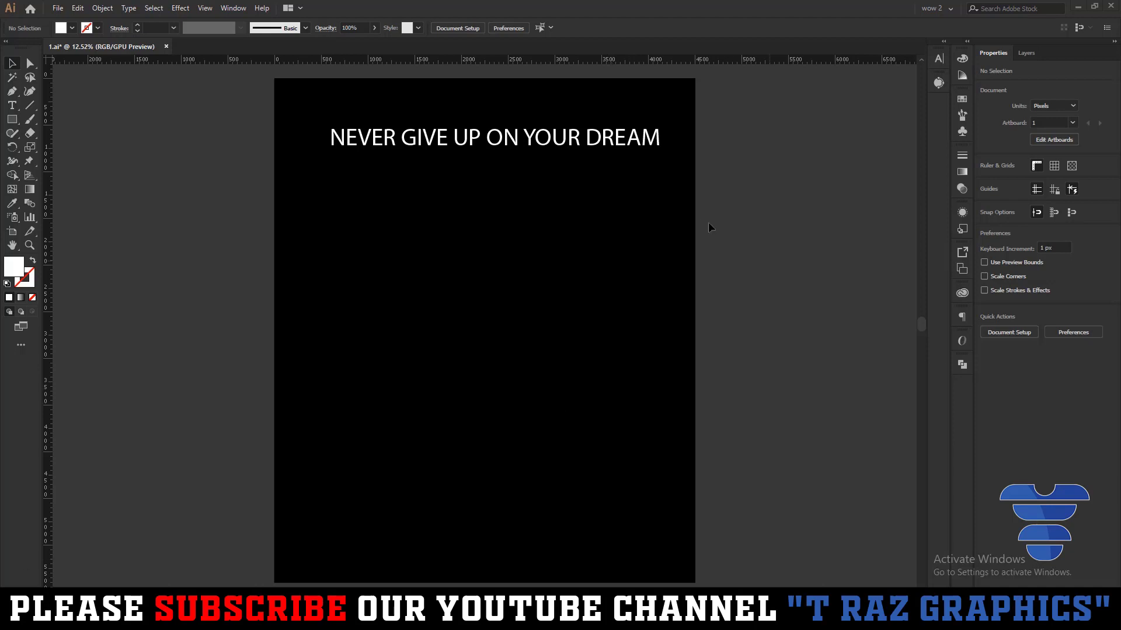
# Raise the 'NEVER GIVE UP ON YOUR DREAM' heading slightly toward the artboard top
pyautogui.moveTo(551, 140); pyautogui.dragTo(546, 108)
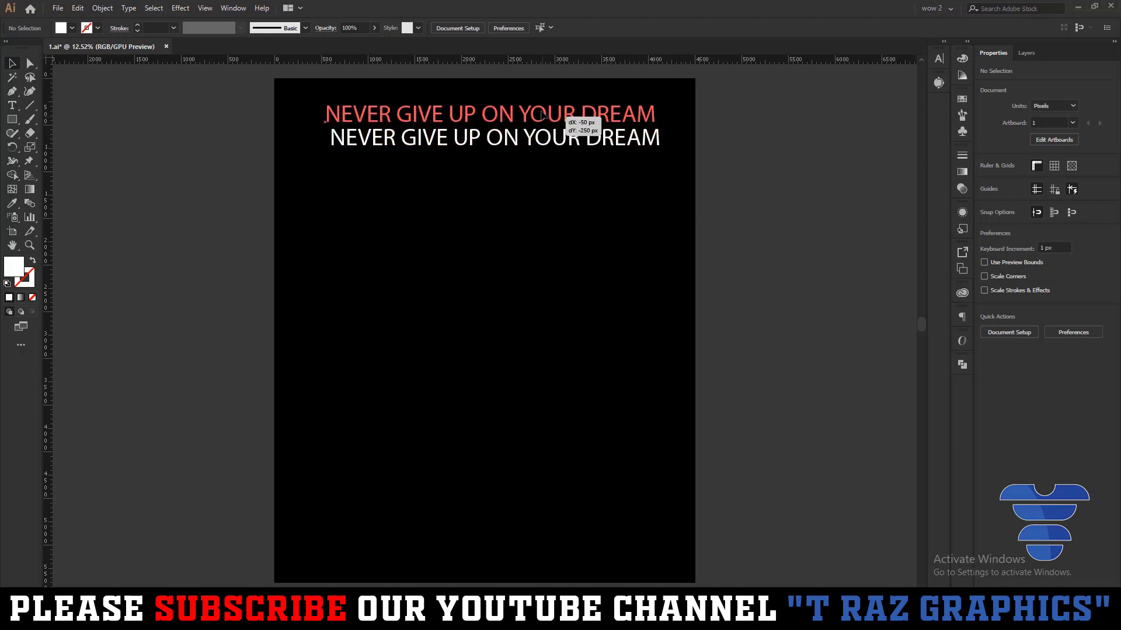
pyautogui.click(550, 217)
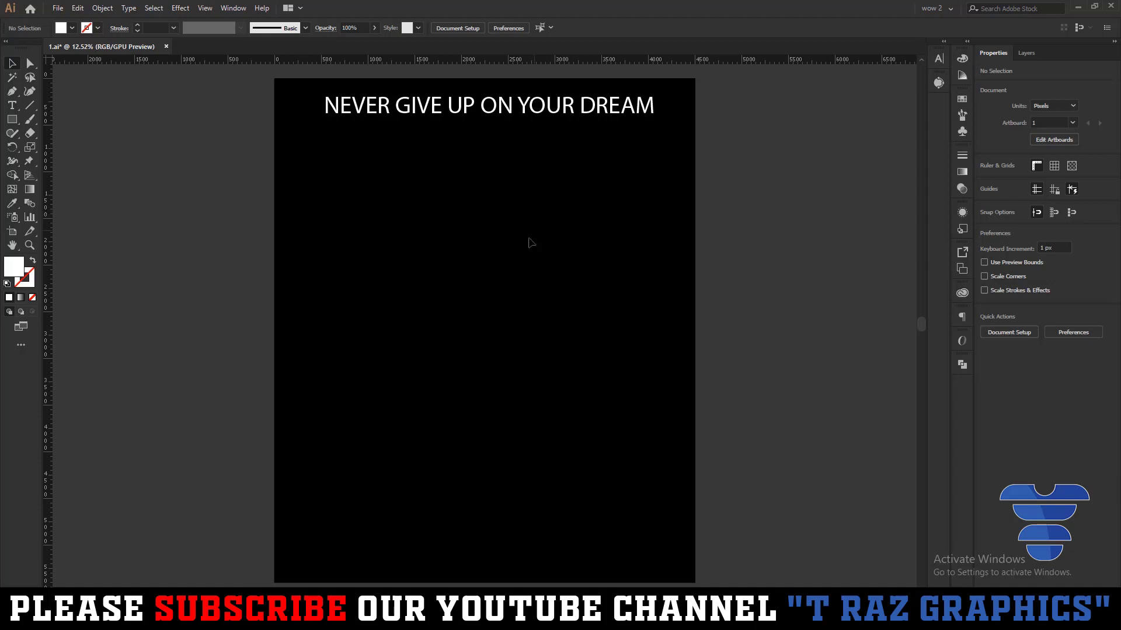
pyautogui.hotkey('ctrl', 'z')
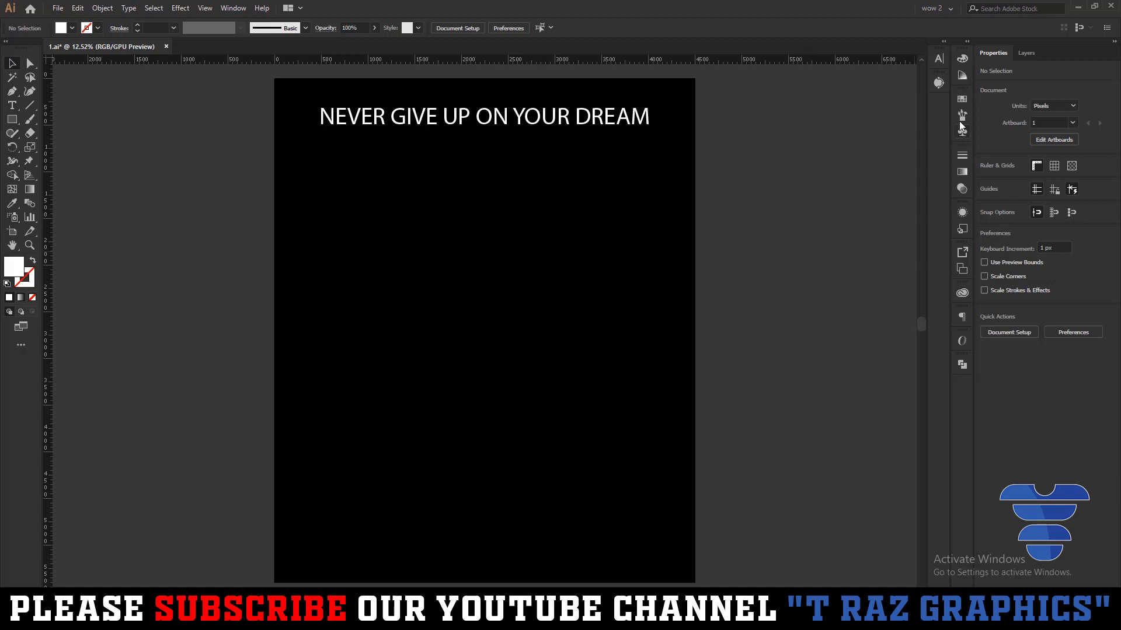
# Open the User Defined 'my brush' library, enlarged and placed left of the artboard
pyautogui.click(959, 121)
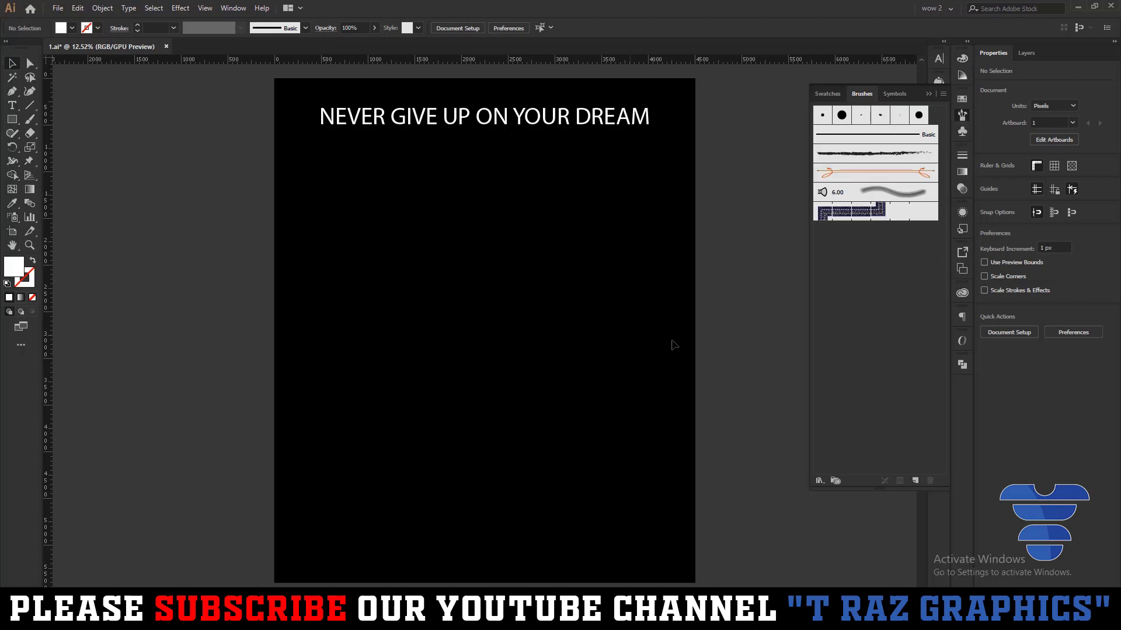
pyautogui.click(820, 481)
pyautogui.moveTo(852, 449)
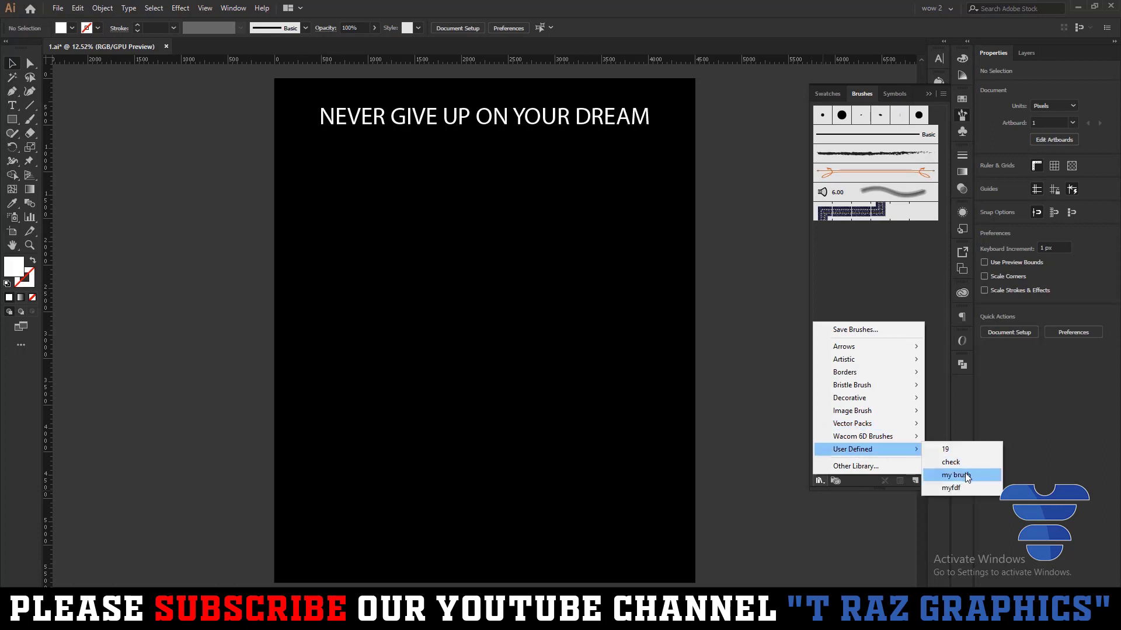
pyautogui.click(968, 477)
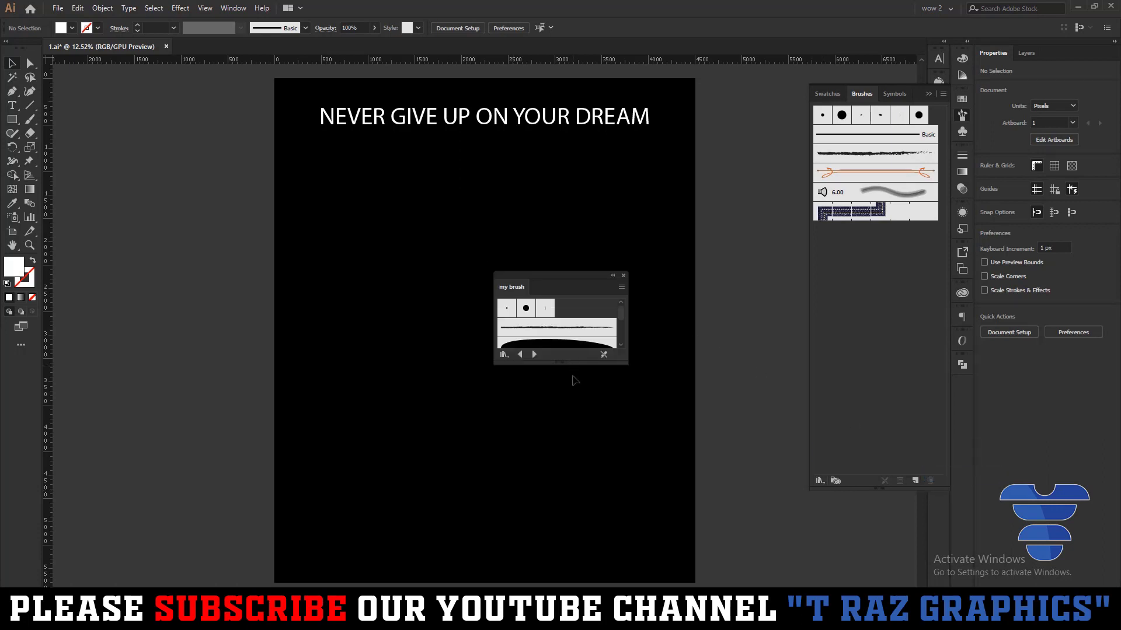
pyautogui.moveTo(570, 362); pyautogui.dragTo(571, 581)
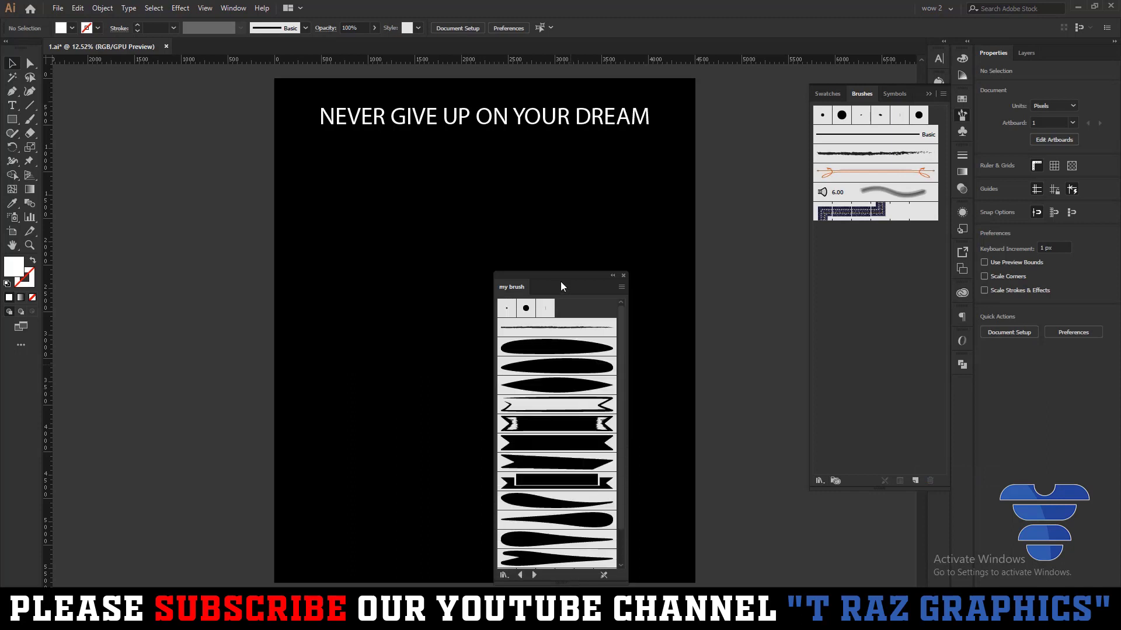
pyautogui.moveTo(562, 278); pyautogui.dragTo(172, 147)
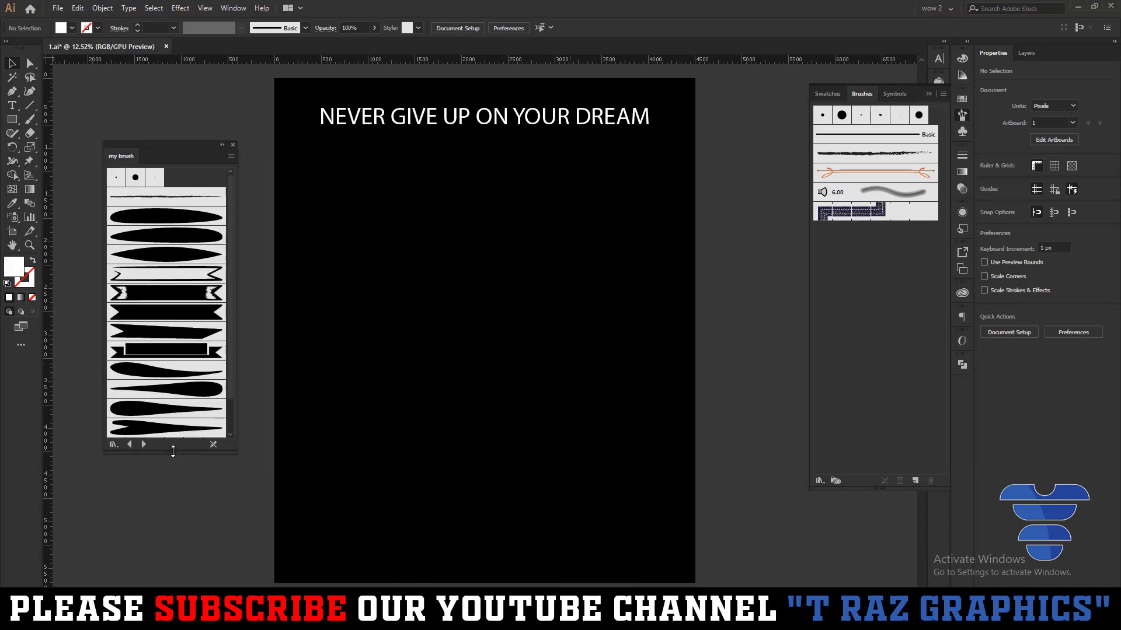
pyautogui.moveTo(173, 451); pyautogui.dragTo(173, 508)
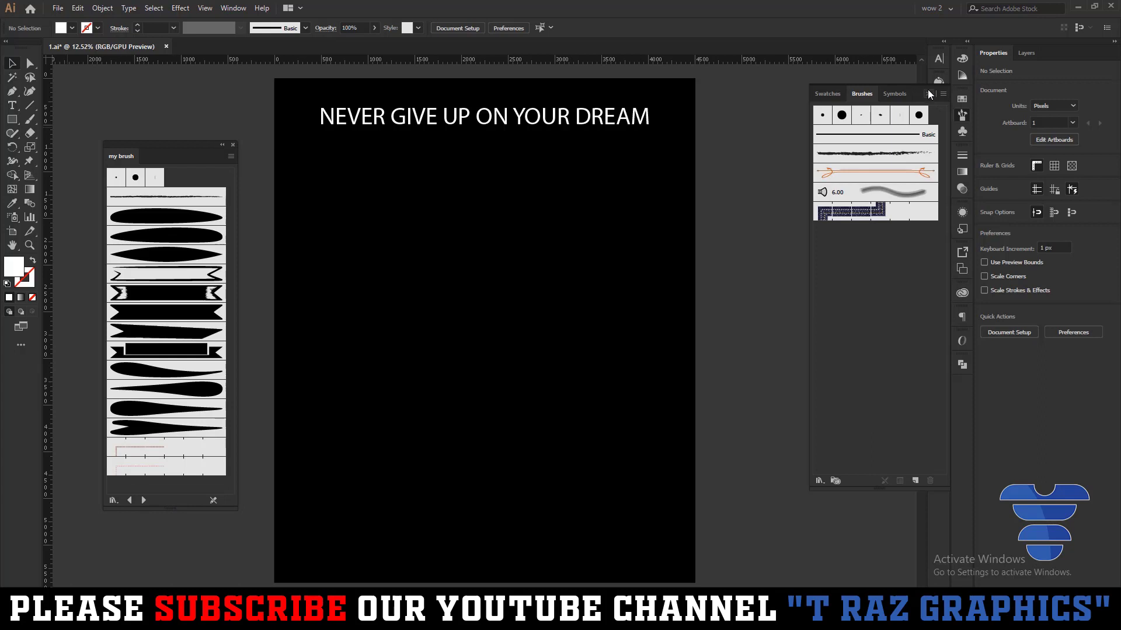
pyautogui.click(929, 94)
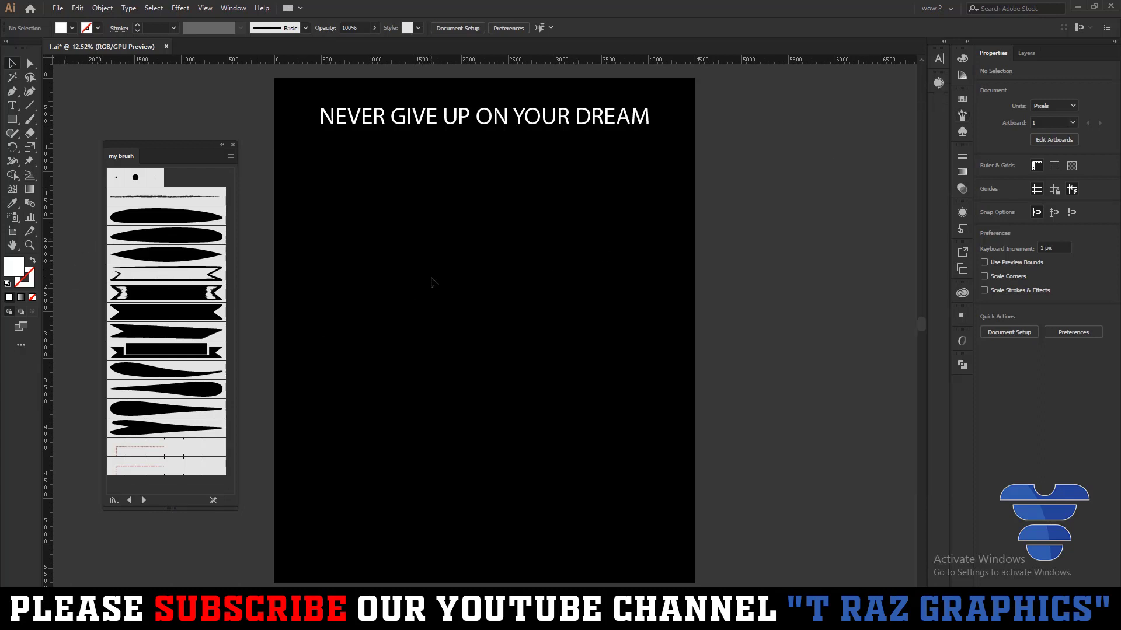
# Draw a wide white rectangle on the artboard below the heading
pyautogui.press('m')
pyautogui.moveTo(377, 249)
pyautogui.mouseDown()
pyautogui.moveTo(453, 274)
pyautogui.moveTo(656, 288)
pyautogui.mouseUp()
pyautogui.press('v')
pyautogui.click(473, 300)
pyautogui.scroll(2, 420, 260)
pyautogui.click(420, 260)
pyautogui.scroll(1, 656, 288)
pyautogui.moveTo(532, 350); pyautogui.dragTo(525, 357)
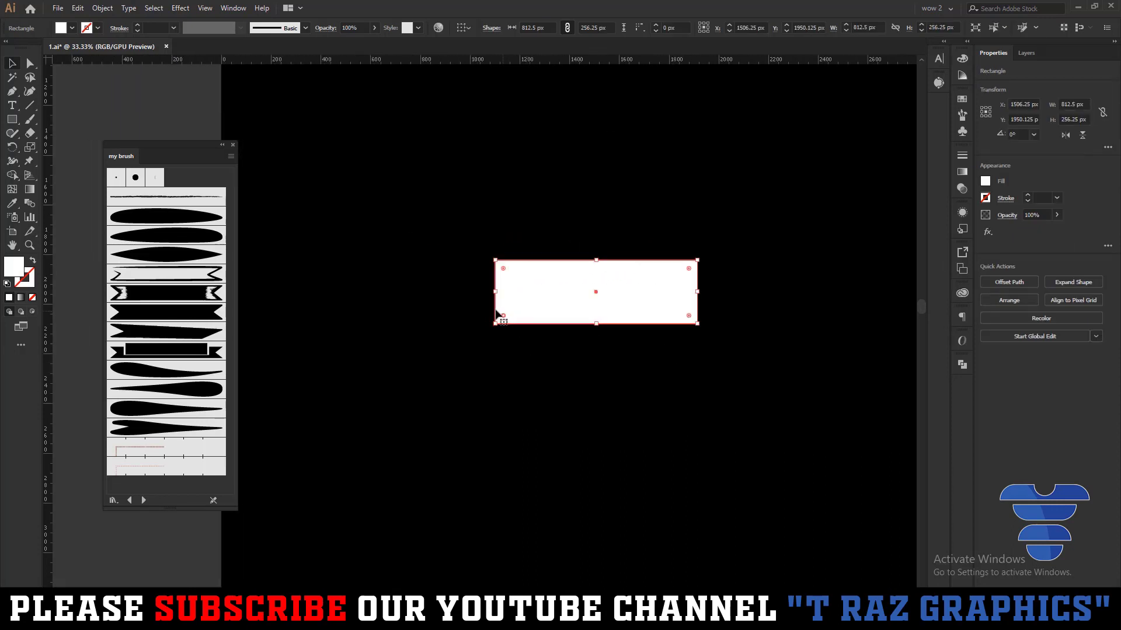
# Add an anchor point mid-left edge and pull it inward to cut a V-notch
pyautogui.click(11, 92)
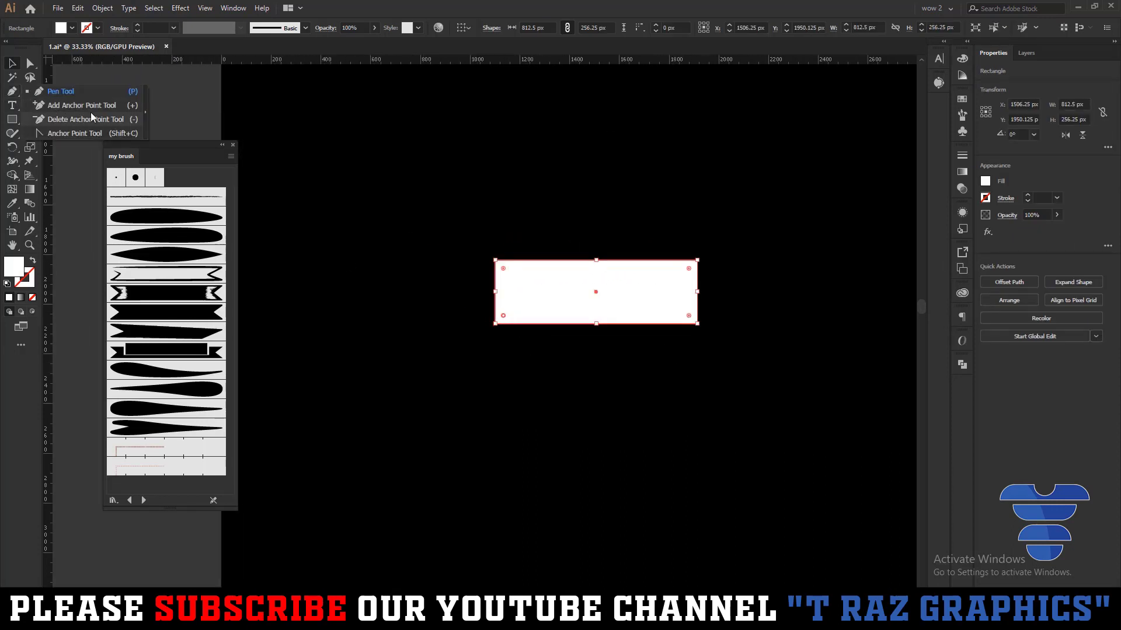
pyautogui.click(80, 106)
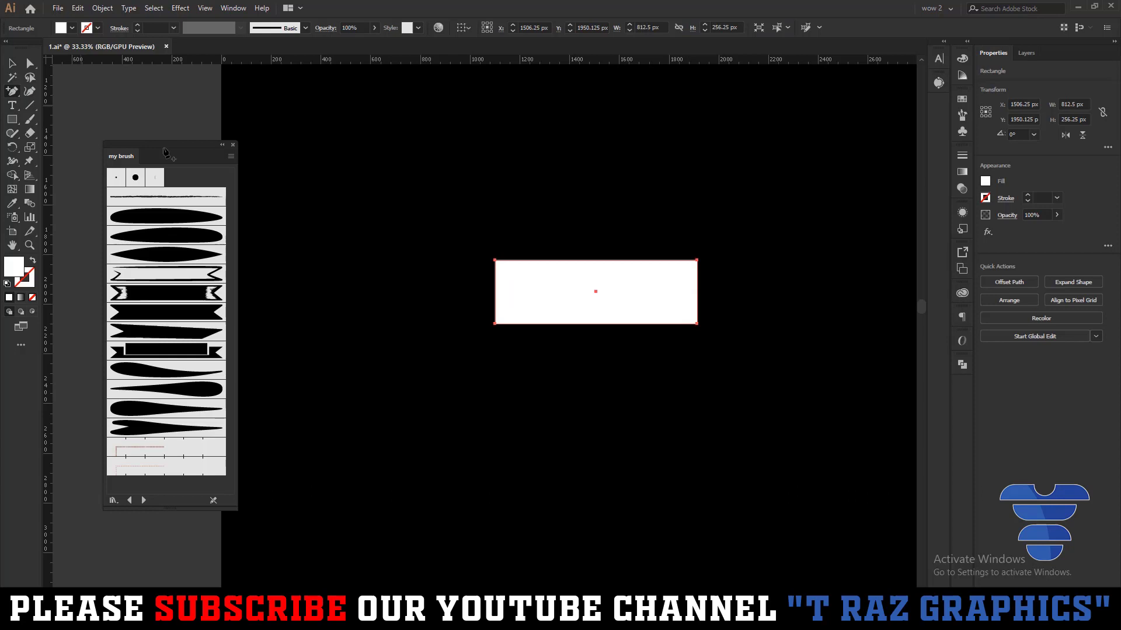
pyautogui.click(495, 292)
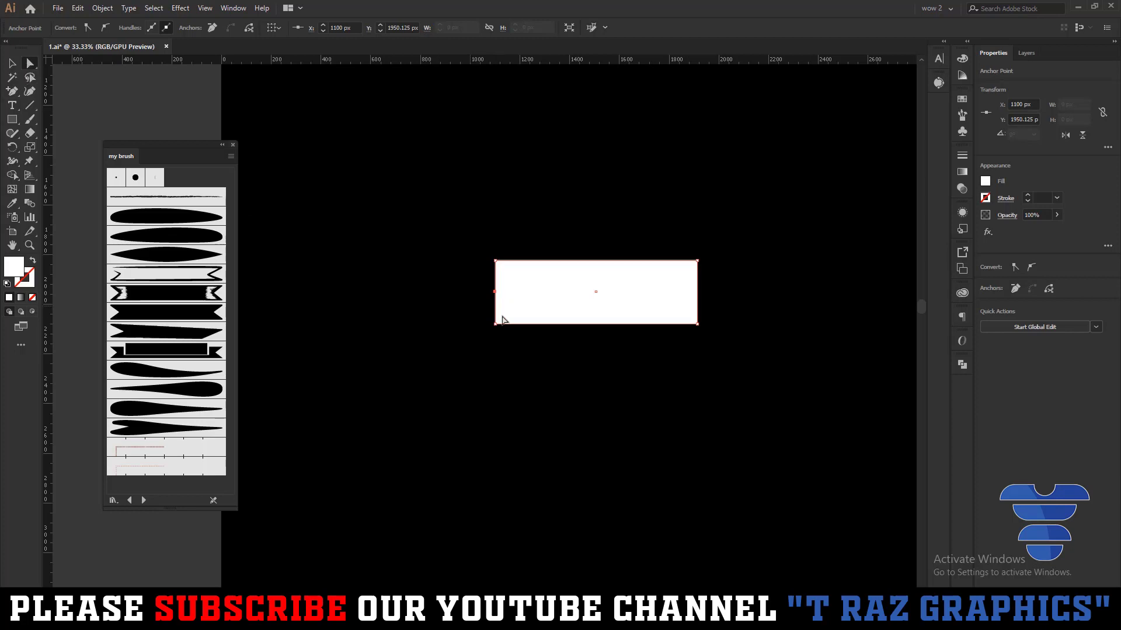
pyautogui.moveTo(499, 297); pyautogui.dragTo(524, 298)
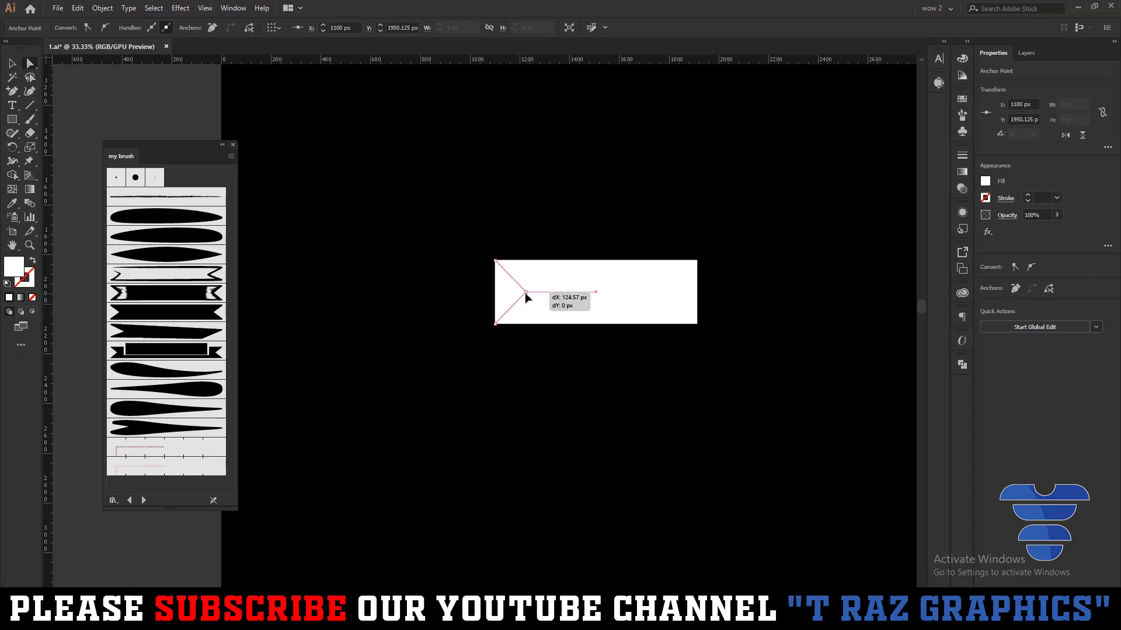
pyautogui.click(653, 408)
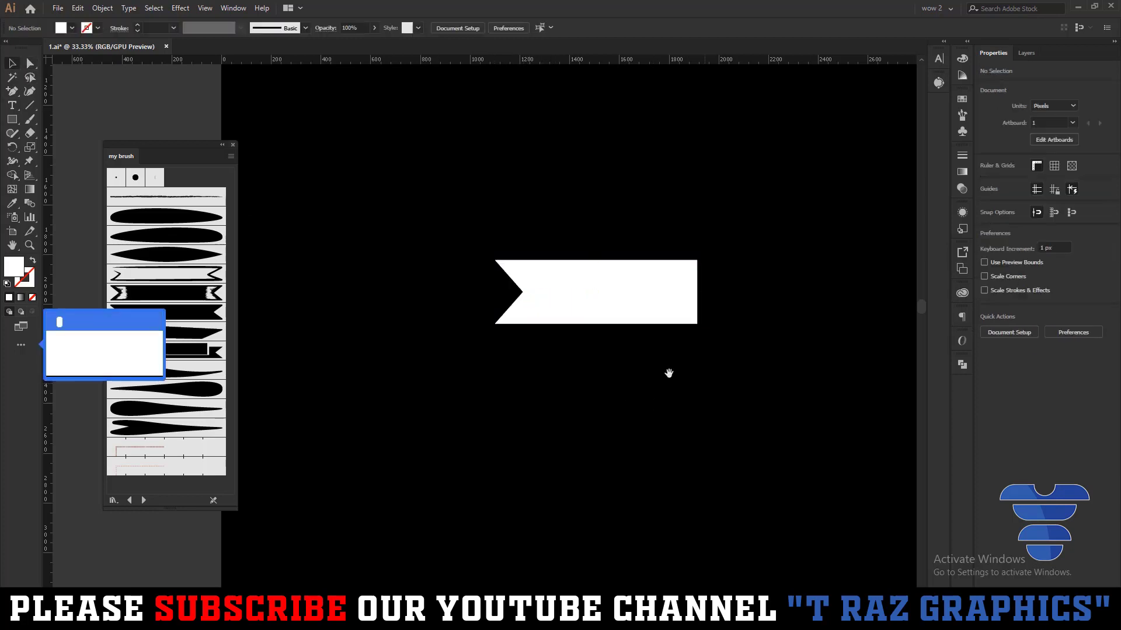
# Place a copy of the notched banner below the heading
pyautogui.hscroll(3, 525, 373)
pyautogui.click(148, 368)
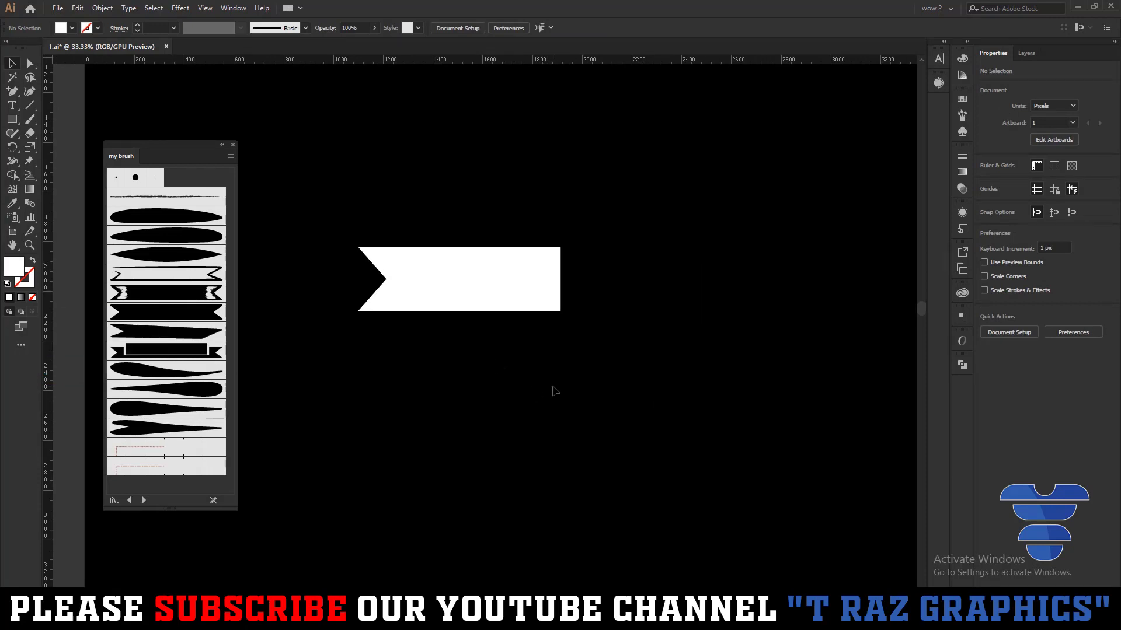
pyautogui.scroll(-3, 479, 344)
pyautogui.moveTo(467, 324); pyautogui.dragTo(514, 222)
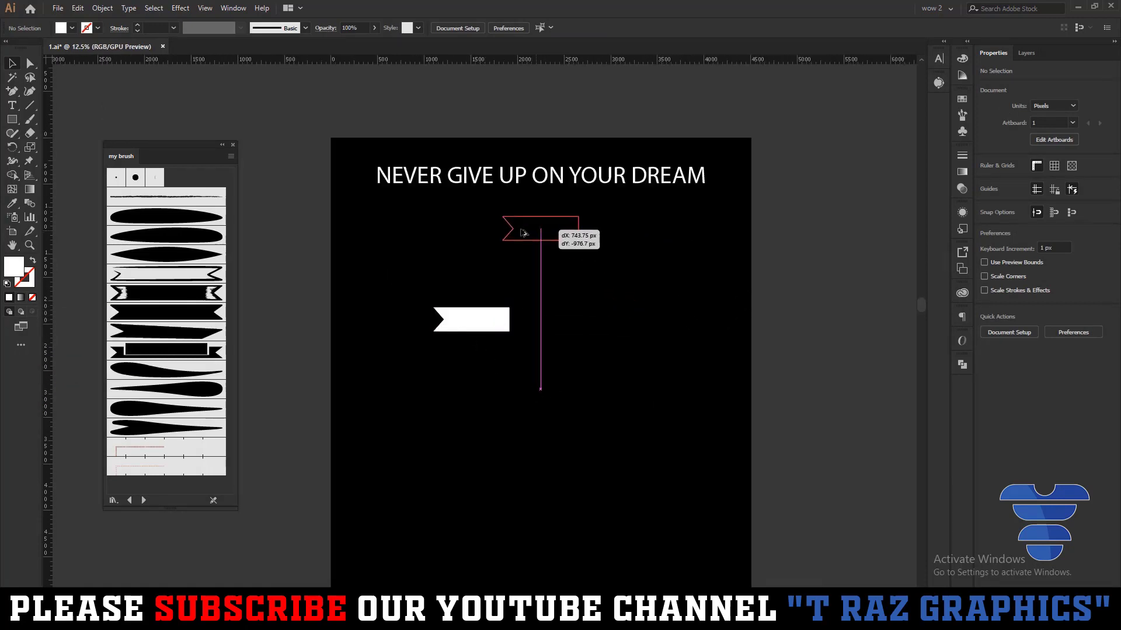
# Make a vertically reflected copy of the notched piece and butt it against the original
pyautogui.scroll(3, 535, 322)
pyautogui.moveTo(497, 327); pyautogui.dragTo(703, 325)
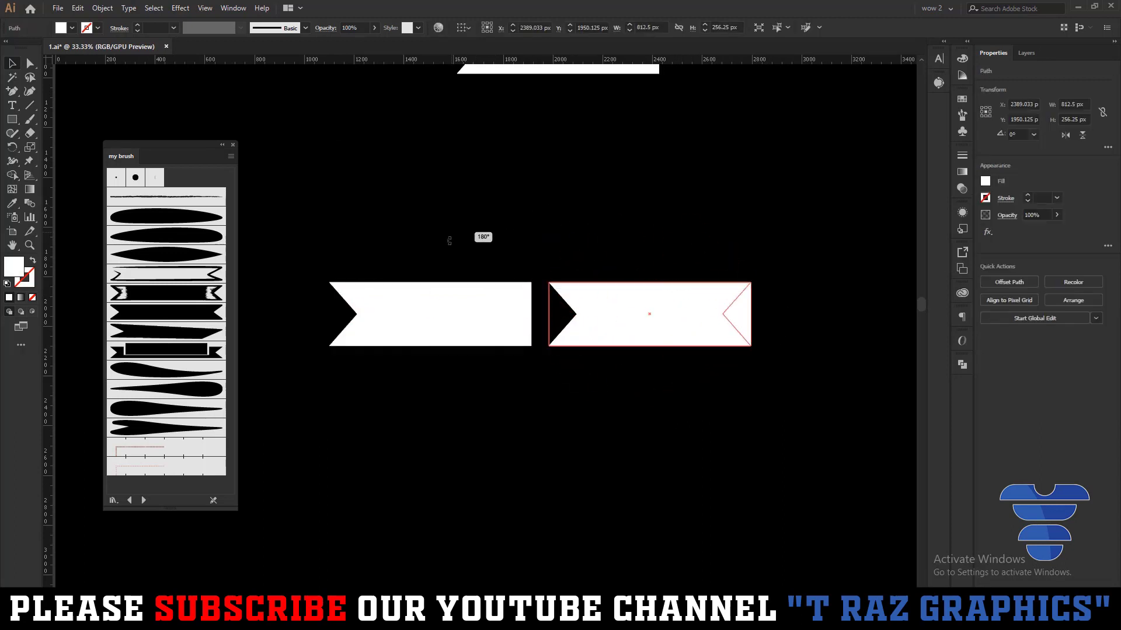
pyautogui.click(540, 344)
pyautogui.moveTo(625, 335); pyautogui.dragTo(598, 332)
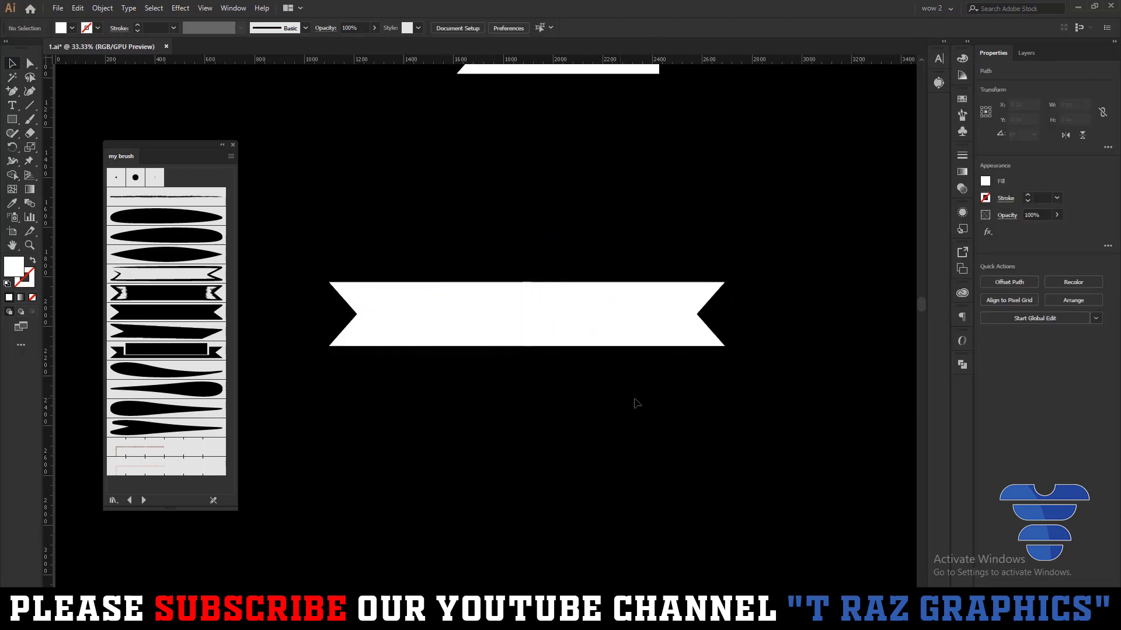
# Unite both halves with Pathfinder into one double-notched banner and move it up
pyautogui.moveTo(633, 400); pyautogui.dragTo(475, 250)
pyautogui.click(986, 332)
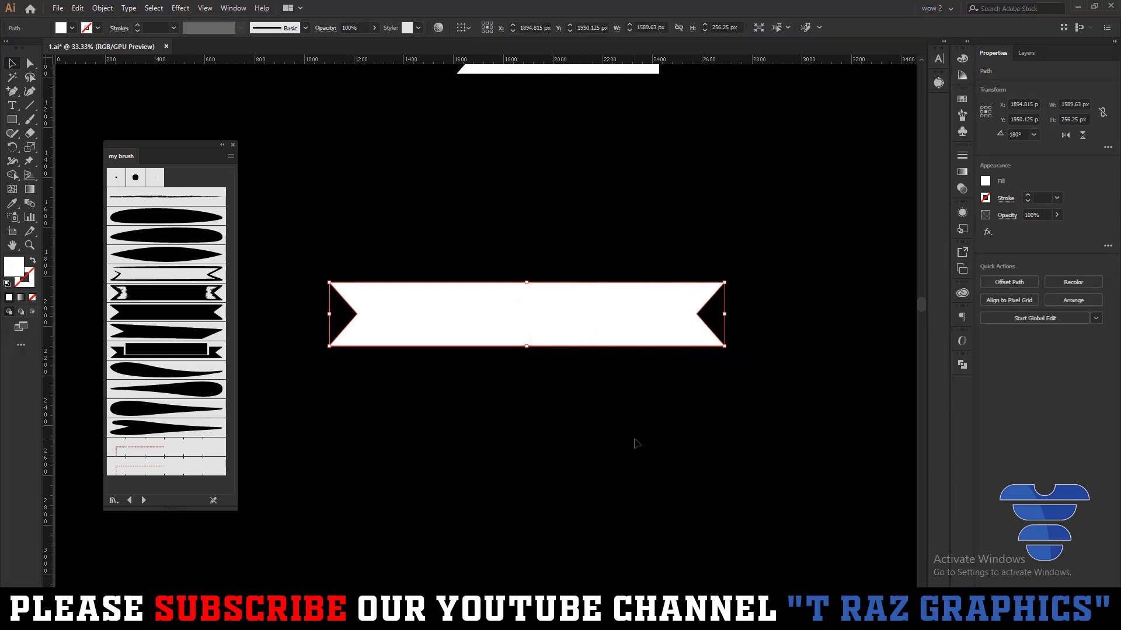
pyautogui.click(632, 443)
pyautogui.scroll(-3, 437, 382)
pyautogui.moveTo(457, 350)
pyautogui.mouseDown()
pyautogui.moveTo(467, 316)
pyautogui.moveTo(488, 357)
pyautogui.mouseUp()
# Round the double-notched banner's notch corners with the live-corner widgets
pyautogui.scroll(5, 543, 356)
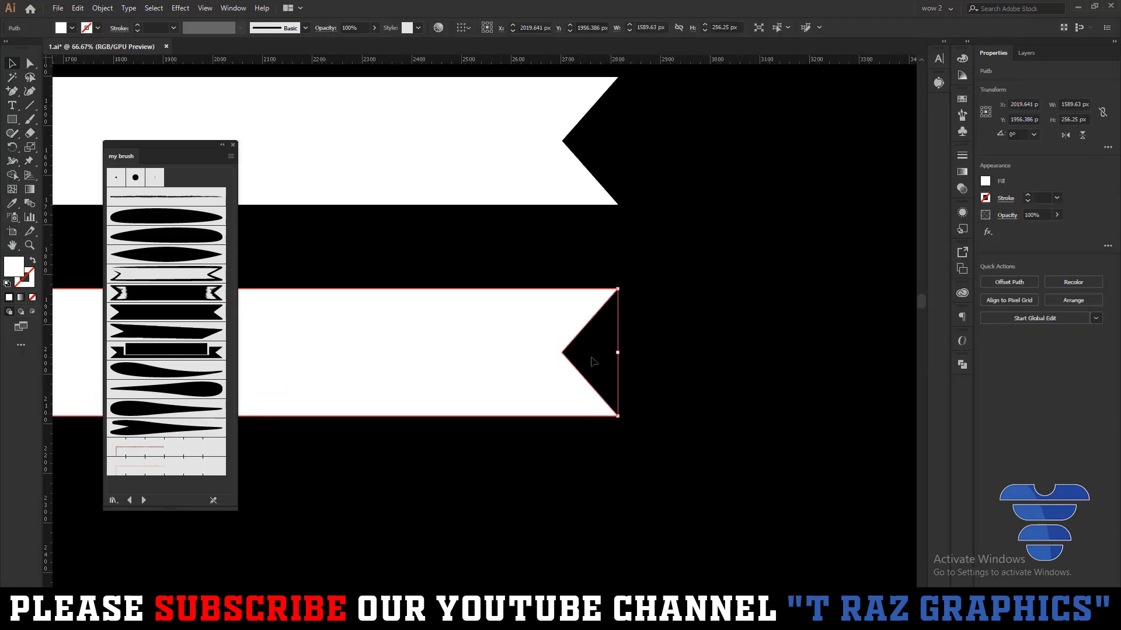
pyautogui.press('a')
pyautogui.moveTo(626, 329)
pyautogui.mouseDown()
pyautogui.moveTo(807, 318)
pyautogui.moveTo(777, 303)
pyautogui.mouseUp()
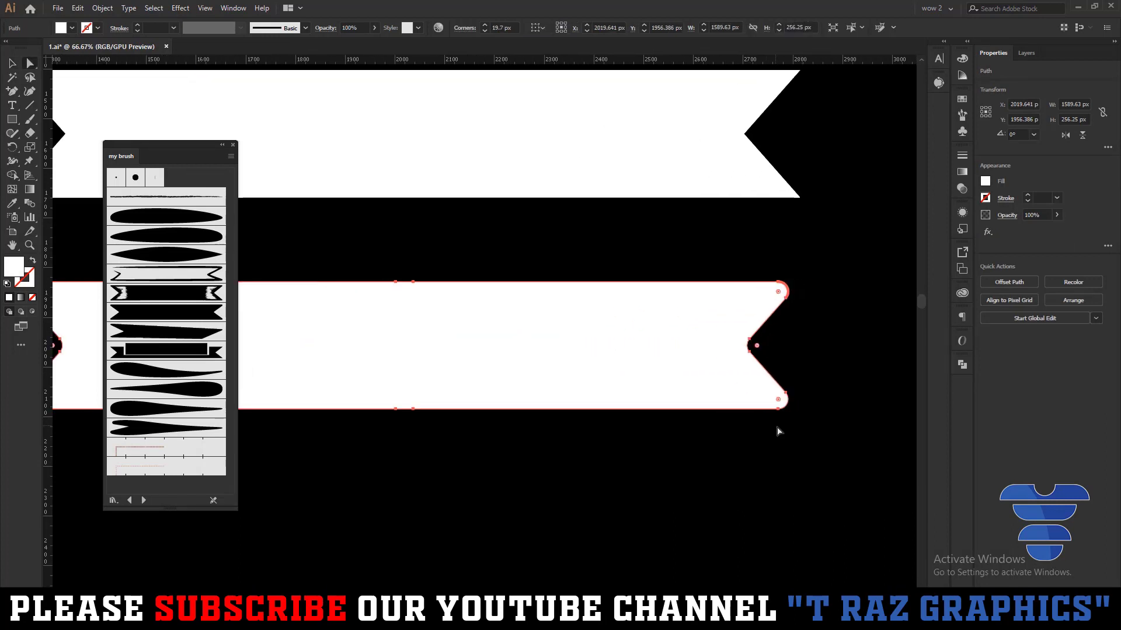
pyautogui.click(815, 385)
pyautogui.scroll(-4, 817, 380)
pyautogui.moveTo(760, 433); pyautogui.dragTo(660, 412)
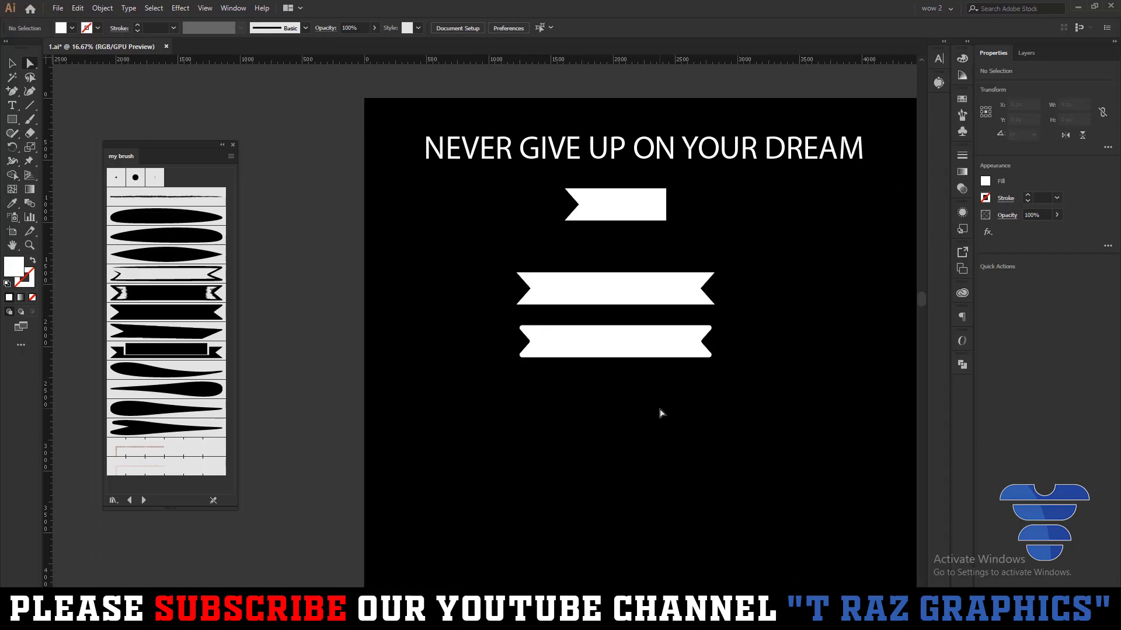
# Place a copy below it with reduced corner radius for a sharper right notch
pyautogui.press('v')
pyautogui.moveTo(611, 352); pyautogui.dragTo(610, 388)
pyautogui.press('a')
pyautogui.moveTo(708, 379); pyautogui.dragTo(780, 368)
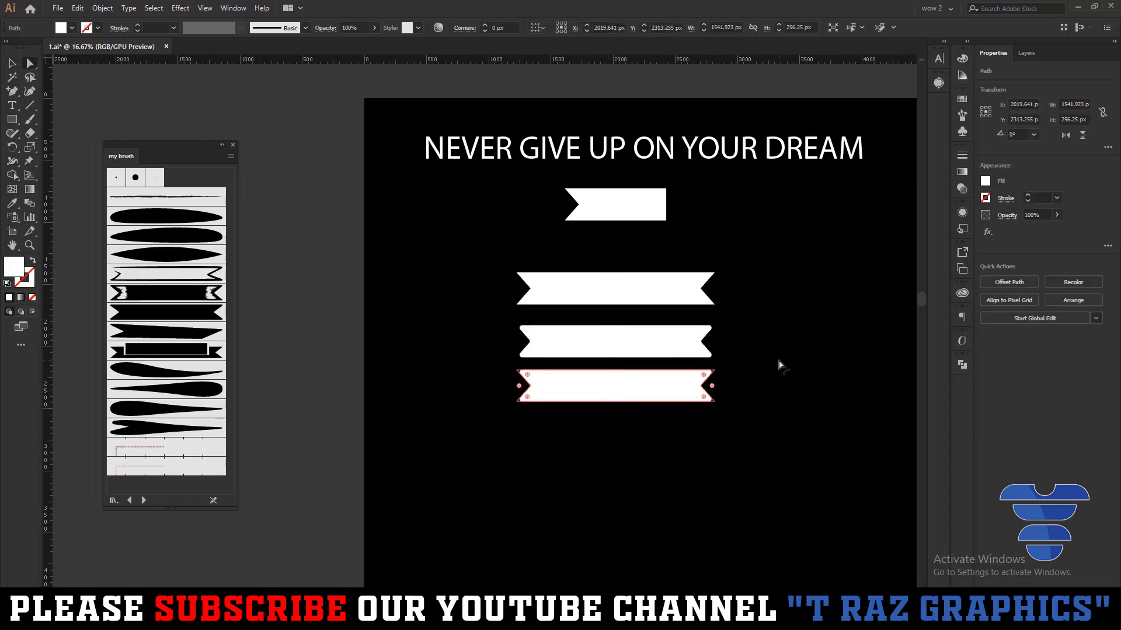
pyautogui.scroll(4, 729, 373)
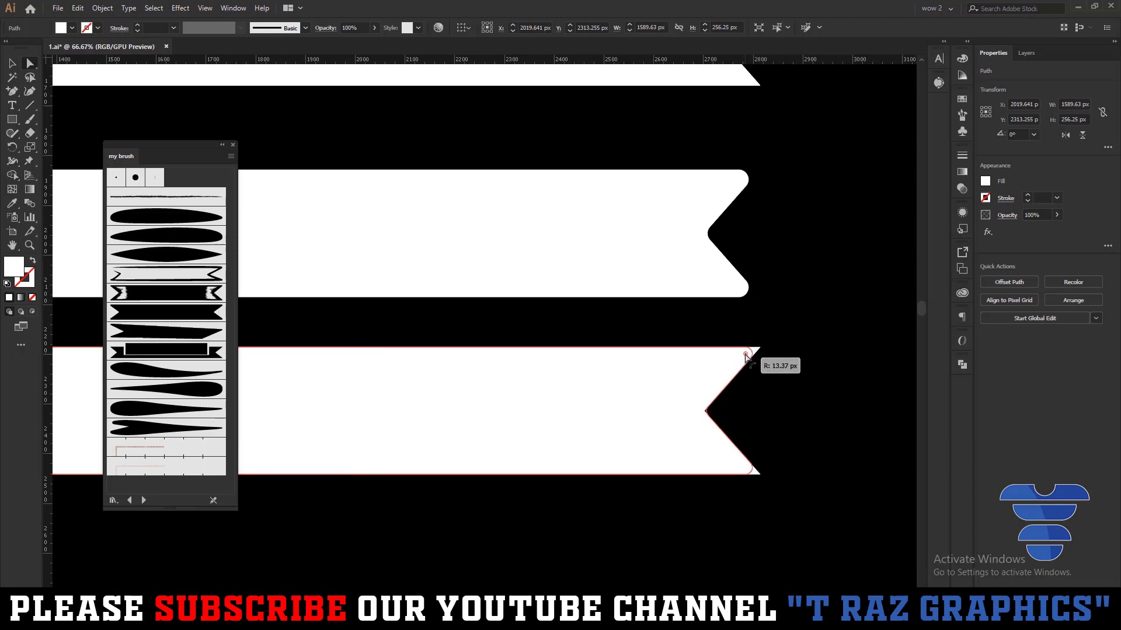
pyautogui.scroll(-3, 745, 357)
pyautogui.click(673, 456)
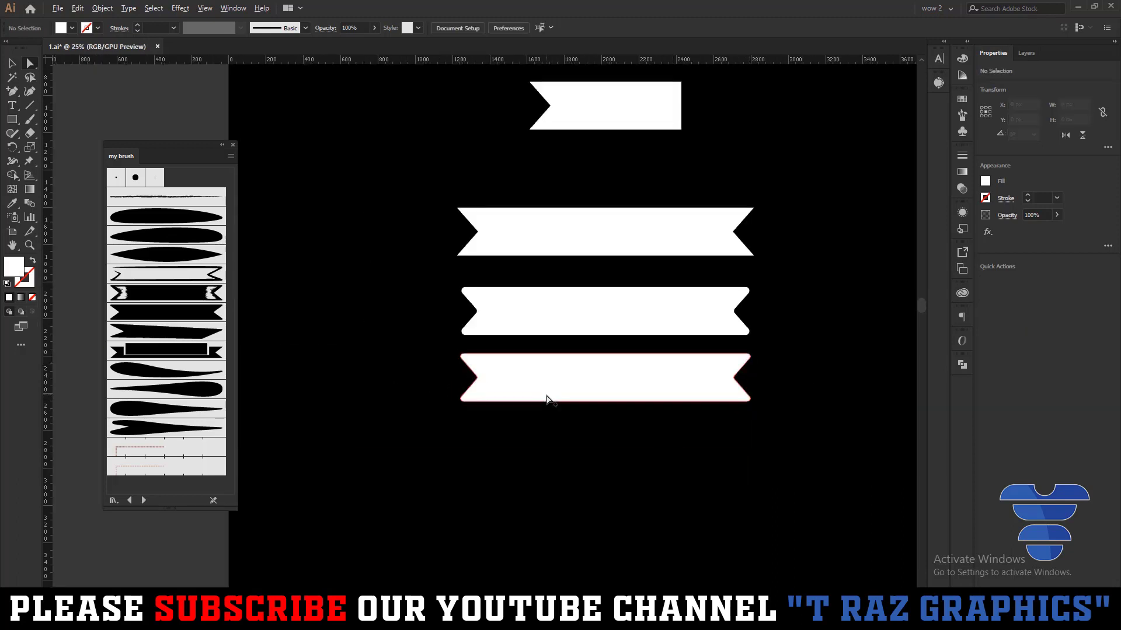
pyautogui.scroll(3, 520, 392)
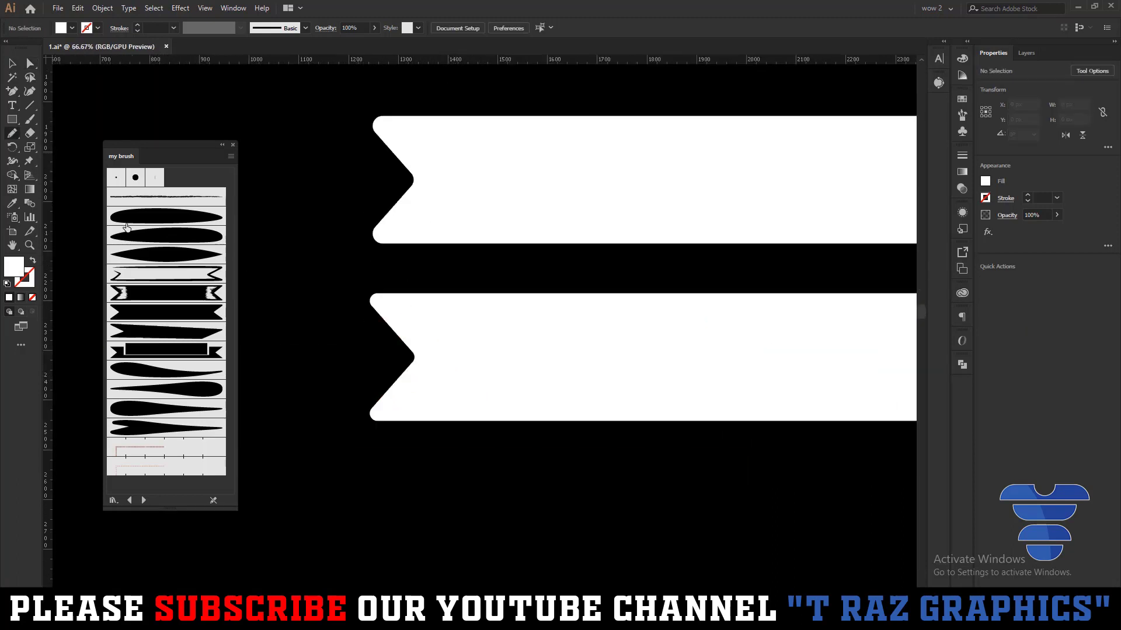
# Select the Pencil tool, accept its options, and zoom to the bottom banner's left end
pyautogui.click(10, 136)
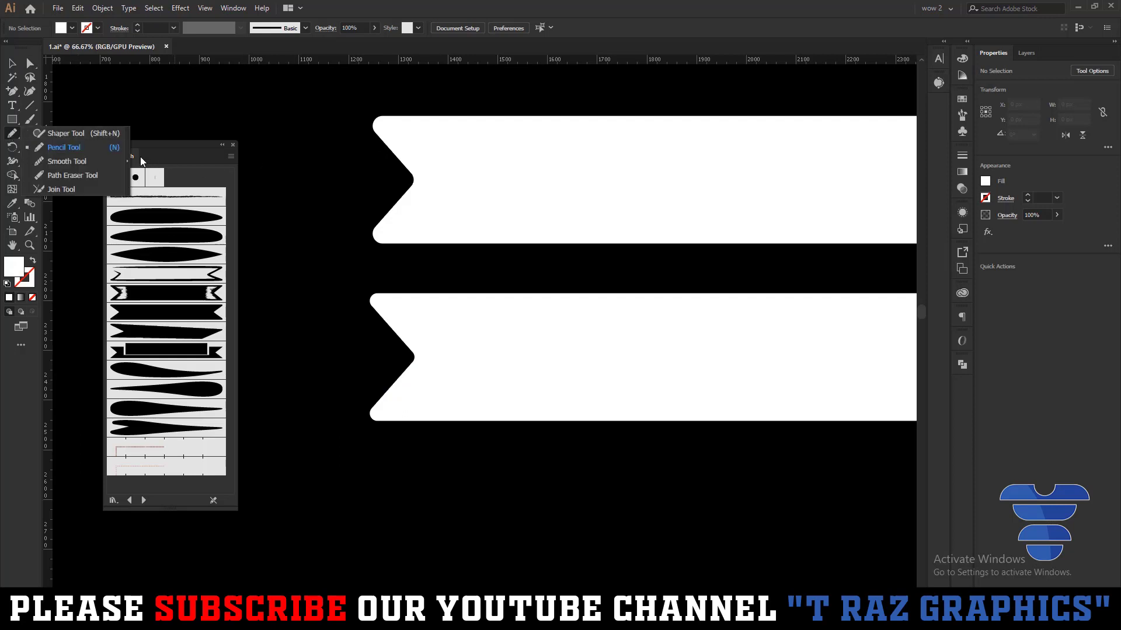
pyautogui.click(64, 147)
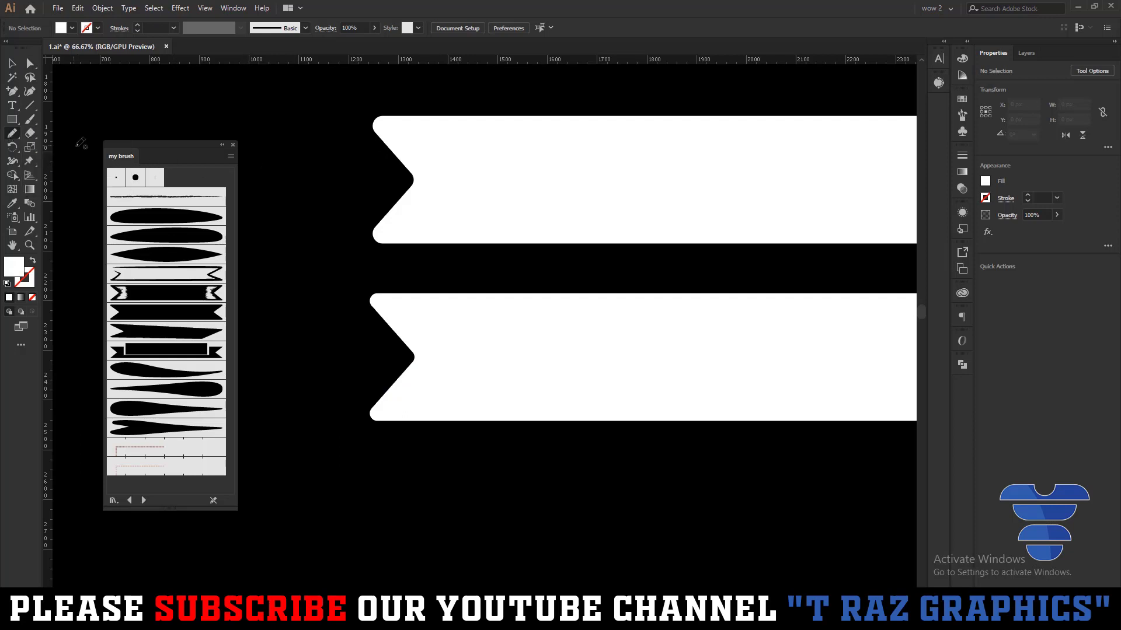
pyautogui.doubleClick(10, 136)
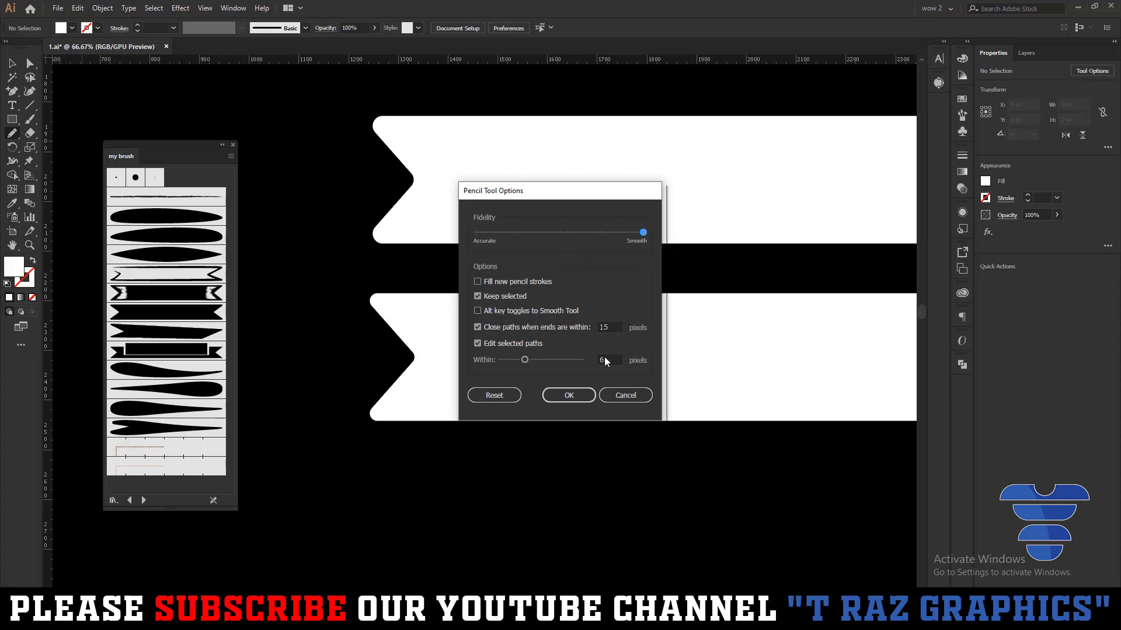
pyautogui.click(576, 394)
pyautogui.hotkey('ctrl', '=')
pyautogui.hotkey('ctrl', '=')
pyautogui.moveTo(483, 356); pyautogui.dragTo(670, 356)
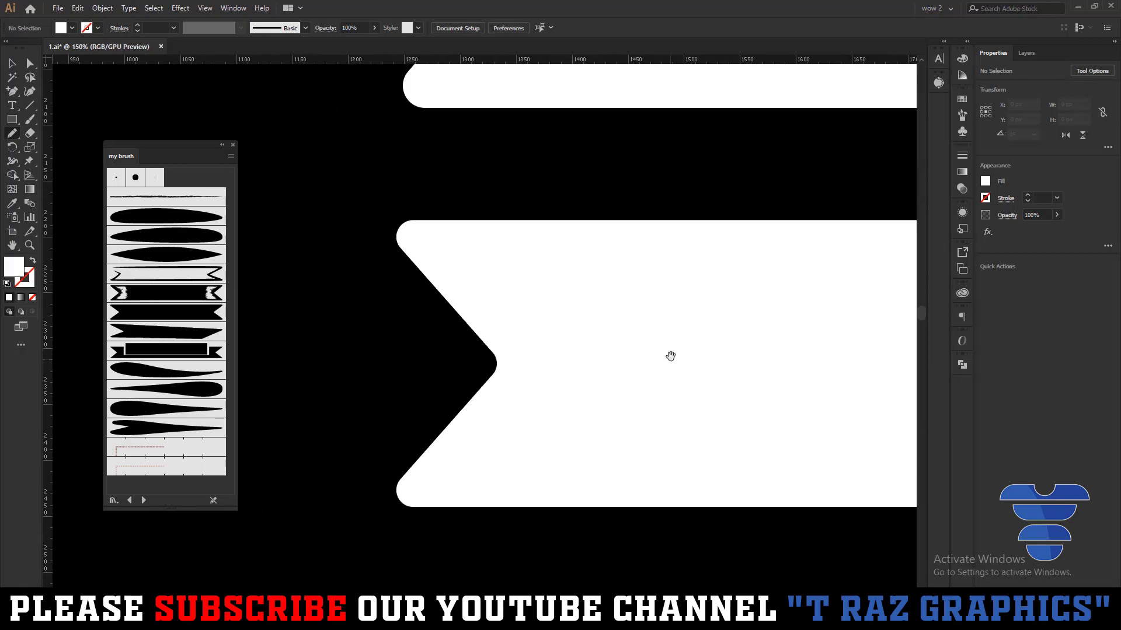
# Scribble a jagged zigzag stroke over the banner's left notch
pyautogui.moveTo(459, 245); pyautogui.dragTo(489, 273)
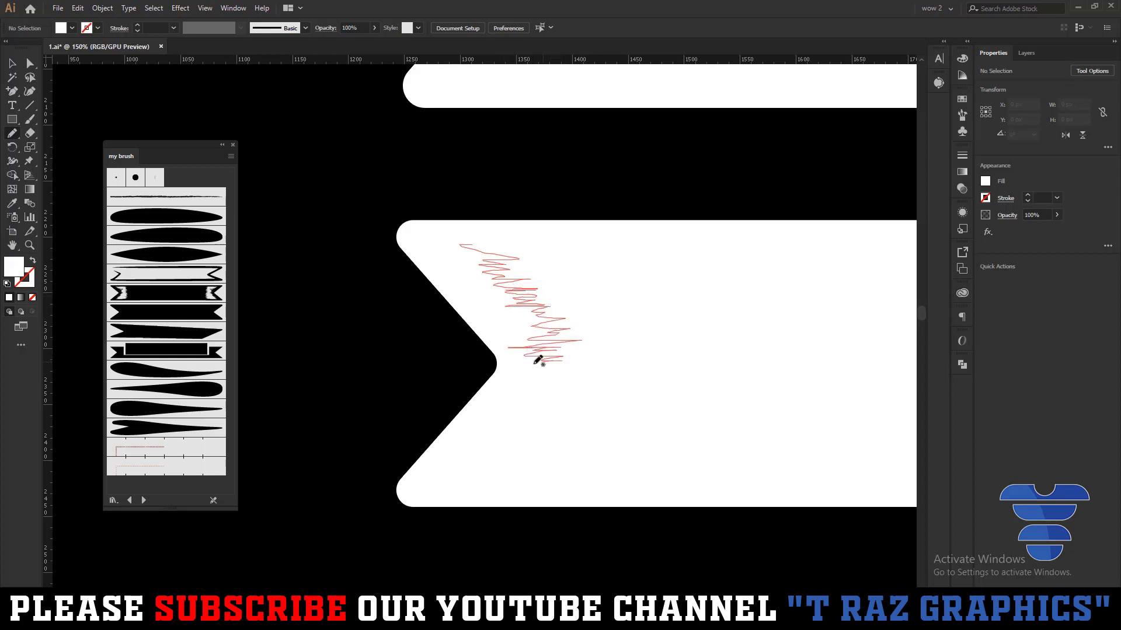
pyautogui.moveTo(534, 364)
pyautogui.mouseDown()
pyautogui.moveTo(573, 380)
pyautogui.moveTo(523, 399)
pyautogui.mouseUp()
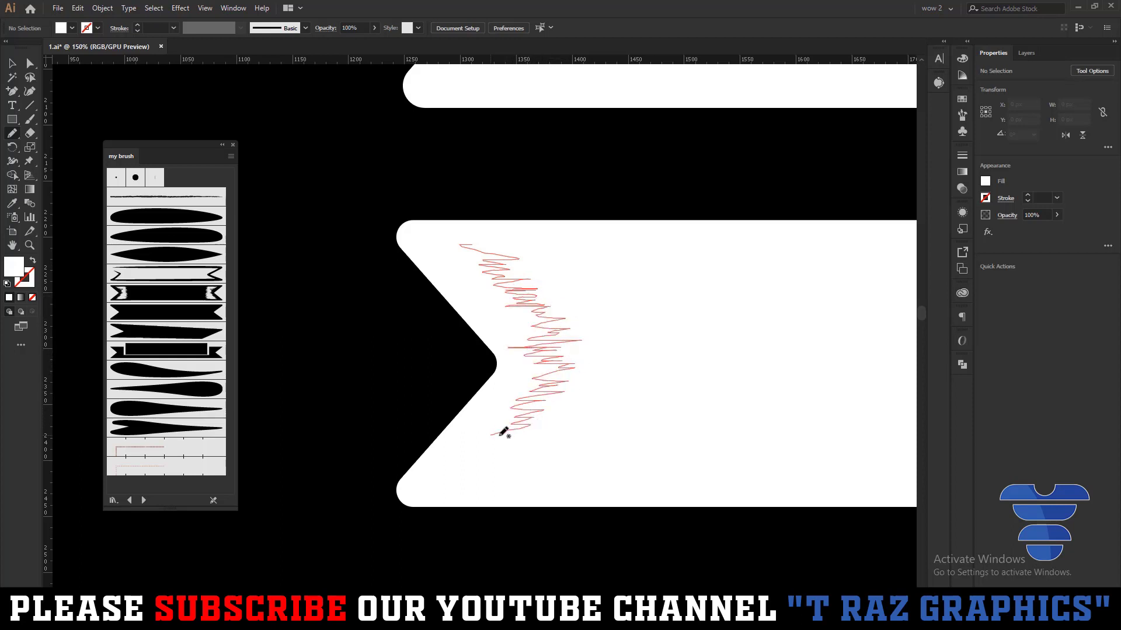
pyautogui.moveTo(498, 476)
pyautogui.mouseDown()
pyautogui.moveTo(637, 481)
pyautogui.moveTo(693, 440)
pyautogui.moveTo(684, 341)
pyautogui.moveTo(698, 326)
pyautogui.moveTo(680, 288)
pyautogui.moveTo(684, 256)
pyautogui.mouseUp()
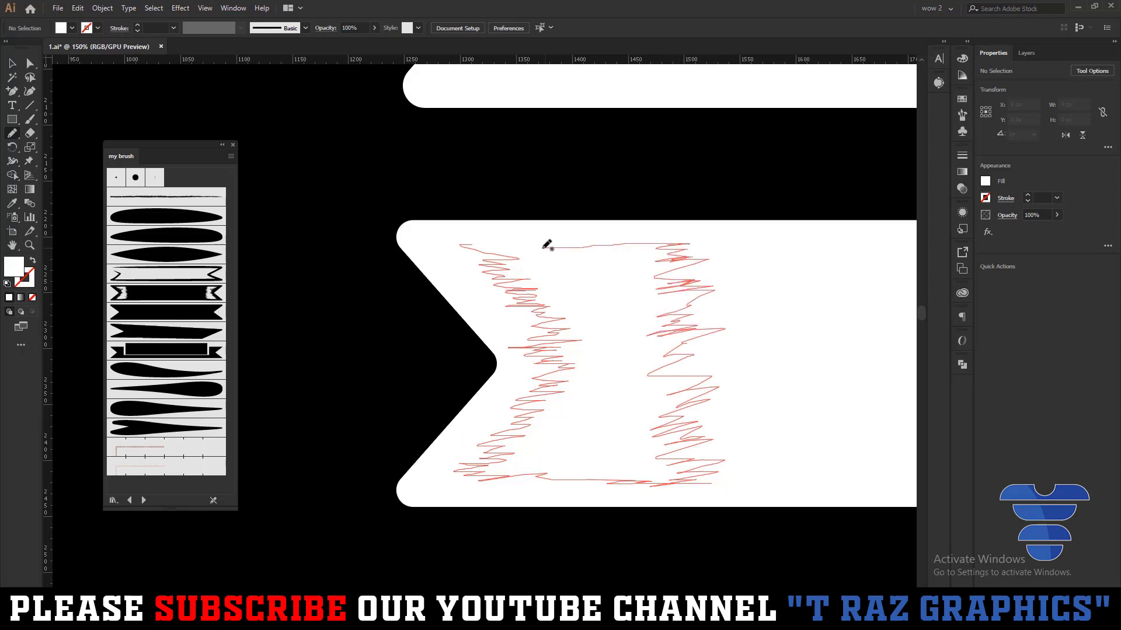
pyautogui.moveTo(476, 245); pyautogui.dragTo(543, 250)
pyautogui.scroll(-5, 607, 264)
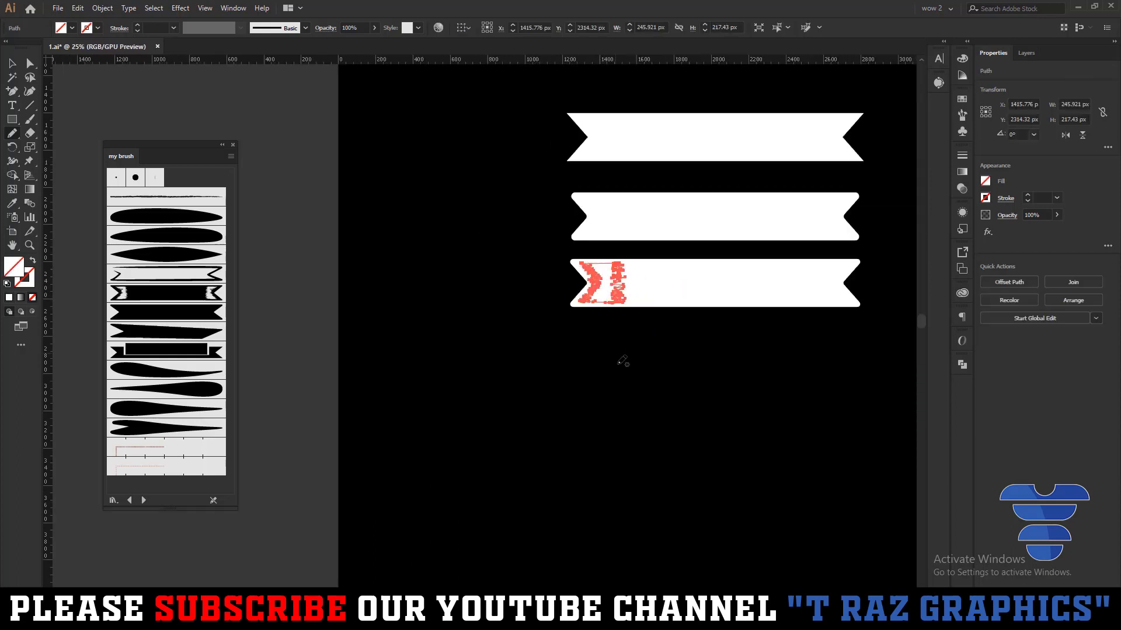
# Place a horizontally reflected copy of the jagged scribble at the banner's right end
pyautogui.click(720, 380)
pyautogui.moveTo(595, 312)
pyautogui.mouseDown()
pyautogui.moveTo(473, 378)
pyautogui.moveTo(741, 384)
pyautogui.moveTo(689, 374)
pyautogui.mouseUp()
pyautogui.click(722, 451)
pyautogui.scroll(2, 717, 362)
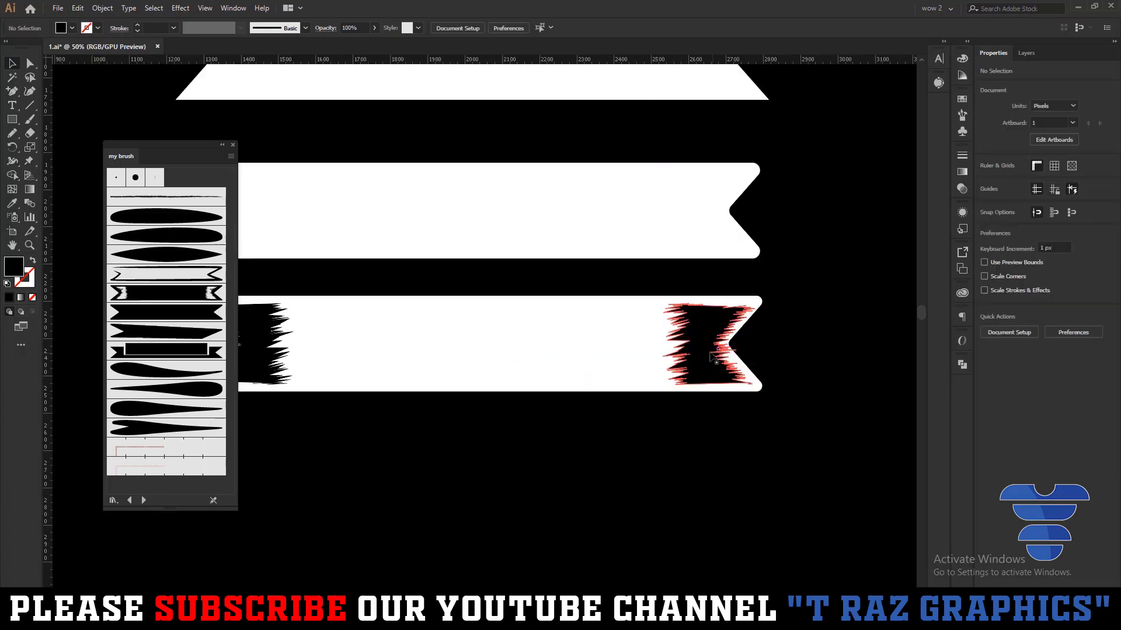
pyautogui.click(716, 361)
pyautogui.scroll(-2, 717, 362)
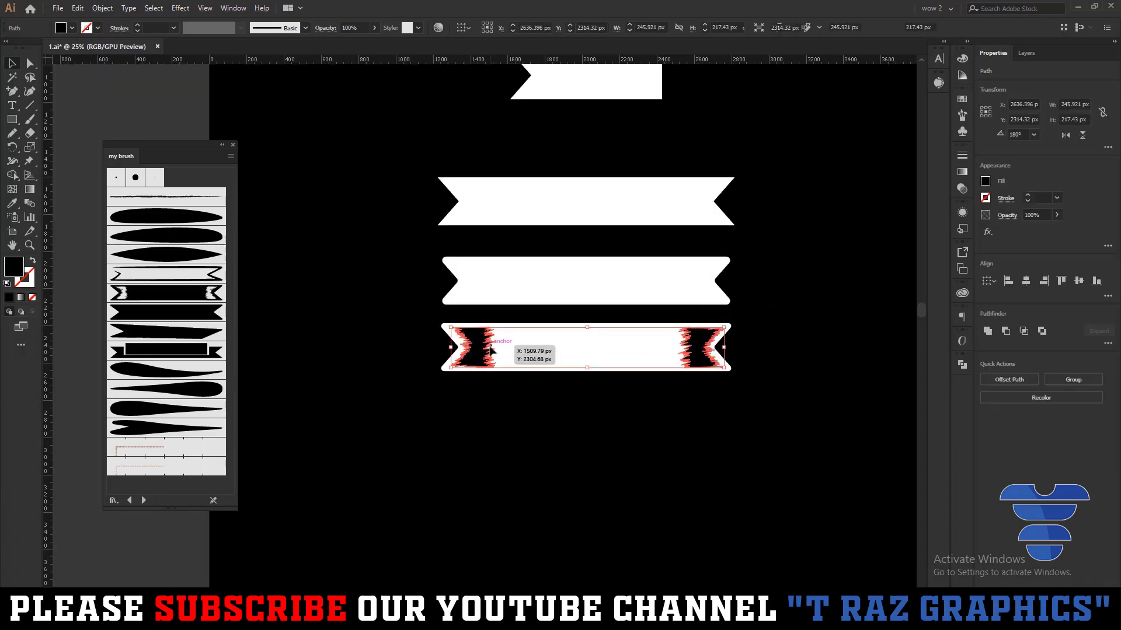
# Center the banner and jagged ends horizontally and merge them with Pathfinder Unite
pyautogui.moveTo(779, 412); pyautogui.dragTo(545, 345)
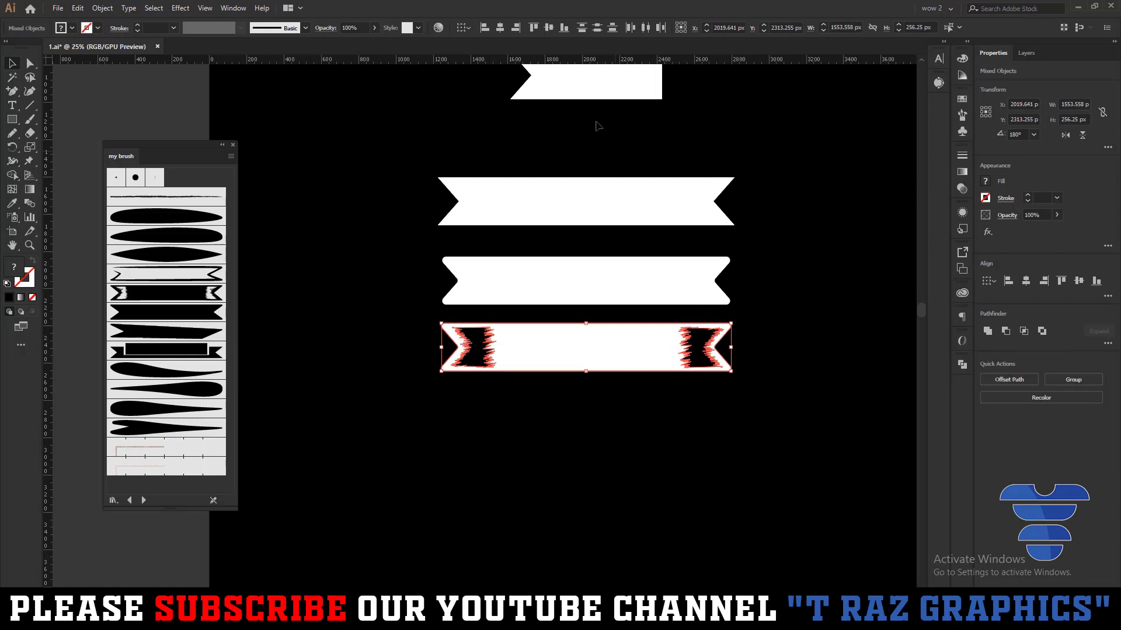
pyautogui.click(501, 30)
pyautogui.click(727, 574)
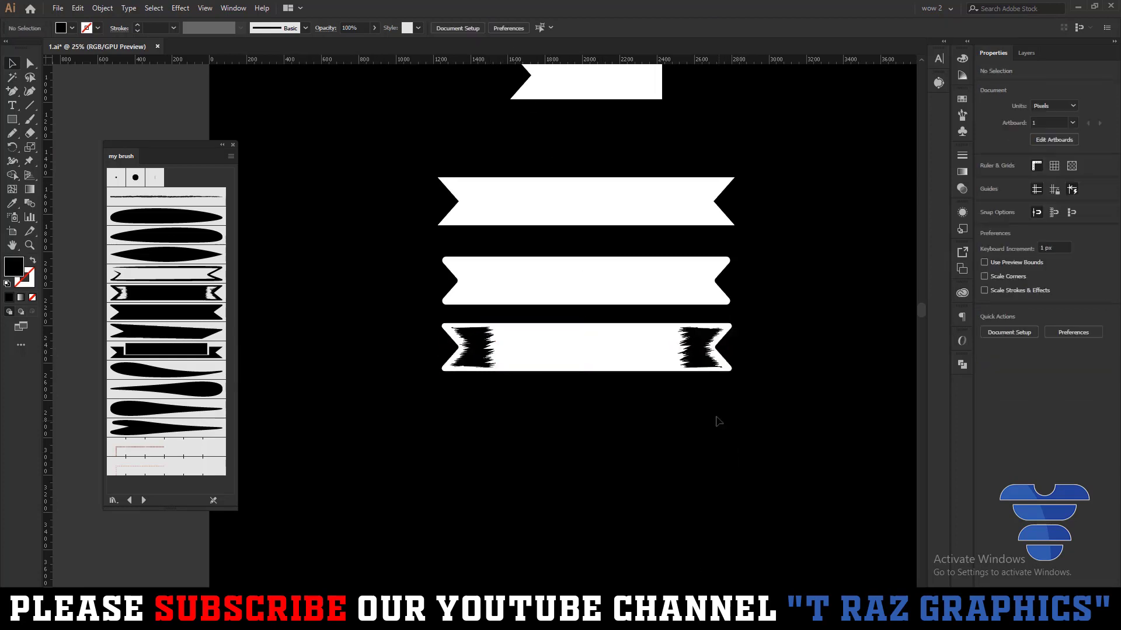
pyautogui.scroll(1, 718, 420)
pyautogui.moveTo(757, 401); pyautogui.dragTo(502, 300)
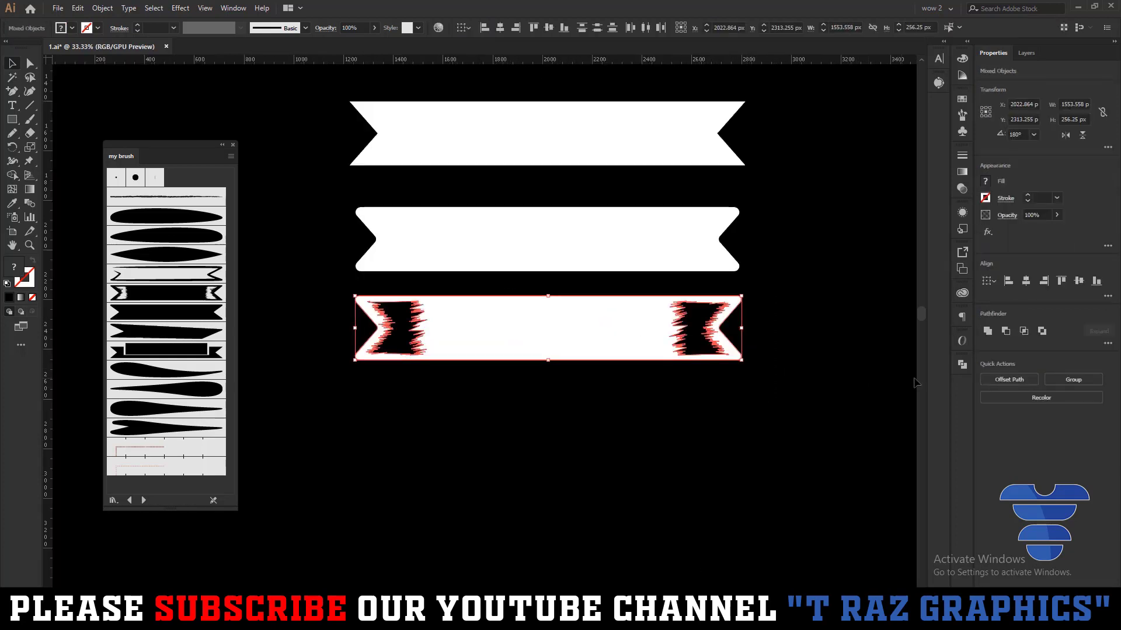
pyautogui.click(1005, 333)
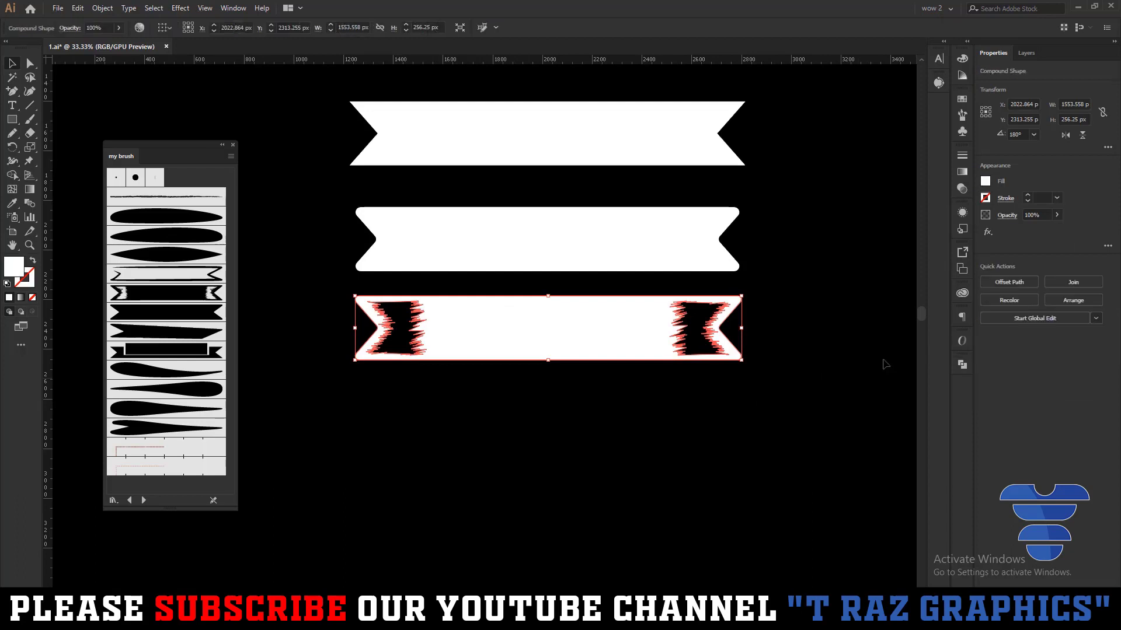
# Expand the merged banner with Object > Expand Appearance
pyautogui.click(98, 8)
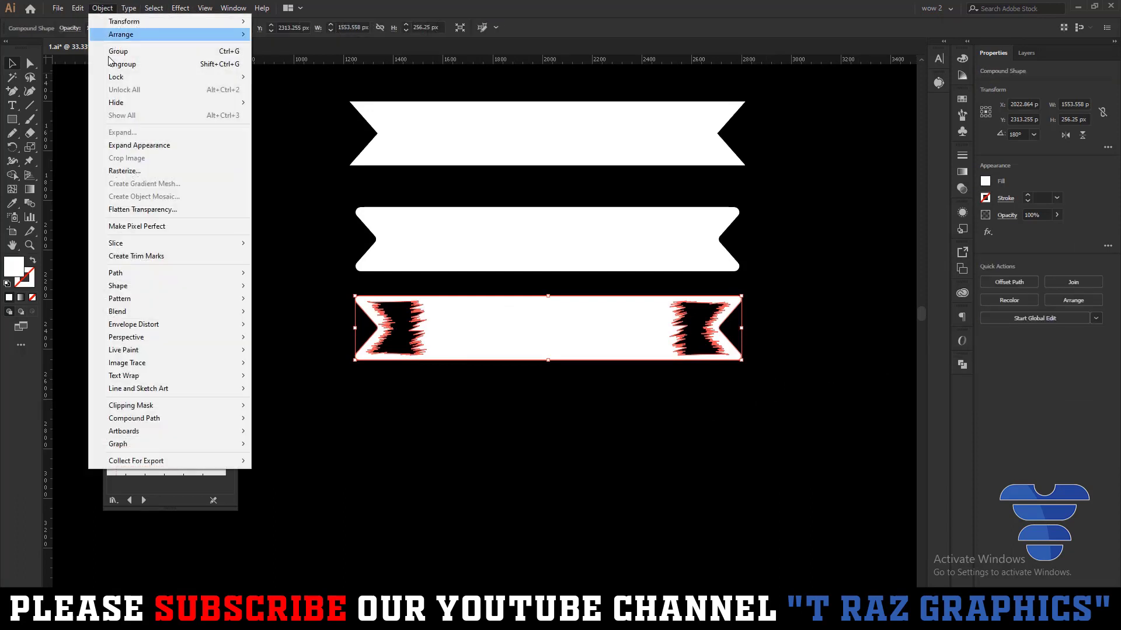
pyautogui.click(123, 145)
pyautogui.click(606, 373)
pyautogui.scroll(-1, 606, 373)
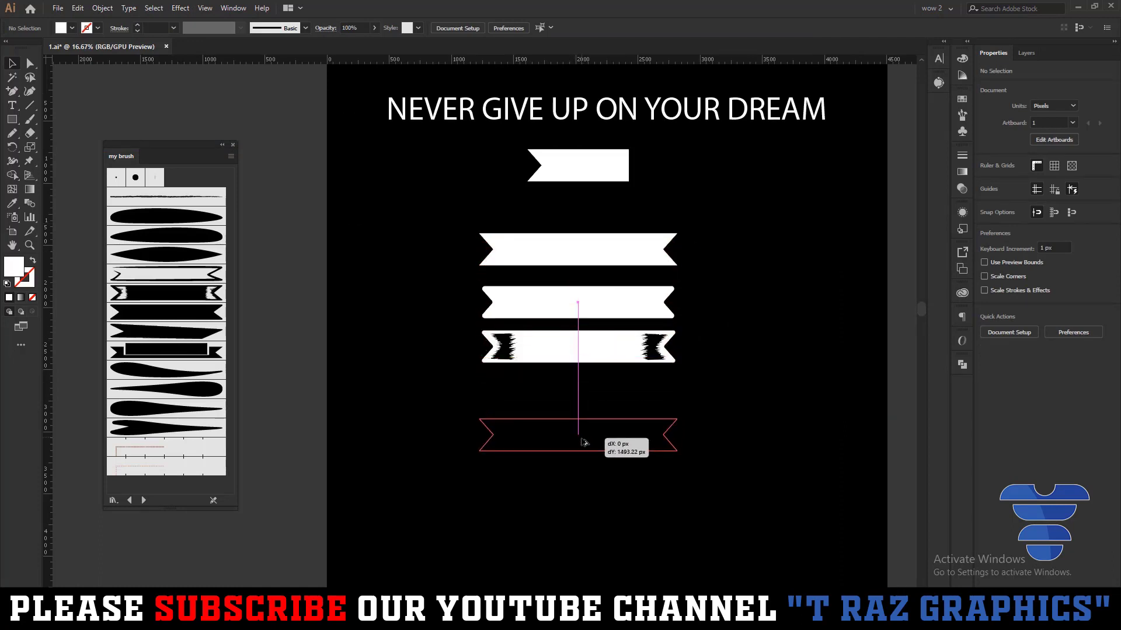
# Place a banner copy below, turned into a white 13 pt outline with no fill
pyautogui.moveTo(573, 258); pyautogui.dragTo(574, 442)
pyautogui.scroll(1, 559, 448)
pyautogui.click(559, 448)
pyautogui.hotkey('shift', 'x')
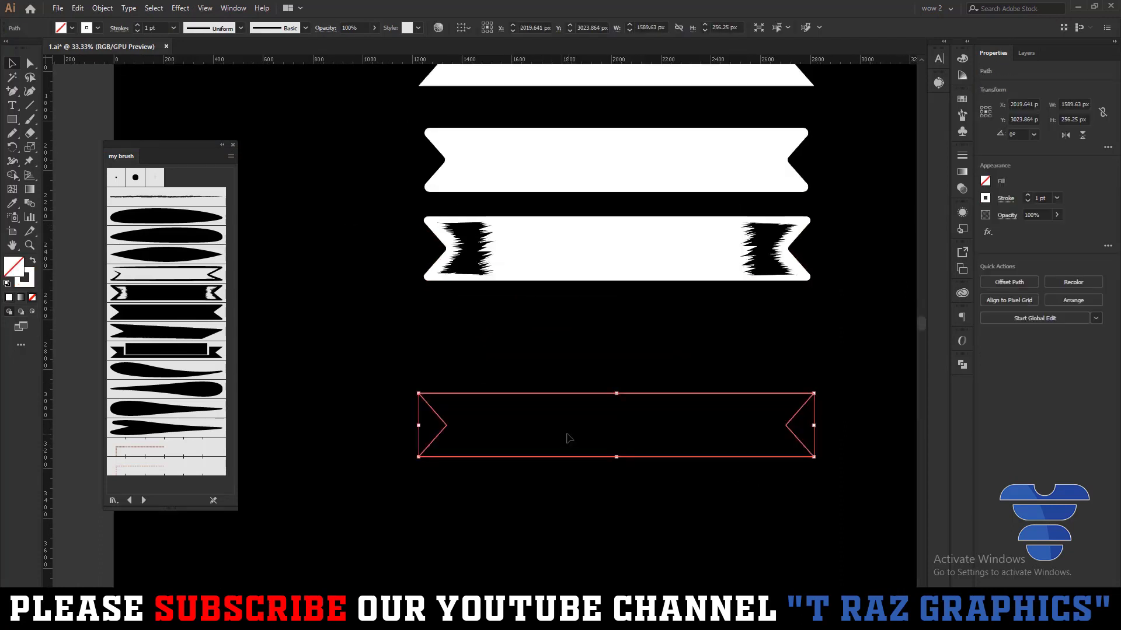
pyautogui.click(150, 27)
pyautogui.press('Up')
pyautogui.press('Up')
pyautogui.press('Up')
pyautogui.press('Up')
pyautogui.press('Up')
pyautogui.press('Up')
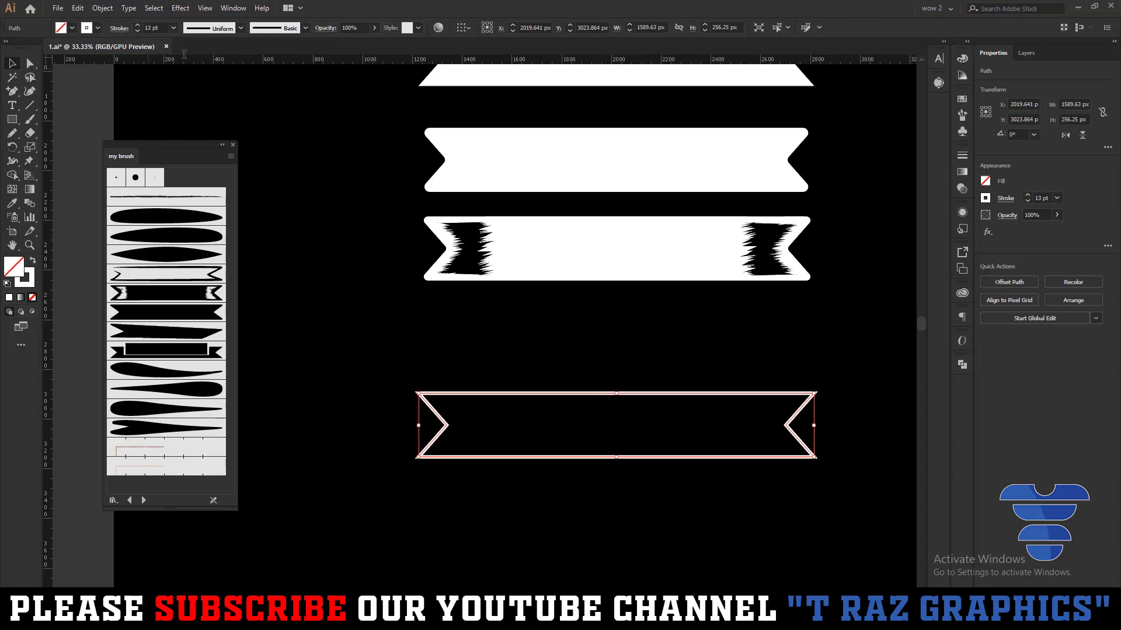
# Round the outline's corners, then try a Scissors cut and dismiss its warning
pyautogui.scroll(1, 887, 427)
pyautogui.press('a')
pyautogui.moveTo(774, 384); pyautogui.dragTo(765, 389)
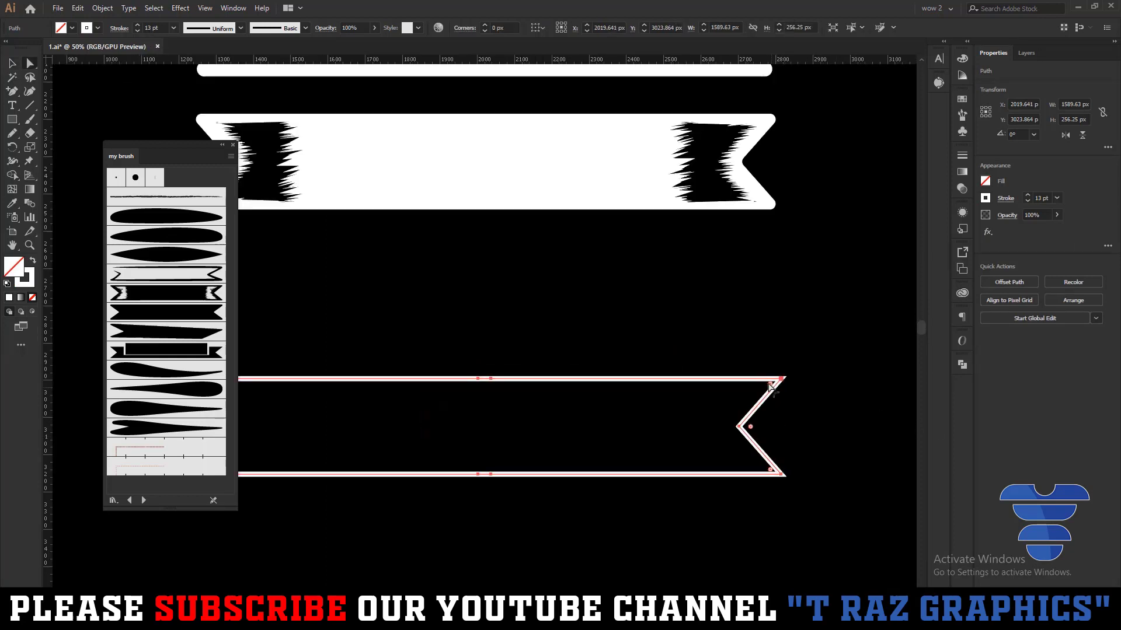
pyautogui.scroll(-2, 815, 391)
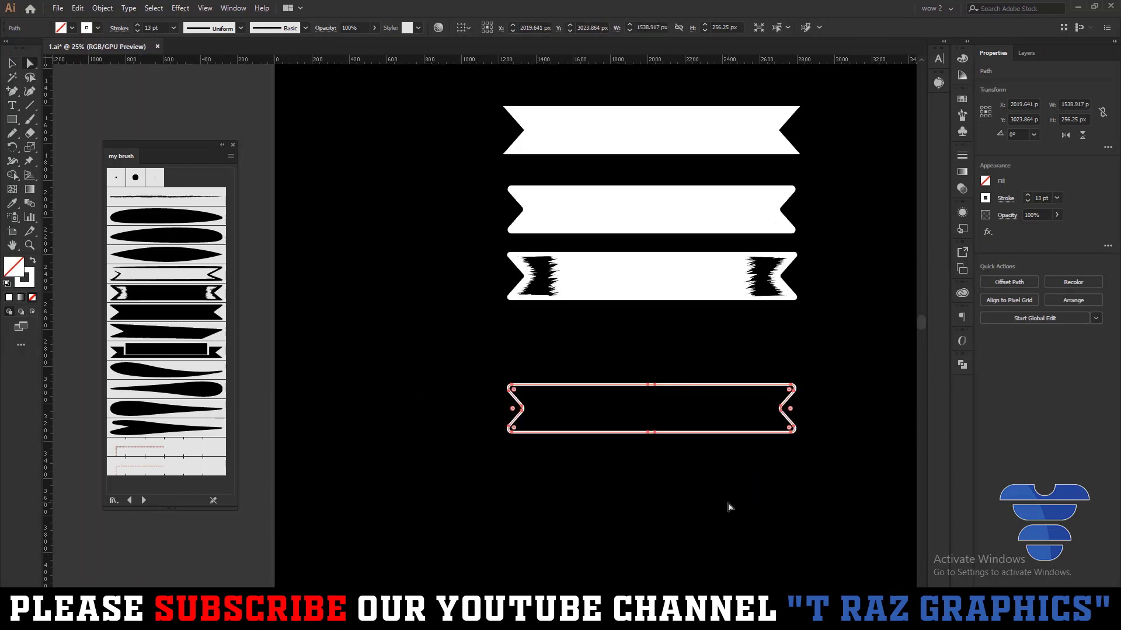
pyautogui.press('c')
pyautogui.click(652, 339)
pyautogui.click(666, 323)
pyautogui.hotkey('ctrl', 'shift', 'a')
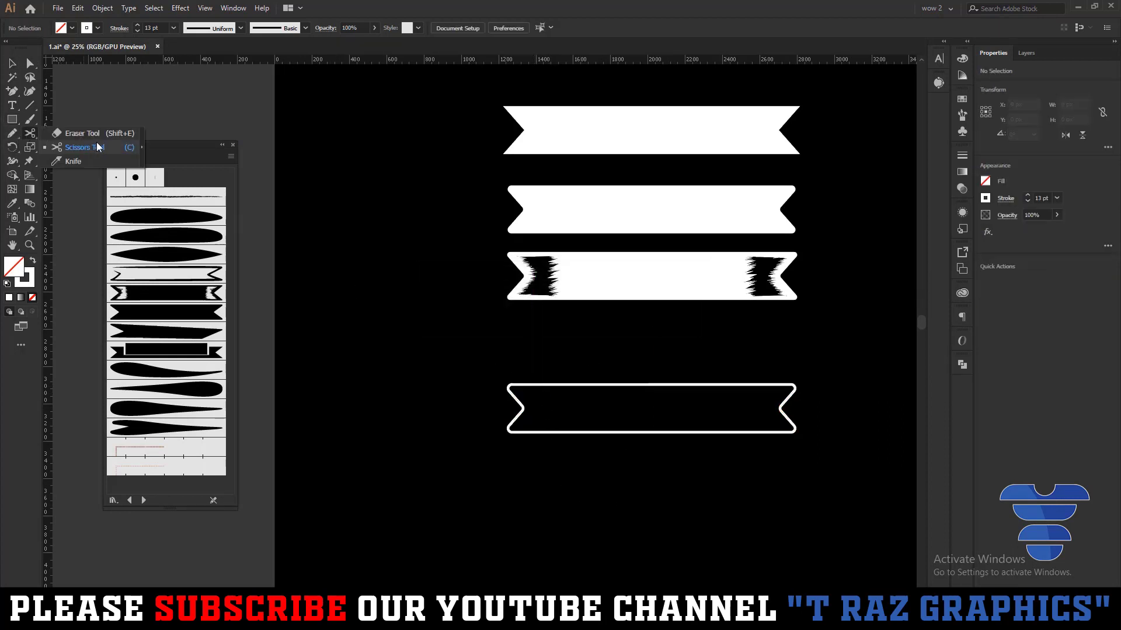
# Cut the outline at the left notch and top edge, deleting the short piece
pyautogui.moveTo(25, 138); pyautogui.dragTo(76, 147)
pyautogui.keyDown('alt'); pyautogui.scroll(3, 540, 406); pyautogui.keyUp('alt')
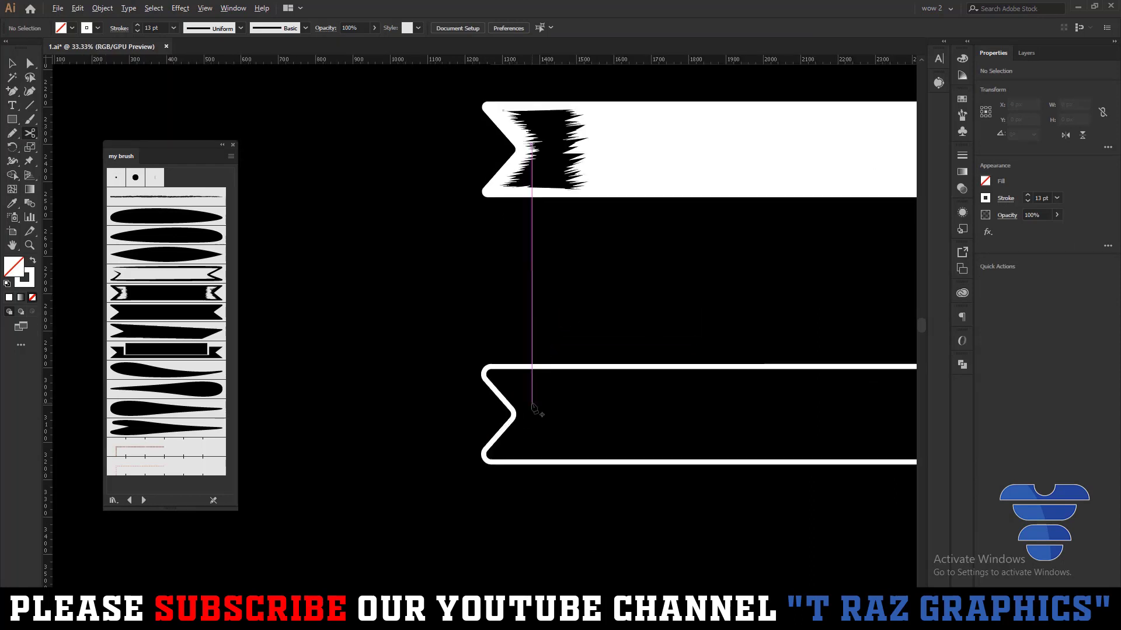
pyautogui.keyDown('alt'); pyautogui.scroll(1, 540, 407); pyautogui.keyUp('alt')
pyautogui.click(478, 382)
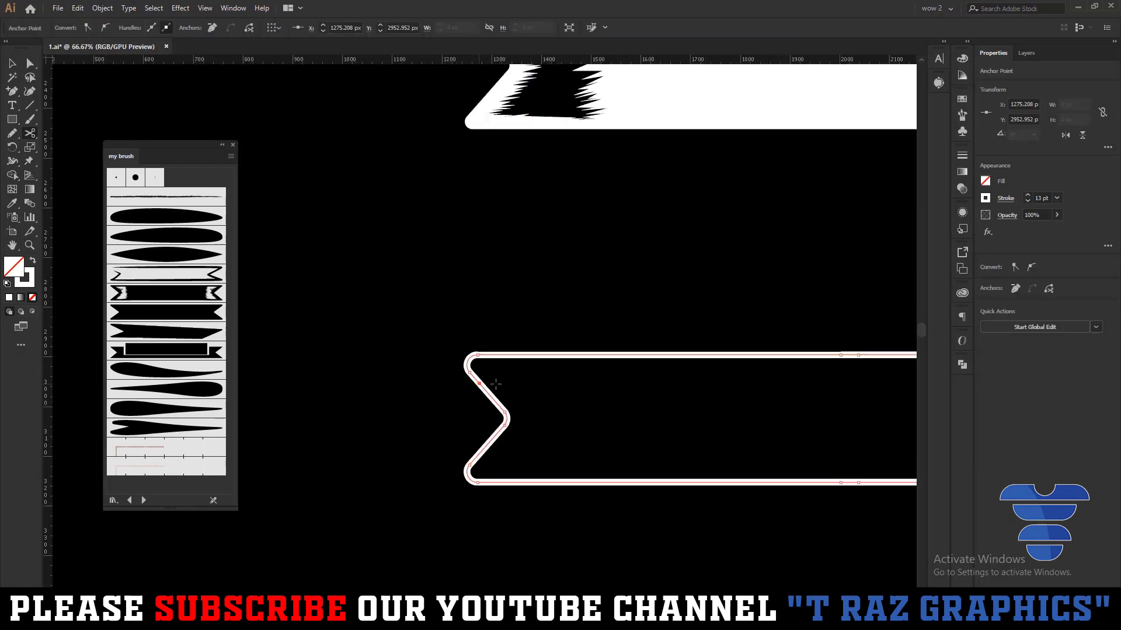
pyautogui.click(569, 354)
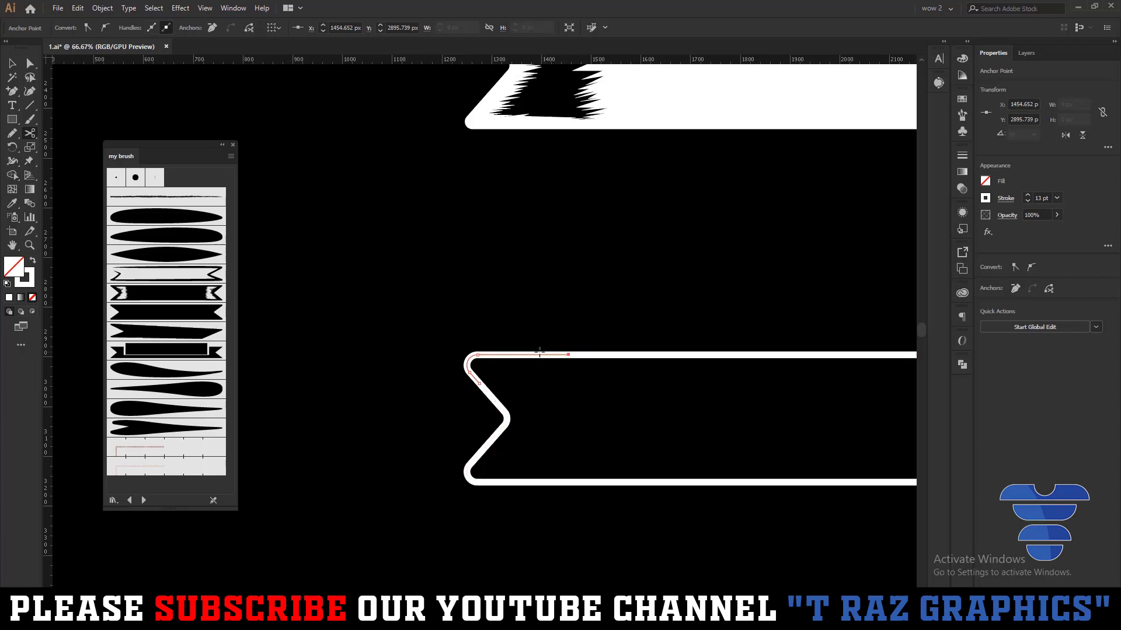
pyautogui.press('v')
pyautogui.click(519, 374)
pyautogui.press('Delete')
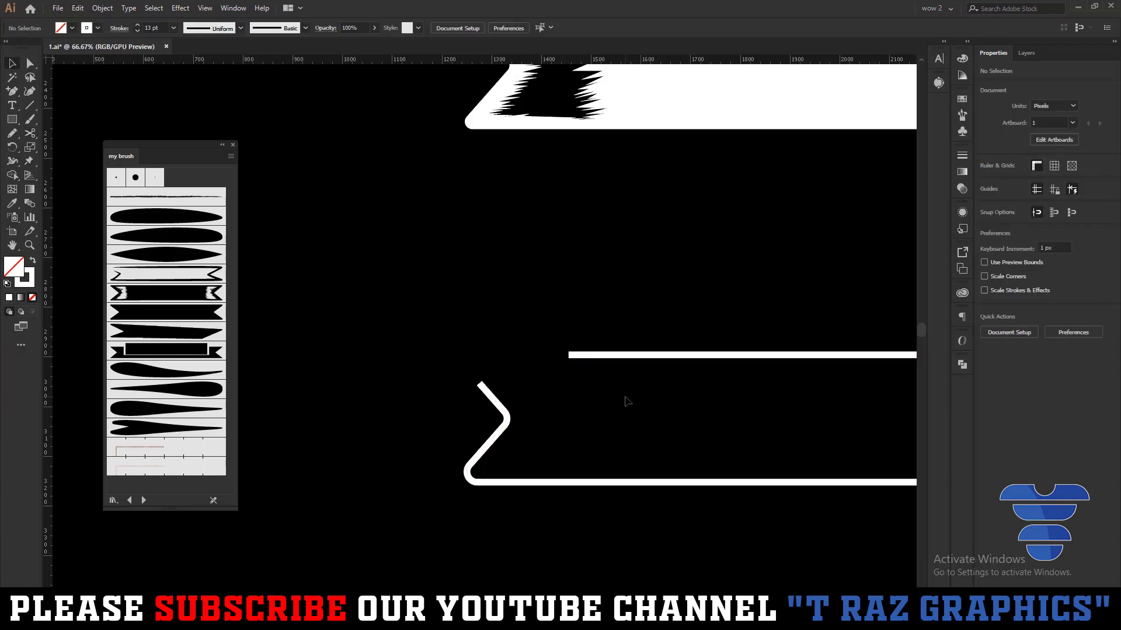
pyautogui.scroll(-3, 572, 376)
pyautogui.click(575, 366)
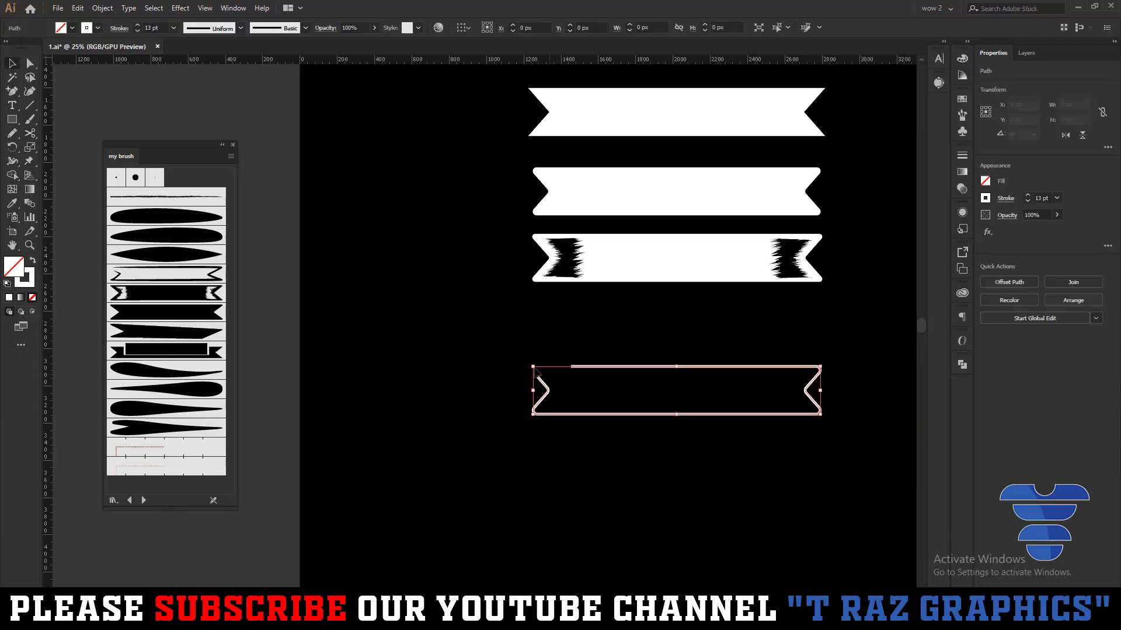
# Give the outline Width Profile 3 and a 19 pt stroke weight
pyautogui.click(207, 23)
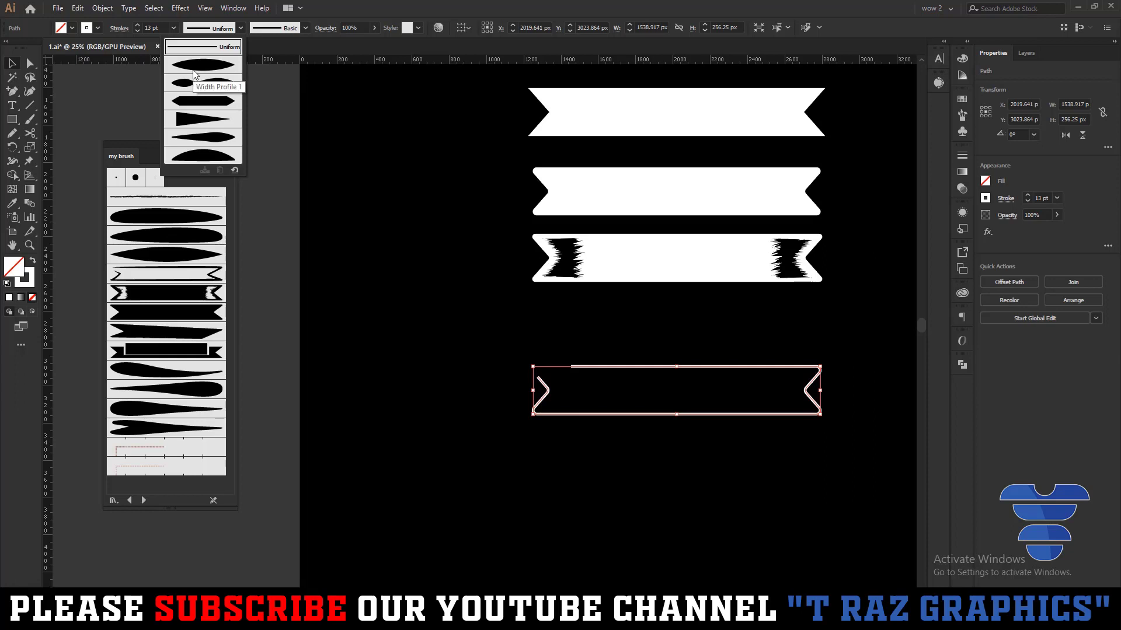
pyautogui.click(193, 103)
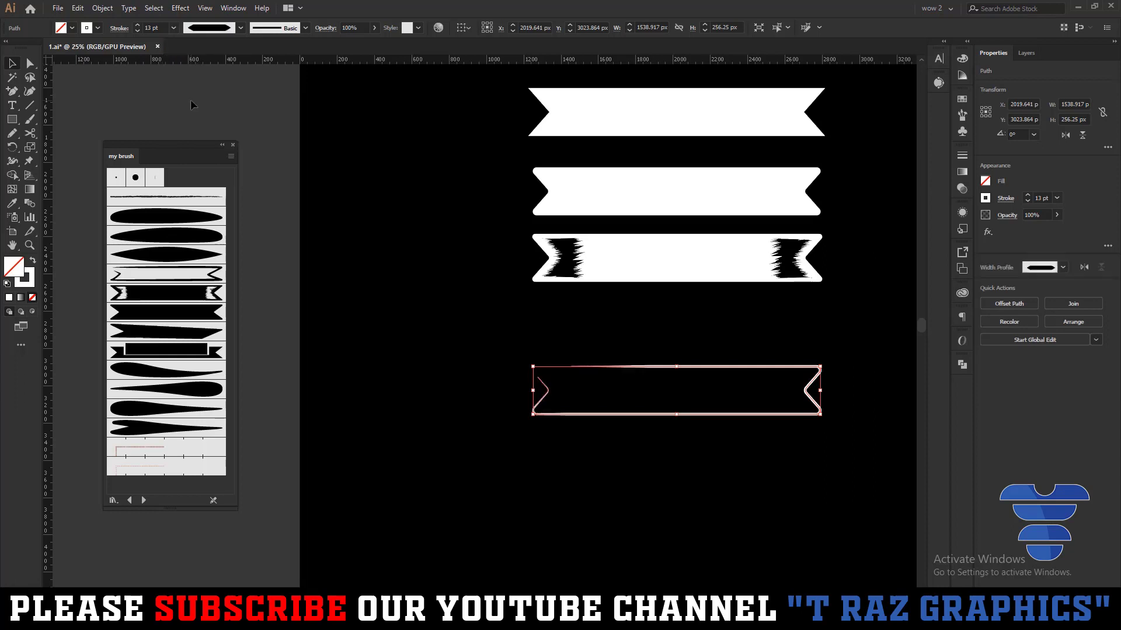
pyautogui.click(168, 28)
pyautogui.write('19')
pyautogui.press('Return')
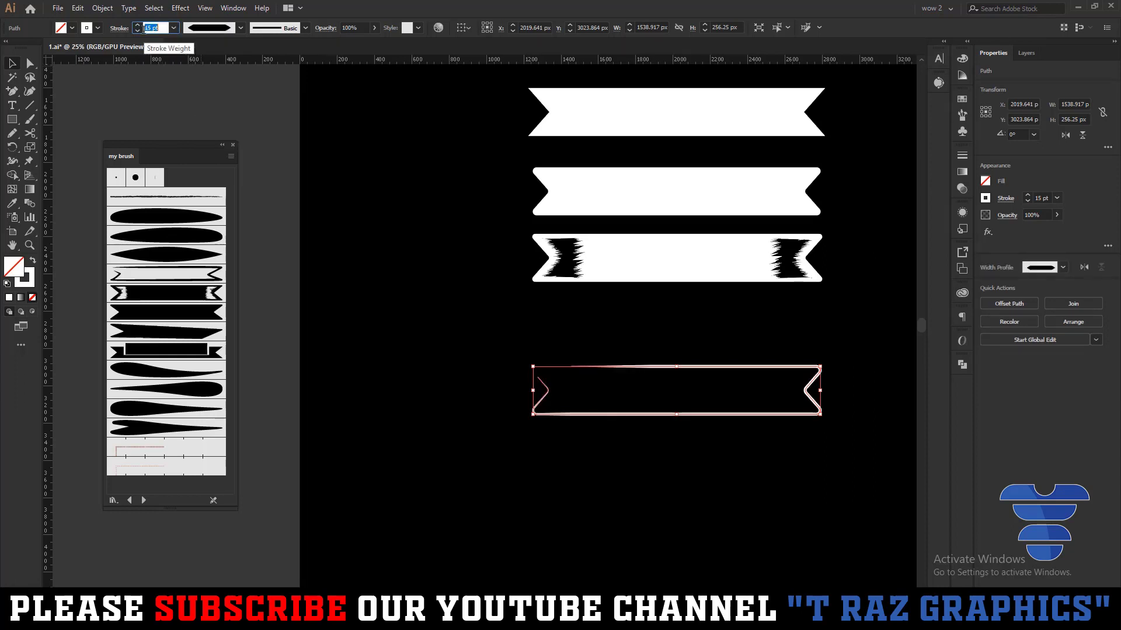
# Expand the tapered ribbon's appearance and move it up beneath the other banners
pyautogui.click(663, 470)
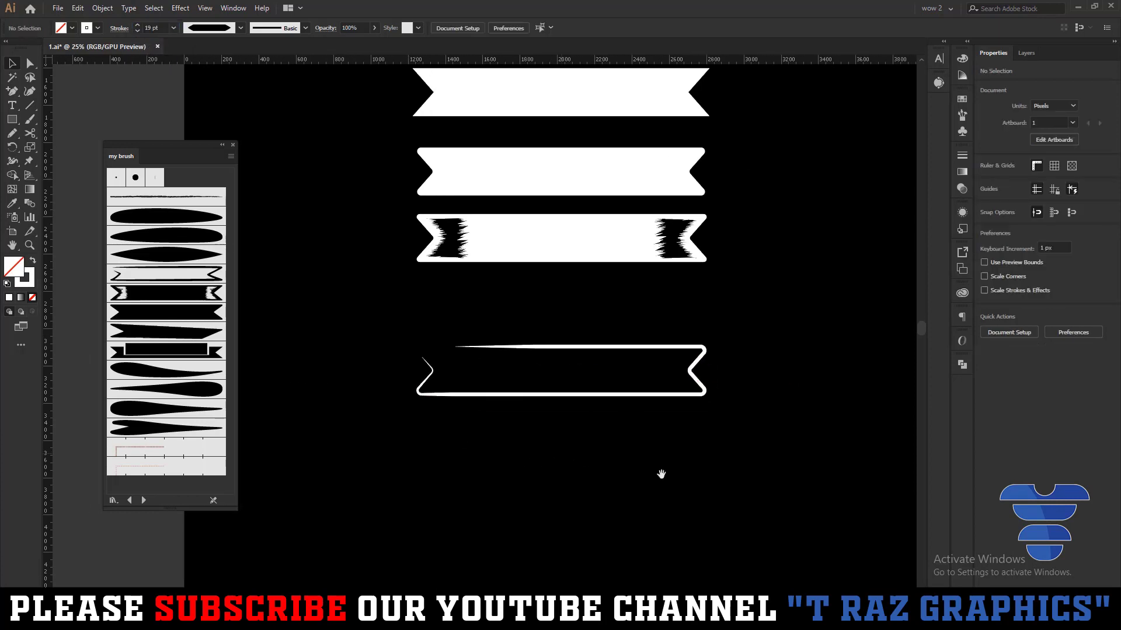
pyautogui.moveTo(802, 470); pyautogui.dragTo(387, 319)
pyautogui.click(102, 8)
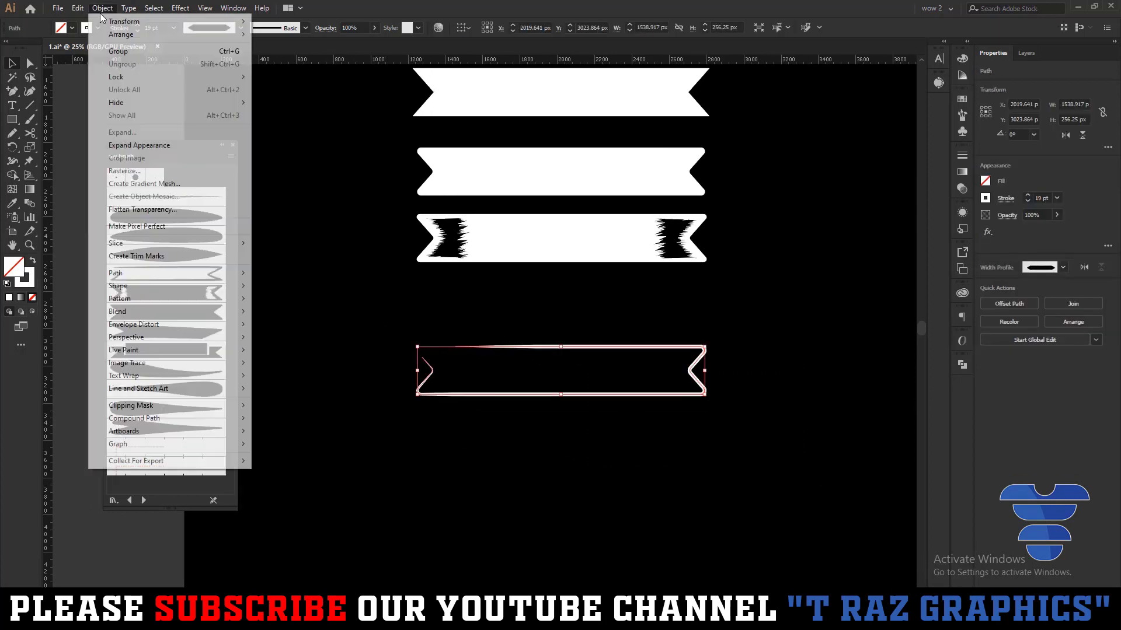
pyautogui.click(127, 146)
pyautogui.click(635, 450)
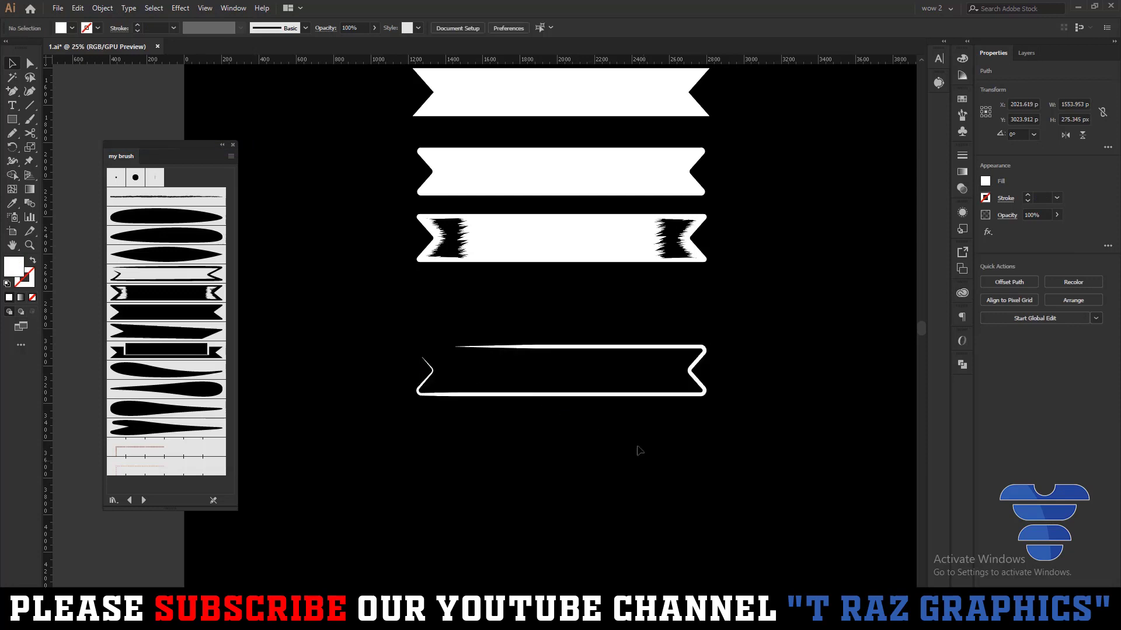
pyautogui.moveTo(635, 395); pyautogui.dragTo(633, 369)
# Draw a small white circle below the ribbons and stretch its left point into a long teardrop
pyautogui.press('l')
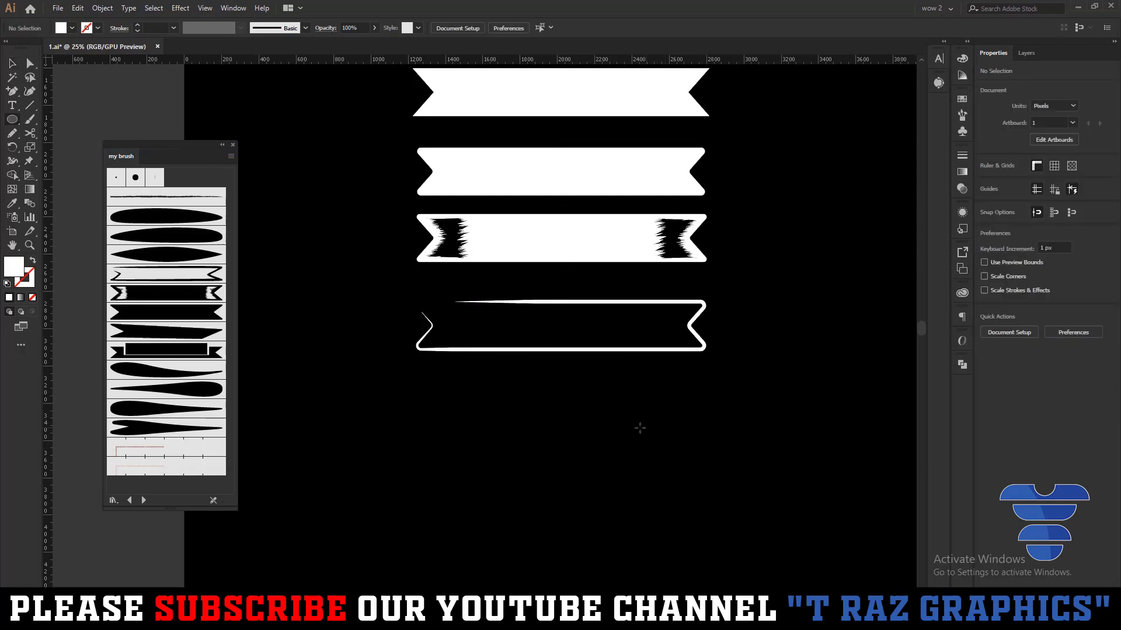
pyautogui.moveTo(583, 418); pyautogui.dragTo(593, 449)
pyautogui.press('a')
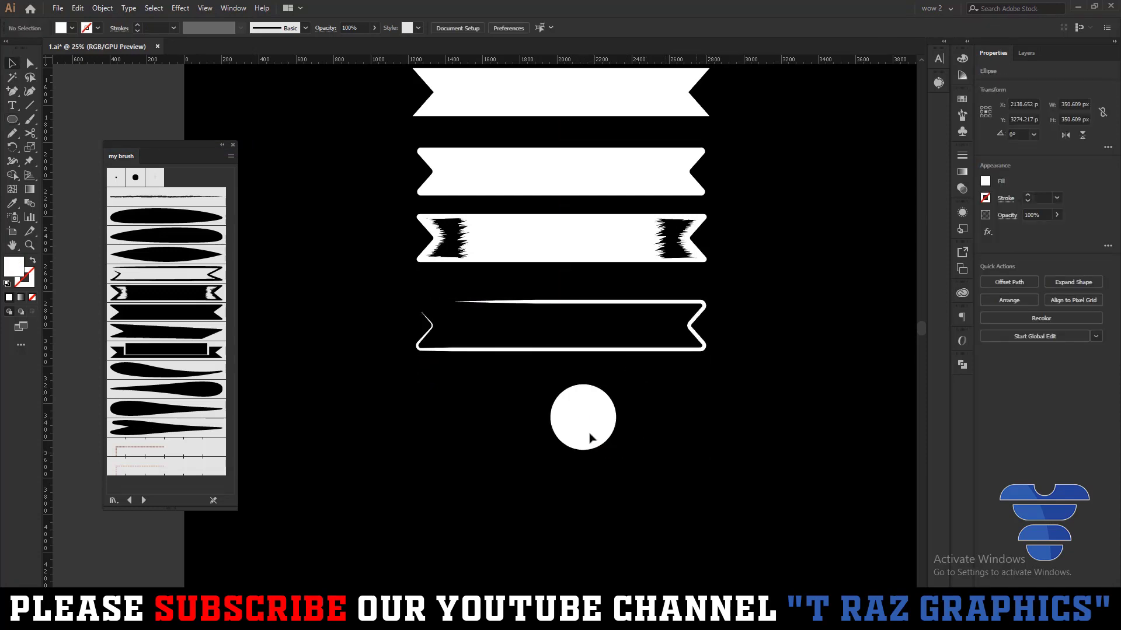
pyautogui.click(590, 438)
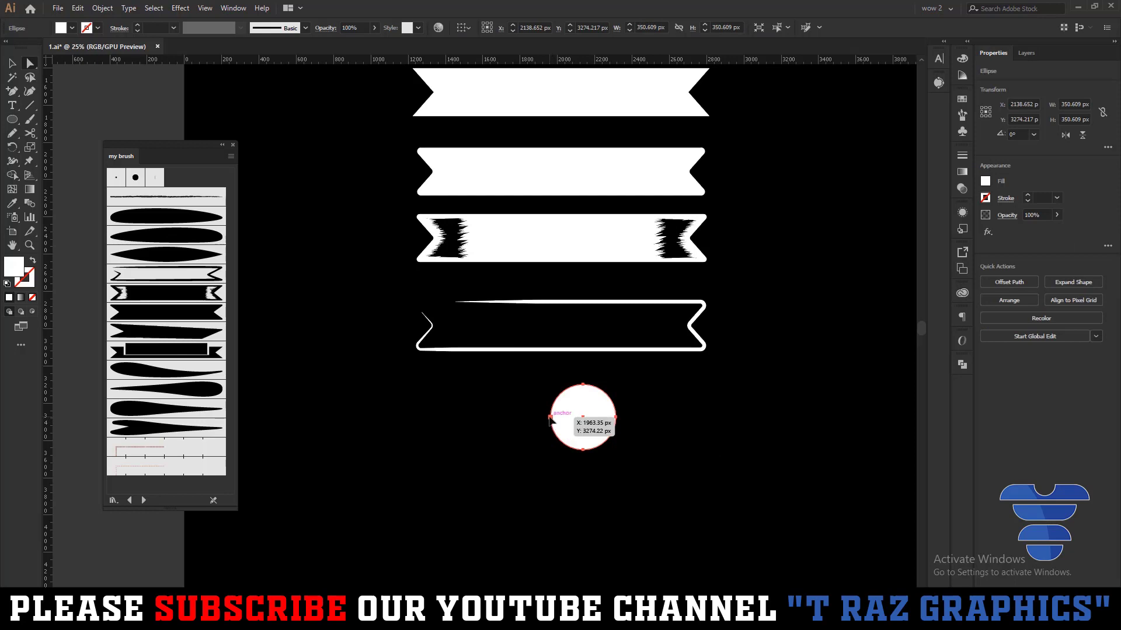
pyautogui.moveTo(550, 417); pyautogui.dragTo(315, 418)
pyautogui.press('v')
pyautogui.click(561, 514)
# Shrink the teardrop to about two-fifths its width and place a copy below it
pyautogui.click(521, 409)
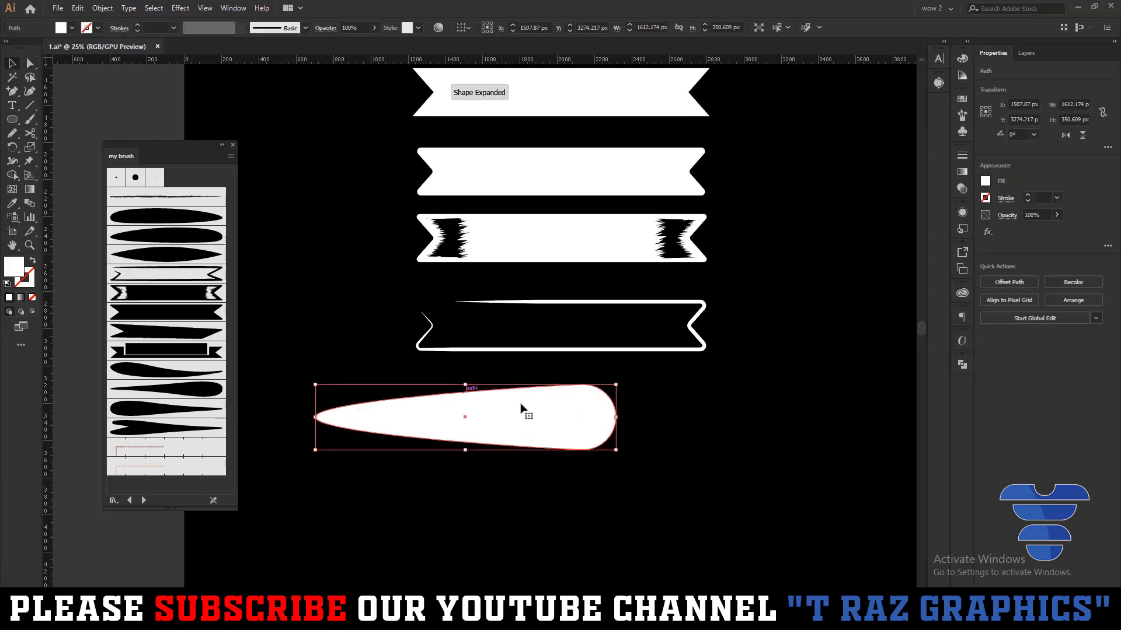
pyautogui.moveTo(615, 417)
pyautogui.mouseDown()
pyautogui.moveTo(525, 417)
pyautogui.moveTo(587, 415)
pyautogui.moveTo(598, 399)
pyautogui.mouseUp()
pyautogui.click(657, 464)
pyautogui.scroll(-3, 649, 471)
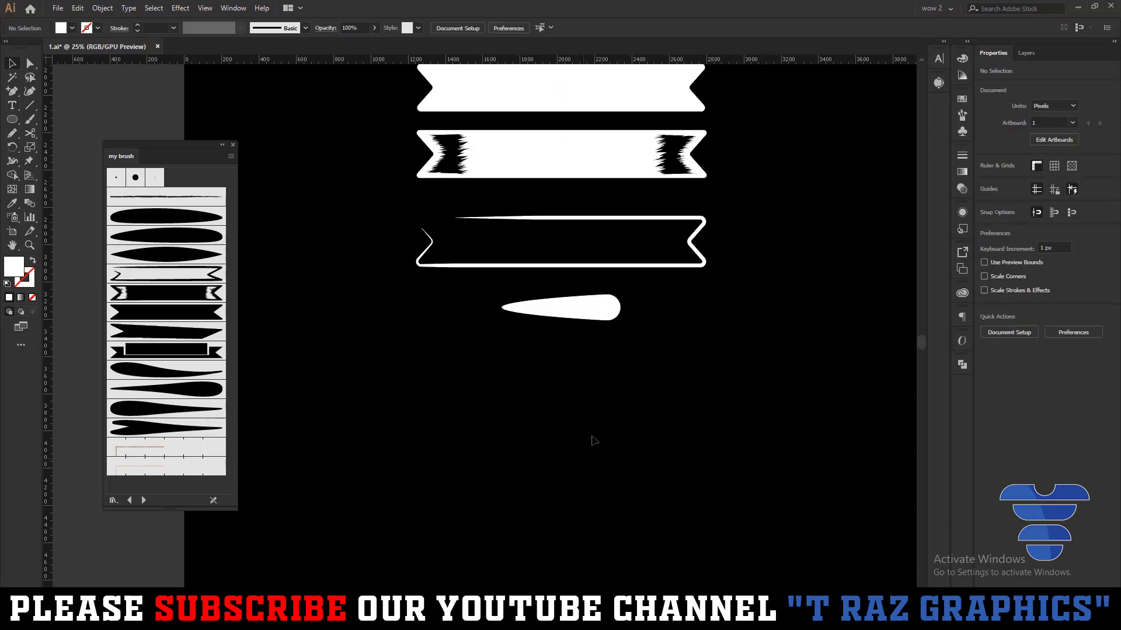
pyautogui.moveTo(595, 306); pyautogui.dragTo(598, 358)
pyautogui.scroll(5, 598, 356)
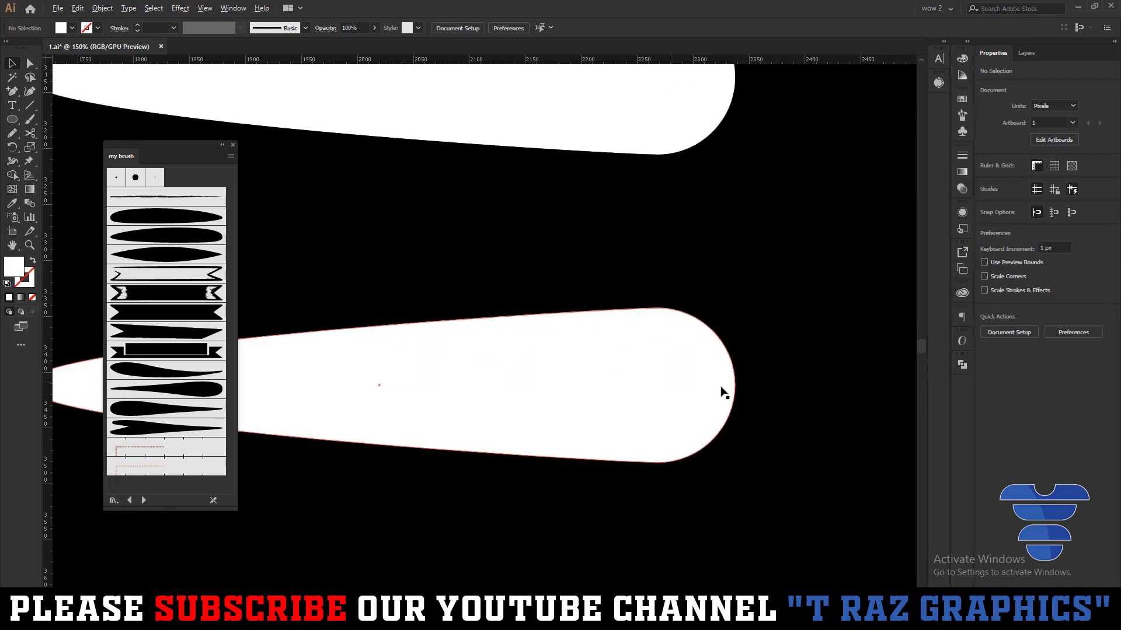
# Push the copy's rounded end inward into a rounded notch and reshape its curves
pyautogui.click(732, 389)
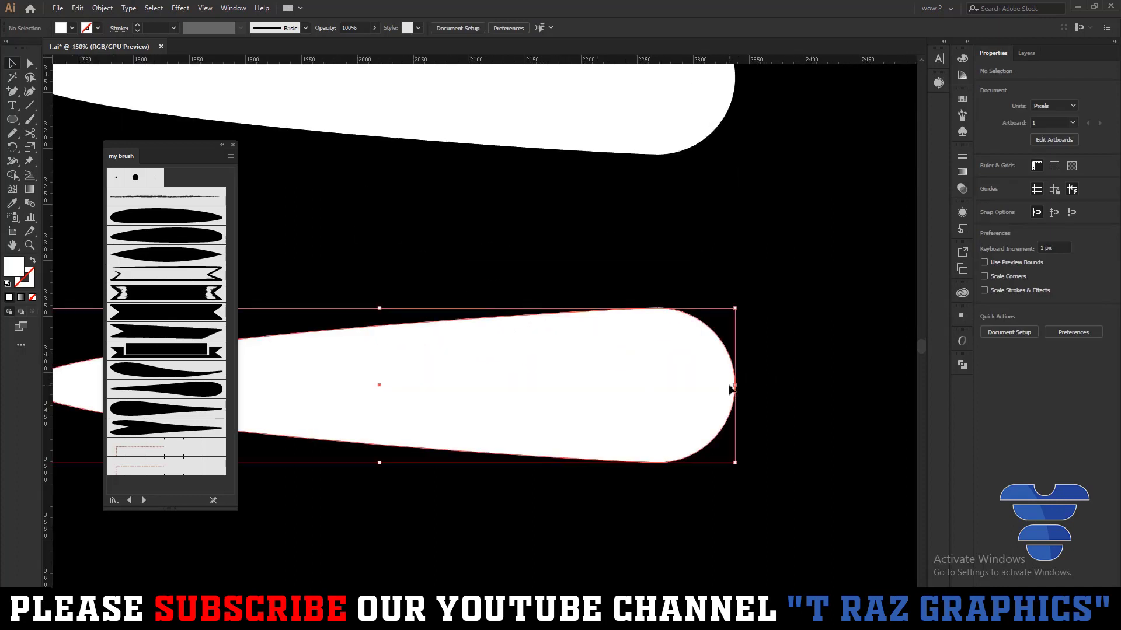
pyautogui.press('a')
pyautogui.moveTo(734, 393); pyautogui.dragTo(597, 389)
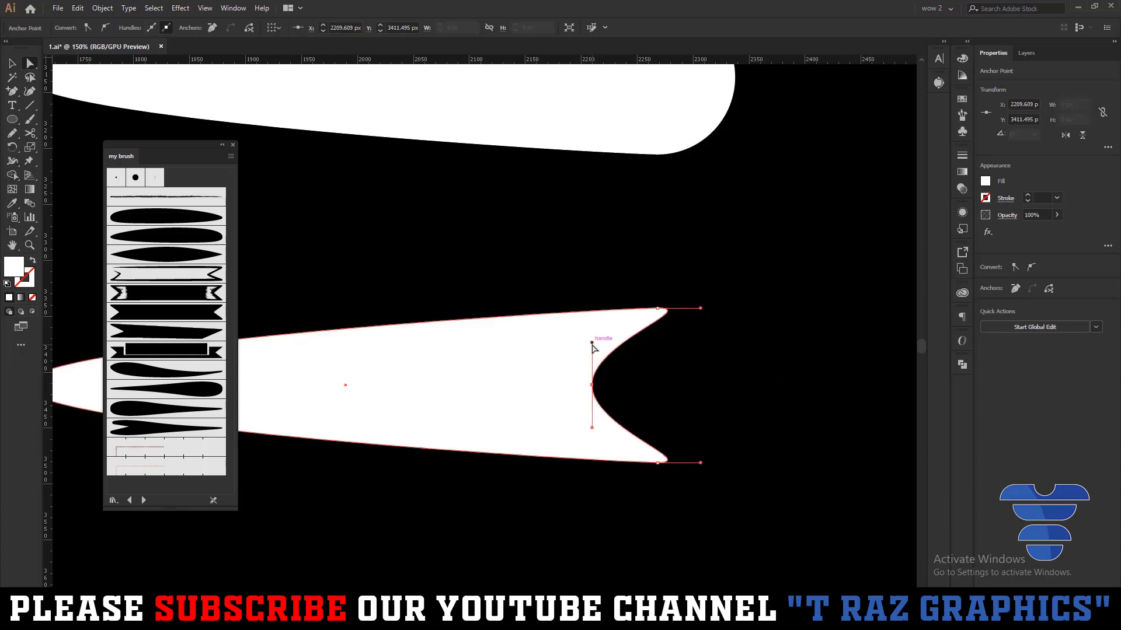
pyautogui.moveTo(592, 343); pyautogui.dragTo(591, 387)
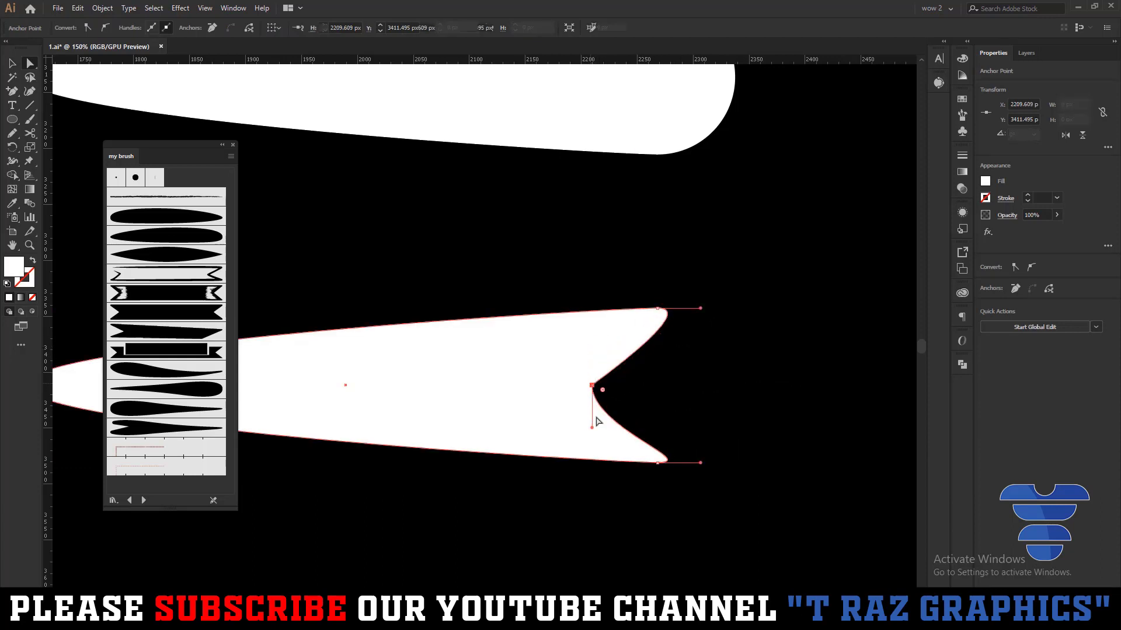
pyautogui.moveTo(602, 426)
pyautogui.mouseDown()
pyautogui.moveTo(592, 400)
pyautogui.moveTo(680, 394)
pyautogui.mouseUp()
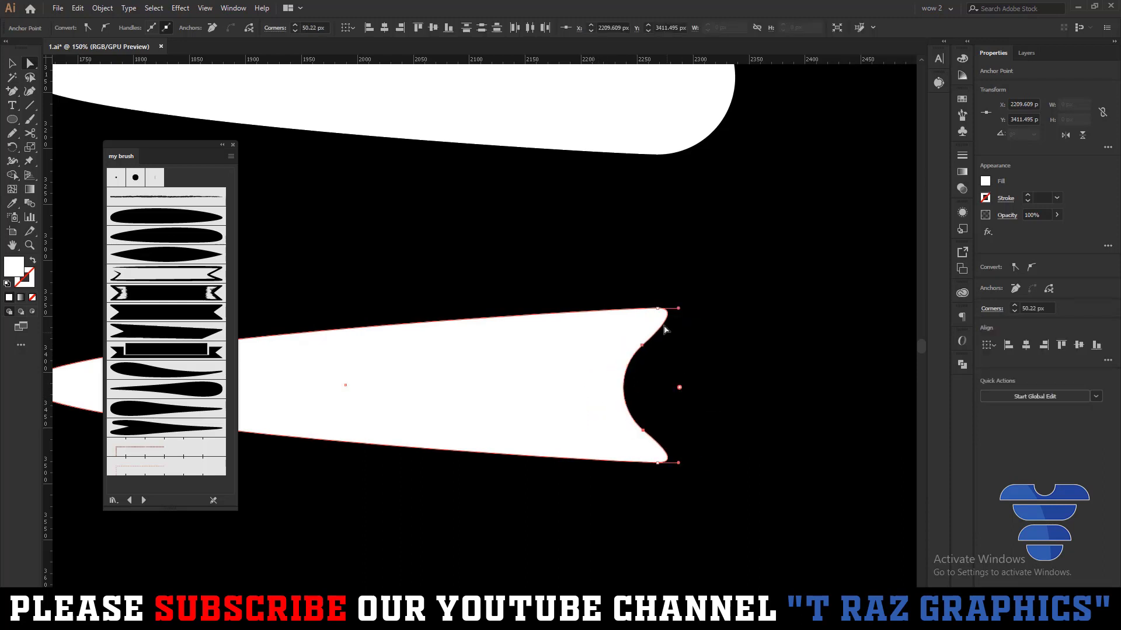
pyautogui.moveTo(663, 310); pyautogui.dragTo(611, 310)
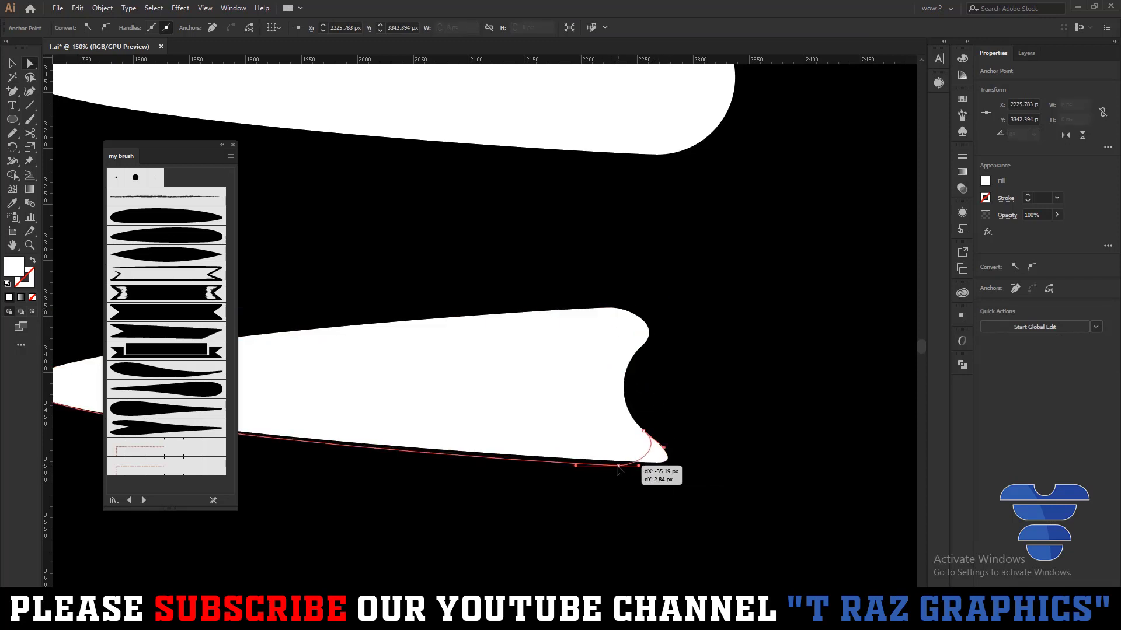
pyautogui.click(740, 444)
pyautogui.hotkey('ctrl', '0')
# Drag the small notched banner's bottom-right anchor straight up so its right end tapers
pyautogui.press('v')
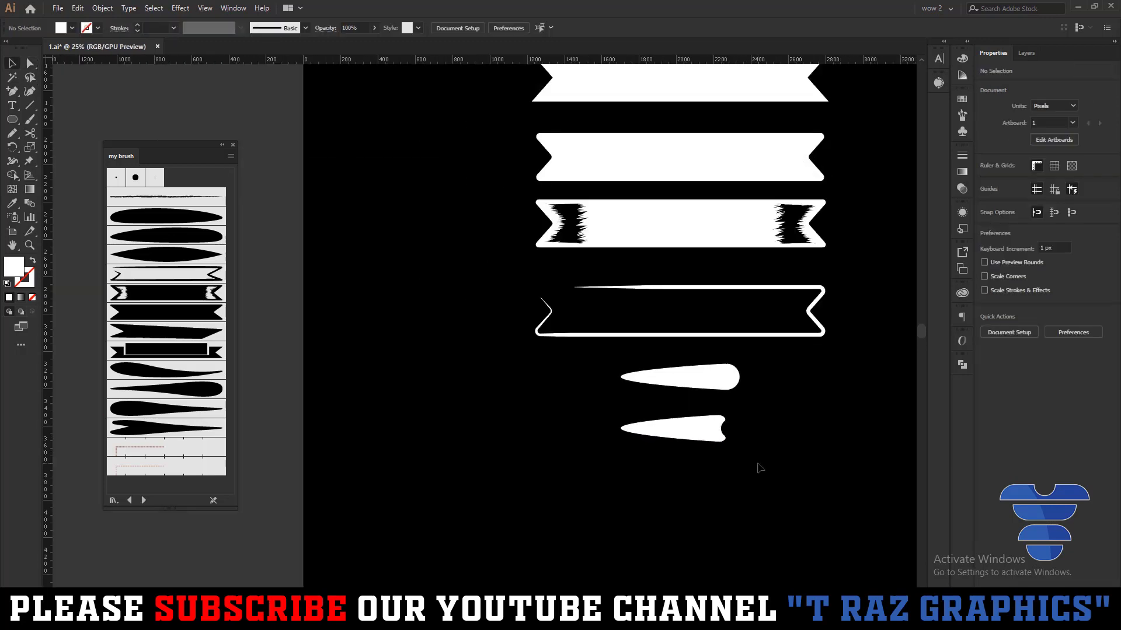
pyautogui.moveTo(776, 471); pyautogui.dragTo(701, 450)
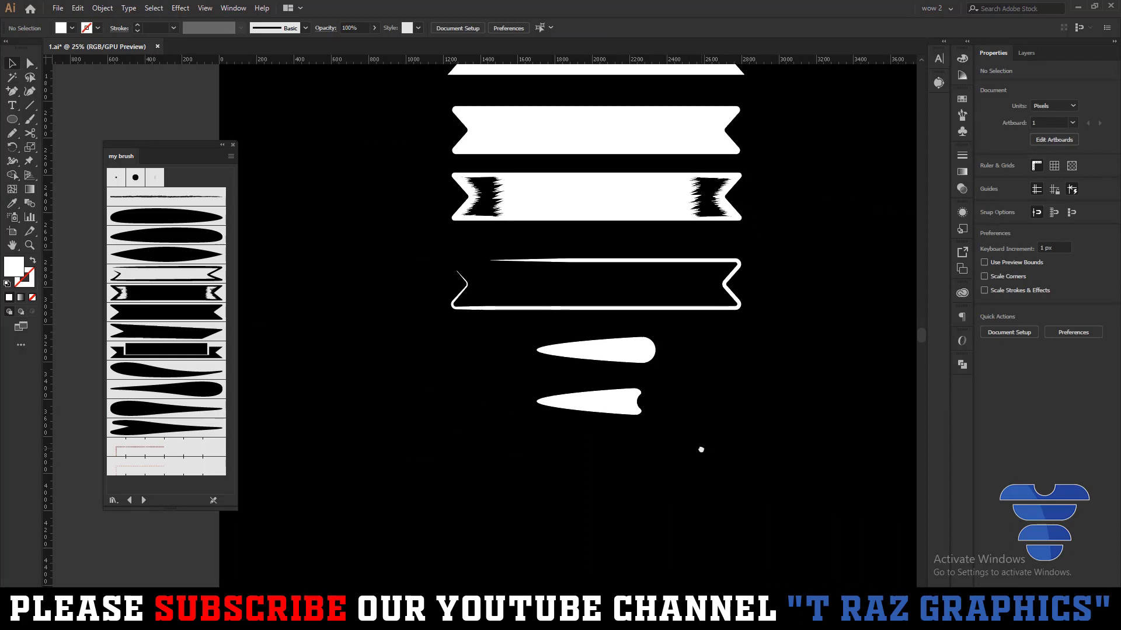
pyautogui.scroll(1, 651, 437)
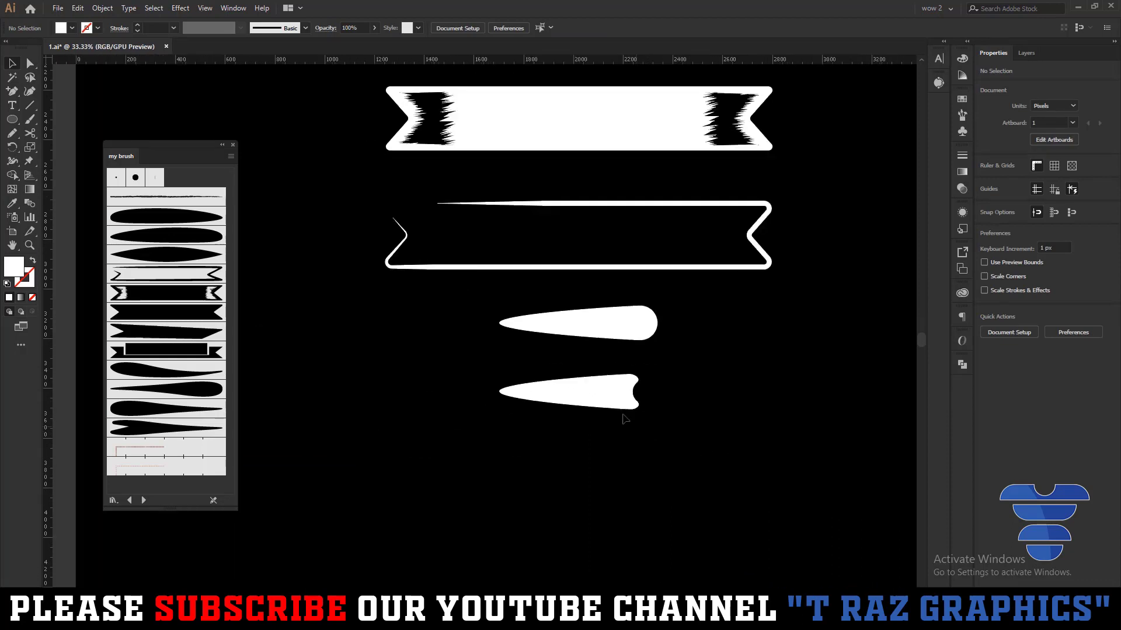
pyautogui.click(620, 390)
pyautogui.click(739, 403)
pyautogui.scroll(-2, 739, 403)
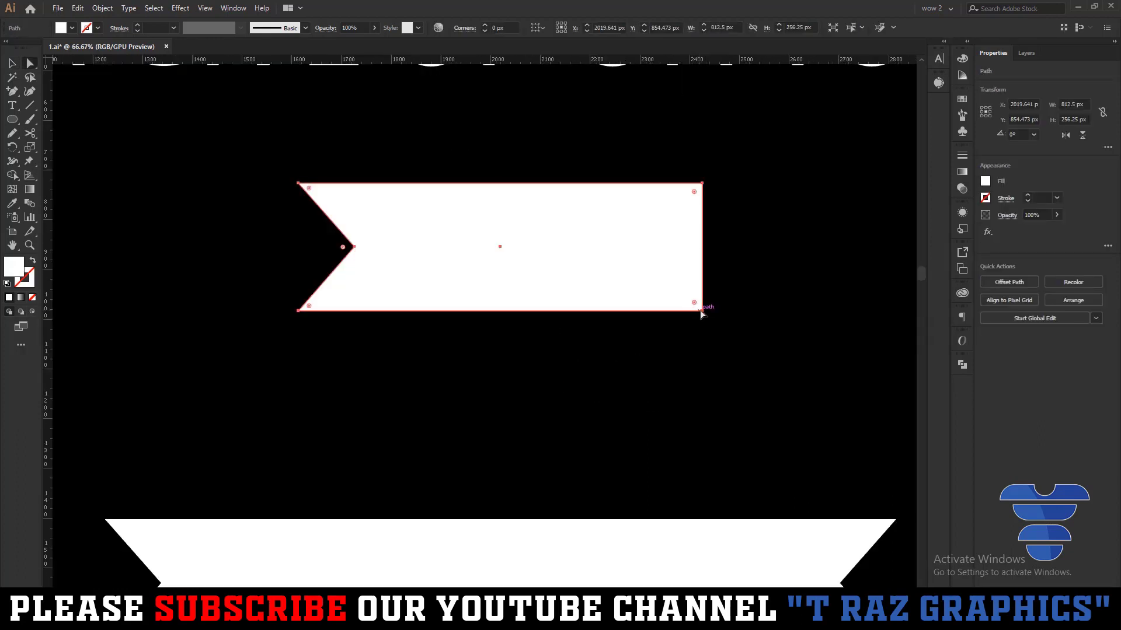
pyautogui.moveTo(702, 311); pyautogui.dragTo(703, 232)
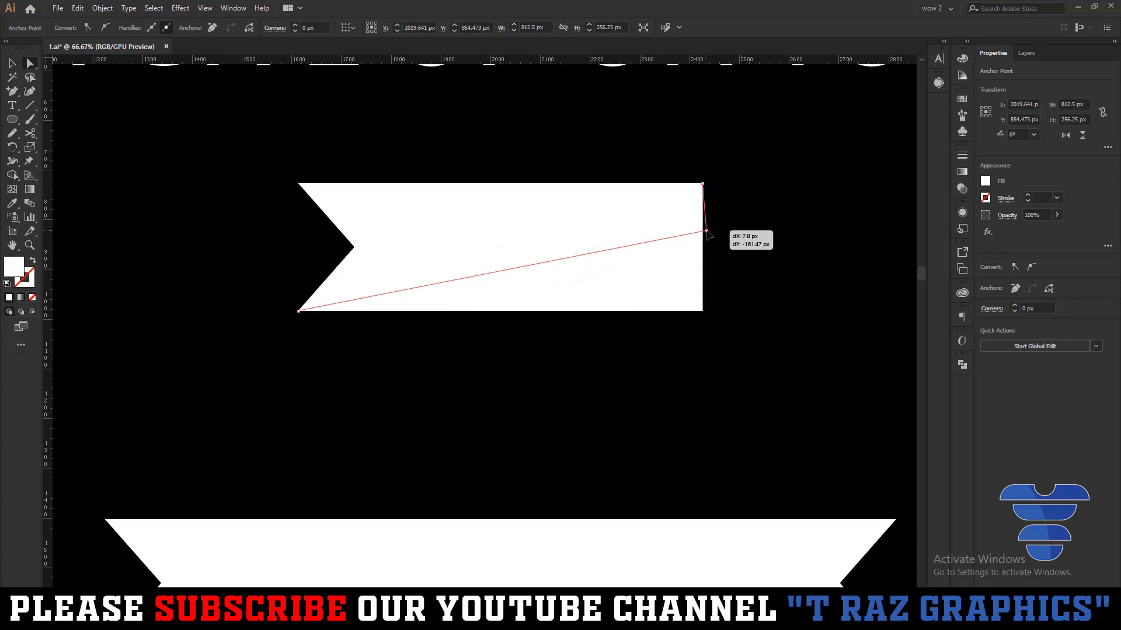
pyautogui.click(775, 280)
pyautogui.keyDown('alt'); pyautogui.scroll(-5, 765, 281); pyautogui.keyUp('alt')
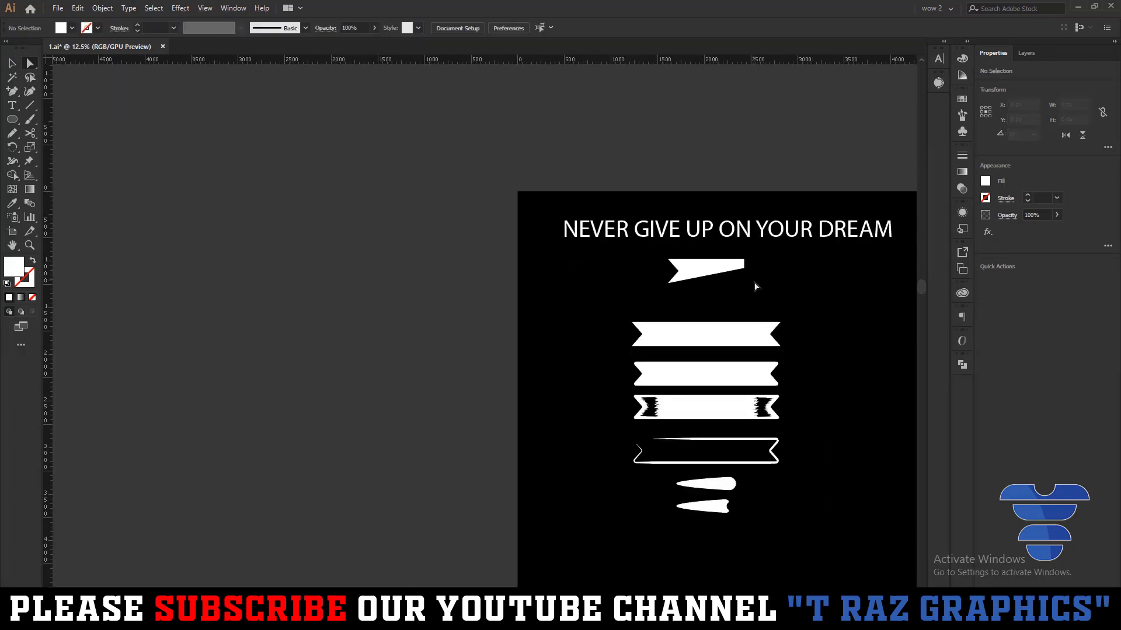
# Nudge the tapered banner down and add it to the Brushes panel as an art brush
pyautogui.press('v')
pyautogui.moveTo(714, 269); pyautogui.dragTo(709, 293)
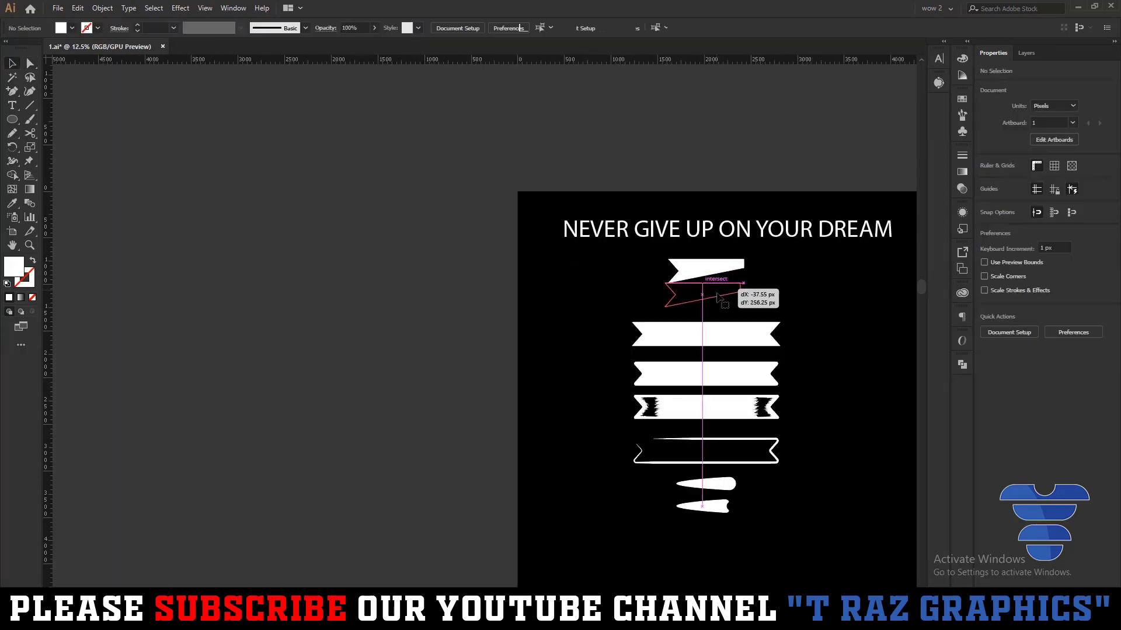
pyautogui.click(964, 116)
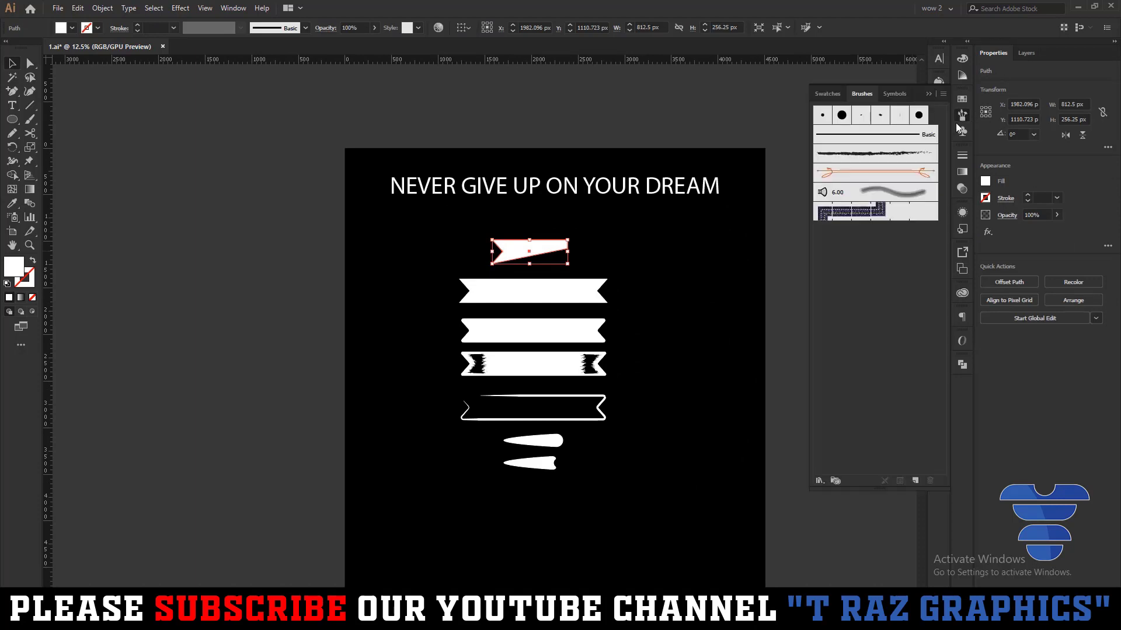
pyautogui.moveTo(529, 251); pyautogui.dragTo(838, 272)
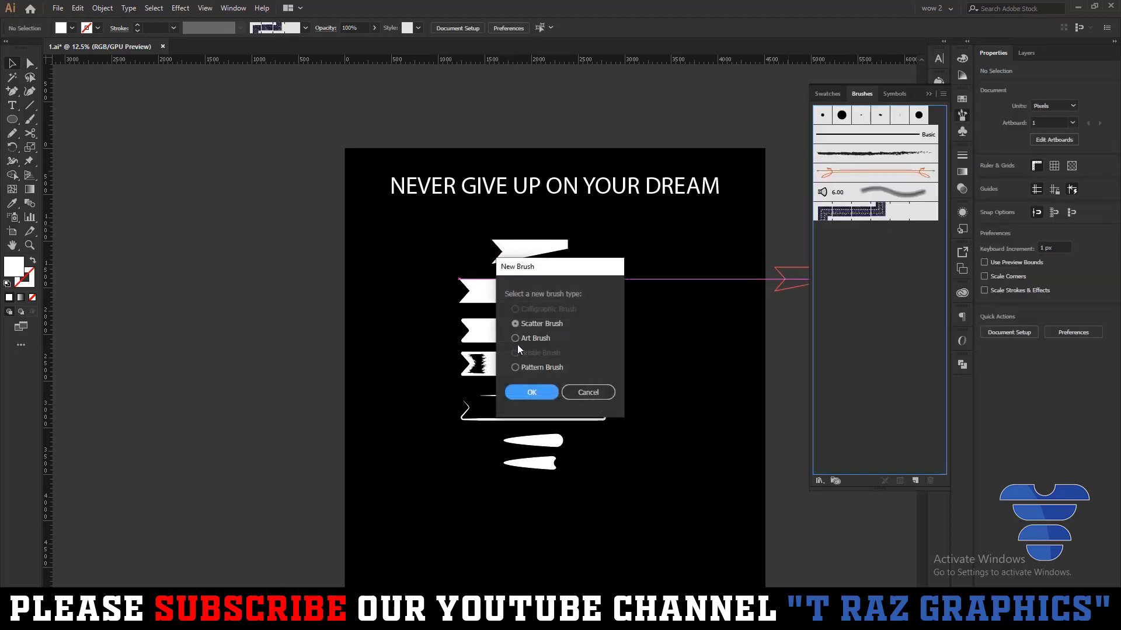
pyautogui.click(529, 391)
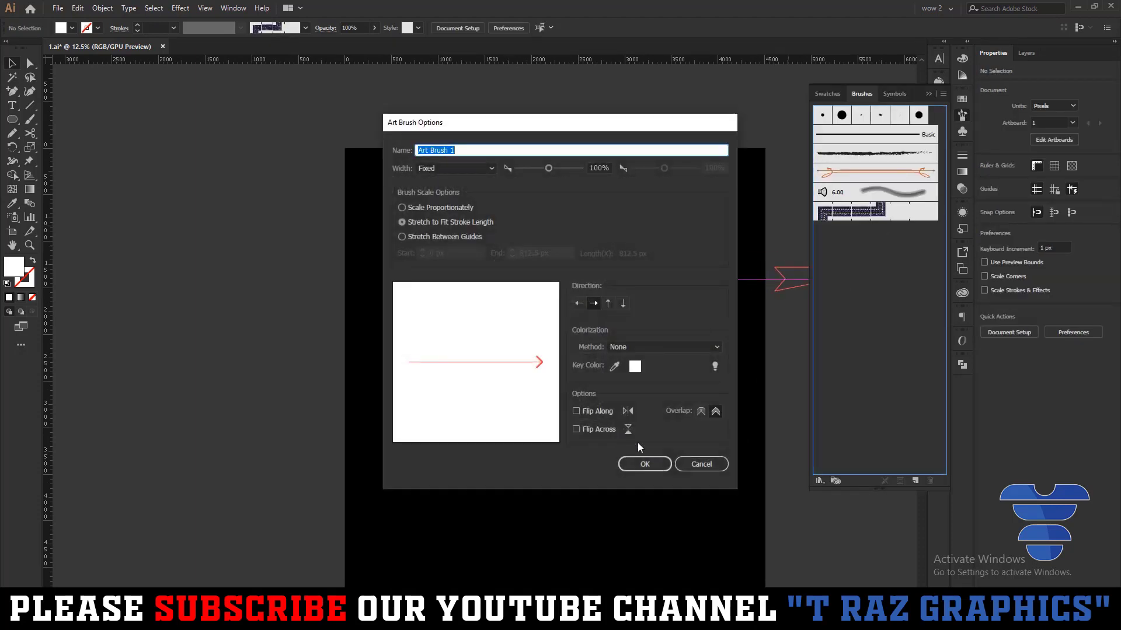
pyautogui.click(642, 462)
# Add a second banner and the double-notched banner as art brushes
pyautogui.moveTo(528, 250); pyautogui.dragTo(939, 344)
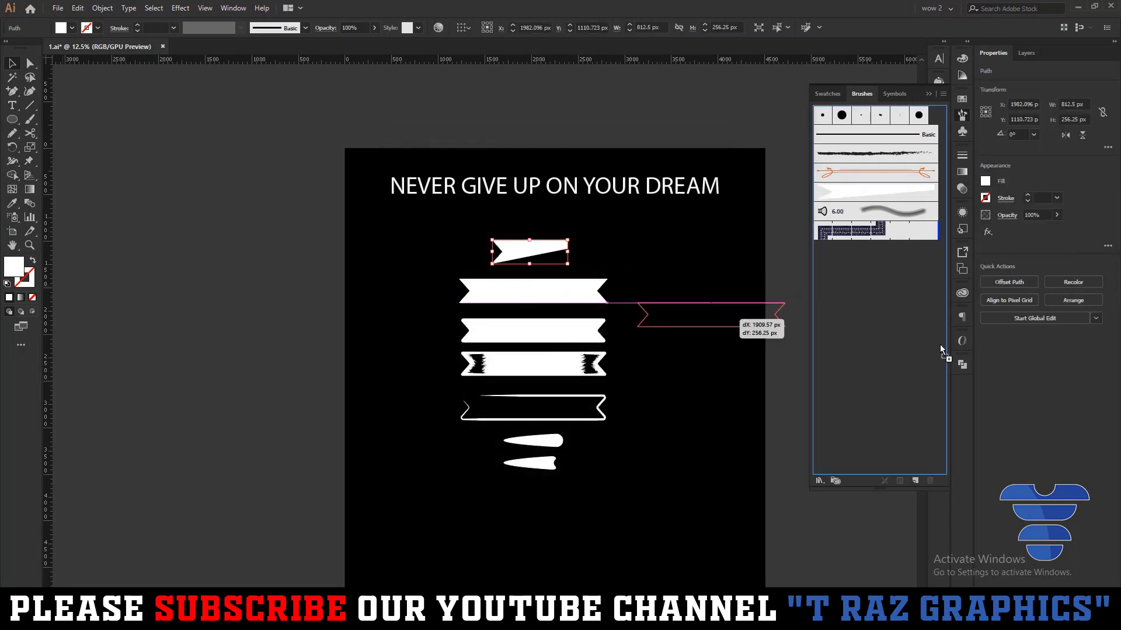
pyautogui.click(515, 338)
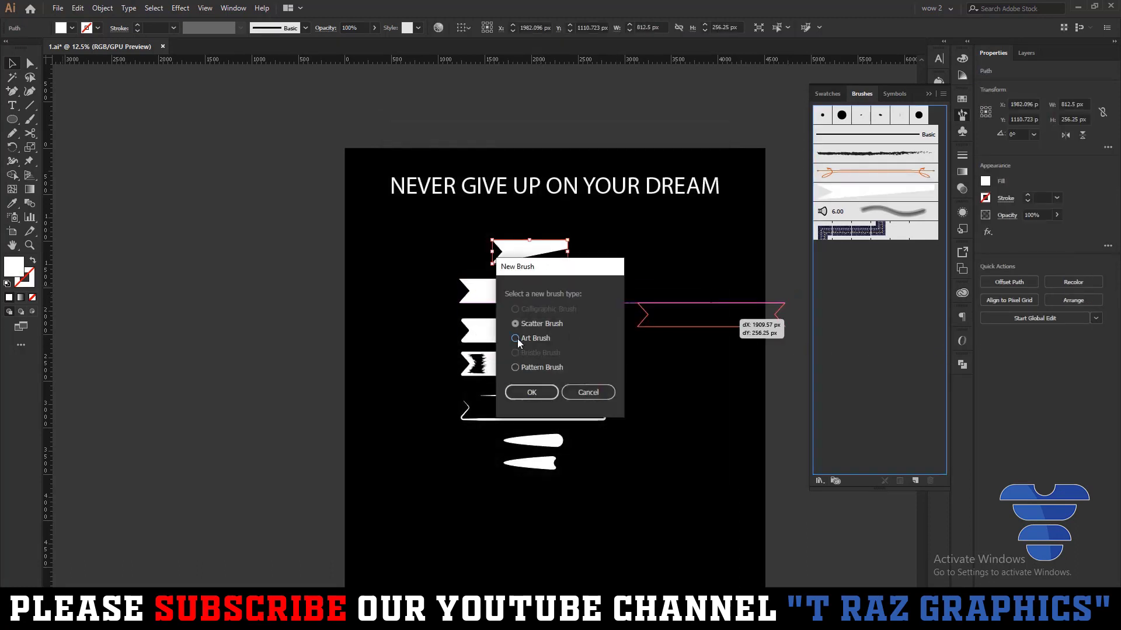
pyautogui.press('Return')
pyautogui.press('Return')
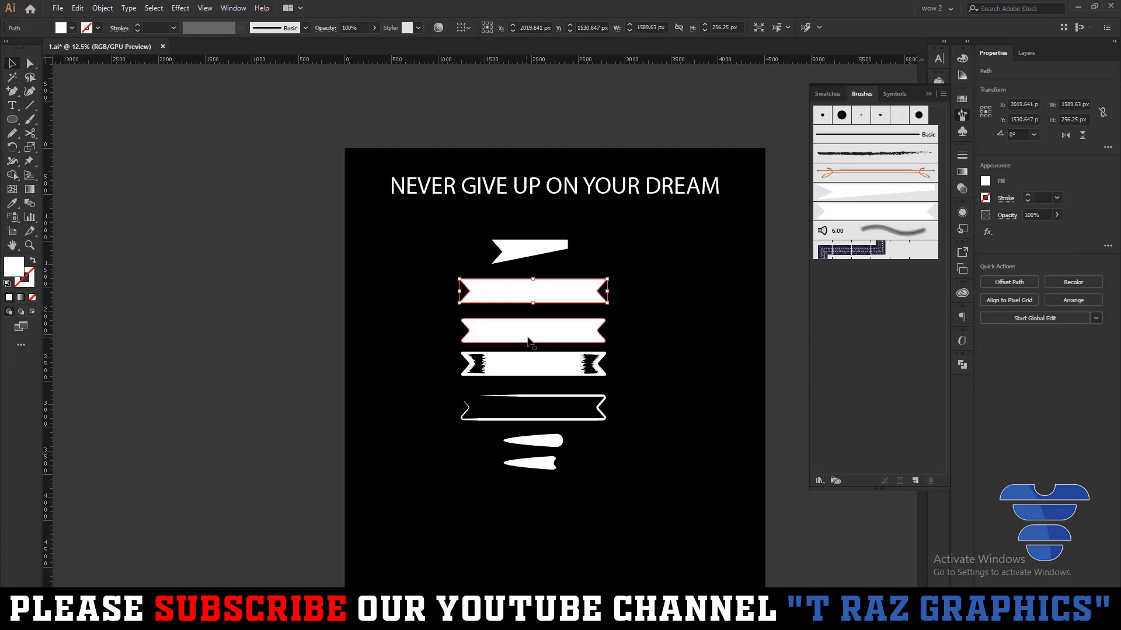
pyautogui.moveTo(610, 294); pyautogui.dragTo(874, 357)
pyautogui.click(538, 337)
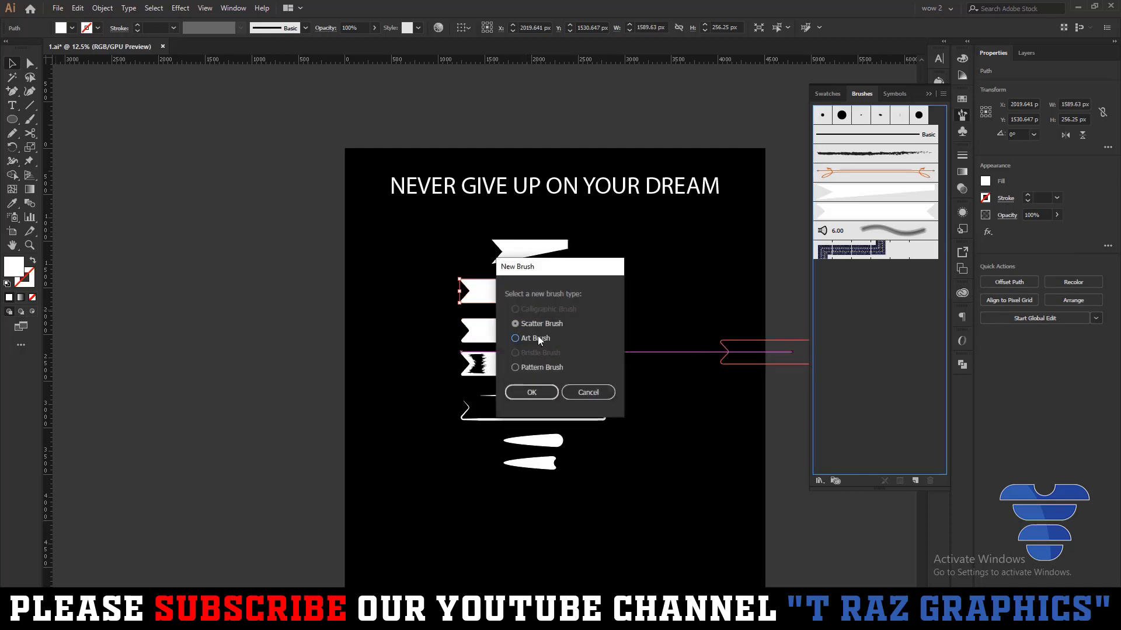
pyautogui.click(524, 392)
pyautogui.press('Return')
pyautogui.press('Return')
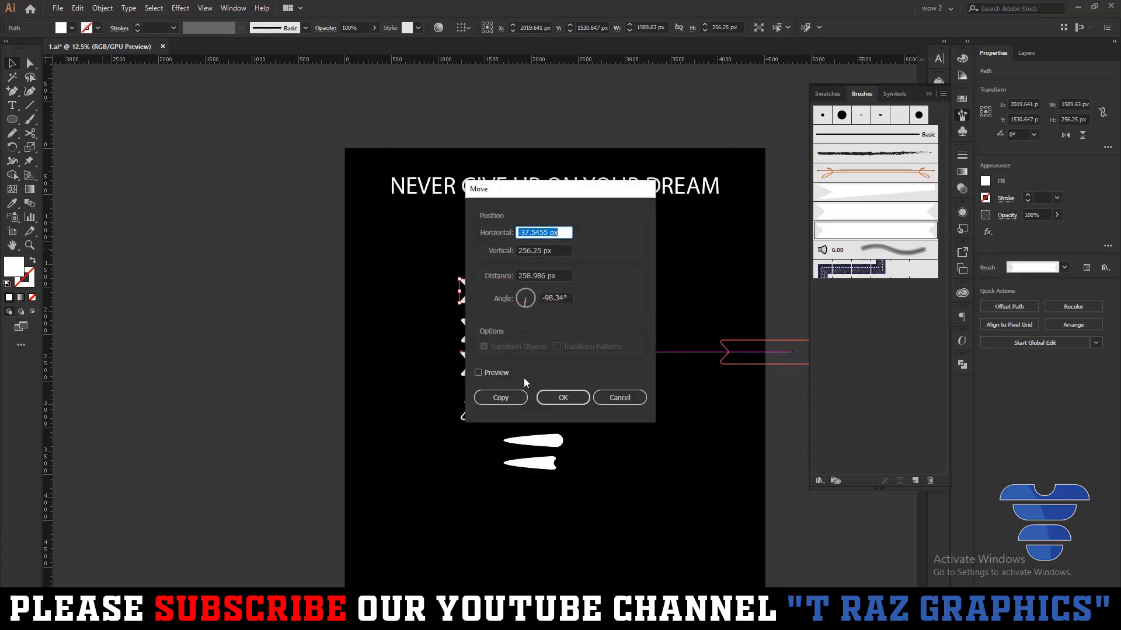
pyautogui.press('Escape')
# Turn the rough-edged banner and the next banner into art brushes
pyautogui.click(573, 344)
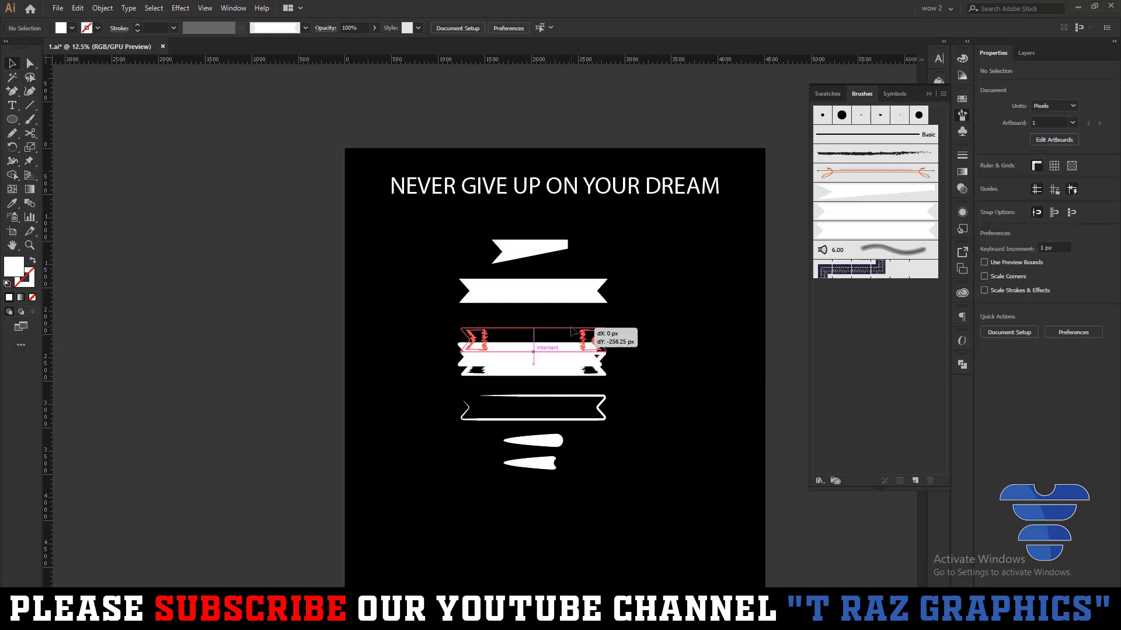
pyautogui.moveTo(574, 344); pyautogui.dragTo(874, 342)
pyautogui.click(536, 338)
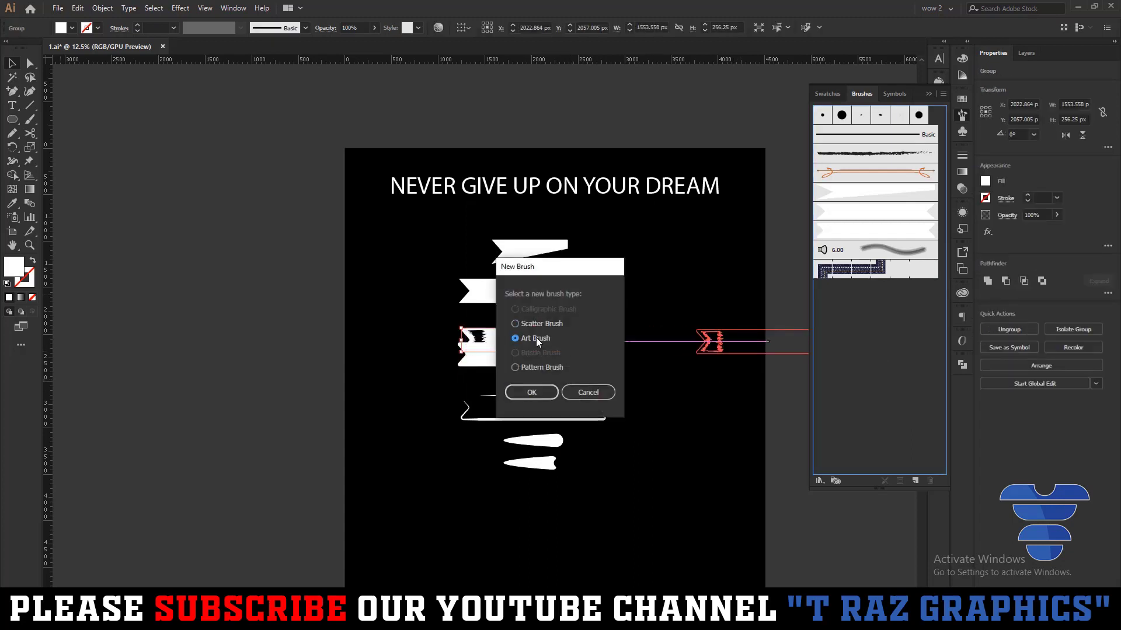
pyautogui.click(532, 392)
pyautogui.press('Return')
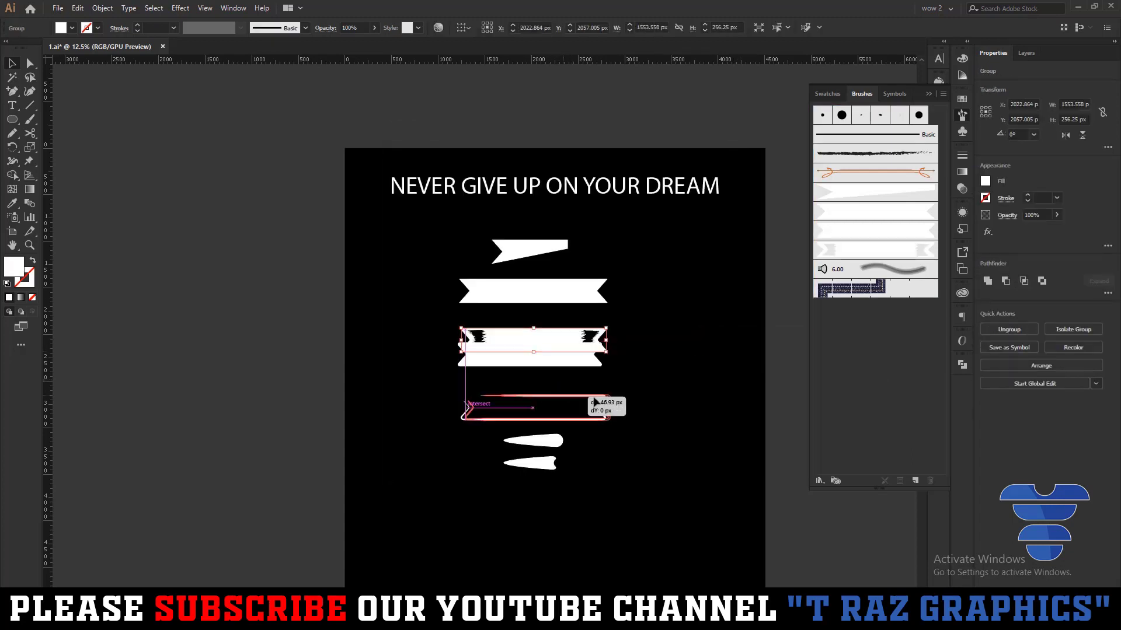
pyautogui.moveTo(583, 341); pyautogui.dragTo(876, 380)
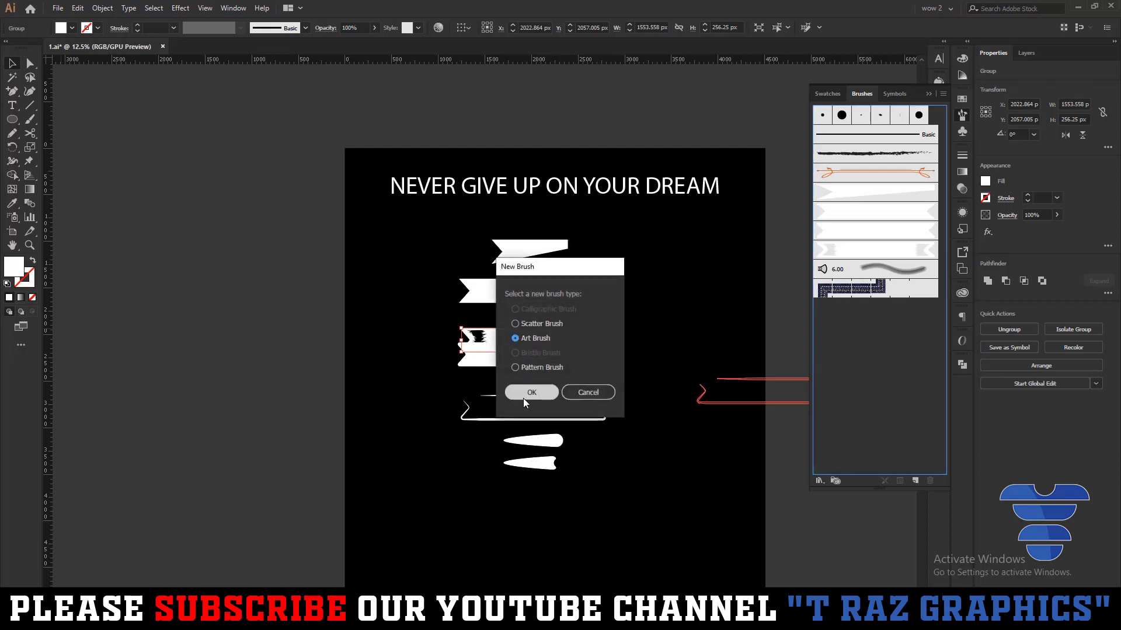
pyautogui.click(531, 393)
pyautogui.press('Return')
# Make the outlined banner and plain teardrop art brushes, then delete all the source shapes
pyautogui.moveTo(578, 418); pyautogui.dragTo(854, 421)
pyautogui.click(523, 340)
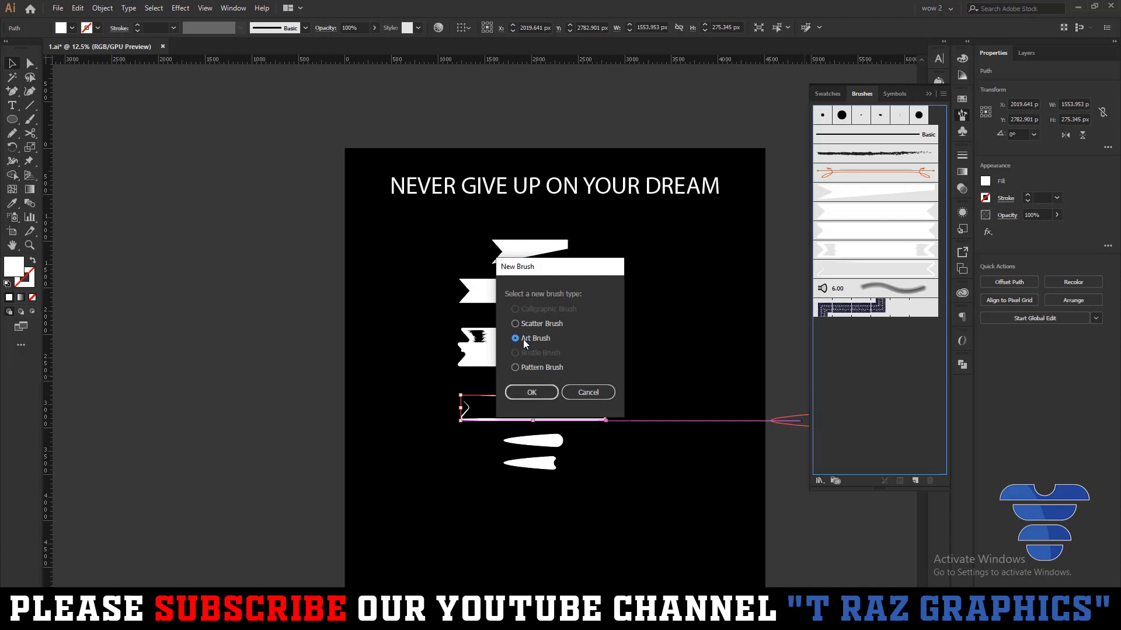
pyautogui.press('Return')
pyautogui.press('Return')
pyautogui.click(532, 442)
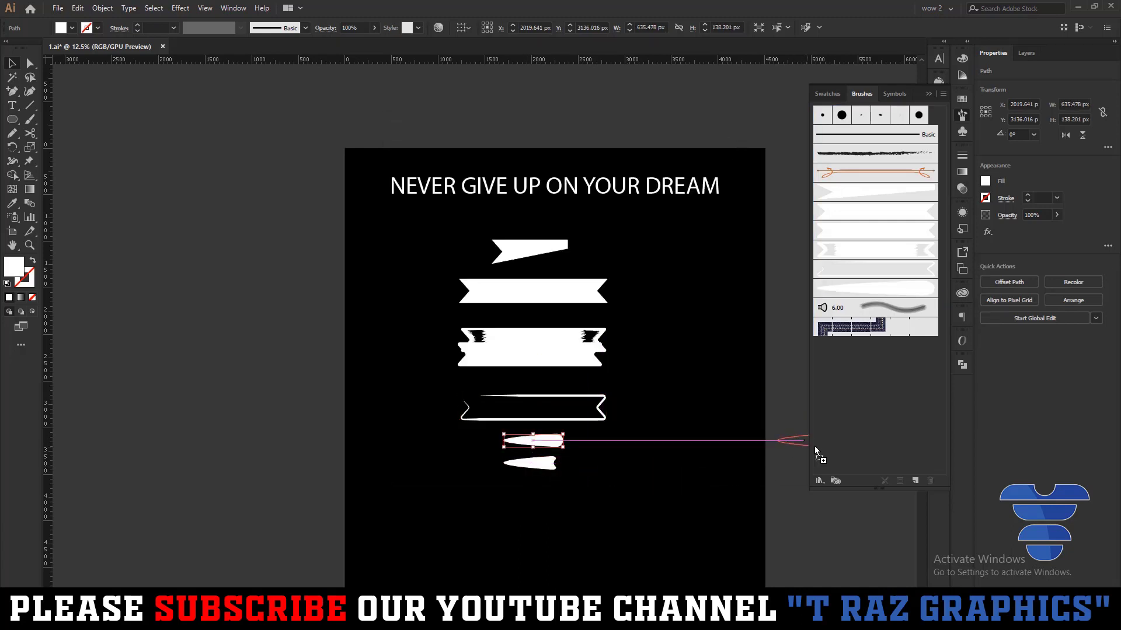
pyautogui.moveTo(532, 441); pyautogui.dragTo(839, 441)
pyautogui.click(515, 338)
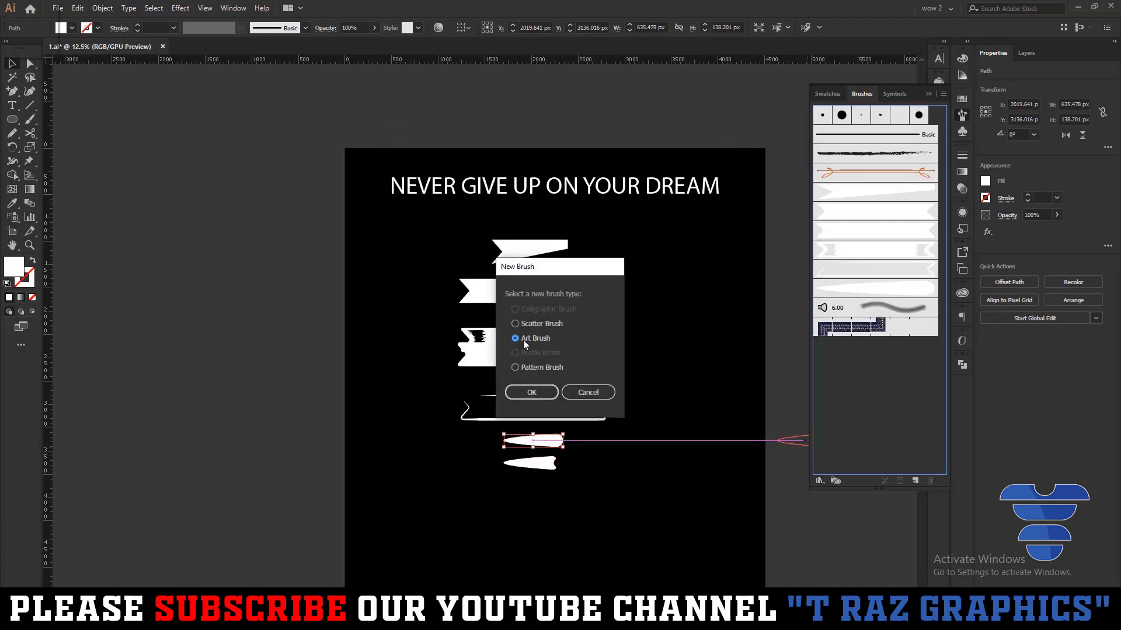
pyautogui.press('Return')
pyautogui.press('Return')
pyautogui.moveTo(635, 510); pyautogui.dragTo(446, 254)
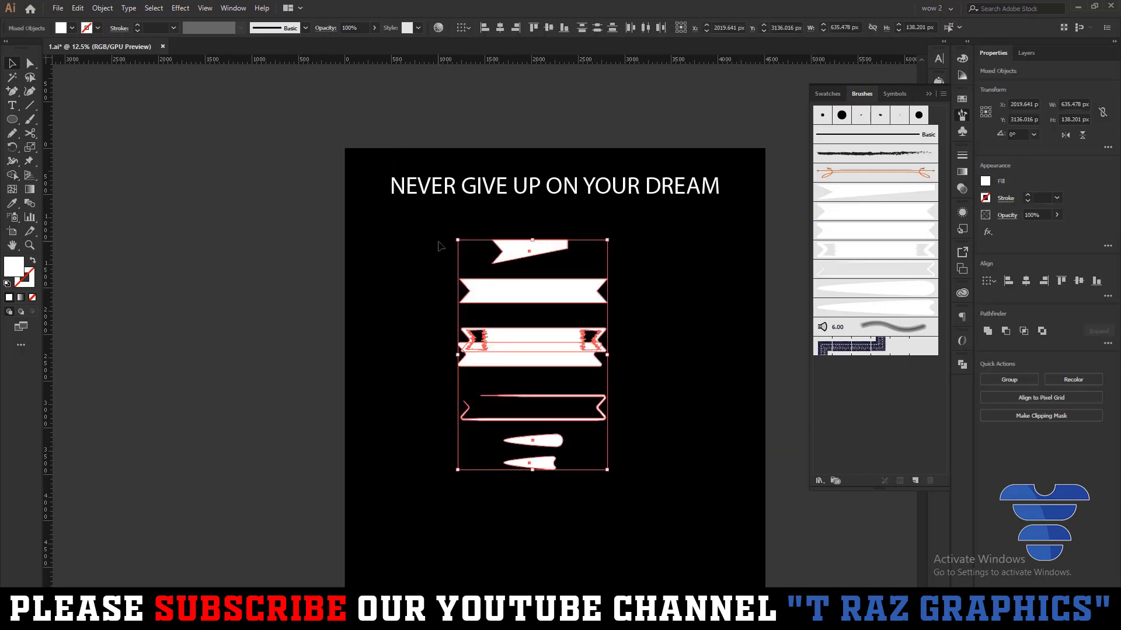
pyautogui.press('Delete')
# Fit the artboard in the window with Ctrl+0
pyautogui.hotkey('ctrl', '0')
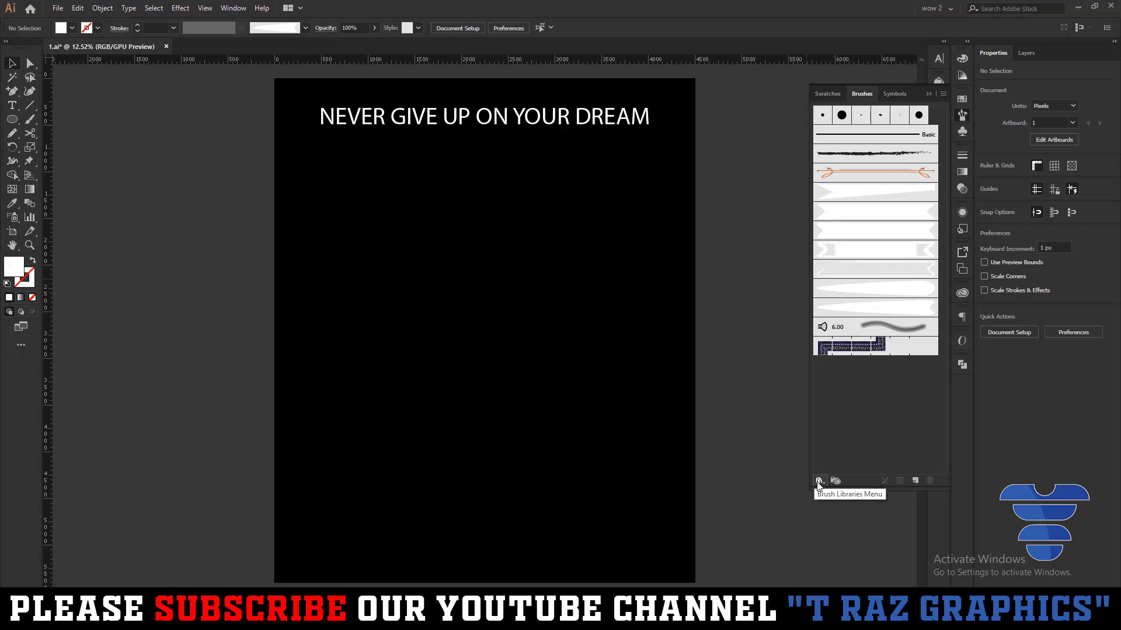
# Begin saving the brushes as a library, selecting the existing file name to replace with 5
pyautogui.click(818, 480)
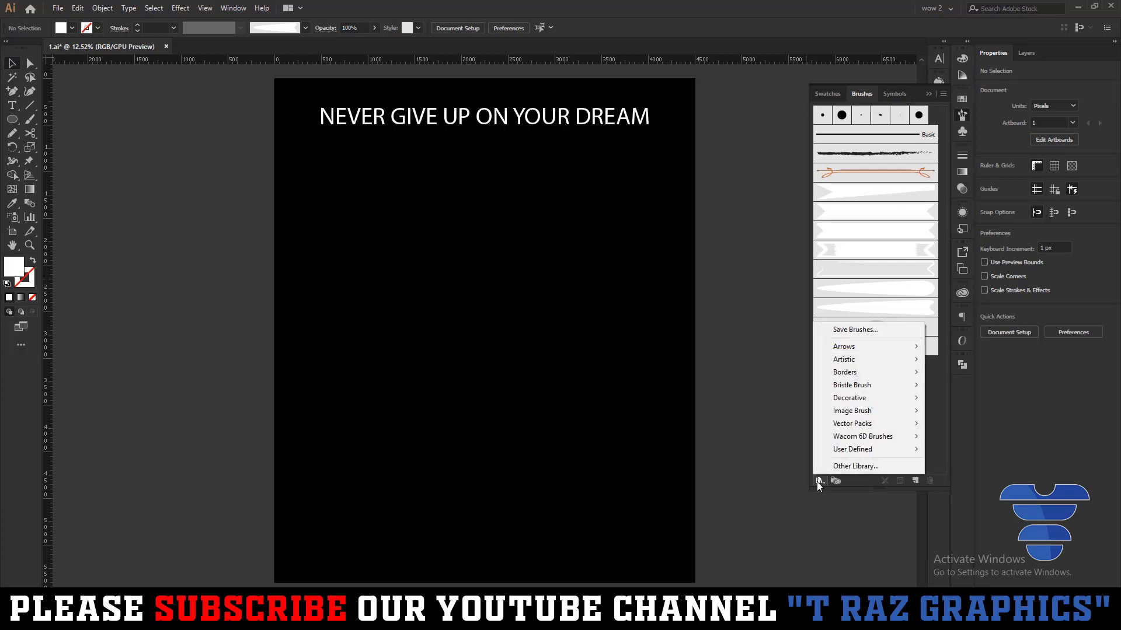
pyautogui.click(856, 330)
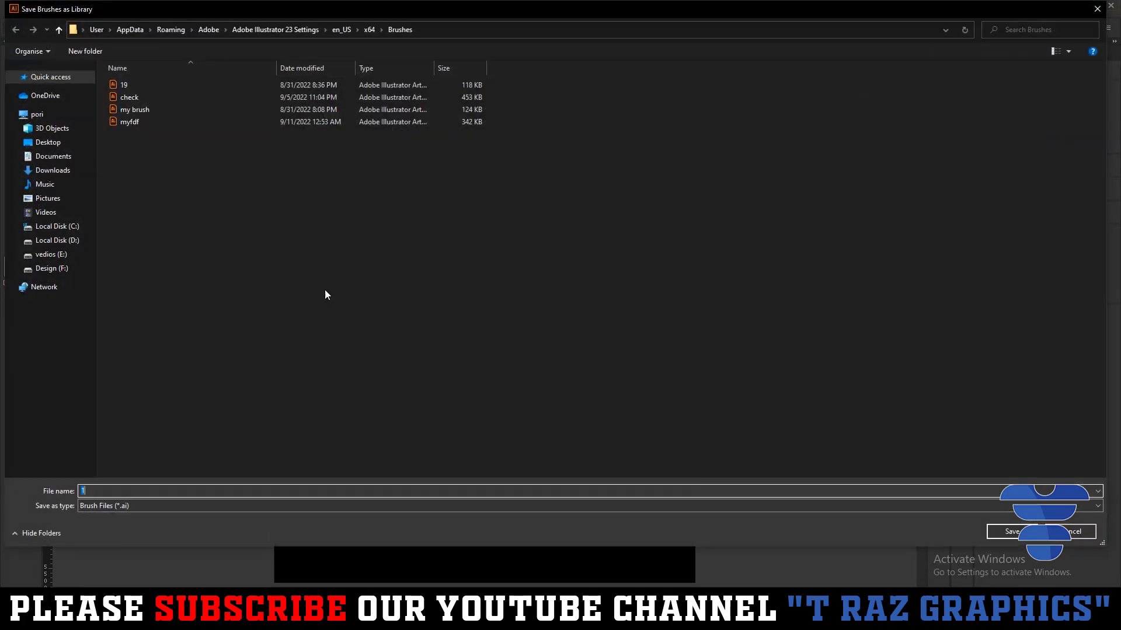
pyautogui.click(171, 169)
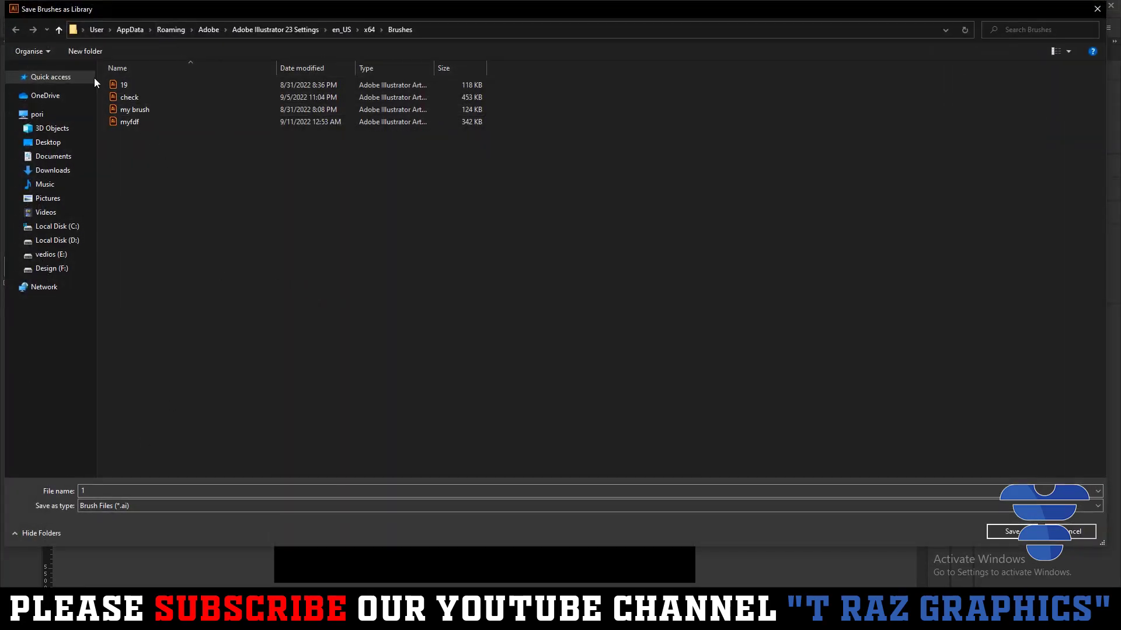
pyautogui.click(108, 491)
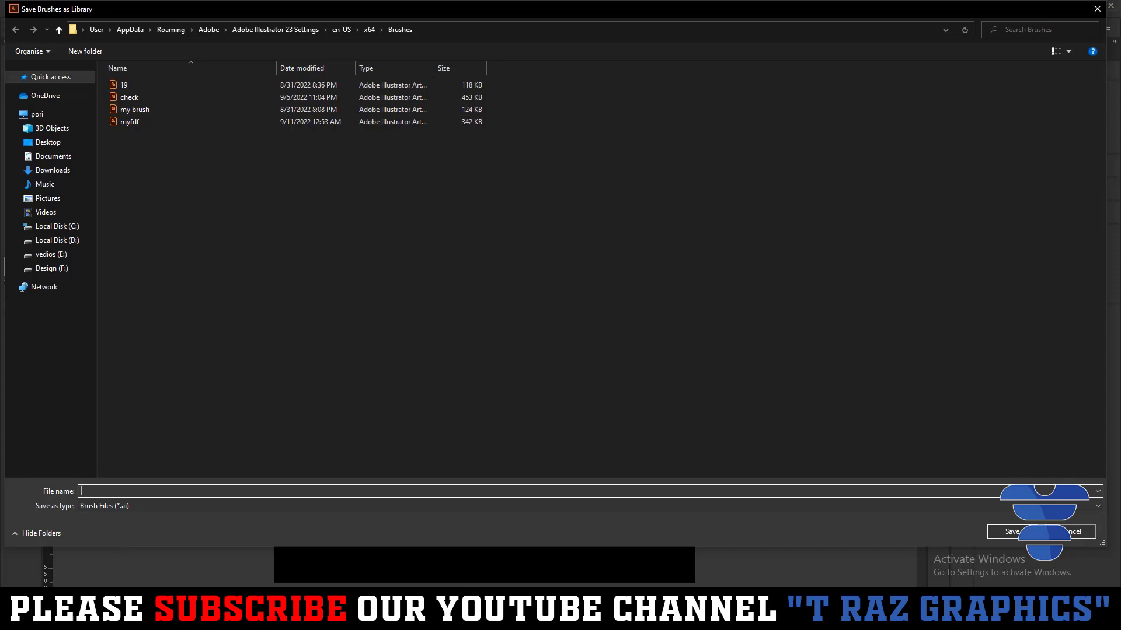
pyautogui.press('super+space')
# Save the brush library as 5 and start a new blank document
pyautogui.click(1013, 533)
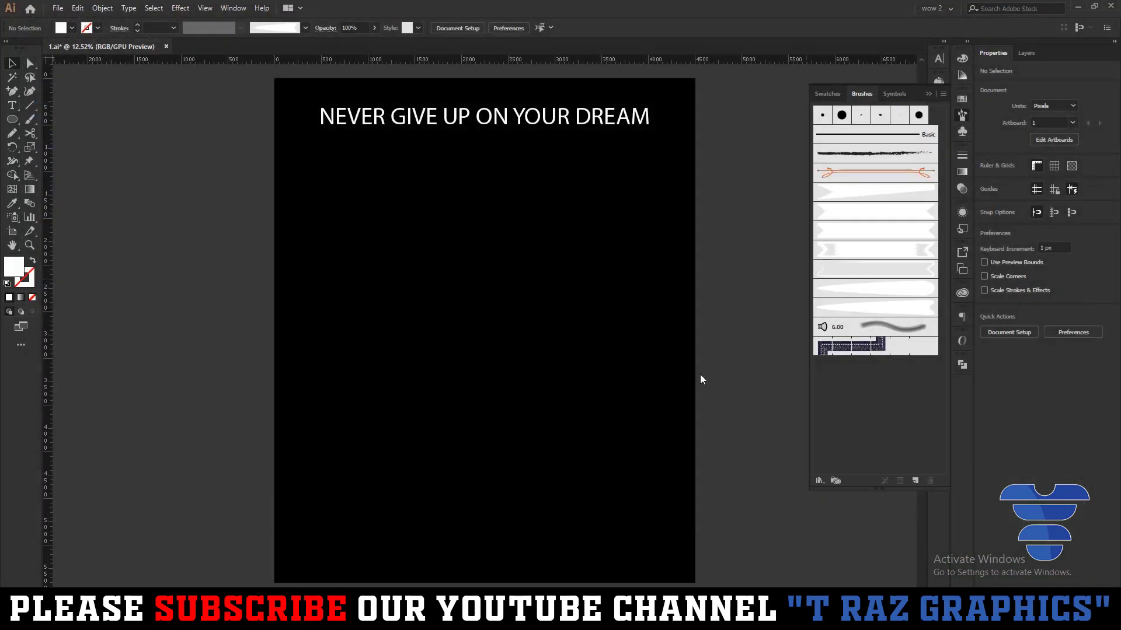
pyautogui.click(390, 113)
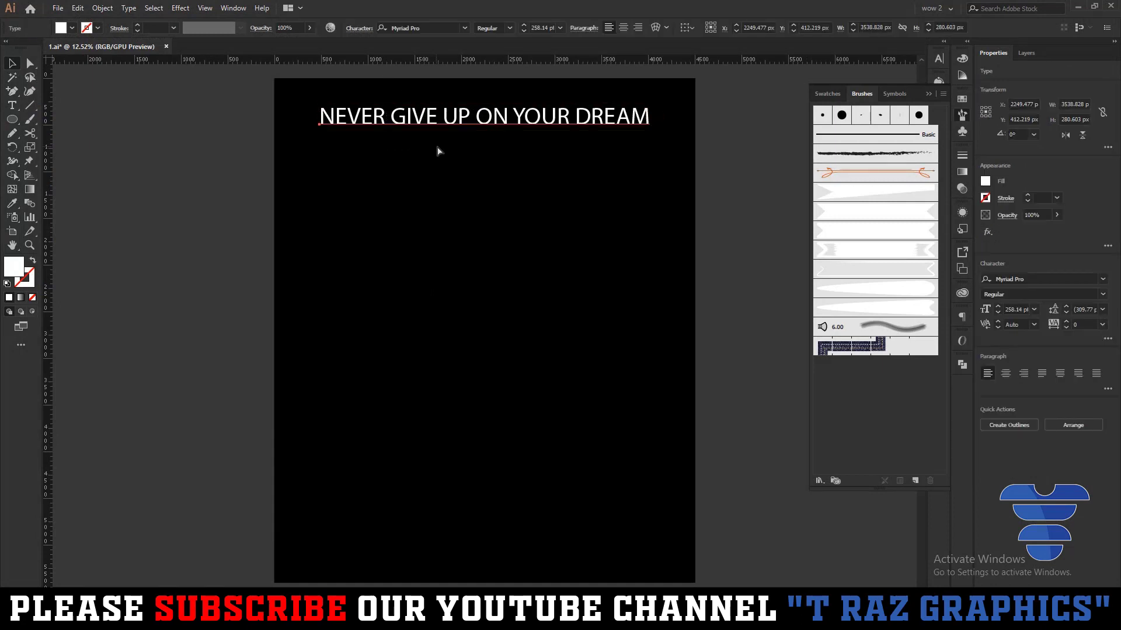
pyautogui.click(425, 235)
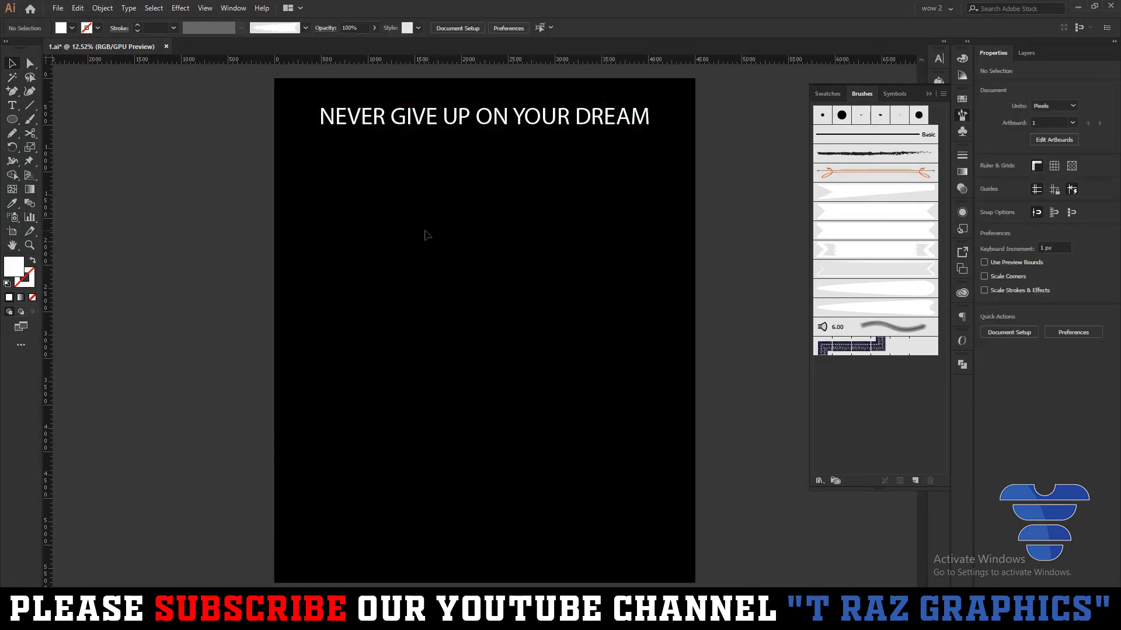
pyautogui.hotkey('ctrl', 'alt', 'n')
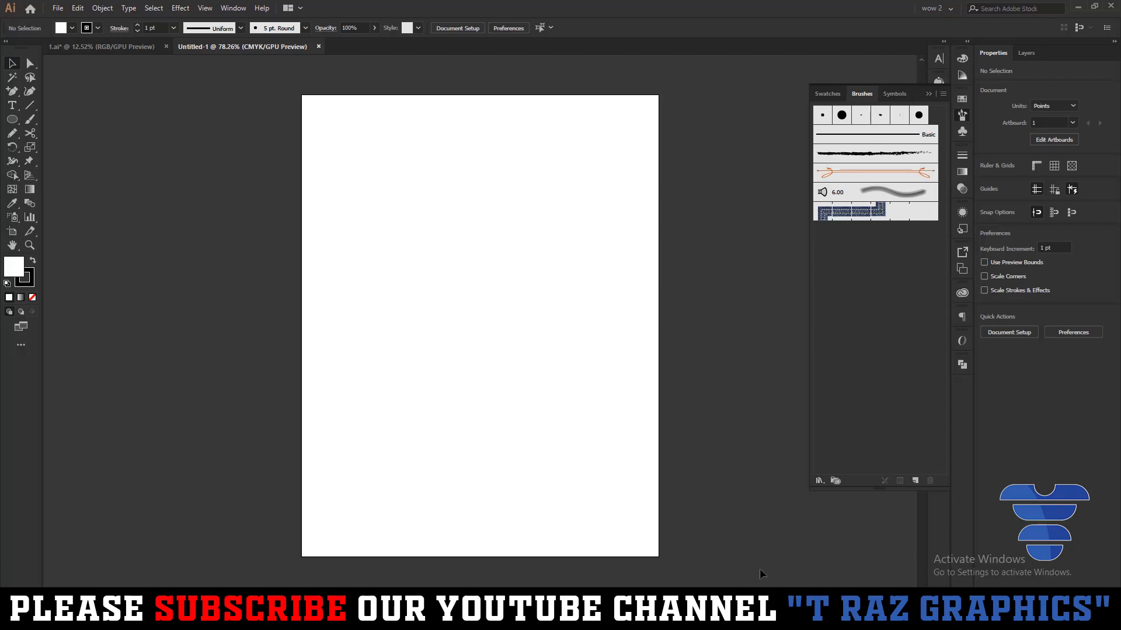
# Load user-defined brush library 5, enlarge its panel and dock it beside the Brushes panel
pyautogui.click(820, 480)
pyautogui.moveTo(853, 449)
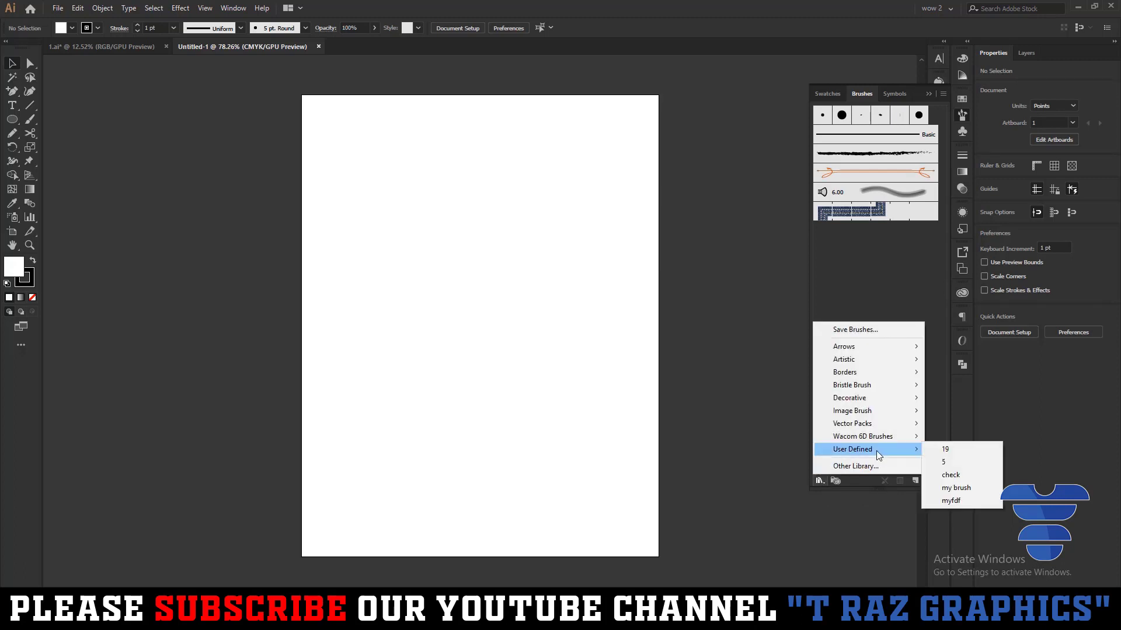
pyautogui.click(963, 463)
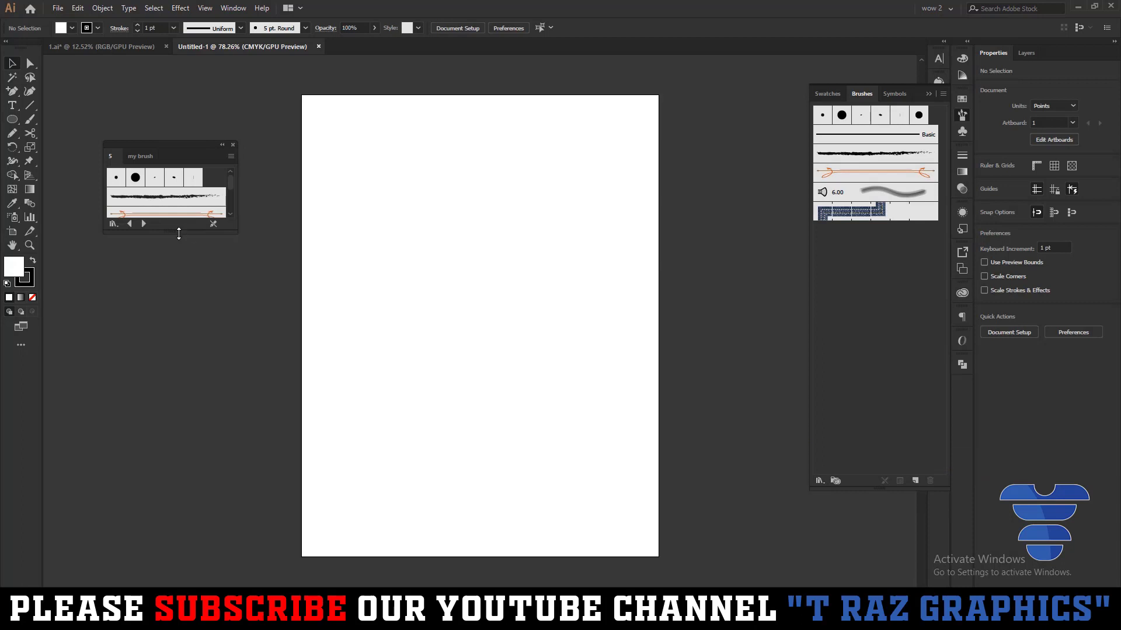
pyautogui.moveTo(179, 234); pyautogui.dragTo(180, 518)
pyautogui.moveTo(171, 152)
pyautogui.mouseDown()
pyautogui.moveTo(233, 159)
pyautogui.moveTo(965, 380)
pyautogui.mouseUp()
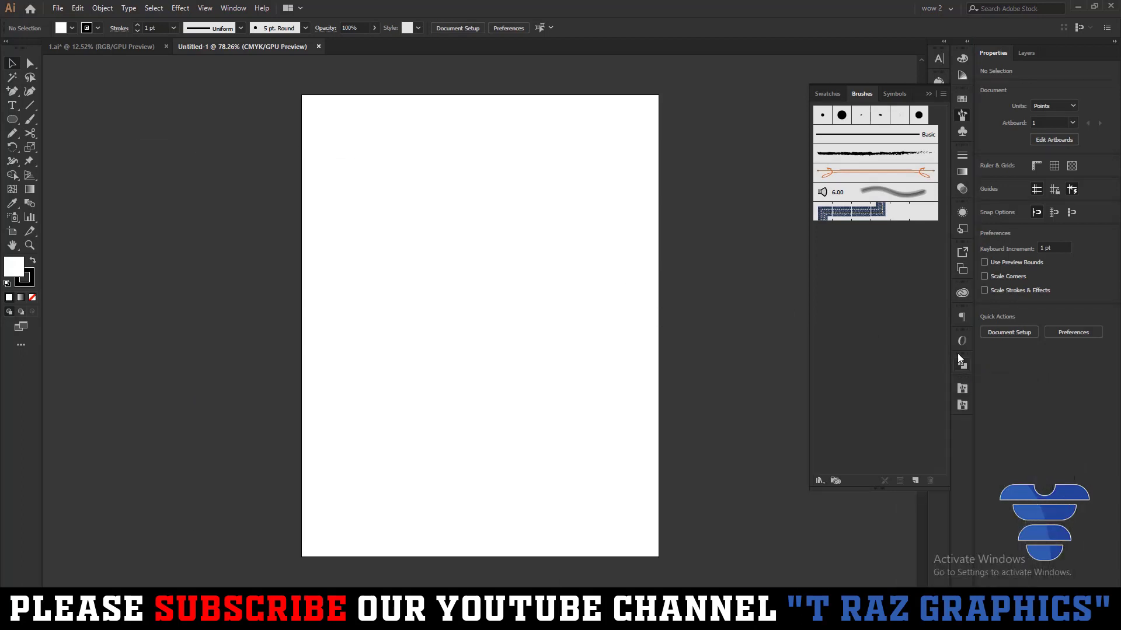
pyautogui.click(929, 93)
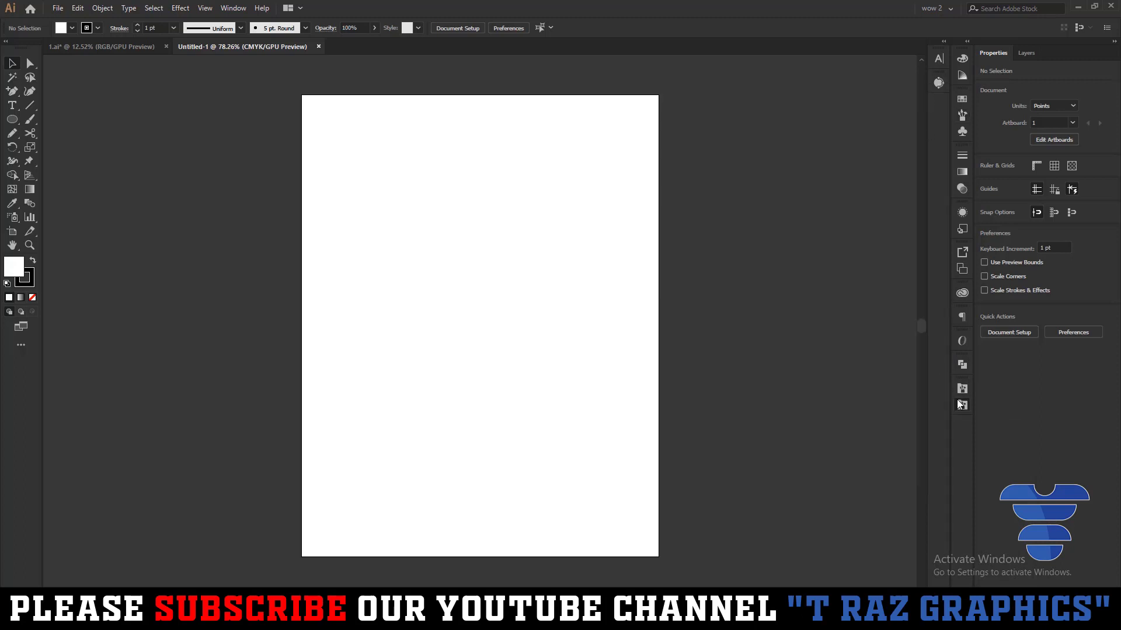
pyautogui.click(957, 400)
pyautogui.click(960, 391)
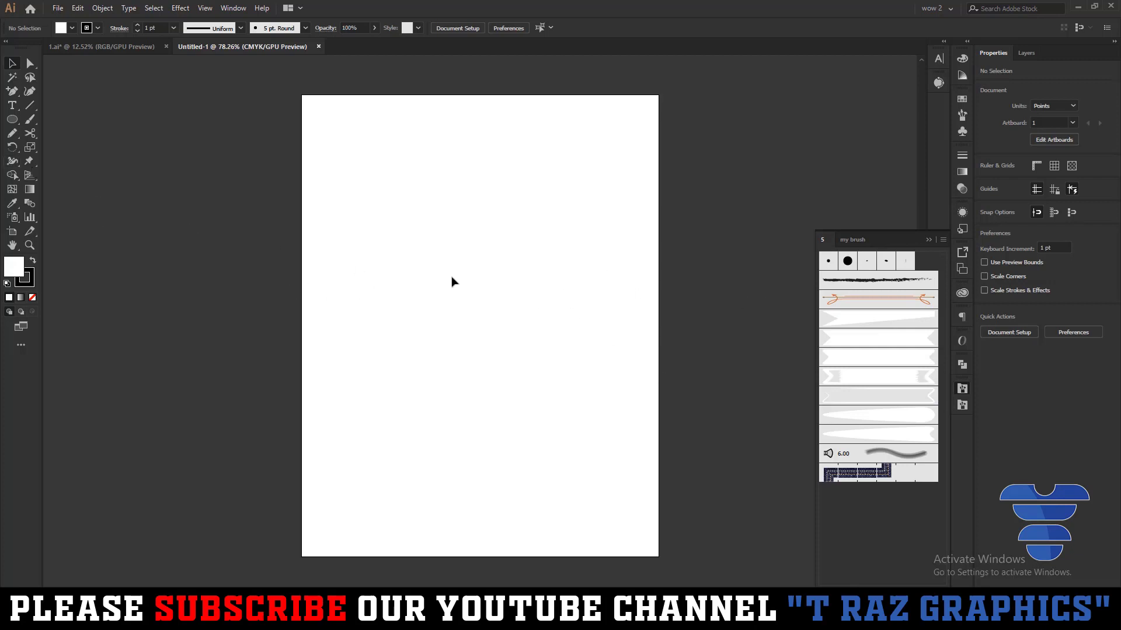
# In 1.ai, nudge the headline lower and draw a rectangle below it
pyautogui.click(114, 44)
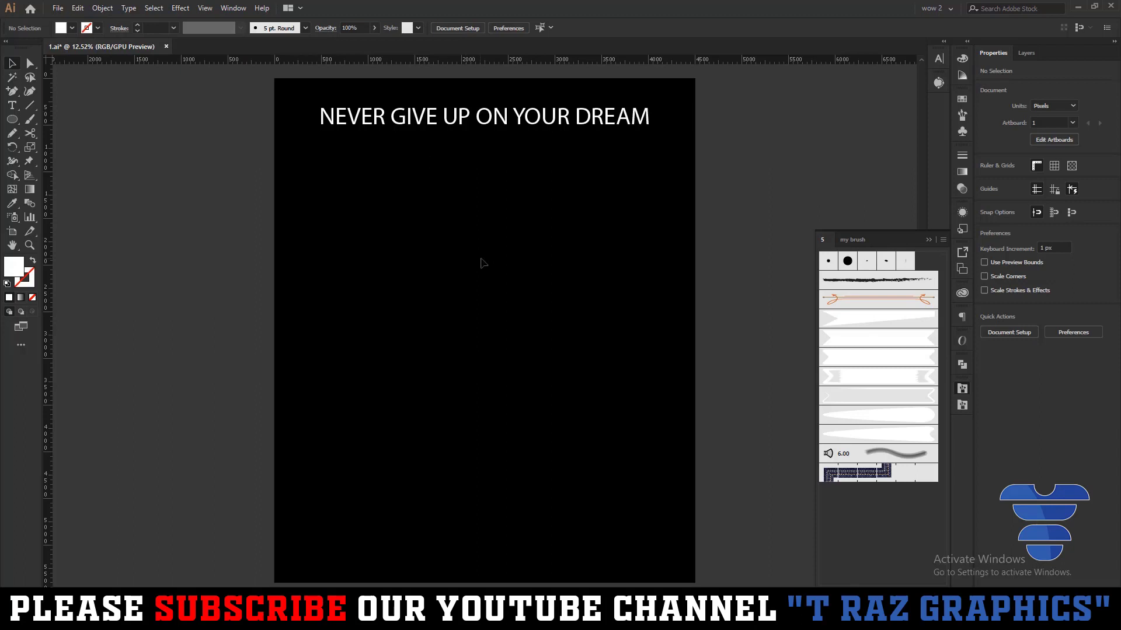
pyautogui.click(928, 239)
pyautogui.moveTo(429, 122); pyautogui.dragTo(432, 126)
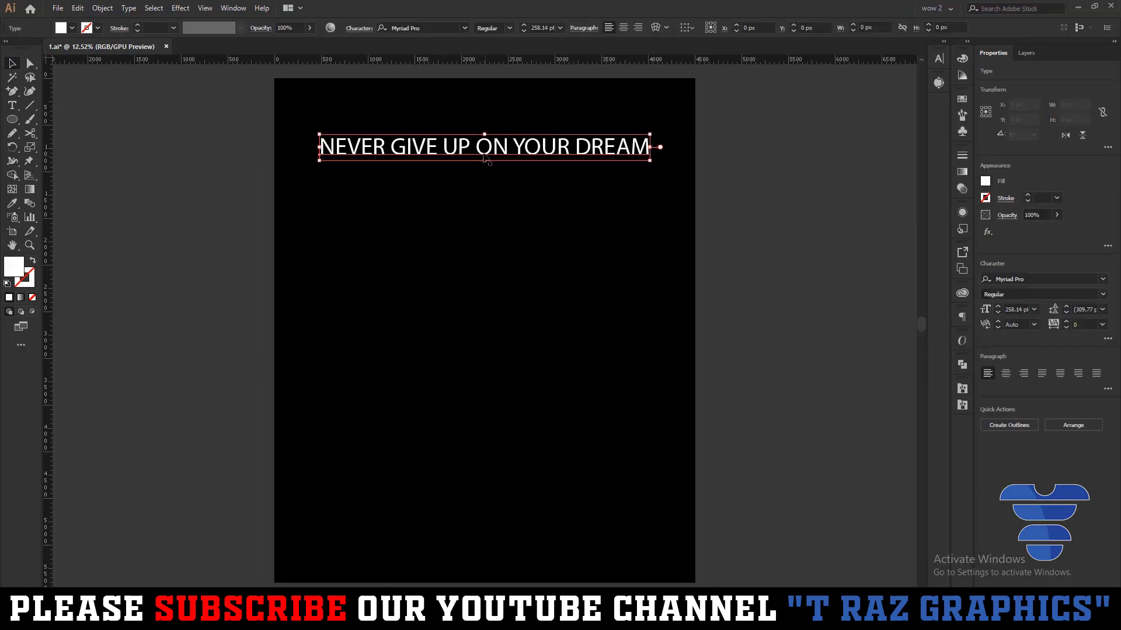
pyautogui.click(515, 225)
pyautogui.press('m')
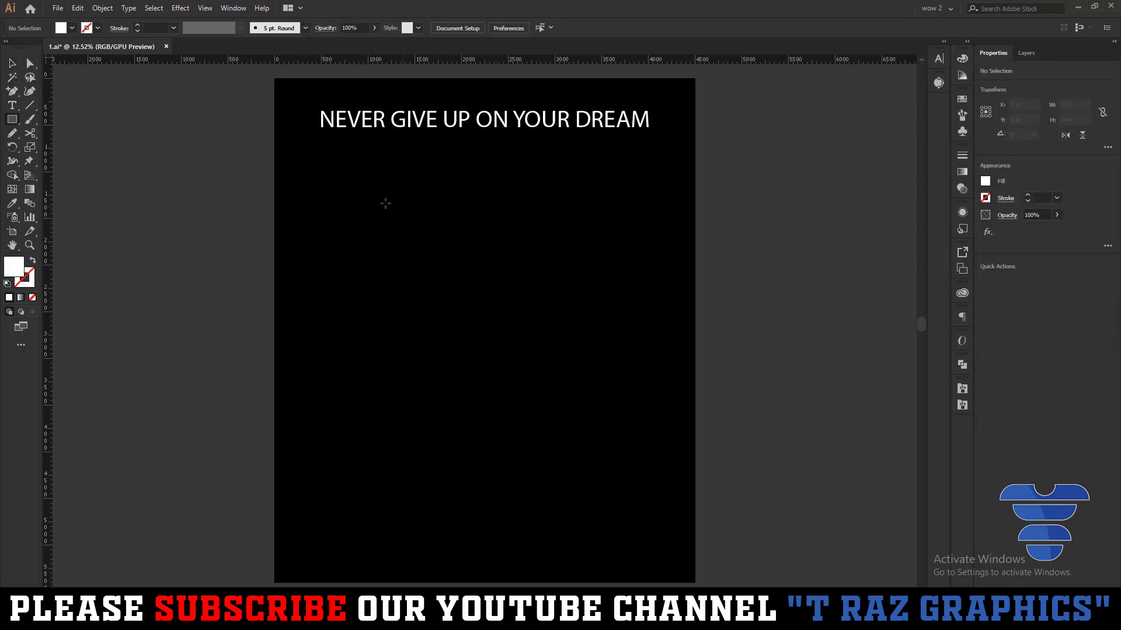
pyautogui.moveTo(381, 195); pyautogui.dragTo(583, 467)
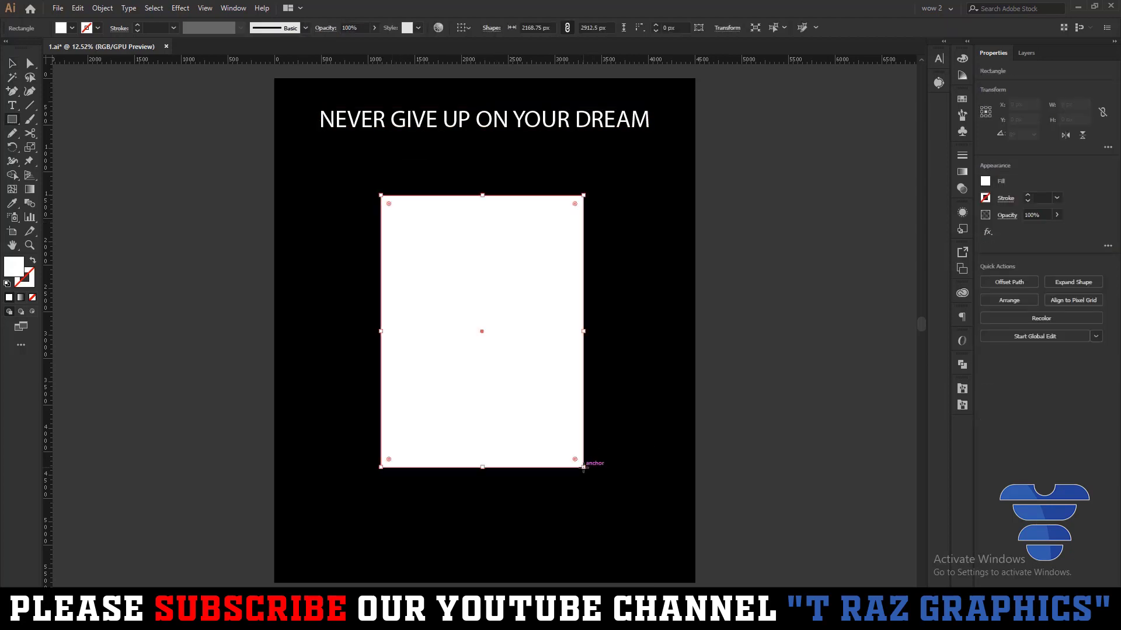
# Centre the rectangle horizontally and vertically on the artboard
pyautogui.press('v')
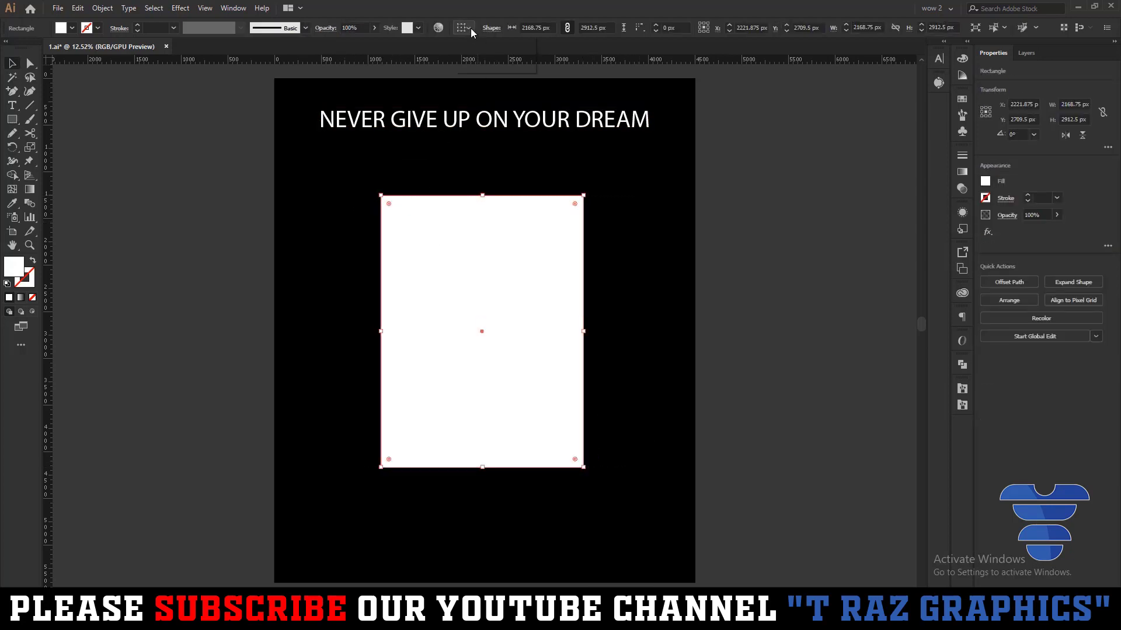
pyautogui.click(471, 28)
pyautogui.click(491, 67)
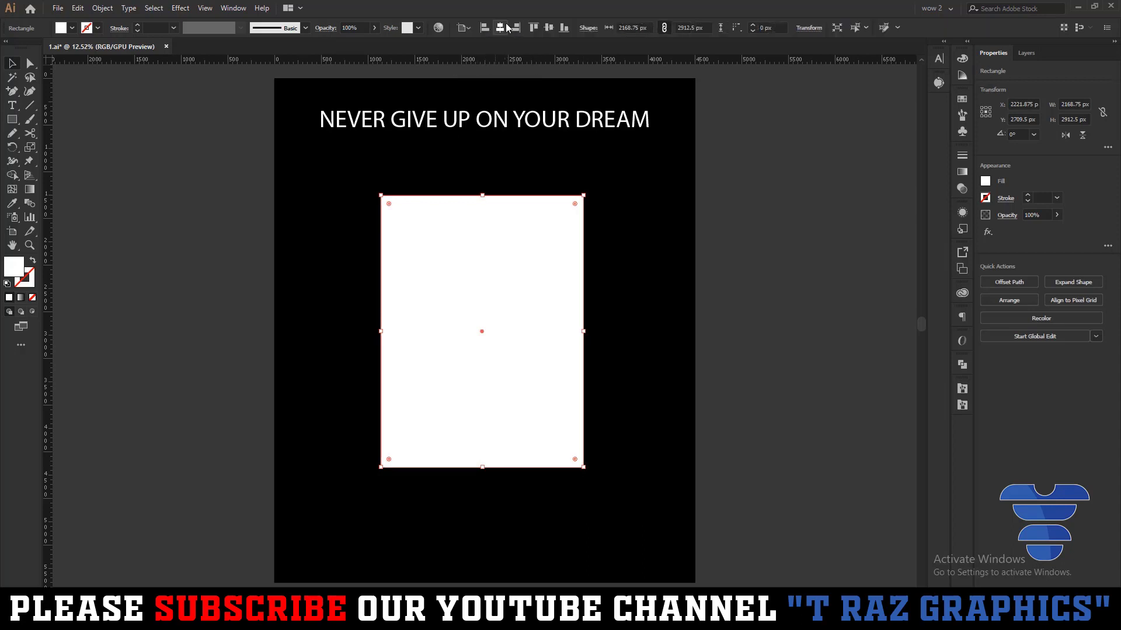
pyautogui.click(499, 29)
pyautogui.click(548, 28)
pyautogui.click(608, 286)
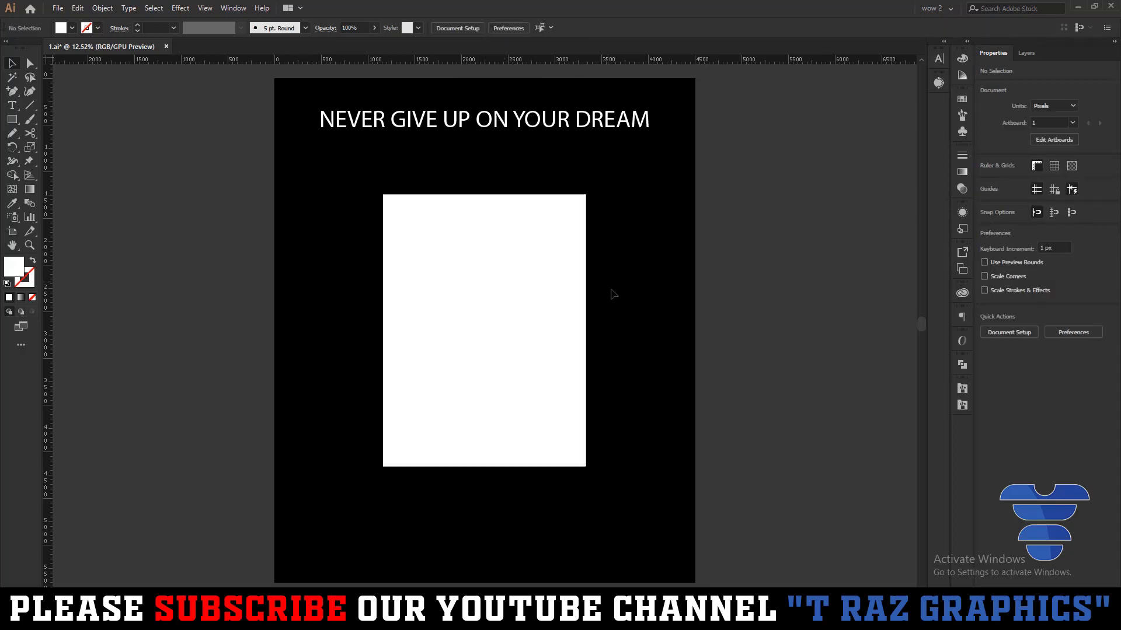
# Round the rectangle's bottom corners into a full semicircle shield shape
pyautogui.press('a')
pyautogui.moveTo(609, 490)
pyautogui.mouseDown()
pyautogui.moveTo(316, 452)
pyautogui.moveTo(601, 509)
pyautogui.mouseUp()
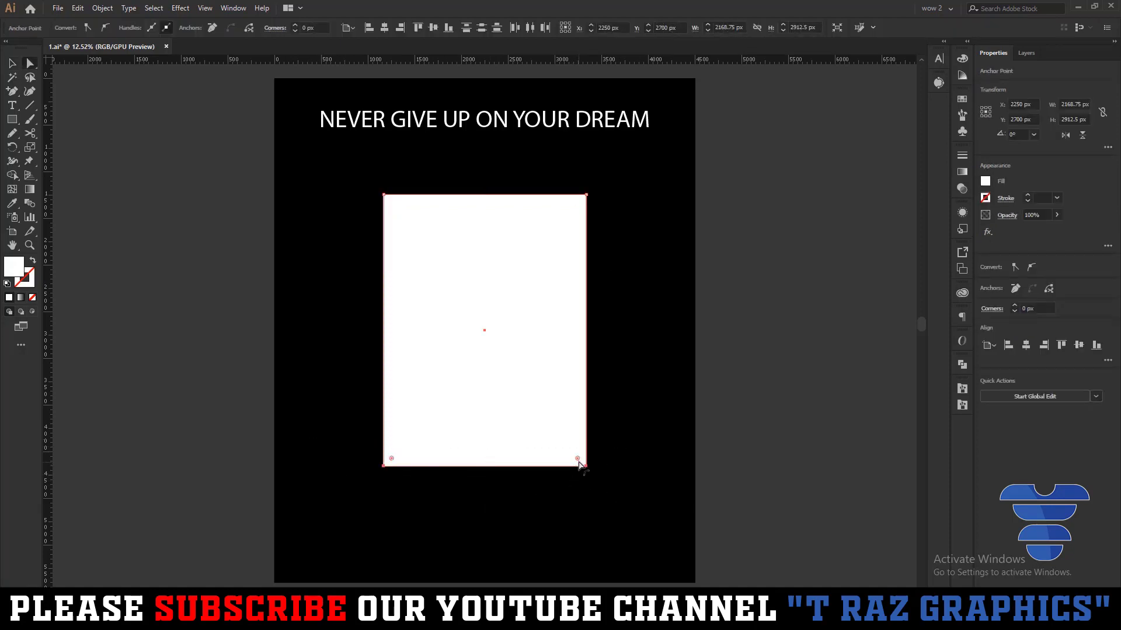
pyautogui.moveTo(581, 461); pyautogui.dragTo(558, 330)
pyautogui.press('v')
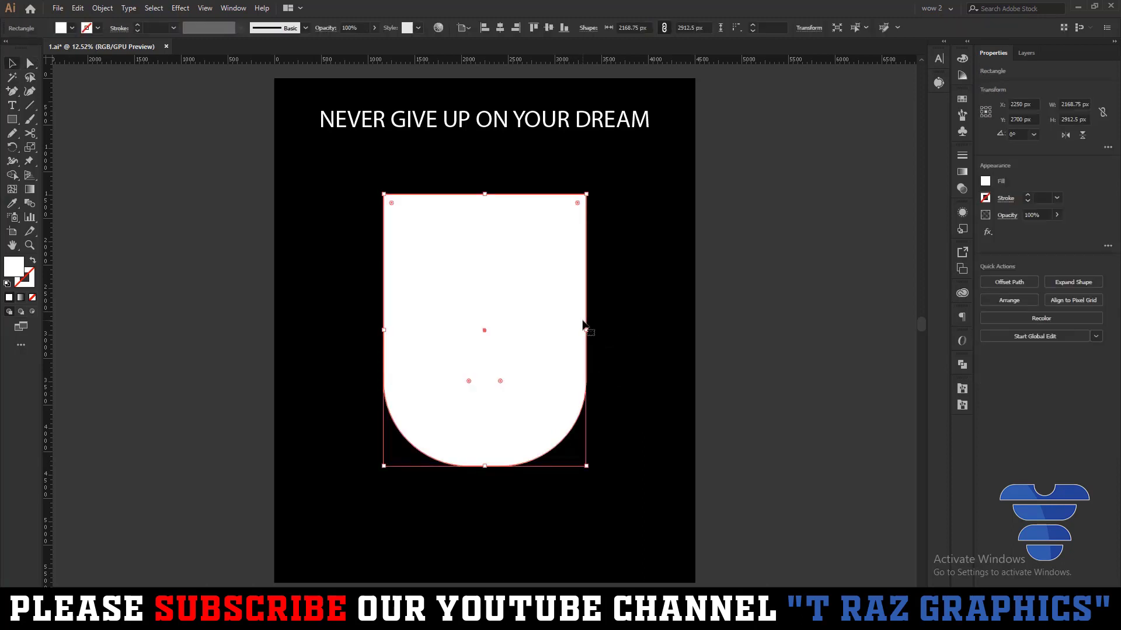
pyautogui.moveTo(500, 381)
pyautogui.mouseDown()
pyautogui.moveTo(516, 407)
pyautogui.moveTo(493, 366)
pyautogui.mouseUp()
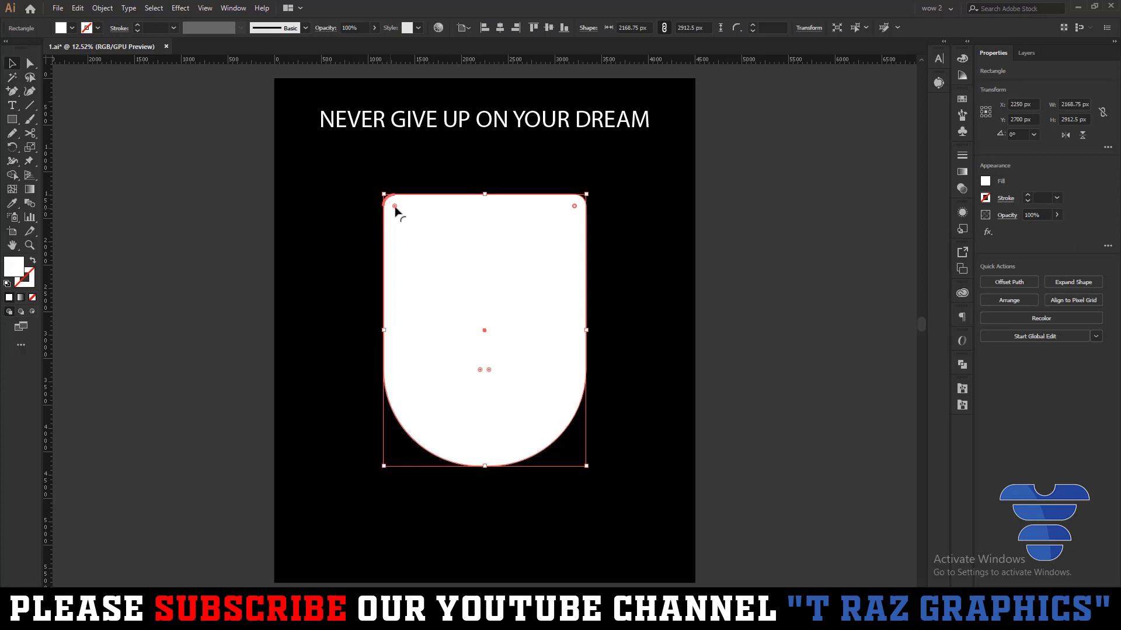
pyautogui.hotkey('ctrl', 'h')
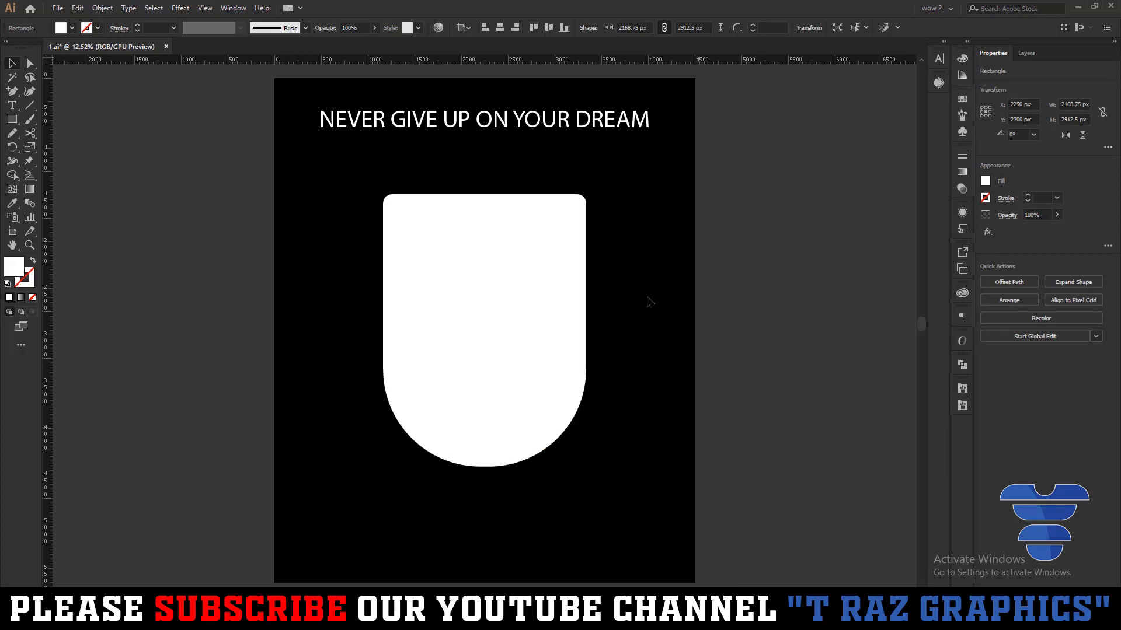
pyautogui.click(498, 272)
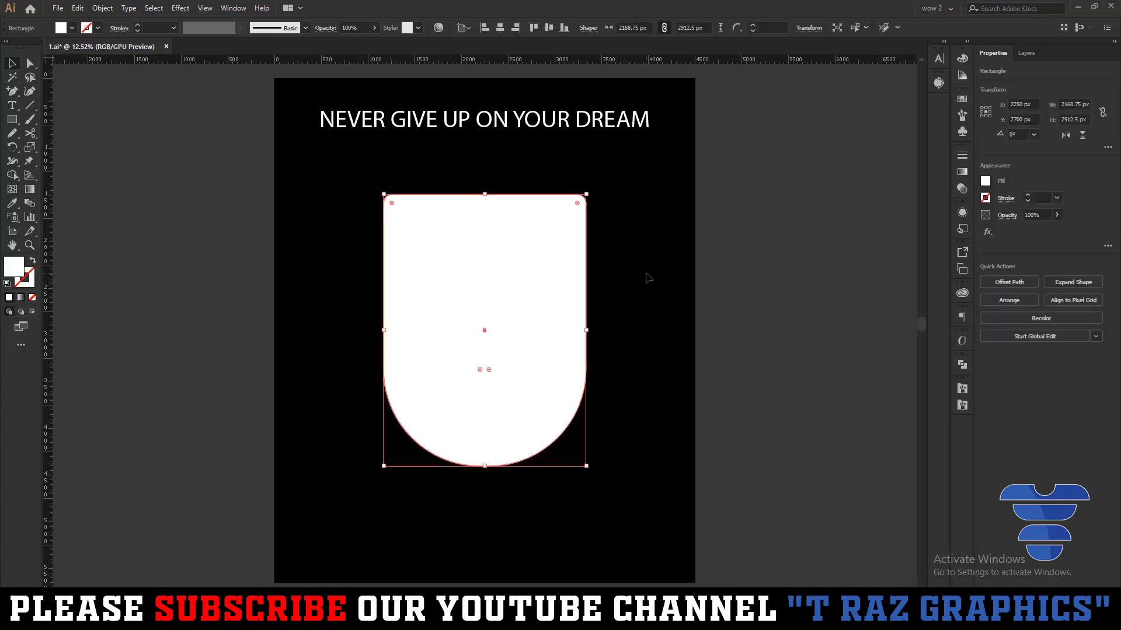
pyautogui.press('a')
# Make the shield an unfilled outline and convert it into a guide
pyautogui.hotkey('shift', 'x')
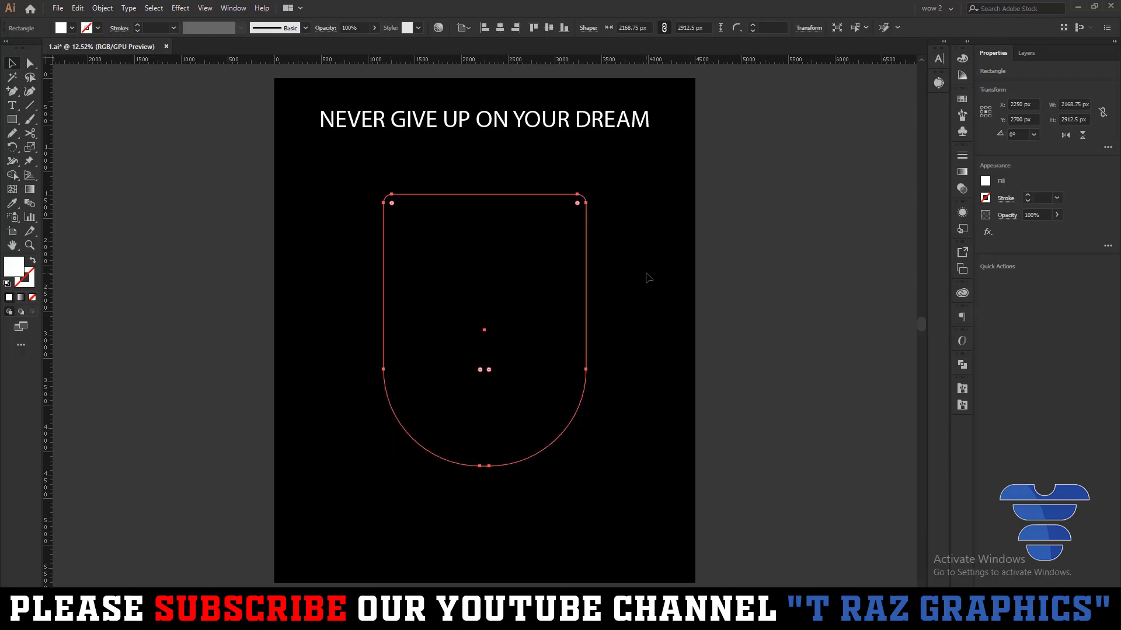
pyautogui.click(664, 286)
pyautogui.moveTo(632, 251); pyautogui.dragTo(486, 401)
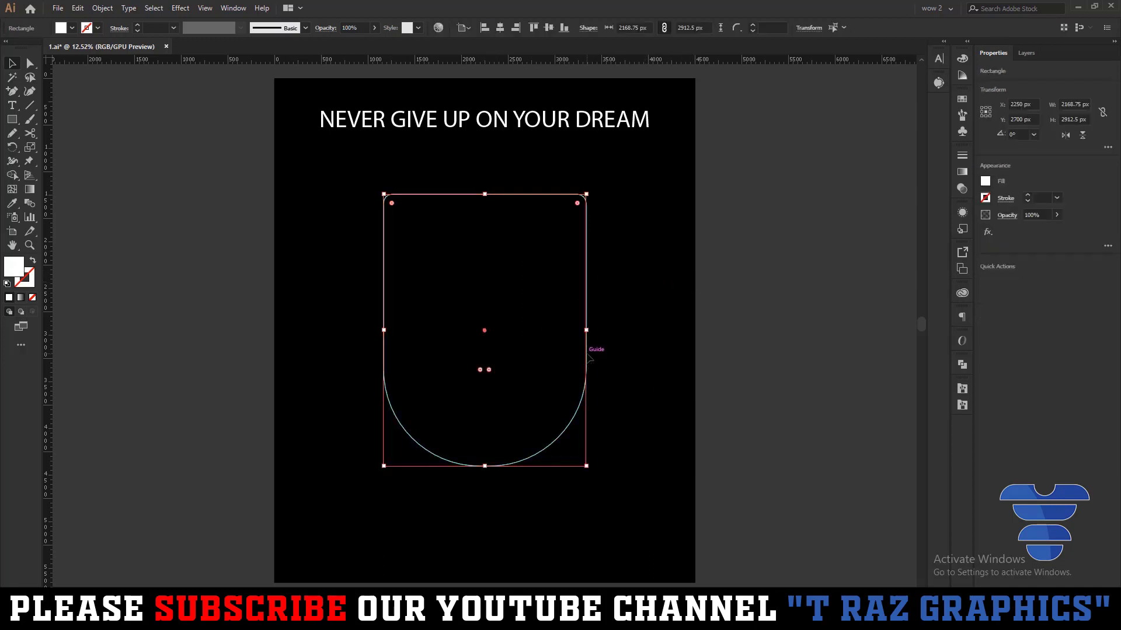
pyautogui.moveTo(585, 357); pyautogui.dragTo(692, 357)
pyautogui.hotkey('ctrl', 'z')
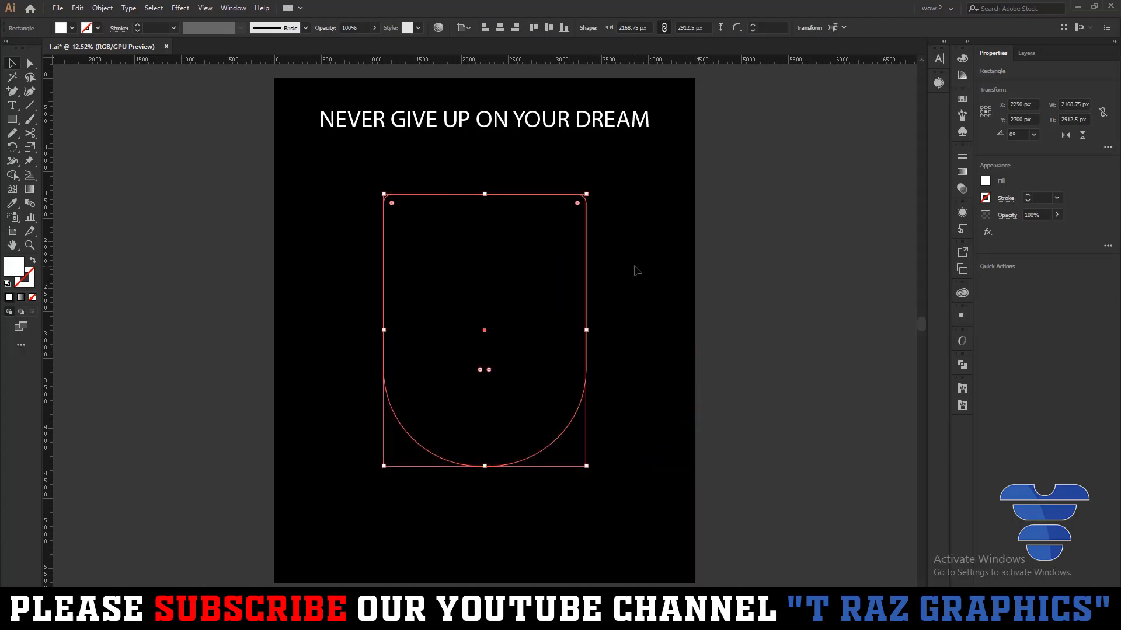
pyautogui.click(636, 268)
pyautogui.rightClick(638, 266)
# Lock the guides, move the headline down, and place DREAM as separate text in the shield's bottom
pyautogui.click(668, 373)
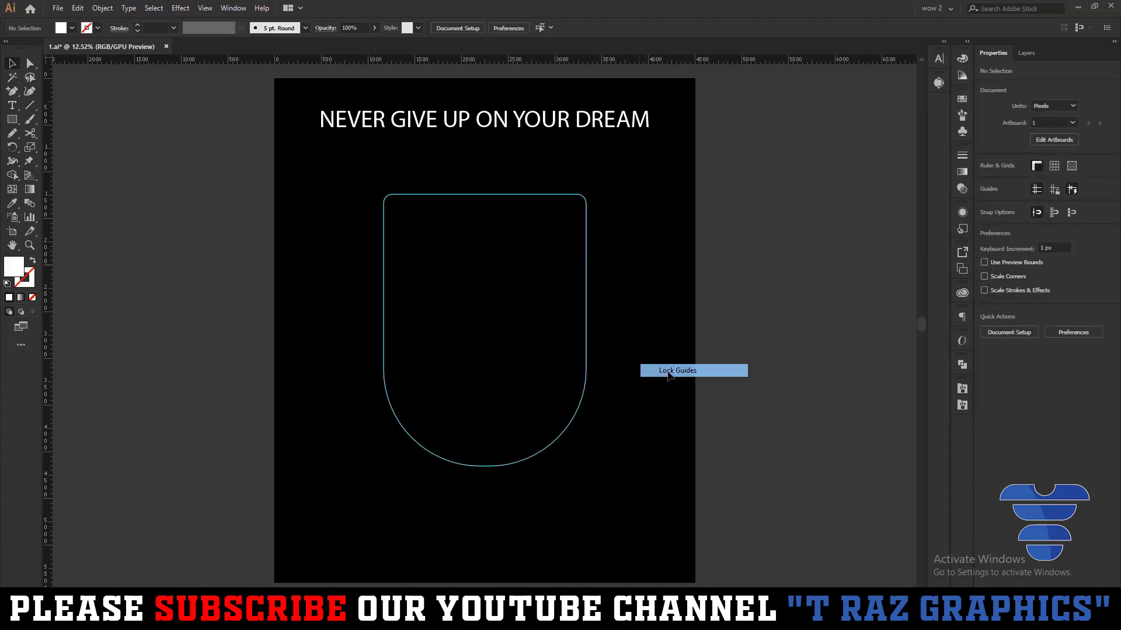
pyautogui.scroll(1, 504, 144)
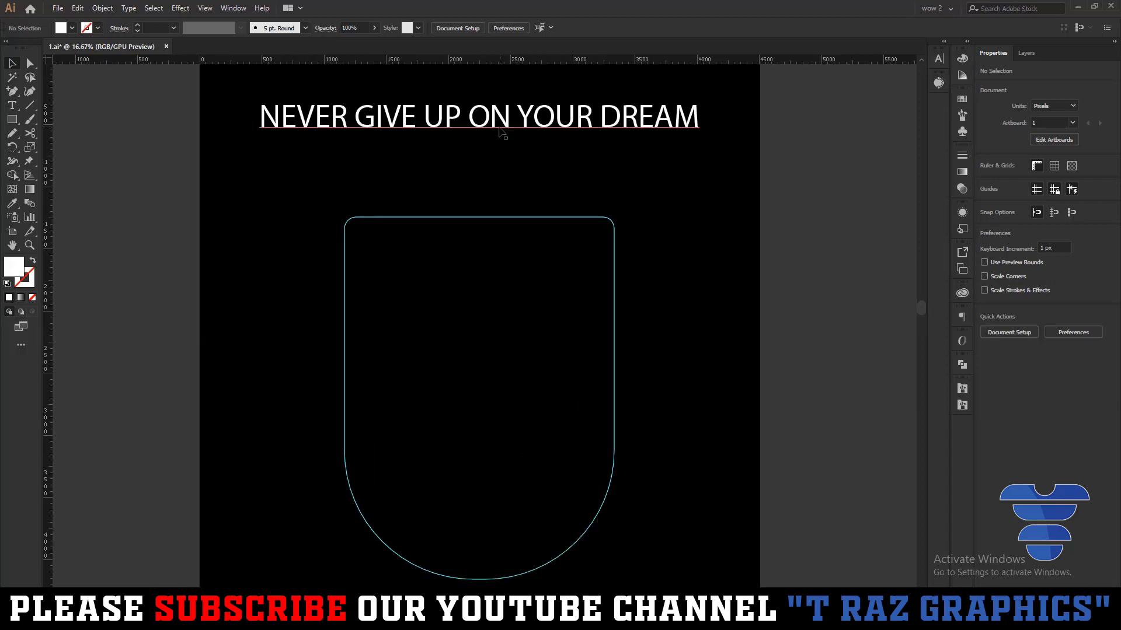
pyautogui.moveTo(503, 124); pyautogui.dragTo(432, 185)
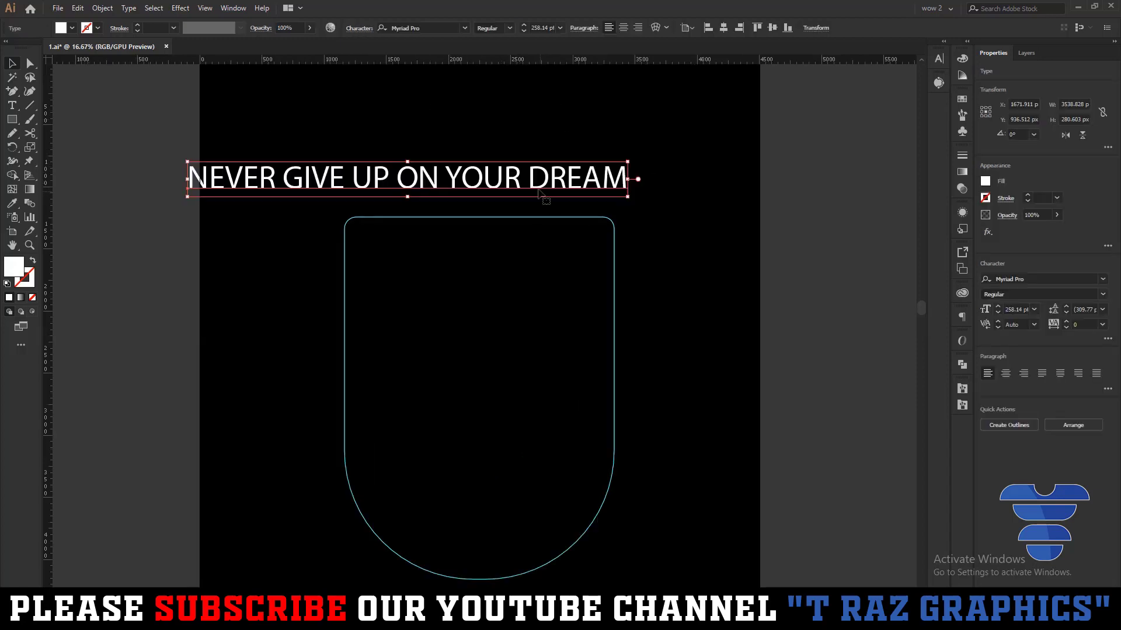
pyautogui.doubleClick(533, 179)
pyautogui.moveTo(531, 177); pyautogui.dragTo(655, 187)
pyautogui.hotkey('ctrl', 'c')
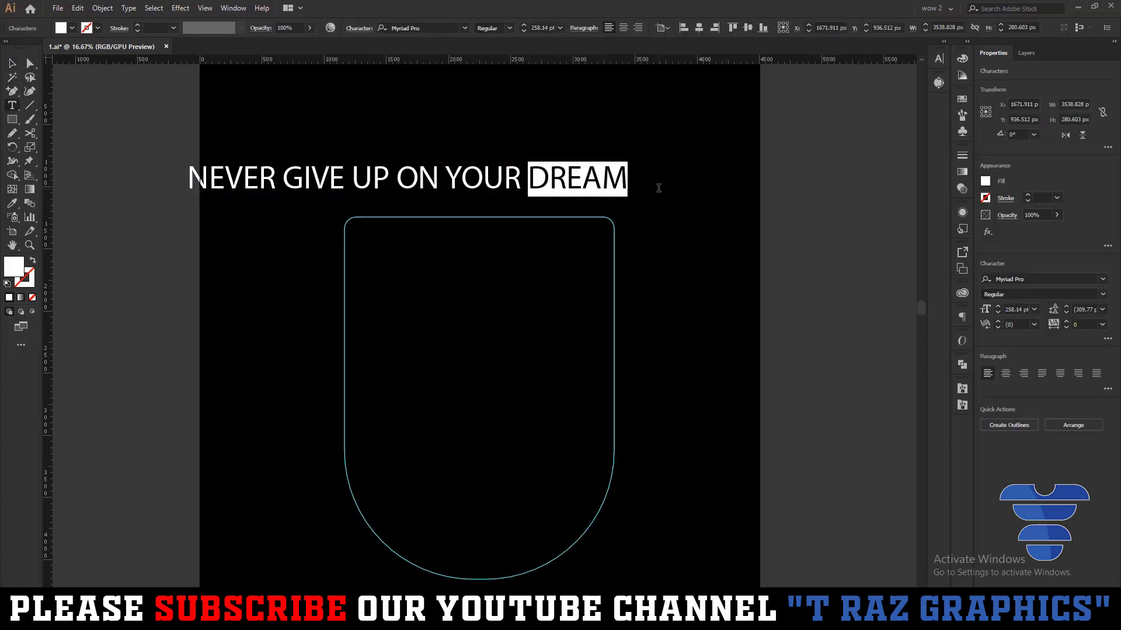
pyautogui.press('BackSpace')
pyautogui.click(416, 483)
pyautogui.hotkey('ctrl', 'v')
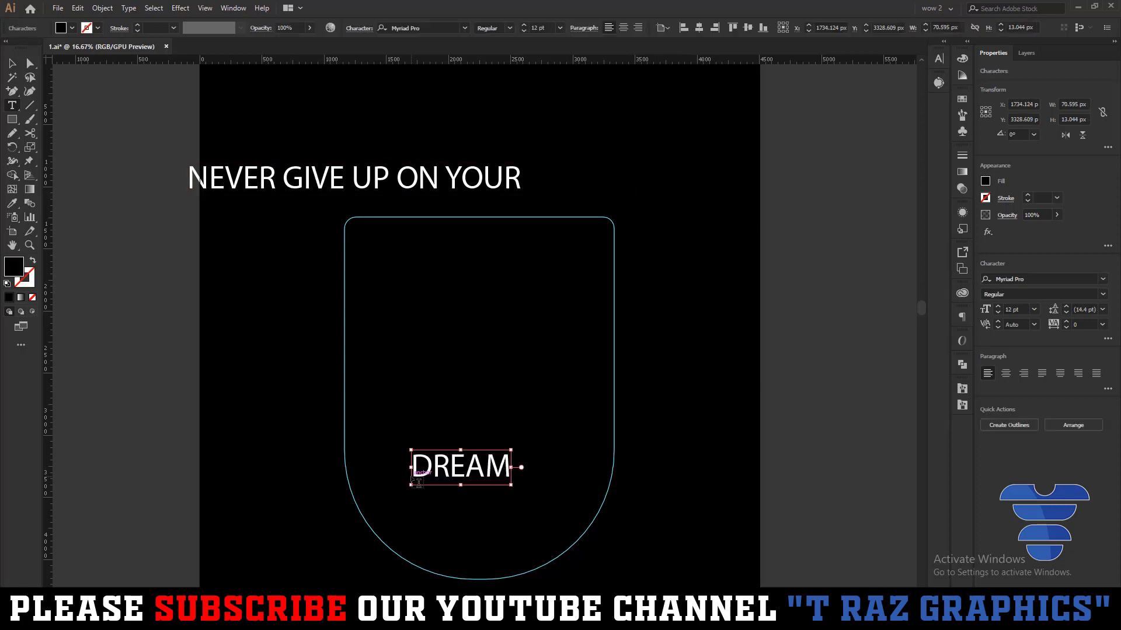
pyautogui.press('Escape')
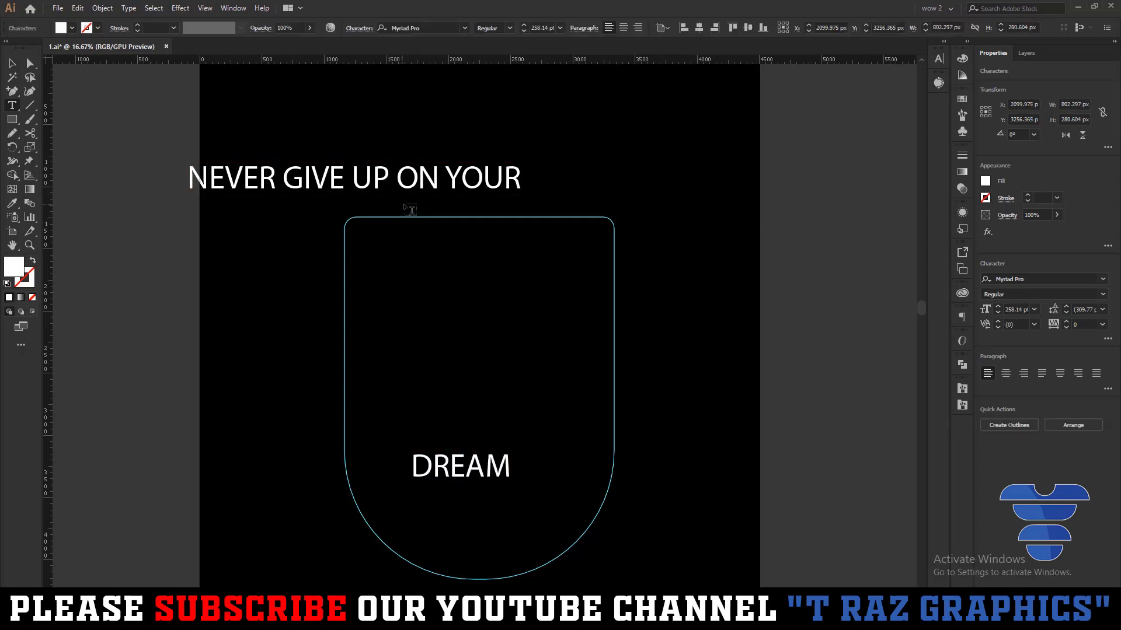
# Cut ON YOUR and GIVE UP into their own text lines stacked inside the shield
pyautogui.moveTo(399, 177); pyautogui.dragTo(581, 187)
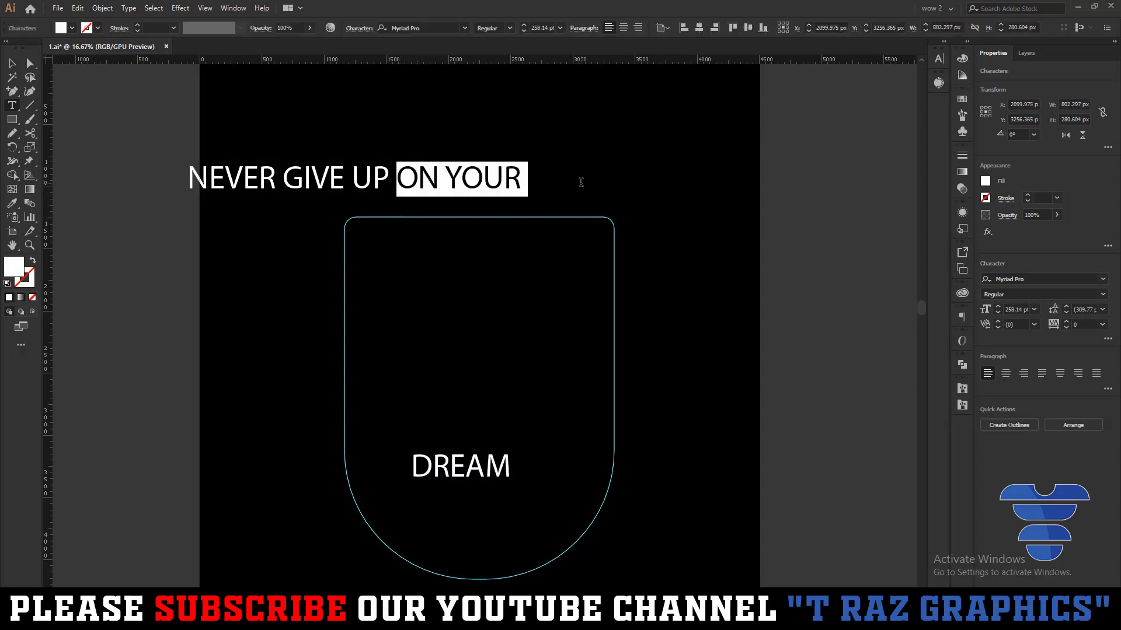
pyautogui.hotkey('ctrl', 'x')
pyautogui.click(446, 388)
pyautogui.hotkey('ctrl', 'v')
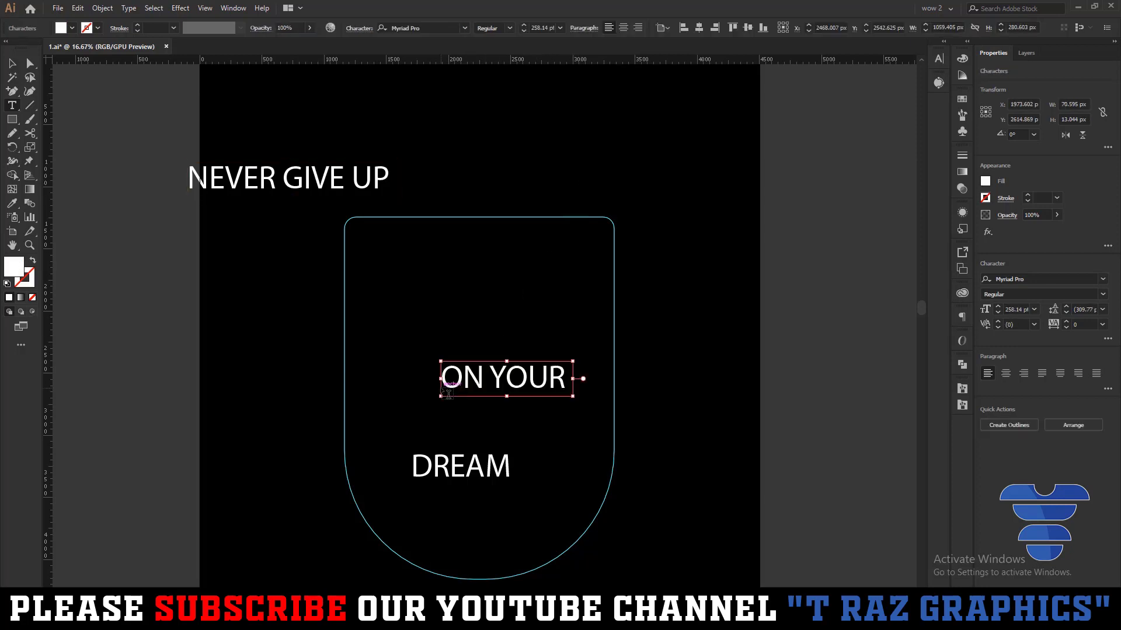
pyautogui.press('Escape')
pyautogui.moveTo(283, 175); pyautogui.dragTo(453, 191)
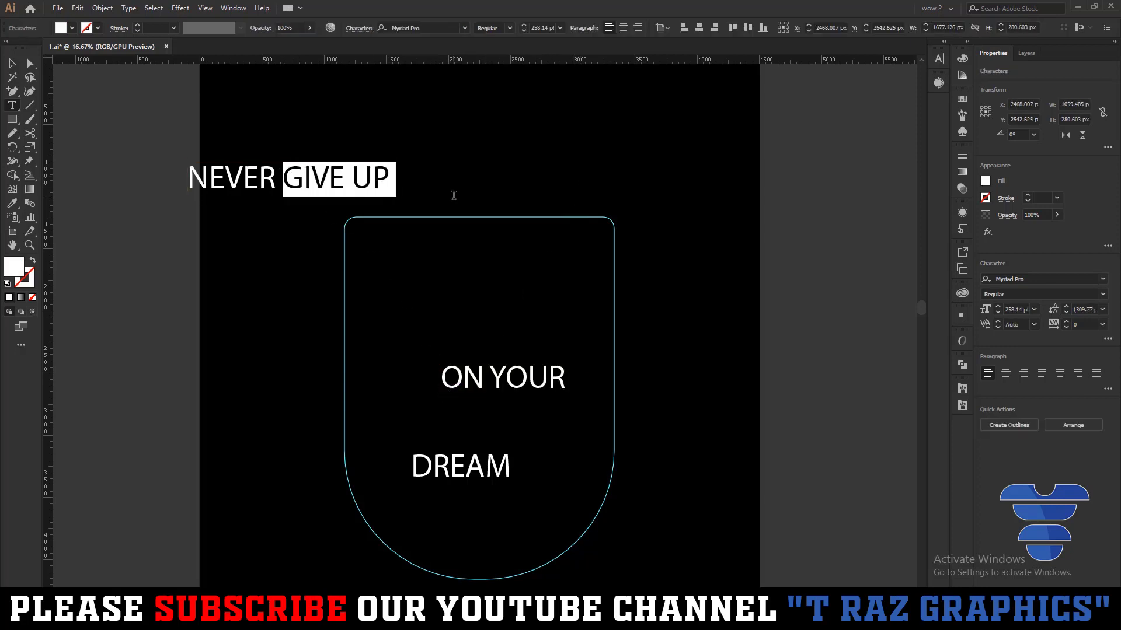
pyautogui.hotkey('ctrl', 'x')
pyautogui.press('Escape')
pyautogui.click(468, 318)
pyautogui.hotkey('ctrl', 'v')
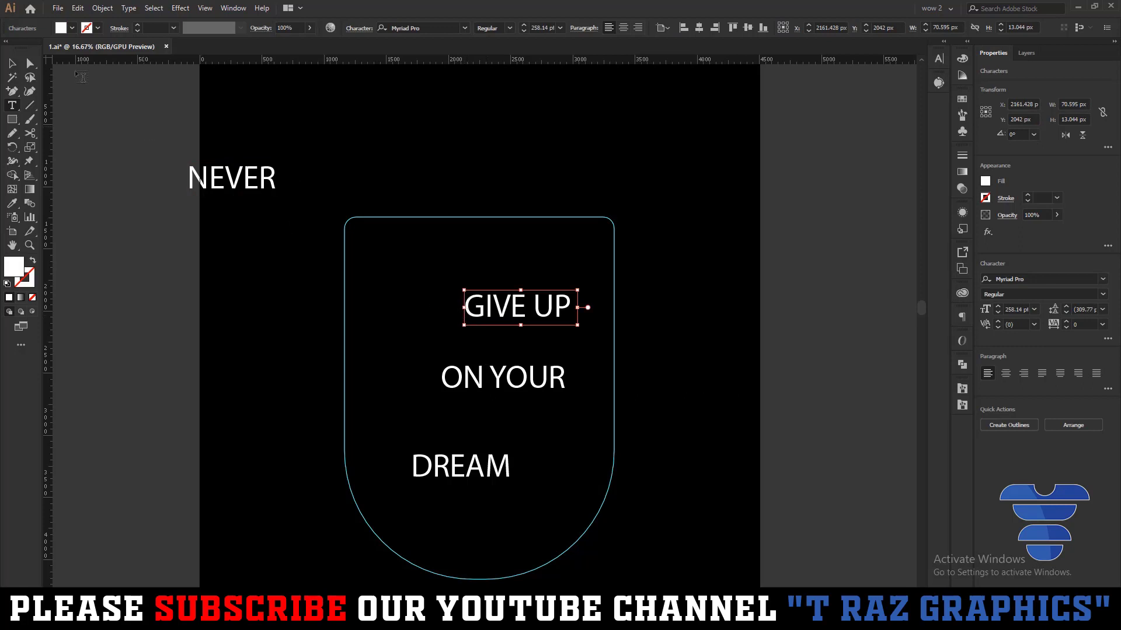
pyautogui.press('Escape')
# Move NEVER to the shield's top, centre all four lines horizontally, and enlarge DREAM
pyautogui.moveTo(258, 190)
pyautogui.mouseDown()
pyautogui.moveTo(503, 248)
pyautogui.moveTo(524, 266)
pyautogui.mouseUp()
pyautogui.click(581, 277)
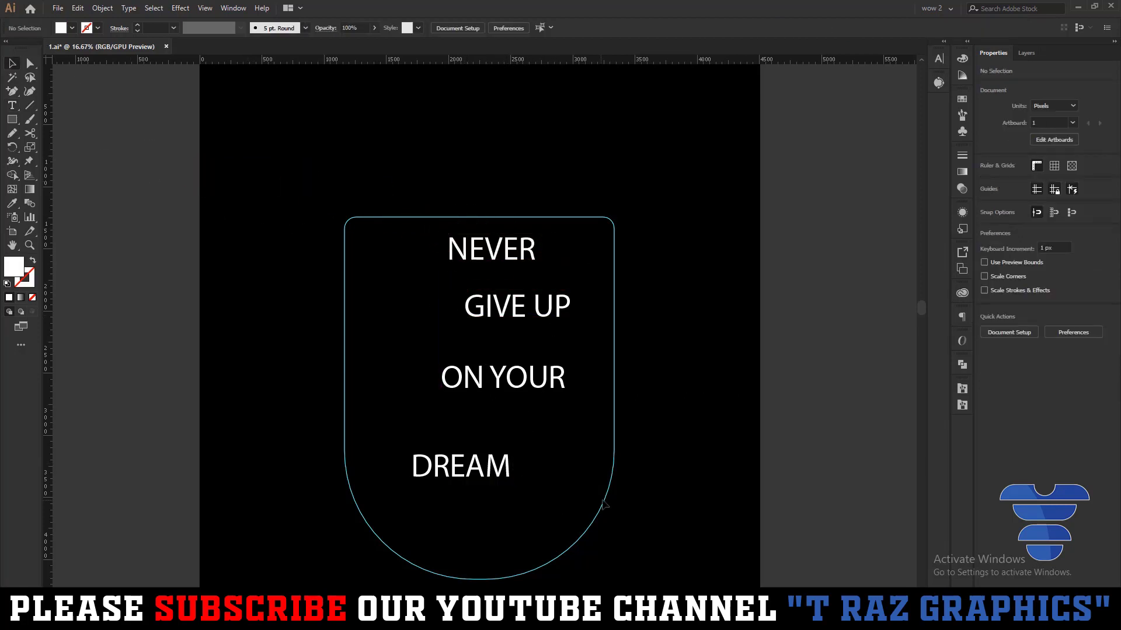
pyautogui.scroll(-2, 650, 481)
pyautogui.hotkey('ctrl', 'a')
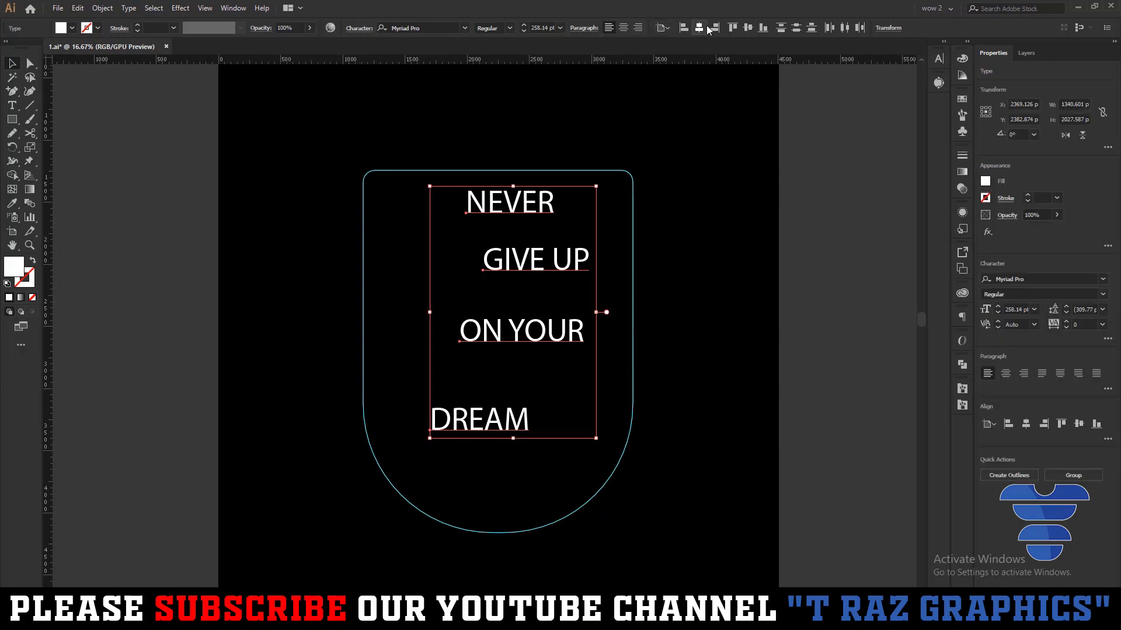
pyautogui.click(699, 28)
pyautogui.click(638, 426)
pyautogui.moveTo(638, 426); pyautogui.dragTo(644, 374)
pyautogui.click(500, 368)
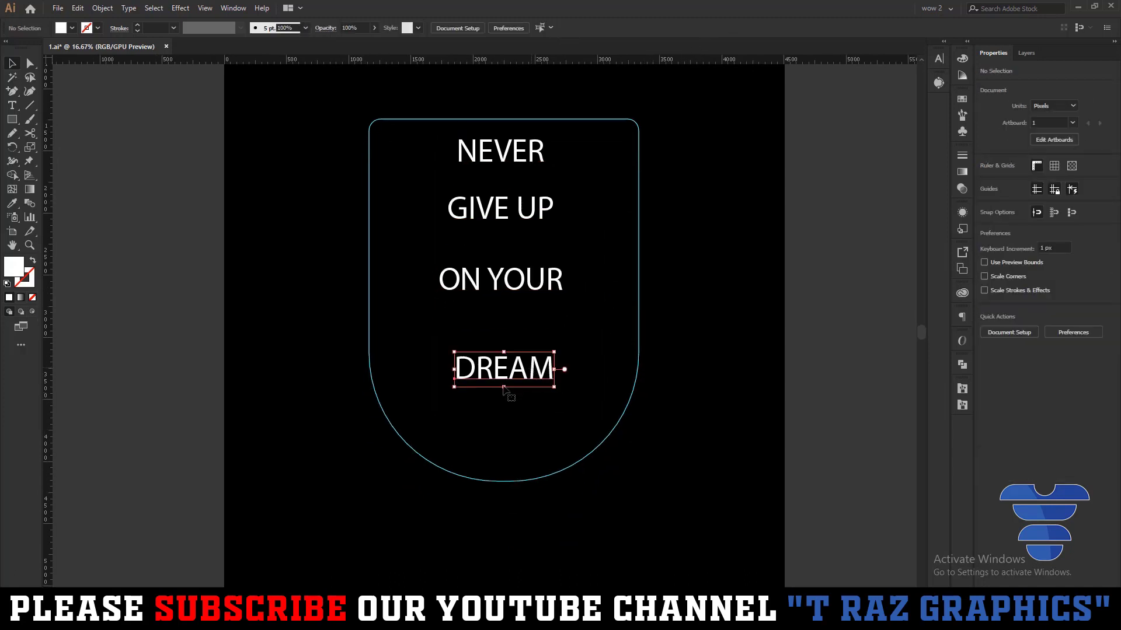
pyautogui.moveTo(504, 387)
pyautogui.mouseDown()
pyautogui.moveTo(506, 430)
pyautogui.moveTo(531, 390)
pyautogui.moveTo(504, 416)
pyautogui.moveTo(528, 411)
pyautogui.mouseUp()
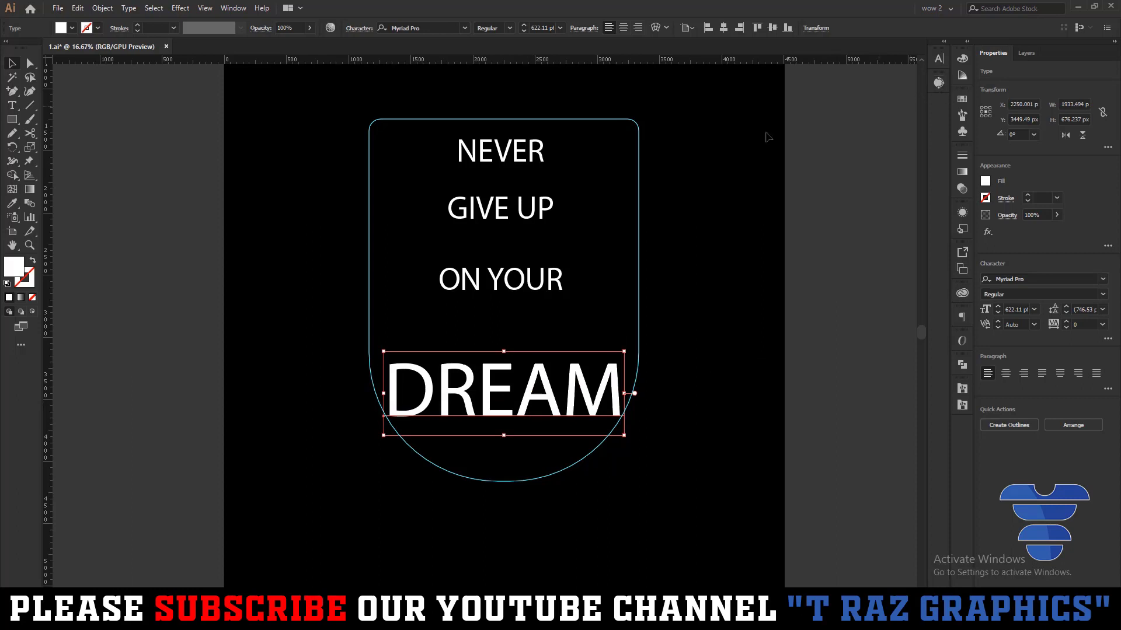
# Set DREAM in Rickety Stairs Regular and narrow it slightly to fit the shield
pyautogui.click(441, 24)
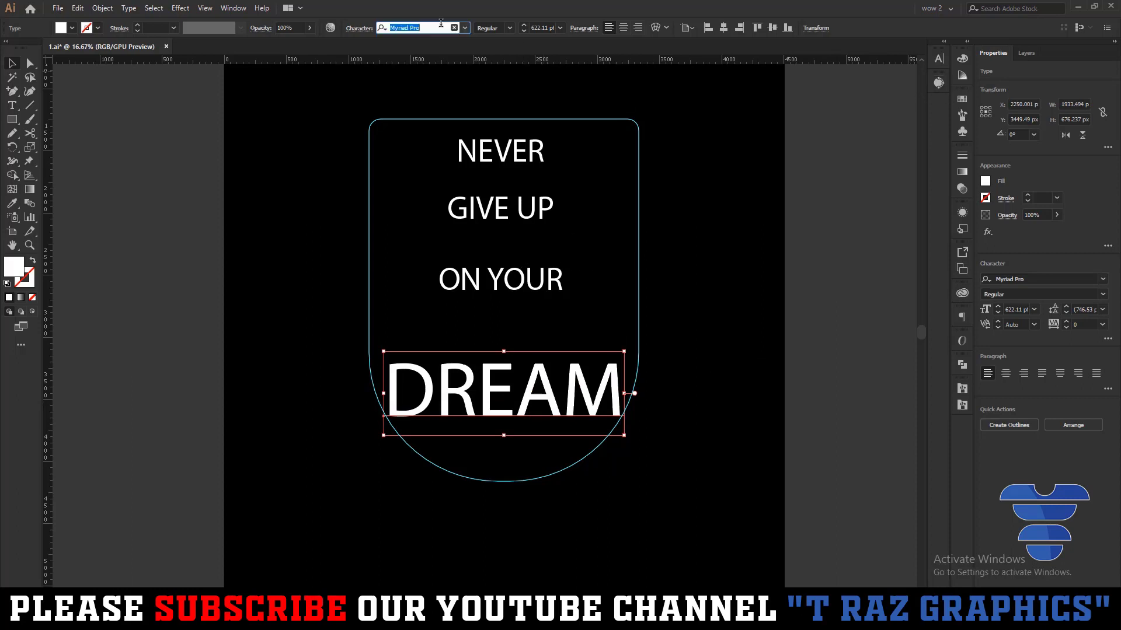
pyautogui.write('ric')
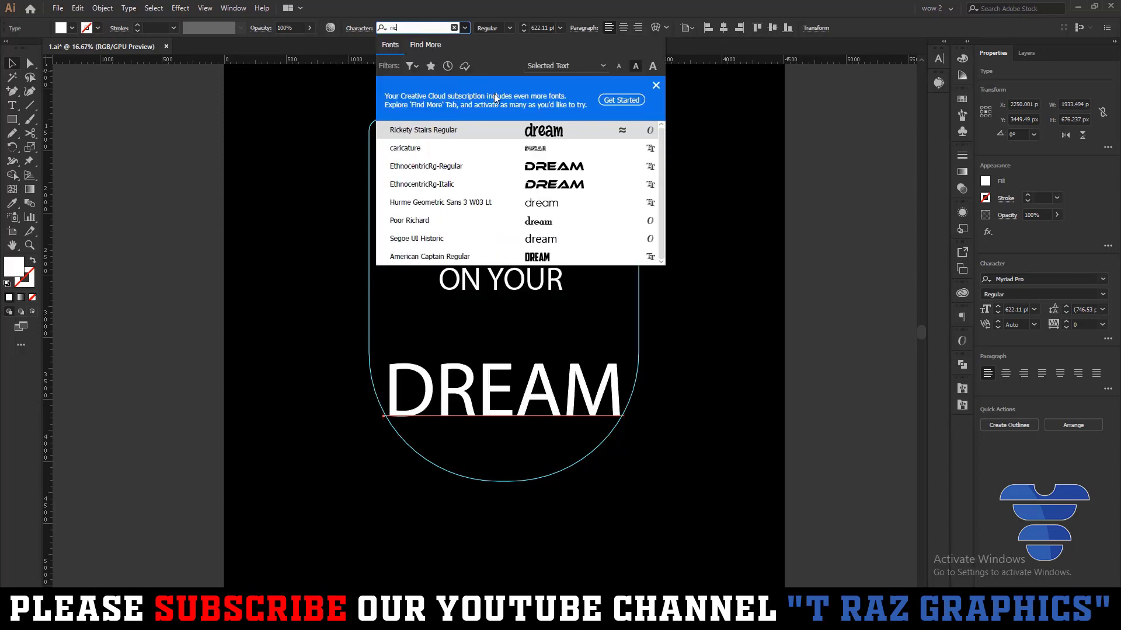
pyautogui.click(512, 129)
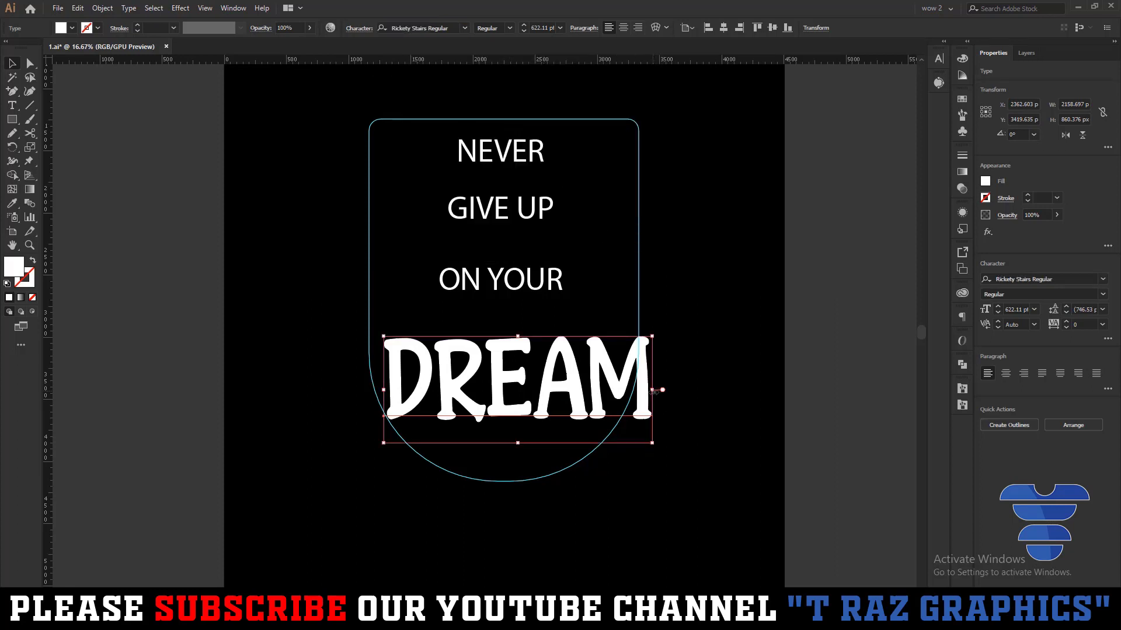
pyautogui.moveTo(653, 391); pyautogui.dragTo(627, 389)
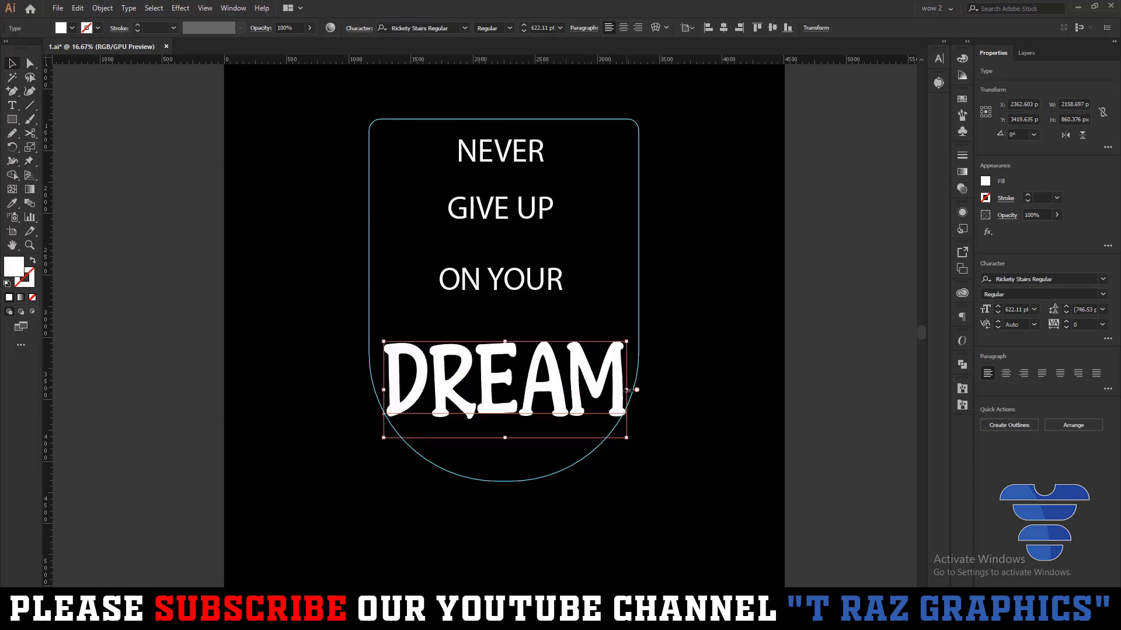
pyautogui.rightClick(688, 319)
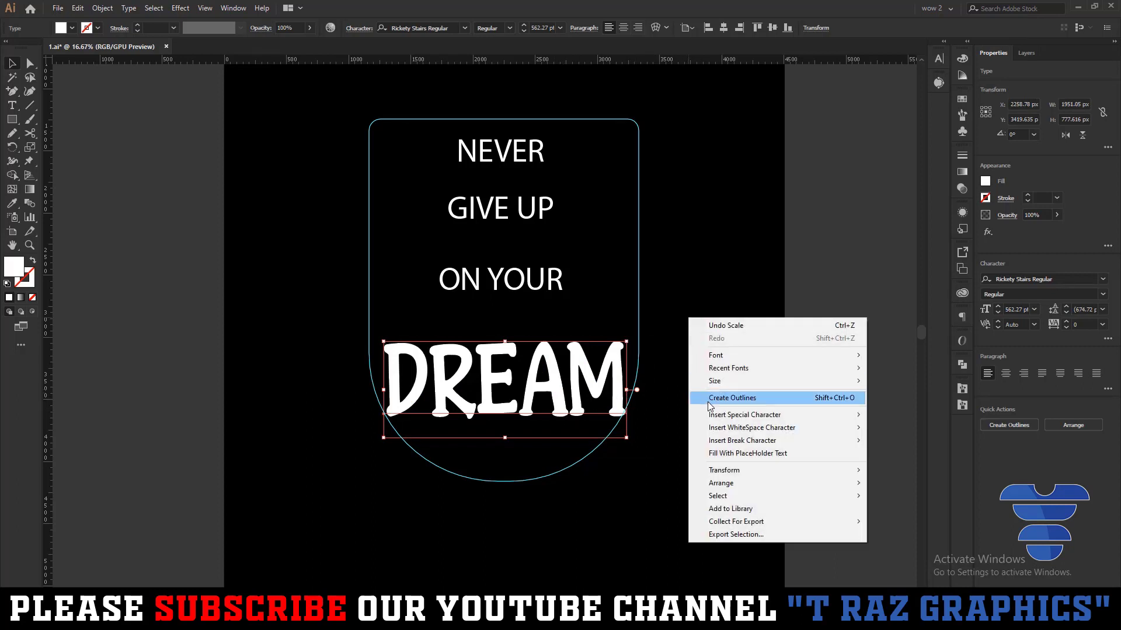
# Convert DREAM to outlines and ungroup it into separate letters
pyautogui.click(709, 398)
pyautogui.click(498, 425)
pyautogui.scroll(1, 498, 425)
pyautogui.scroll(1, 498, 425)
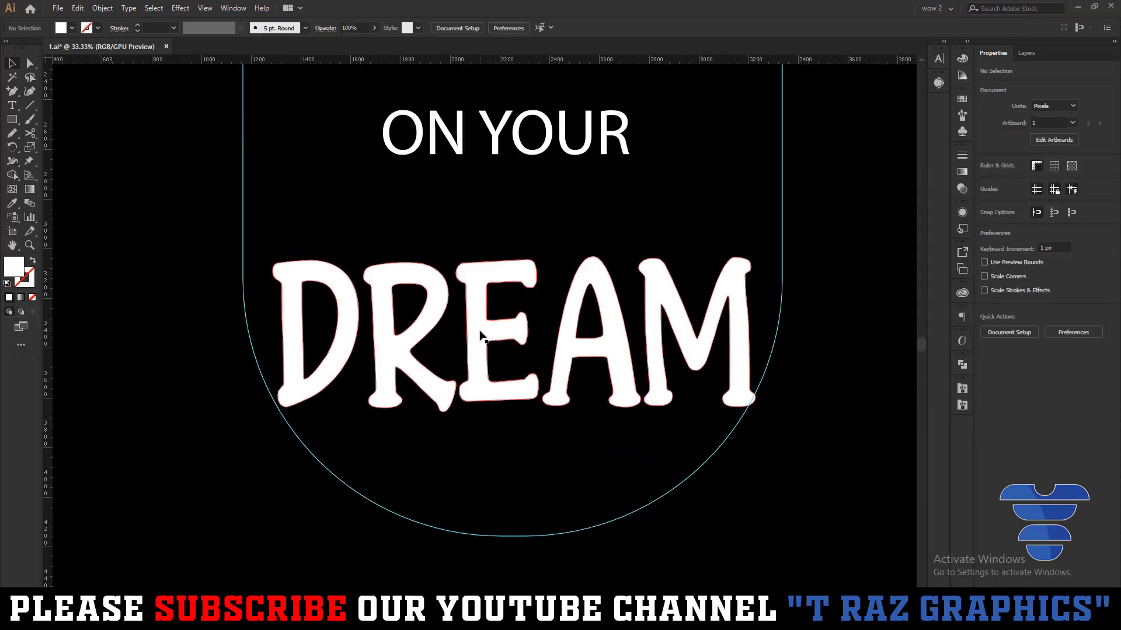
pyautogui.click(480, 334)
pyautogui.rightClick(480, 334)
pyautogui.click(580, 432)
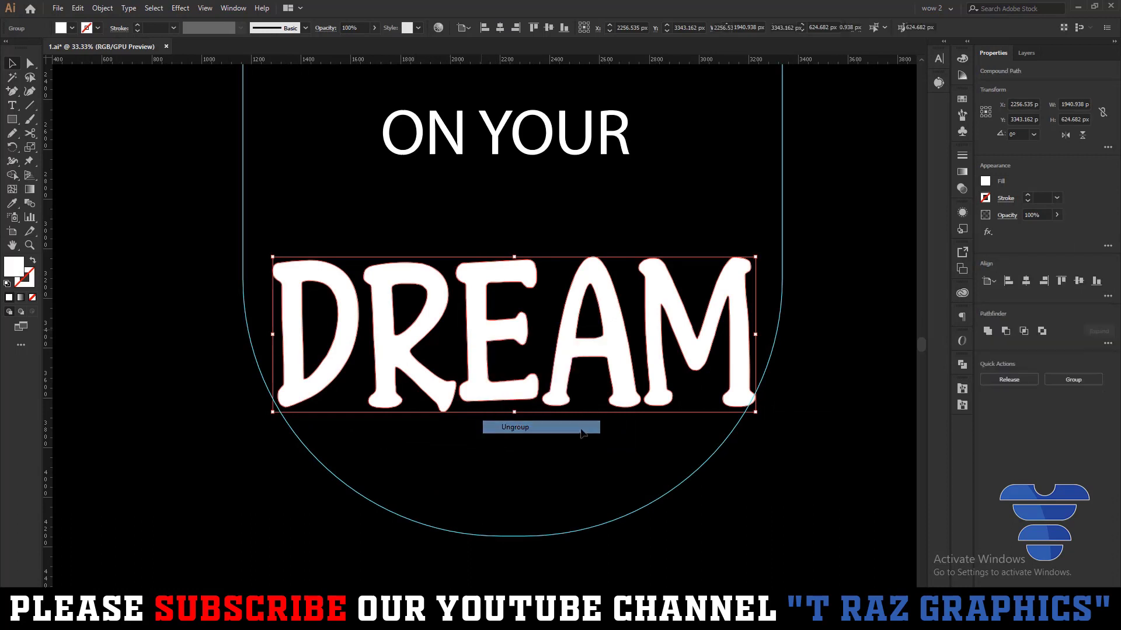
# Top-align the DREAM letters to the E as key object and group them
pyautogui.moveTo(265, 224); pyautogui.dragTo(808, 395)
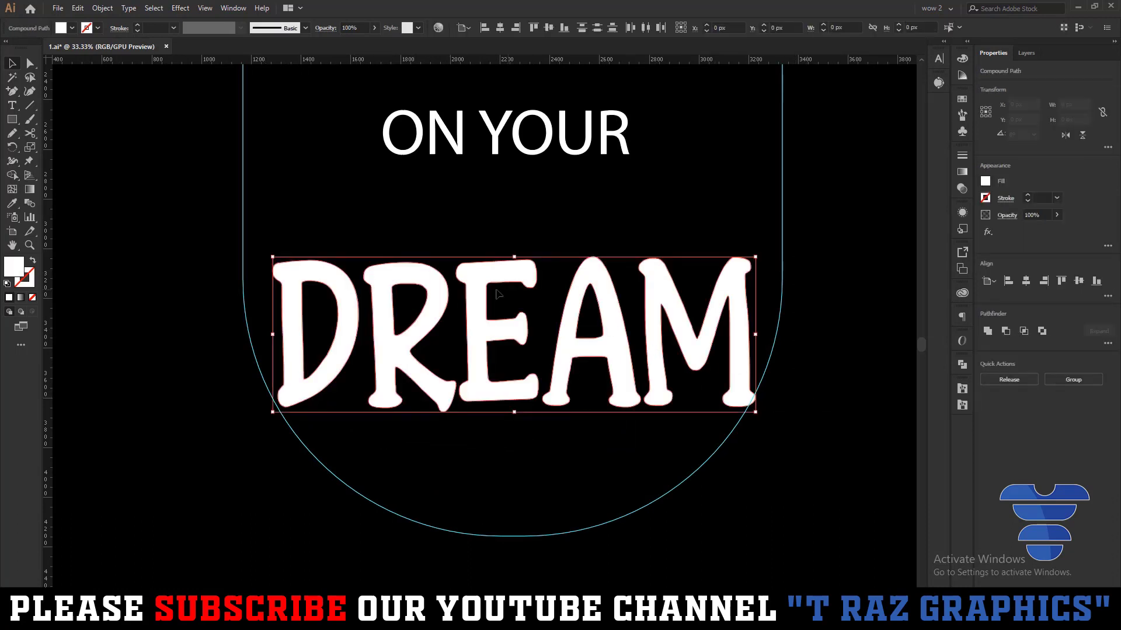
pyautogui.scroll(1, 416, 277)
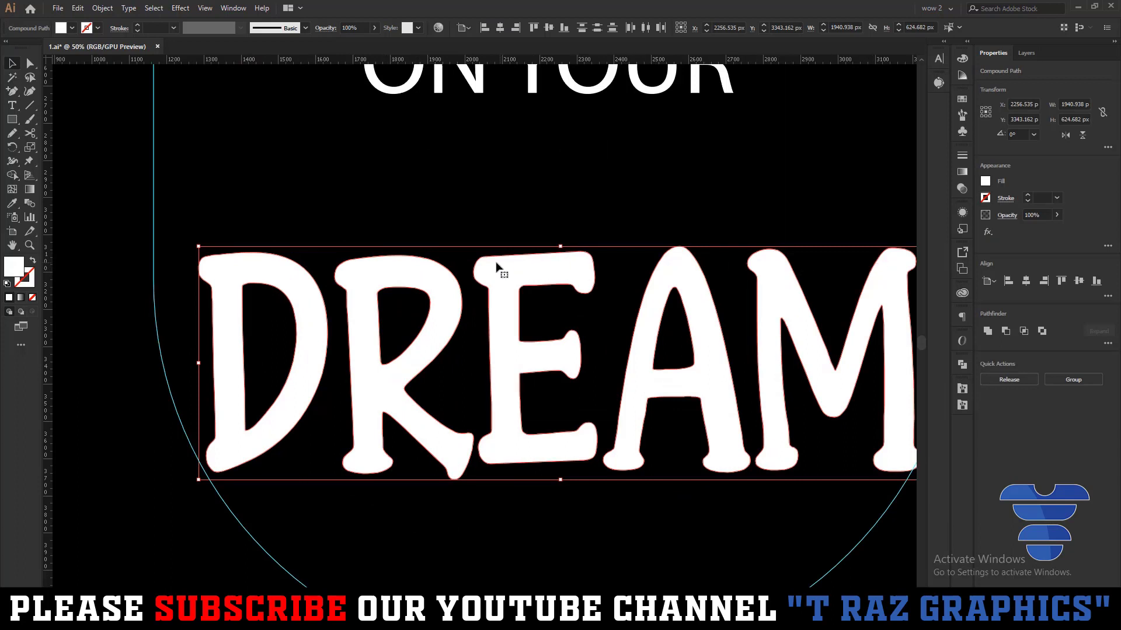
pyautogui.scroll(-2, 288, 257)
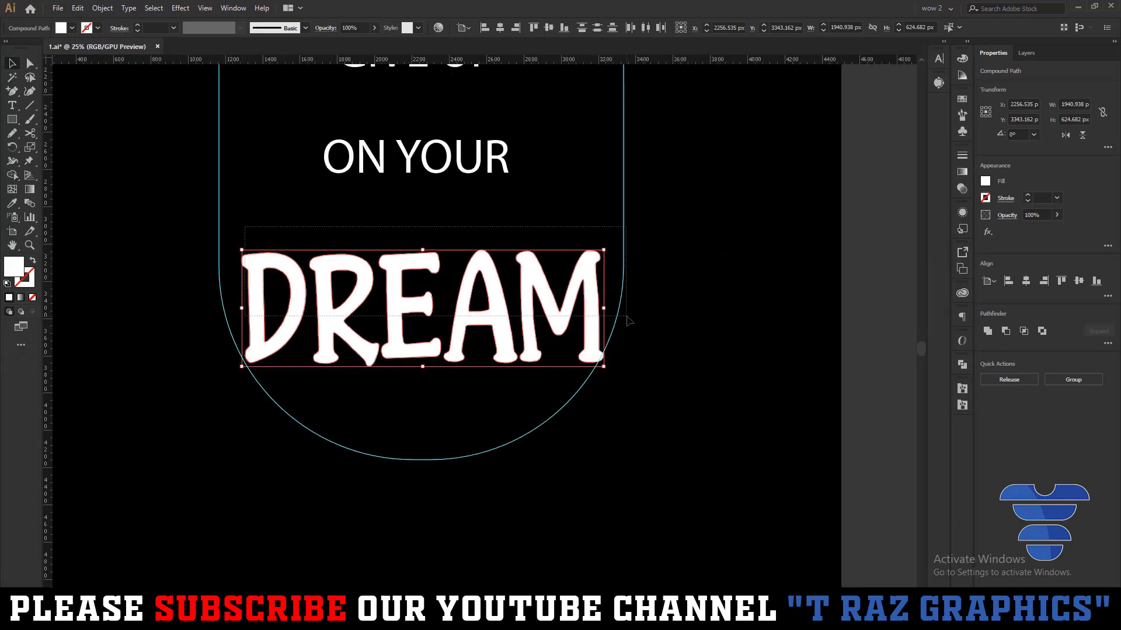
pyautogui.click(417, 266)
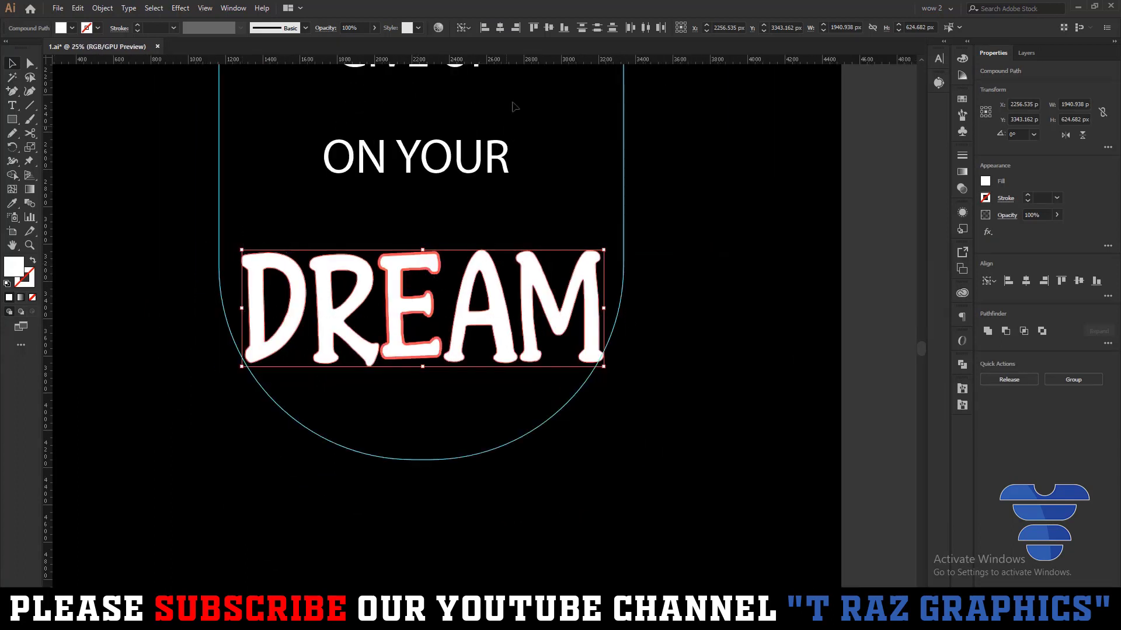
pyautogui.click(534, 29)
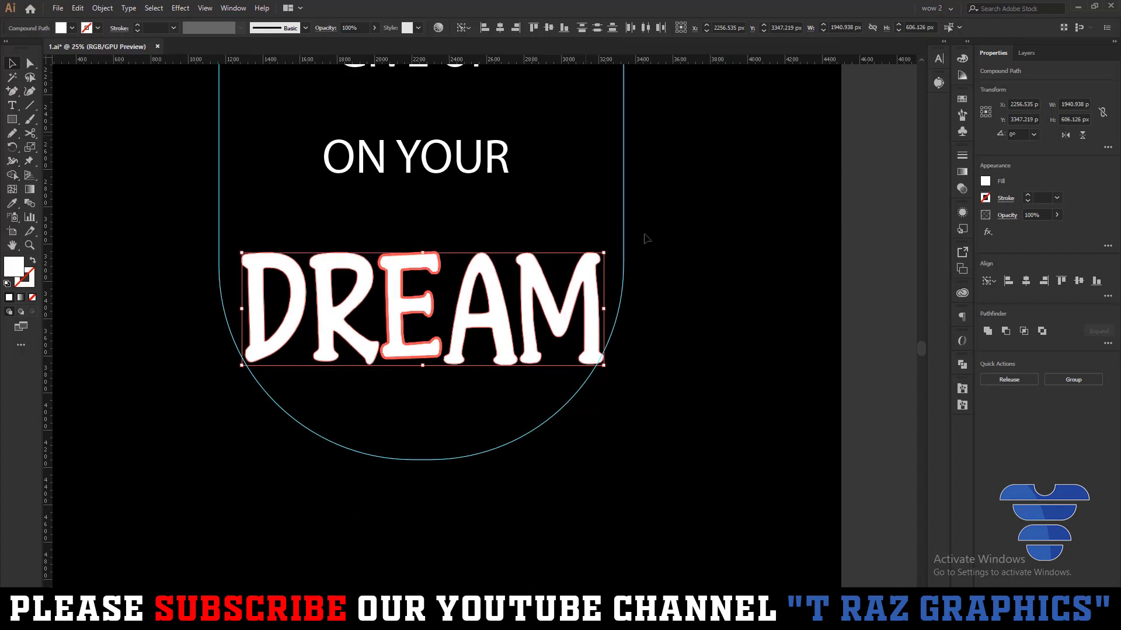
pyautogui.click(688, 343)
pyautogui.moveTo(679, 318); pyautogui.dragTo(210, 252)
pyautogui.hotkey('ctrl', 'g')
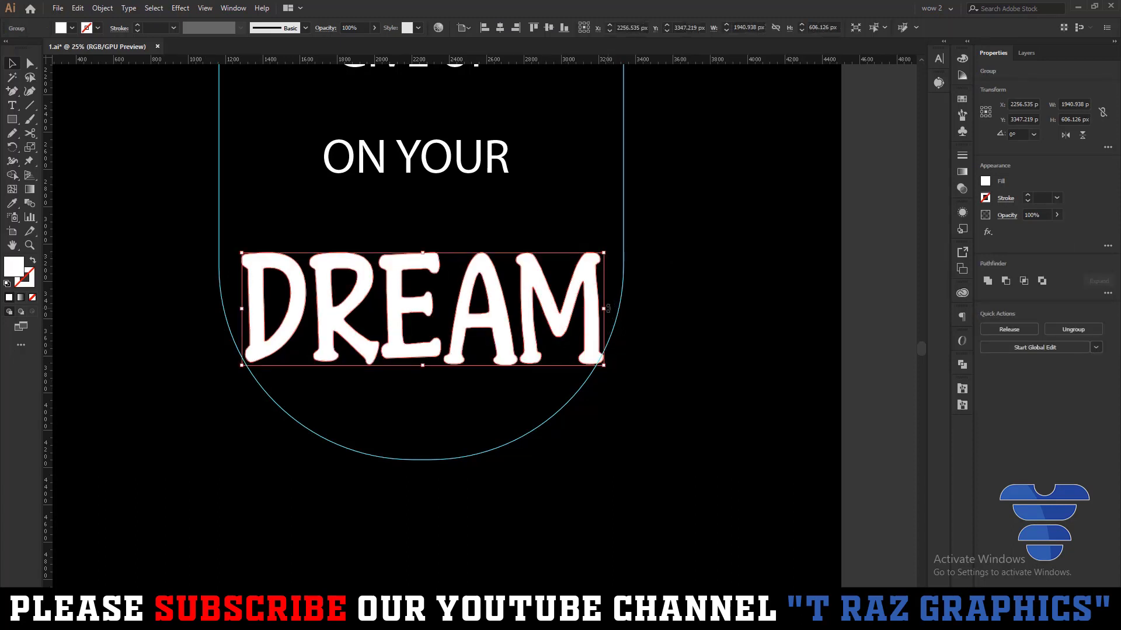
# Widen the DREAM group slightly by dragging its left handle outward
pyautogui.click(676, 398)
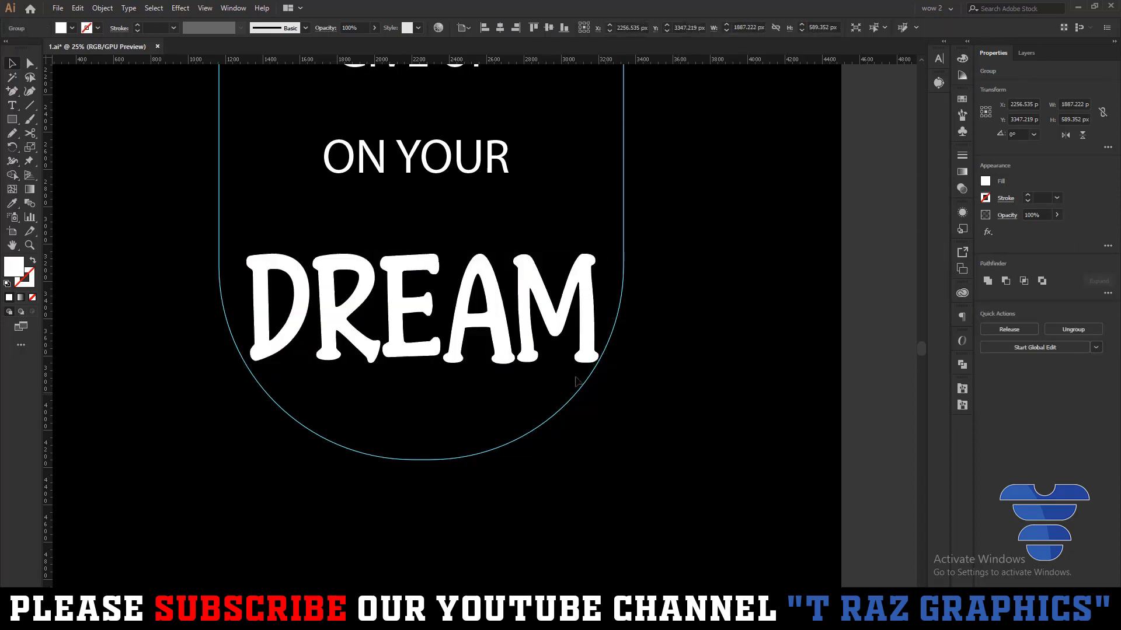
pyautogui.scroll(3, 248, 316)
pyautogui.click(283, 312)
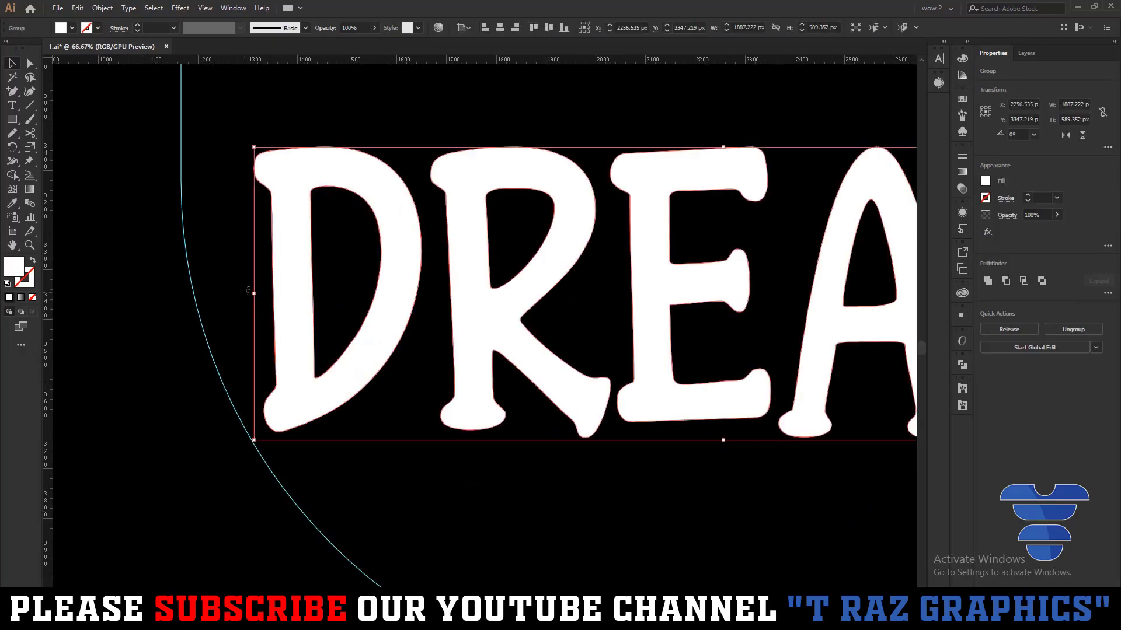
pyautogui.moveTo(253, 296); pyautogui.dragTo(234, 299)
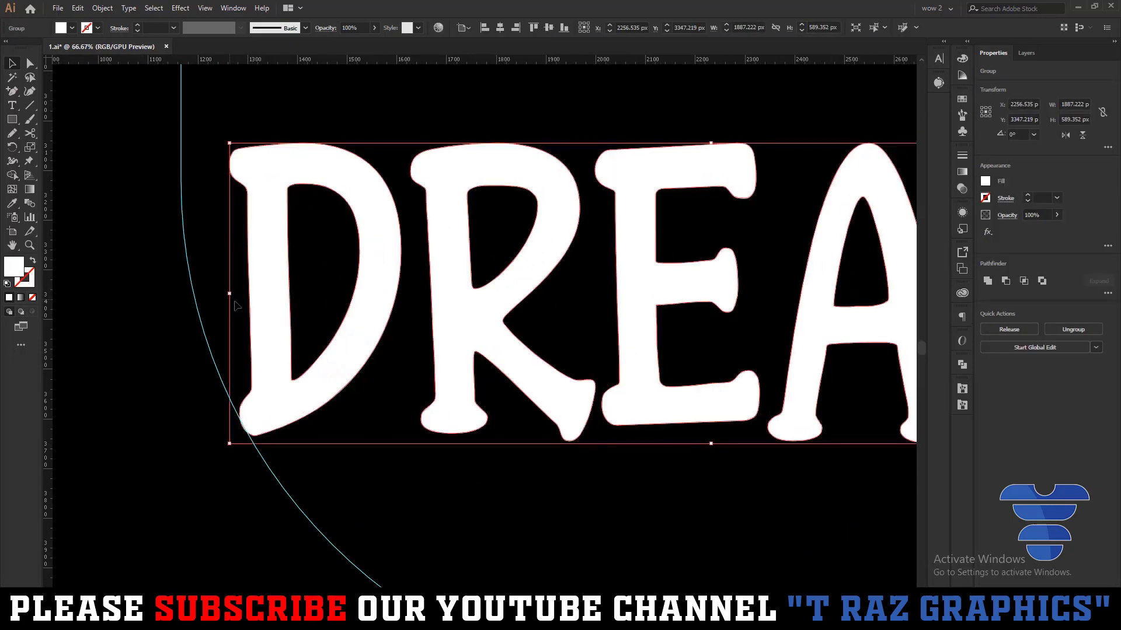
pyautogui.scroll(-4, 245, 301)
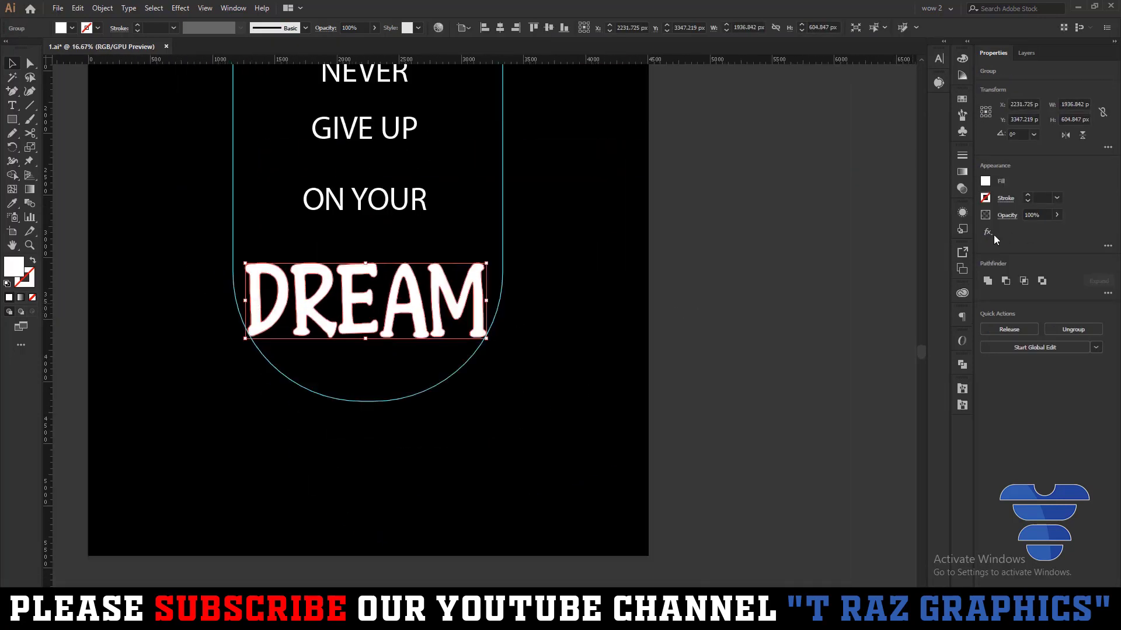
pyautogui.click(180, 8)
pyautogui.moveTo(194, 159)
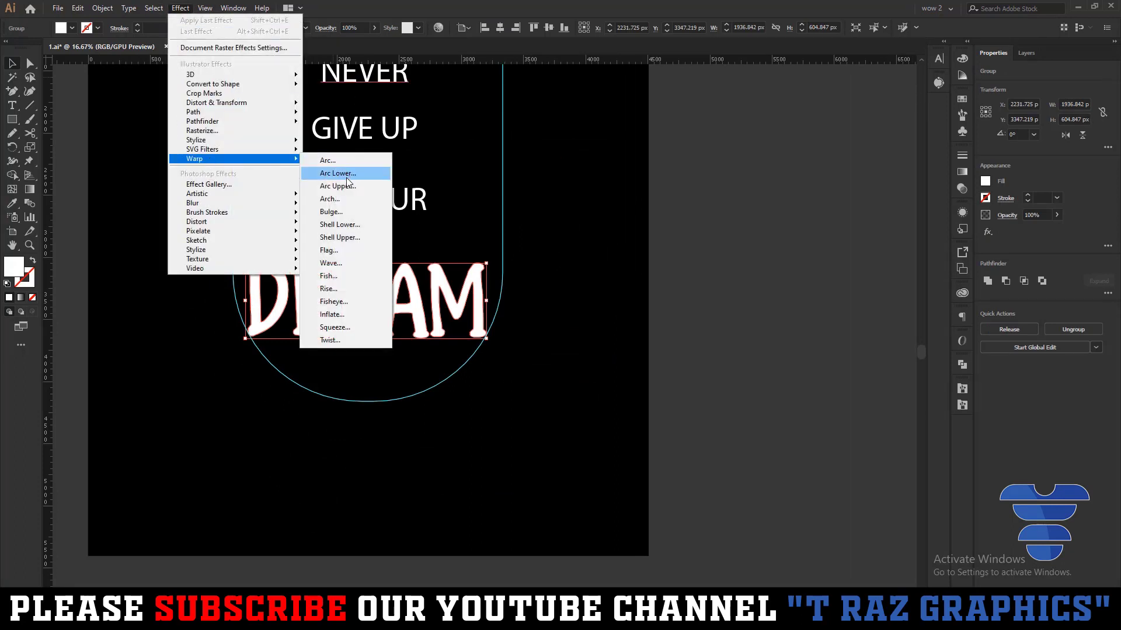
# Apply an Arc Lower warp with 64% bend to the DREAM lettering
pyautogui.click(338, 173)
pyautogui.moveTo(573, 227); pyautogui.dragTo(734, 223)
pyautogui.click(621, 360)
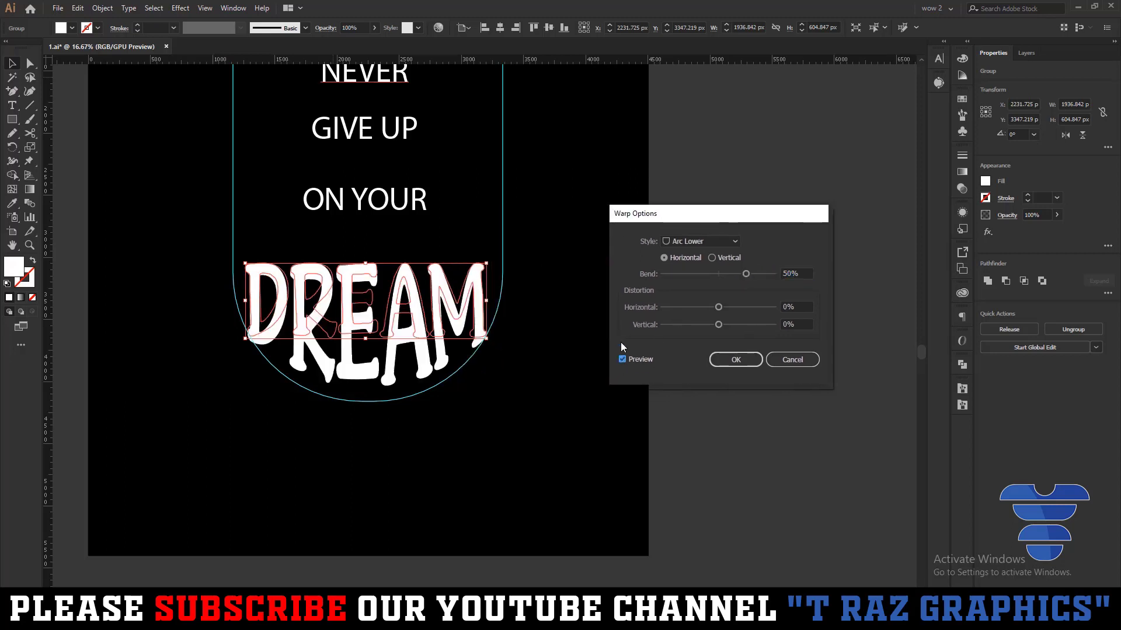
pyautogui.click(753, 274)
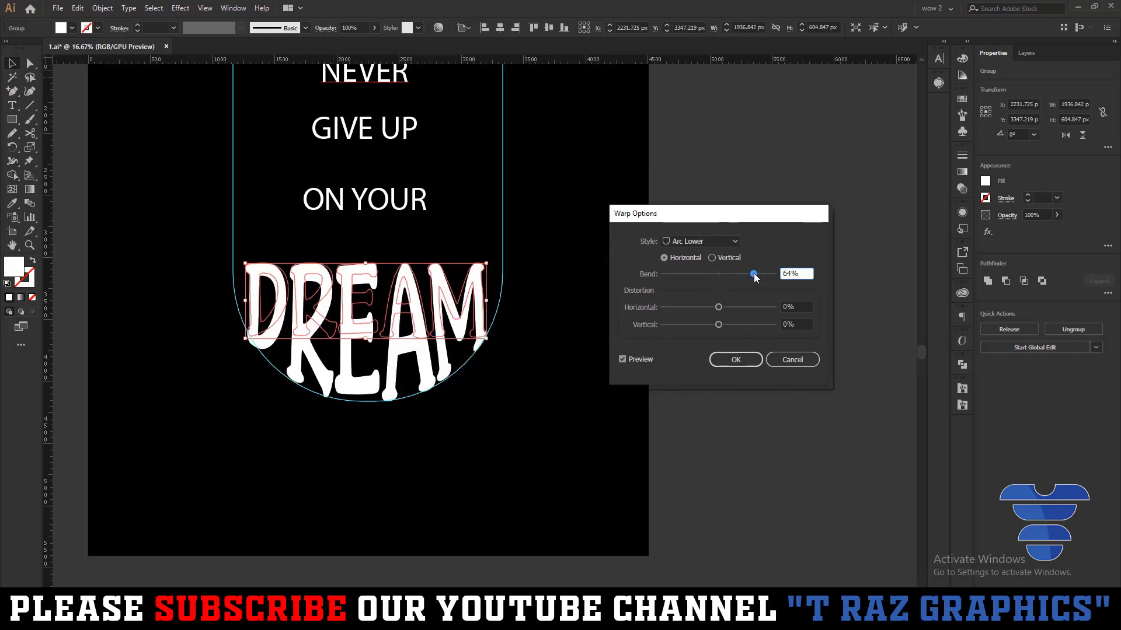
pyautogui.click(735, 360)
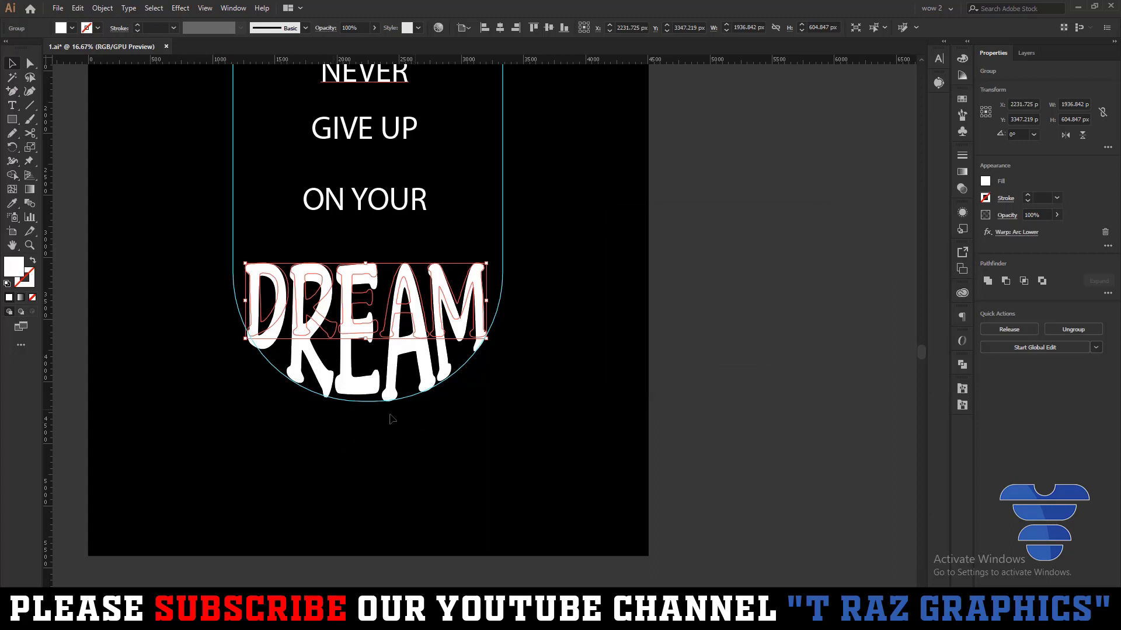
# Reselect the warped DREAM group and run Object > Expand Appearance on it
pyautogui.click(614, 408)
pyautogui.scroll(3, 694, 426)
pyautogui.hscroll(-3, 610, 397)
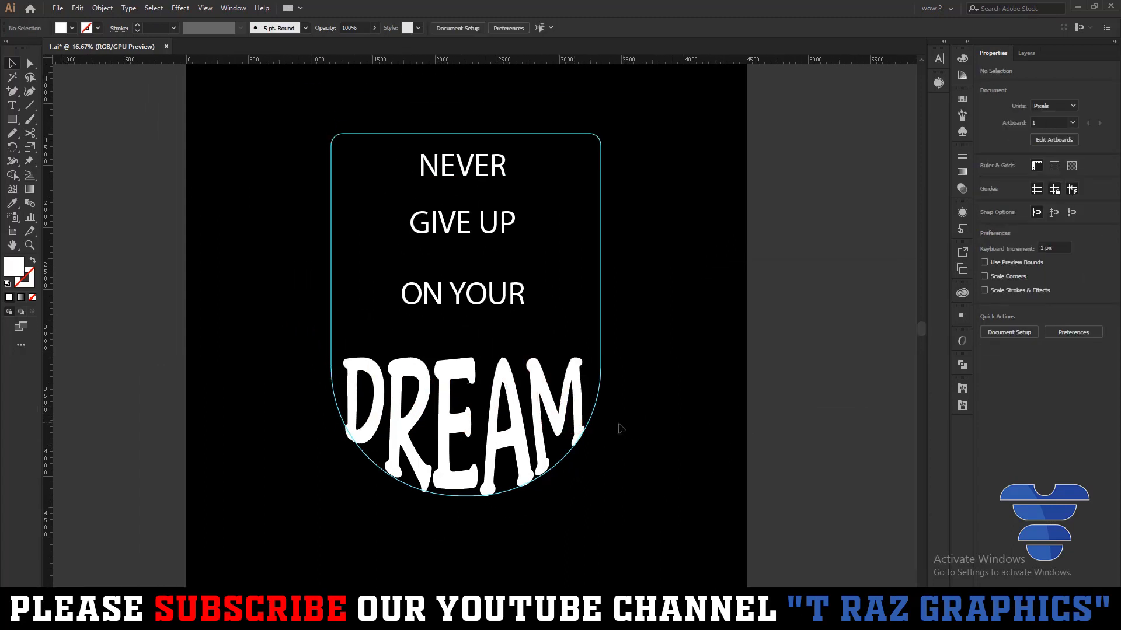
pyautogui.click(577, 409)
pyautogui.click(102, 8)
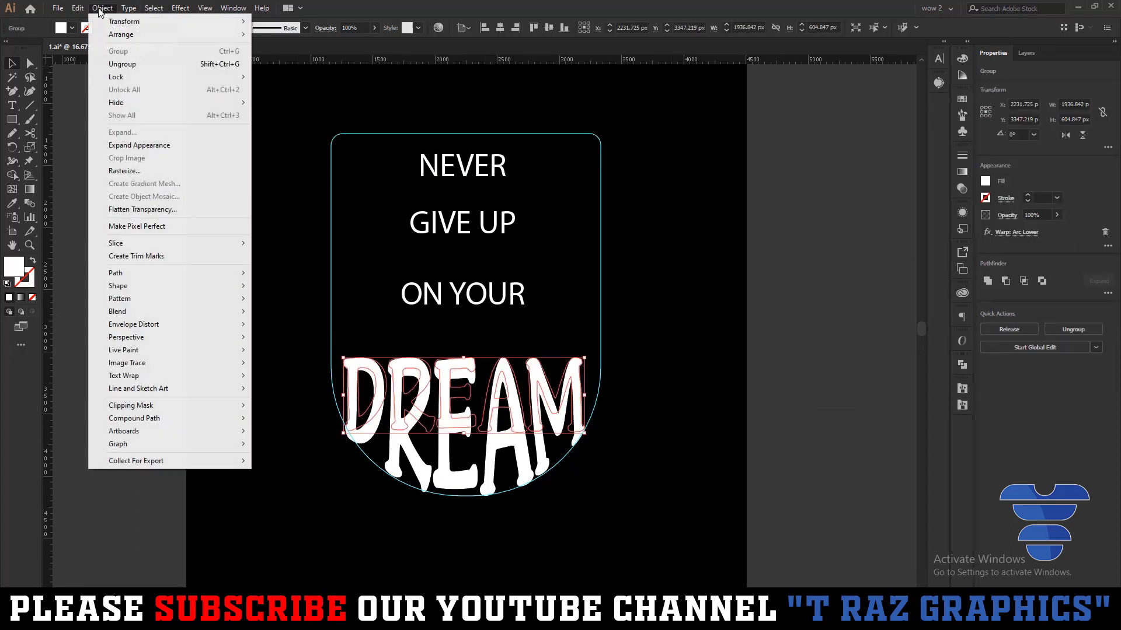
pyautogui.click(122, 145)
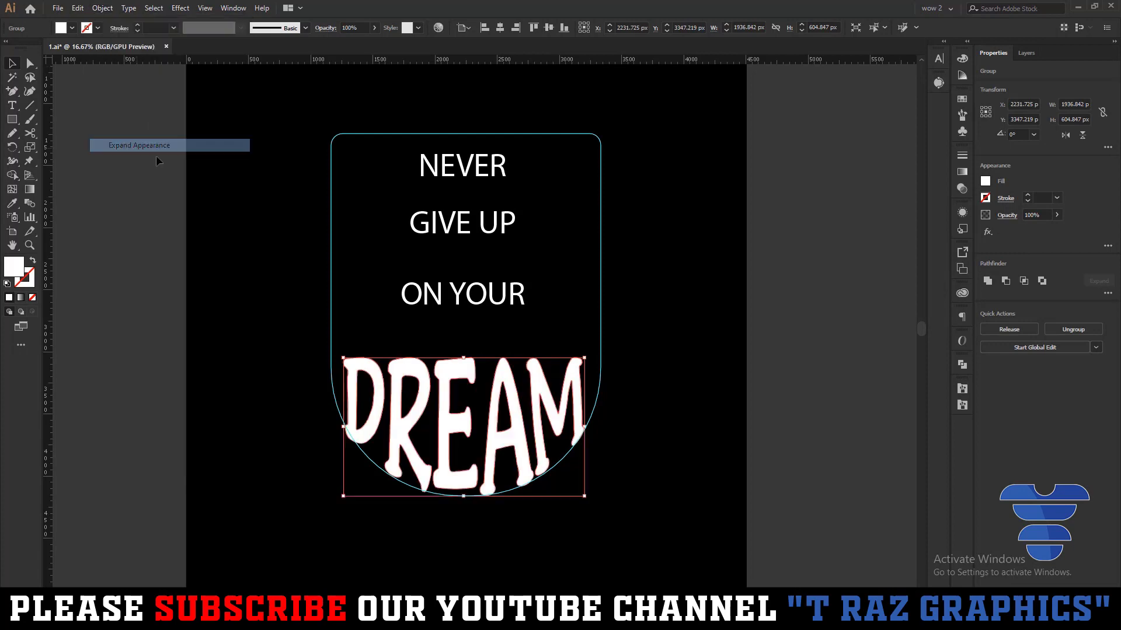
pyautogui.click(723, 381)
pyautogui.scroll(3, 397, 496)
# Isolate the letter D and scale it down to fit inside the shield's curve
pyautogui.scroll(1, 400, 496)
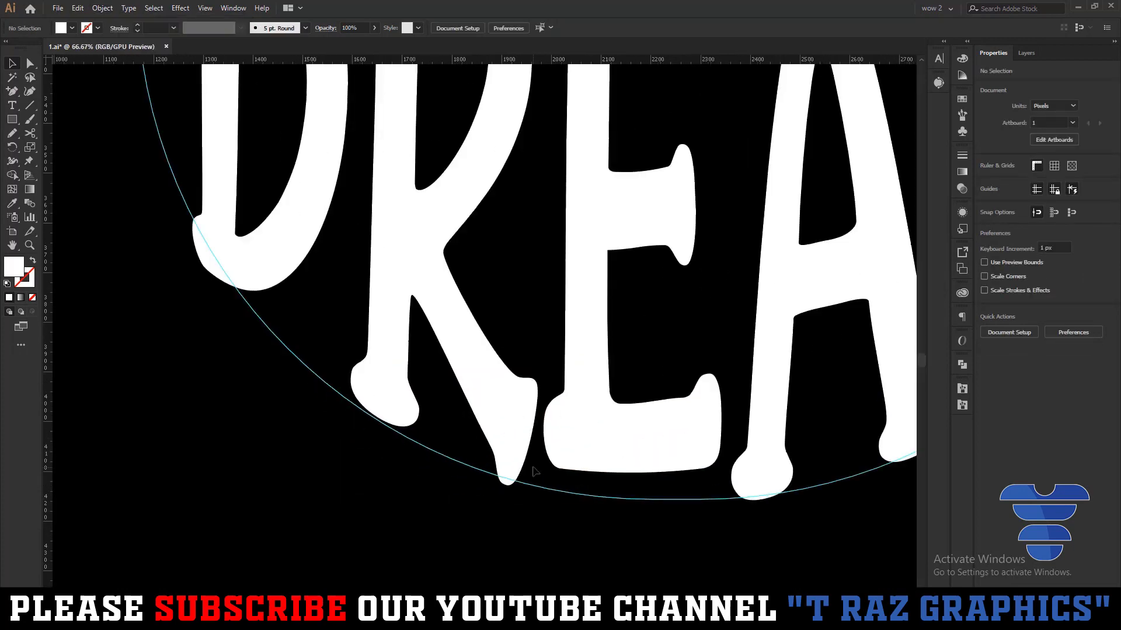
pyautogui.scroll(3, 350, 327)
pyautogui.hscroll(-5, 350, 327)
pyautogui.click(410, 342)
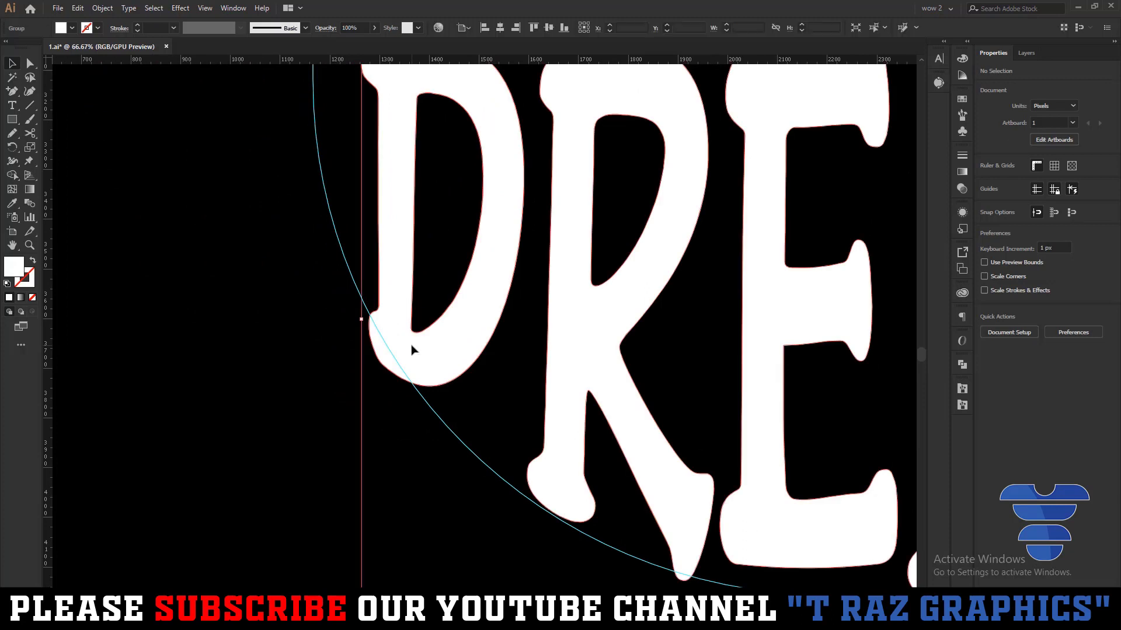
pyautogui.doubleClick(411, 341)
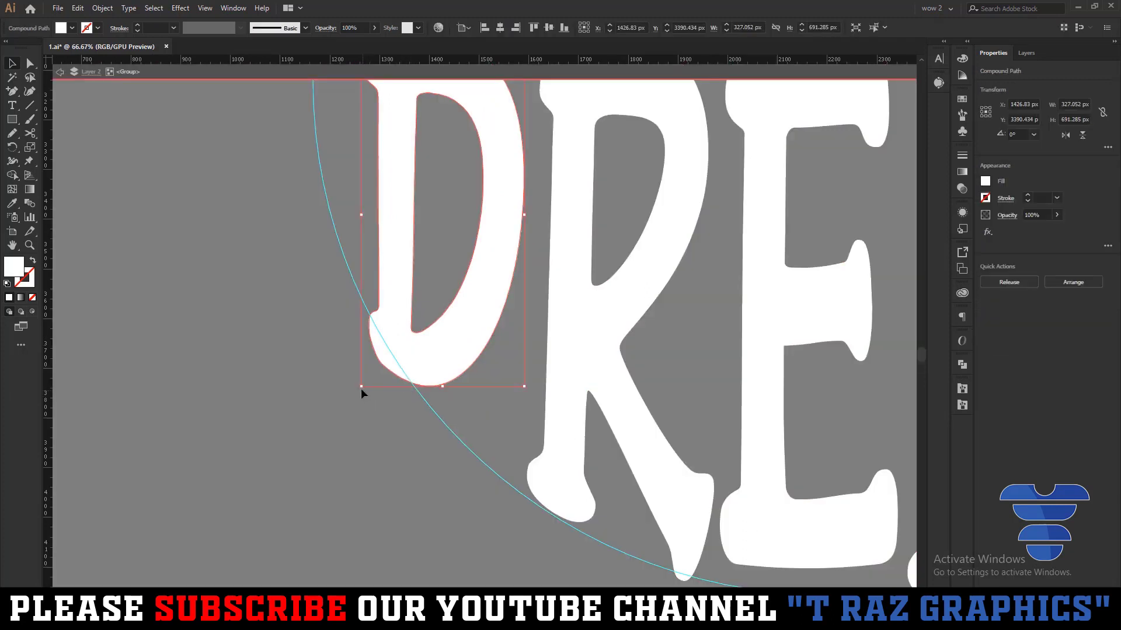
pyautogui.moveTo(361, 389); pyautogui.dragTo(368, 374)
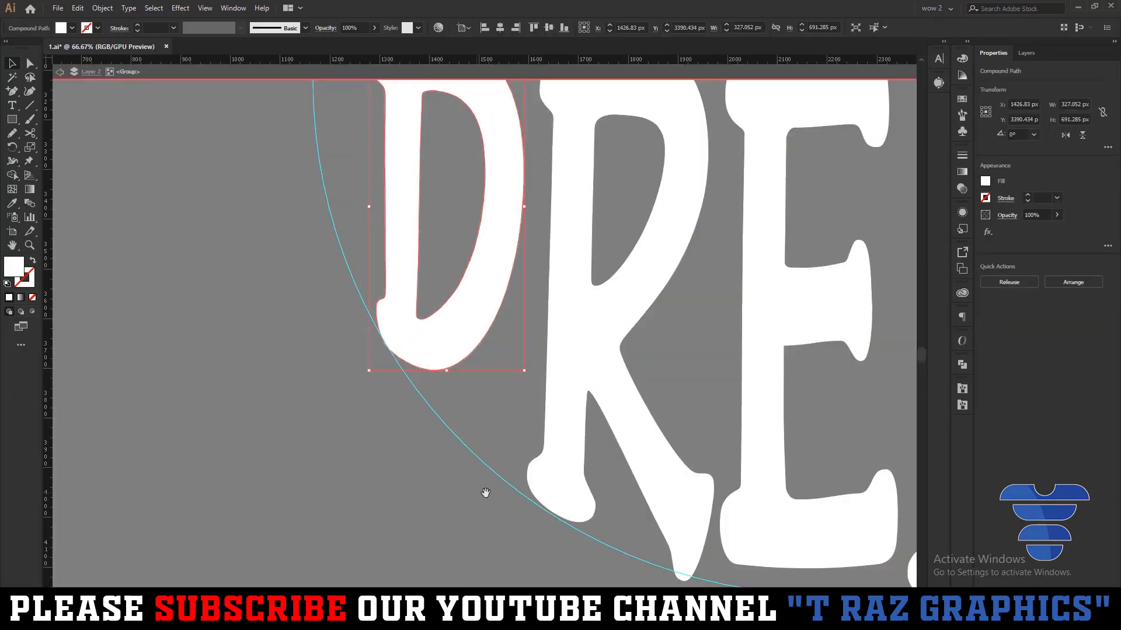
# Nudge the anchors of the K's pointed foot down onto the curved bottom edge
pyautogui.moveTo(485, 494); pyautogui.dragTo(392, 397)
pyautogui.click(581, 467)
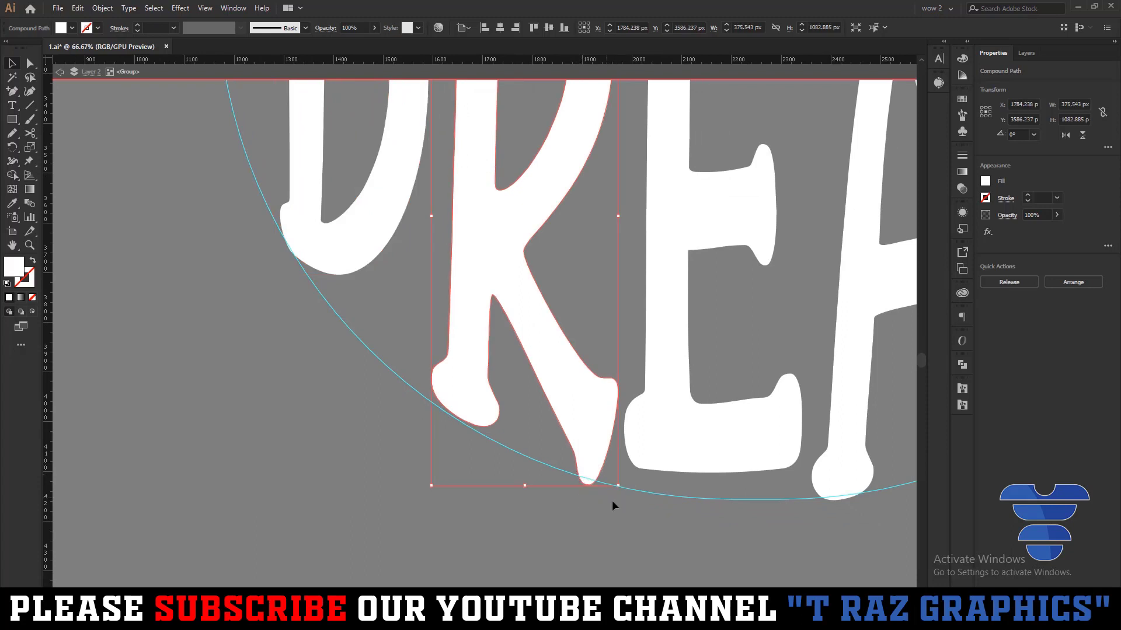
pyautogui.moveTo(571, 521); pyautogui.dragTo(487, 492)
pyautogui.scroll(3, 488, 491)
pyautogui.press('a')
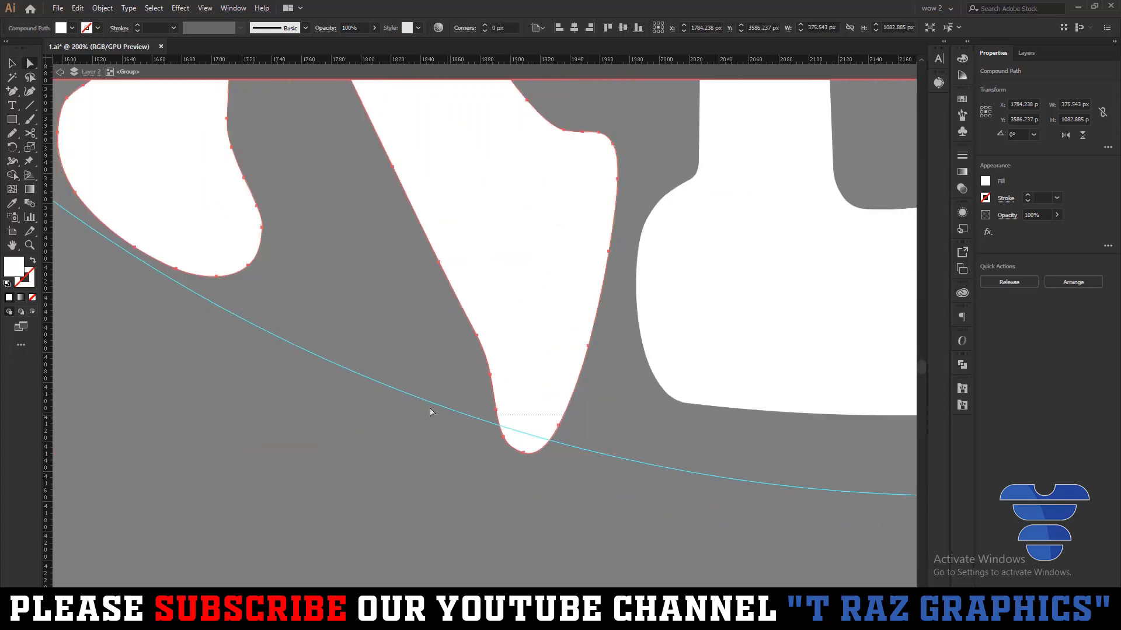
pyautogui.click(434, 437)
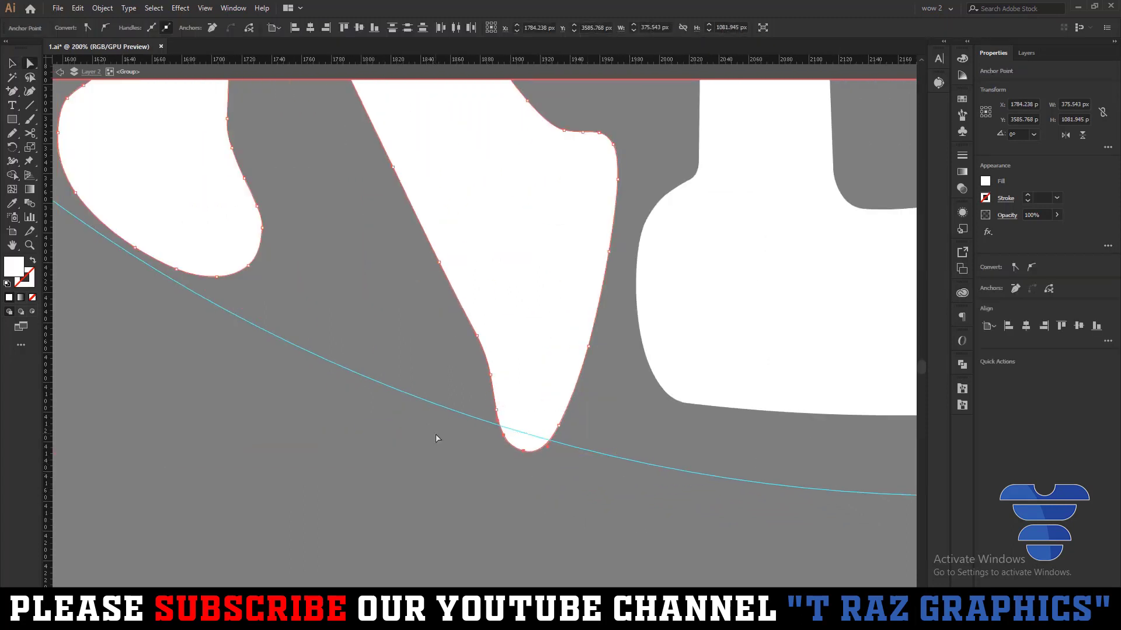
pyautogui.press('Up')
pyautogui.press('Up')
pyautogui.press('Up')
pyautogui.press('Up')
pyautogui.press('Up')
pyautogui.press('Up')
pyautogui.press('Down')
pyautogui.press('Down')
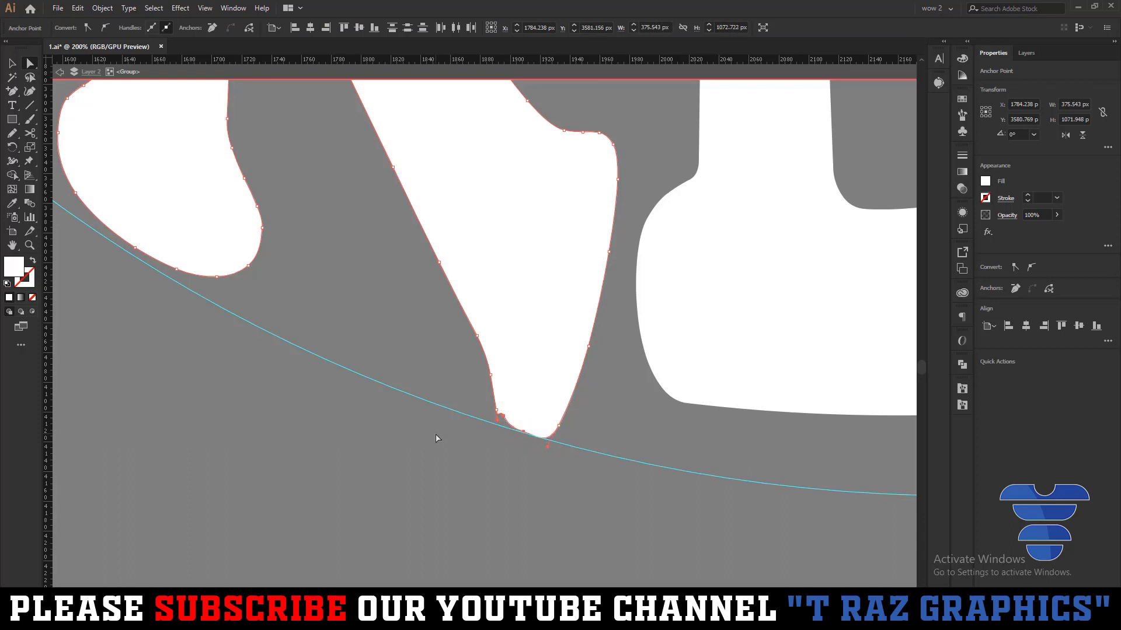
pyautogui.press('Down')
pyautogui.press('Down')
pyautogui.click(505, 470)
pyautogui.keyDown('alt'); pyautogui.scroll(-5, 505, 475); pyautogui.keyUp('alt')
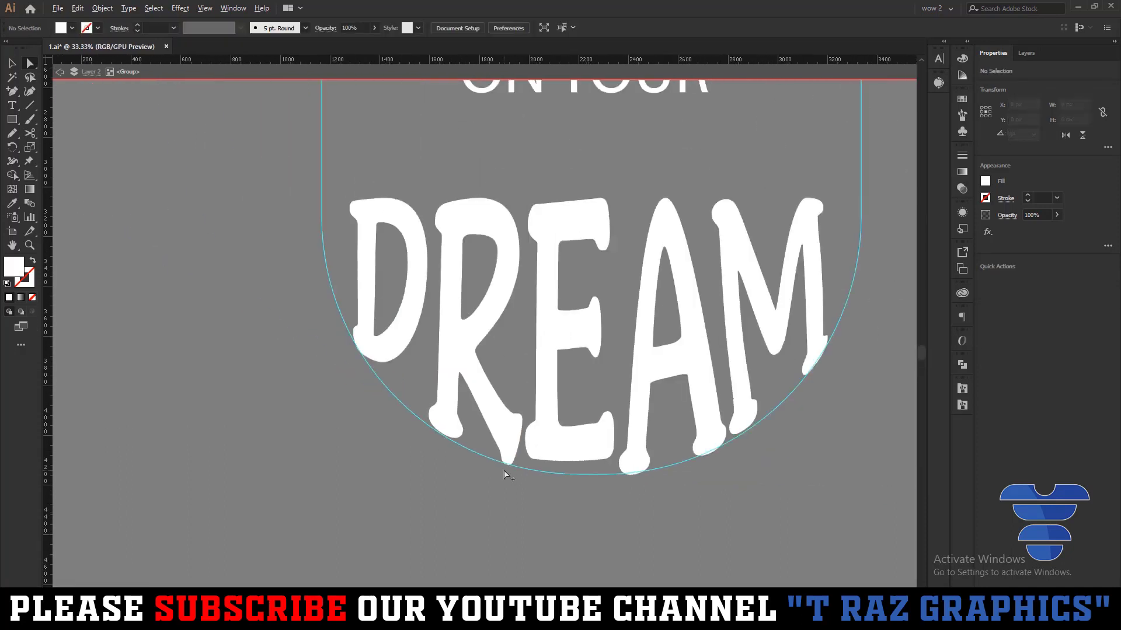
pyautogui.keyDown('alt'); pyautogui.scroll(-1, 671, 508); pyautogui.keyUp('alt')
# Return to the Selection tool and leave isolation mode
pyautogui.press('v')
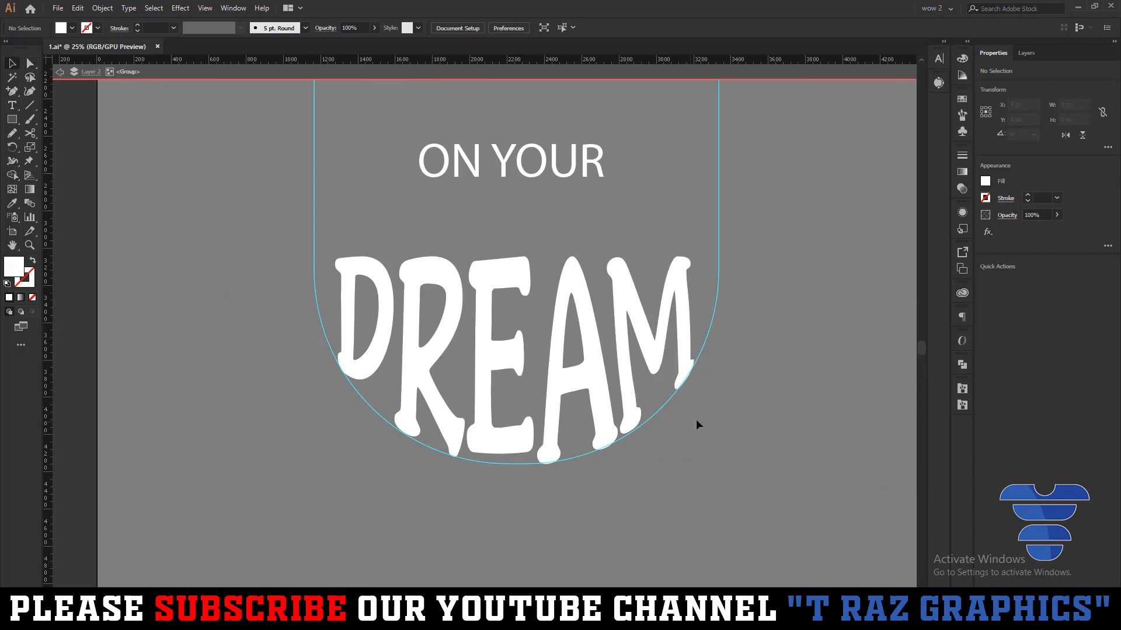
pyautogui.doubleClick(695, 419)
pyautogui.scroll(1, 701, 437)
pyautogui.scroll(2, 709, 385)
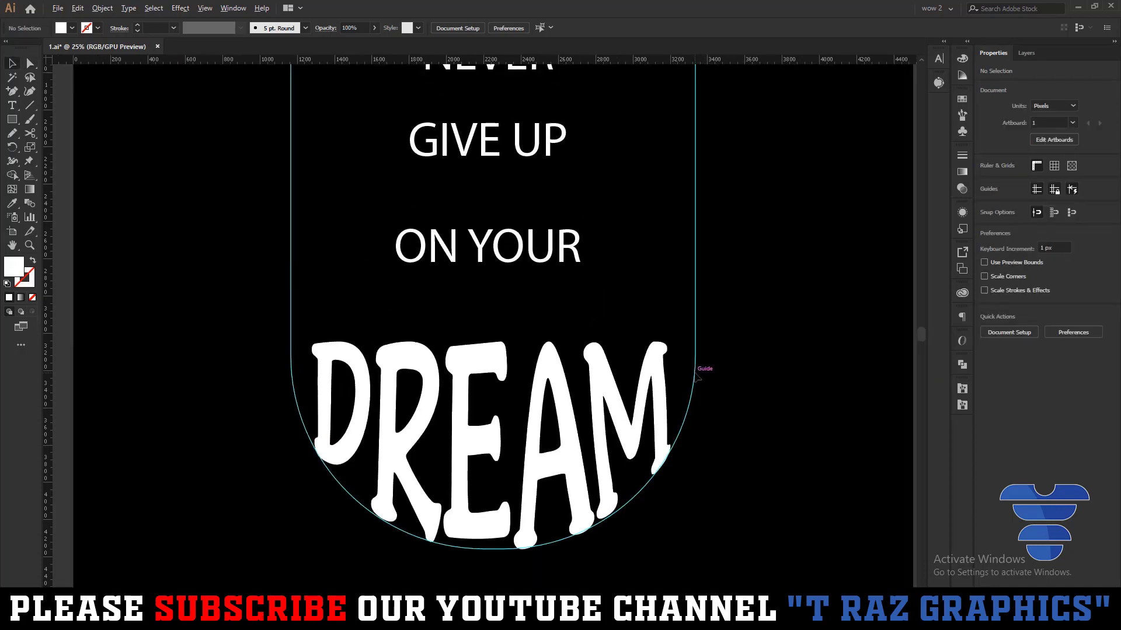
# Give the DREAM lettering a white 17 pt stroke
pyautogui.click(350, 380)
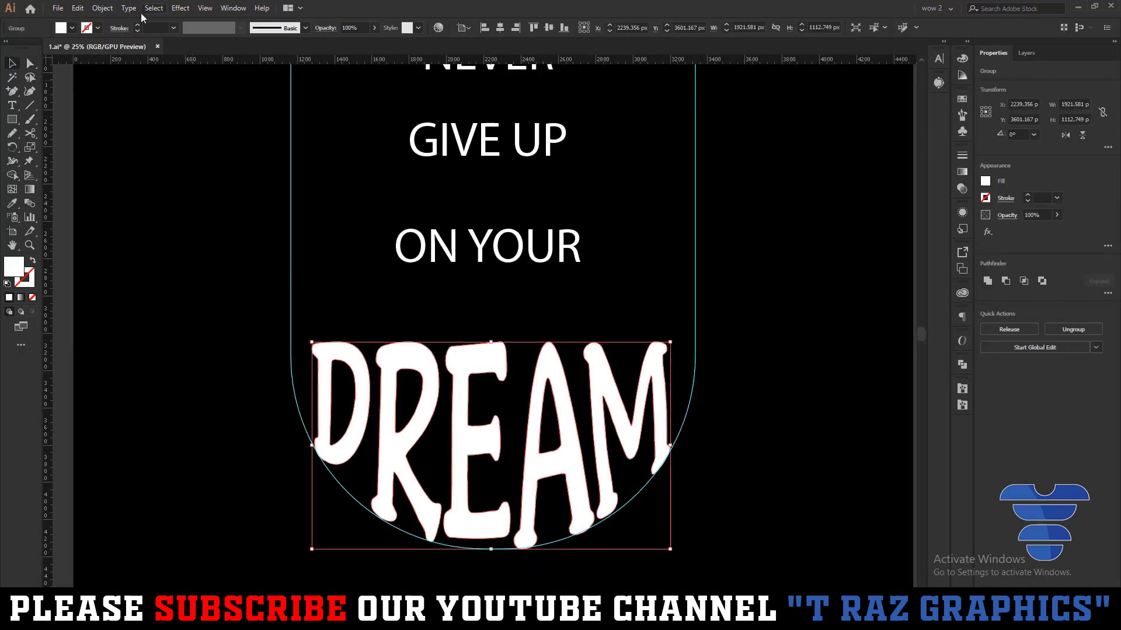
pyautogui.scroll(5, 149, 26)
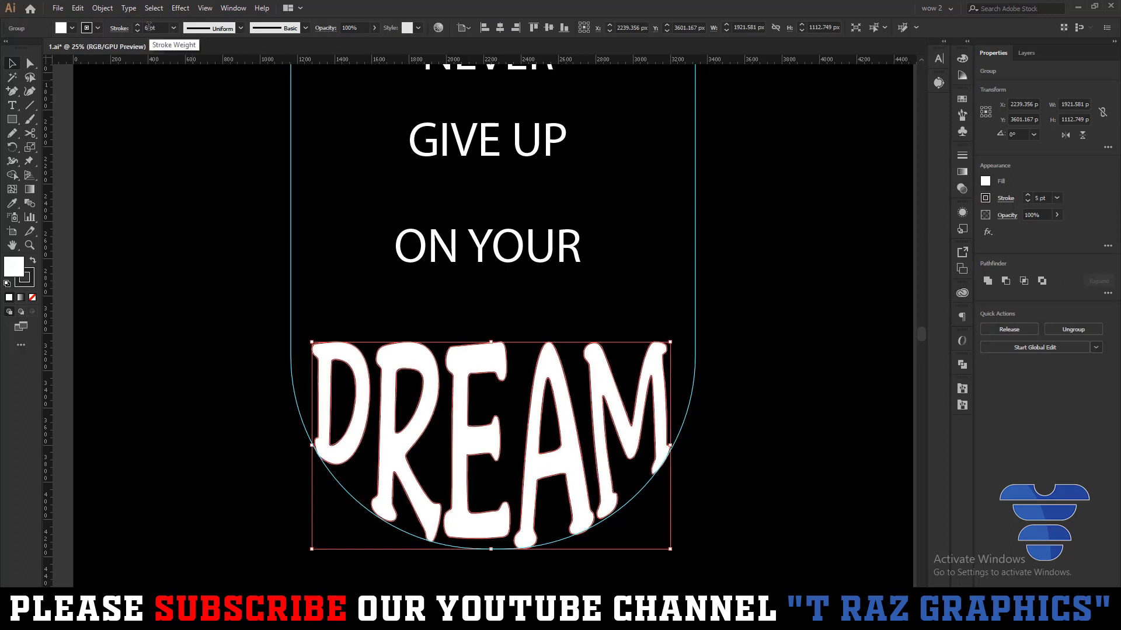
pyautogui.click(98, 28)
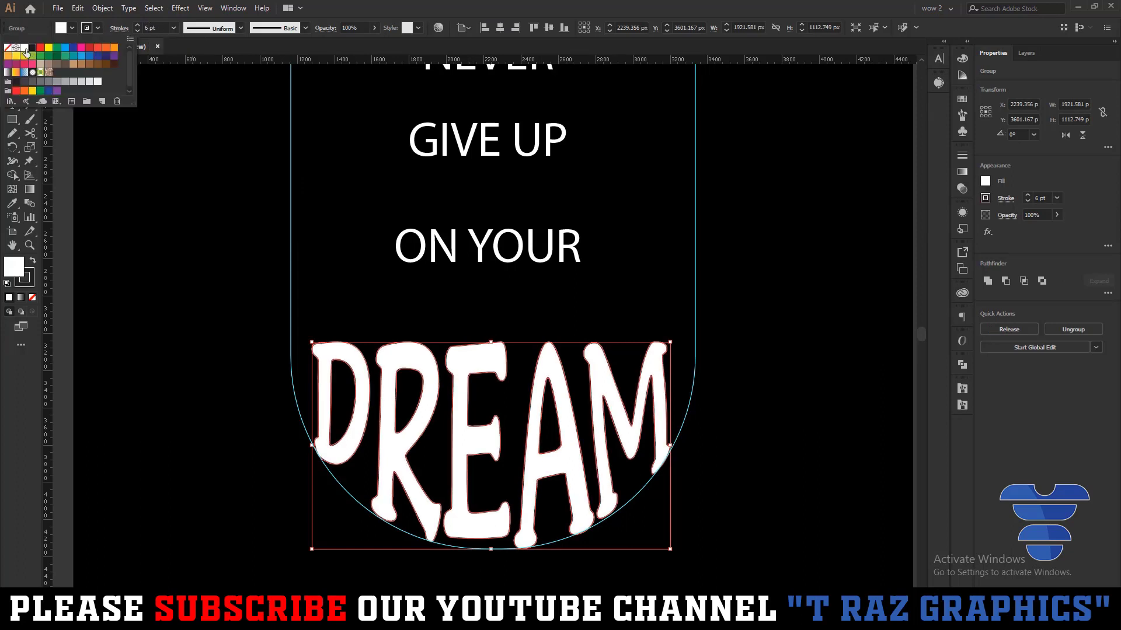
pyautogui.click(24, 48)
pyautogui.scroll(4, 153, 28)
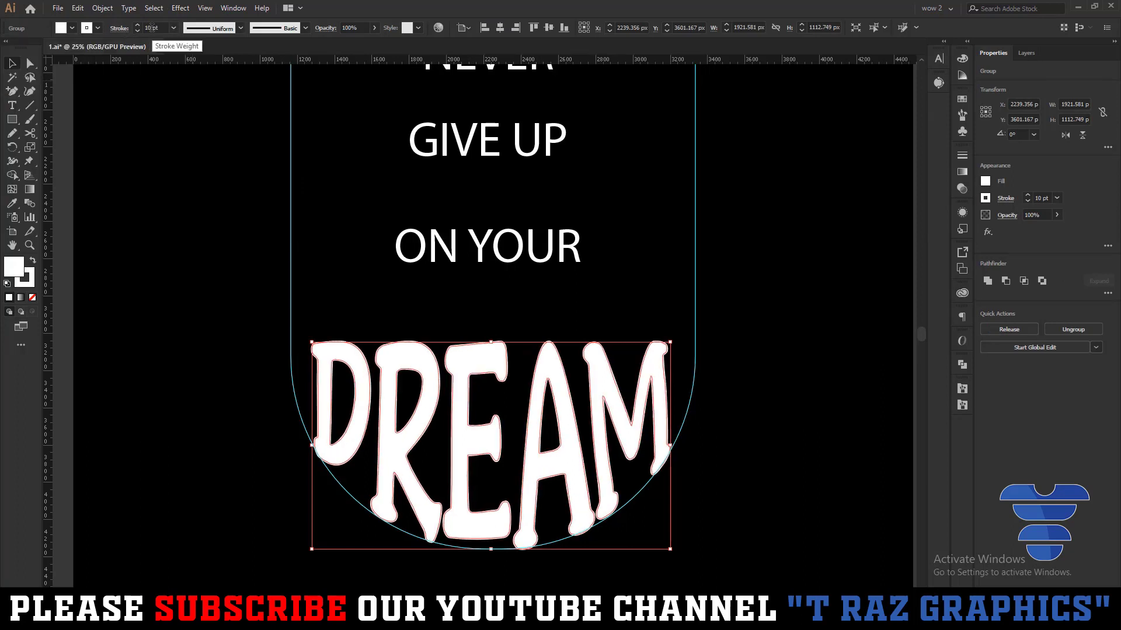
pyautogui.scroll(4, 152, 28)
pyautogui.scroll(3, 153, 27)
# Expand DREAM's fill and stroke into solid outlines with Object > Expand
pyautogui.click(140, 202)
pyautogui.hotkey('ctrl', '0')
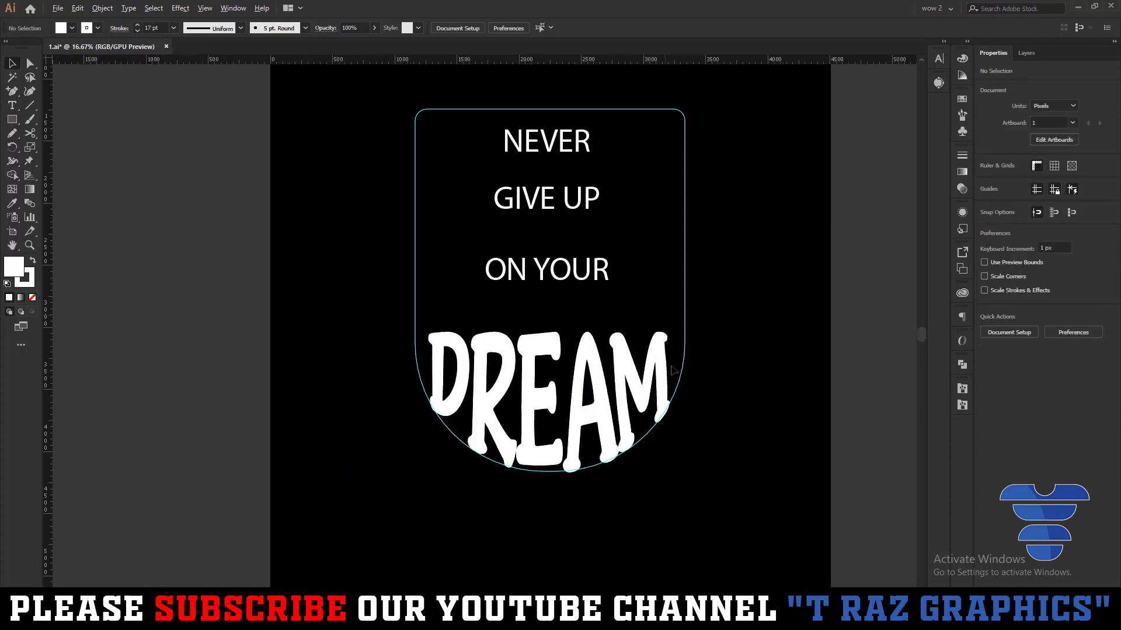
pyautogui.click(677, 435)
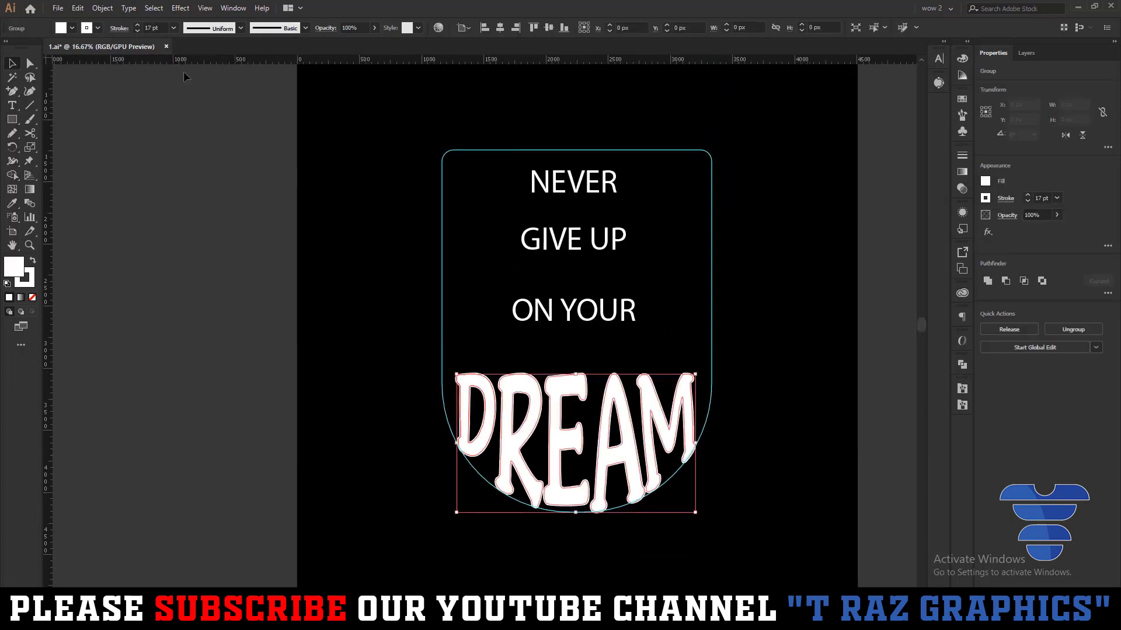
pyautogui.click(102, 8)
pyautogui.click(120, 132)
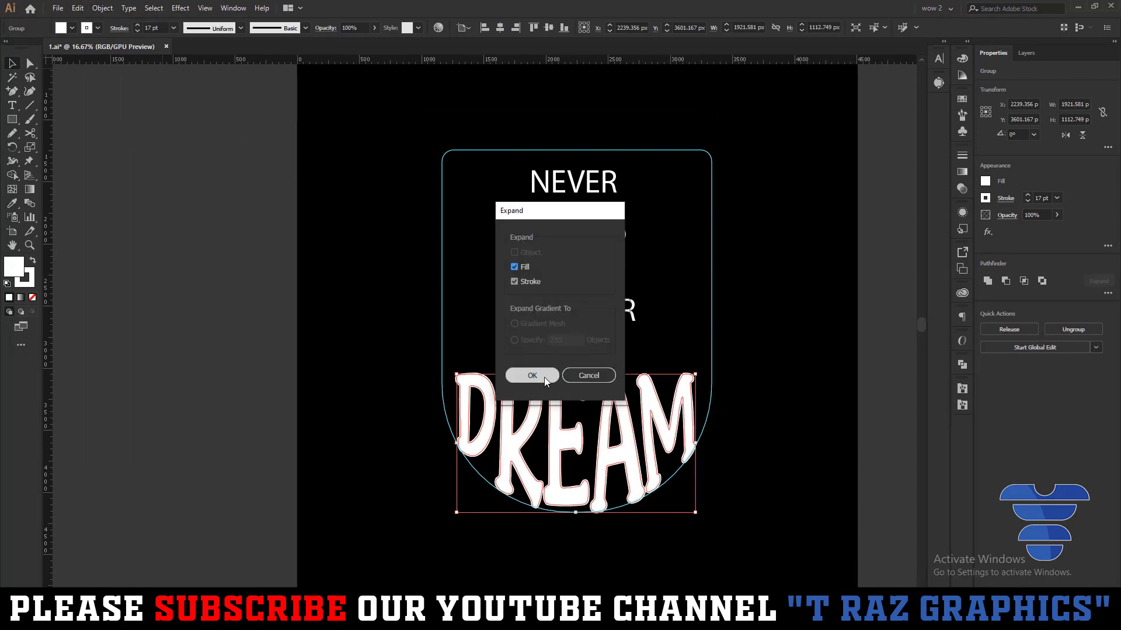
pyautogui.click(544, 377)
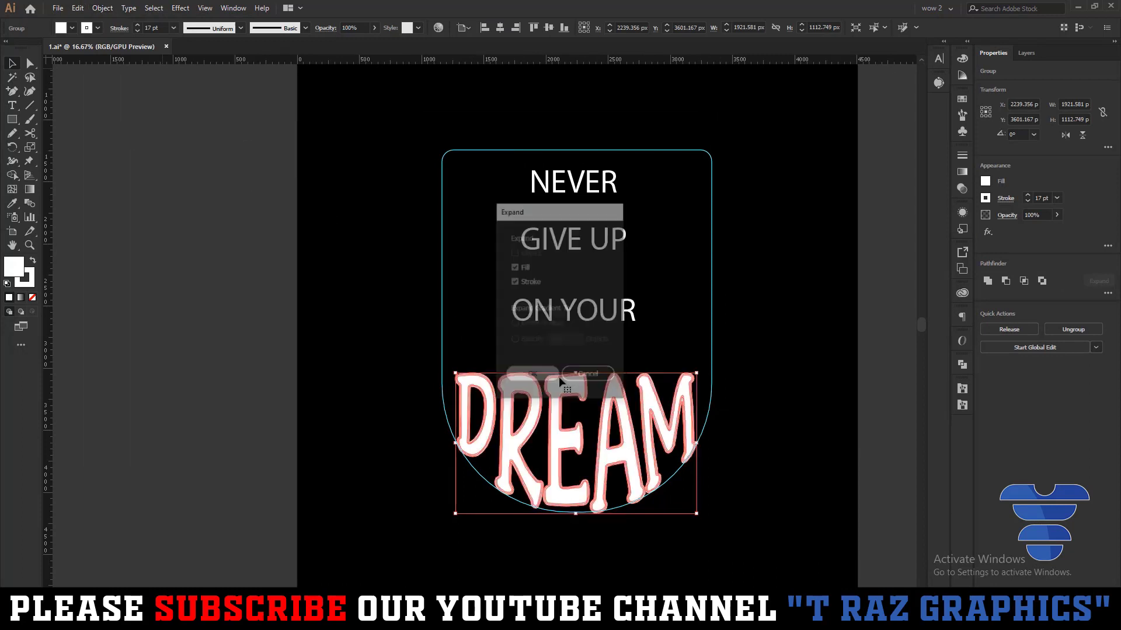
# Merge the DREAM letters into one shape and reselect it
pyautogui.click(986, 280)
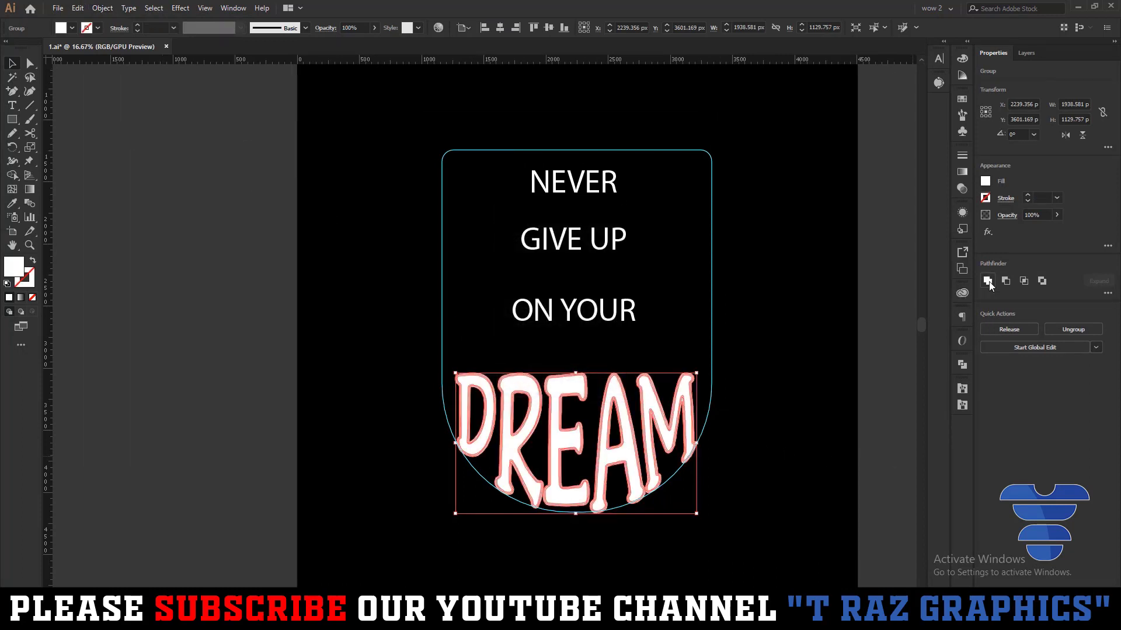
pyautogui.hotkey('ctrl', 'shift', 'a')
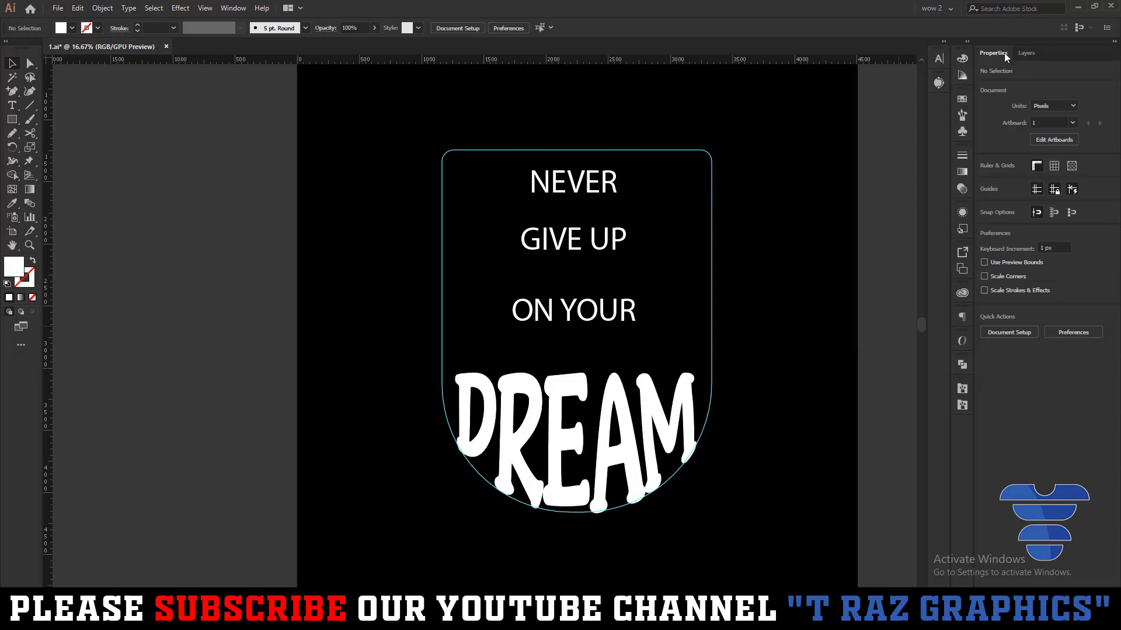
pyautogui.click(662, 417)
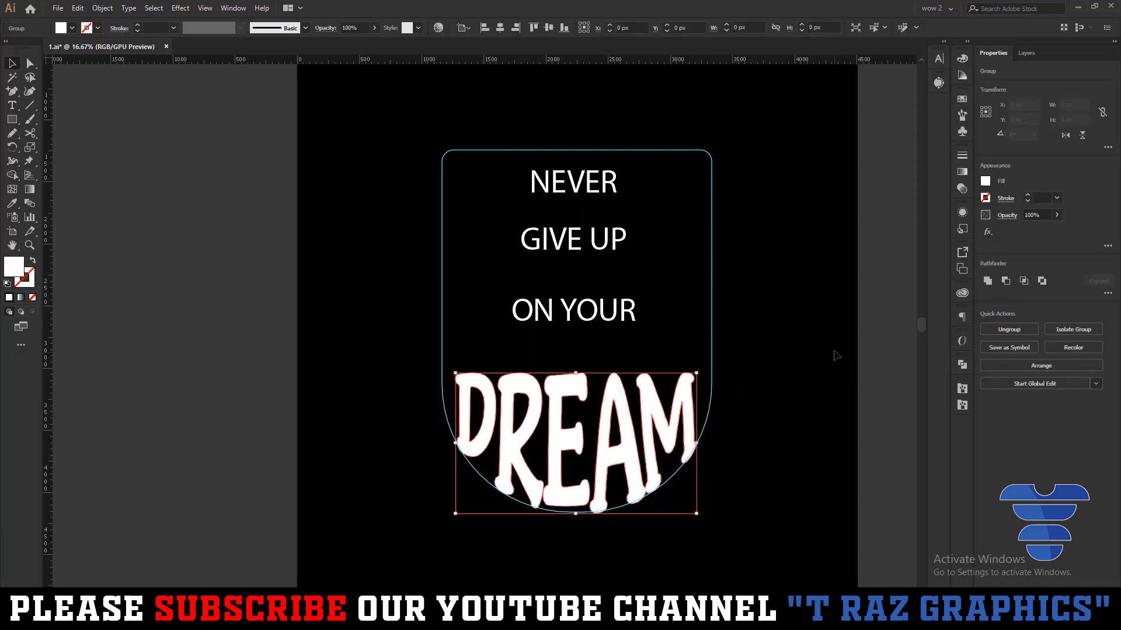
pyautogui.click(732, 503)
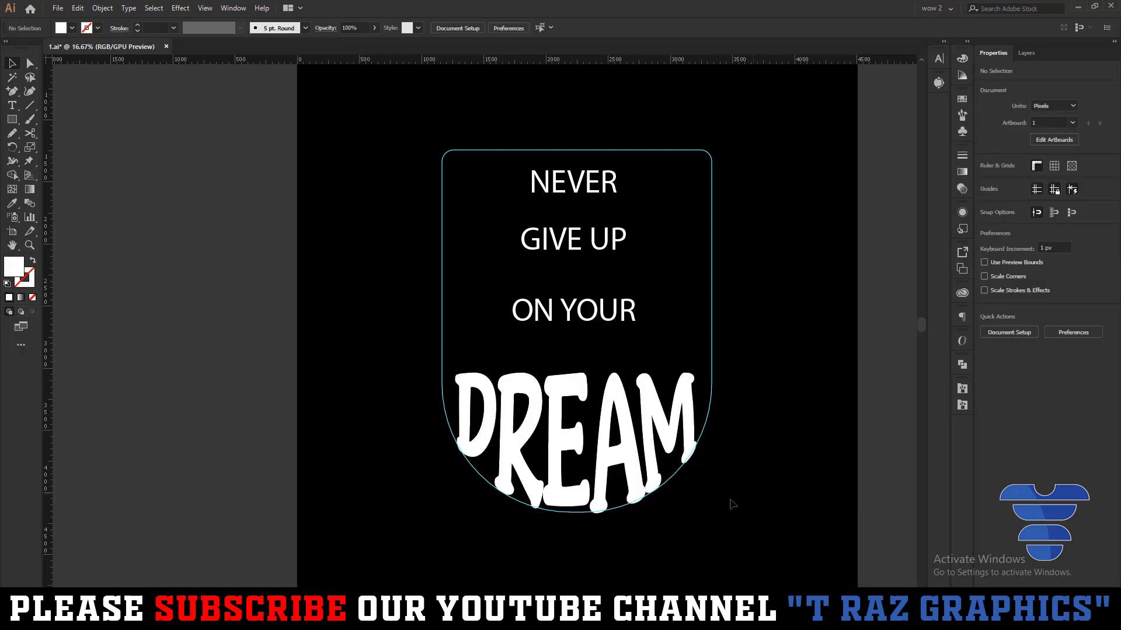
pyautogui.click(639, 420)
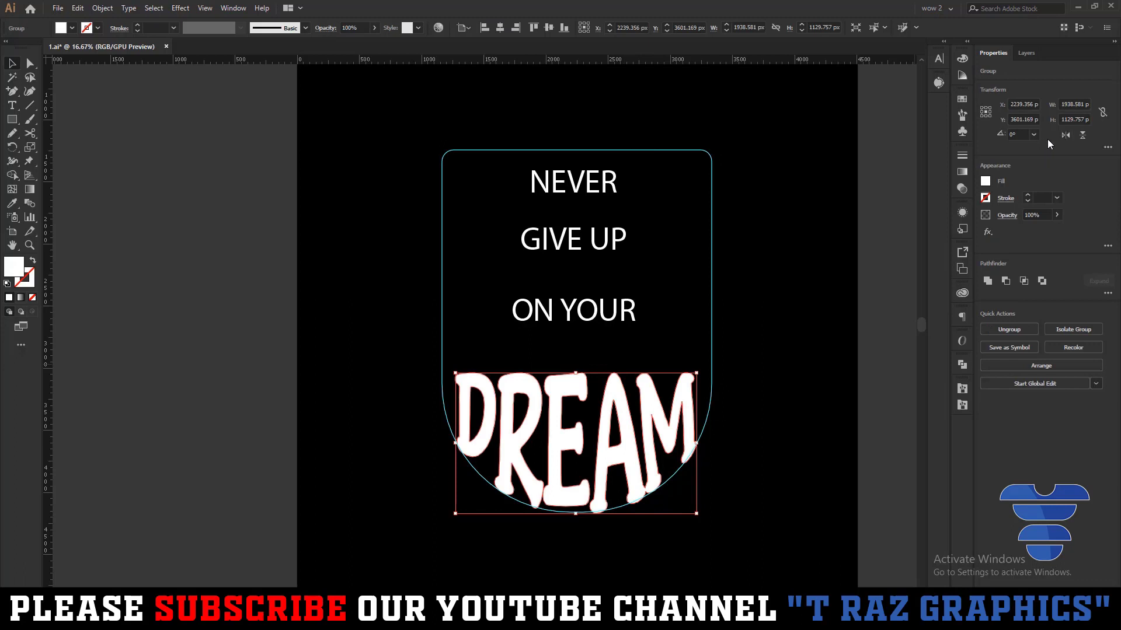
# Mirror DREAM horizontally, then undo the flip
pyautogui.click(1062, 134)
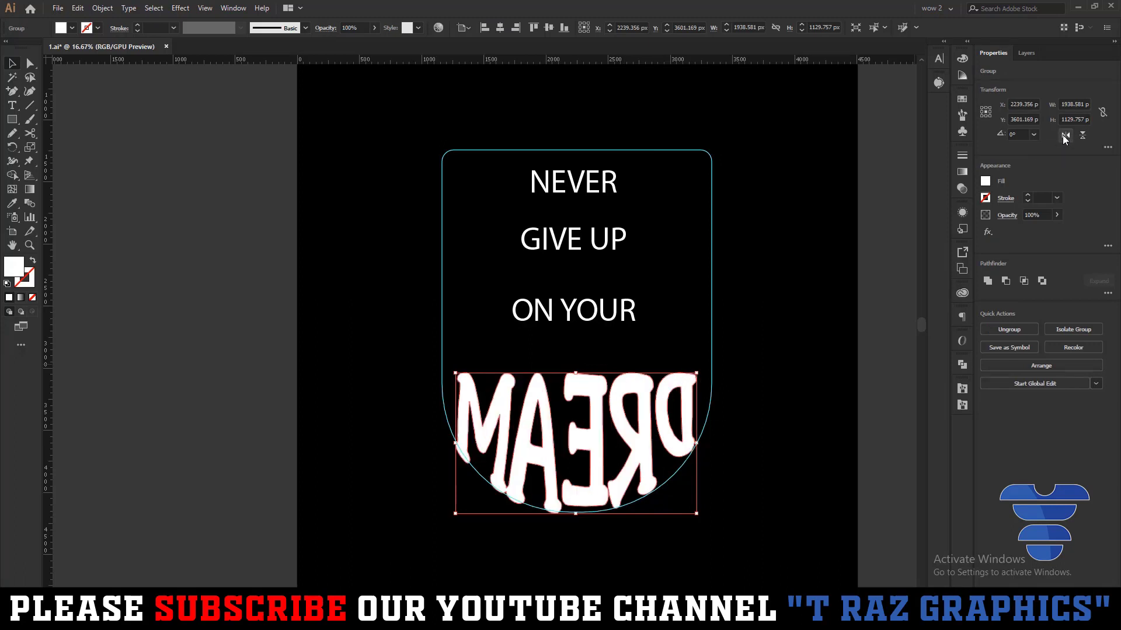
pyautogui.hotkey('ctrl', 'z')
pyautogui.click(805, 475)
pyautogui.moveTo(806, 475); pyautogui.dragTo(726, 401)
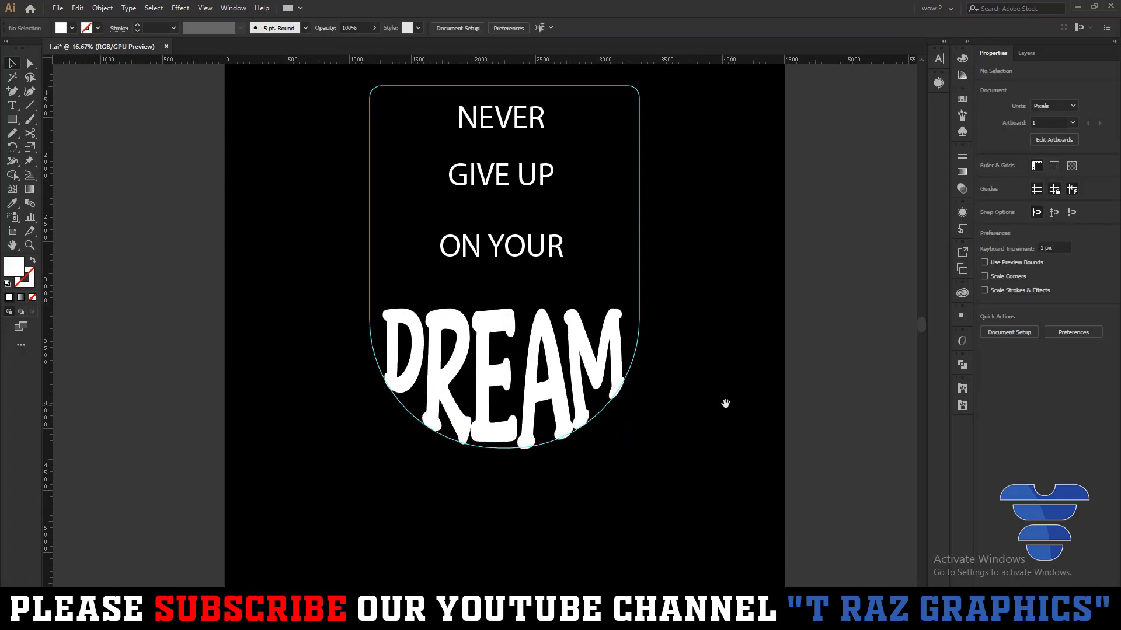
# Open the Rotate options for DREAM and cancel without rotating
pyautogui.click(607, 364)
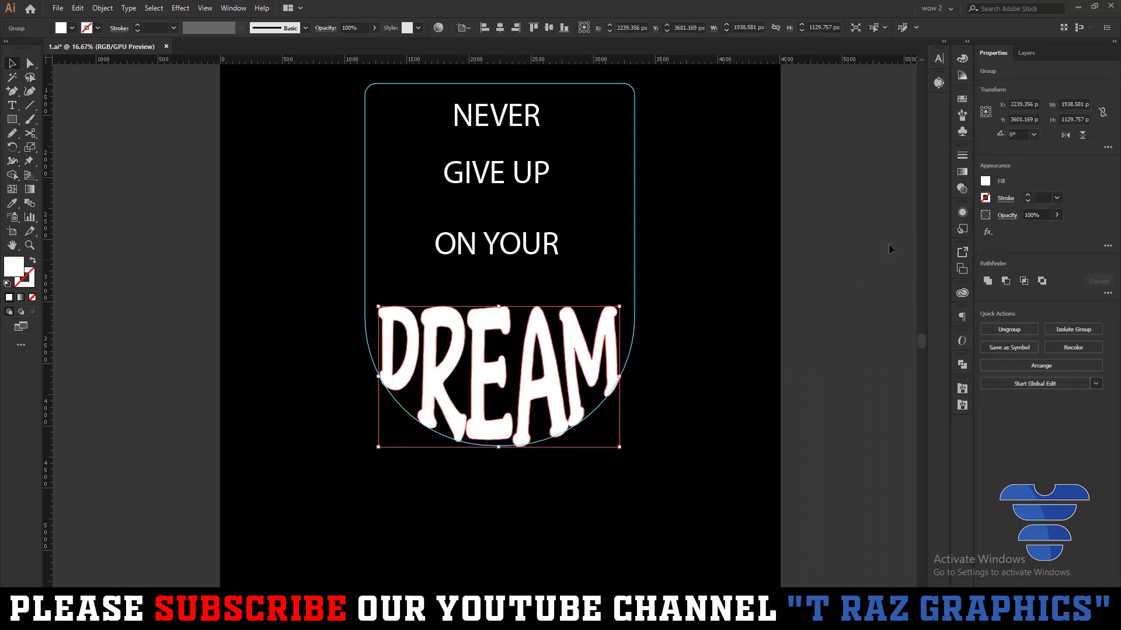
pyautogui.rightClick(717, 267)
pyautogui.moveTo(770, 377)
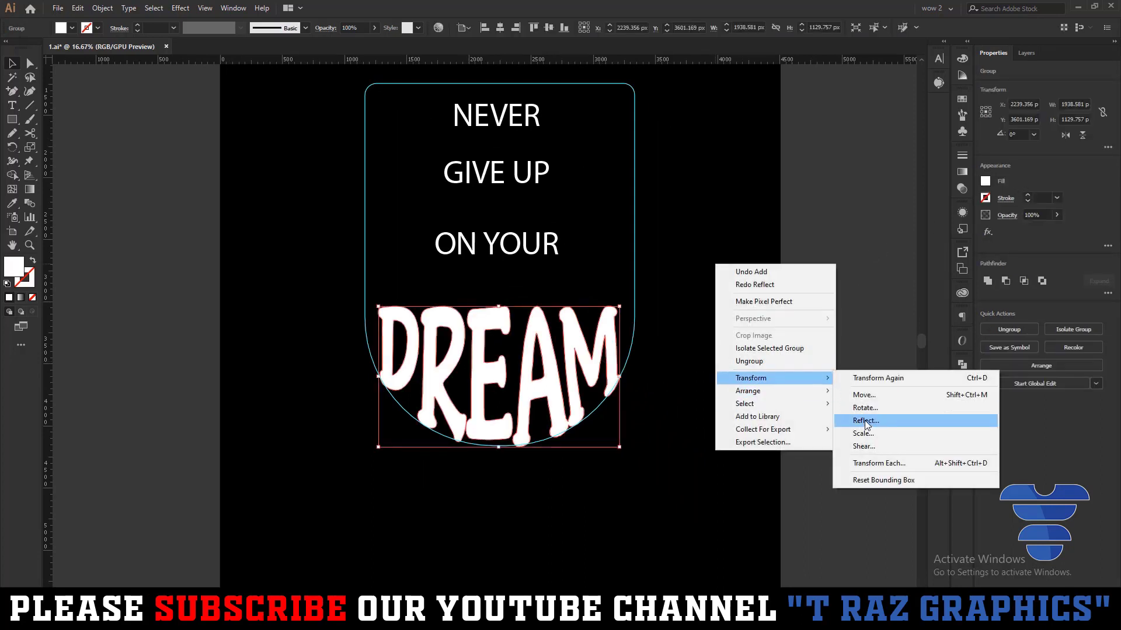
pyautogui.click(865, 408)
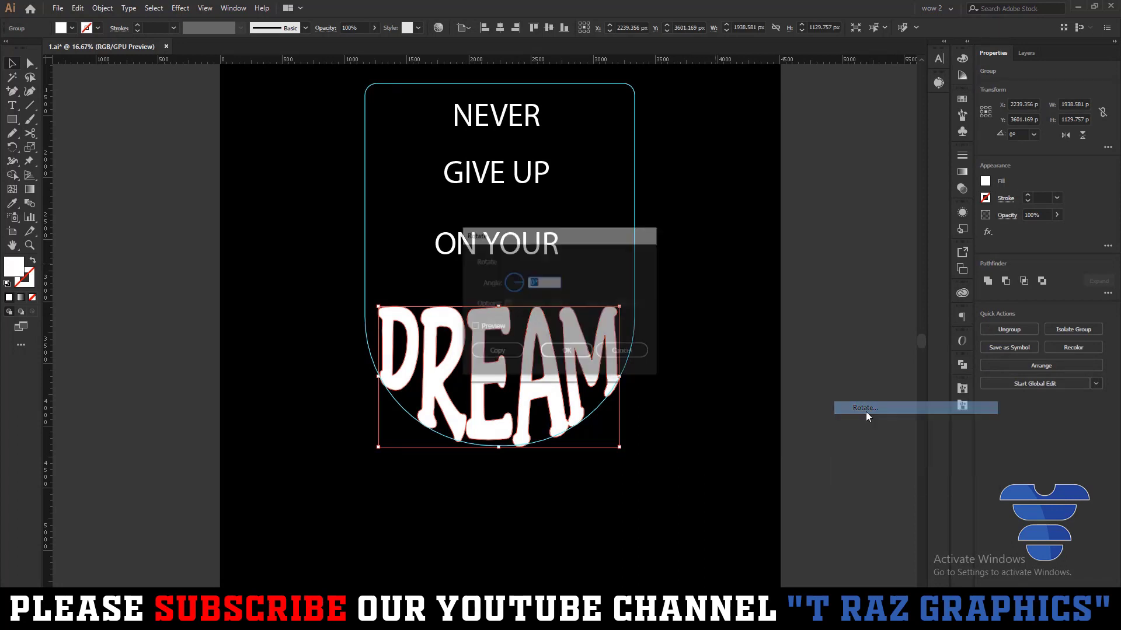
pyautogui.click(631, 355)
# Preview and apply a Reflect on DREAM, then undo it
pyautogui.rightClick(632, 351)
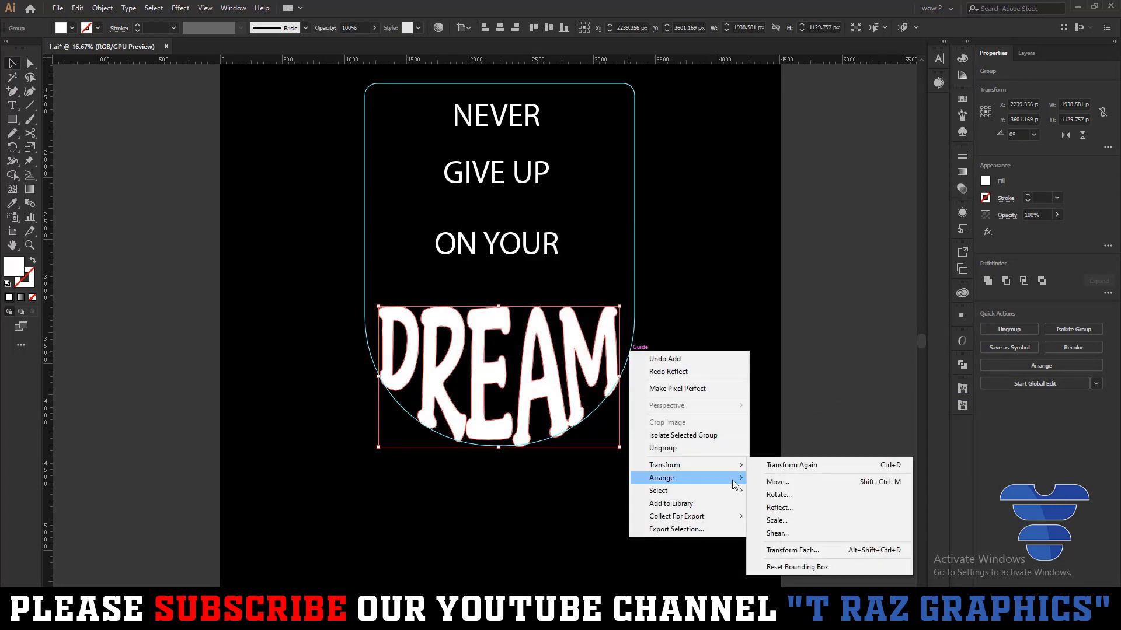
pyautogui.click(790, 506)
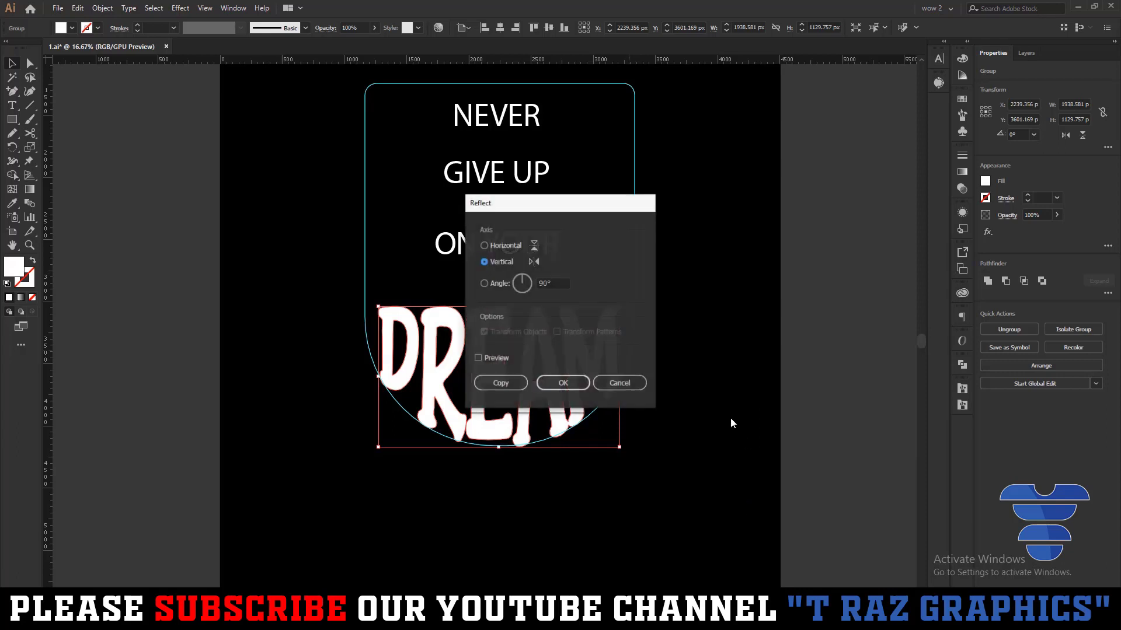
pyautogui.moveTo(580, 203); pyautogui.dragTo(784, 203)
pyautogui.click(682, 357)
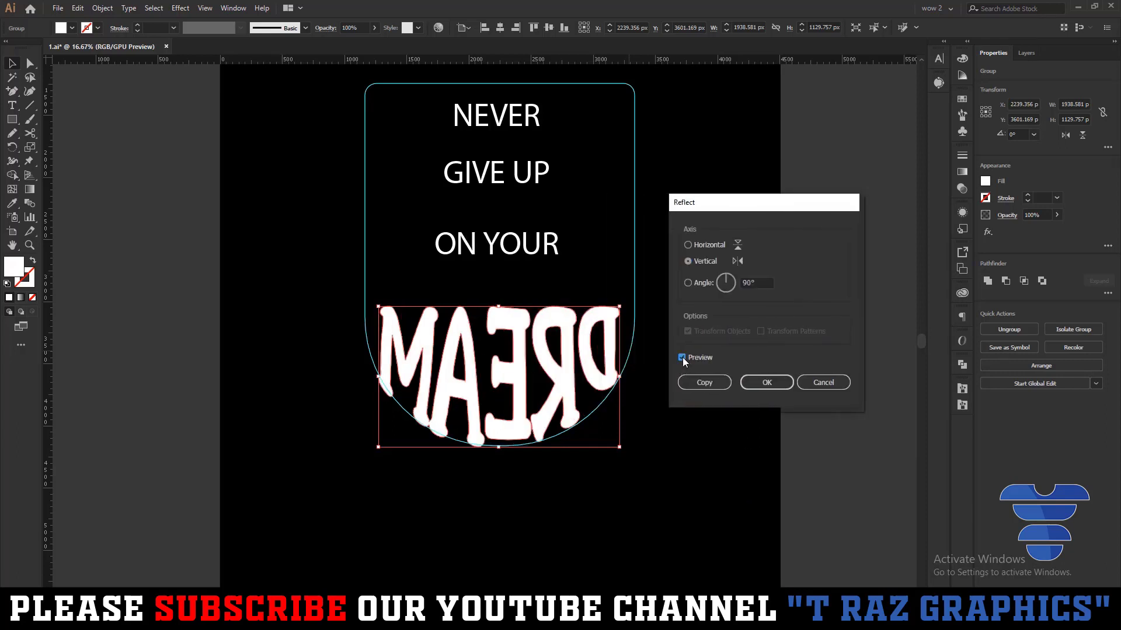
pyautogui.click(765, 383)
pyautogui.hotkey('ctrl', 'z')
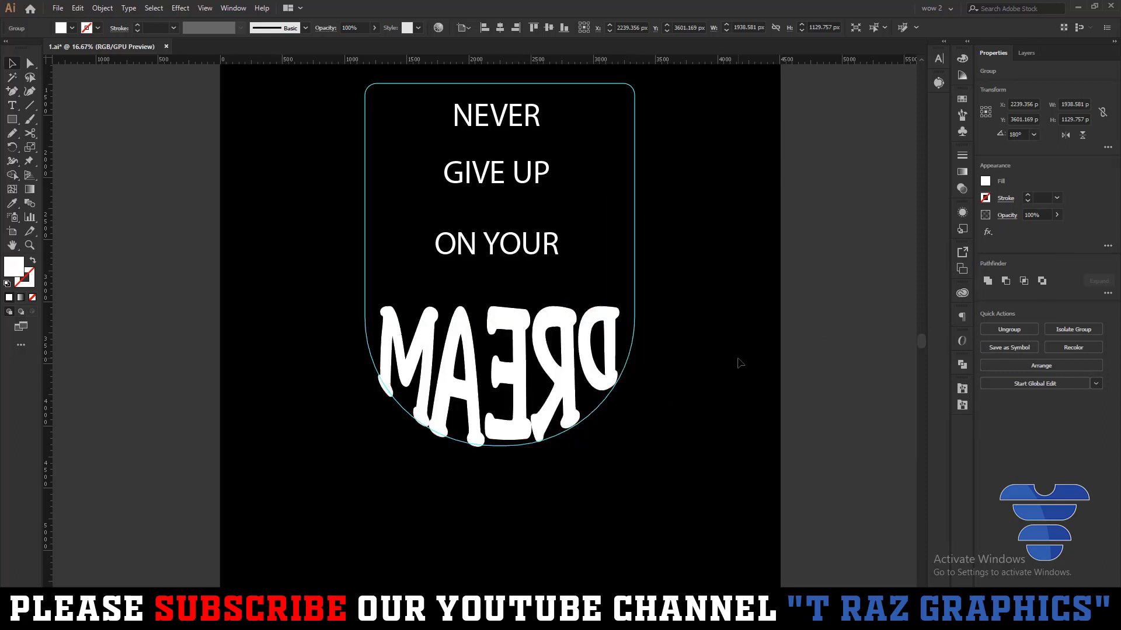
# Flip DREAM vertically and horizontally, then undo both flips
pyautogui.click(1082, 137)
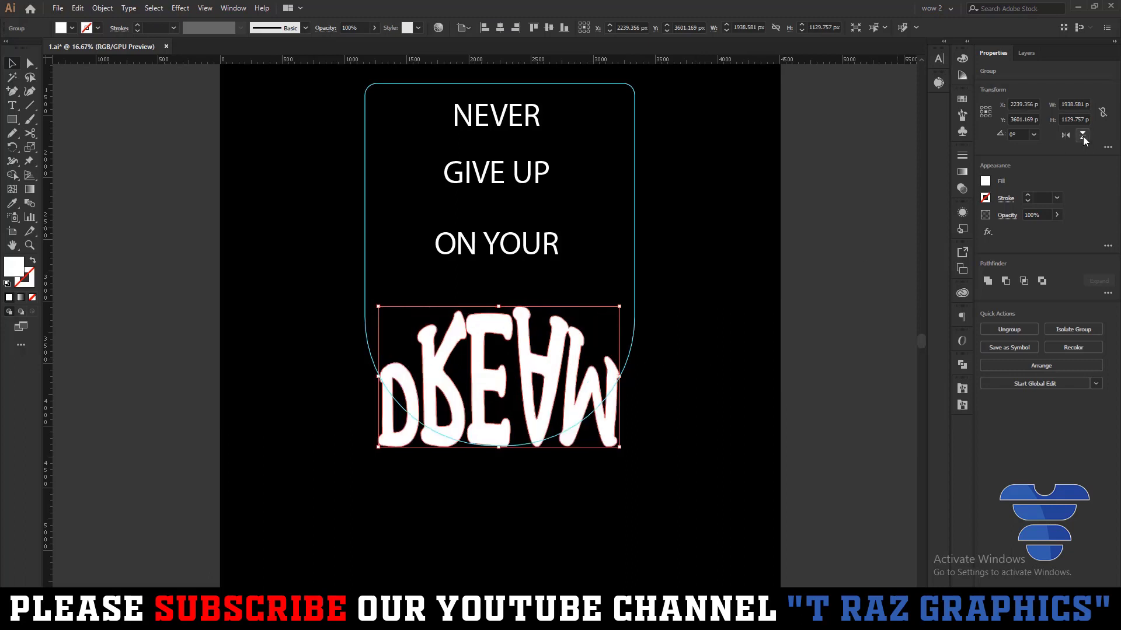
pyautogui.click(1070, 138)
pyautogui.click(864, 297)
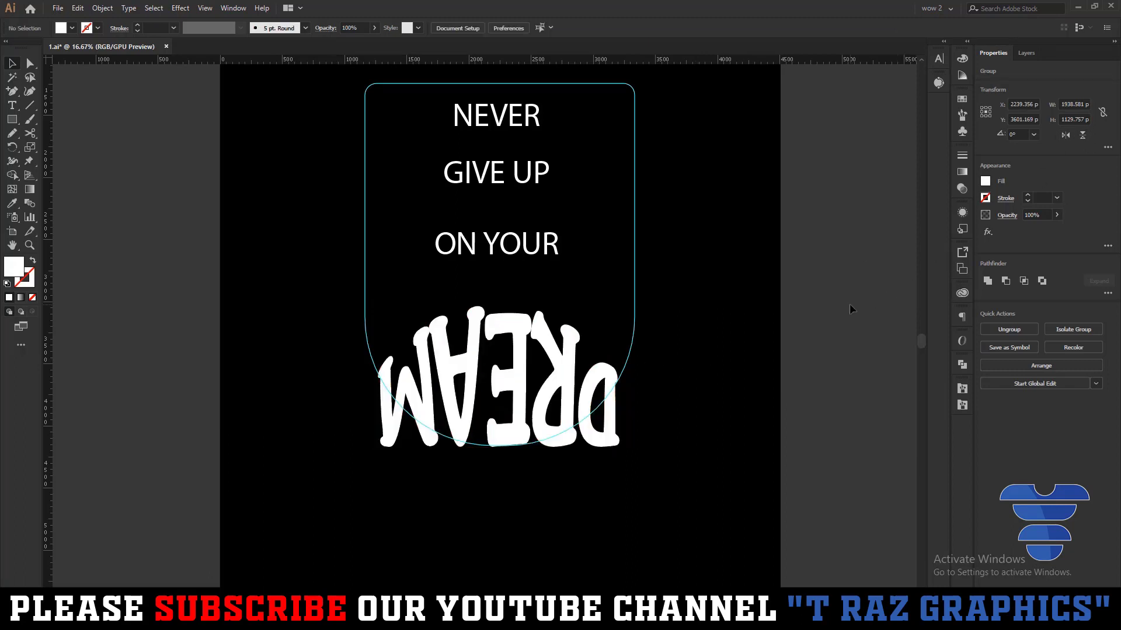
pyautogui.hotkey('ctrl', 'z')
pyautogui.hotkey('ctrl', 'z')
pyautogui.hotkey('ctrl', 'z')
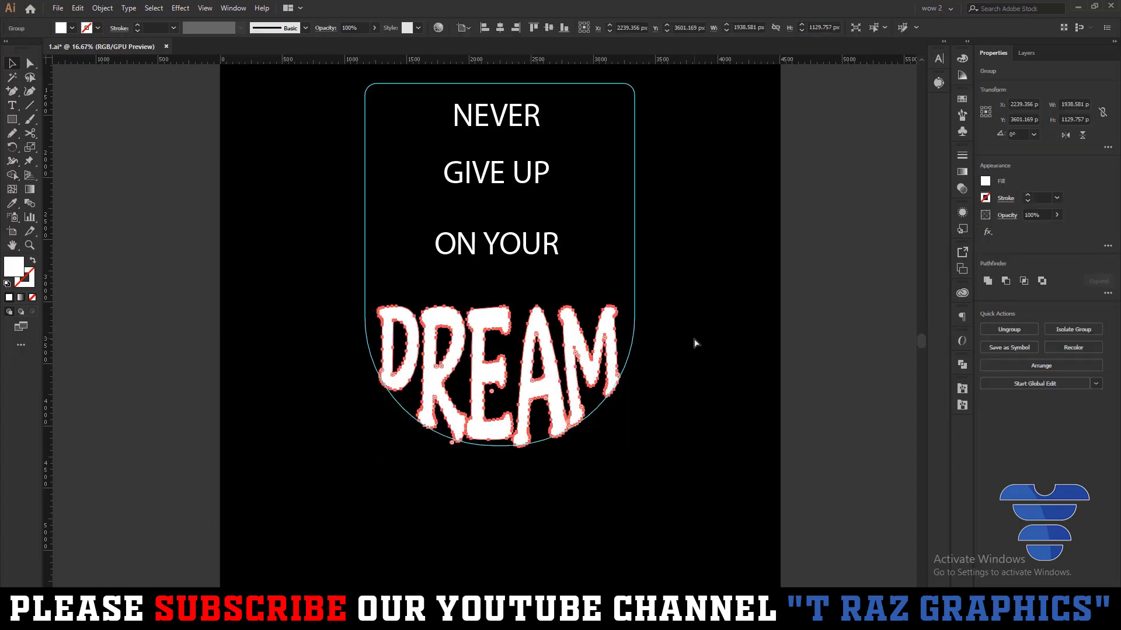
pyautogui.hotkey('ctrl', 'z')
pyautogui.moveTo(656, 296); pyautogui.dragTo(634, 376)
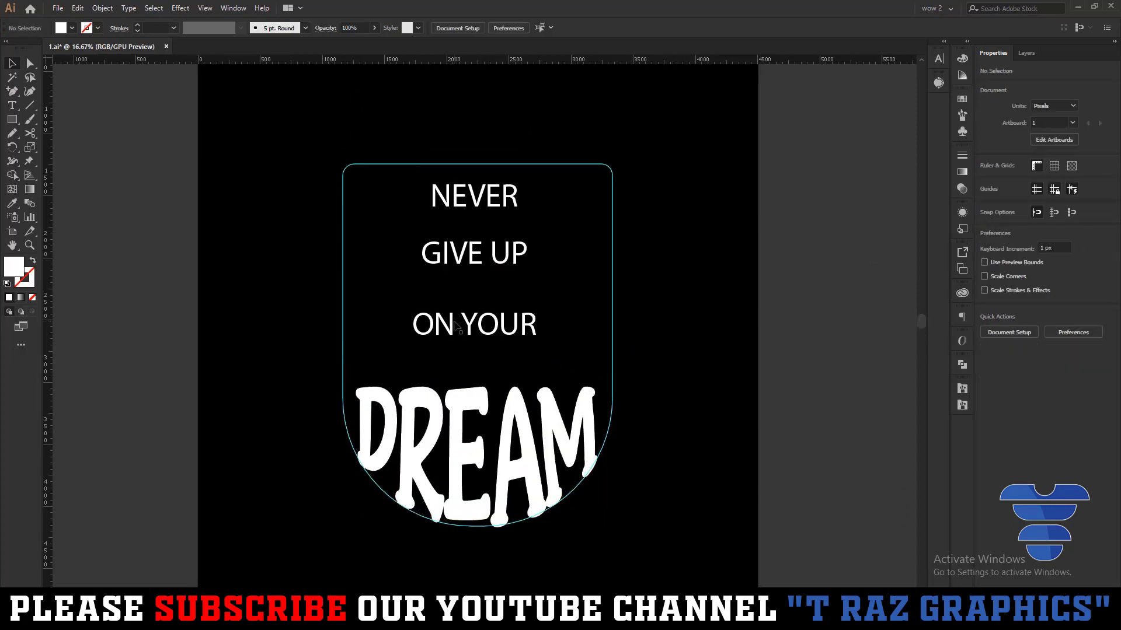
# Move GIVE UP lower, scale it larger from its centre, then drag it beside the badge
pyautogui.click(474, 327)
pyautogui.hotkey('ctrl', '=')
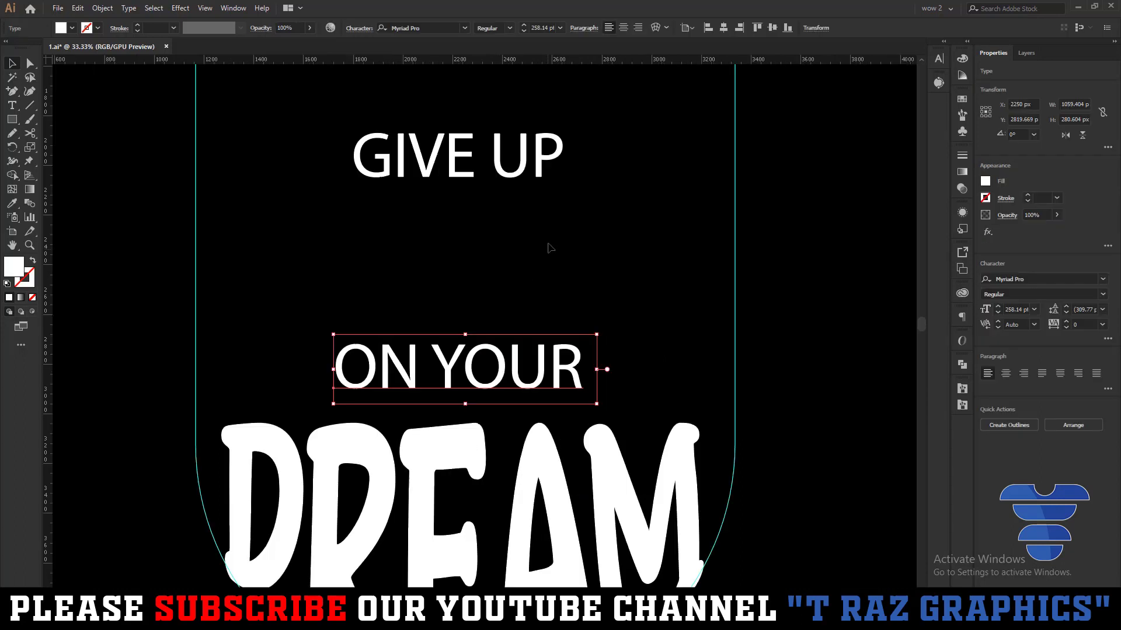
pyautogui.scroll(3, 470, 350)
pyautogui.moveTo(470, 274); pyautogui.dragTo(469, 320)
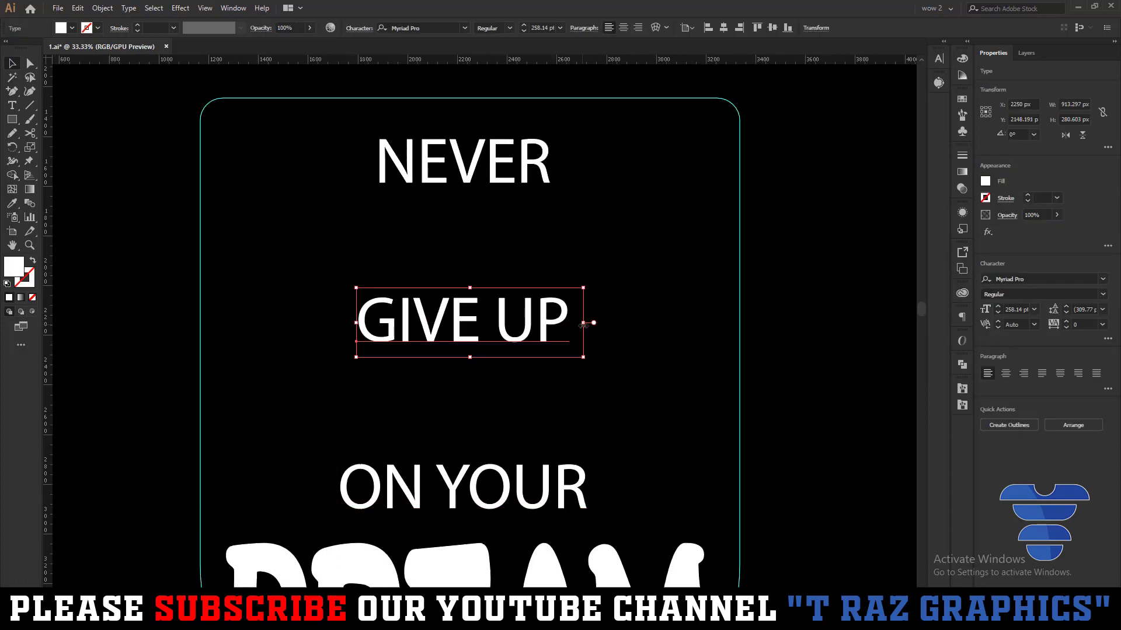
pyautogui.moveTo(588, 321)
pyautogui.mouseDown()
pyautogui.moveTo(653, 322)
pyautogui.moveTo(609, 344)
pyautogui.moveTo(554, 335)
pyautogui.mouseUp()
pyautogui.scroll(-2, 555, 336)
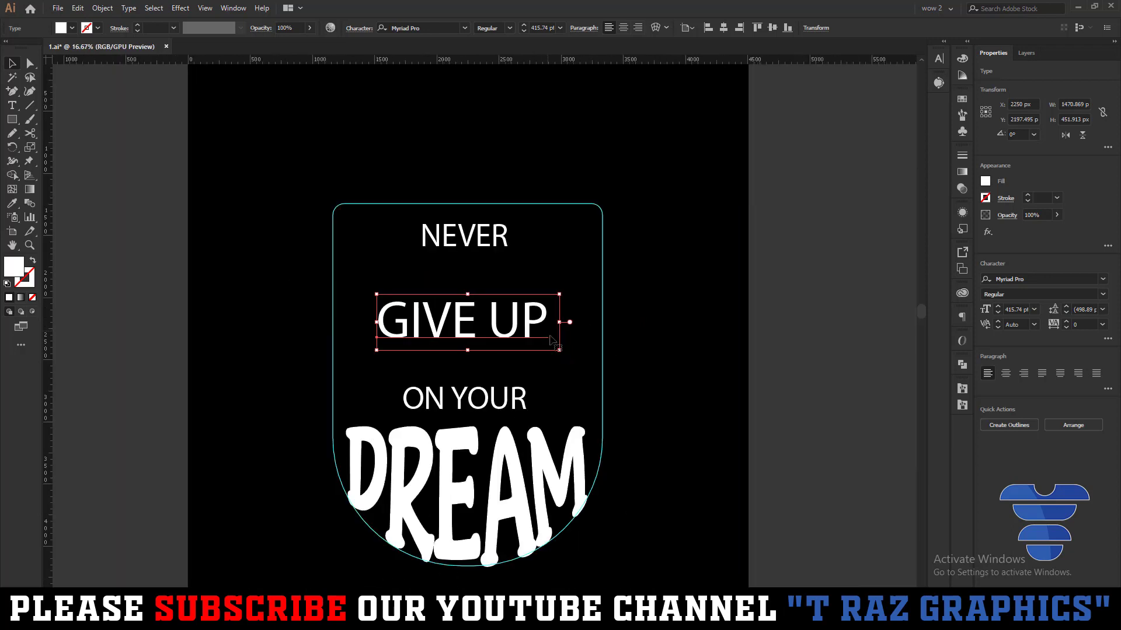
pyautogui.click(699, 339)
pyautogui.moveTo(523, 317)
pyautogui.mouseDown()
pyautogui.moveTo(753, 259)
pyautogui.moveTo(760, 245)
pyautogui.mouseUp()
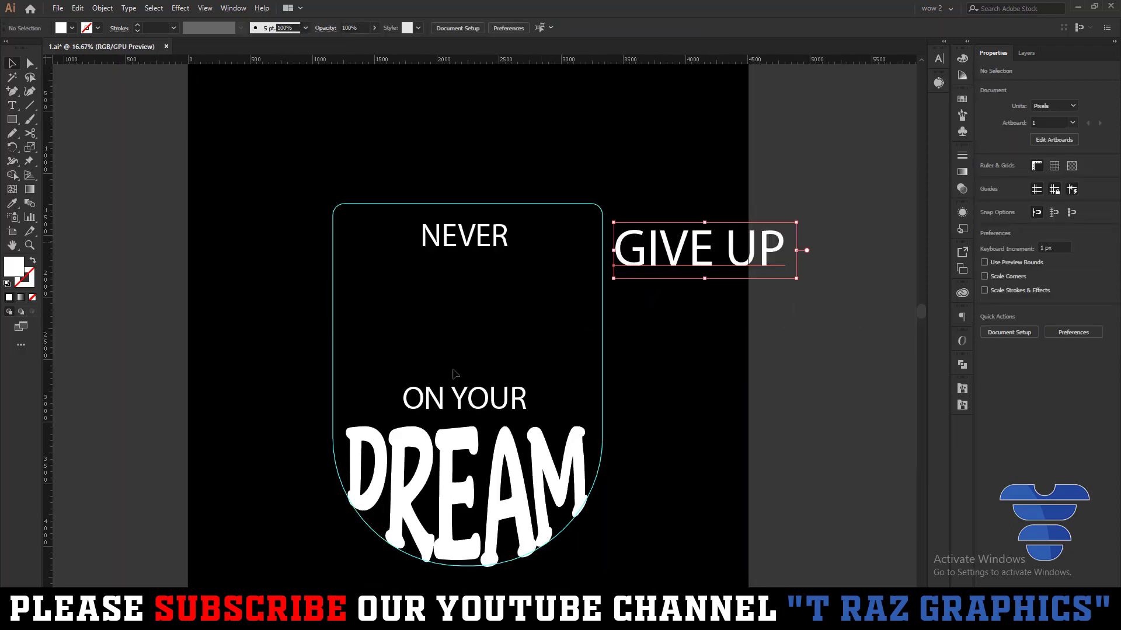
pyautogui.click(556, 373)
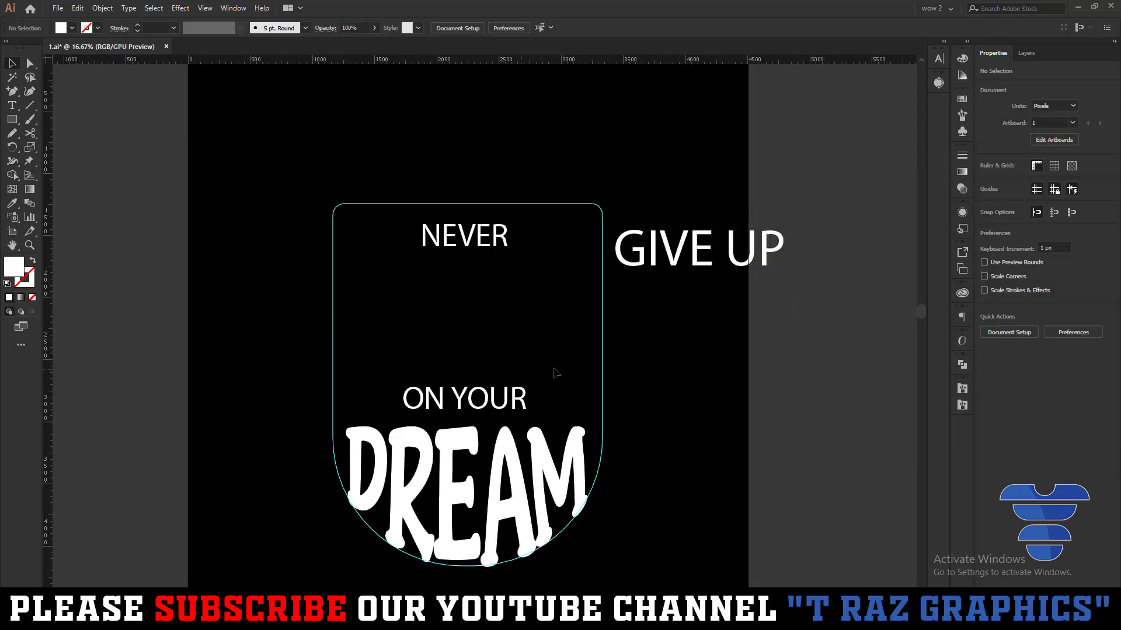
# Choose a ribbon brush, set the fill to none, and try some test brush strokes
pyautogui.click(960, 116)
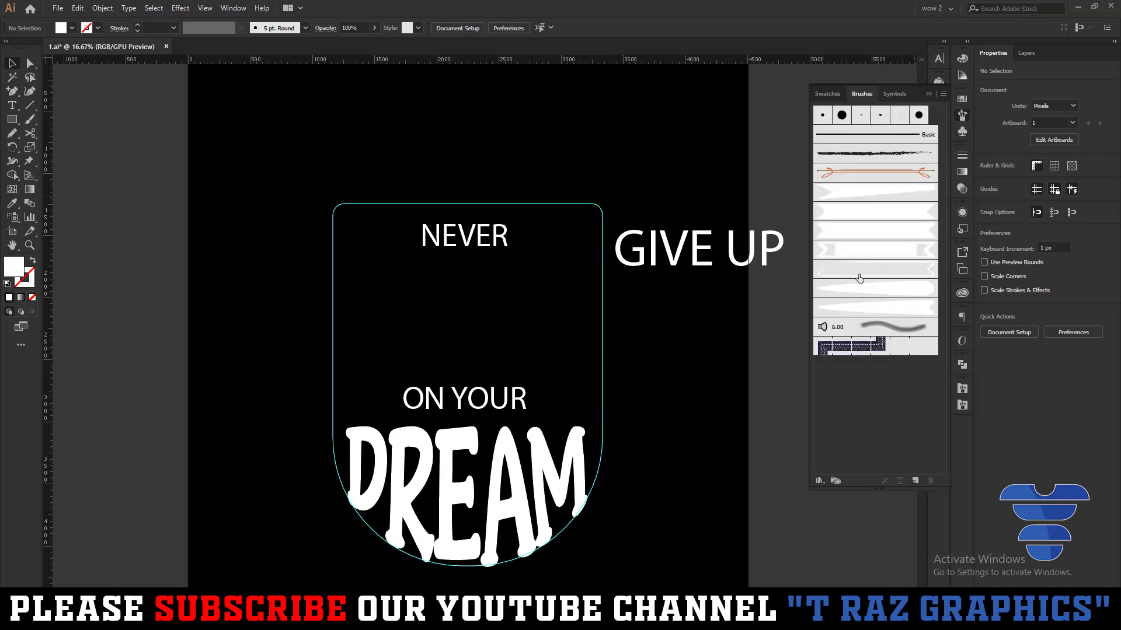
pyautogui.click(884, 277)
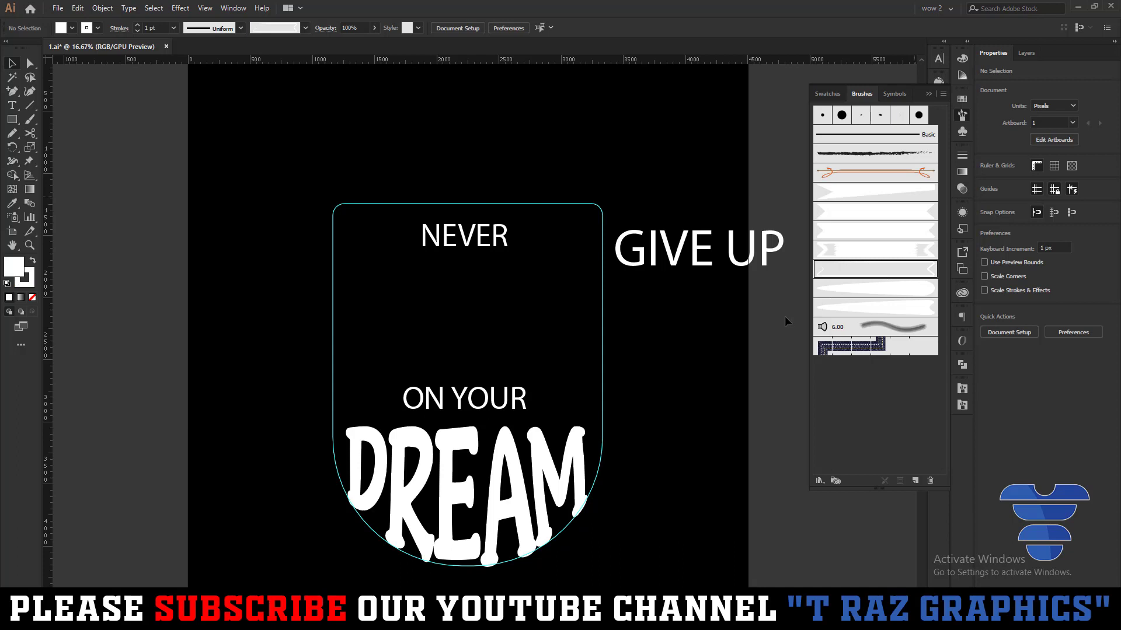
pyautogui.press('b')
pyautogui.moveTo(167, 266); pyautogui.dragTo(238, 196)
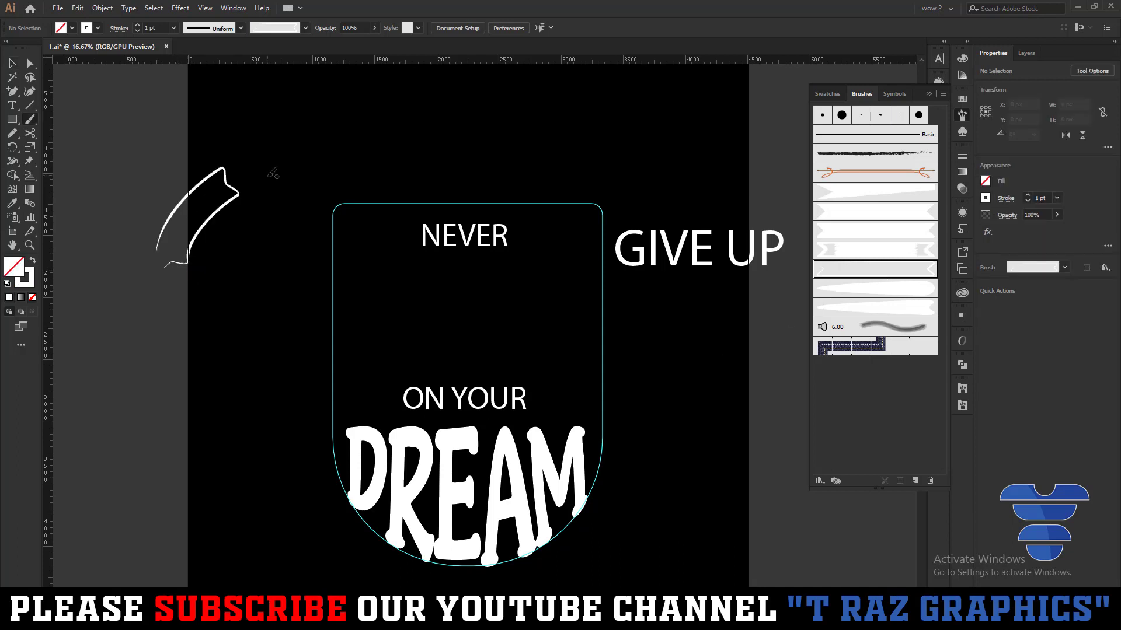
pyautogui.hotkey('ctrl', 'z')
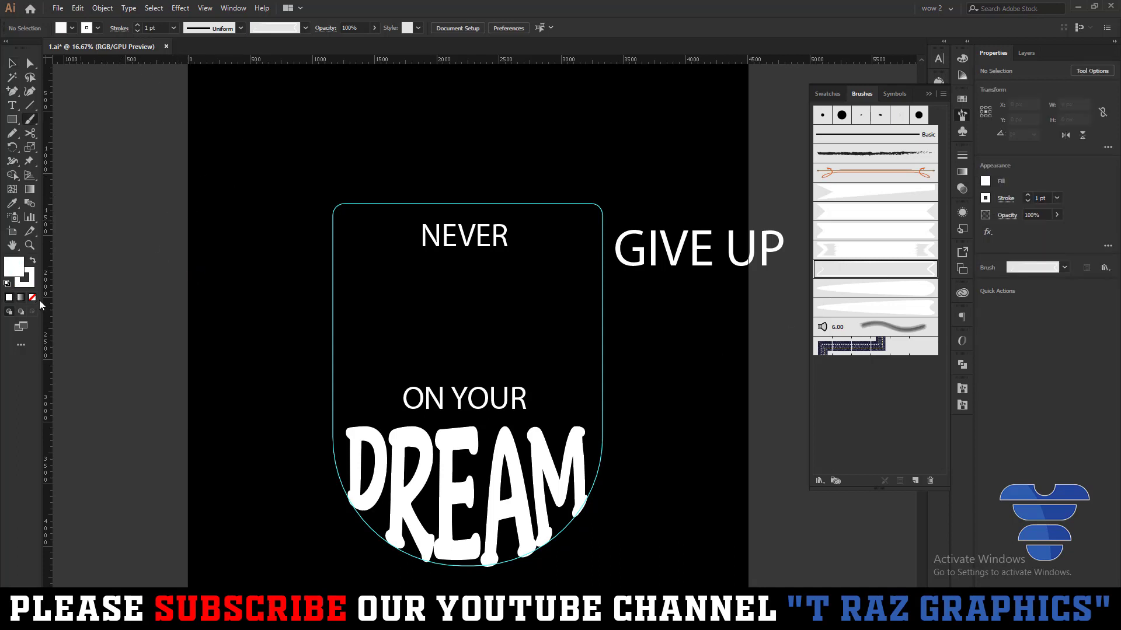
pyautogui.click(32, 298)
pyautogui.moveTo(96, 315); pyautogui.dragTo(289, 225)
pyautogui.hotkey('ctrl', 'z')
pyautogui.scroll(1, 342, 284)
pyautogui.scroll(-1, 271, 301)
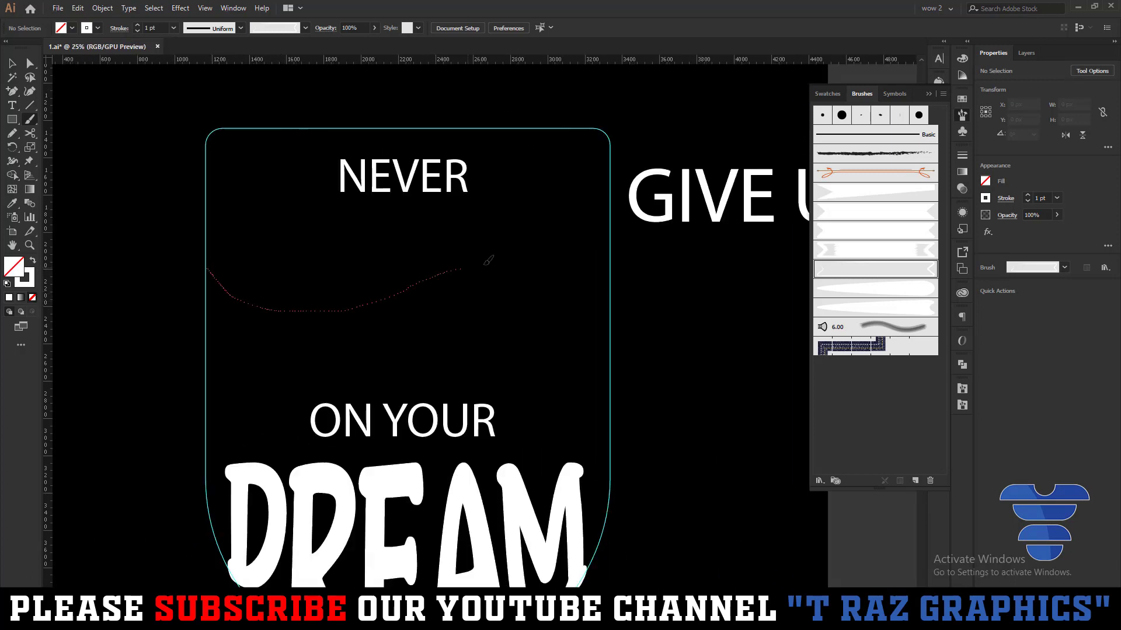
# Paint a wavy ribbon across the badge, adjust its width and stroke weight, then delete it
pyautogui.moveTo(600, 316); pyautogui.dragTo(610, 352)
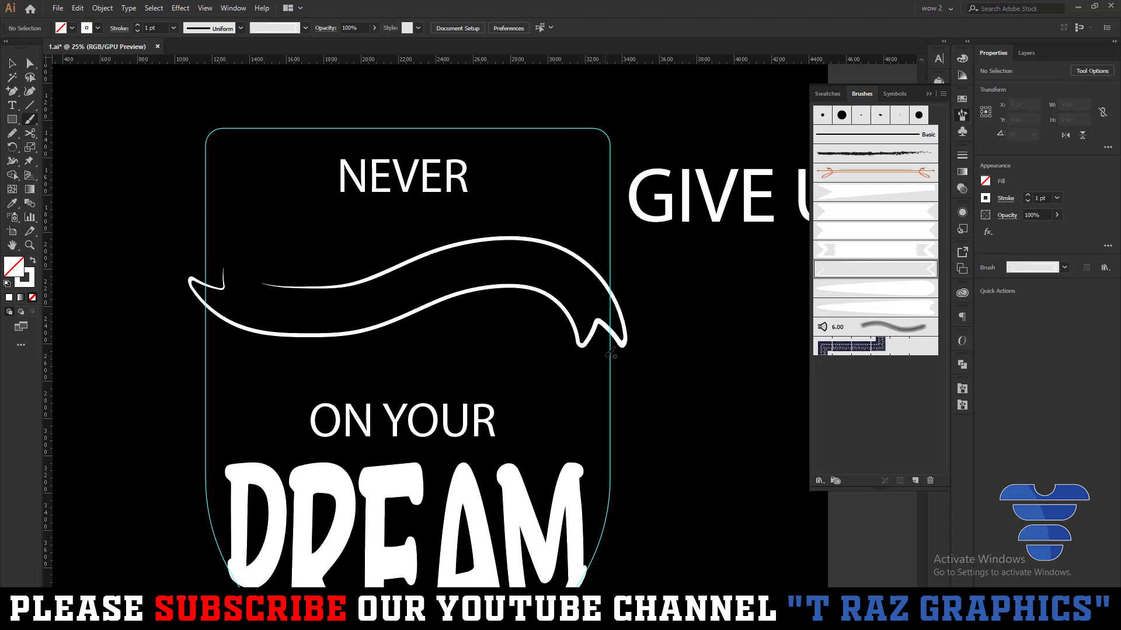
pyautogui.press('v')
pyautogui.click(596, 339)
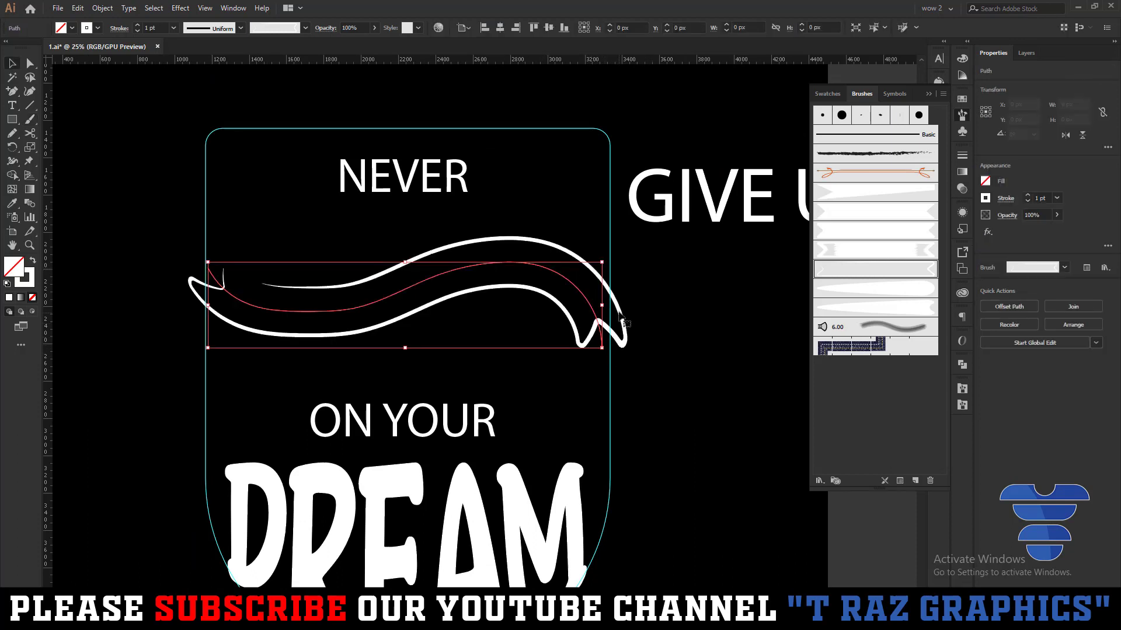
pyautogui.moveTo(601, 304); pyautogui.dragTo(593, 304)
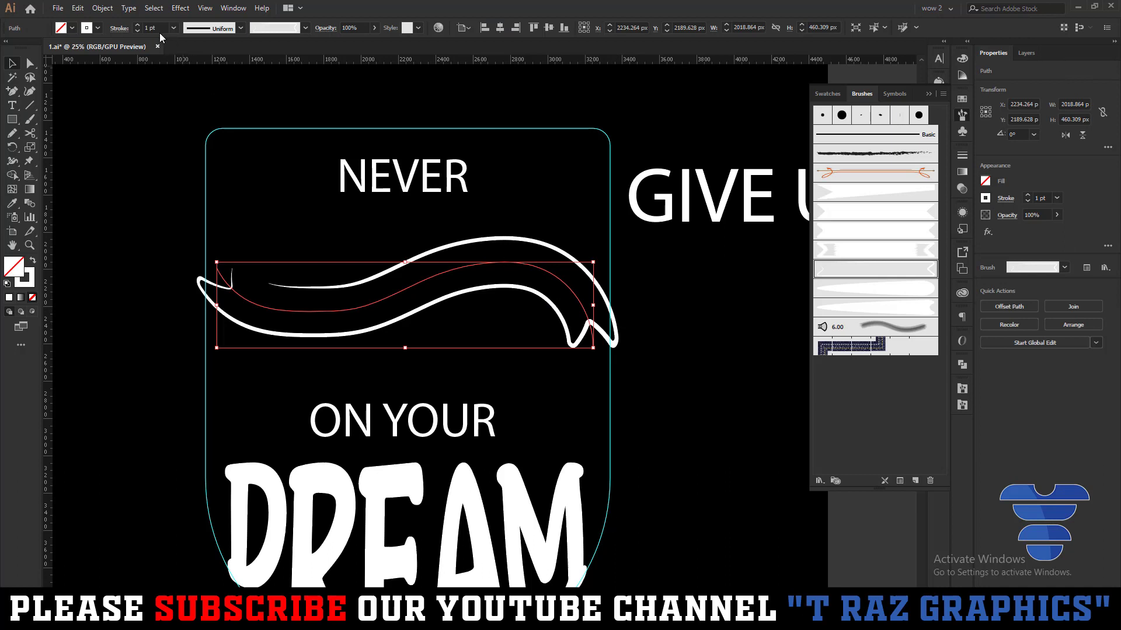
pyautogui.press('Up')
pyautogui.press('Up')
pyautogui.press('Down')
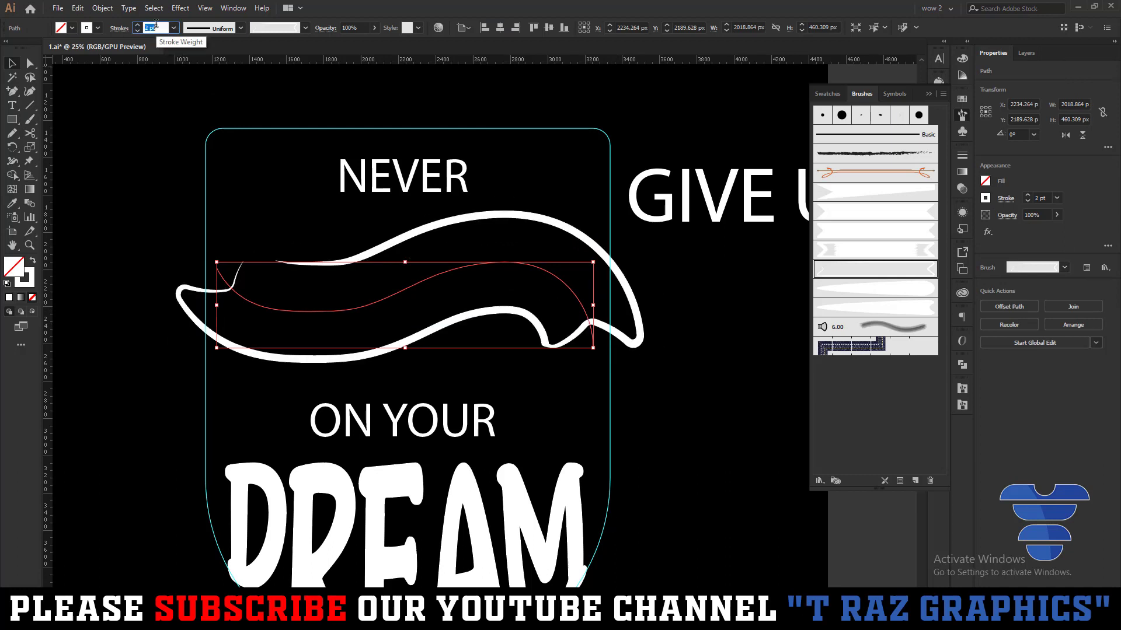
pyautogui.press('Down')
pyautogui.moveTo(591, 306); pyautogui.dragTo(601, 305)
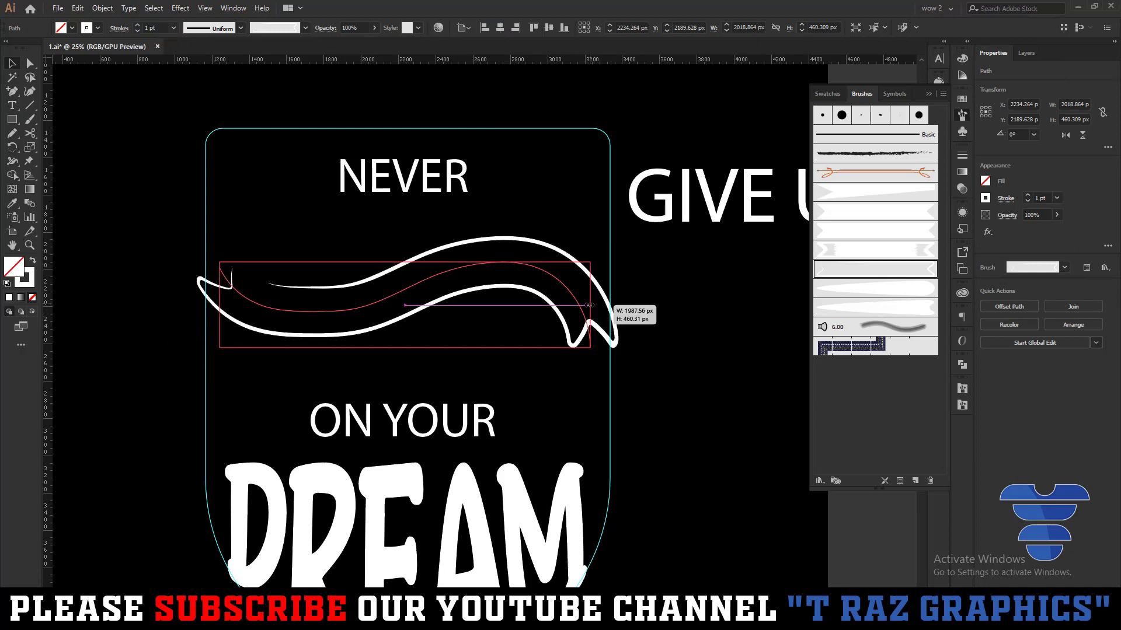
pyautogui.click(638, 321)
pyautogui.scroll(-1, 639, 321)
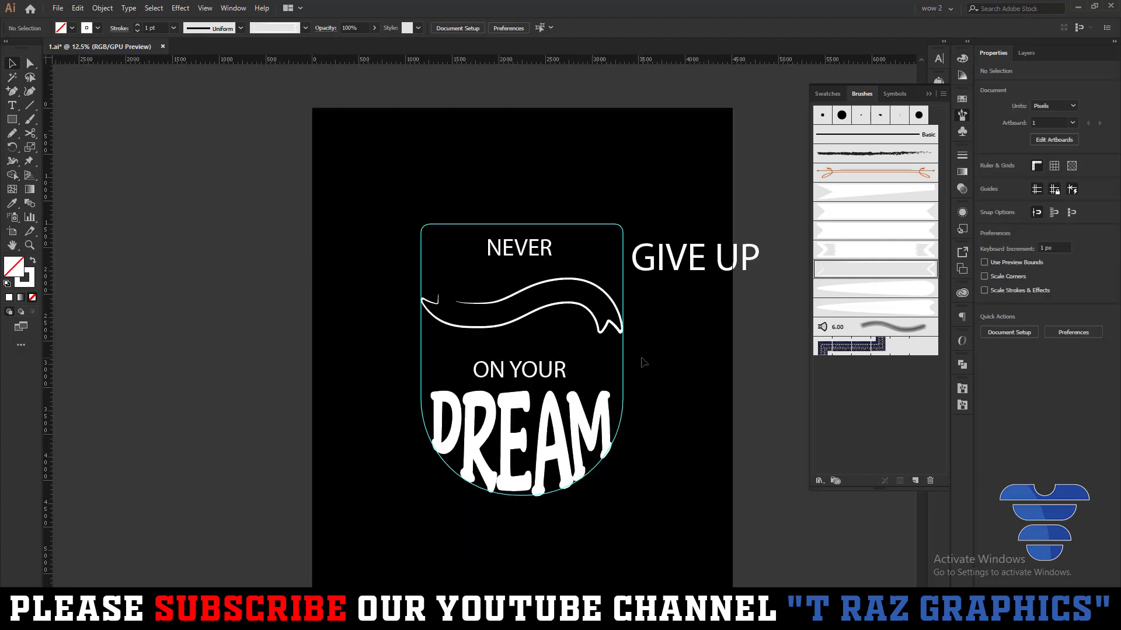
pyautogui.click(581, 322)
pyautogui.press('Delete')
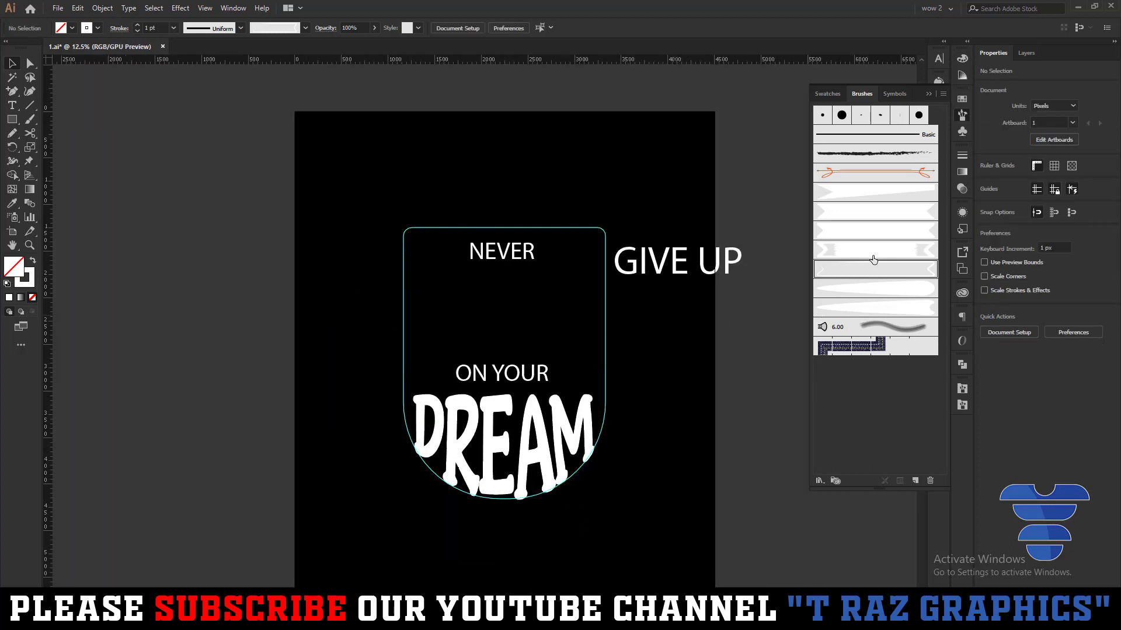
# With a different ribbon brush, paint a wavy banner between NEVER and ON YOUR and scale it down
pyautogui.click(873, 256)
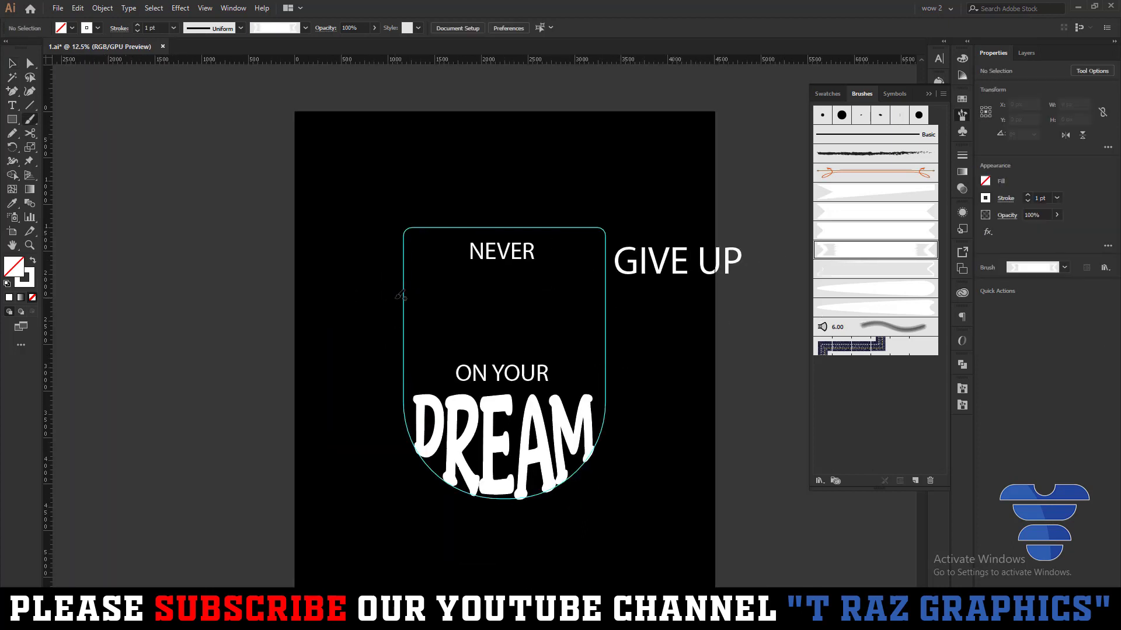
pyautogui.moveTo(560, 314); pyautogui.dragTo(610, 309)
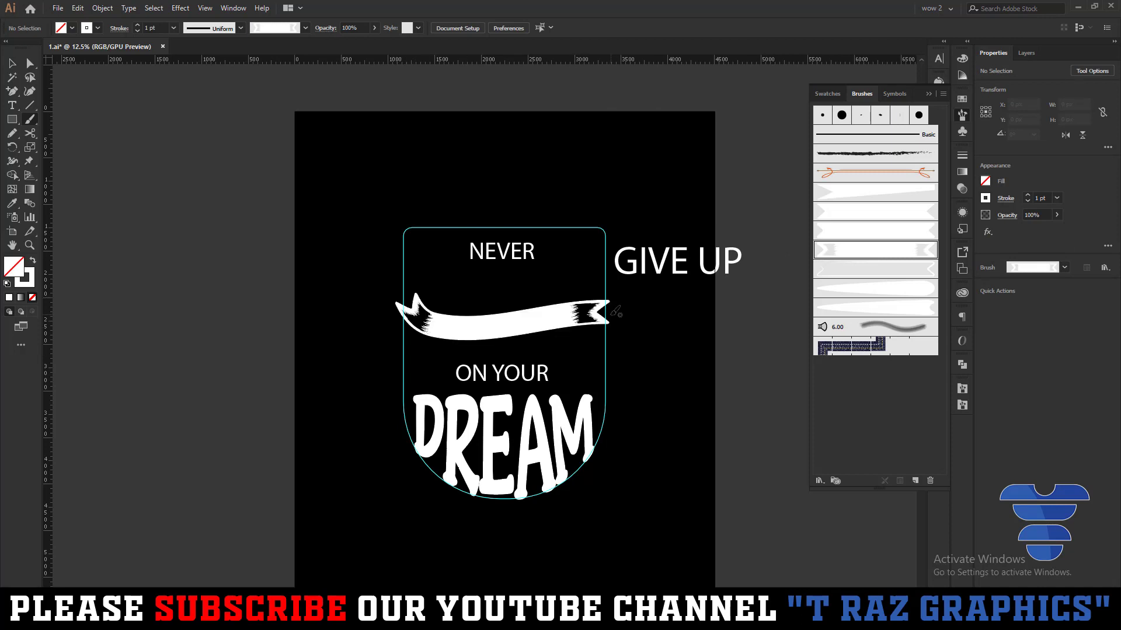
pyautogui.hotkey('ctrl', 'z')
pyautogui.keyDown('alt'); pyautogui.scroll(1, 549, 334); pyautogui.keyUp('alt')
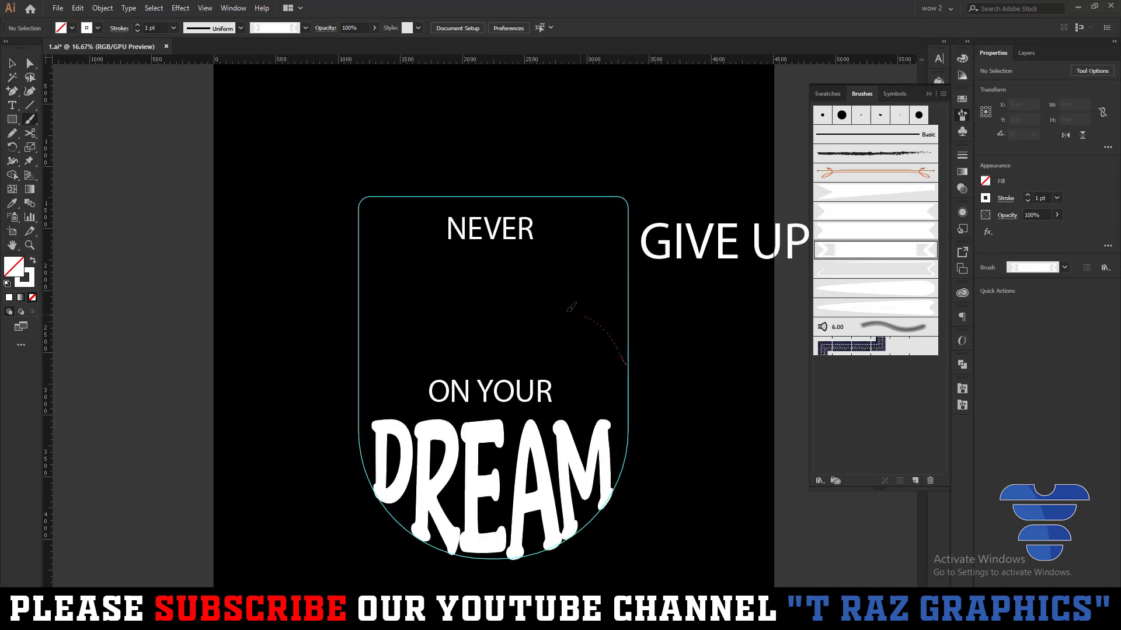
pyautogui.moveTo(365, 287); pyautogui.dragTo(368, 283)
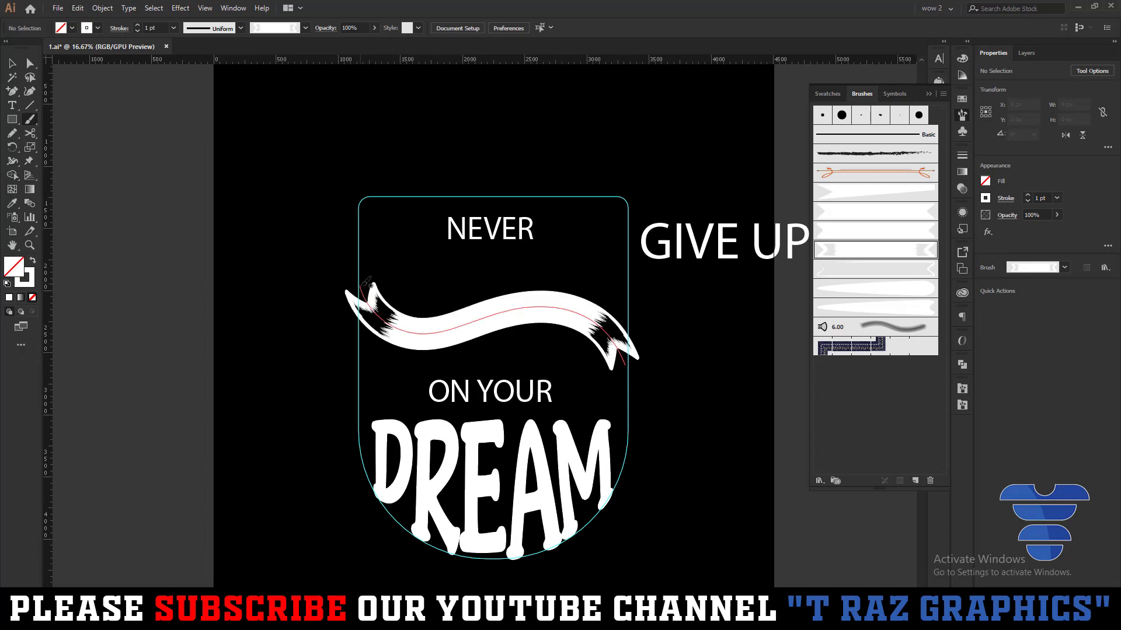
pyautogui.click(496, 318)
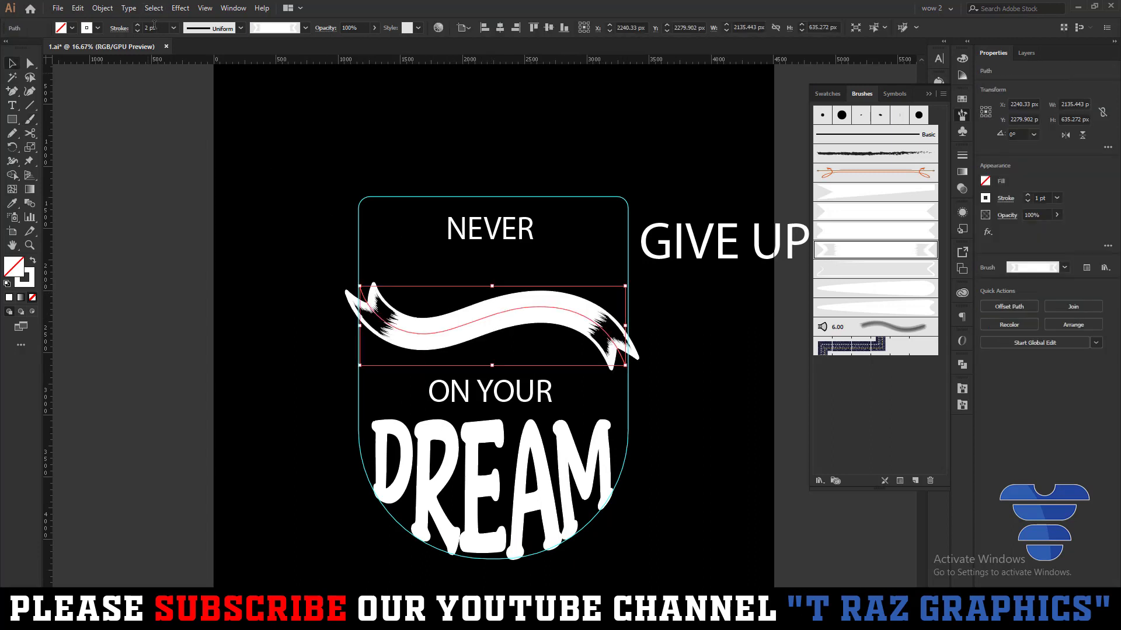
pyautogui.scroll(2, 154, 25)
pyautogui.scroll(-1, 155, 25)
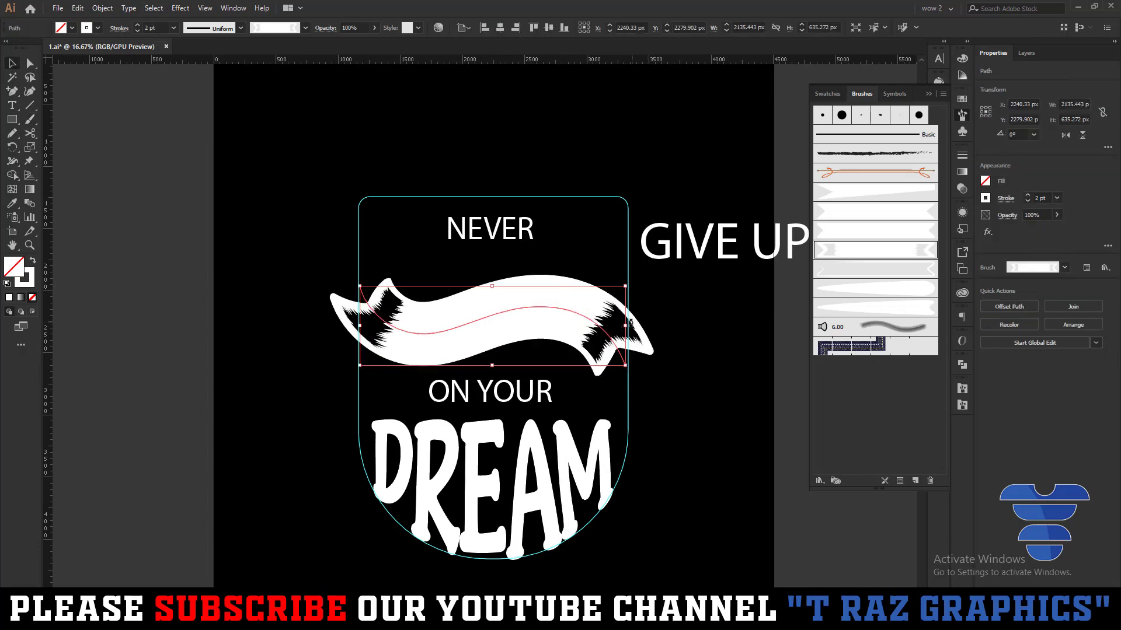
pyautogui.moveTo(630, 323); pyautogui.dragTo(608, 325)
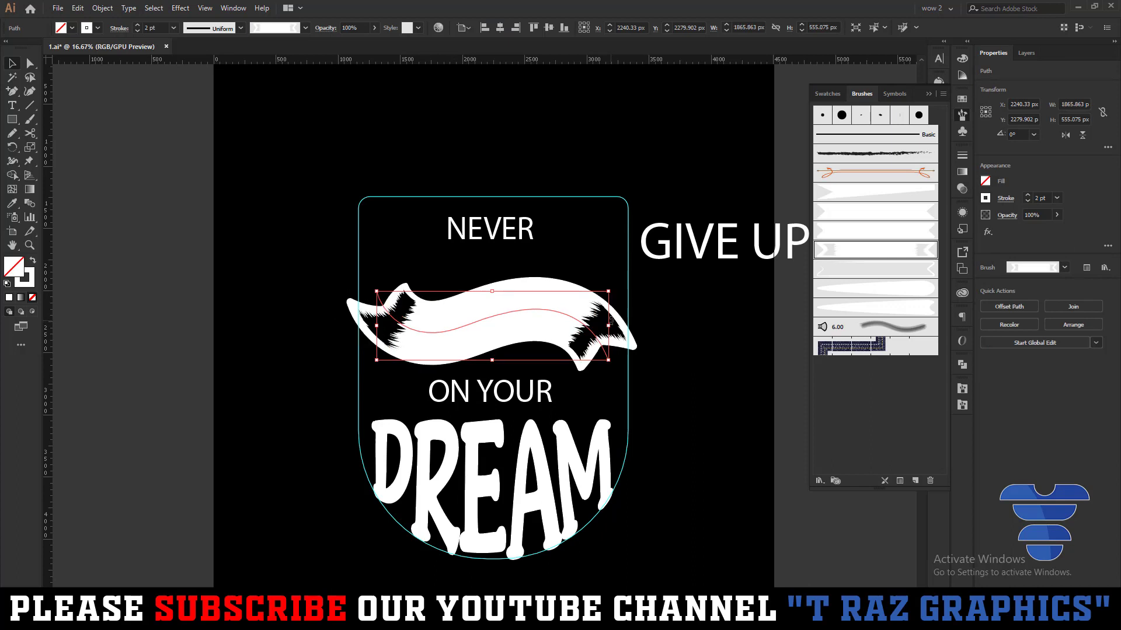
pyautogui.moveTo(607, 325); pyautogui.dragTo(598, 325)
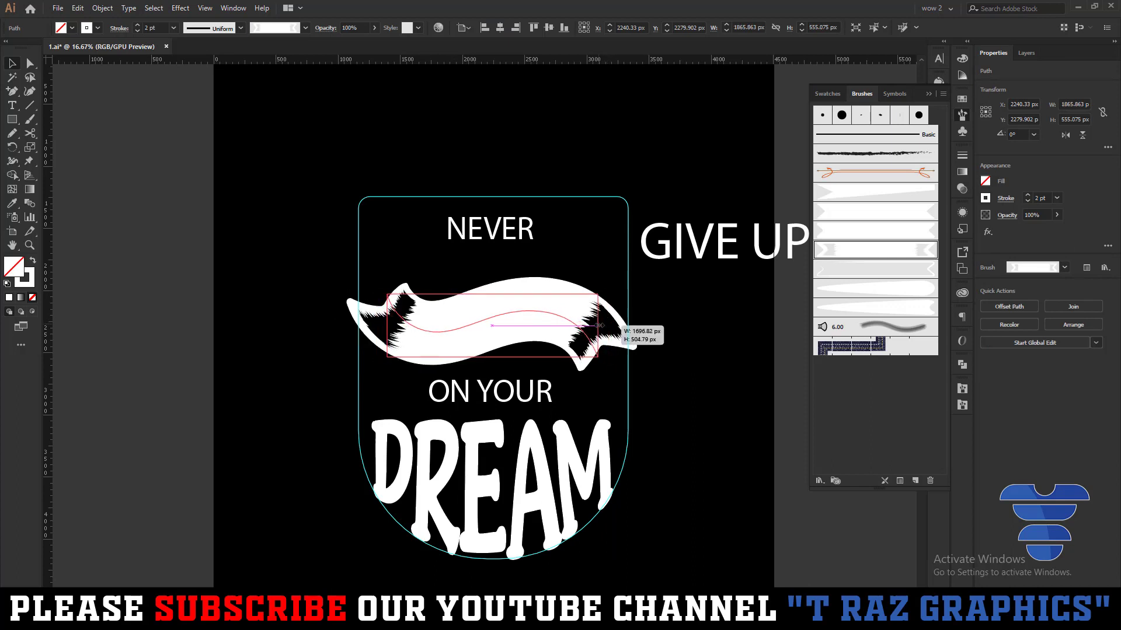
# Move the NEVER text slightly lower in the badge
pyautogui.click(729, 349)
pyautogui.moveTo(662, 313); pyautogui.dragTo(646, 385)
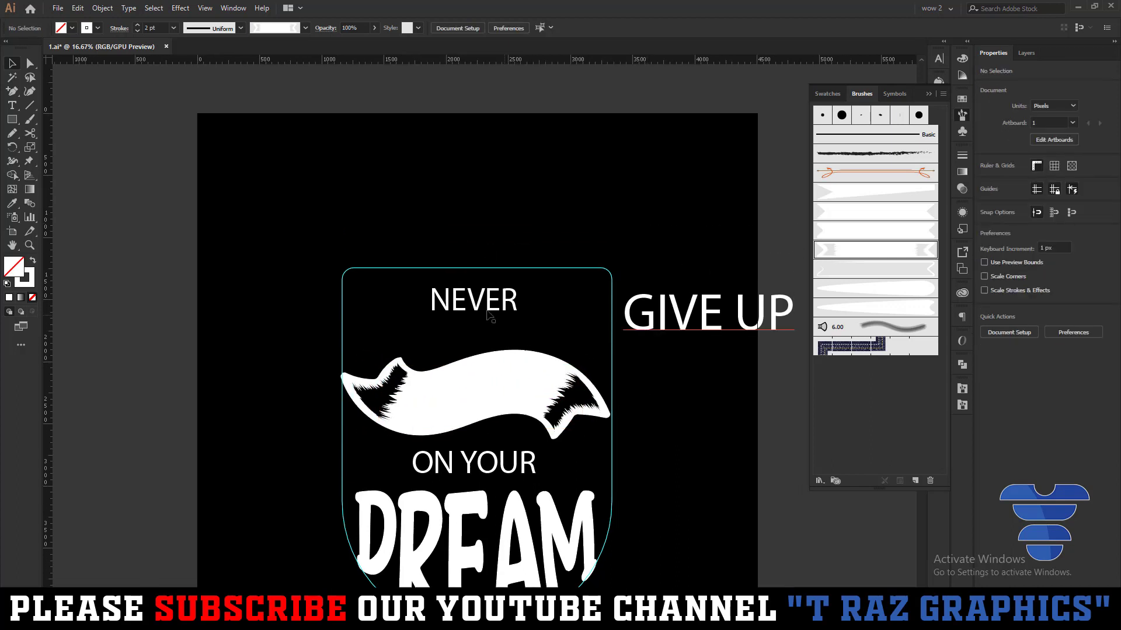
pyautogui.click(475, 296)
pyautogui.moveTo(500, 401); pyautogui.dragTo(499, 405)
# Close the Brushes panel and move the NEVER text higher in the badge
pyautogui.click(496, 344)
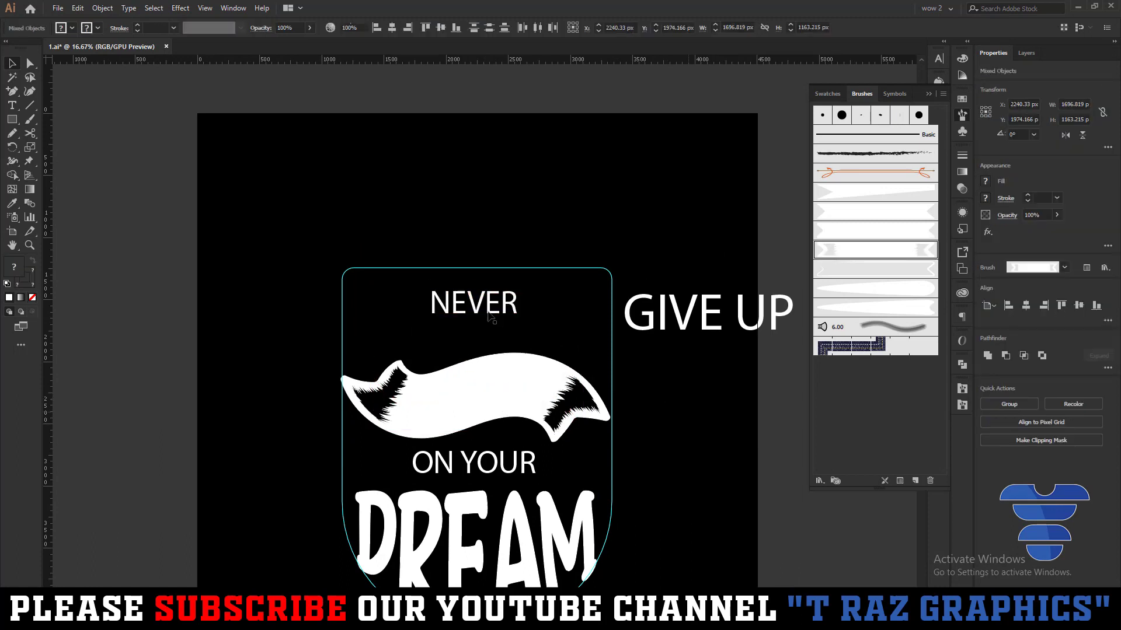
pyautogui.click(475, 303)
pyautogui.click(927, 94)
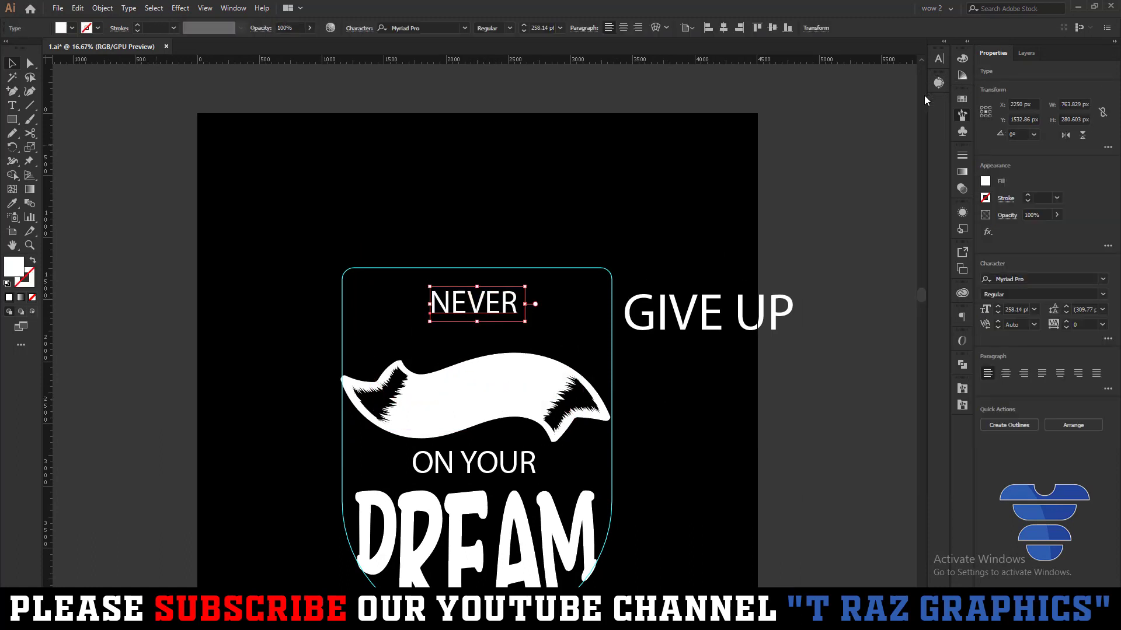
pyautogui.scroll(-2, 768, 198)
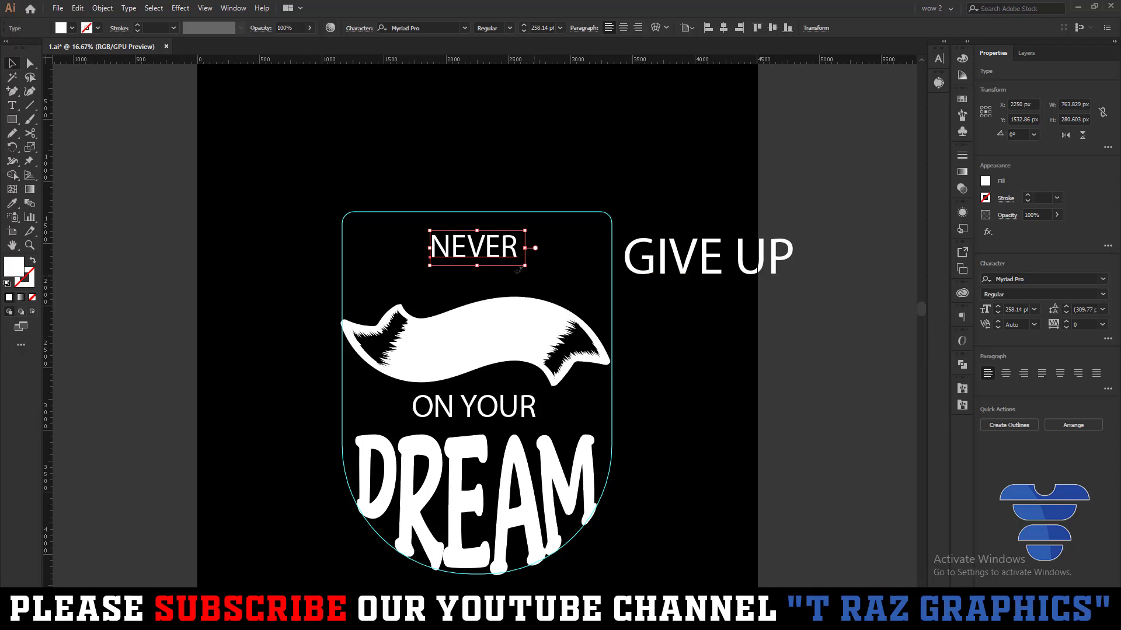
pyautogui.moveTo(501, 258); pyautogui.dragTo(491, 202)
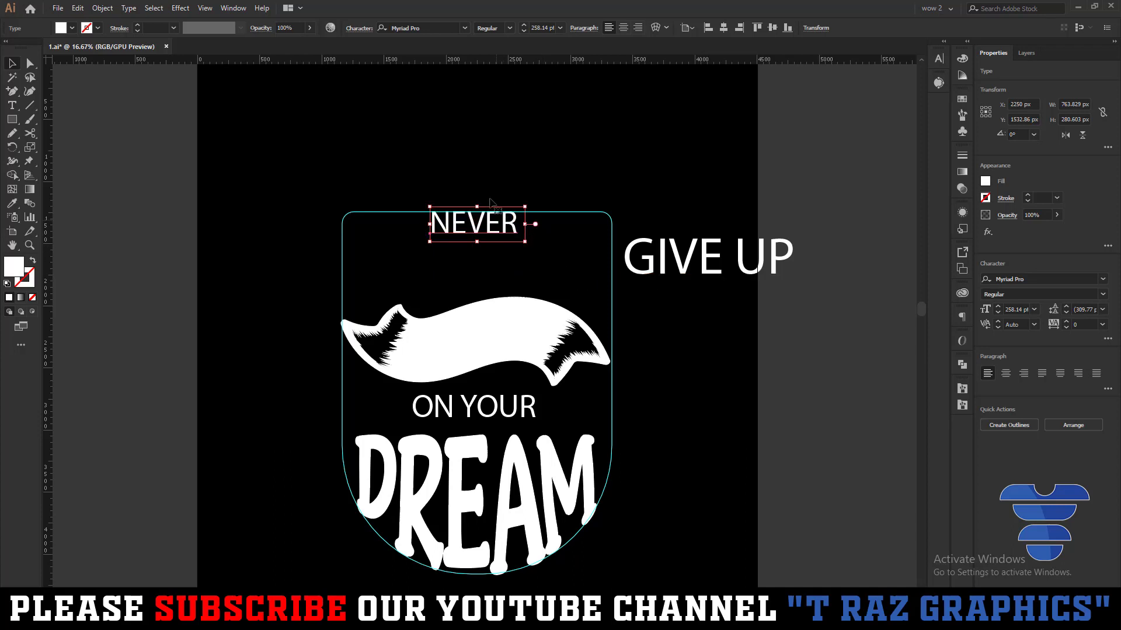
# Set Never in the Honey Mints font and enlarge it across the badge top
pyautogui.click(435, 27)
pyautogui.write('দল')
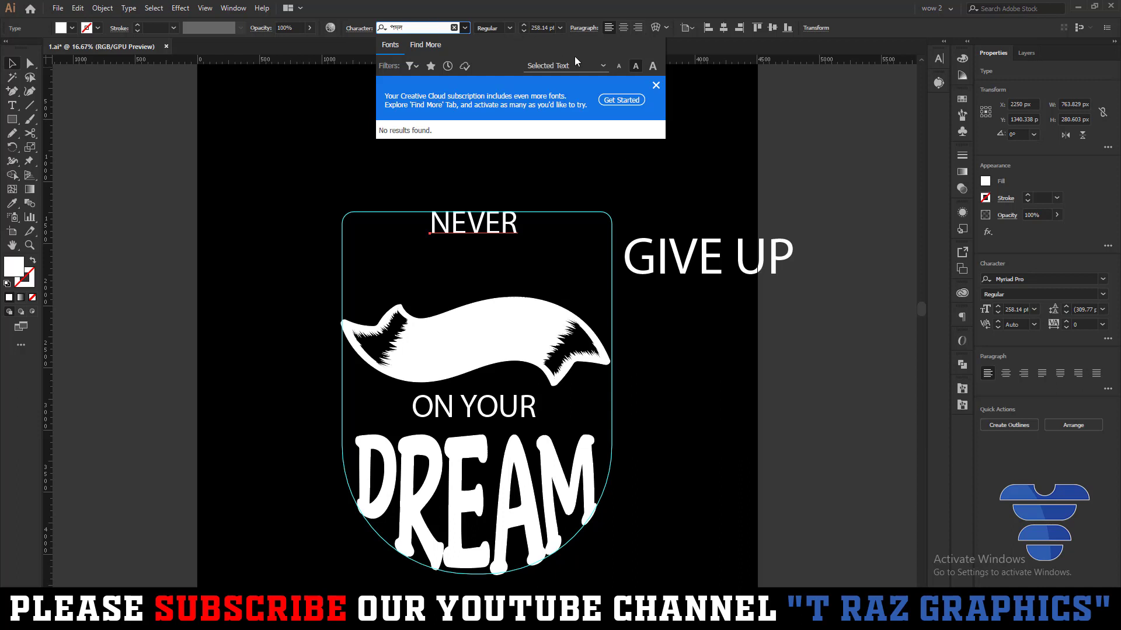
pyautogui.press('BackSpace')
pyautogui.press('BackSpace')
pyautogui.write('H')
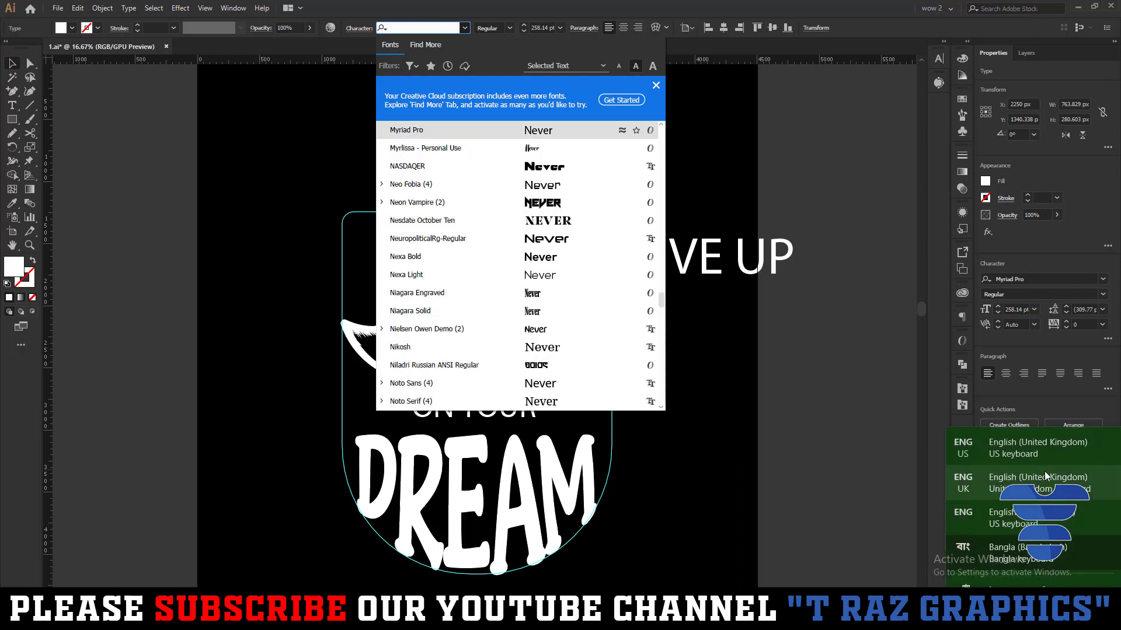
pyautogui.write('on')
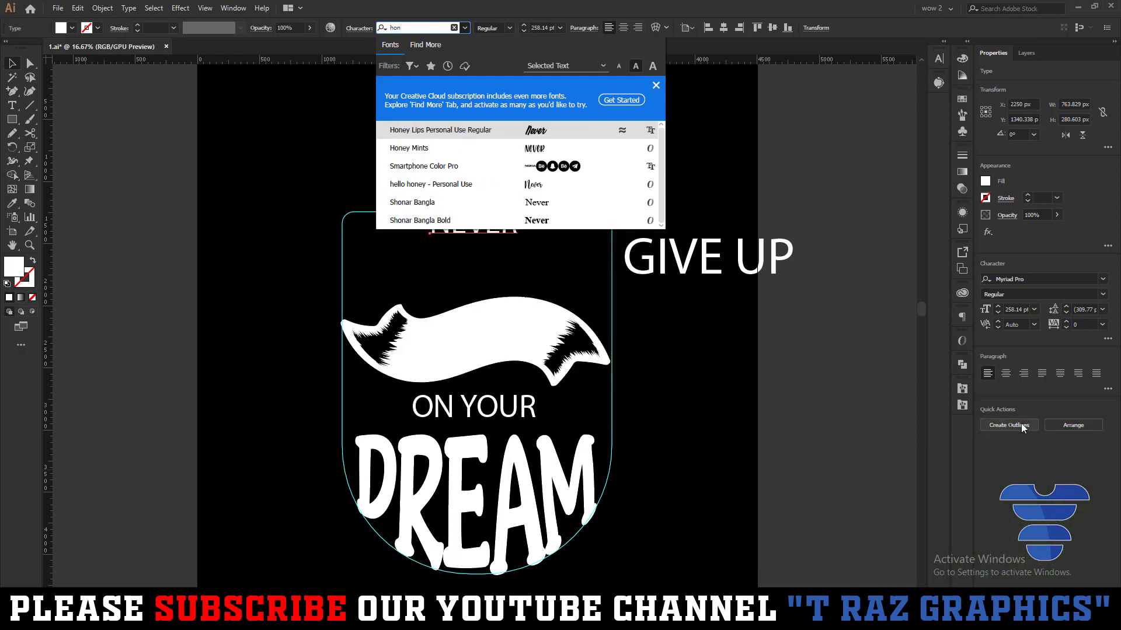
pyautogui.click(483, 153)
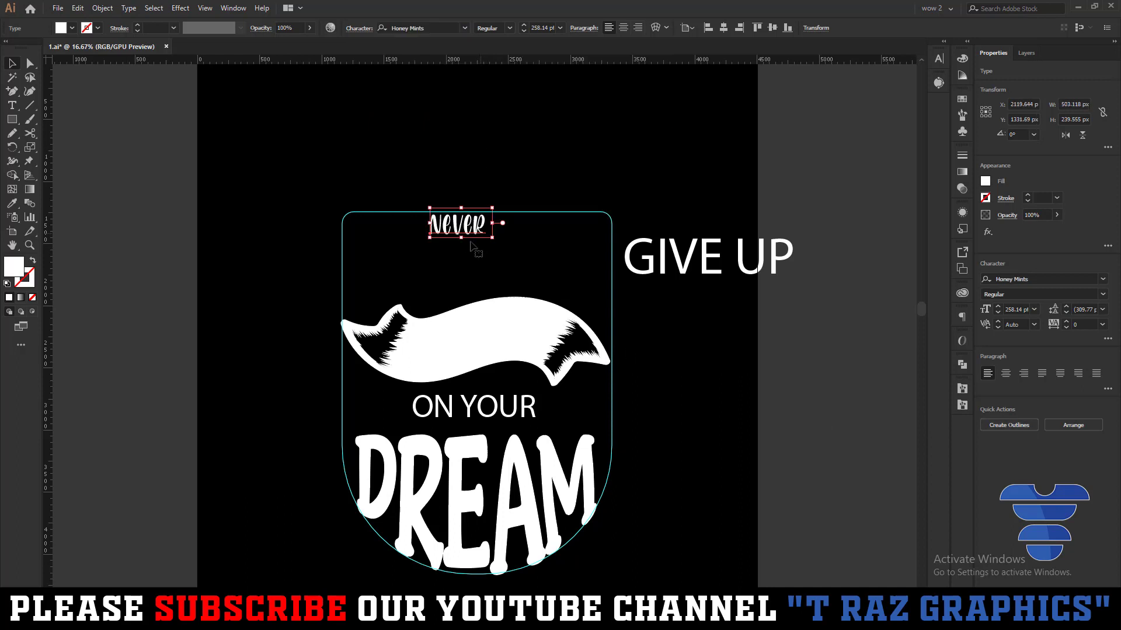
pyautogui.moveTo(461, 238)
pyautogui.mouseDown()
pyautogui.moveTo(461, 288)
pyautogui.moveTo(508, 250)
pyautogui.moveTo(495, 240)
pyautogui.moveTo(496, 260)
pyautogui.mouseUp()
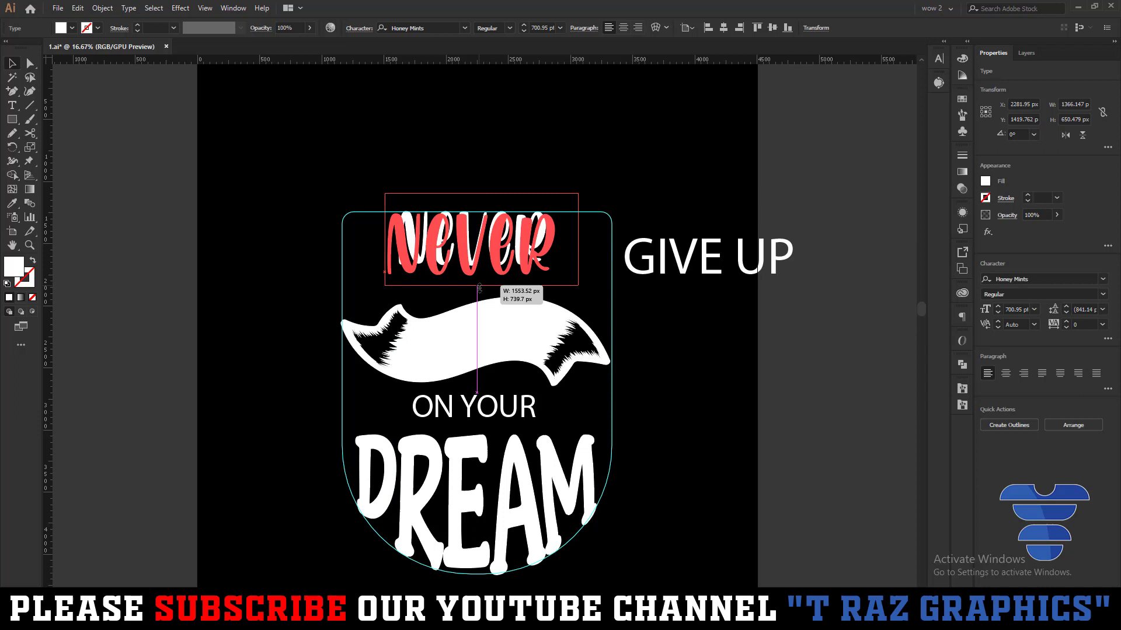
# Move the ribbon banner off to the right, then scale Never up further
pyautogui.click(494, 346)
pyautogui.moveTo(493, 345); pyautogui.dragTo(850, 415)
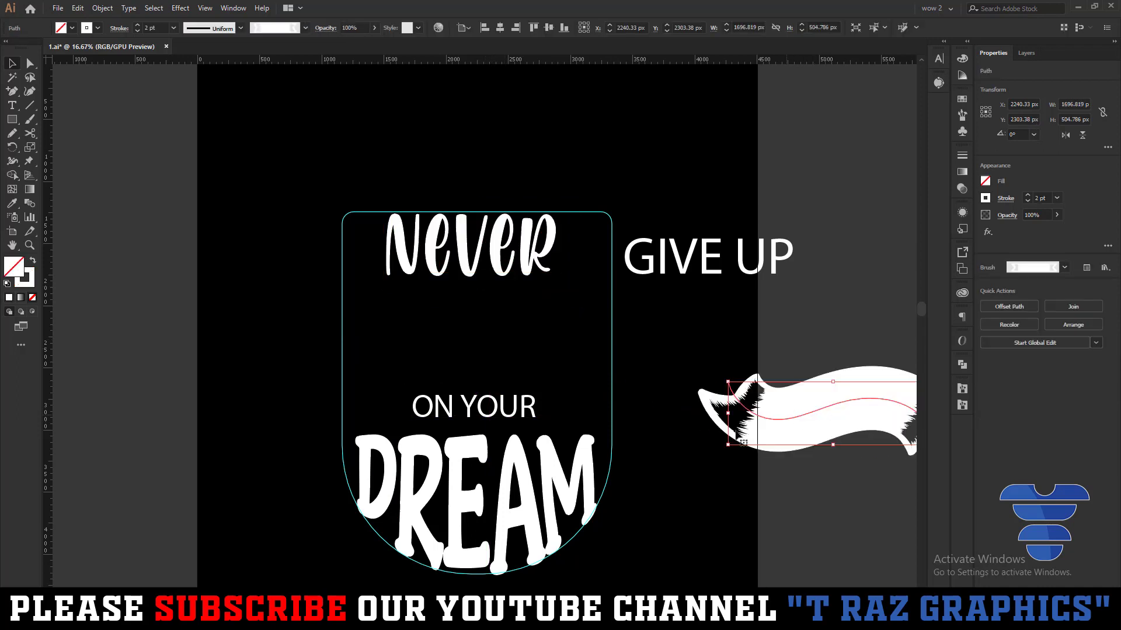
pyautogui.click(482, 260)
pyautogui.moveTo(471, 272); pyautogui.dragTo(481, 330)
pyautogui.moveTo(603, 297); pyautogui.dragTo(648, 255)
# Convert 'Never' to outlines and stretch it to span the badge width
pyautogui.rightClick(500, 164)
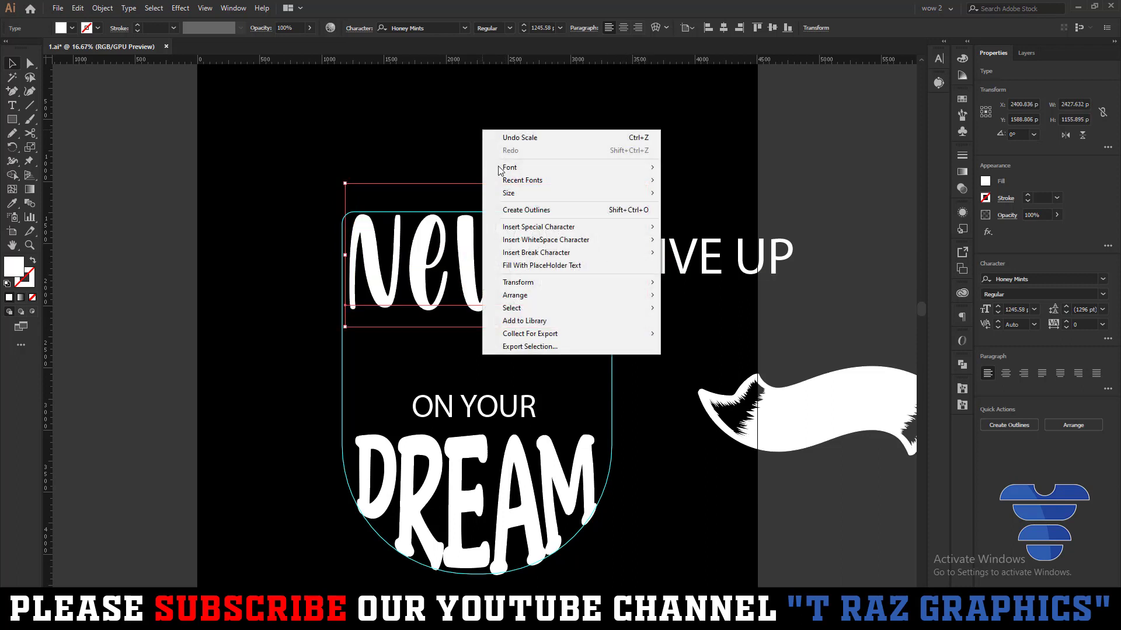
pyautogui.click(526, 209)
pyautogui.click(426, 252)
pyautogui.scroll(2, 427, 252)
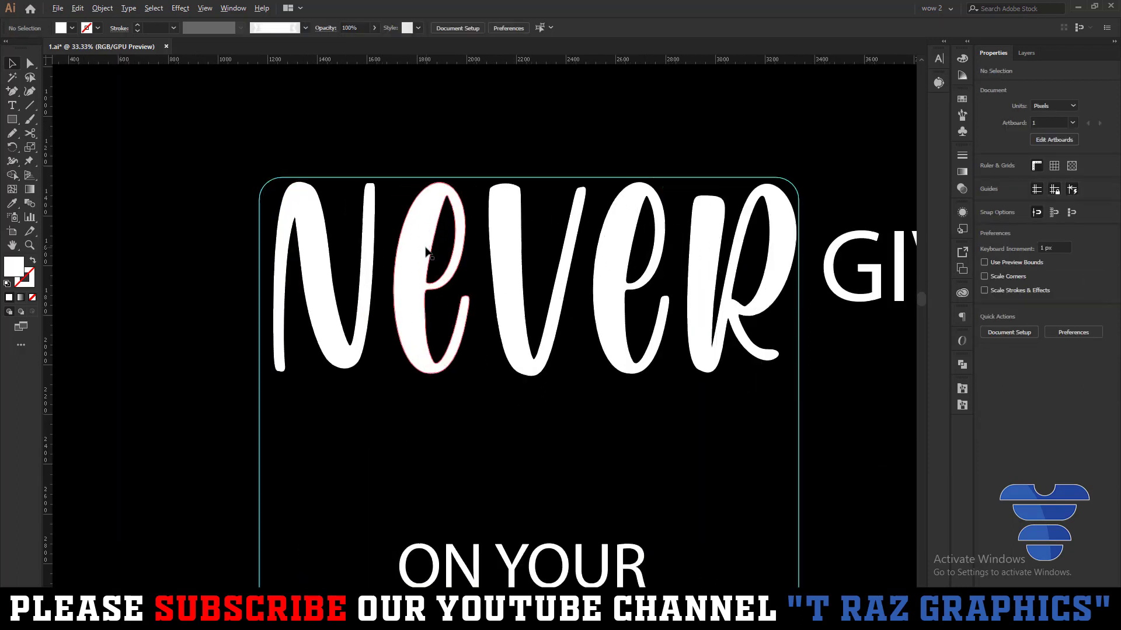
pyautogui.click(426, 252)
pyautogui.moveTo(273, 281); pyautogui.dragTo(258, 281)
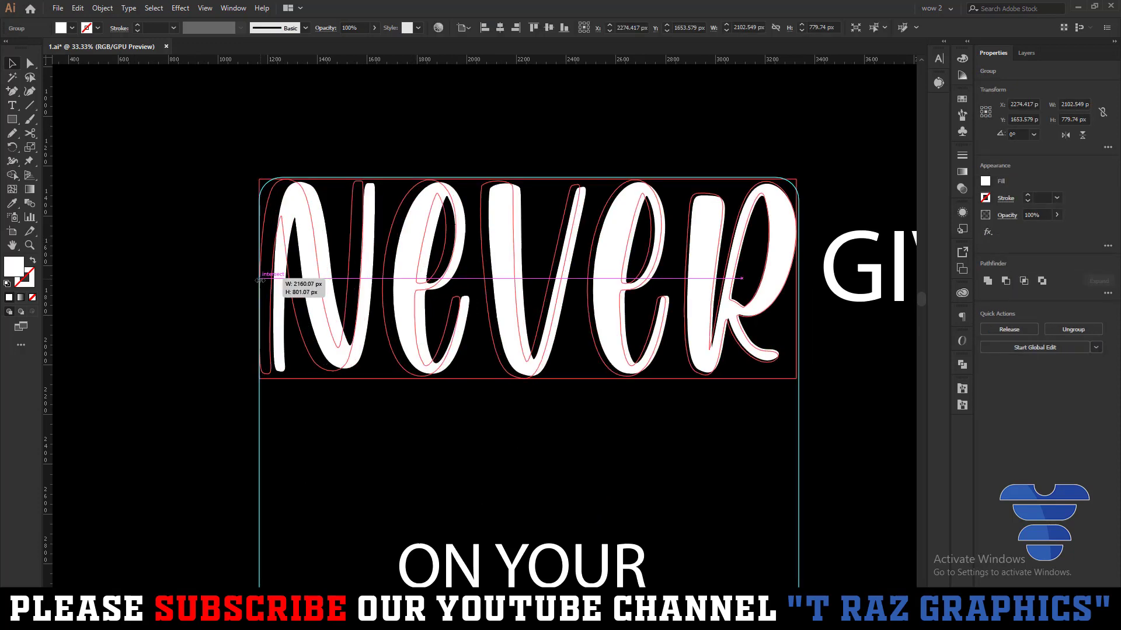
pyautogui.moveTo(796, 279); pyautogui.dragTo(799, 279)
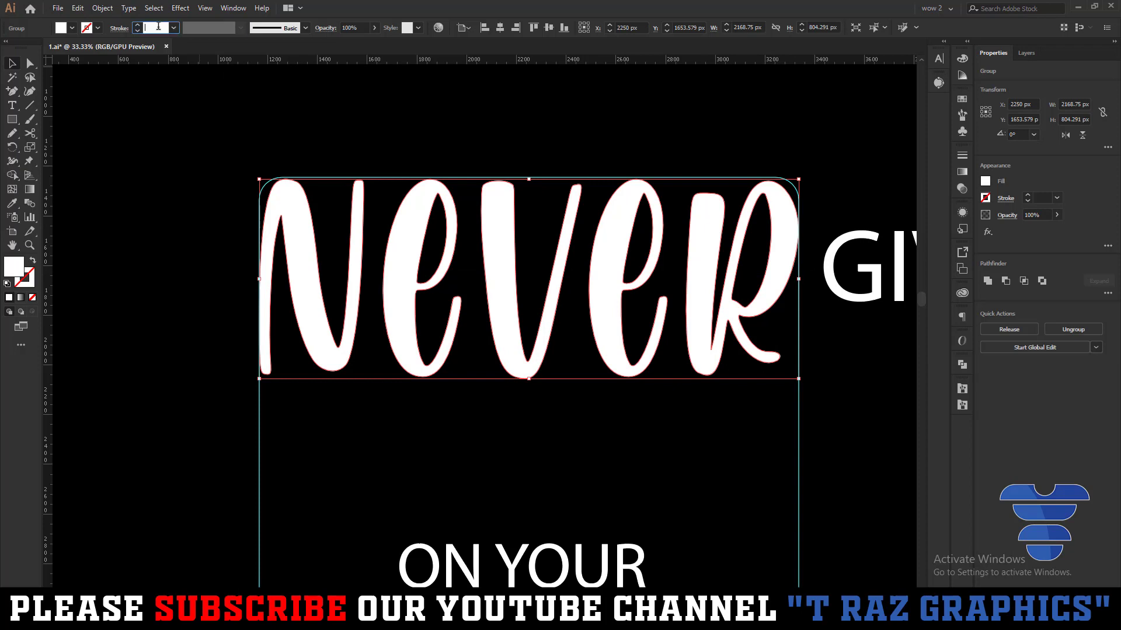
# Thicken the Never letters with a 25 pt stroke
pyautogui.scroll(10, 158, 27)
pyautogui.scroll(6, 158, 27)
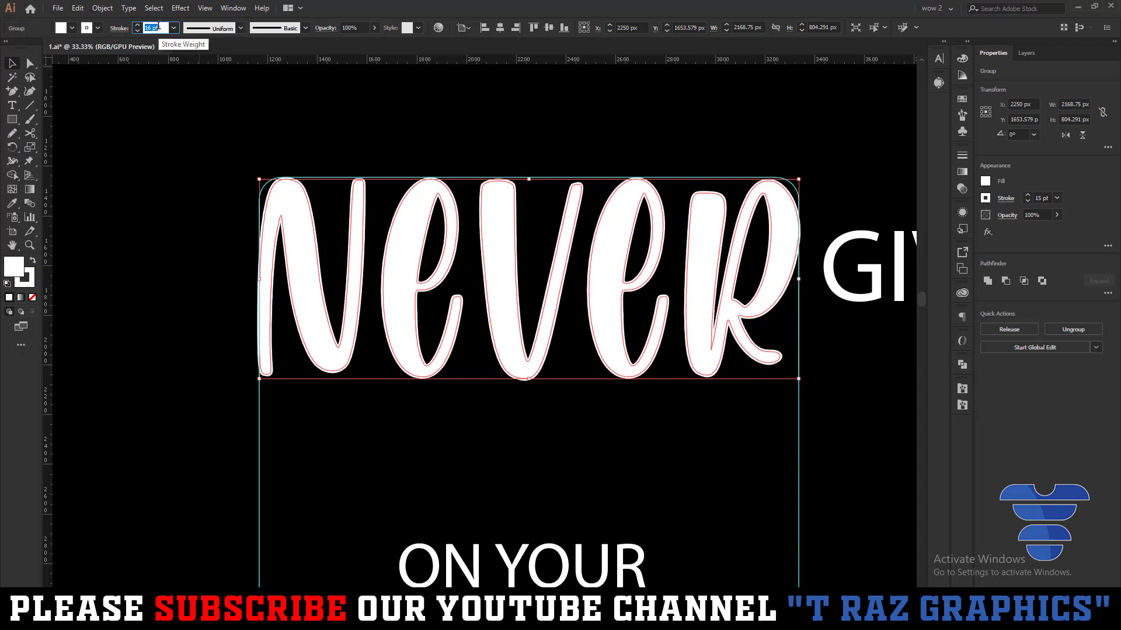
pyautogui.scroll(5, 158, 28)
pyautogui.scroll(2, 158, 28)
pyautogui.scroll(2, 158, 28)
pyautogui.click(440, 159)
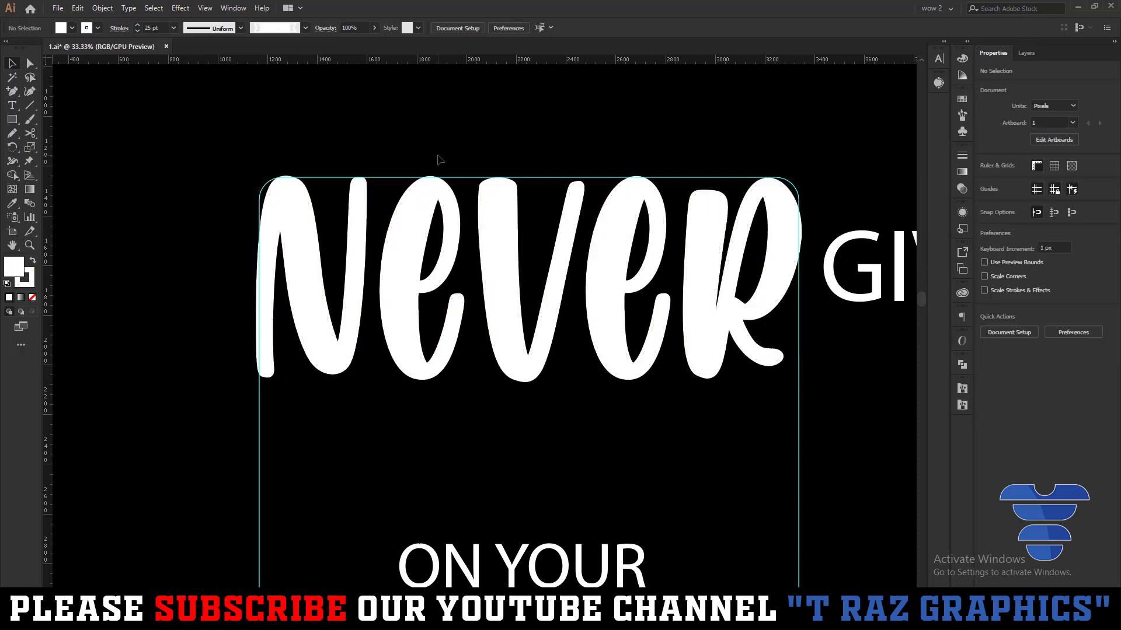
# Expand the lettering's fill and stroke, then unite all letters into one shape with Pathfinder
pyautogui.moveTo(489, 260); pyautogui.dragTo(489, 260)
pyautogui.click(102, 8)
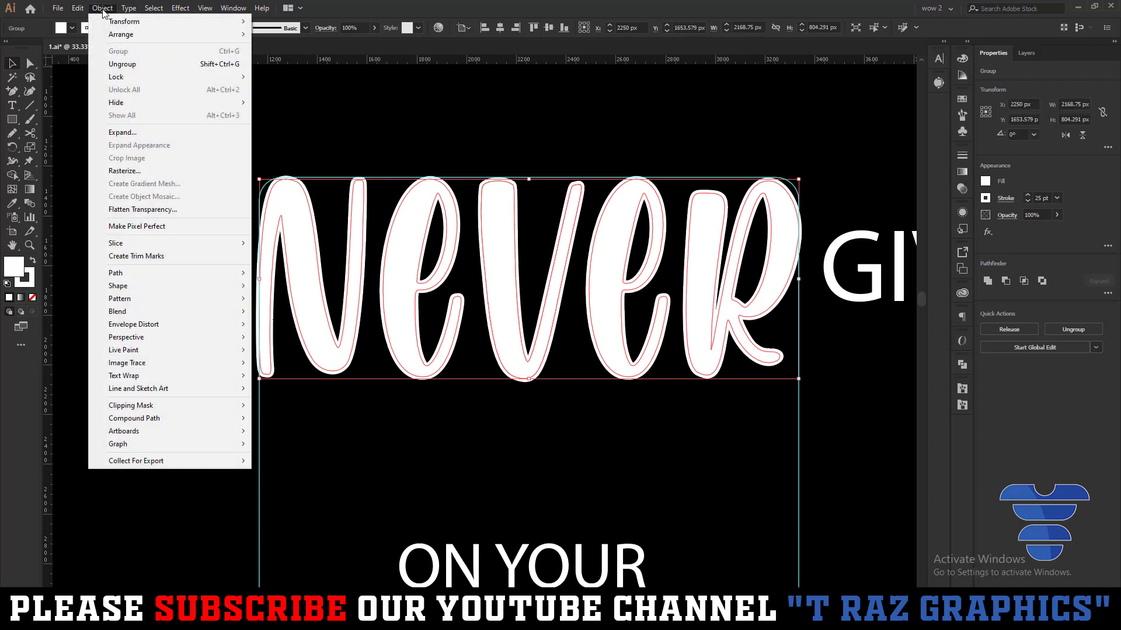
pyautogui.click(118, 130)
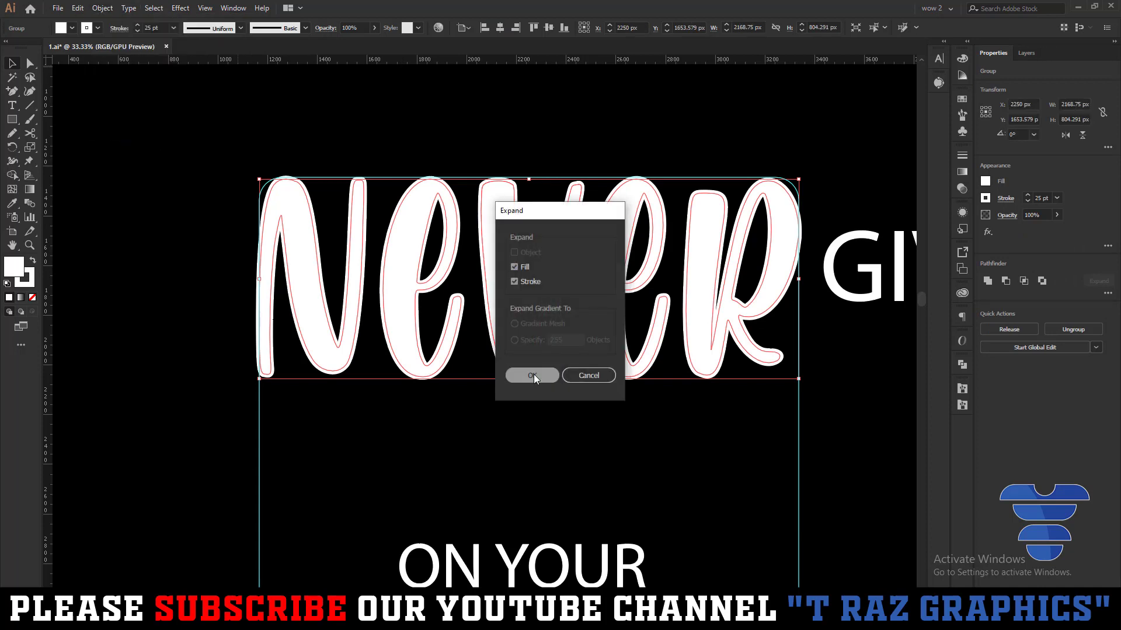
pyautogui.click(534, 373)
pyautogui.click(823, 419)
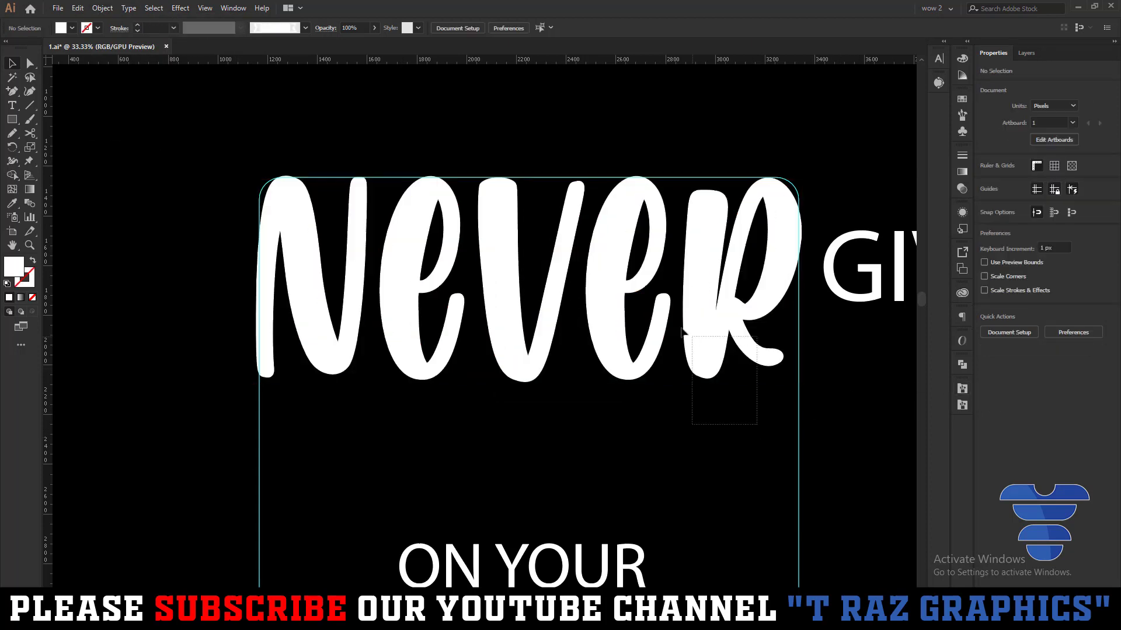
pyautogui.moveTo(758, 425); pyautogui.dragTo(685, 332)
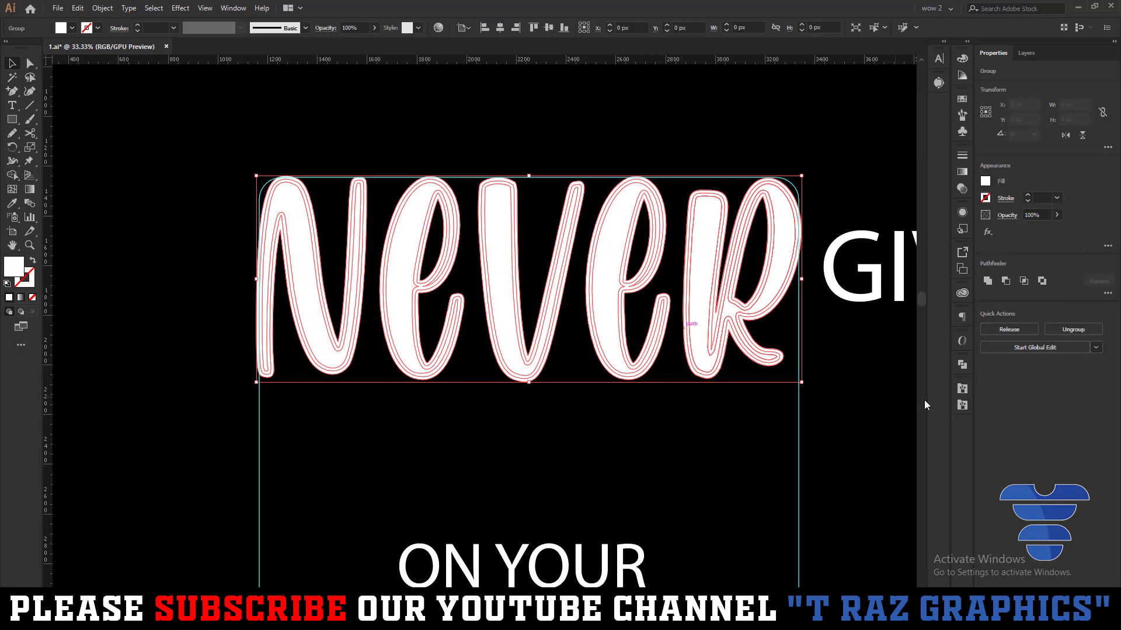
pyautogui.click(988, 281)
pyautogui.click(714, 166)
# Nudge the top anchors of one letter stroke up to the badge's top edge
pyautogui.scroll(3, 713, 169)
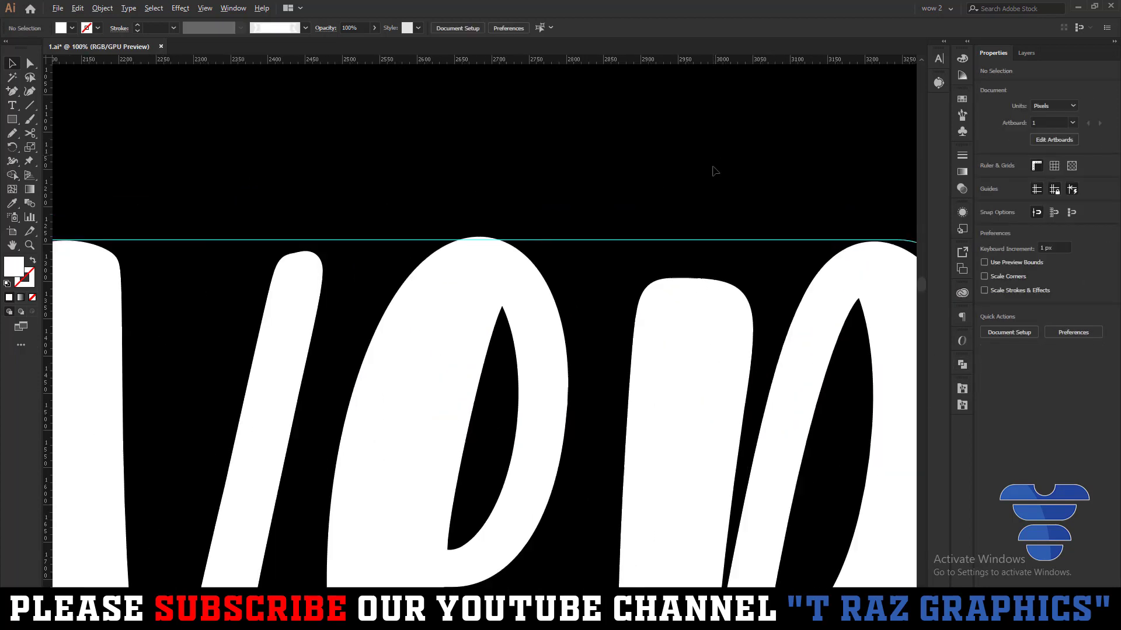
pyautogui.moveTo(614, 265); pyautogui.dragTo(766, 363)
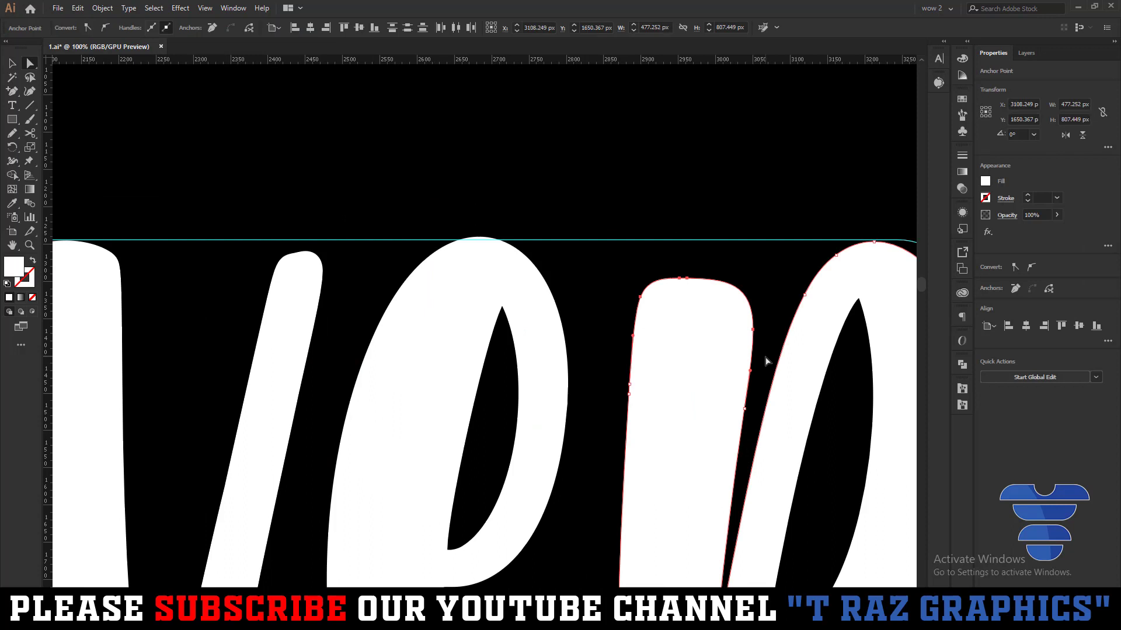
pyautogui.press('Up')
pyautogui.press('Up')
pyautogui.press('Up')
pyautogui.press('Up')
pyautogui.press('Up')
pyautogui.press('Up')
pyautogui.press('Up')
pyautogui.press('Up')
pyautogui.press('Up')
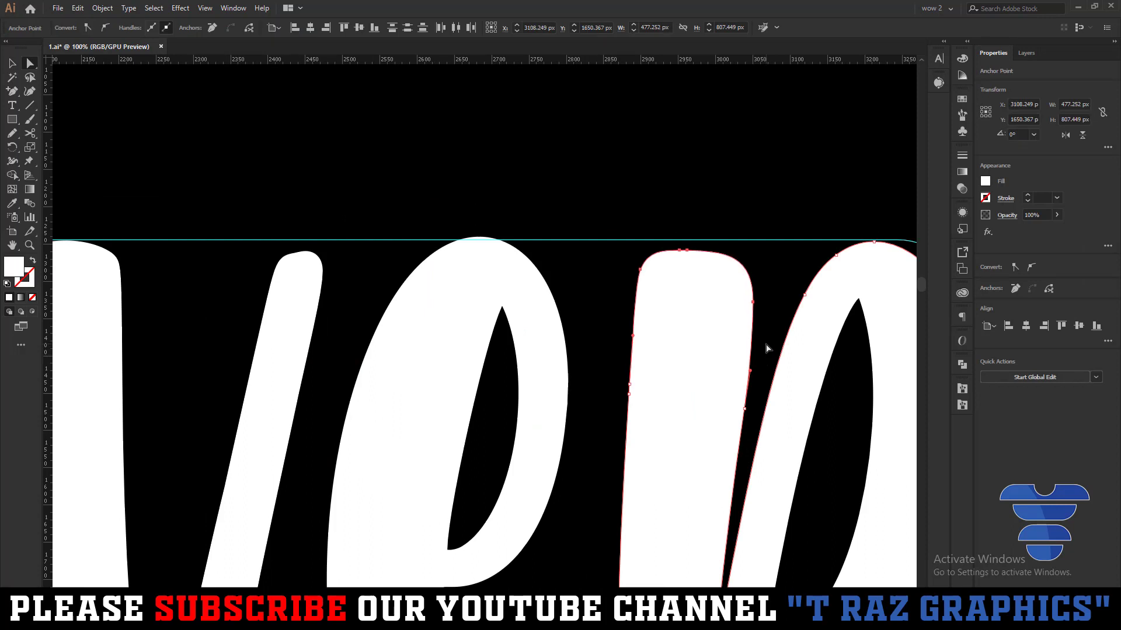
pyautogui.press('Up')
pyautogui.press('Up')
pyautogui.press('Up')
pyautogui.click(632, 185)
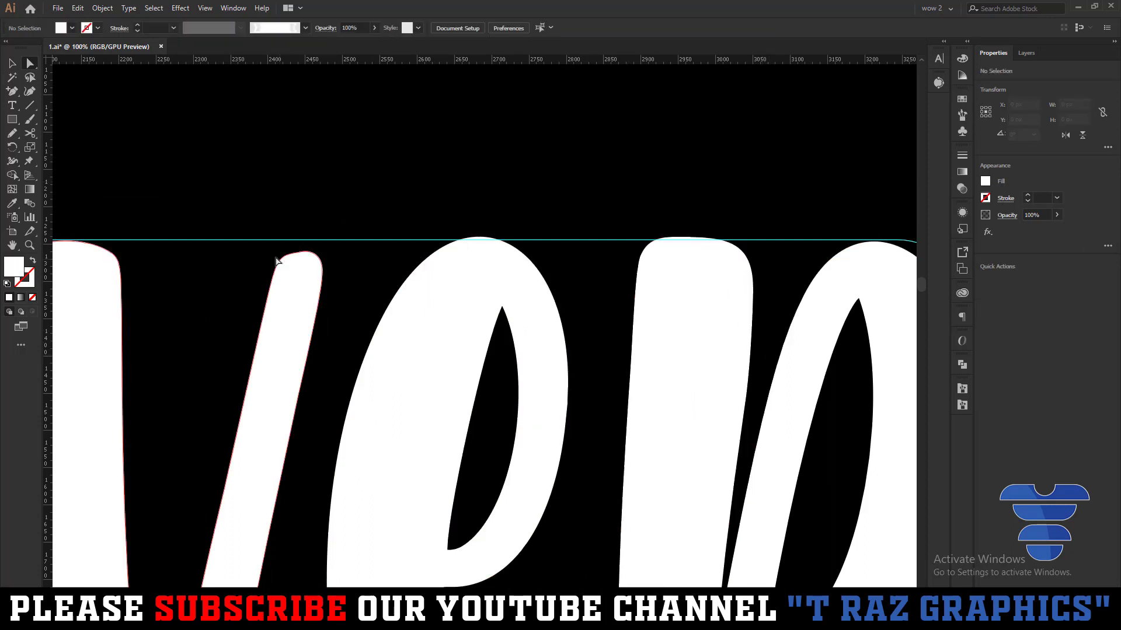
# Raise the thin letter stroke's top anchors upward as well, with the Selection tool active afterwards
pyautogui.moveTo(251, 241); pyautogui.dragTo(335, 290)
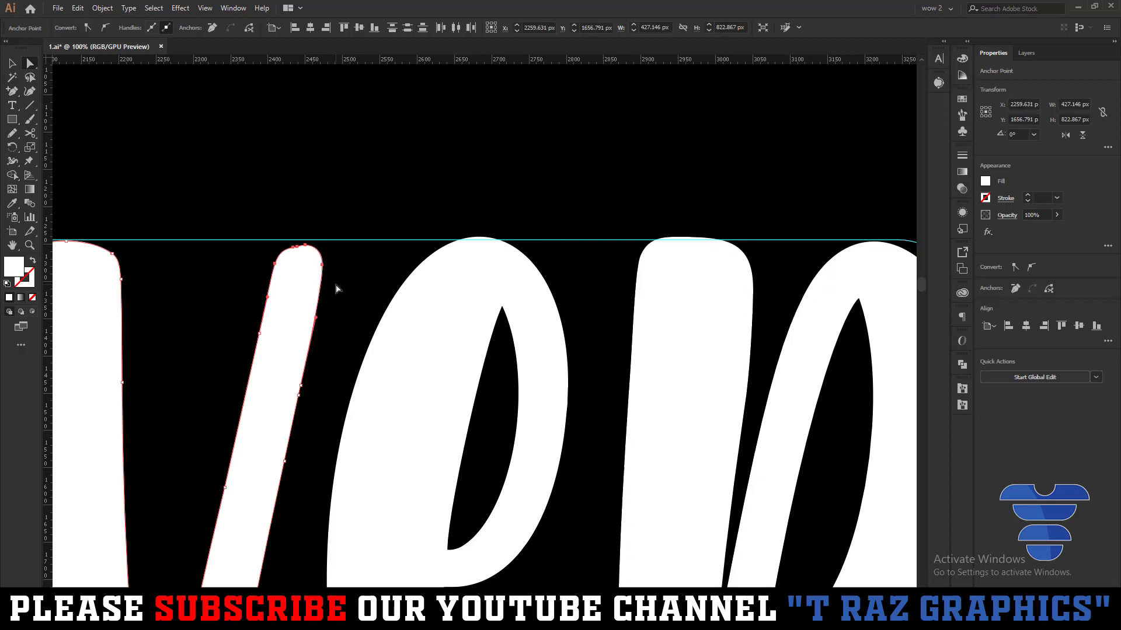
pyautogui.press('Up')
pyautogui.press('Up')
pyautogui.press('Up')
pyautogui.click(367, 275)
pyautogui.scroll(-3, 368, 276)
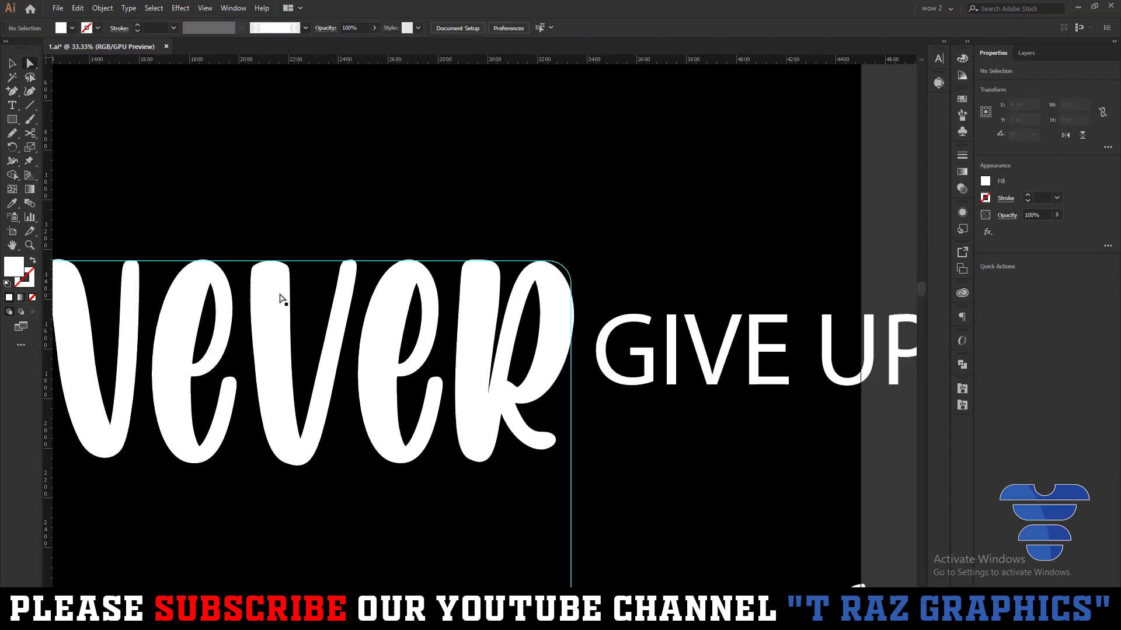
pyautogui.moveTo(280, 298); pyautogui.dragTo(498, 271)
pyautogui.press('v')
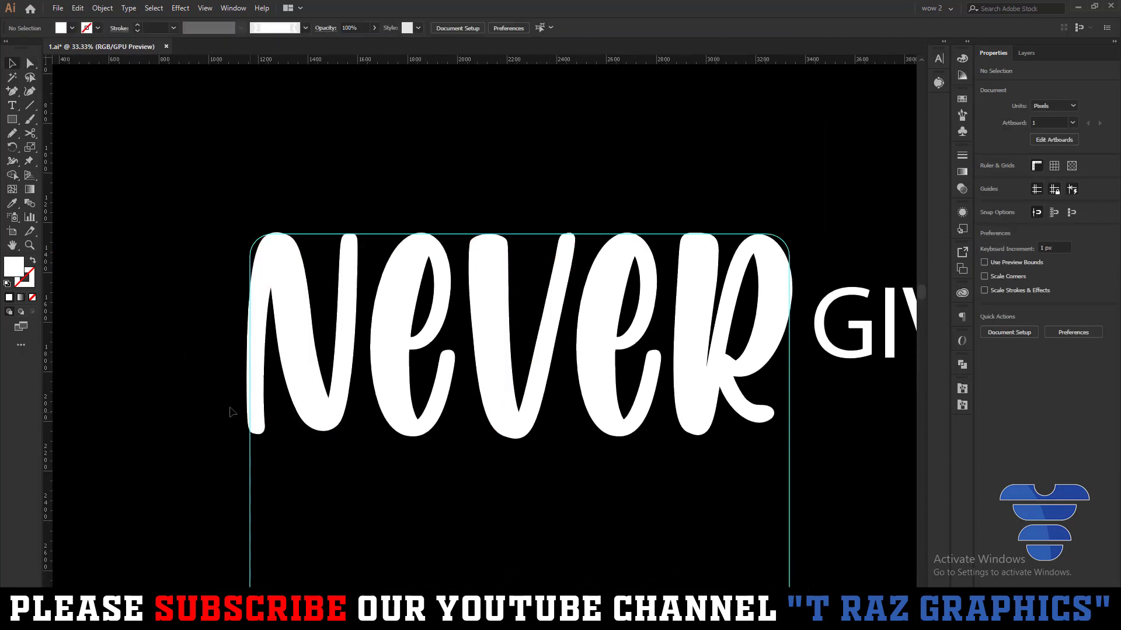
# Switch to the Blob Brush Tool and paint a test stroke on the canvas
pyautogui.scroll(2, 352, 217)
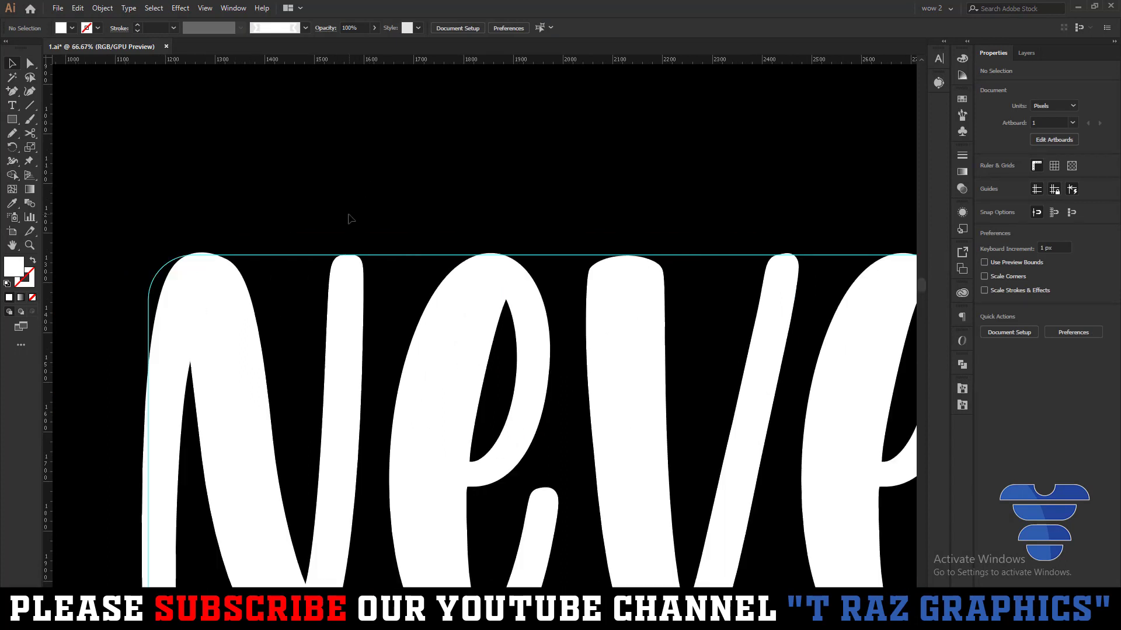
pyautogui.rightClick(30, 120)
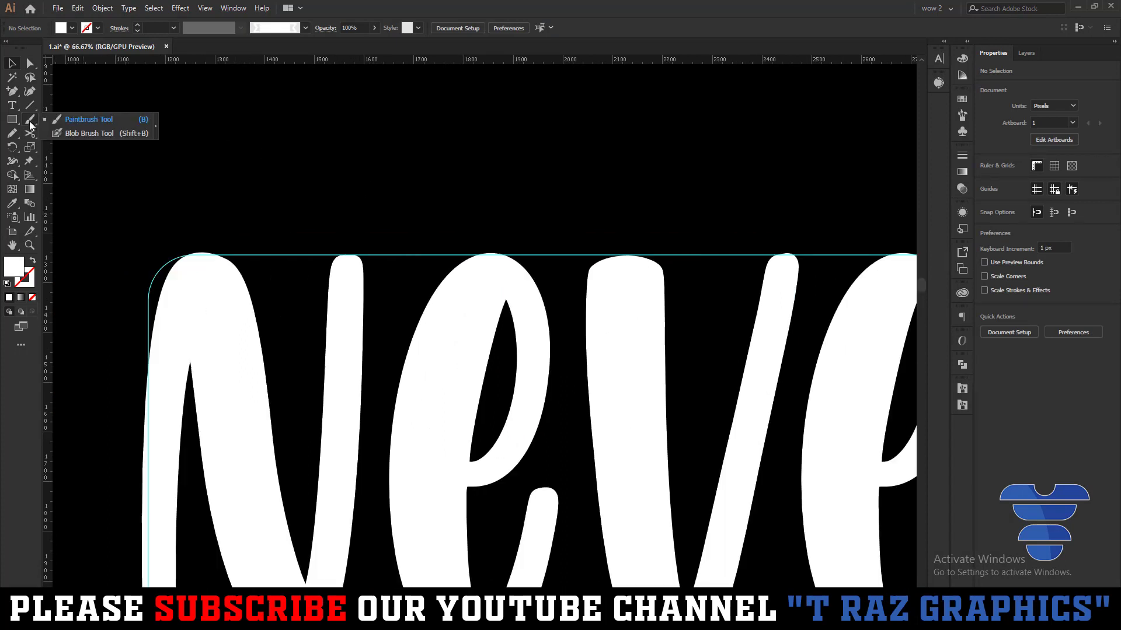
pyautogui.click(86, 133)
pyautogui.moveTo(242, 178); pyautogui.dragTo(386, 146)
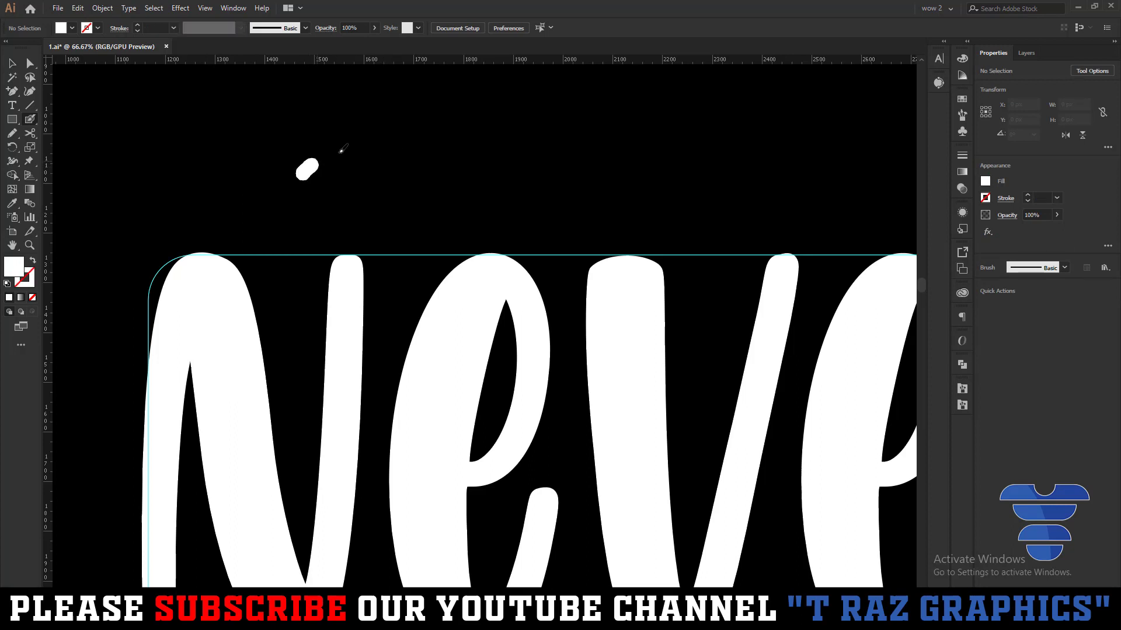
# Paint a short white Blob Brush swash stroke above the N
pyautogui.moveTo(342, 150); pyautogui.dragTo(366, 150)
pyautogui.hotkey('ctrl', 'z')
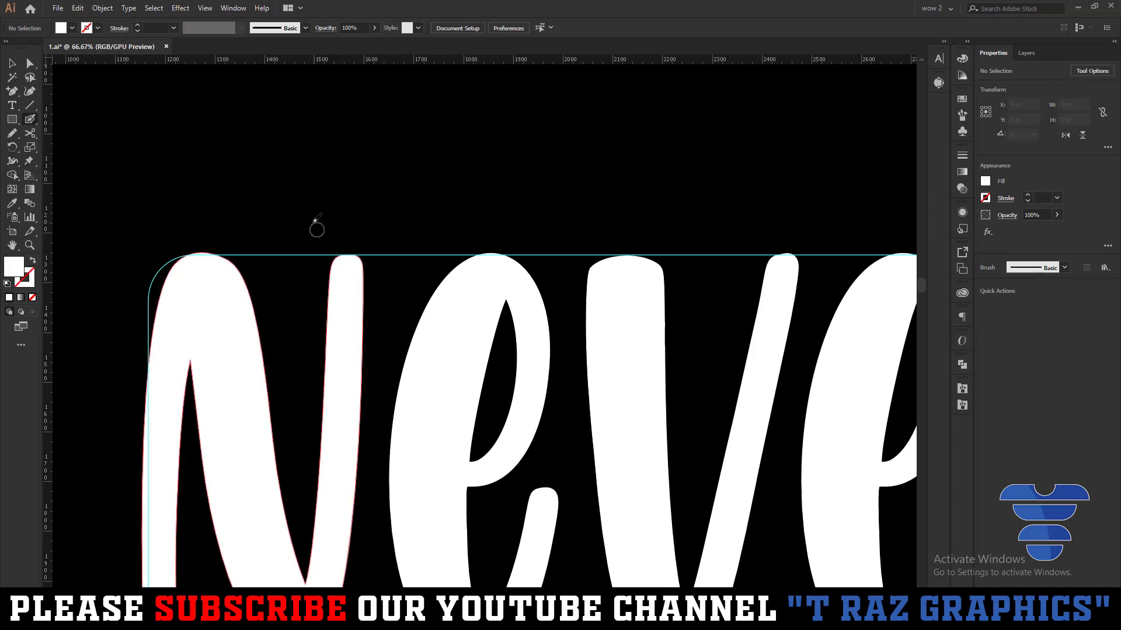
pyautogui.moveTo(315, 220); pyautogui.dragTo(355, 193)
# Place the swash on top of the N, then Alt-drag copies onto the v and the R's tail
pyautogui.press('v')
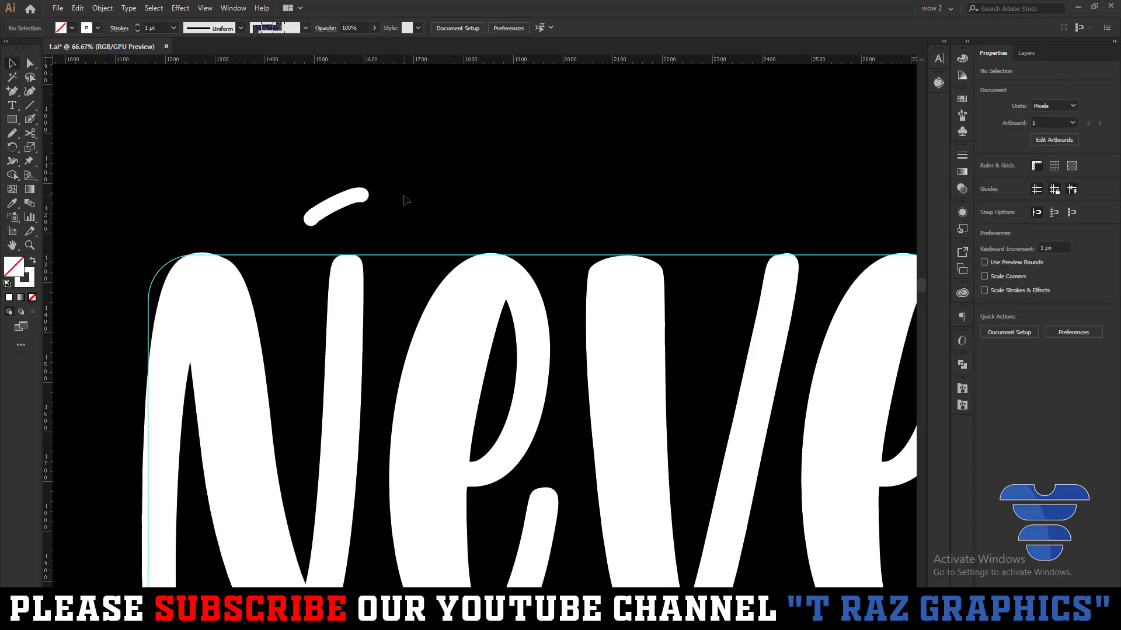
pyautogui.scroll(-3, 401, 200)
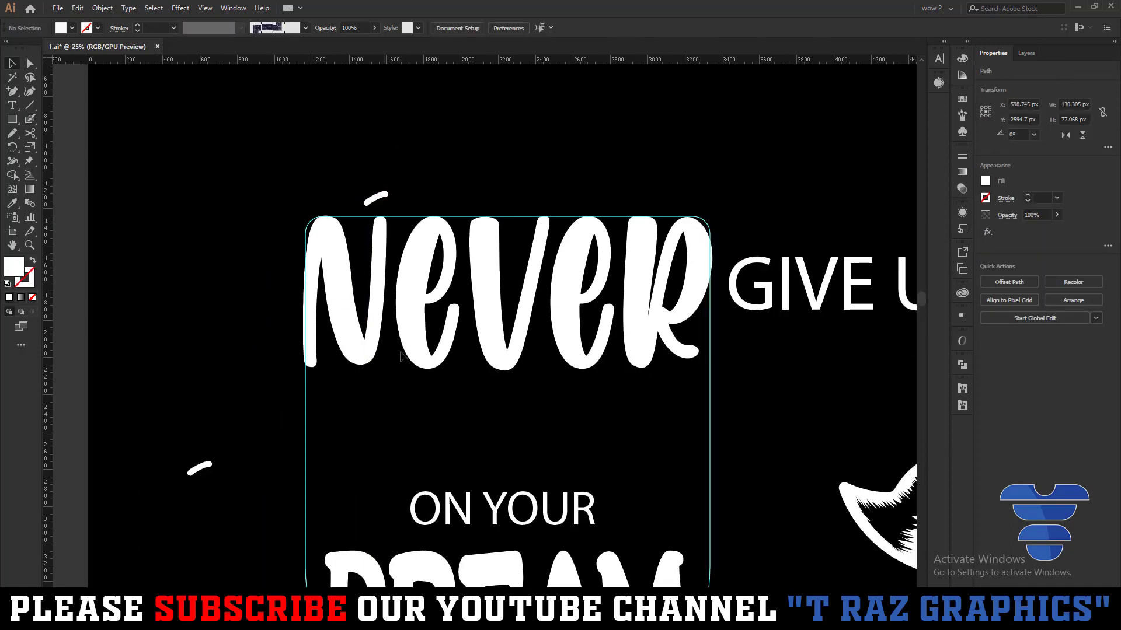
pyautogui.scroll(3, 367, 208)
pyautogui.moveTo(385, 182); pyautogui.dragTo(392, 239)
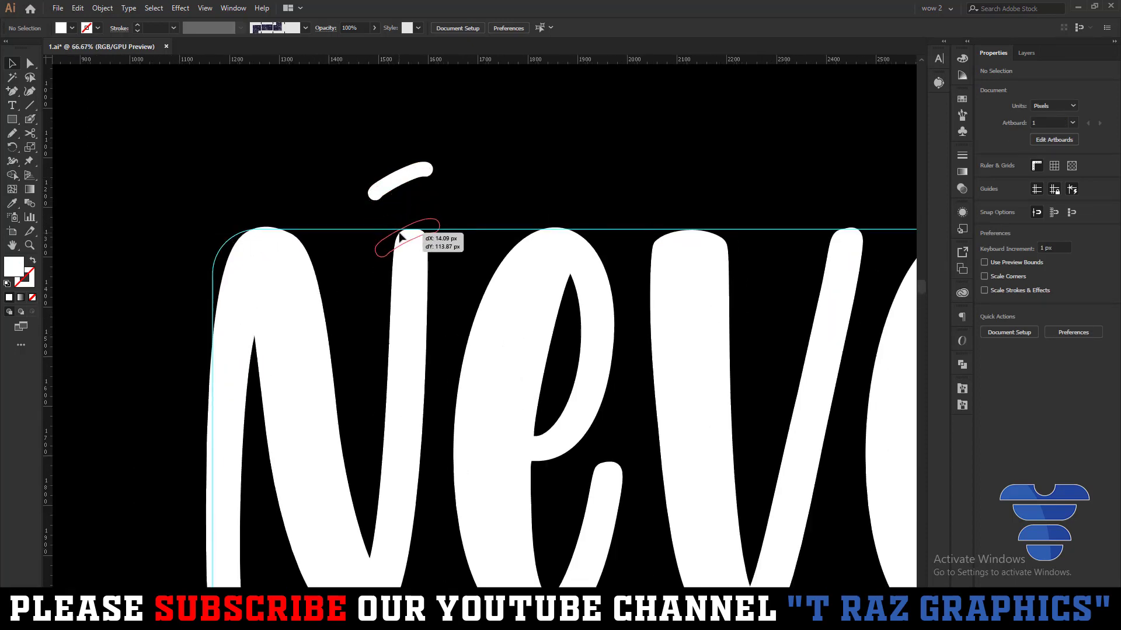
pyautogui.moveTo(369, 279); pyautogui.dragTo(314, 290)
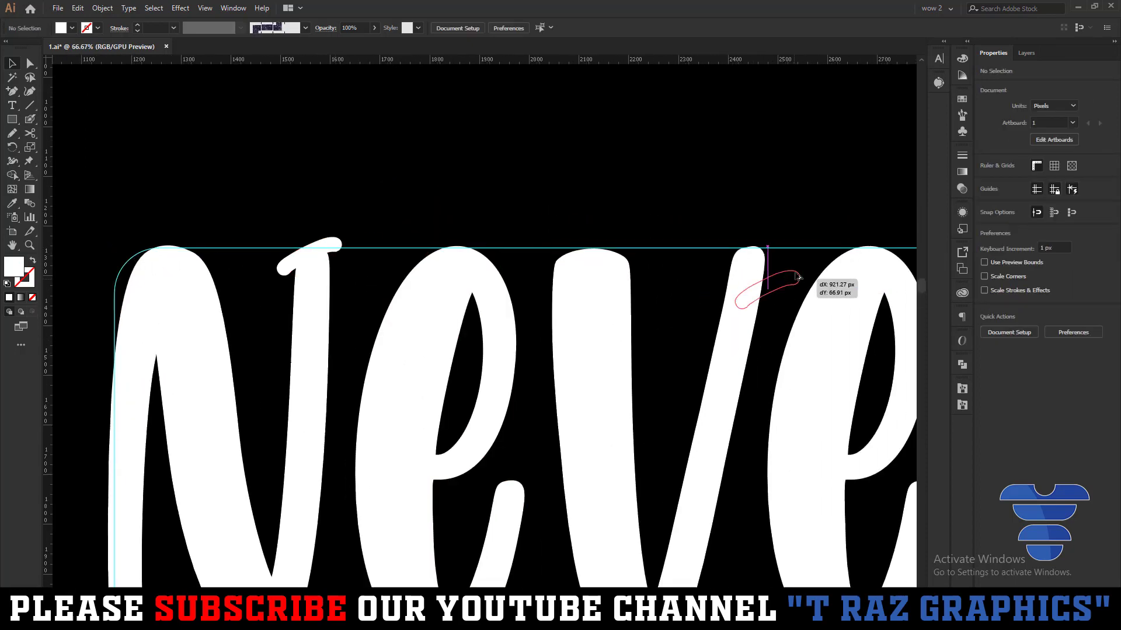
pyautogui.moveTo(337, 244)
pyautogui.mouseDown()
pyautogui.moveTo(776, 245)
pyautogui.moveTo(315, 147)
pyautogui.mouseUp()
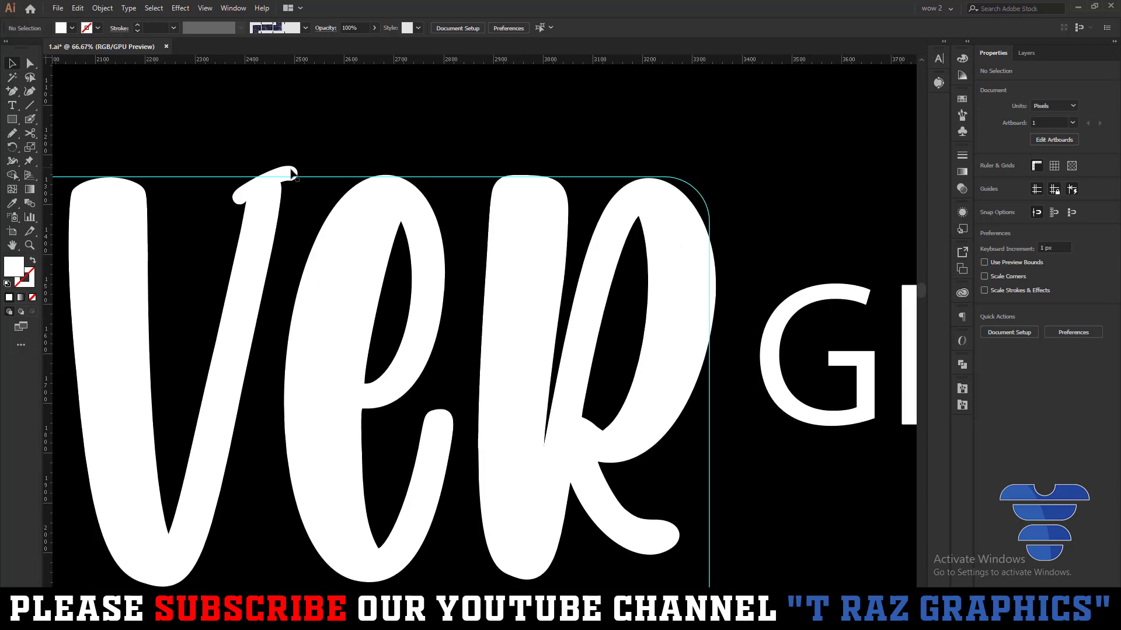
pyautogui.moveTo(266, 178)
pyautogui.mouseDown()
pyautogui.moveTo(461, 412)
pyautogui.moveTo(505, 237)
pyautogui.moveTo(741, 359)
pyautogui.moveTo(598, 429)
pyautogui.mouseUp()
# Nudge the tail swash up onto the R and move the small stray stroke left
pyautogui.click(761, 435)
pyautogui.moveTo(713, 360); pyautogui.dragTo(715, 353)
pyautogui.scroll(-3, 793, 362)
pyautogui.moveTo(728, 410); pyautogui.dragTo(785, 408)
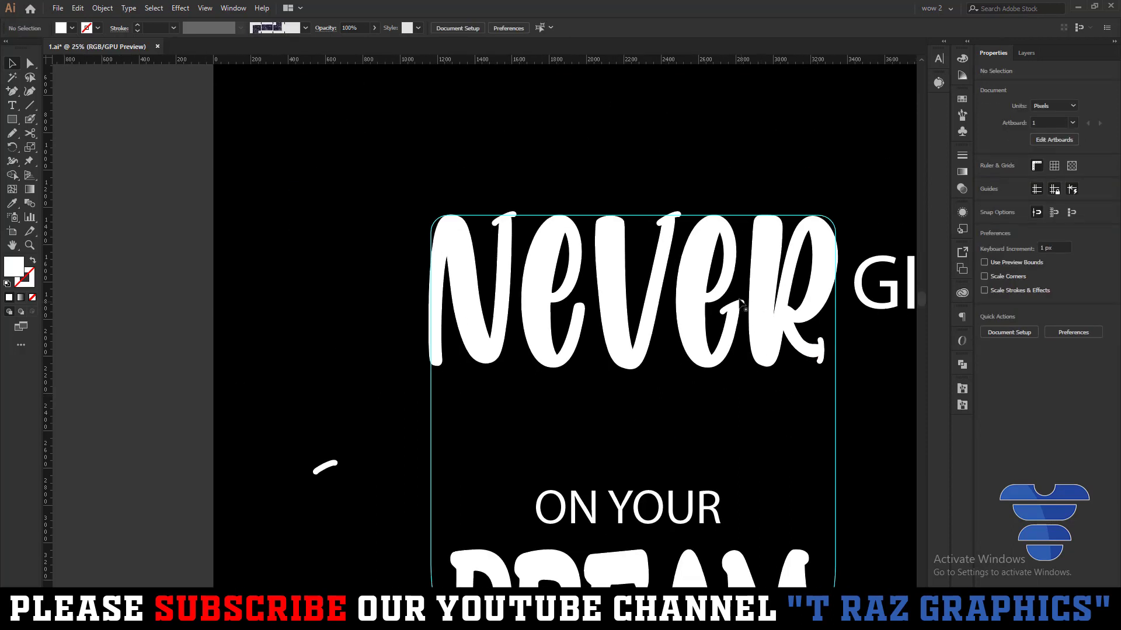
pyautogui.moveTo(734, 306); pyautogui.dragTo(587, 305)
pyautogui.scroll(4, 582, 315)
# Marquee-select all Never letters and swashes and combine them with Pathfinder Unite
pyautogui.click(617, 349)
pyautogui.scroll(-5, 617, 349)
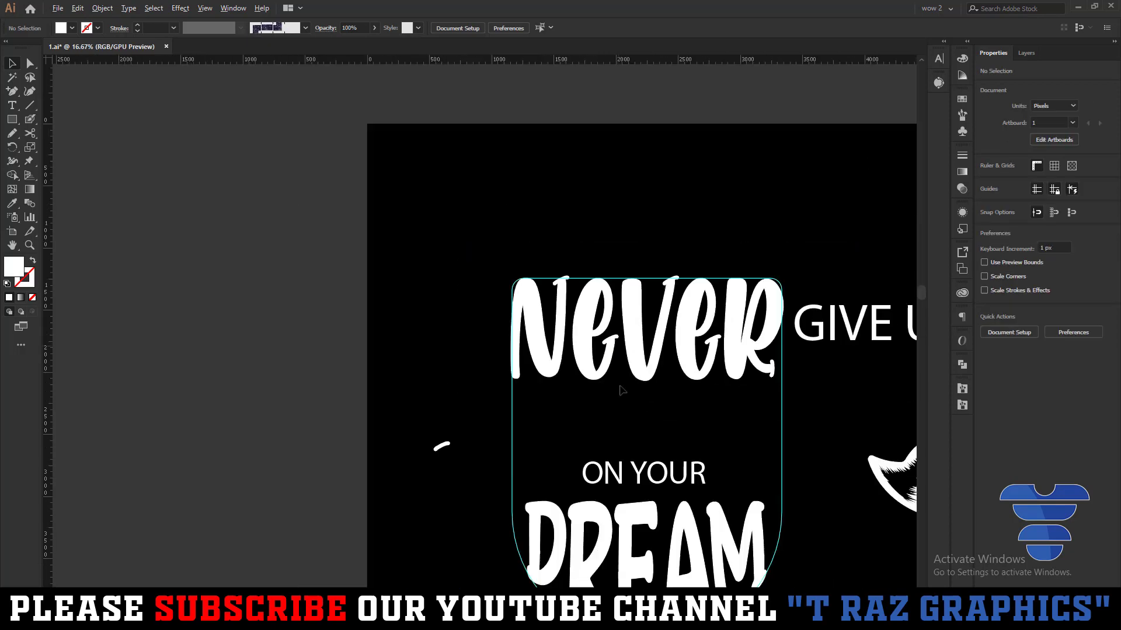
pyautogui.moveTo(607, 353); pyautogui.dragTo(516, 380)
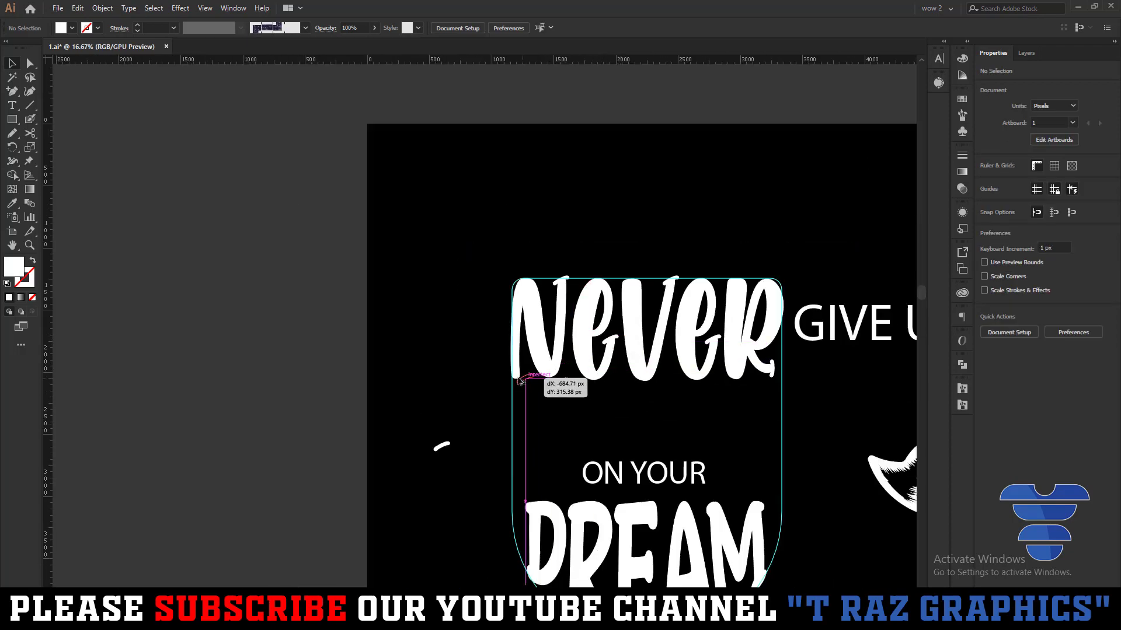
pyautogui.hscroll(3, 568, 408)
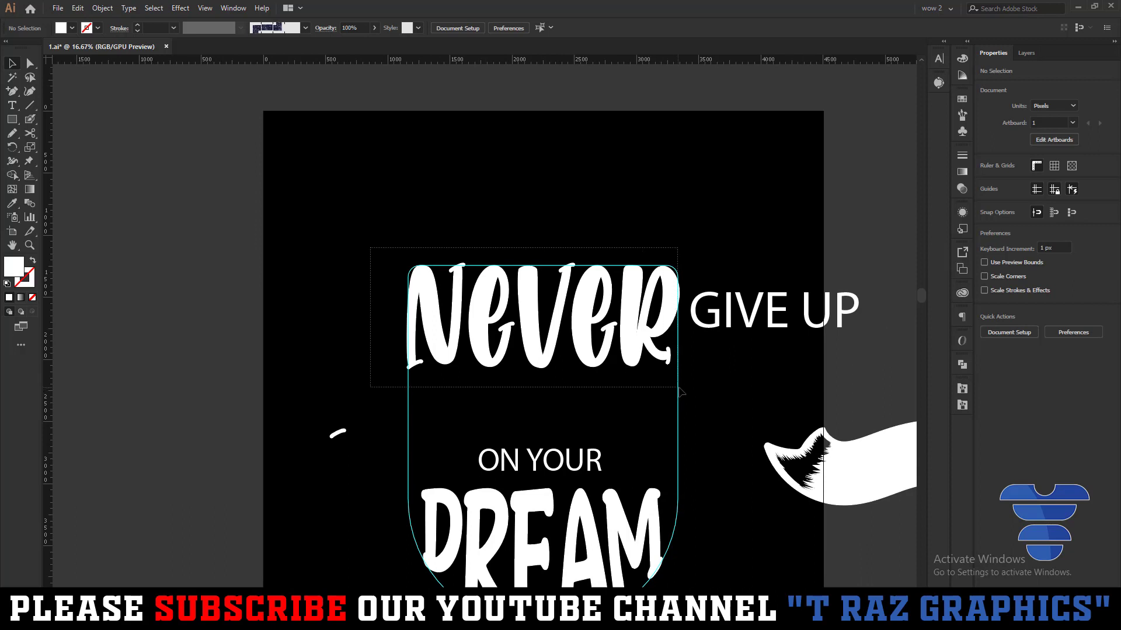
pyautogui.moveTo(513, 362); pyautogui.dragTo(682, 400)
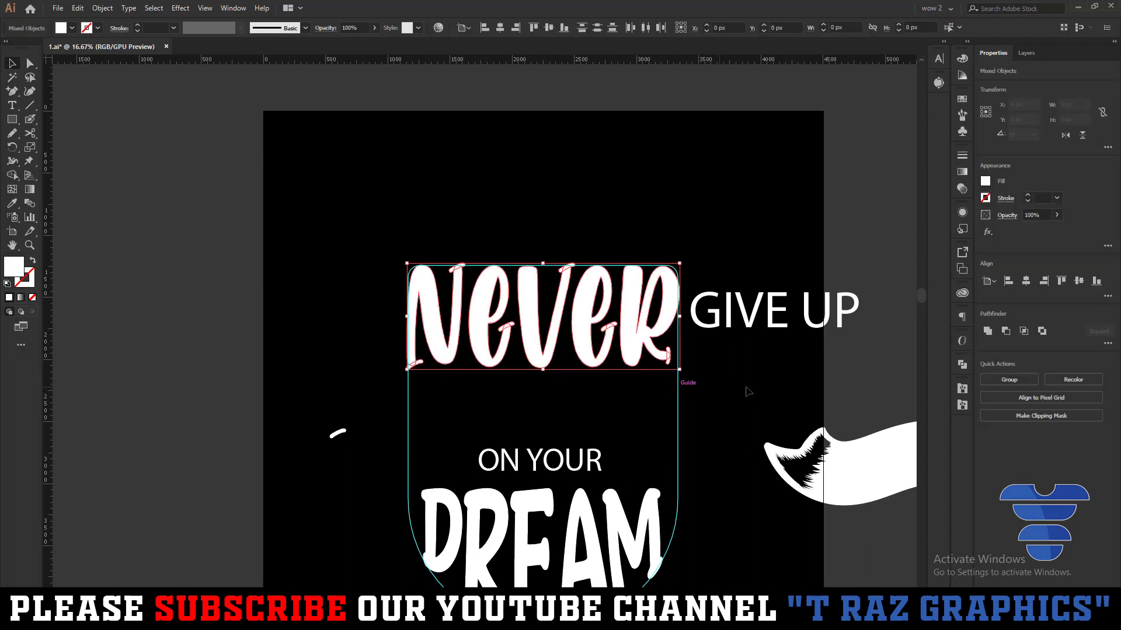
pyautogui.click(994, 334)
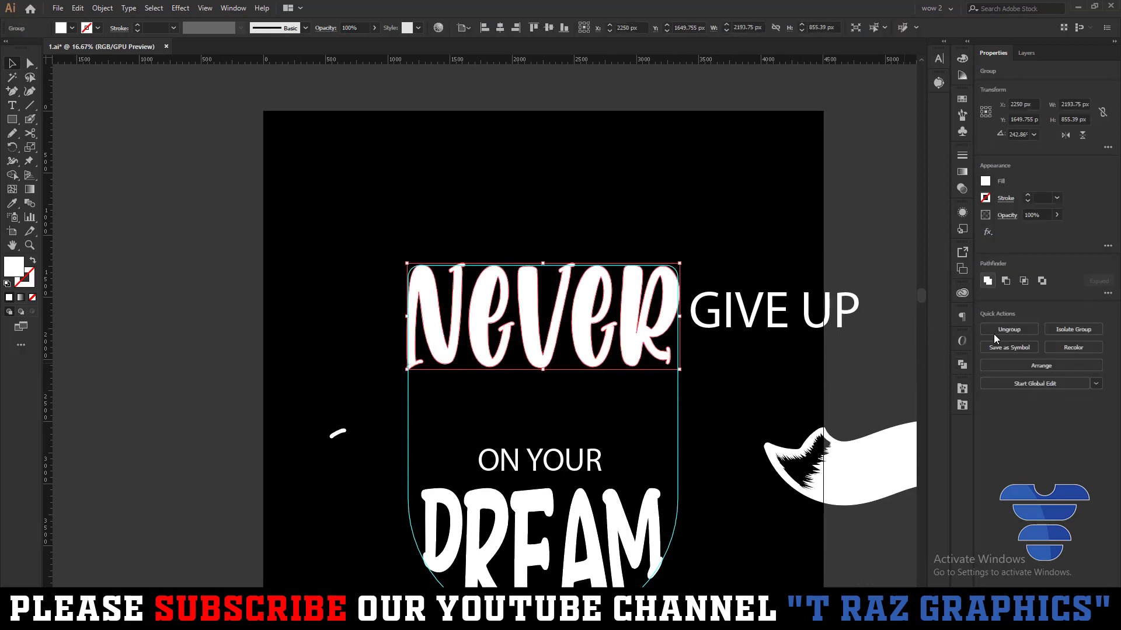
pyautogui.click(740, 375)
pyautogui.scroll(-2, 710, 405)
# Set ON YOUR in Honey Mints, convert it to outlines and enlarge it
pyautogui.moveTo(568, 408); pyautogui.dragTo(554, 373)
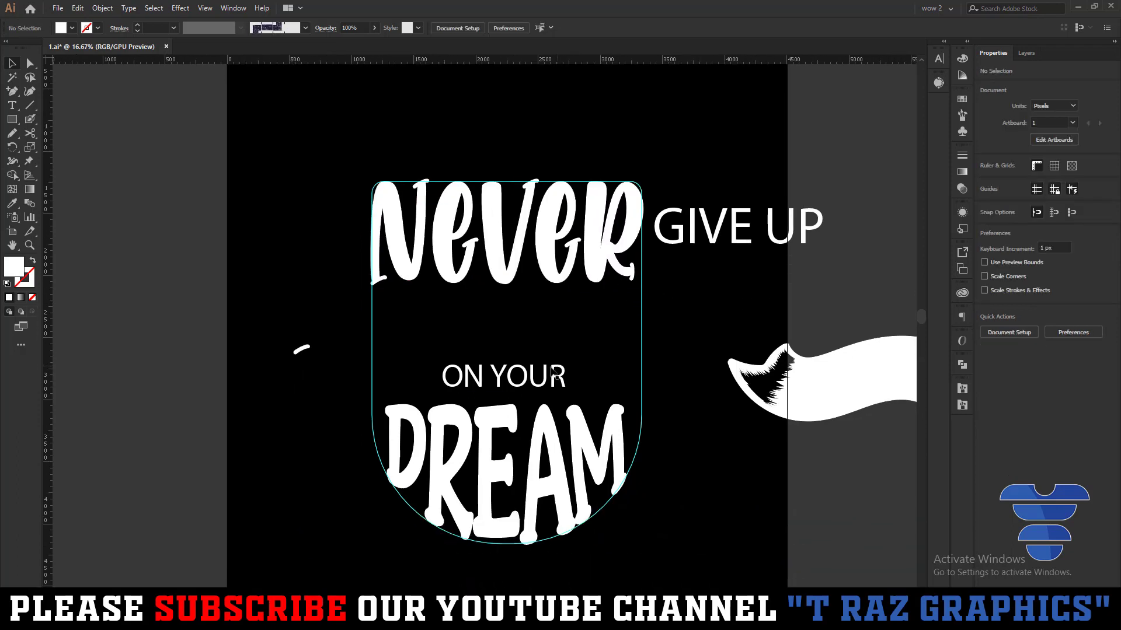
pyautogui.click(557, 373)
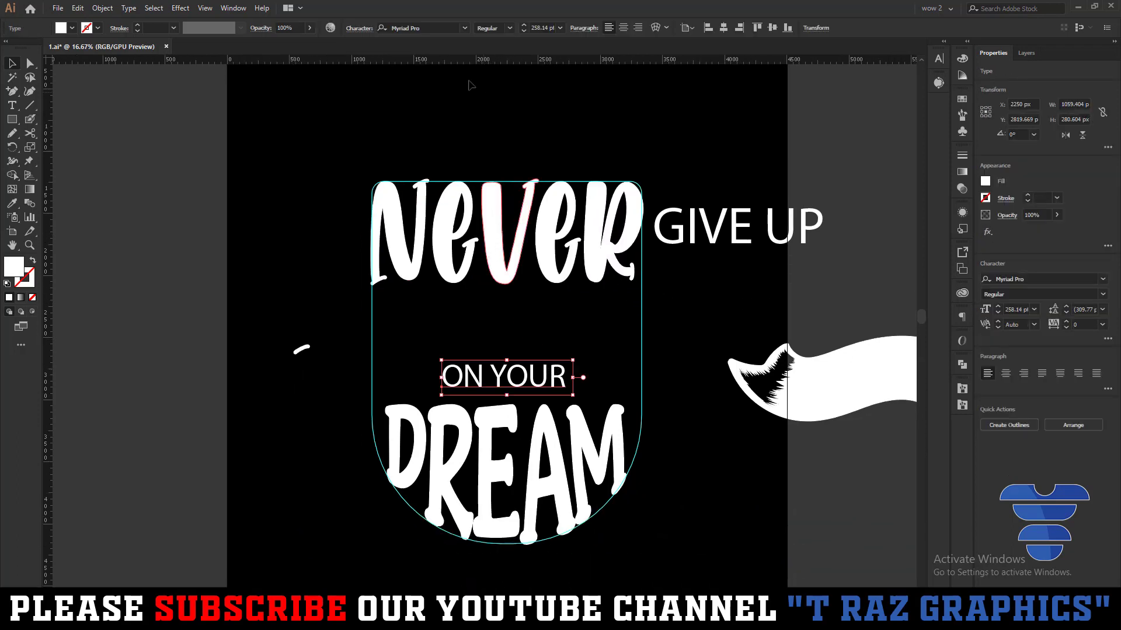
pyautogui.write('ho')
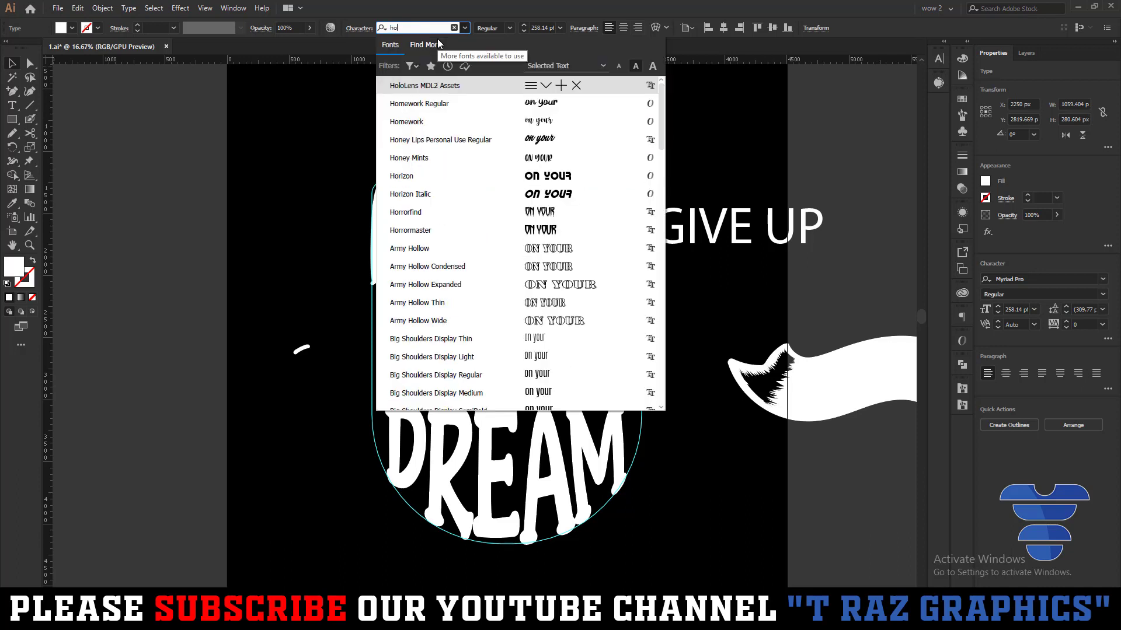
pyautogui.write('n')
pyautogui.click(534, 103)
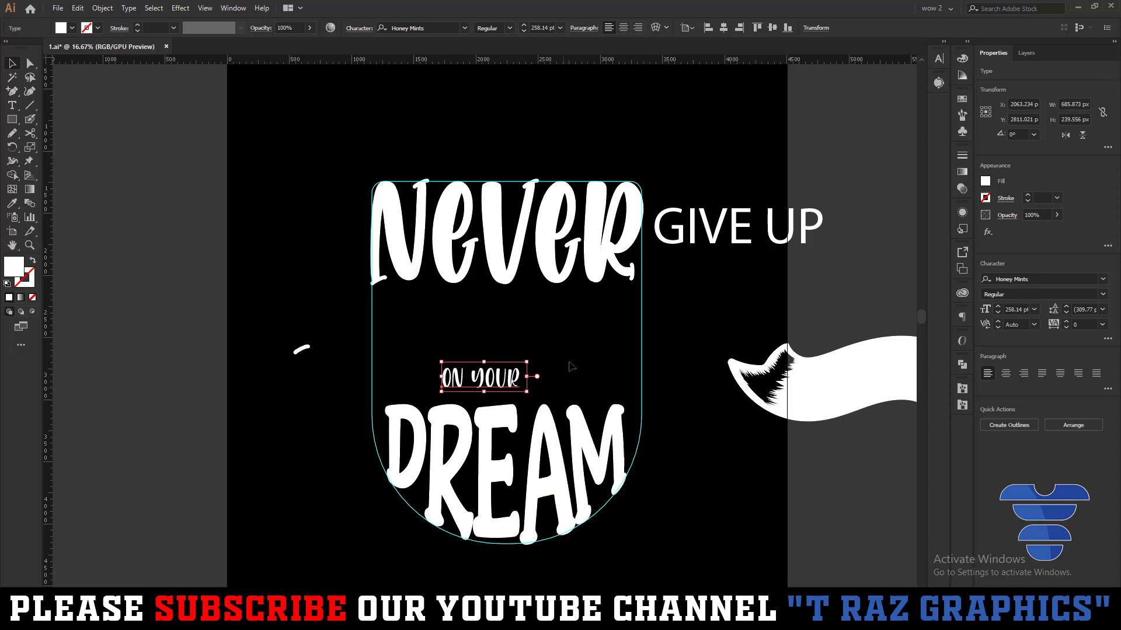
pyautogui.rightClick(573, 339)
pyautogui.click(608, 418)
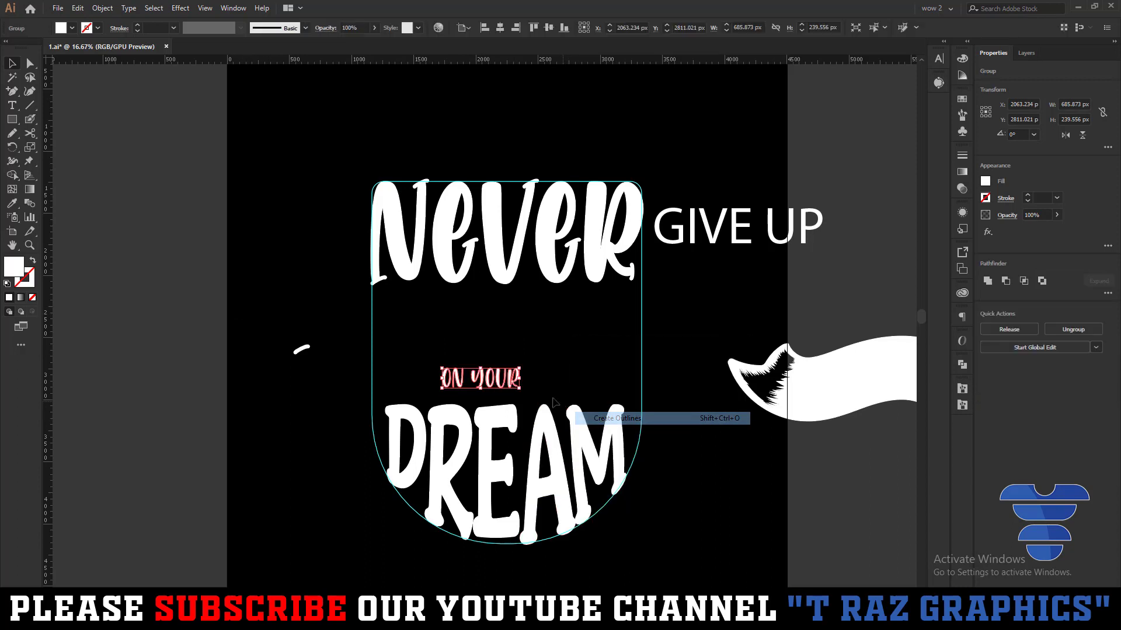
pyautogui.moveTo(527, 383)
pyautogui.mouseDown()
pyautogui.moveTo(591, 380)
pyautogui.moveTo(526, 364)
pyautogui.mouseUp()
# Shorten DREAM from its top edge, move it lower in the shield and adjust its E
pyautogui.click(507, 444)
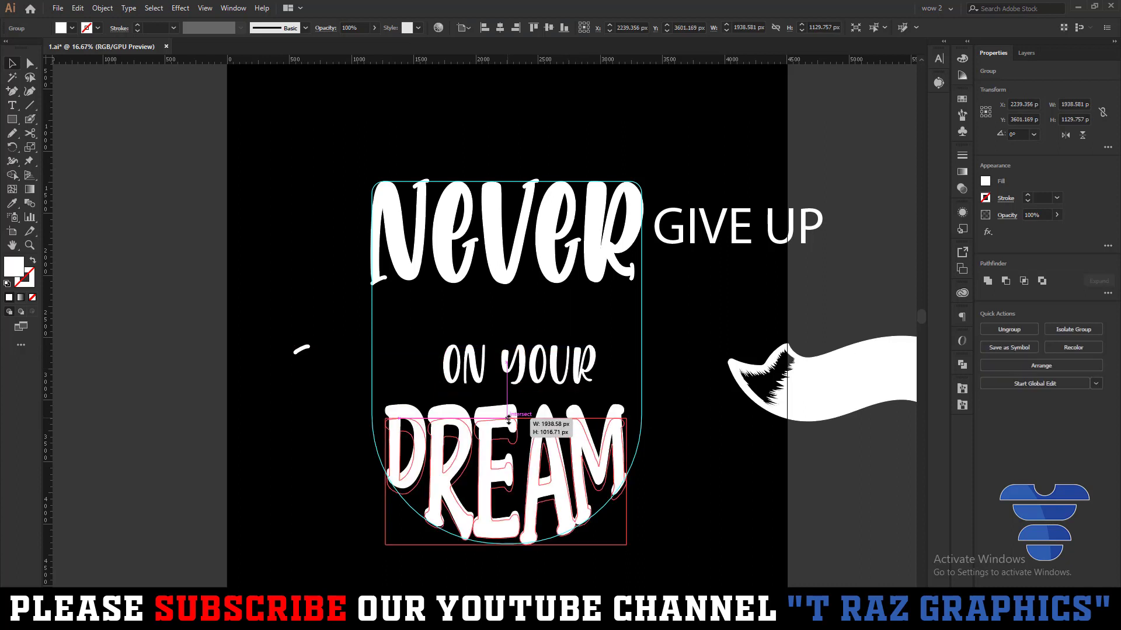
pyautogui.moveTo(508, 409); pyautogui.dragTo(511, 436)
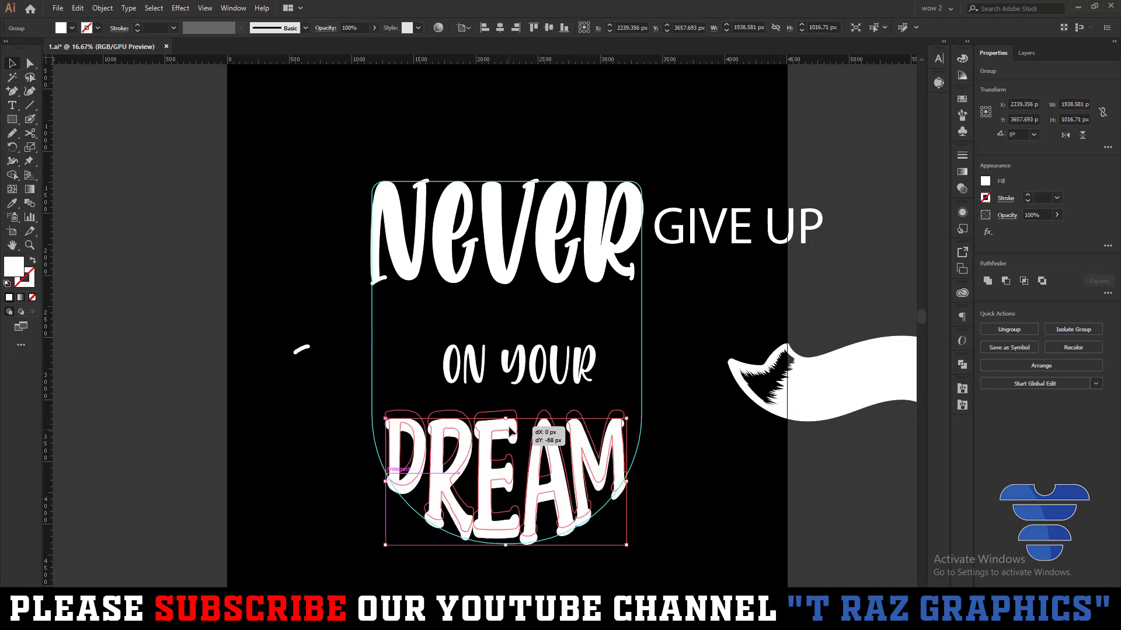
pyautogui.moveTo(506, 476)
pyautogui.mouseDown()
pyautogui.moveTo(499, 444)
pyautogui.moveTo(479, 477)
pyautogui.mouseUp()
pyautogui.scroll(4, 496, 441)
pyautogui.doubleClick(499, 442)
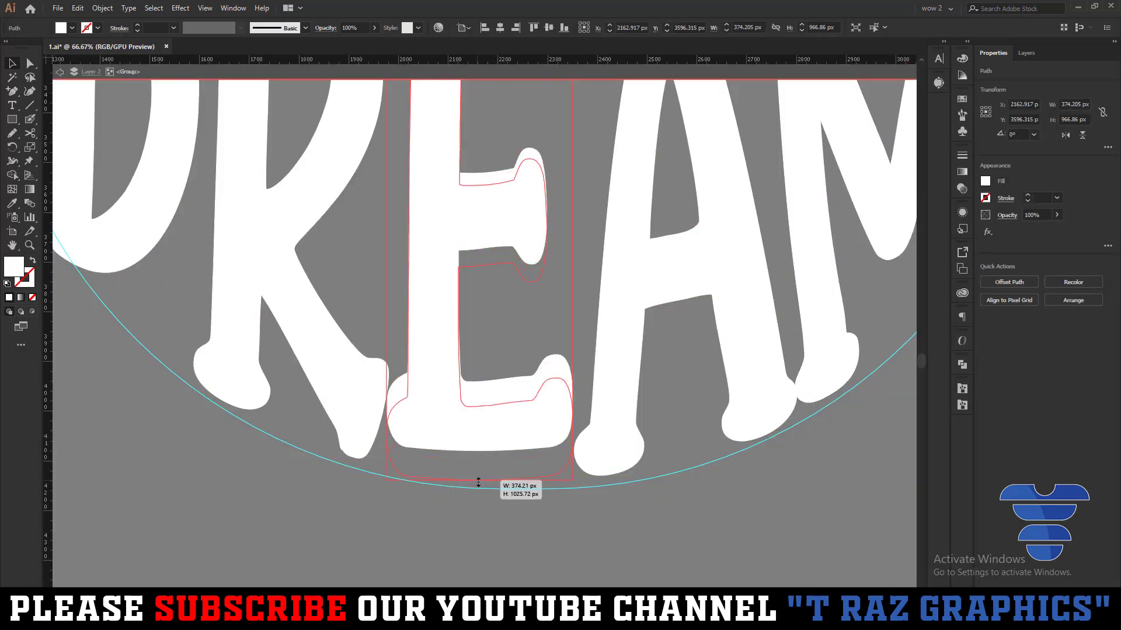
pyautogui.doubleClick(523, 535)
pyautogui.scroll(-2, 523, 529)
# Move ON YOUR left and down and scale it up around its centre
pyautogui.scroll(-3, 526, 513)
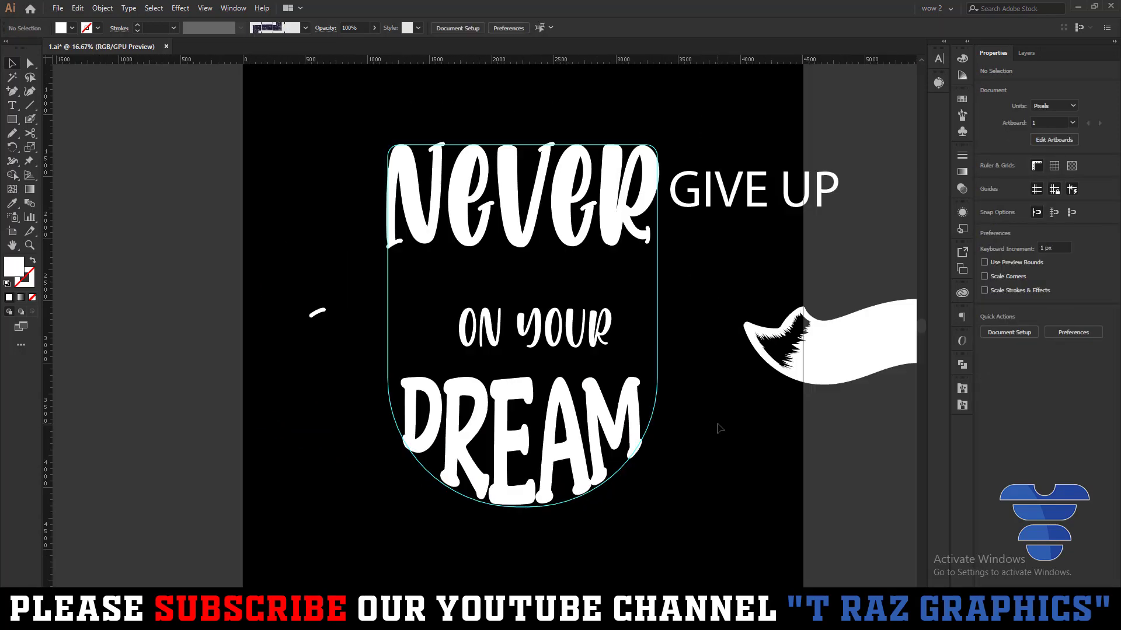
pyautogui.scroll(2, 569, 409)
pyautogui.moveTo(572, 393); pyautogui.dragTo(548, 423)
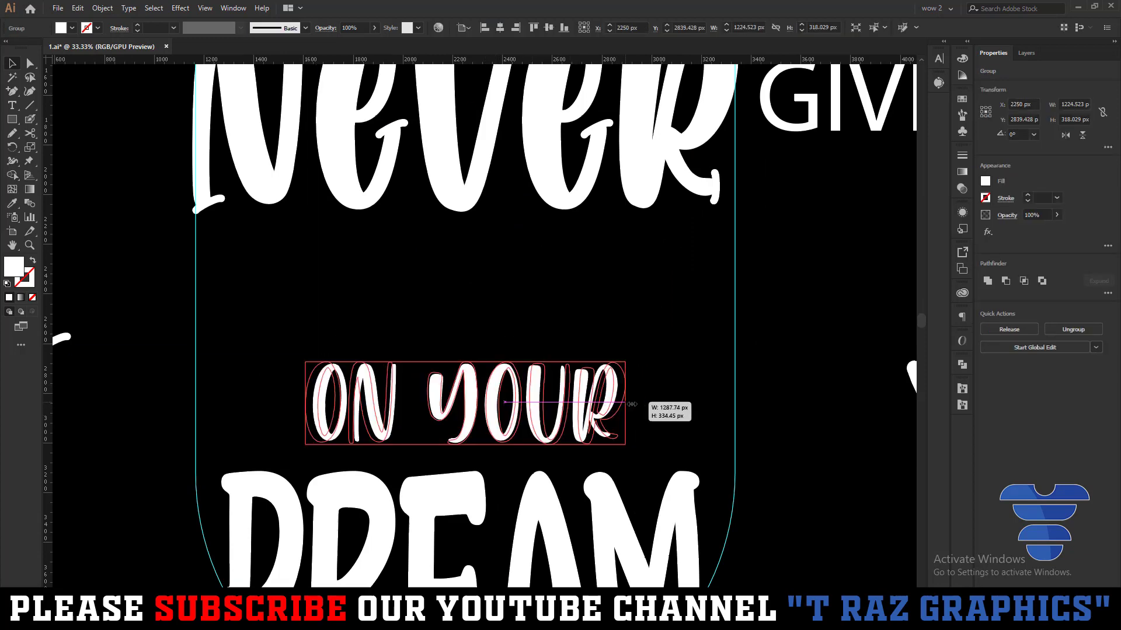
pyautogui.moveTo(627, 408); pyautogui.dragTo(655, 409)
pyautogui.click(670, 401)
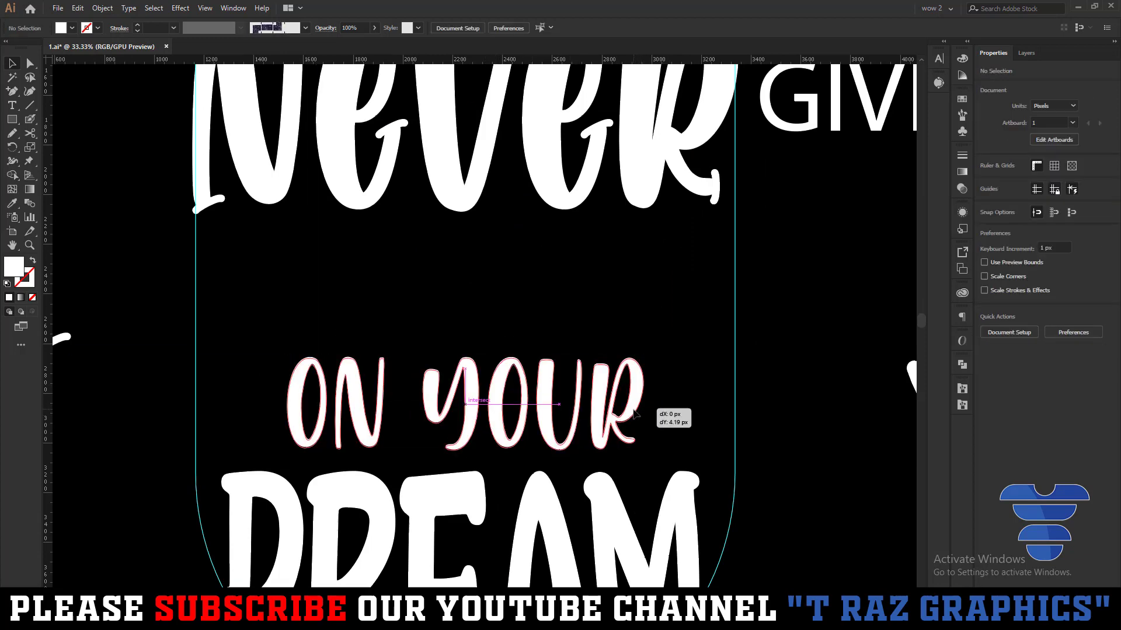
# Move the wing banner under Never, reshape its anchor points, then delete it
pyautogui.scroll(-1, 710, 370)
pyautogui.moveTo(672, 333)
pyautogui.mouseDown()
pyautogui.moveTo(402, 283)
pyautogui.moveTo(438, 270)
pyautogui.mouseUp()
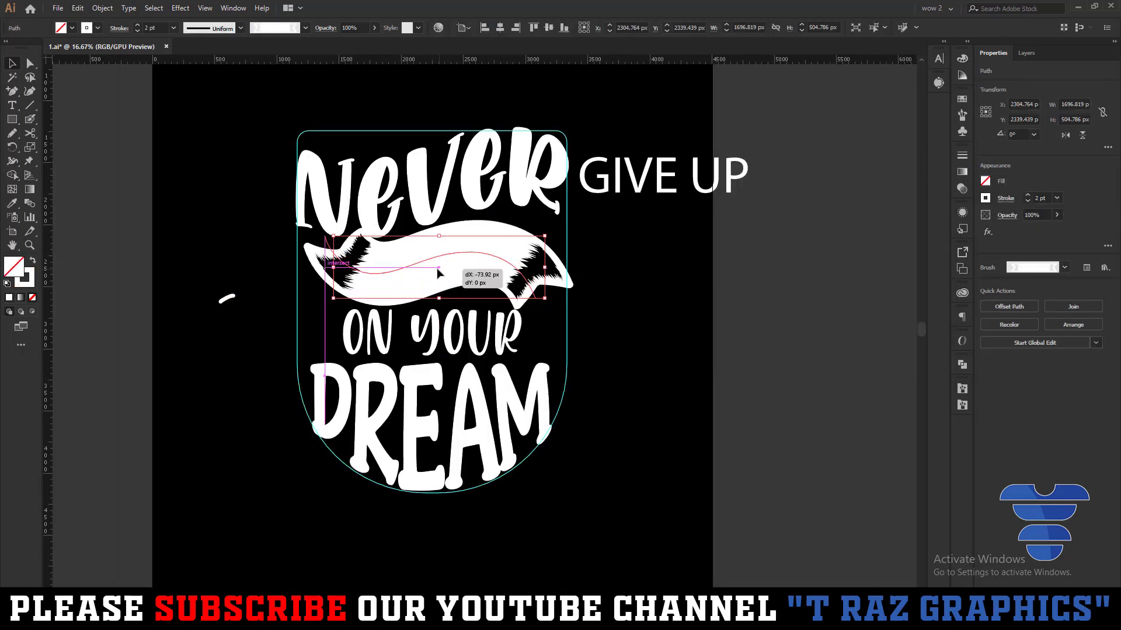
pyautogui.press('a')
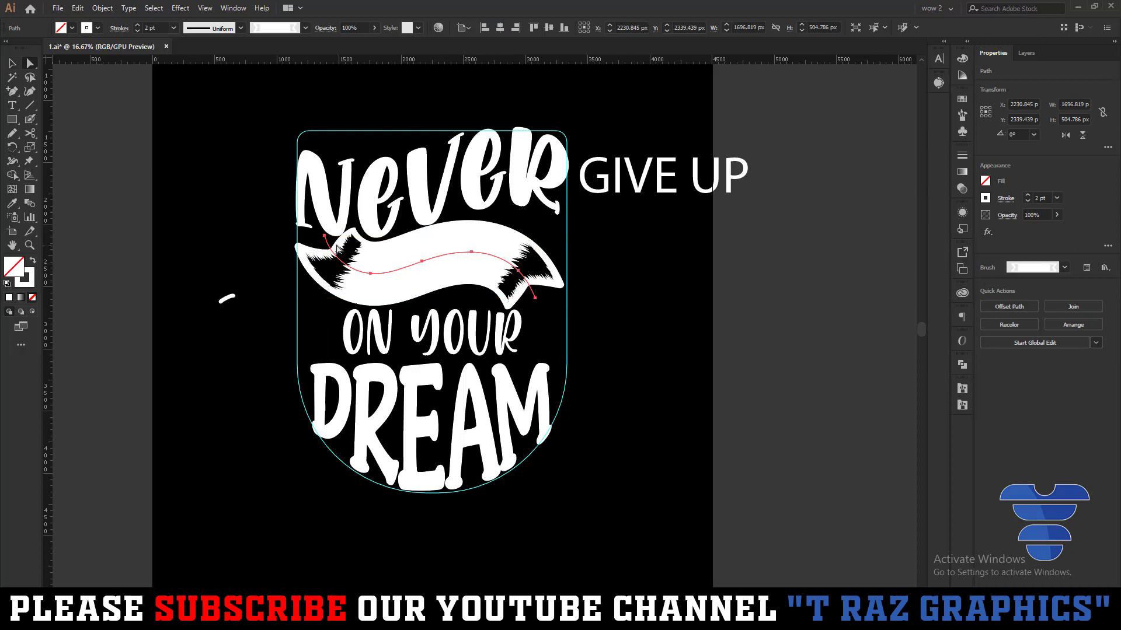
pyautogui.moveTo(323, 239); pyautogui.dragTo(313, 242)
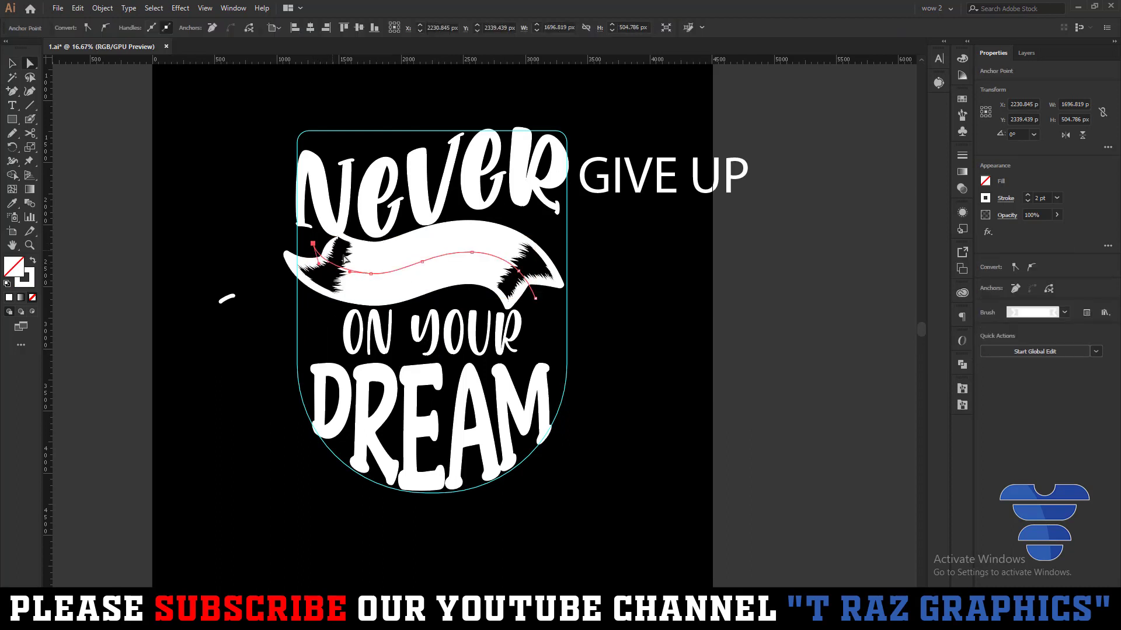
pyautogui.moveTo(535, 298); pyautogui.dragTo(542, 298)
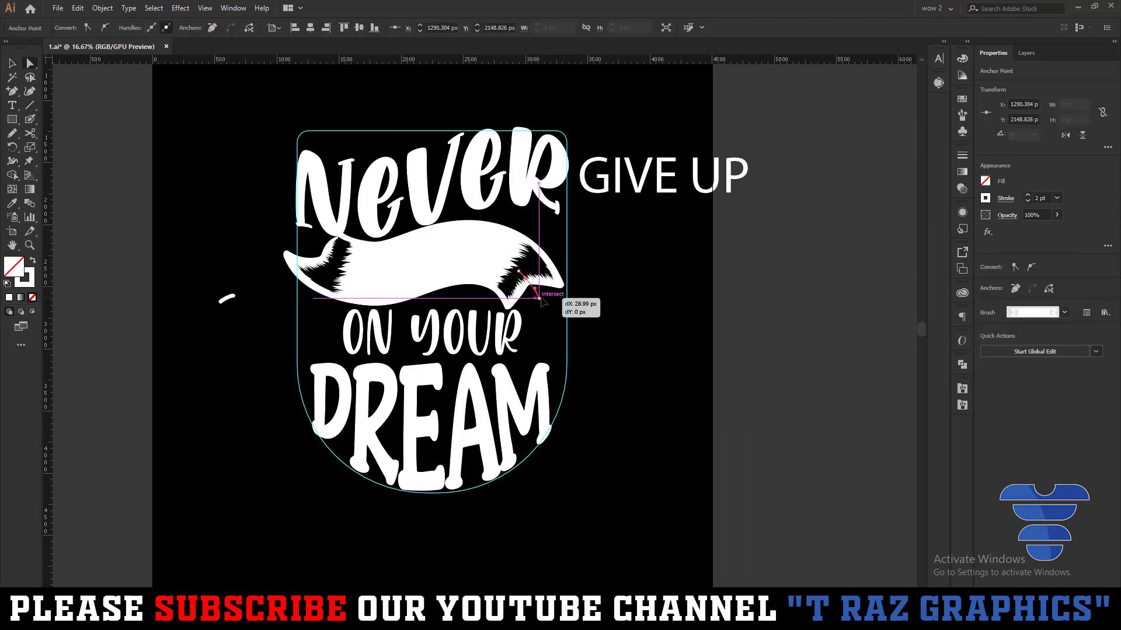
pyautogui.press('v')
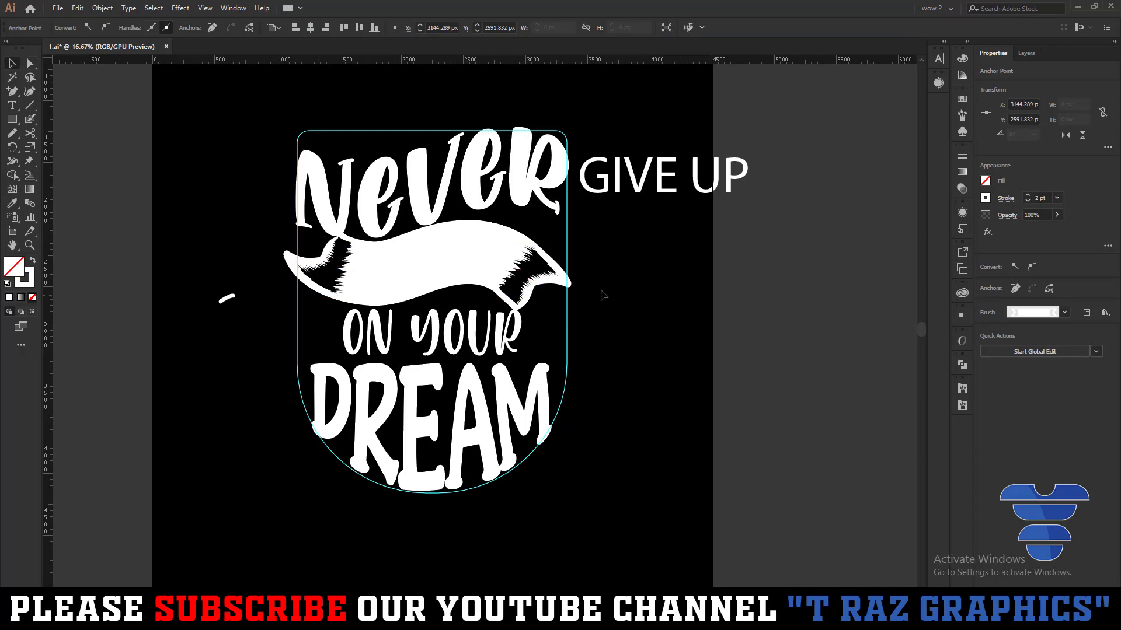
pyautogui.moveTo(542, 270)
pyautogui.mouseDown()
pyautogui.moveTo(517, 271)
pyautogui.moveTo(516, 285)
pyautogui.mouseUp()
pyautogui.press('Delete')
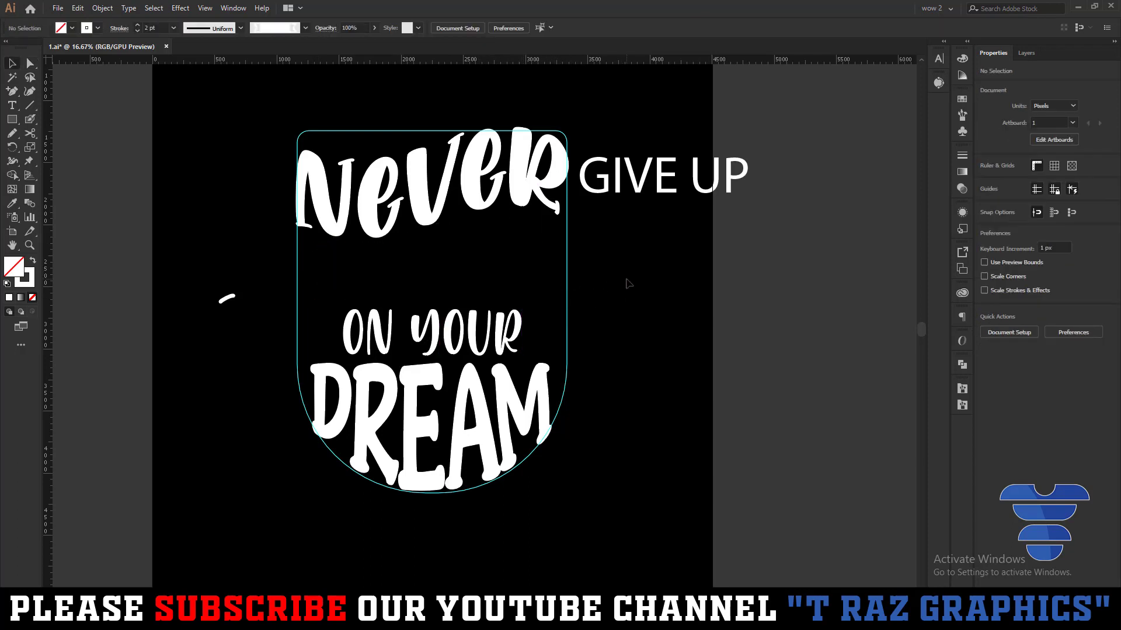
# Move GIVE UP above ON YOUR, set it in Rickety Stairs and convert it to outlines
pyautogui.moveTo(601, 190); pyautogui.dragTo(364, 292)
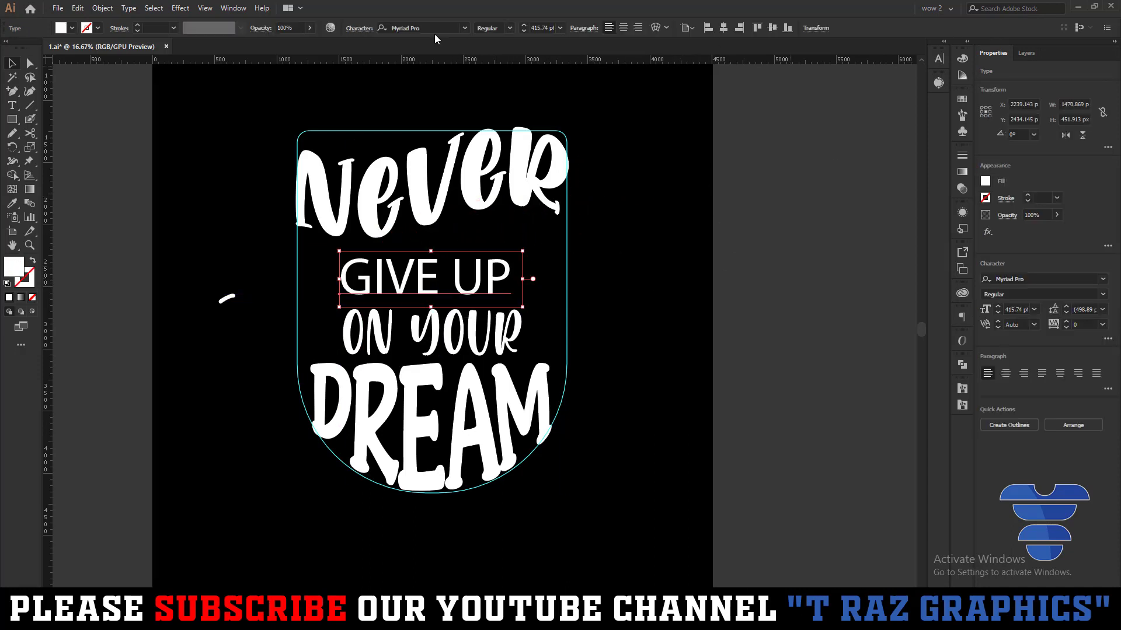
pyautogui.click(433, 28)
pyautogui.write('i')
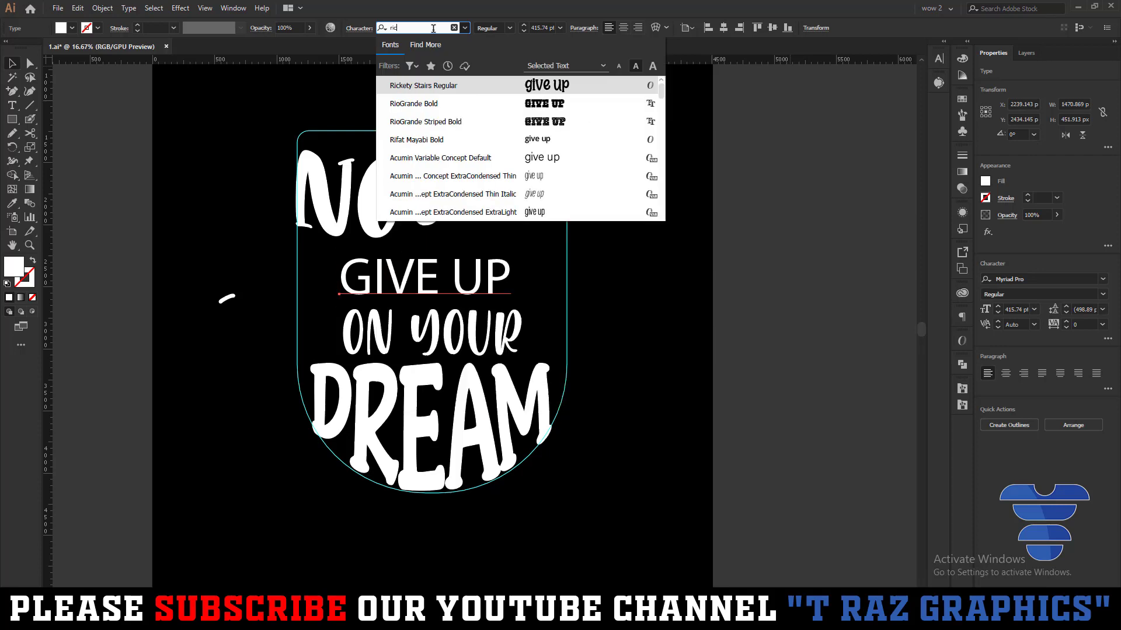
pyautogui.write('ck')
pyautogui.click(498, 81)
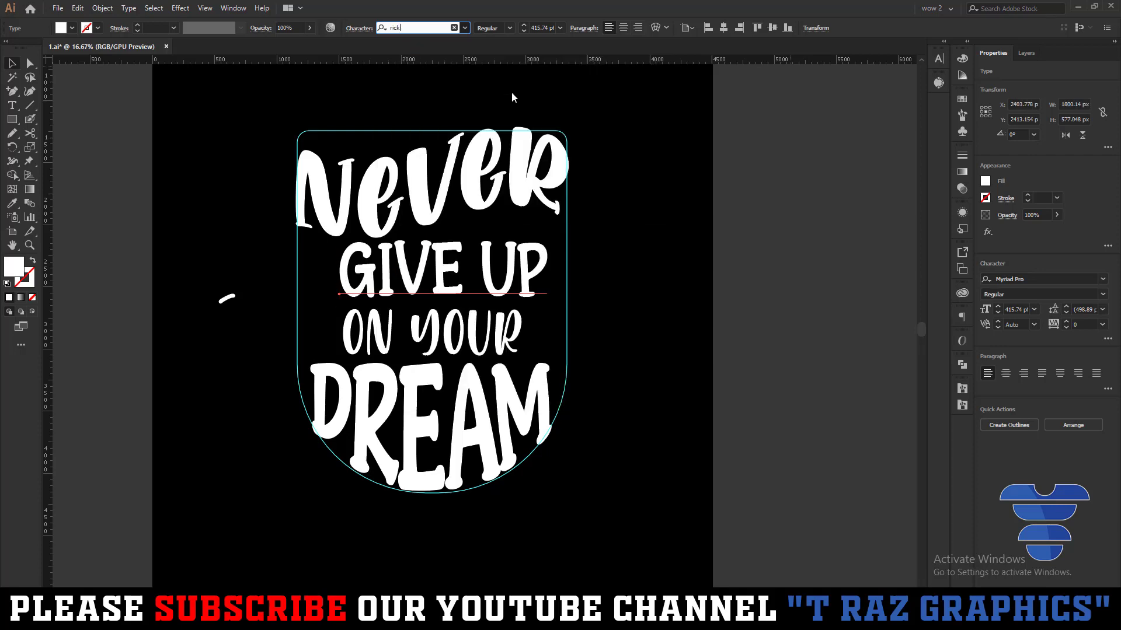
pyautogui.rightClick(666, 214)
pyautogui.click(684, 292)
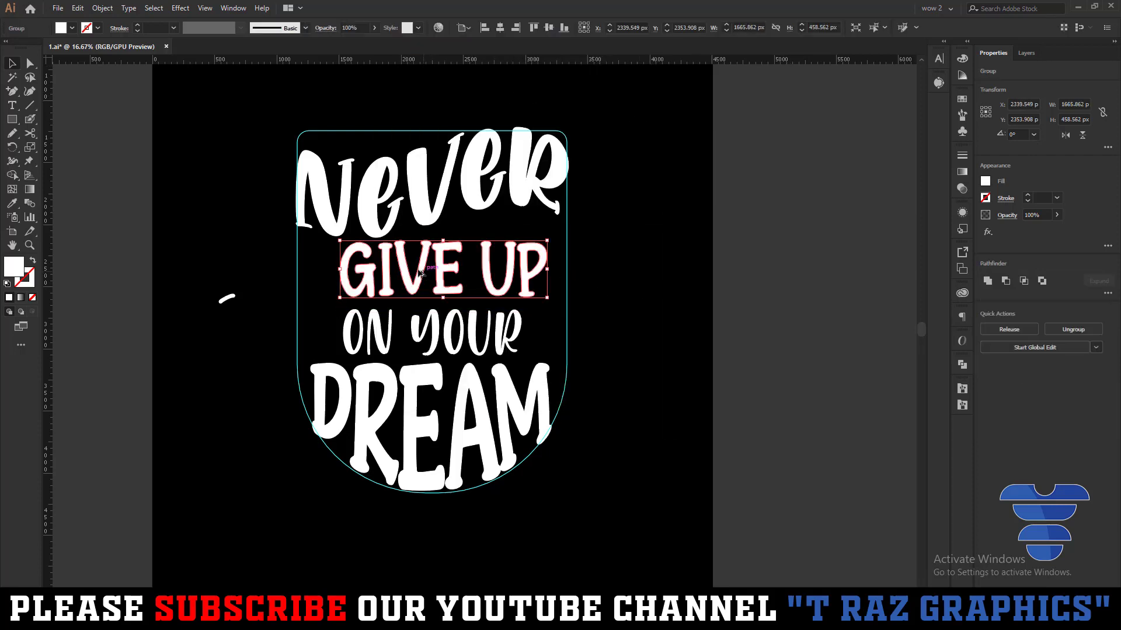
# Ungroup the outlined GIVE UP letters and reselect the GIVE UP group
pyautogui.scroll(2, 429, 279)
pyautogui.rightClick(550, 177)
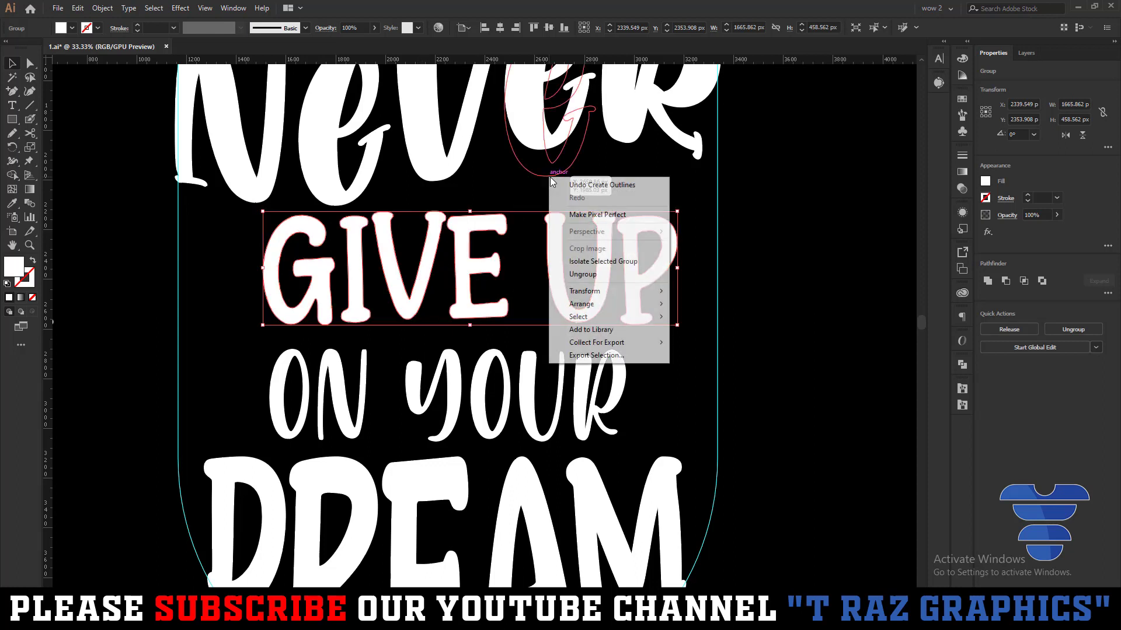
pyautogui.click(659, 274)
pyautogui.click(729, 271)
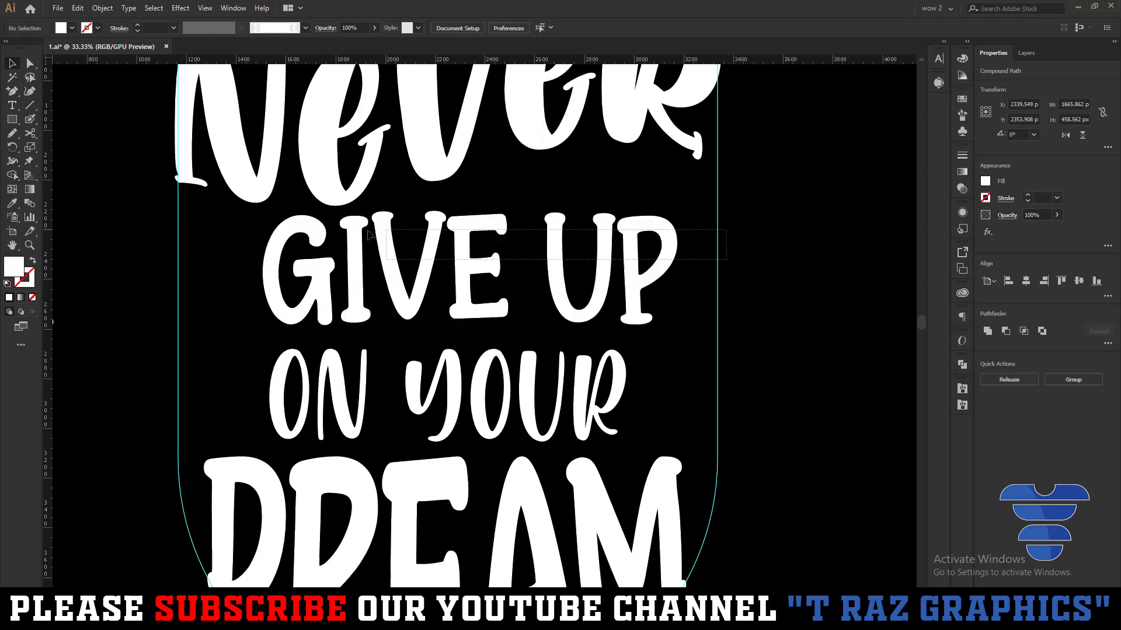
pyautogui.click(467, 237)
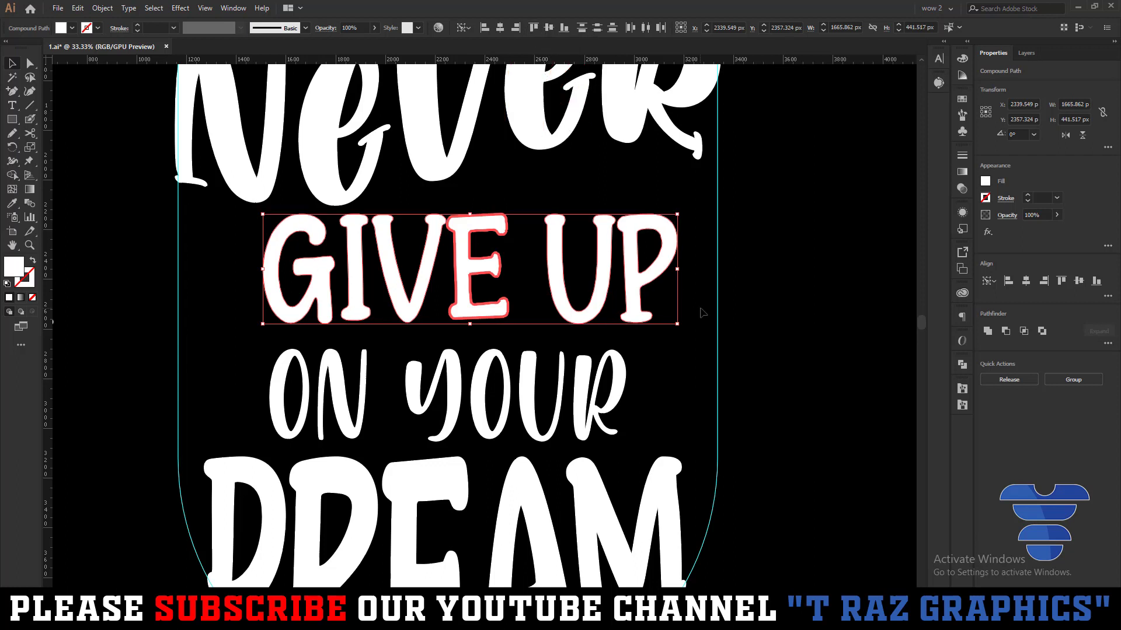
pyautogui.click(725, 263)
pyautogui.click(281, 235)
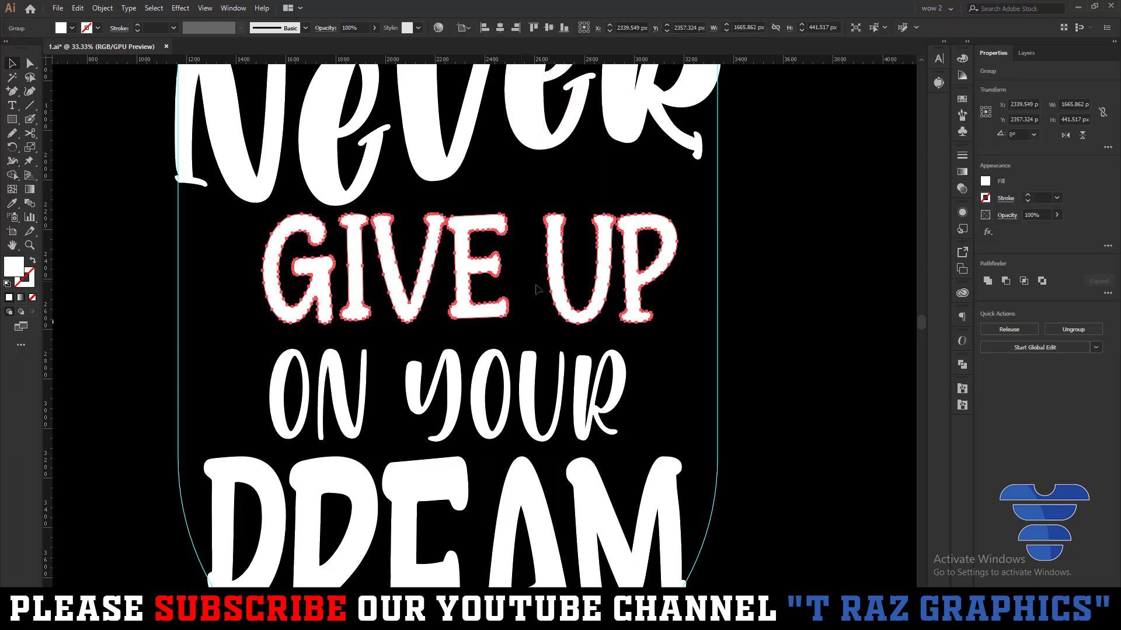
# Erase a thin strip from the lettering and scale the GIVE UP group down slightly
pyautogui.moveTo(698, 355); pyautogui.dragTo(207, 320)
pyautogui.moveTo(235, 168); pyautogui.dragTo(723, 216)
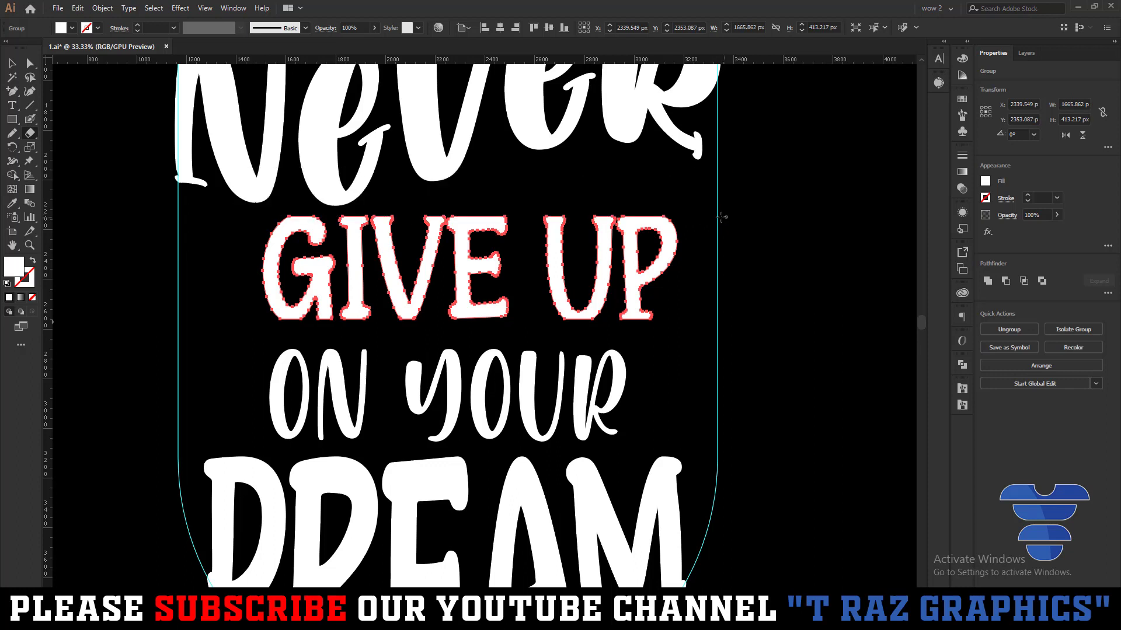
pyautogui.press('v')
pyautogui.click(723, 270)
pyautogui.click(646, 272)
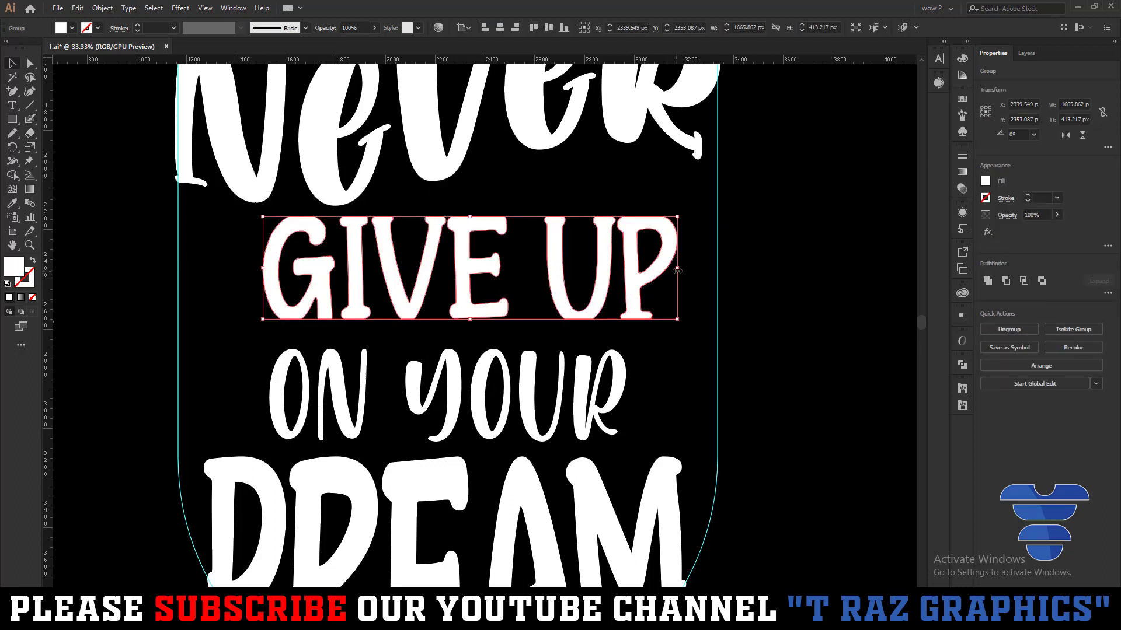
pyautogui.moveTo(677, 270); pyautogui.dragTo(653, 270)
pyautogui.scroll(-1, 511, 344)
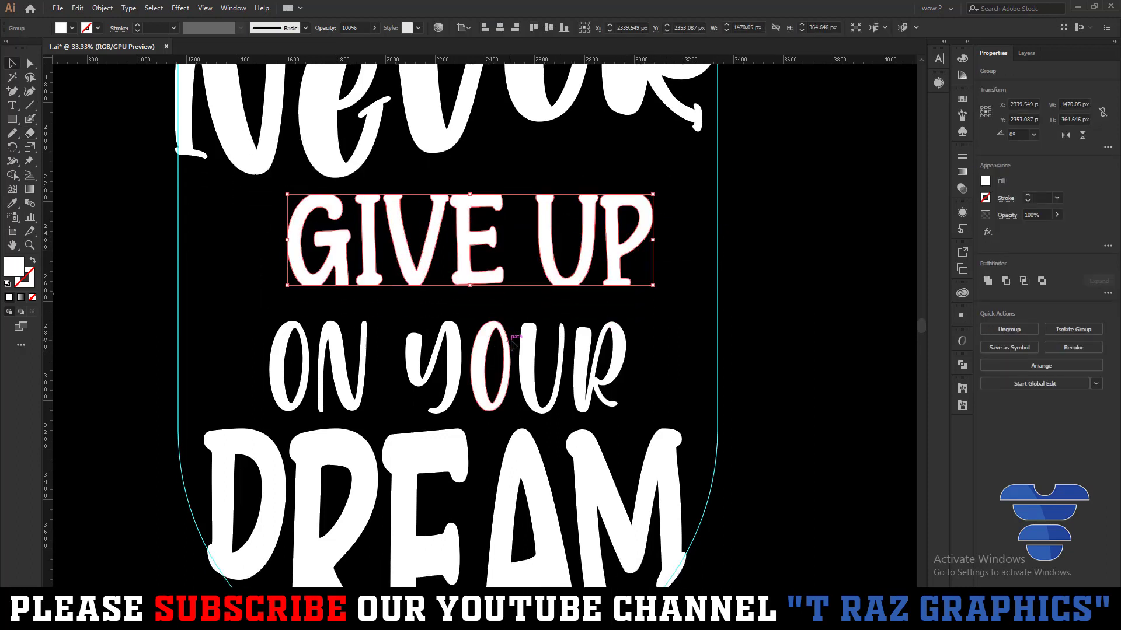
# Shrink ON YOUR slightly, lower it, and zoom out to view the whole shield
pyautogui.click(458, 345)
pyautogui.moveTo(447, 321); pyautogui.dragTo(448, 332)
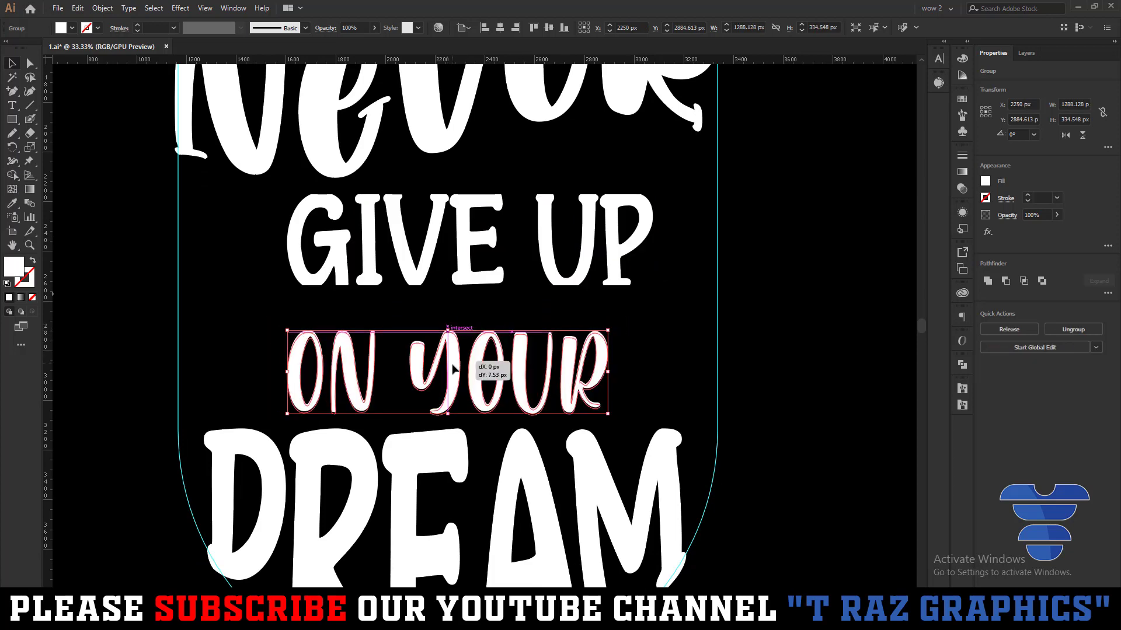
pyautogui.click(688, 349)
pyautogui.hotkey('ctrl', '-')
pyautogui.hotkey('ctrl', '-')
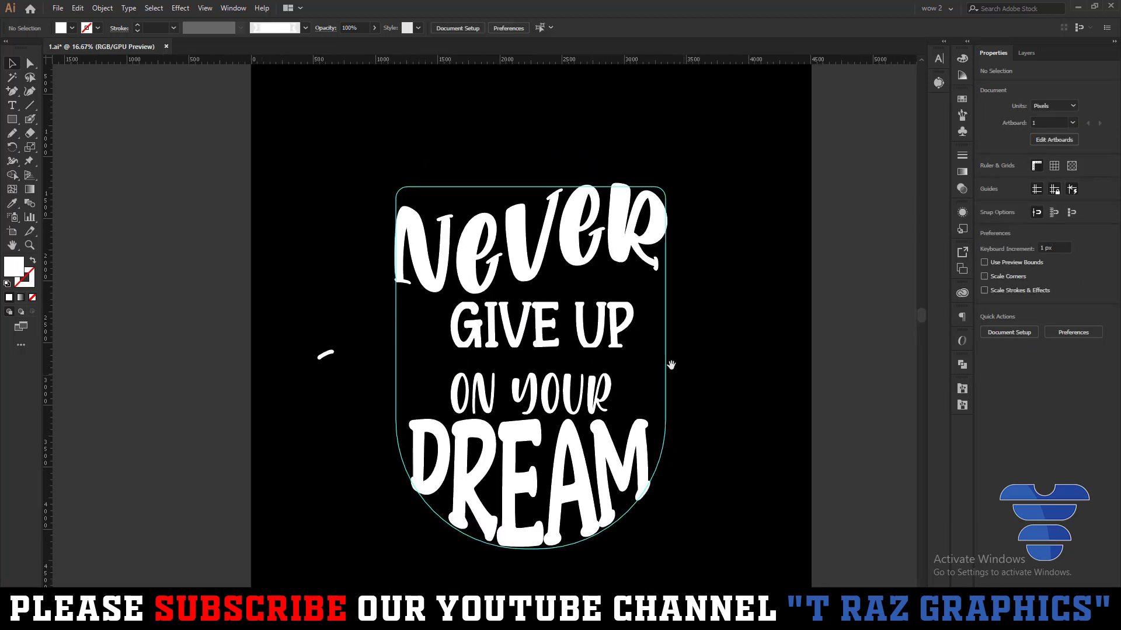
pyautogui.moveTo(777, 383); pyautogui.dragTo(695, 299)
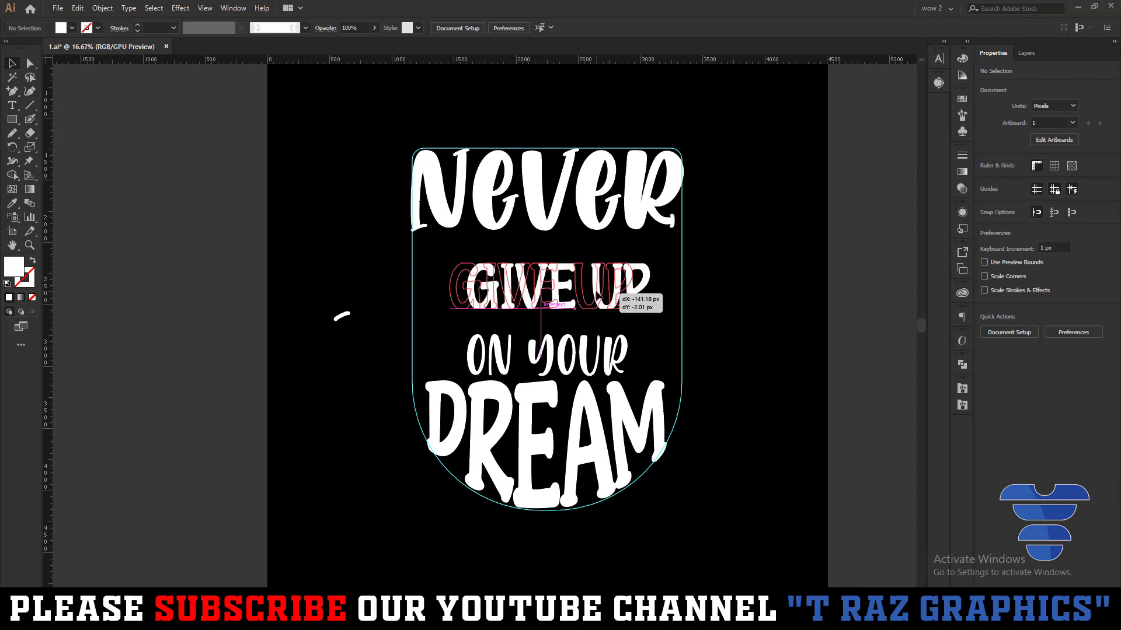
# Apply a Flag warp with 67% bend to GIVE UP
pyautogui.click(627, 298)
pyautogui.click(992, 234)
pyautogui.moveTo(1009, 375)
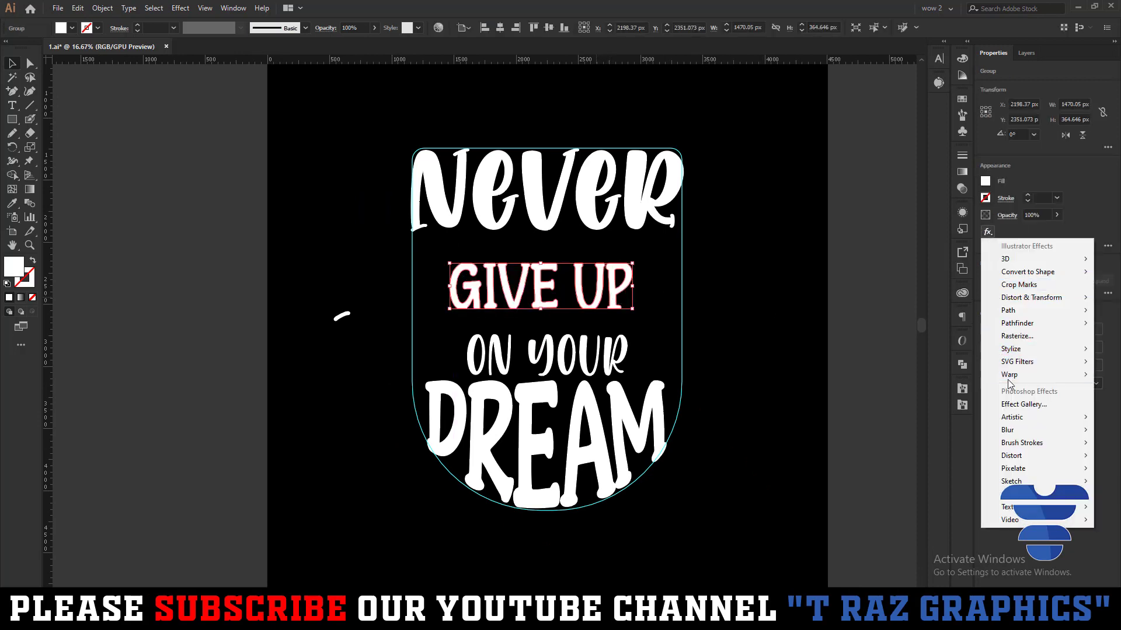
pyautogui.click(926, 465)
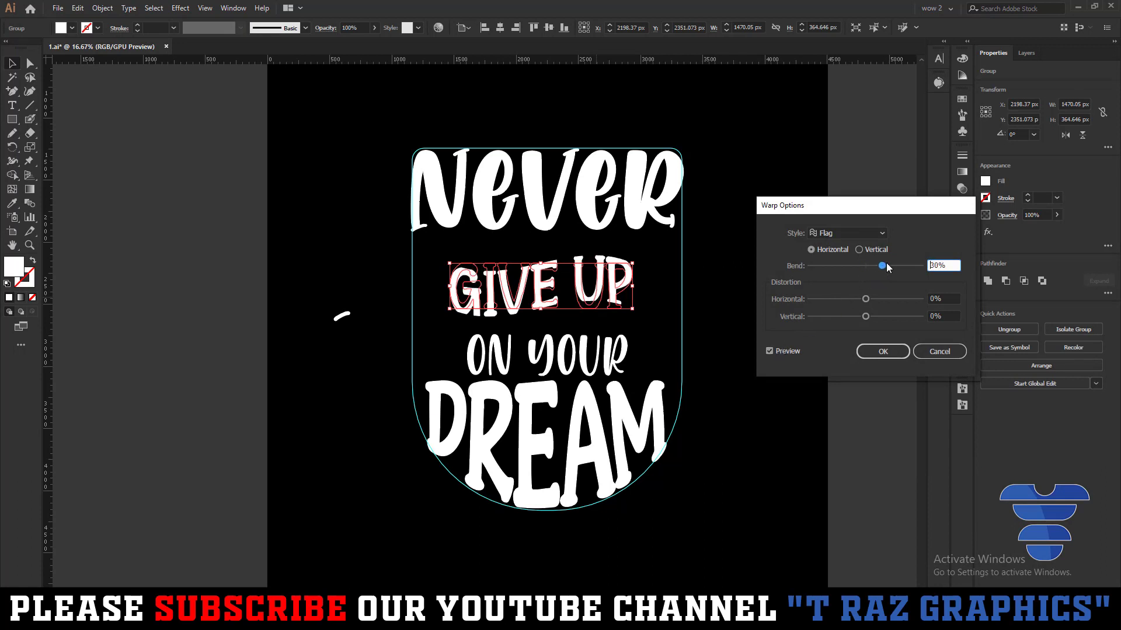
pyautogui.moveTo(877, 266); pyautogui.dragTo(903, 266)
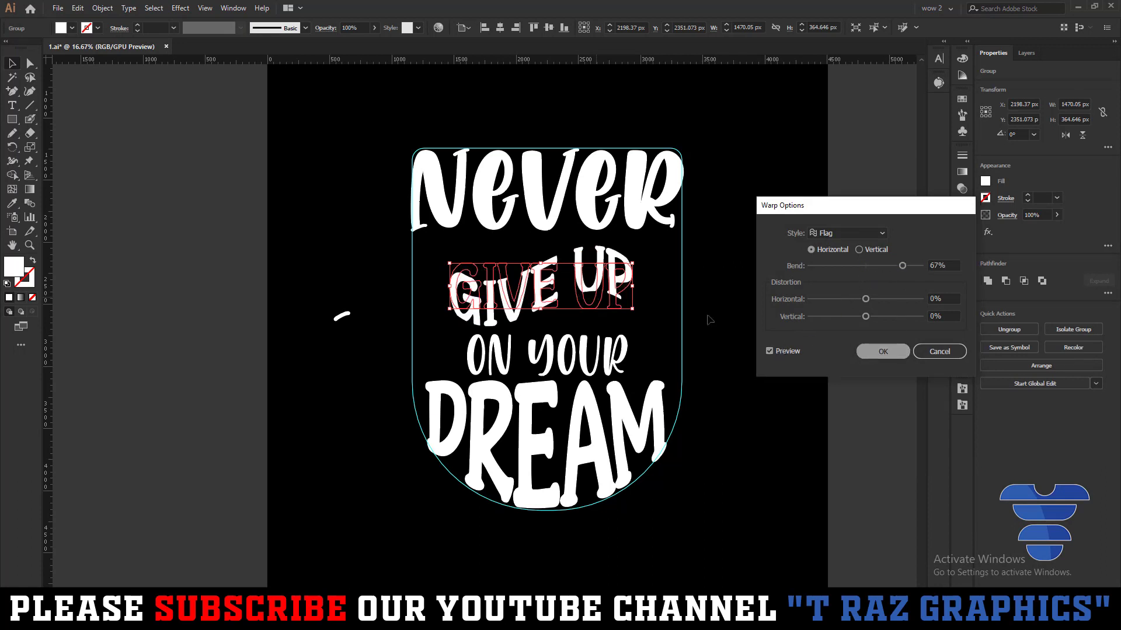
pyautogui.press('Return')
# Stretch the warped GIVE UP wider using its bounding box handles
pyautogui.moveTo(632, 286); pyautogui.dragTo(684, 284)
pyautogui.moveTo(447, 287); pyautogui.dragTo(412, 286)
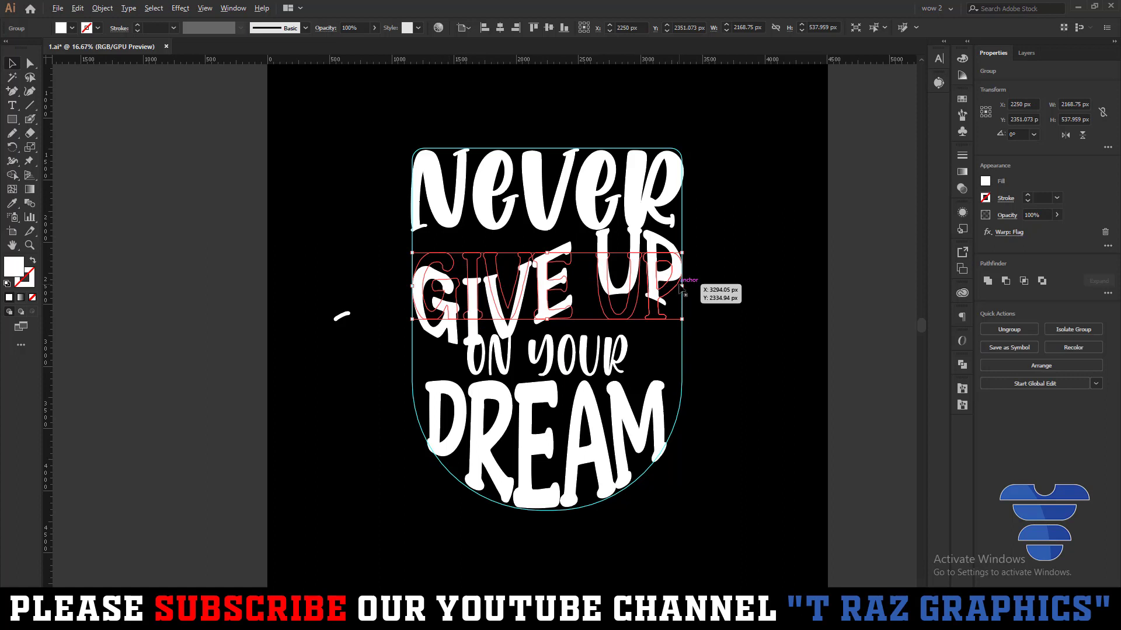
pyautogui.moveTo(682, 286); pyautogui.dragTo(625, 300)
# Nudge GIVE UP up and expand its flag warp with Object > Expand Appearance
pyautogui.hotkey('ctrl', 'shift', 'a')
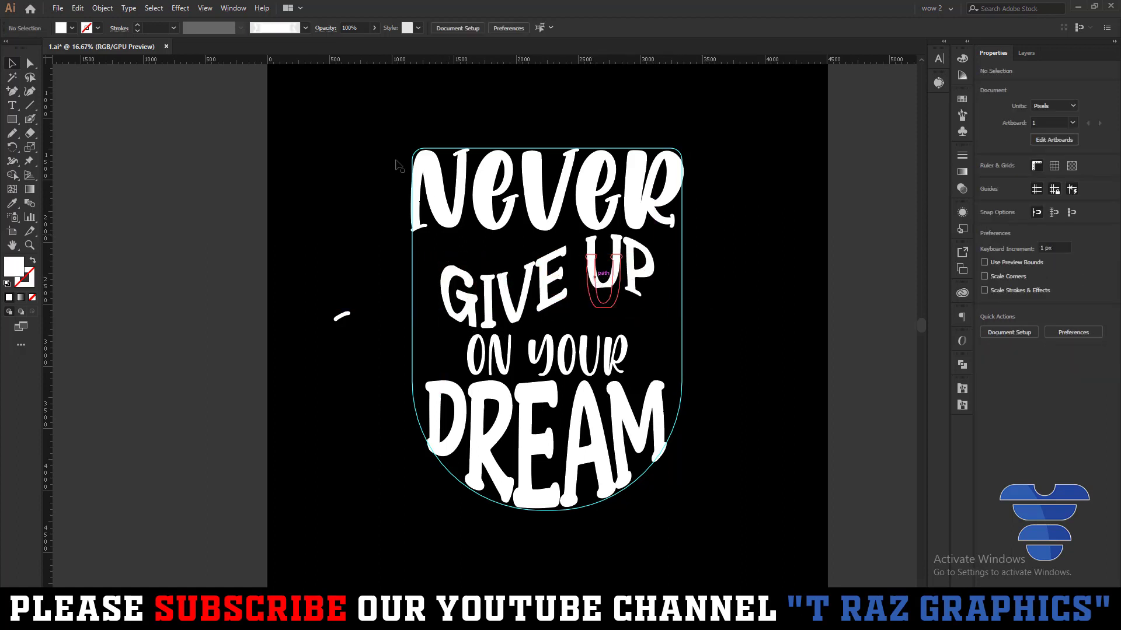
pyautogui.click(103, 8)
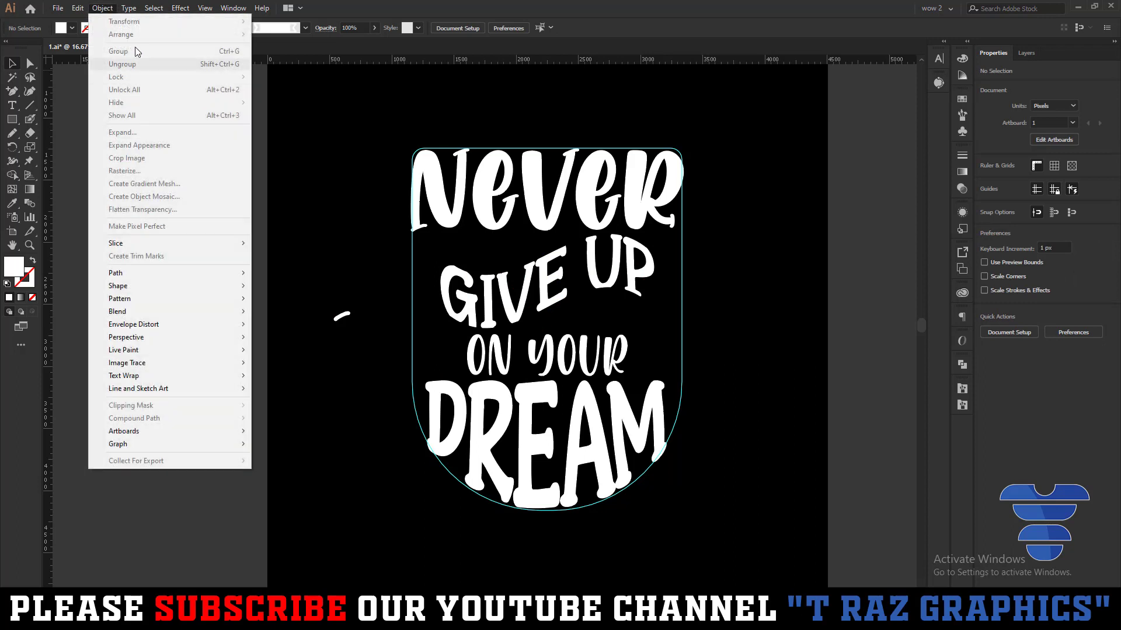
pyautogui.click(103, 8)
pyautogui.click(502, 283)
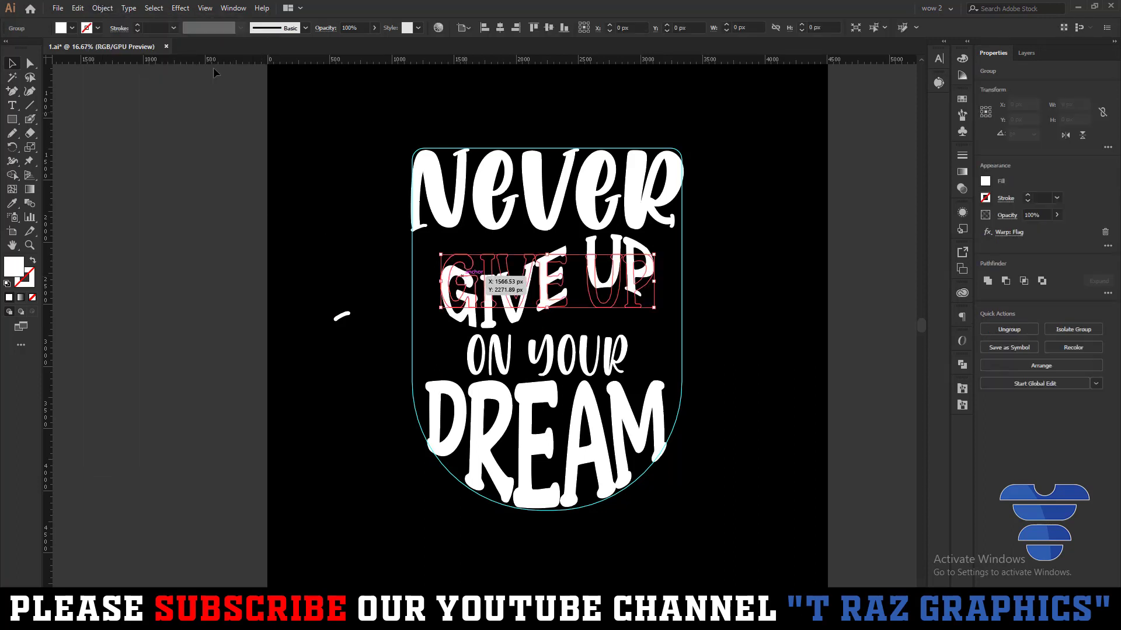
pyautogui.click(109, 4)
pyautogui.click(115, 143)
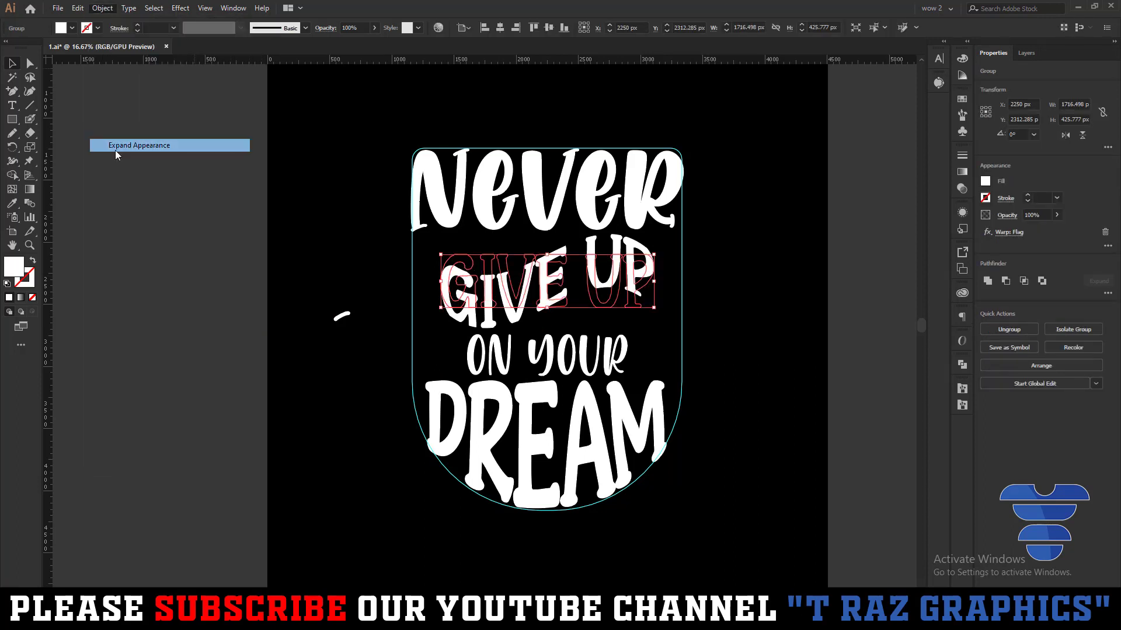
pyautogui.click(750, 315)
pyautogui.scroll(1, 641, 289)
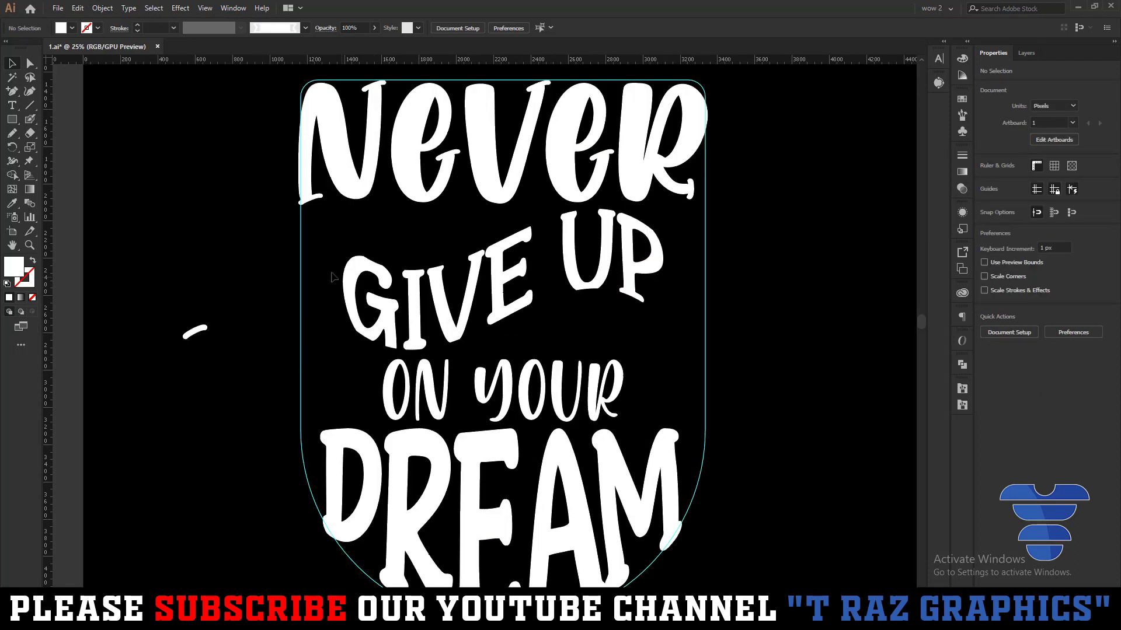
pyautogui.click(654, 286)
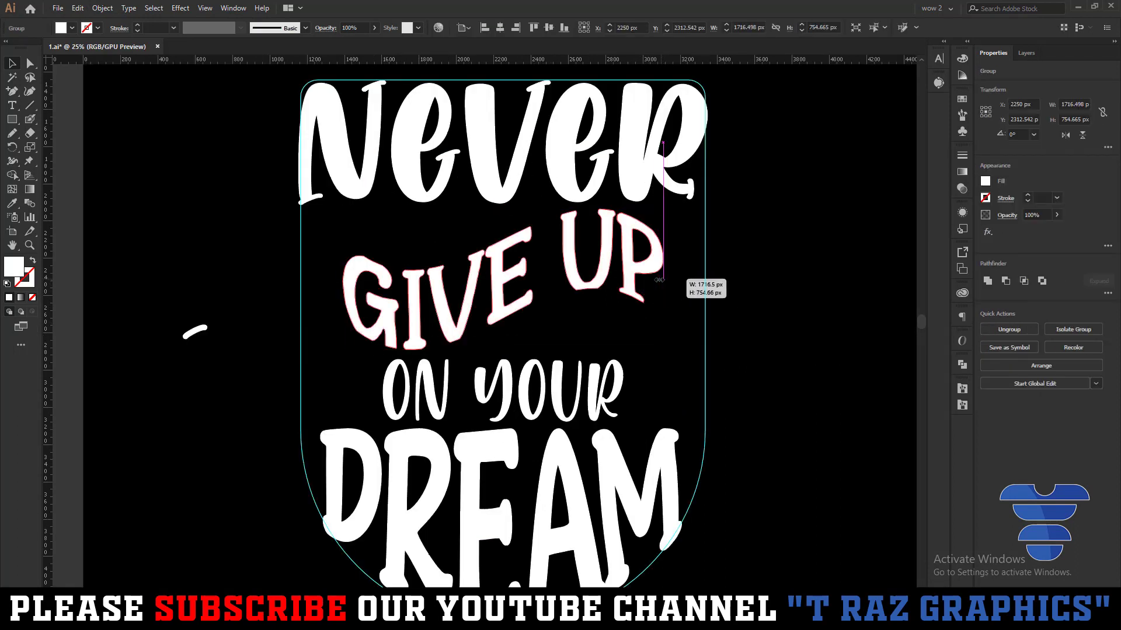
pyautogui.click(696, 305)
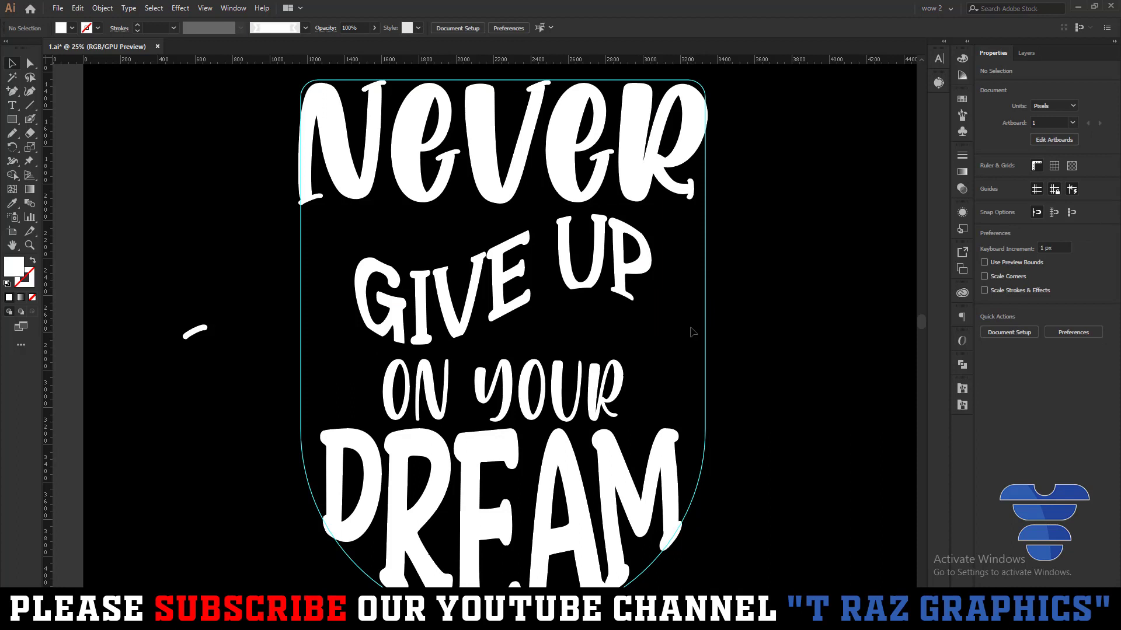
# With the Pen tool, draw a closed eight-anchor wavy banner path enclosing GIVE UP
pyautogui.press('p')
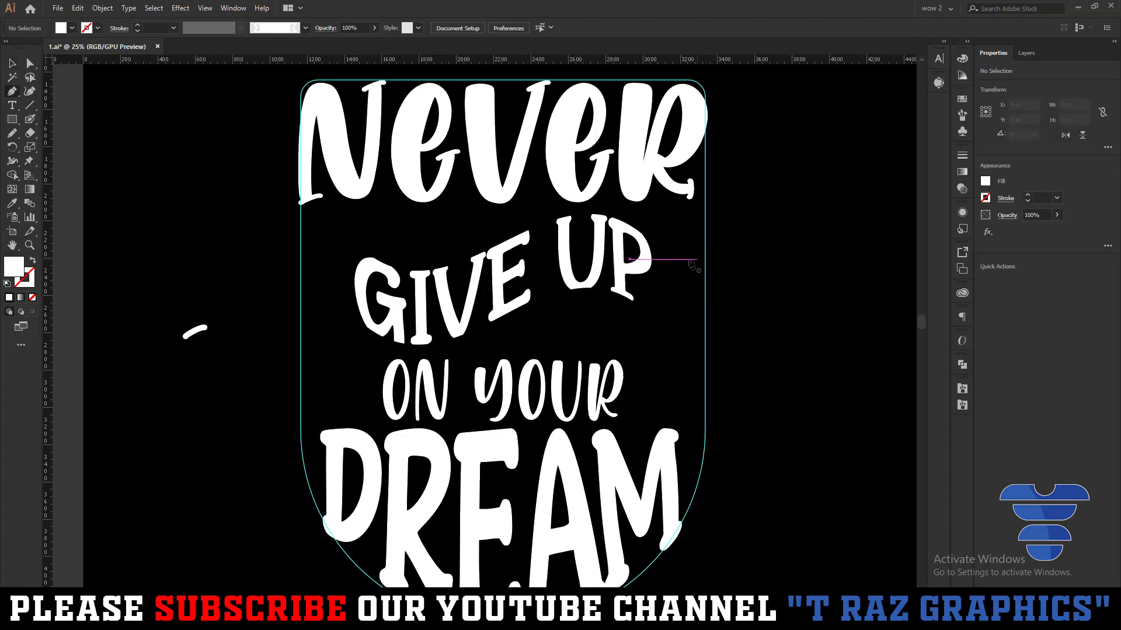
pyautogui.click(498, 270)
pyautogui.moveTo(599, 298); pyautogui.dragTo(639, 291)
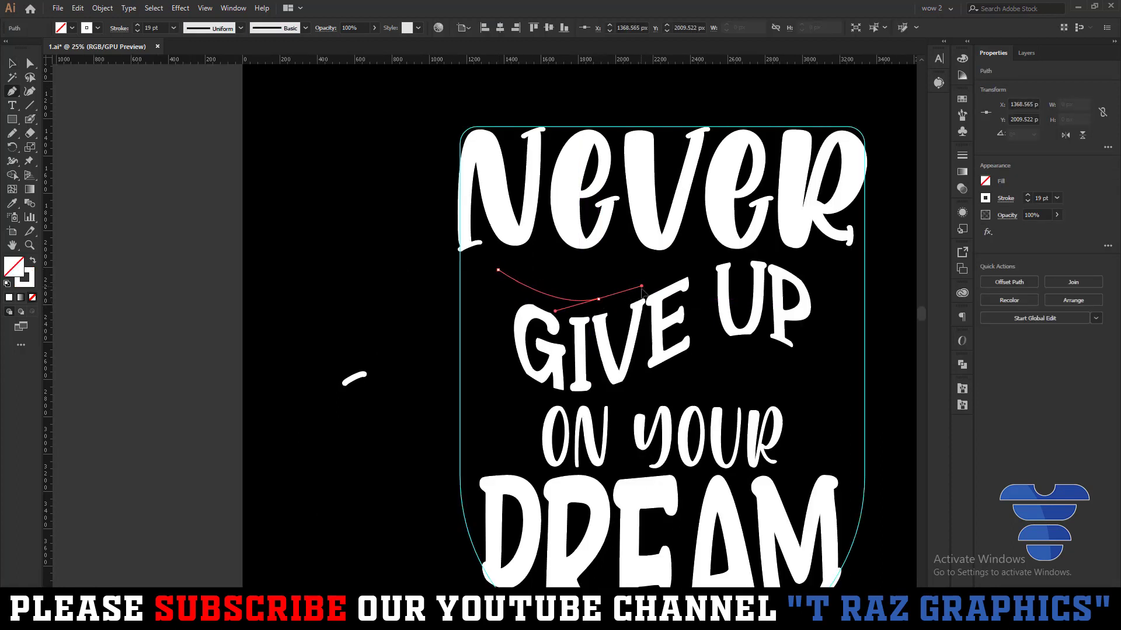
pyautogui.moveTo(726, 252); pyautogui.dragTo(752, 250)
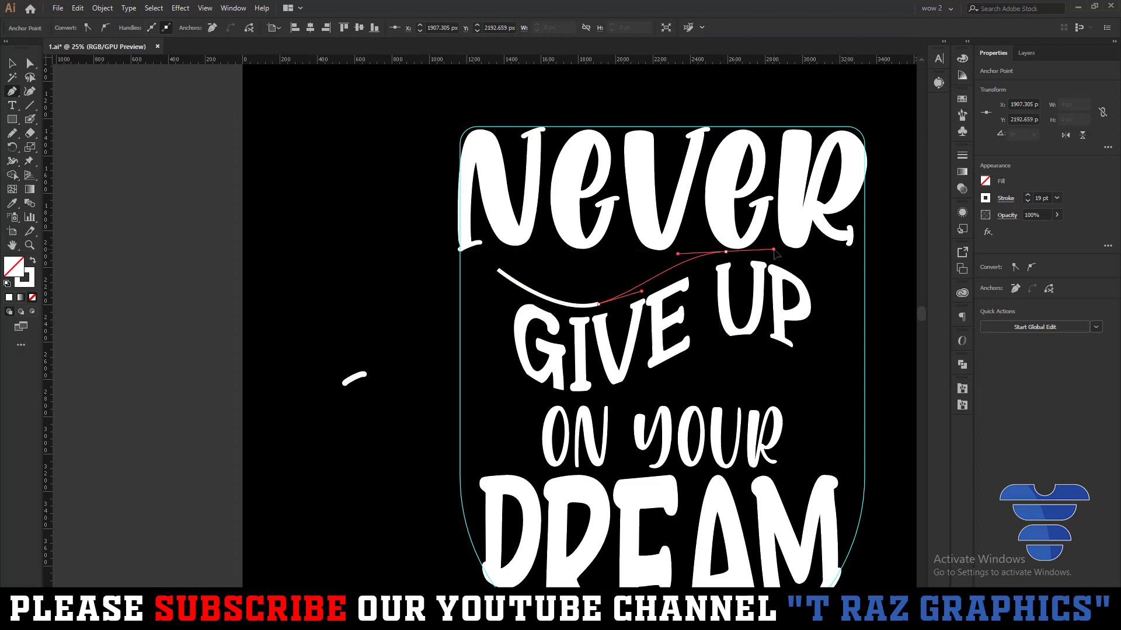
pyautogui.moveTo(835, 295); pyautogui.dragTo(853, 343)
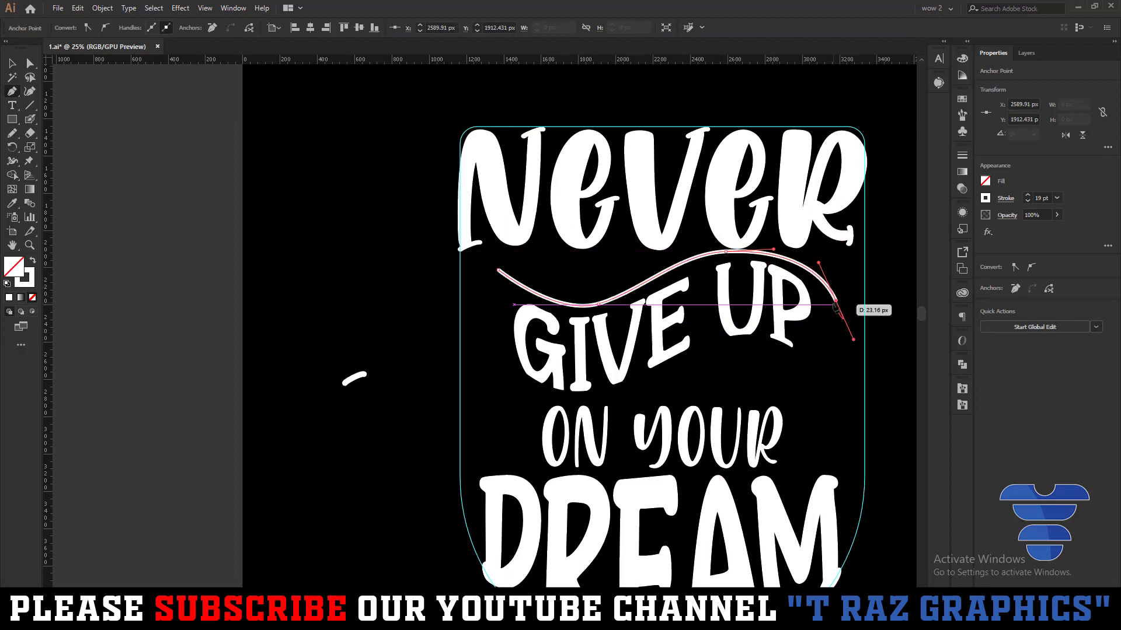
pyautogui.click(829, 385)
pyautogui.moveTo(741, 348); pyautogui.dragTo(645, 365)
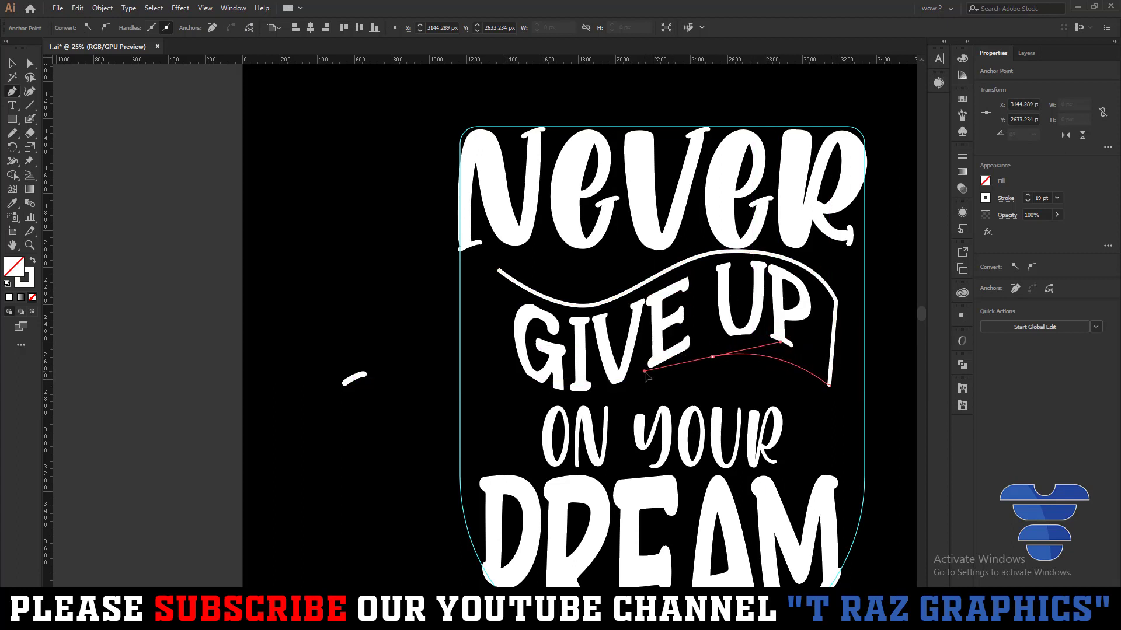
pyautogui.moveTo(578, 399); pyautogui.dragTo(544, 401)
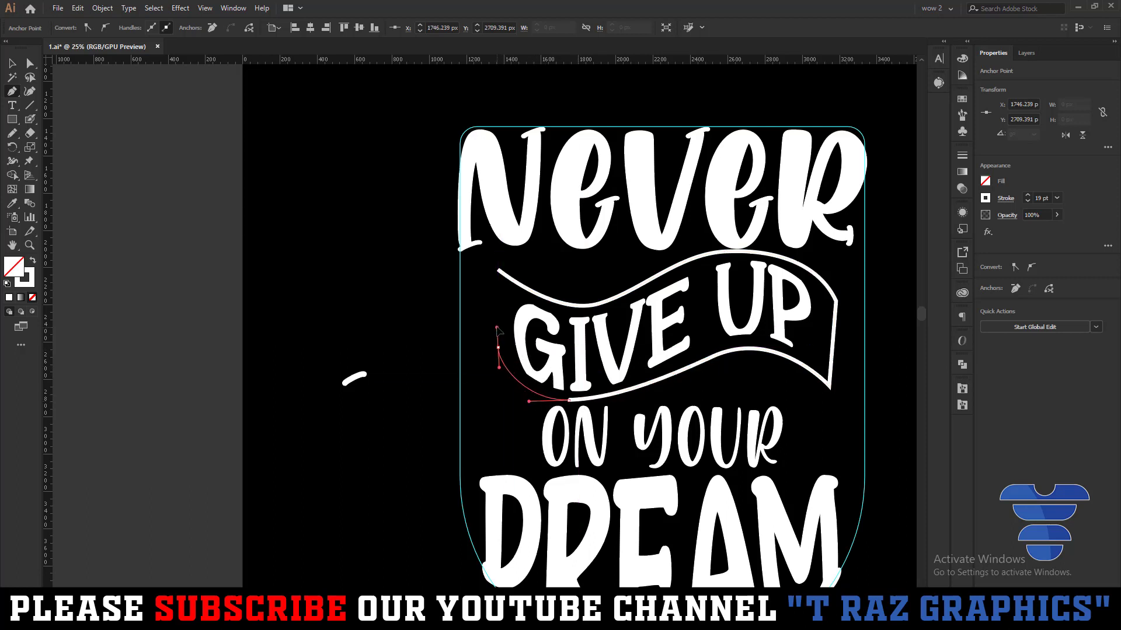
pyautogui.moveTo(497, 349); pyautogui.dragTo(498, 270)
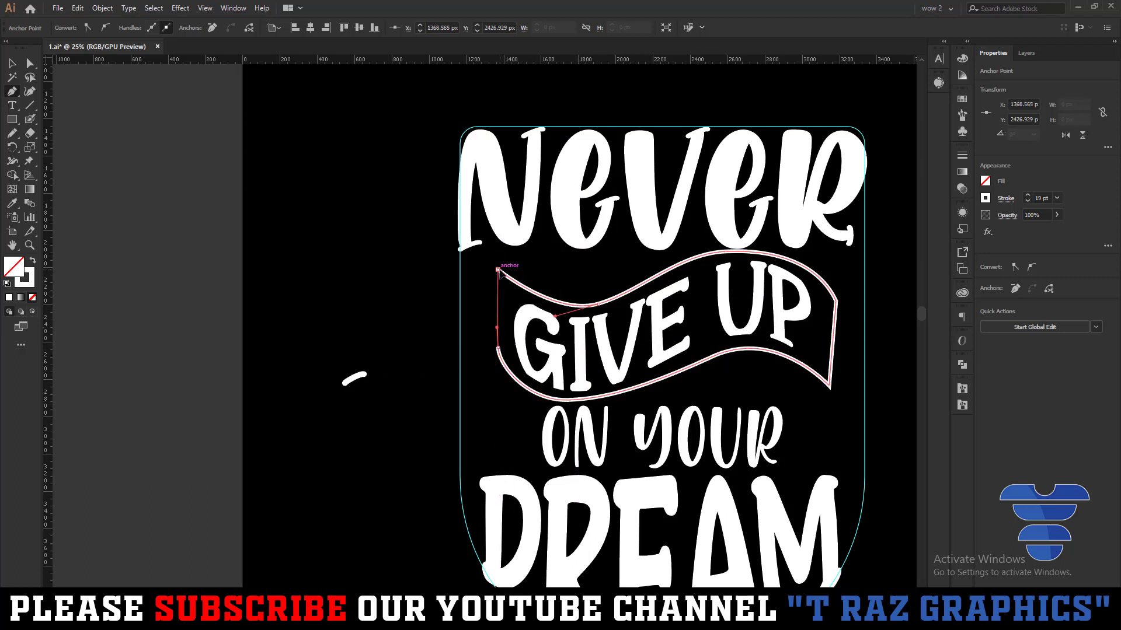
pyautogui.hotkey('ctrl', 'shift', 'a')
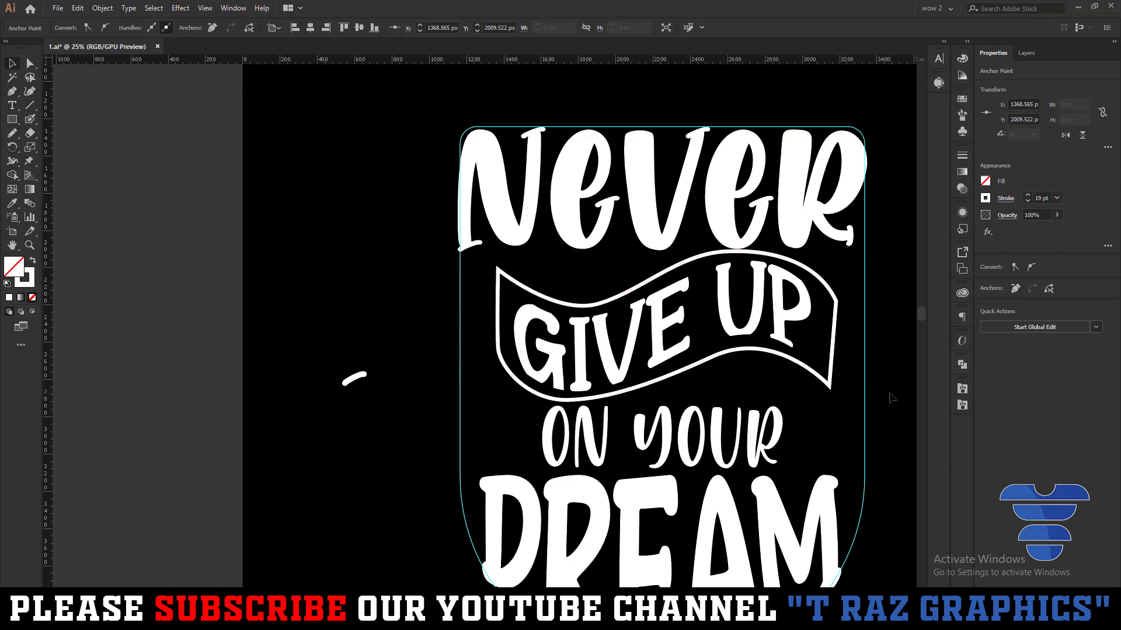
pyautogui.hscroll(3, 811, 395)
# Redraw the banner's top and bottom edges more smoothly with the Pencil tool
pyautogui.click(762, 386)
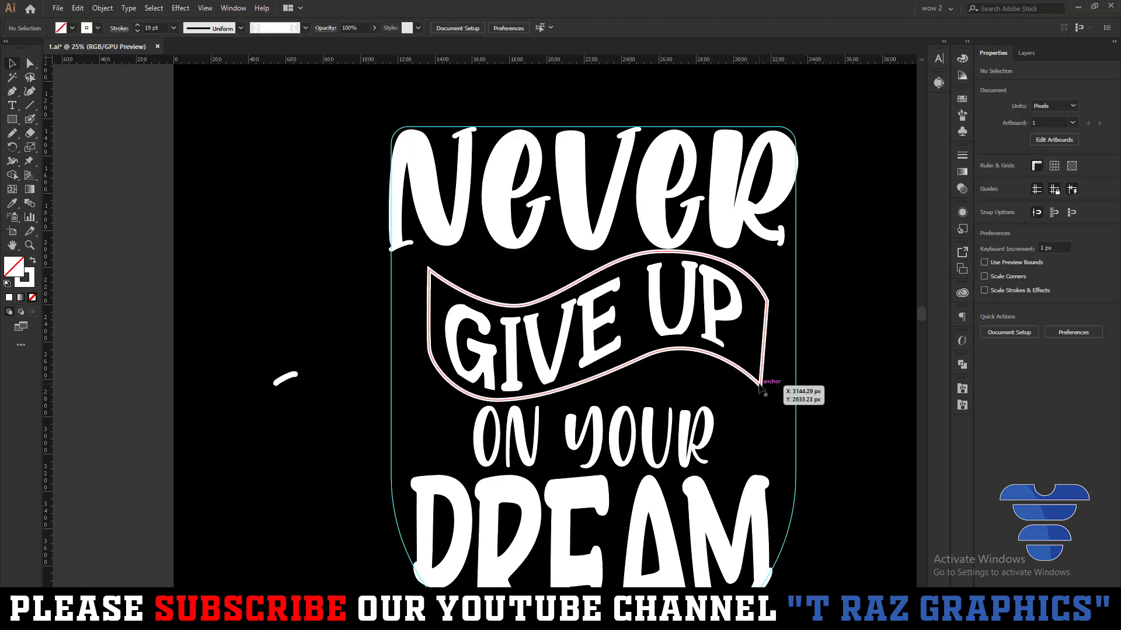
pyautogui.rightClick(14, 138)
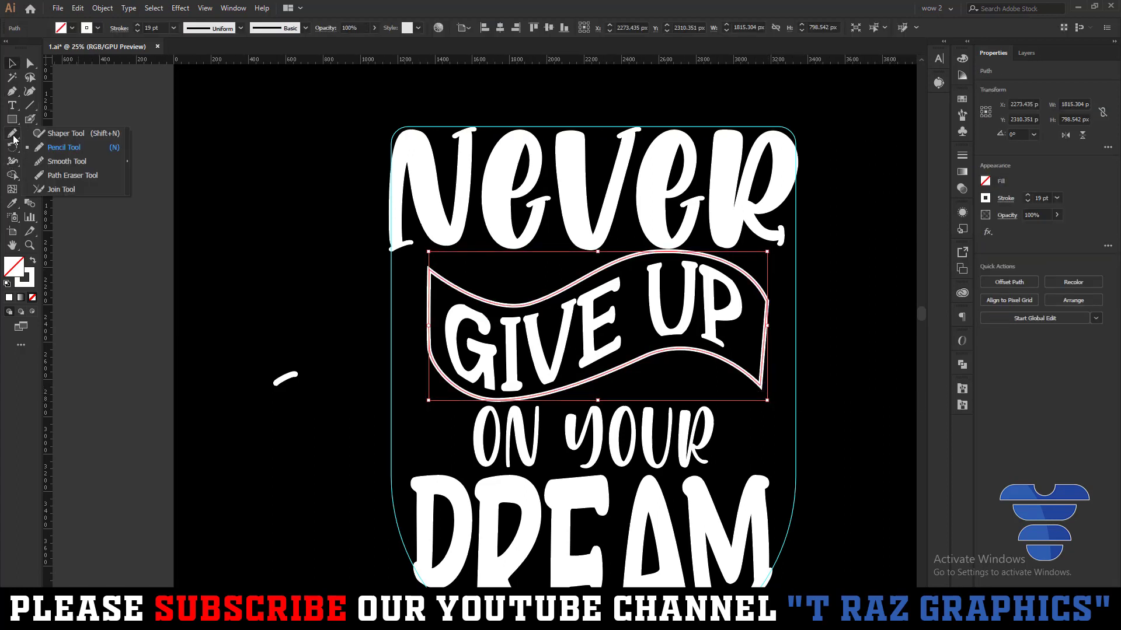
pyautogui.click(59, 146)
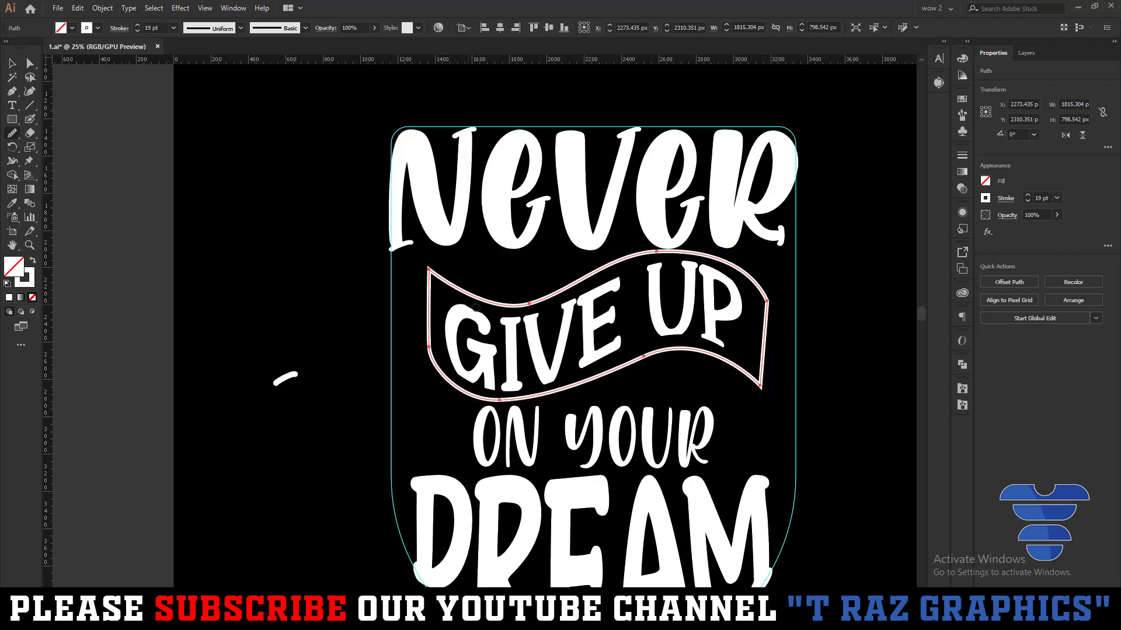
pyautogui.moveTo(555, 297); pyautogui.dragTo(492, 317)
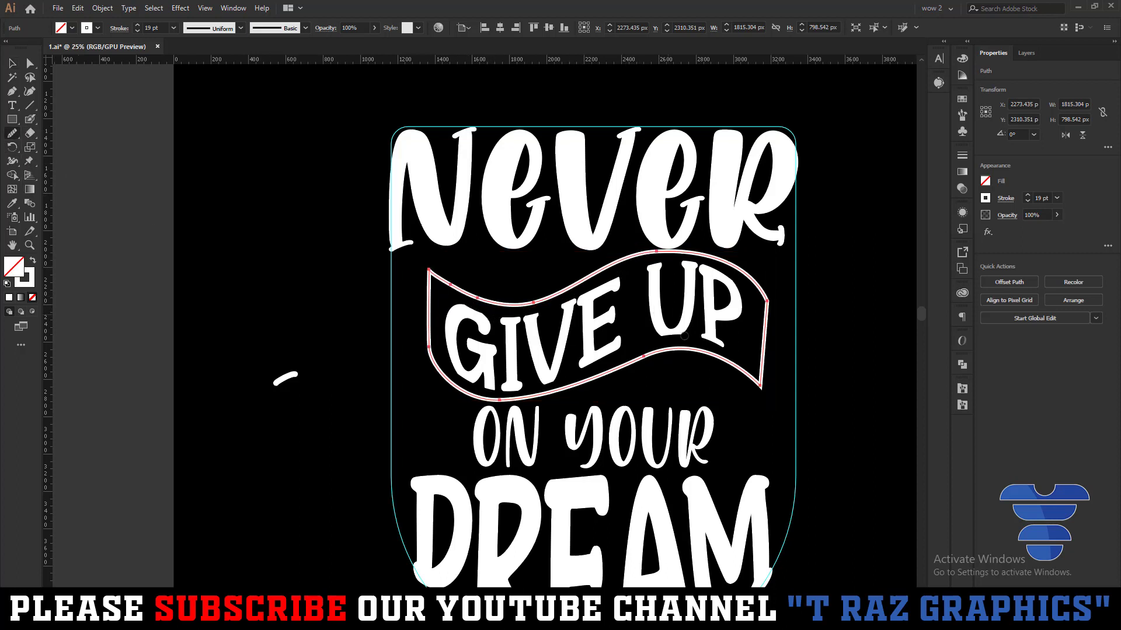
pyautogui.moveTo(511, 374); pyautogui.dragTo(474, 390)
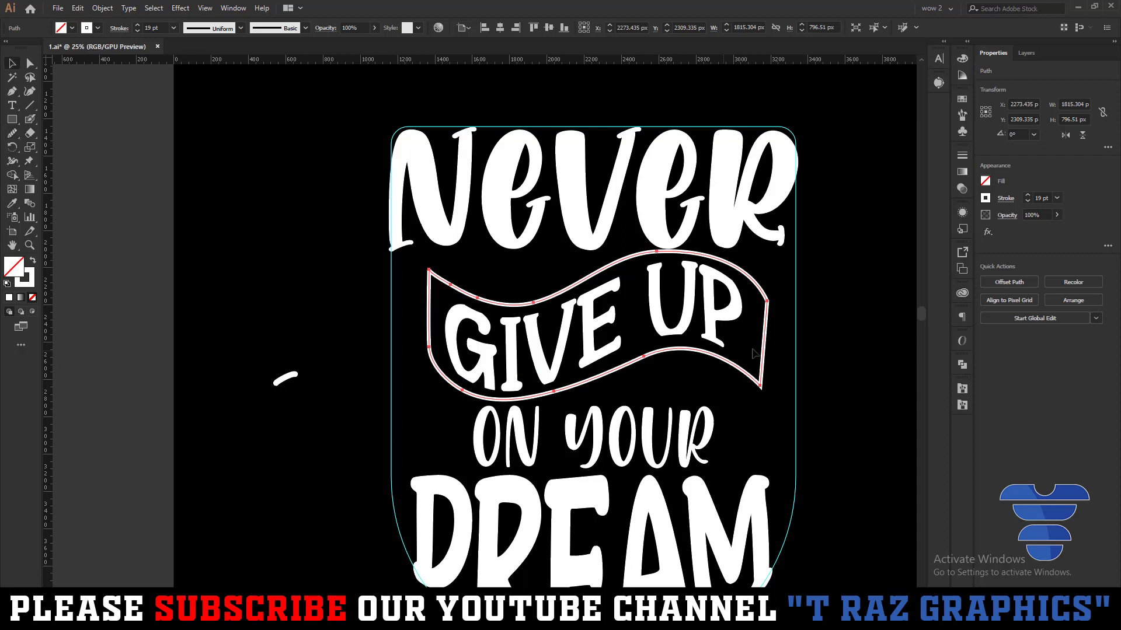
pyautogui.click(11, 63)
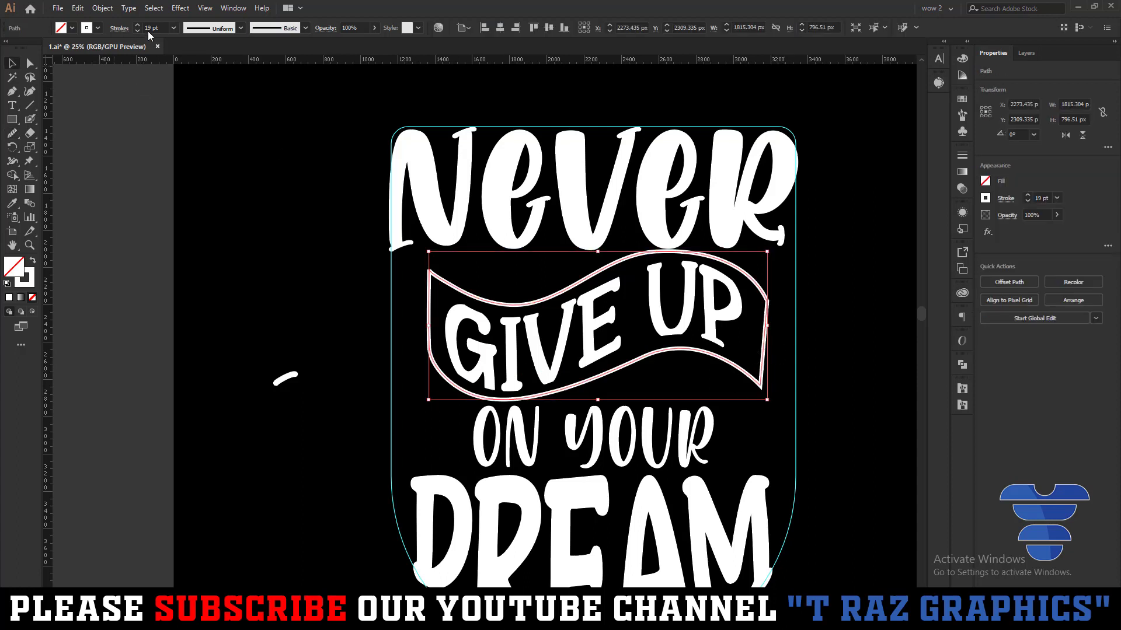
# Try shrinking the GIVE UP lettering slightly, then undo the resize
pyautogui.scroll(3, 158, 27)
pyautogui.scroll(3, 162, 26)
pyautogui.scroll(3, 162, 26)
pyautogui.scroll(2, 162, 26)
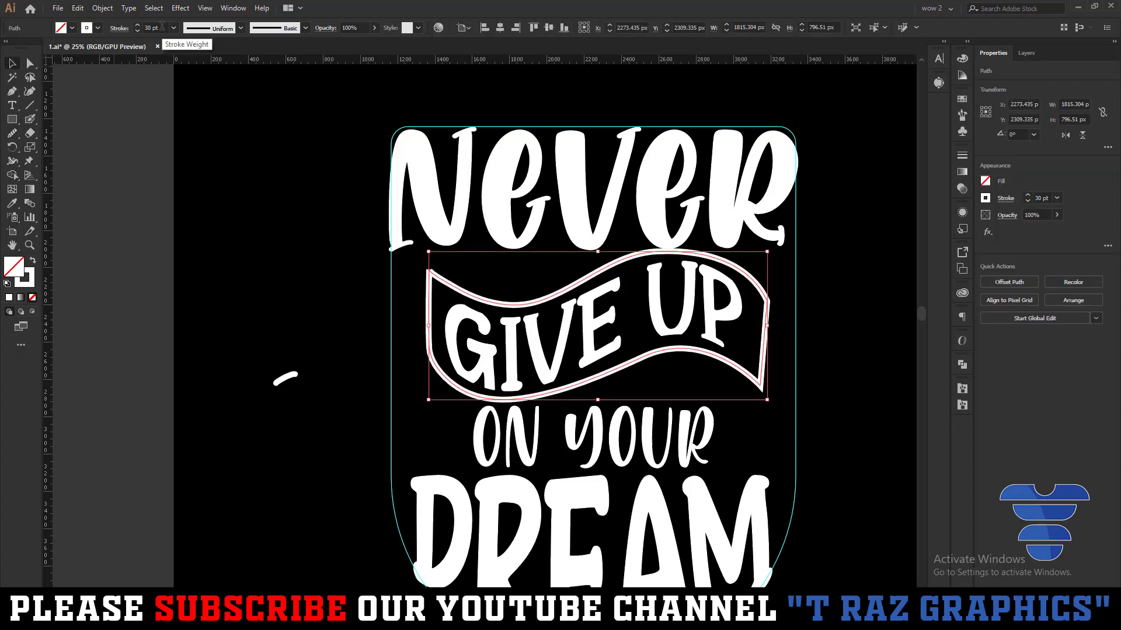
pyautogui.click(601, 335)
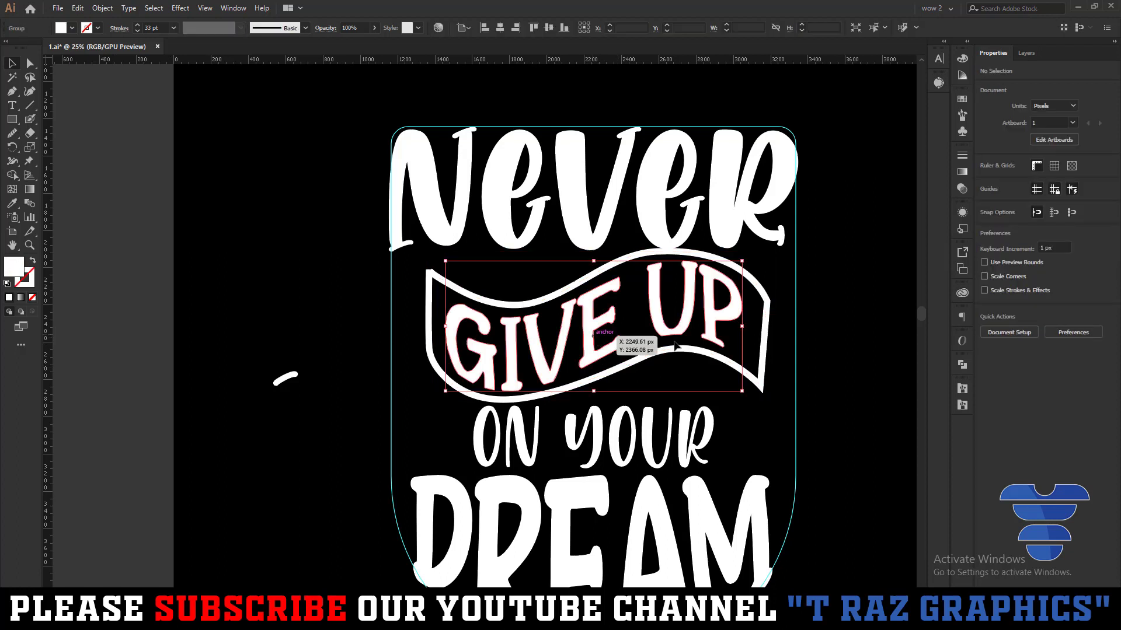
pyautogui.moveTo(741, 326); pyautogui.dragTo(729, 363)
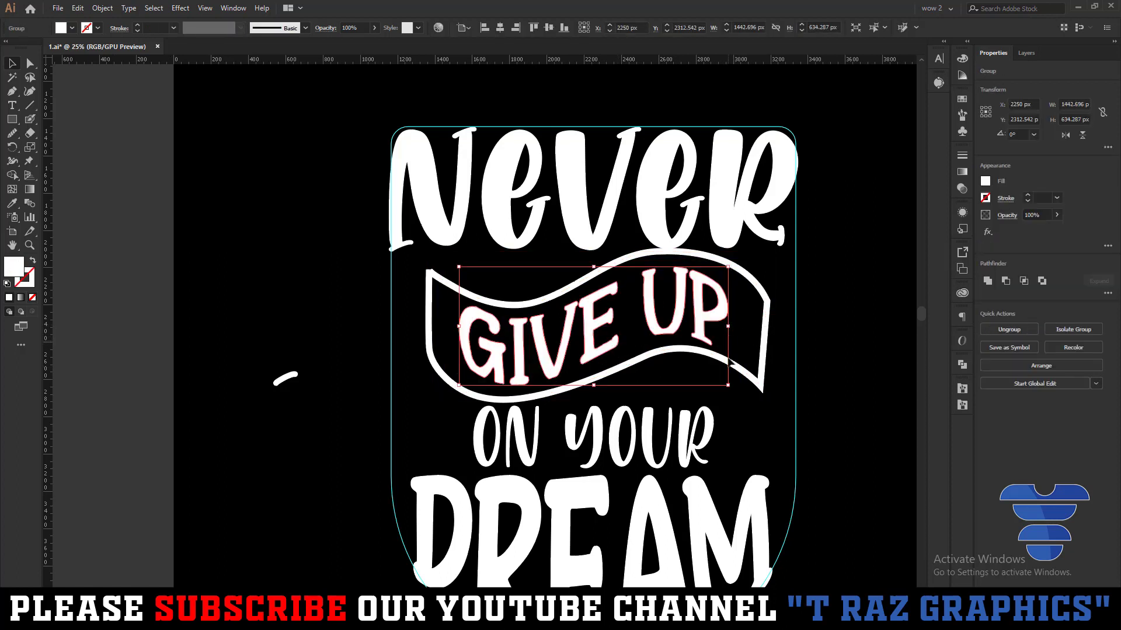
pyautogui.hotkey('ctrl', 'z')
pyautogui.hotkey('ctrl', 'z')
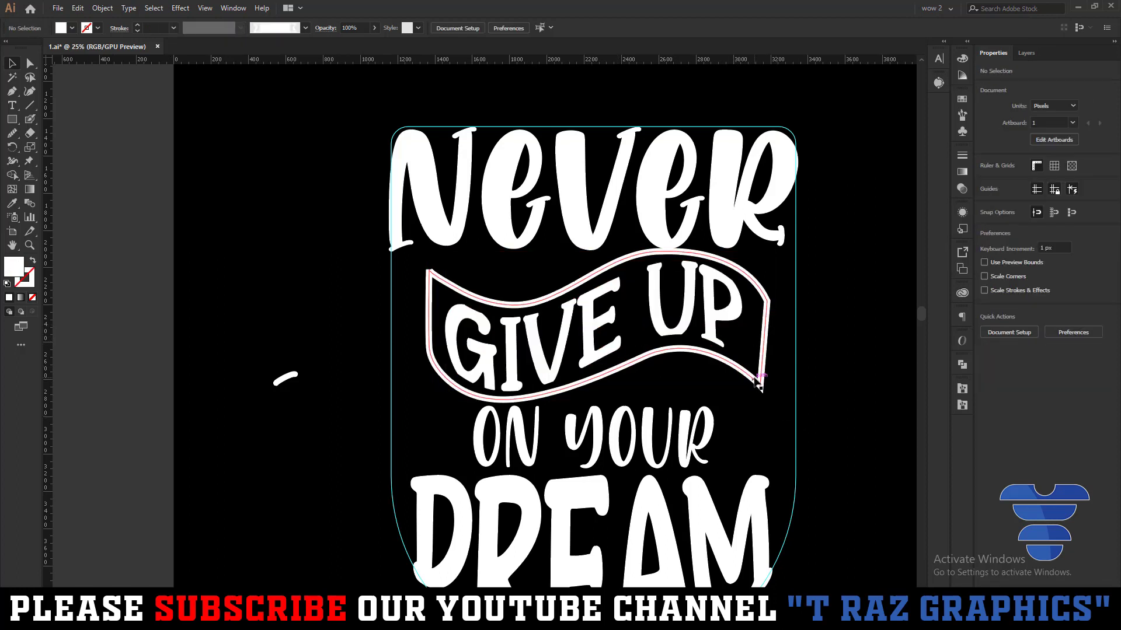
# Change the Align Stroke setting of the banner's 33 pt white outline
pyautogui.click(119, 28)
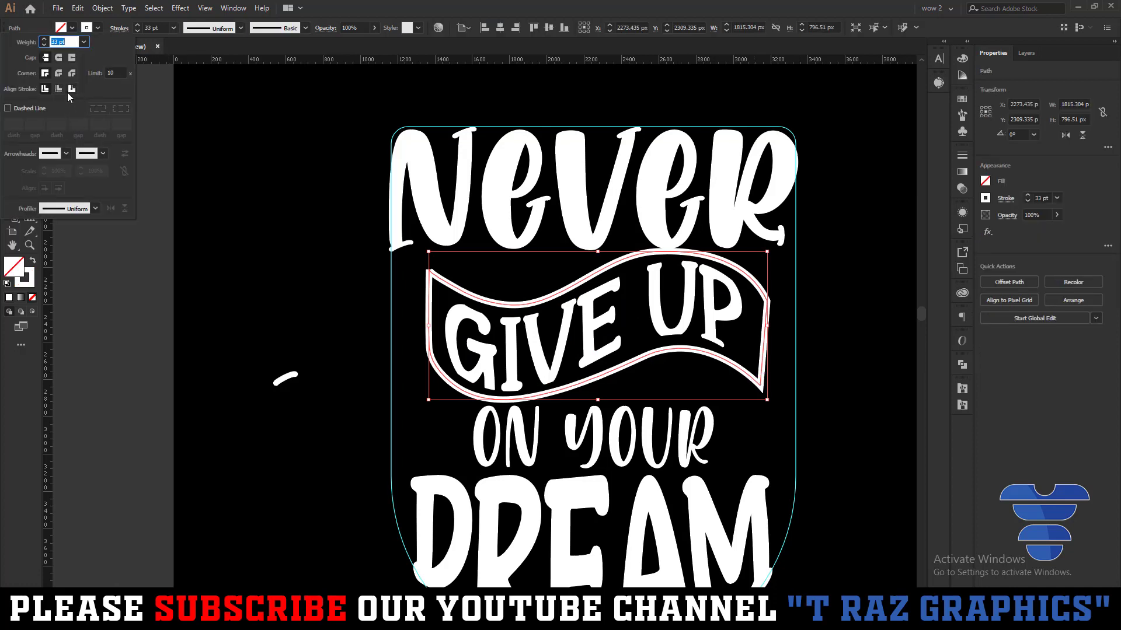
pyautogui.click(68, 92)
pyautogui.click(209, 226)
# Try joining the banner's top-left corner points, then dismiss the cannot-join warning
pyautogui.scroll(4, 440, 283)
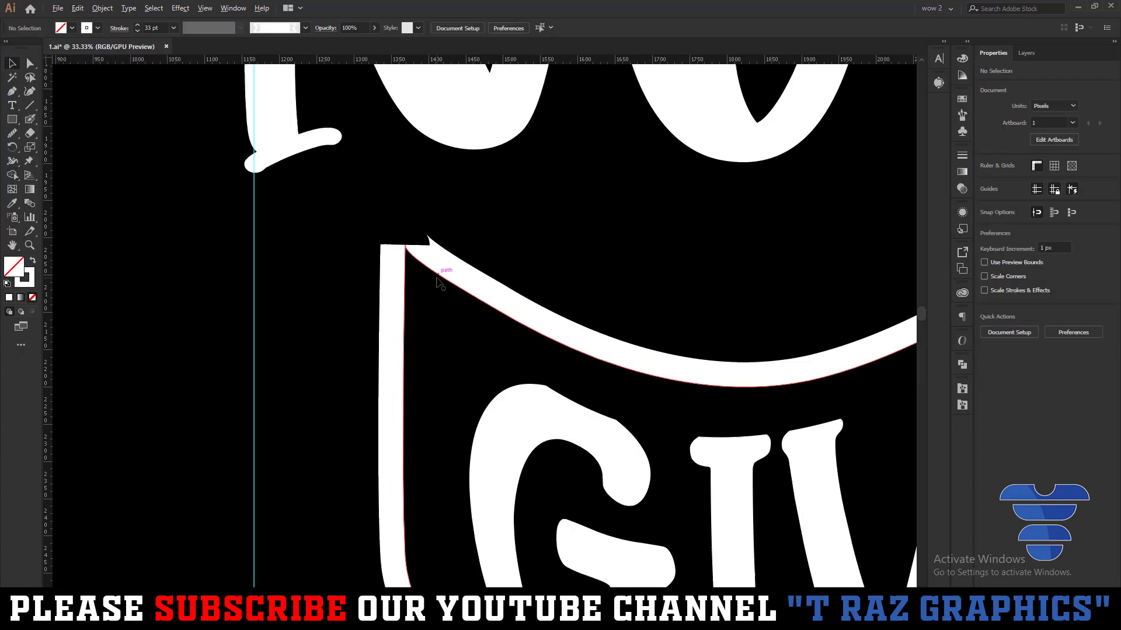
pyautogui.scroll(2, 440, 283)
pyautogui.press('a')
pyautogui.click(389, 229)
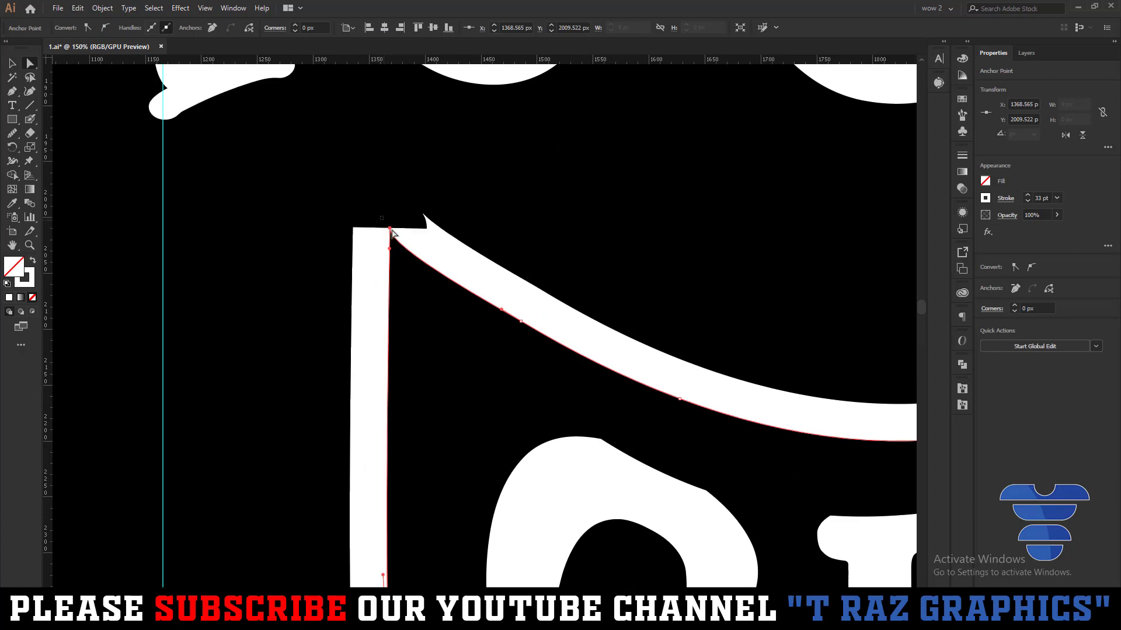
pyautogui.moveTo(420, 268); pyautogui.dragTo(376, 219)
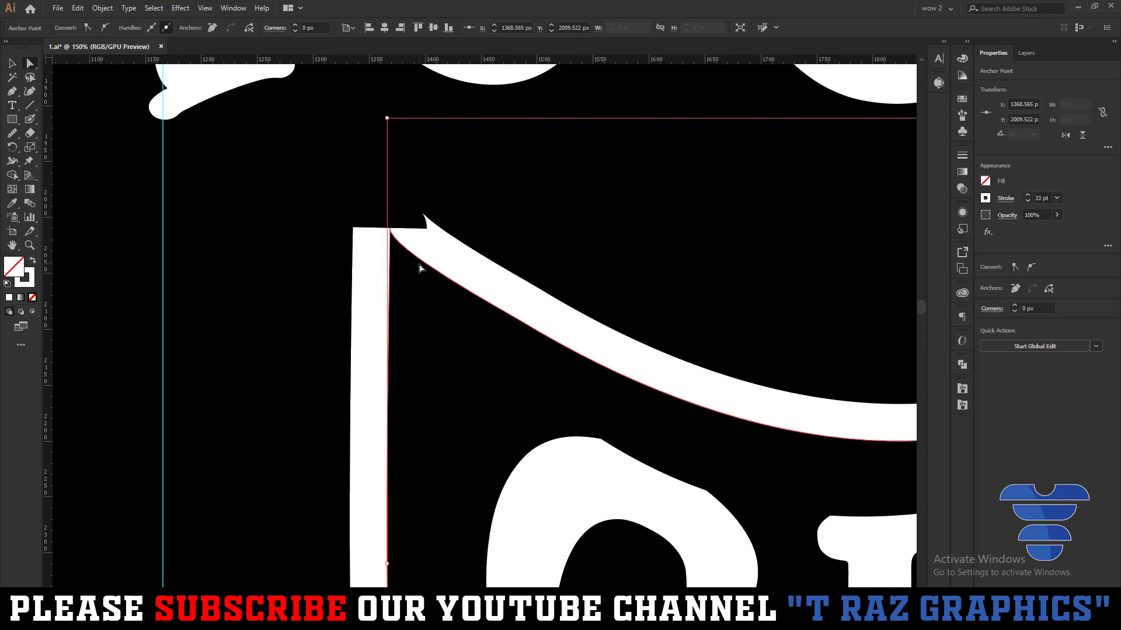
pyautogui.hotkey('ctrl', 'j')
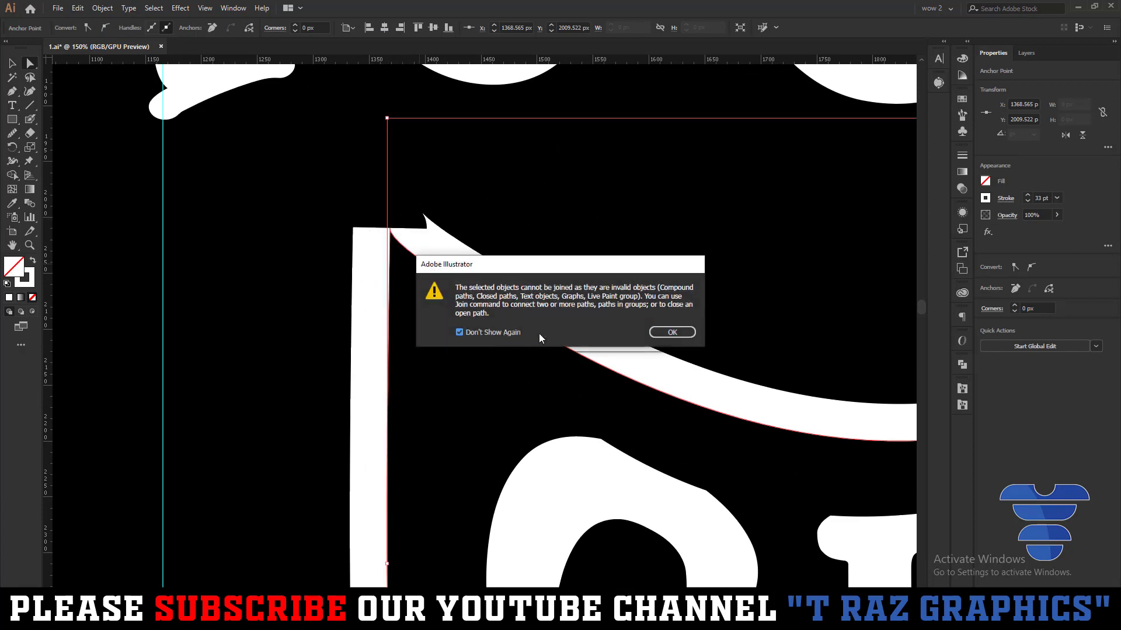
pyautogui.click(666, 332)
pyautogui.press('v')
pyautogui.hotkey('ctrl', 'shift', 'a')
# Drag the banner's top corner anchor handle into a clean sharp point
pyautogui.scroll(-3, 445, 270)
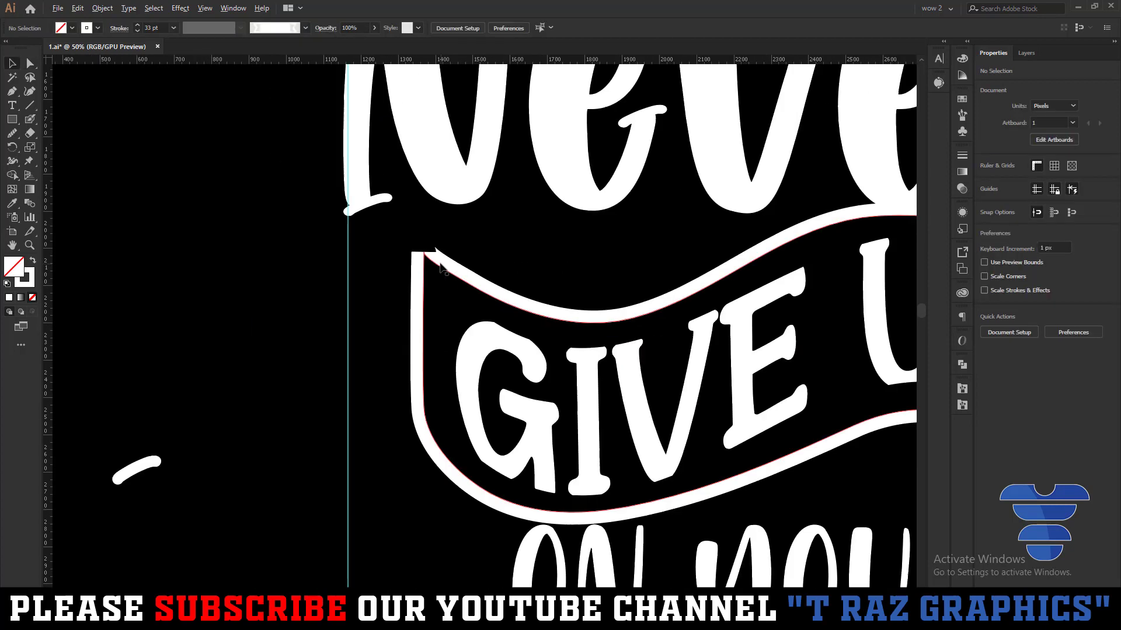
pyautogui.click(433, 266)
pyautogui.press('a')
pyautogui.keyDown('alt'); pyautogui.scroll(2, 432, 266); pyautogui.keyUp('alt')
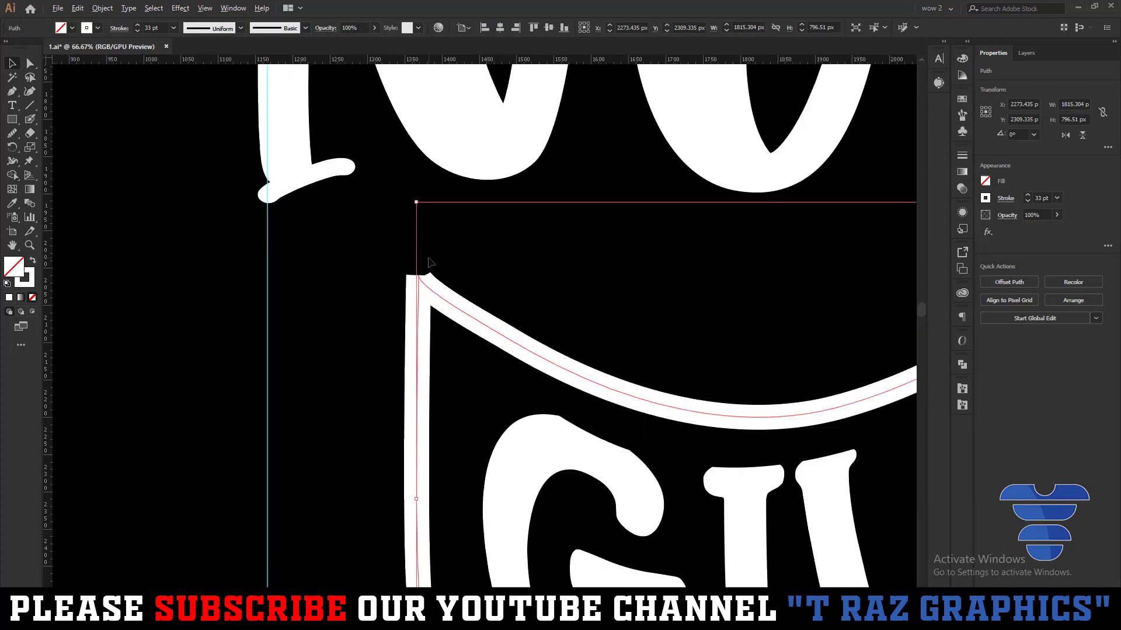
pyautogui.keyDown('alt'); pyautogui.scroll(2, 426, 275); pyautogui.keyUp('alt')
pyautogui.keyDown('alt'); pyautogui.scroll(2, 417, 286); pyautogui.keyUp('alt')
pyautogui.keyDown('alt'); pyautogui.scroll(2, 405, 297); pyautogui.keyUp('alt')
pyautogui.click(404, 292)
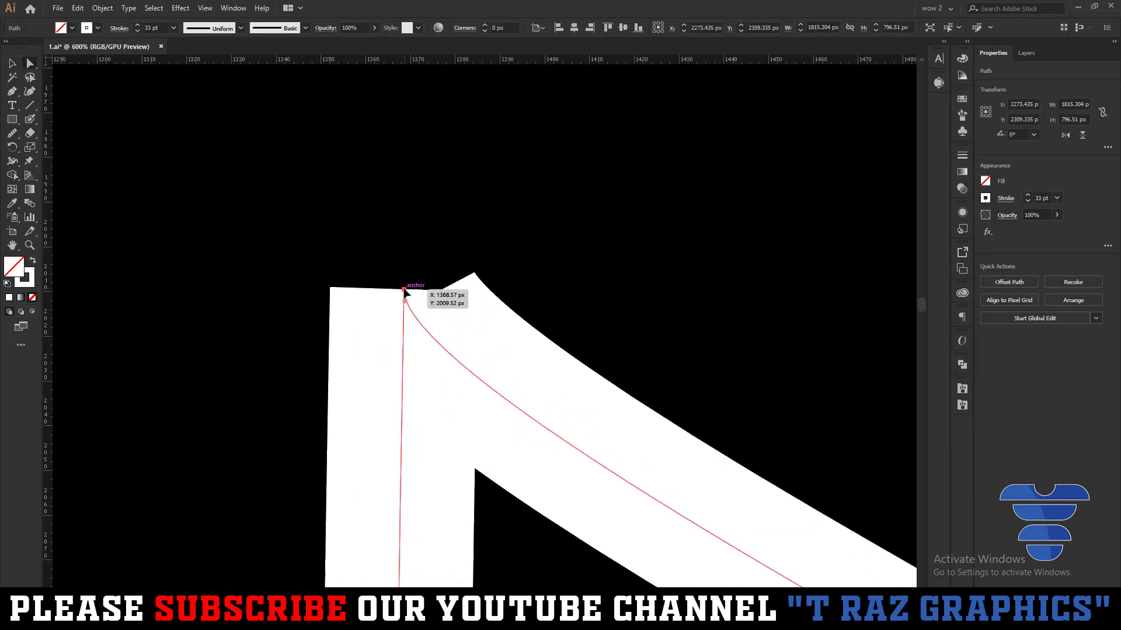
pyautogui.keyDown('alt'); pyautogui.scroll(-3, 408, 304); pyautogui.keyUp('alt')
pyautogui.moveTo(411, 320); pyautogui.dragTo(513, 268)
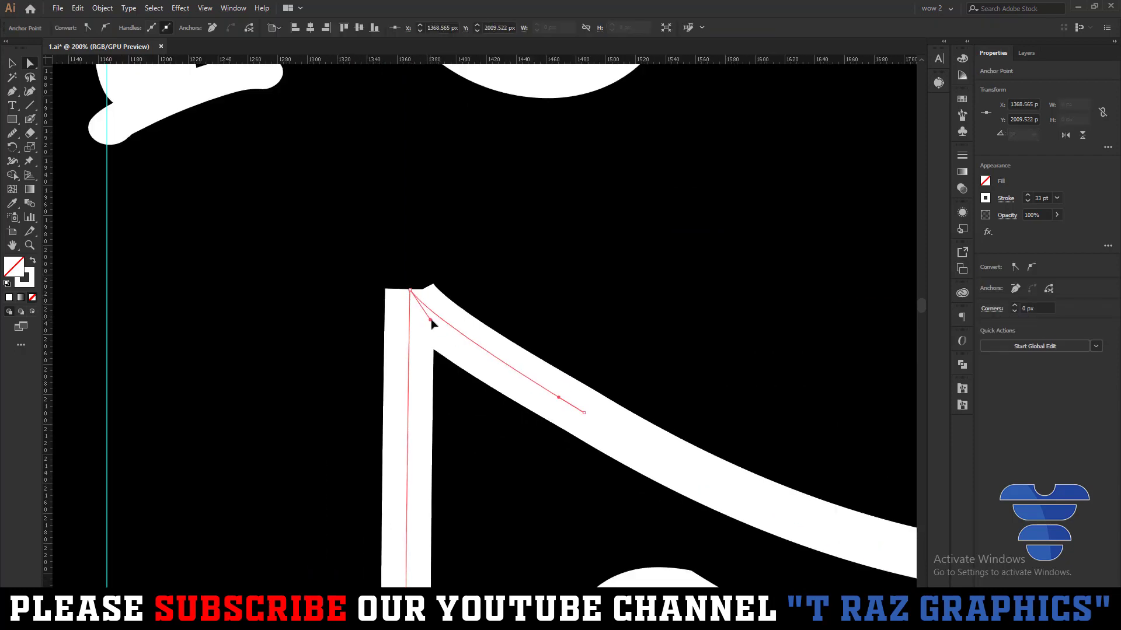
pyautogui.click(510, 266)
pyautogui.keyDown('alt'); pyautogui.scroll(-8, 510, 265); pyautogui.keyUp('alt')
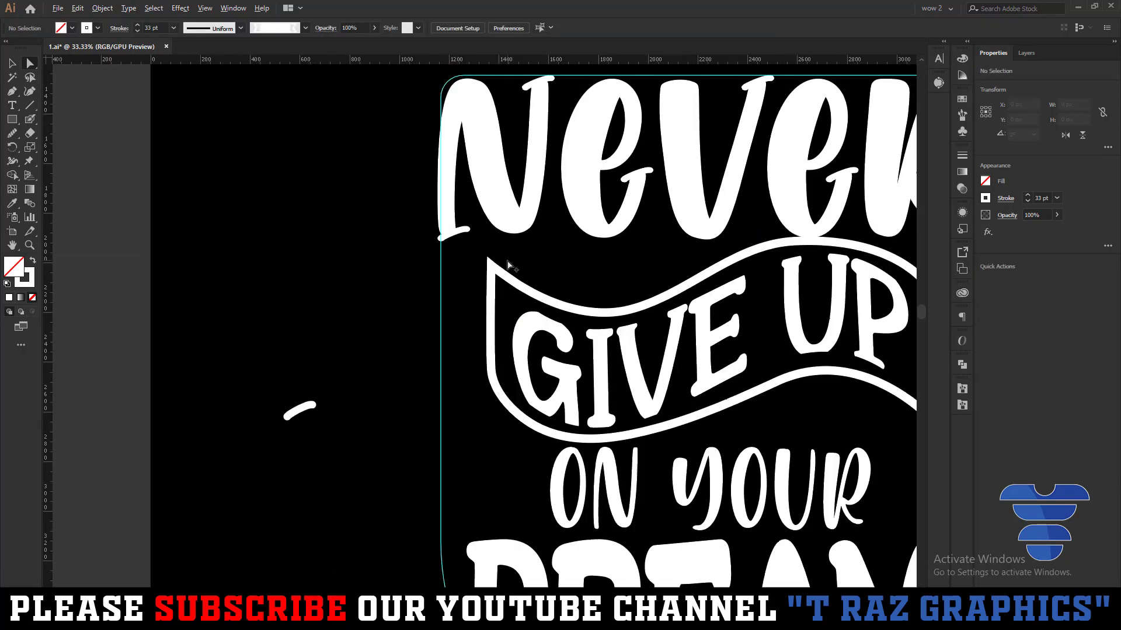
pyautogui.press('v')
# Scale the GIVE UP banner and its lettering down slightly together
pyautogui.keyDown('alt'); pyautogui.scroll(1, 408, 350); pyautogui.keyUp('alt')
pyautogui.keyDown('alt'); pyautogui.scroll(-2, 686, 294); pyautogui.keyUp('alt')
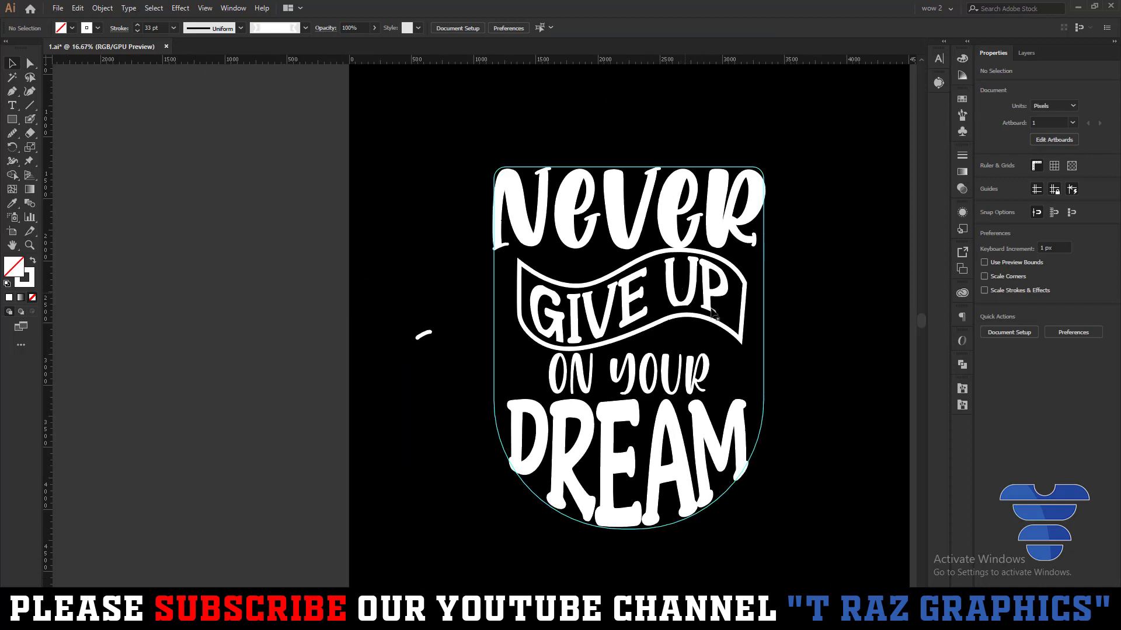
pyautogui.moveTo(770, 320); pyautogui.dragTo(716, 358)
pyautogui.moveTo(630, 299); pyautogui.dragTo(624, 296)
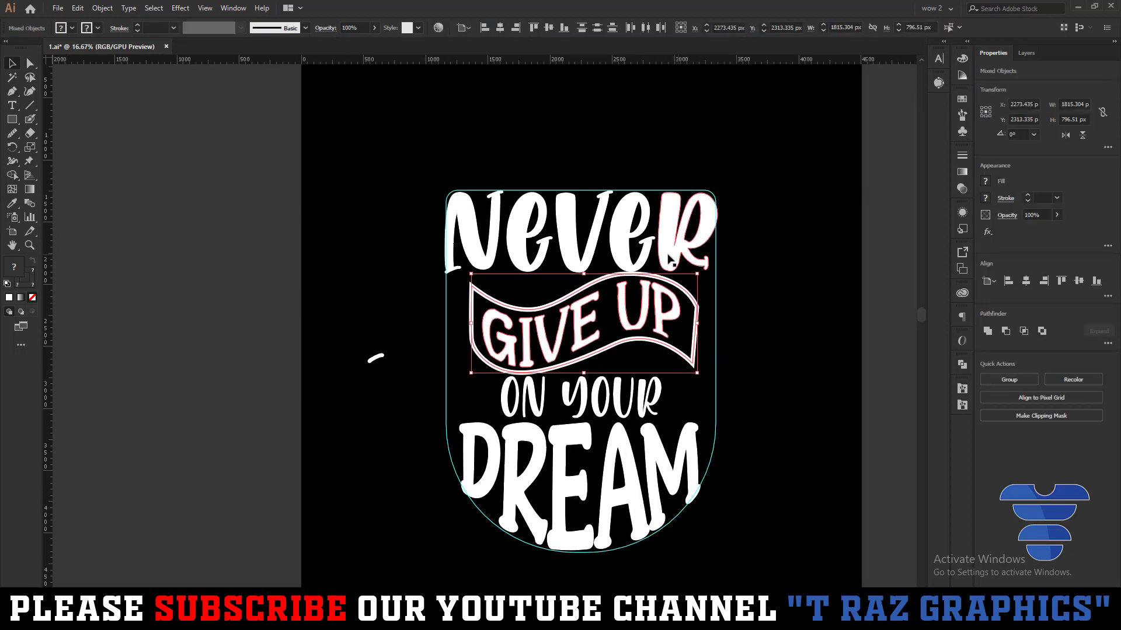
pyautogui.moveTo(693, 323); pyautogui.dragTo(692, 323)
pyautogui.click(738, 347)
# Draw a notched ribbon tail shape at the GIVE UP banner's right end with the Pen tool
pyautogui.scroll(3, 733, 346)
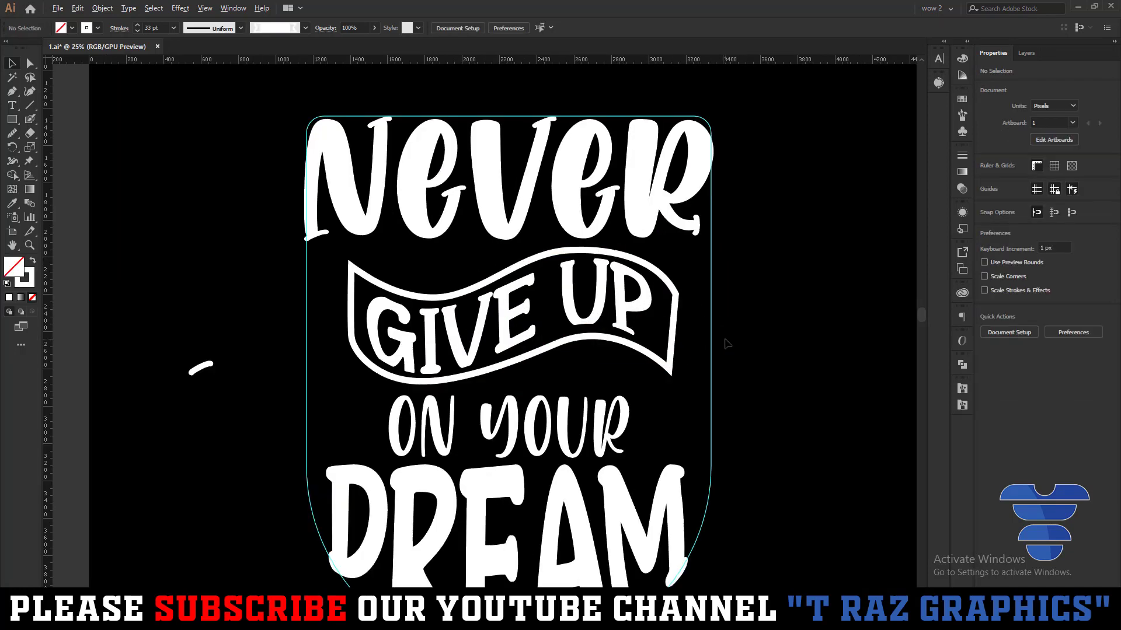
pyautogui.press('p')
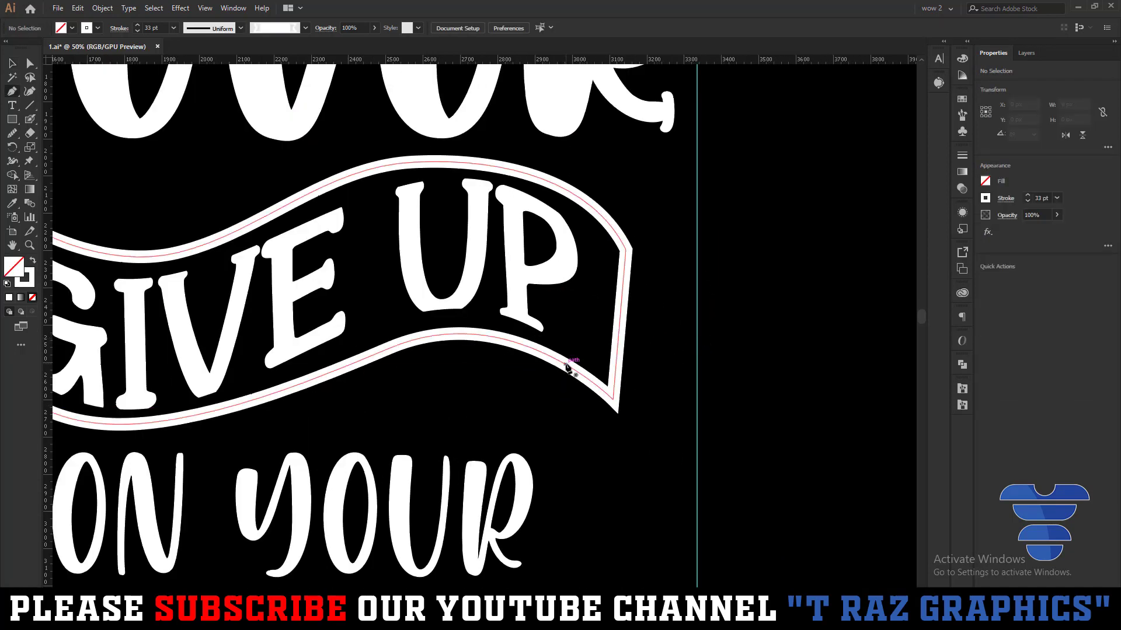
pyautogui.click(565, 366)
pyautogui.click(556, 436)
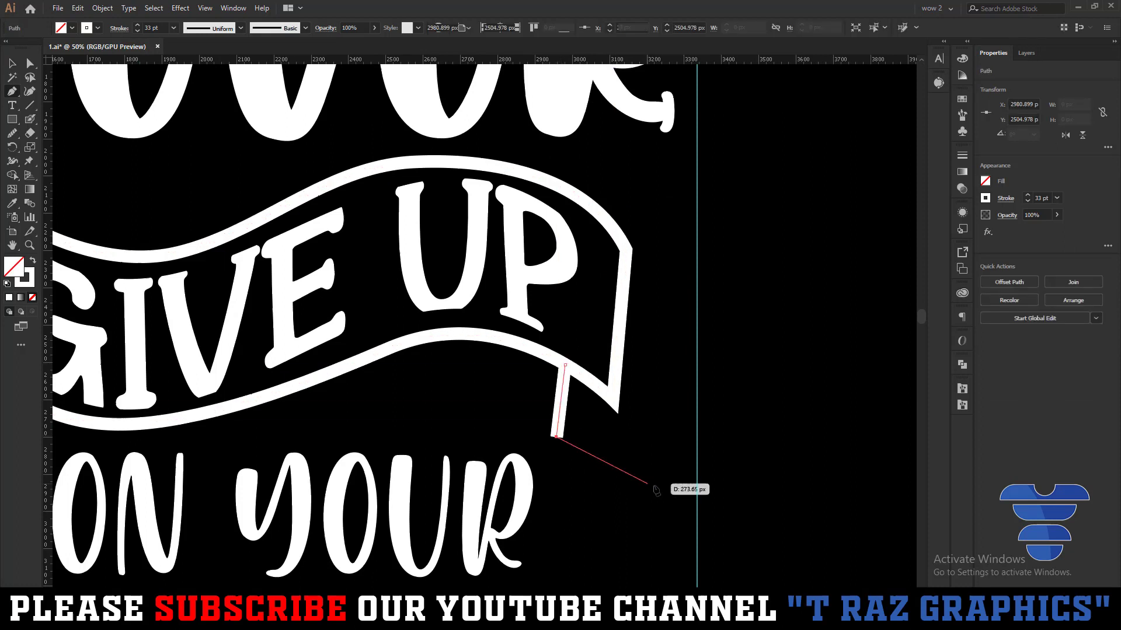
pyautogui.click(697, 495)
pyautogui.moveTo(667, 378); pyautogui.dragTo(690, 408)
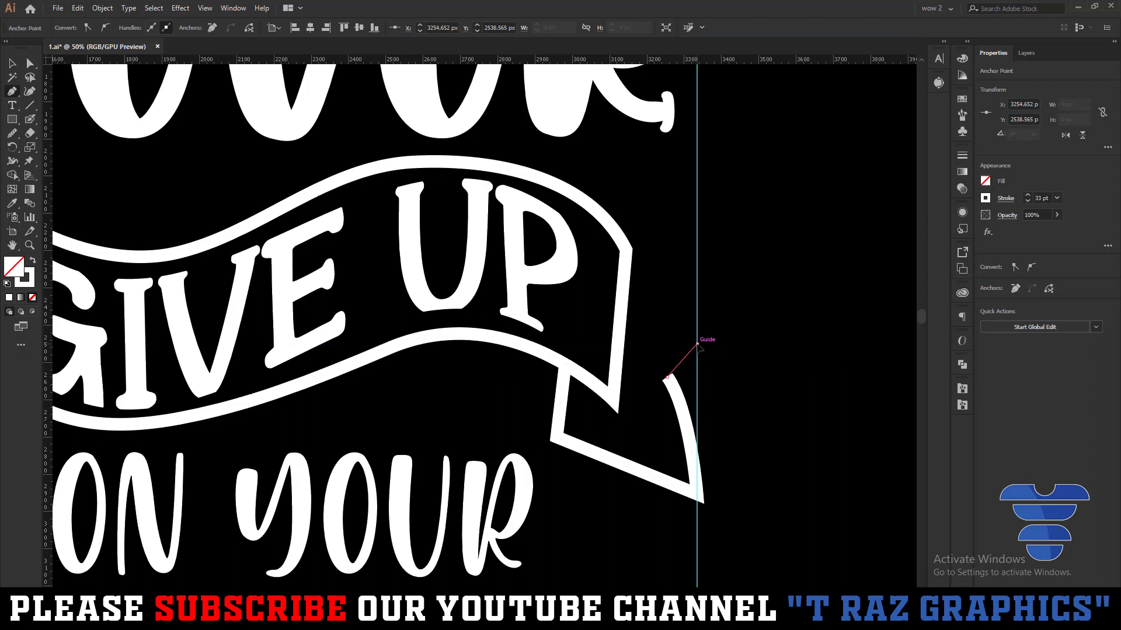
pyautogui.click(696, 345)
pyautogui.moveTo(625, 267); pyautogui.dragTo(635, 283)
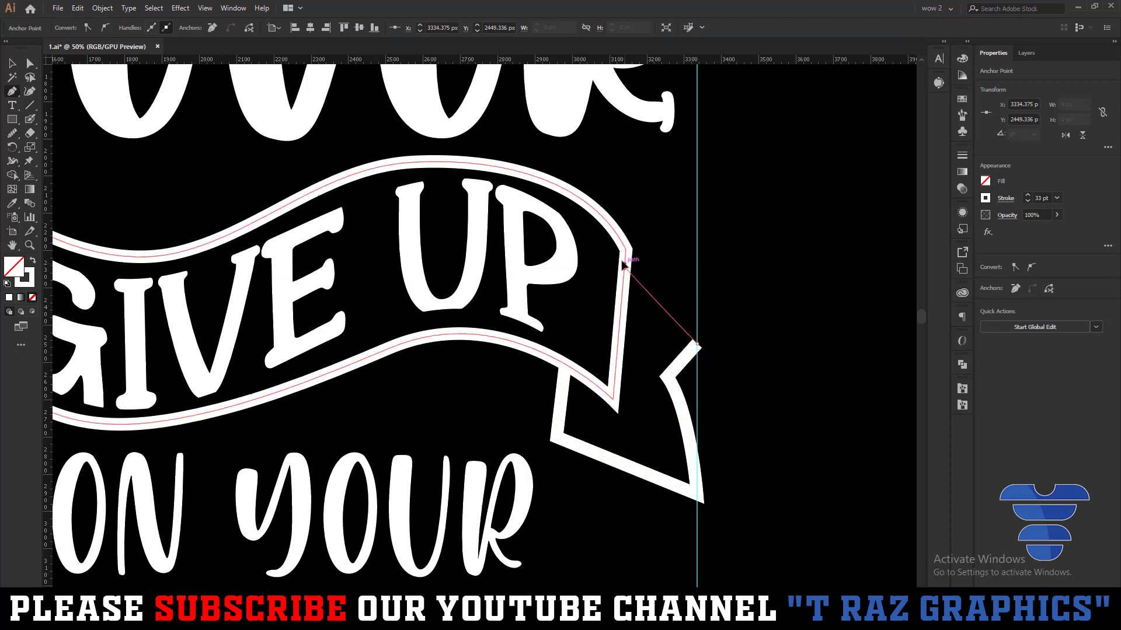
# Nudge the tail's notch point down-left and raise its inner corner into place
pyautogui.press('a')
pyautogui.moveTo(667, 378); pyautogui.dragTo(652, 401)
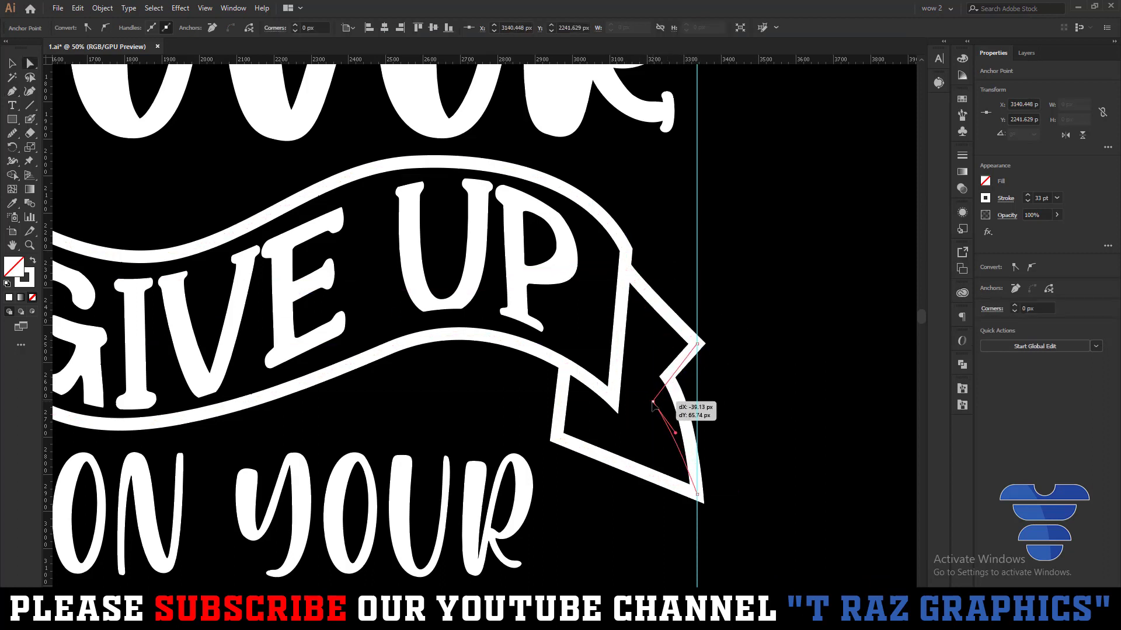
pyautogui.scroll(-2, 798, 397)
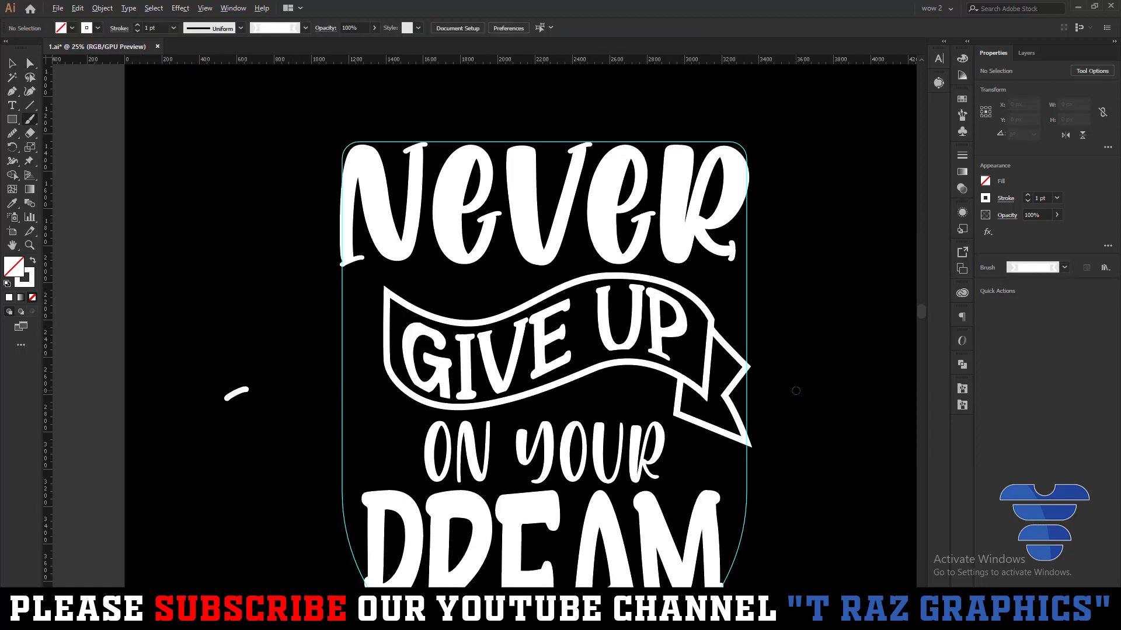
pyautogui.scroll(-1, 798, 398)
pyautogui.click(725, 407)
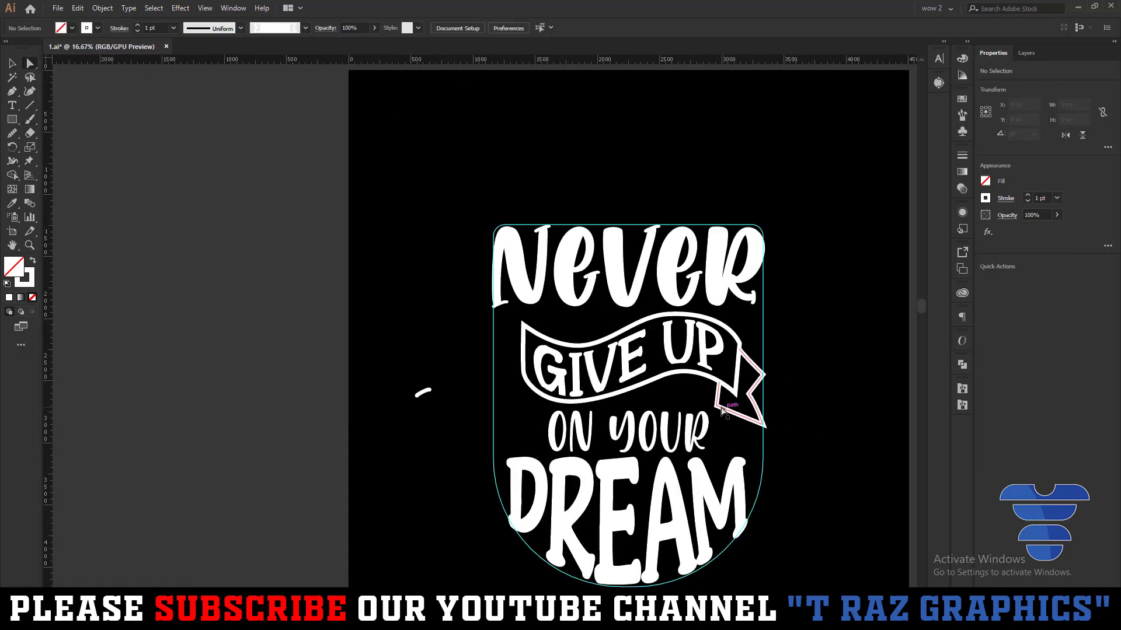
pyautogui.scroll(3, 718, 412)
pyautogui.moveTo(712, 411); pyautogui.dragTo(714, 388)
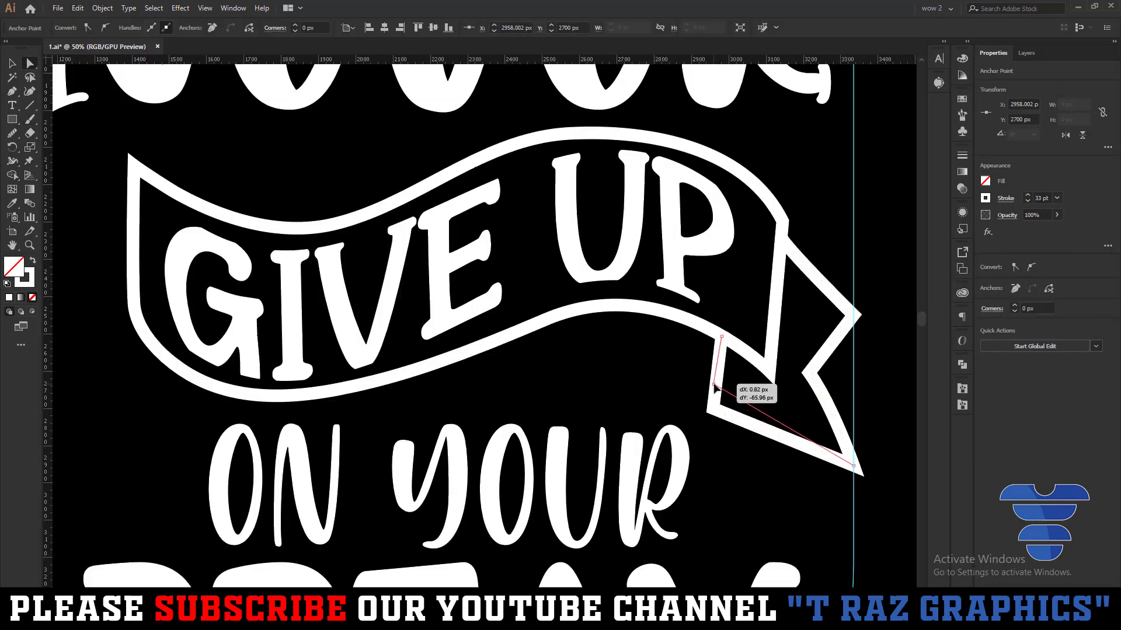
pyautogui.scroll(-3, 730, 429)
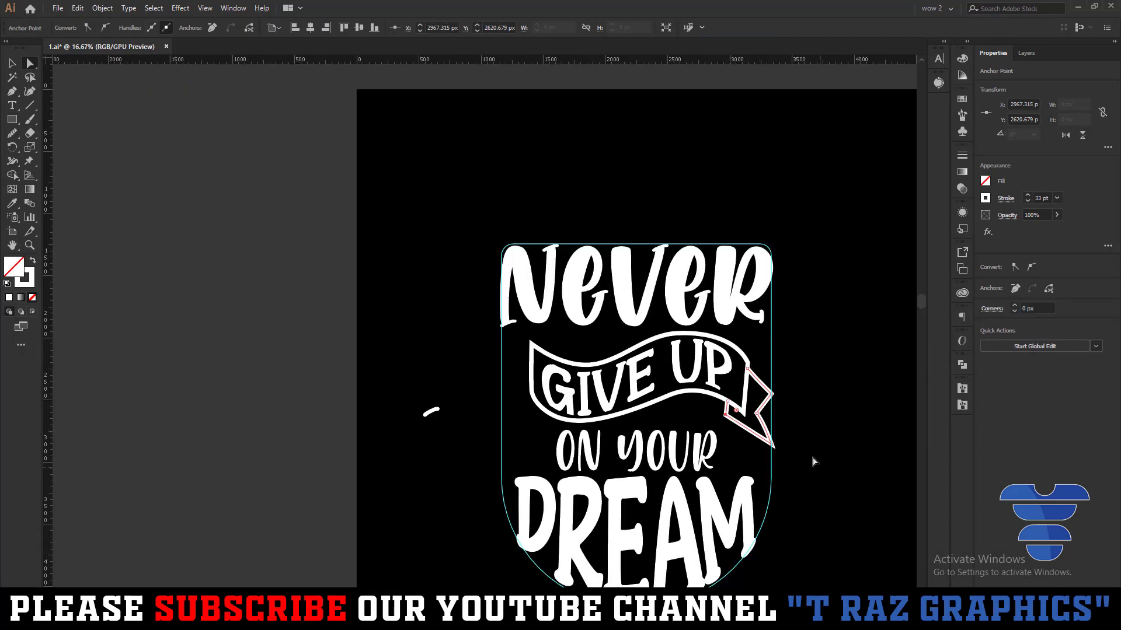
pyautogui.scroll(2, 743, 408)
pyautogui.moveTo(770, 419); pyautogui.dragTo(791, 409)
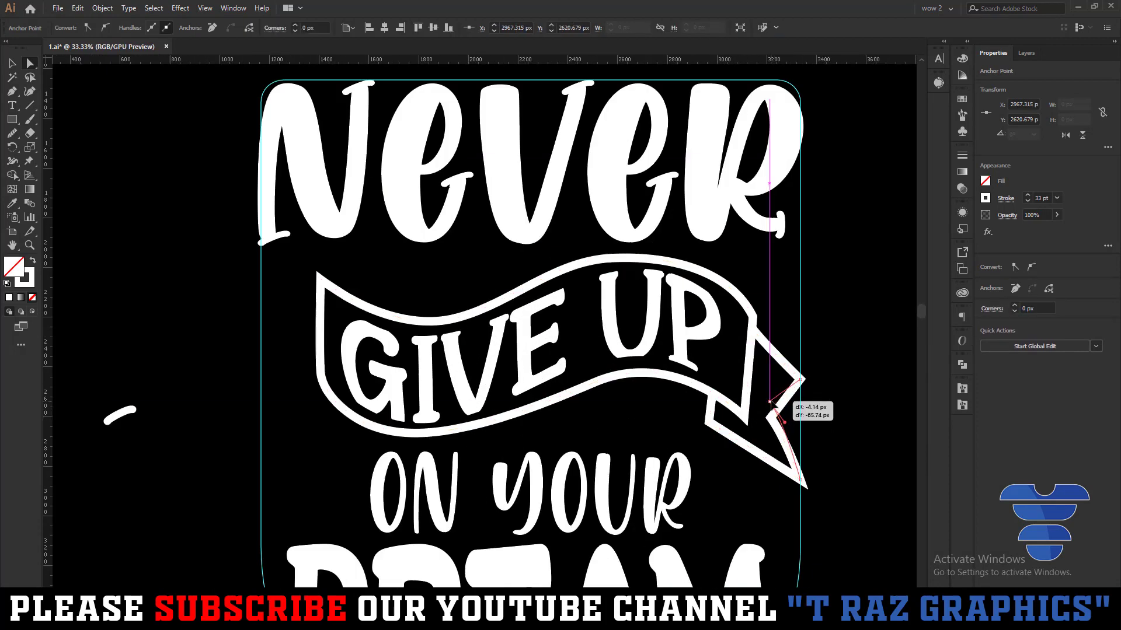
pyautogui.click(846, 425)
pyautogui.scroll(-2, 847, 428)
# Outline the left zigzag tail from the ribbon's top corner through its notch to the bottom corner
pyautogui.scroll(3, 669, 407)
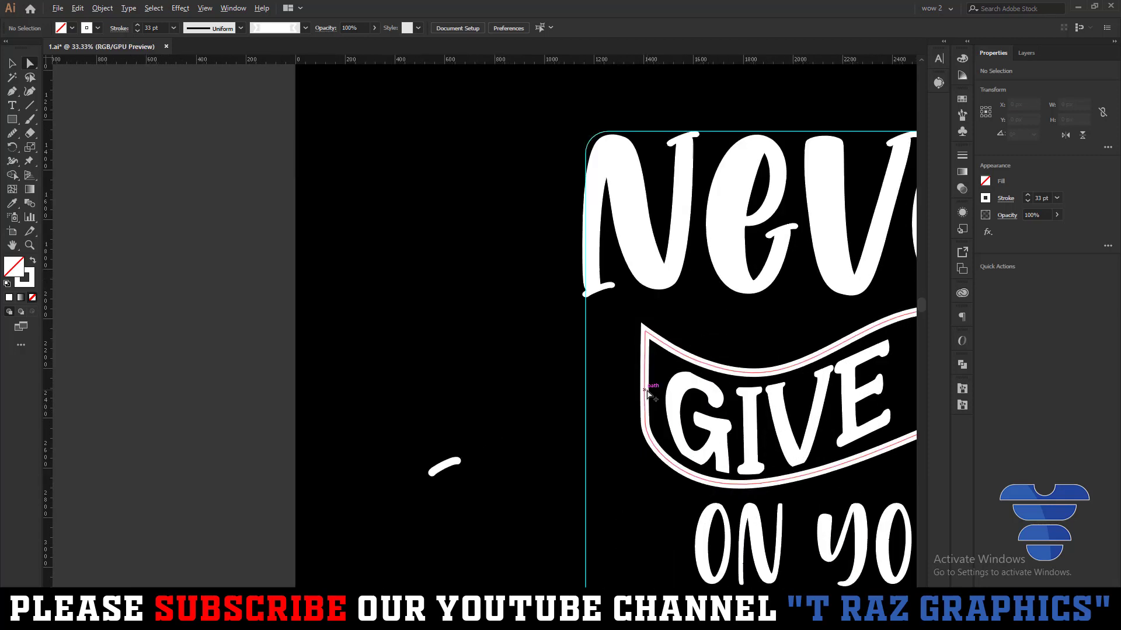
pyautogui.click(644, 344)
pyautogui.click(585, 302)
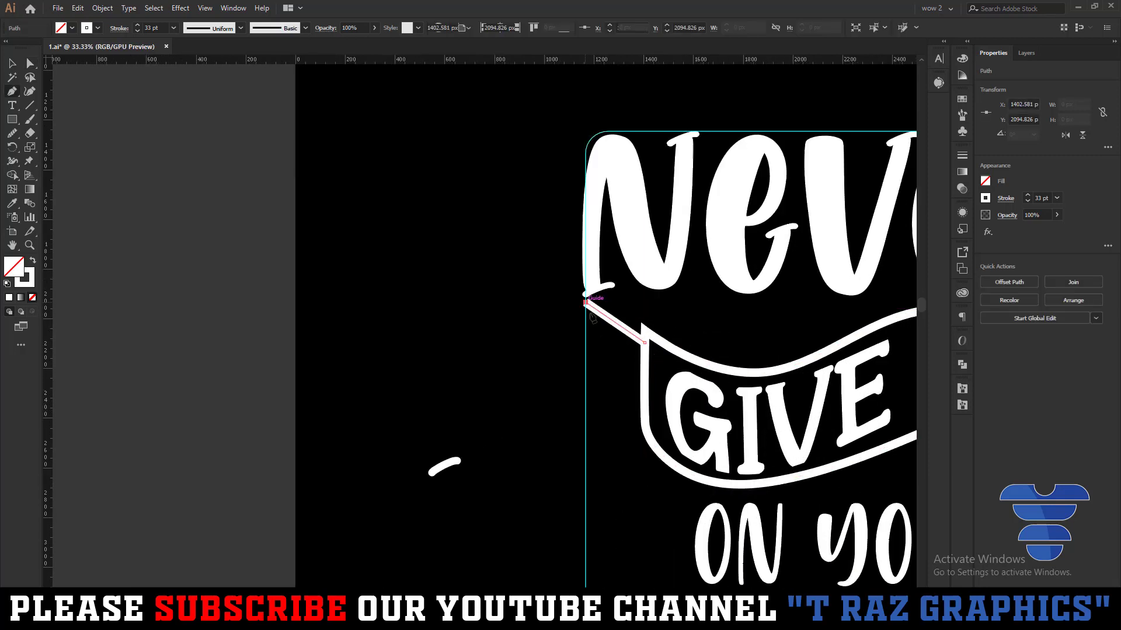
pyautogui.click(609, 357)
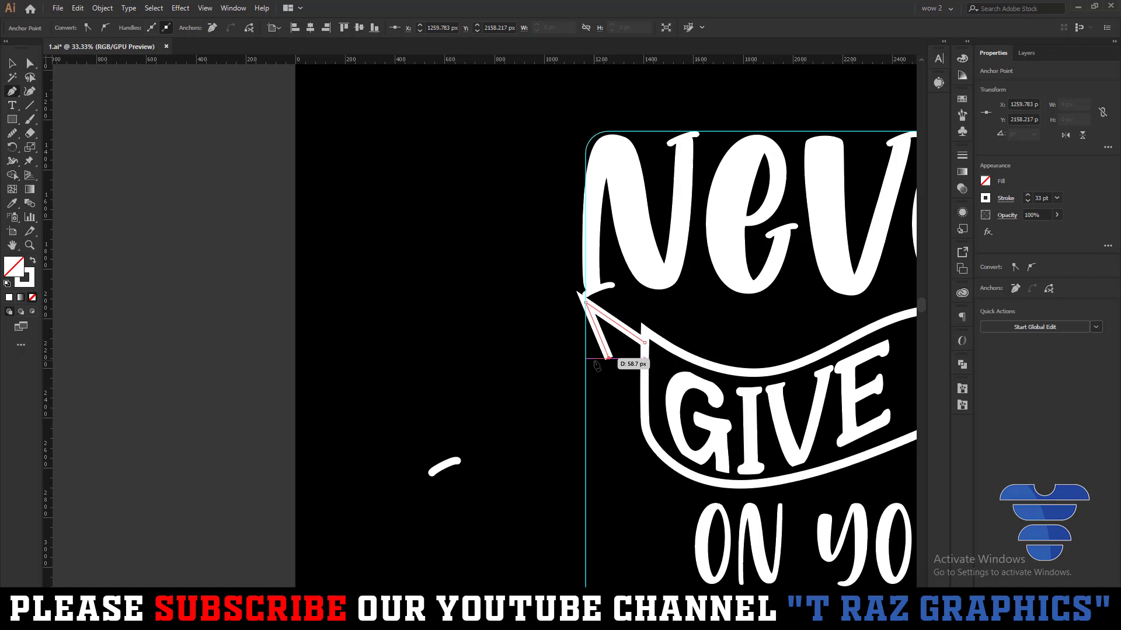
pyautogui.click(583, 402)
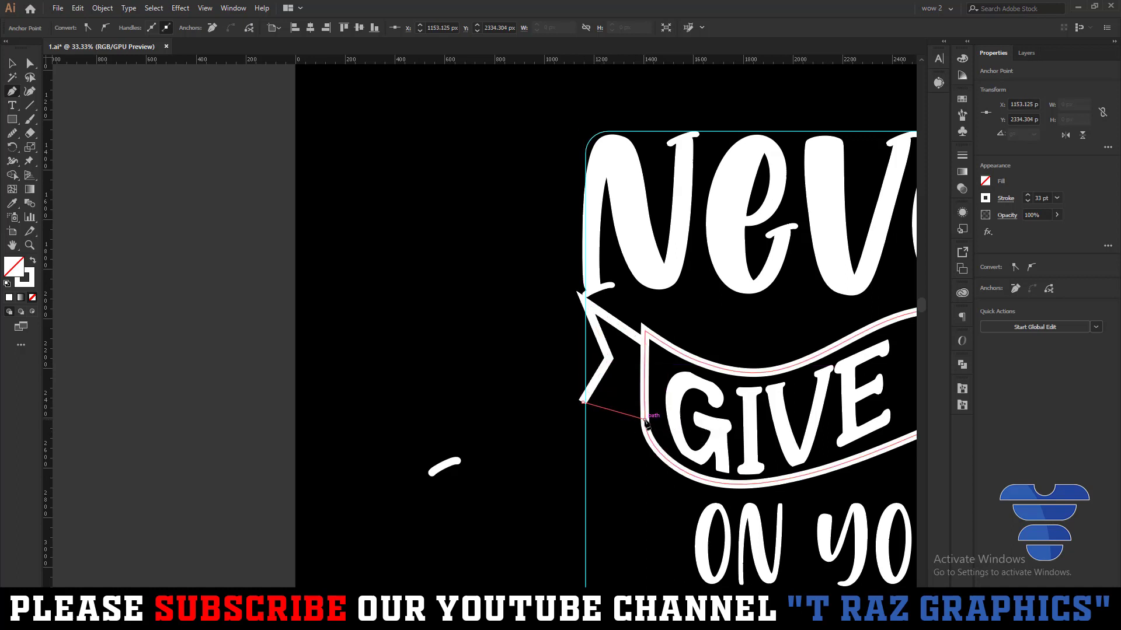
pyautogui.click(644, 419)
pyautogui.press('v')
pyautogui.click(628, 398)
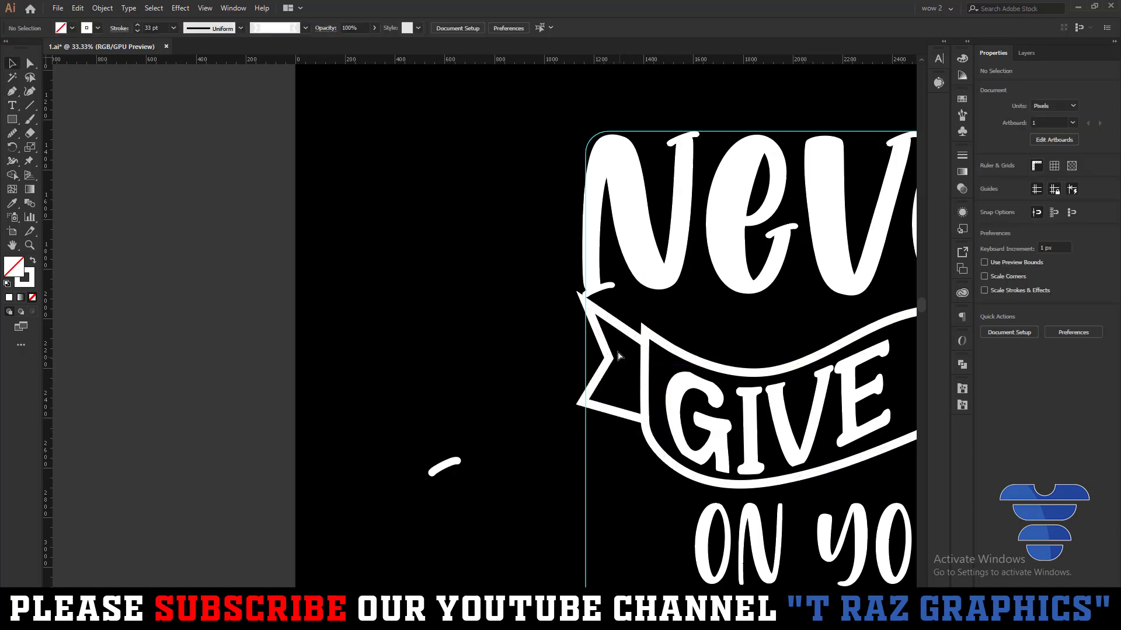
# Select the new tail's anchors to check them, then zoom out to the whole design
pyautogui.press('a')
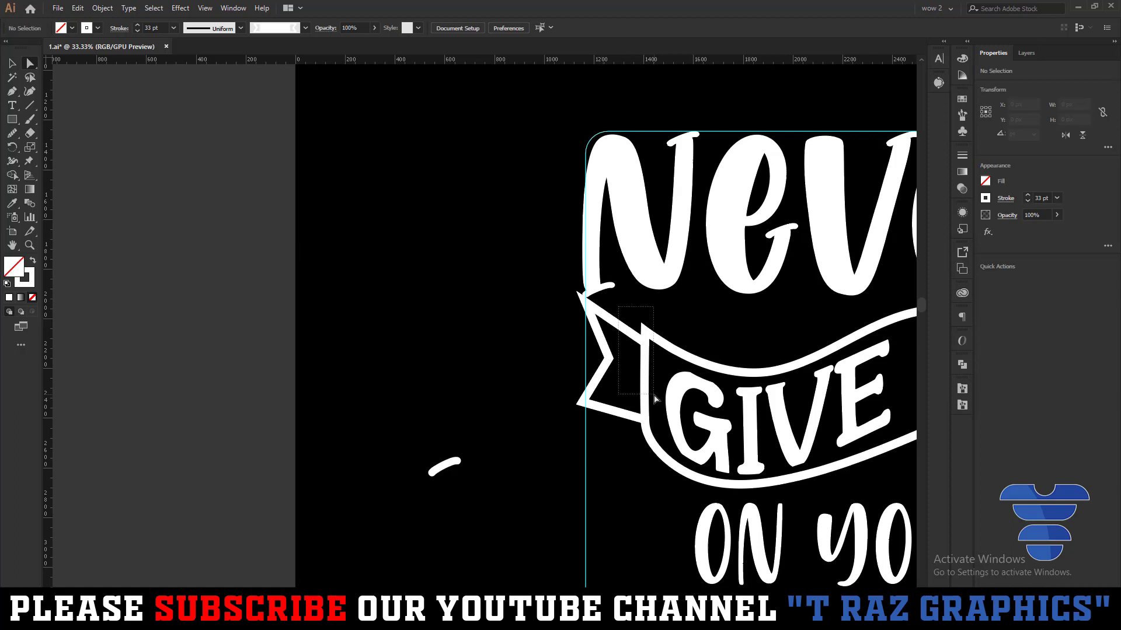
pyautogui.moveTo(655, 398); pyautogui.dragTo(647, 375)
pyautogui.hotkey('ctrl', '-')
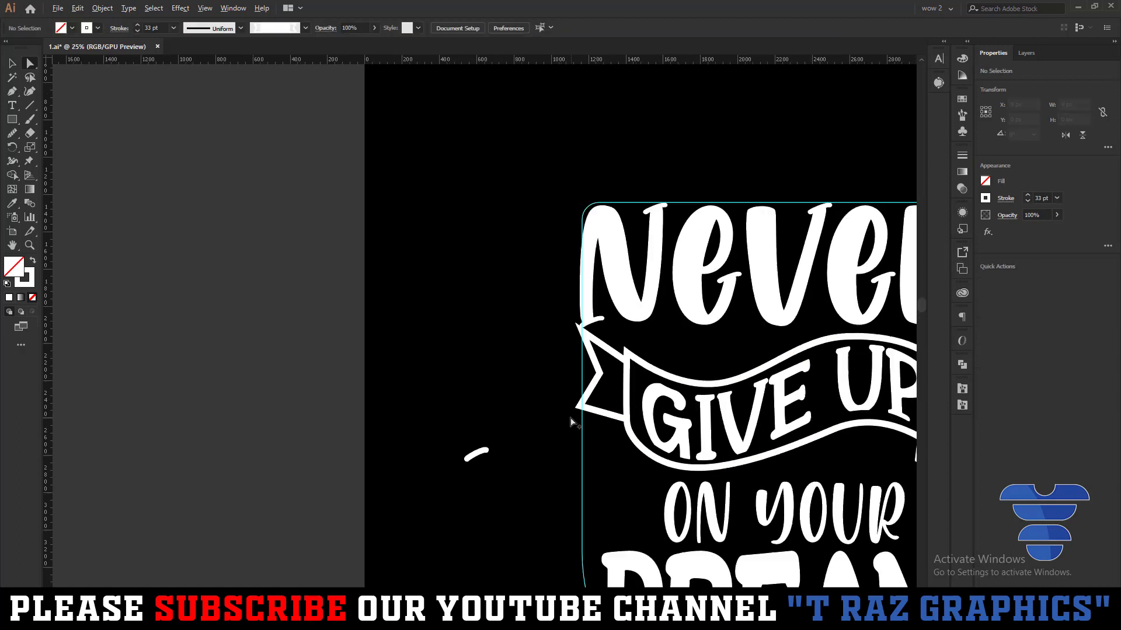
pyautogui.hotkey('ctrl', '-')
pyautogui.press('v')
pyautogui.click(779, 448)
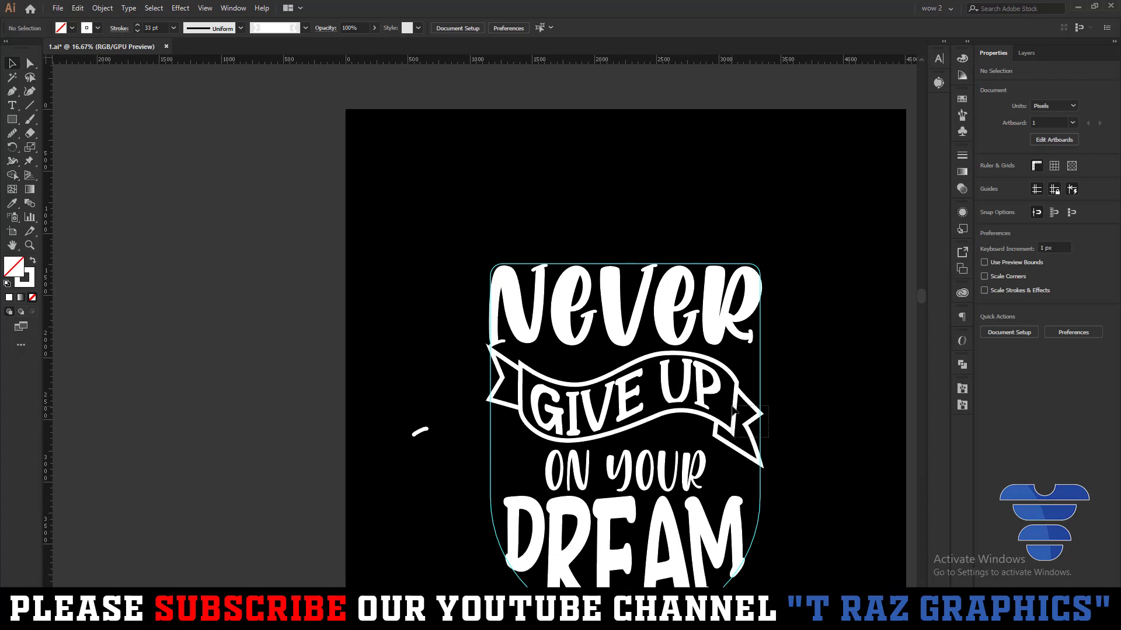
# Round the corners of the right and left ribbon tails' anchors
pyautogui.click(735, 410)
pyautogui.click(774, 458)
pyautogui.scroll(1, 759, 490)
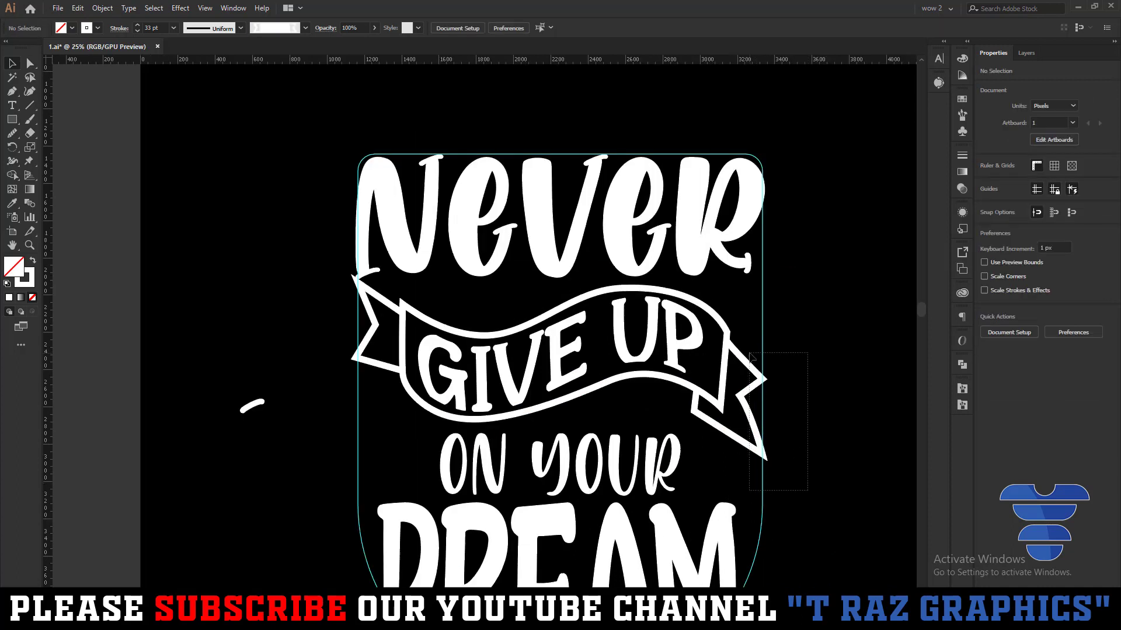
pyautogui.moveTo(750, 354); pyautogui.dragTo(749, 354)
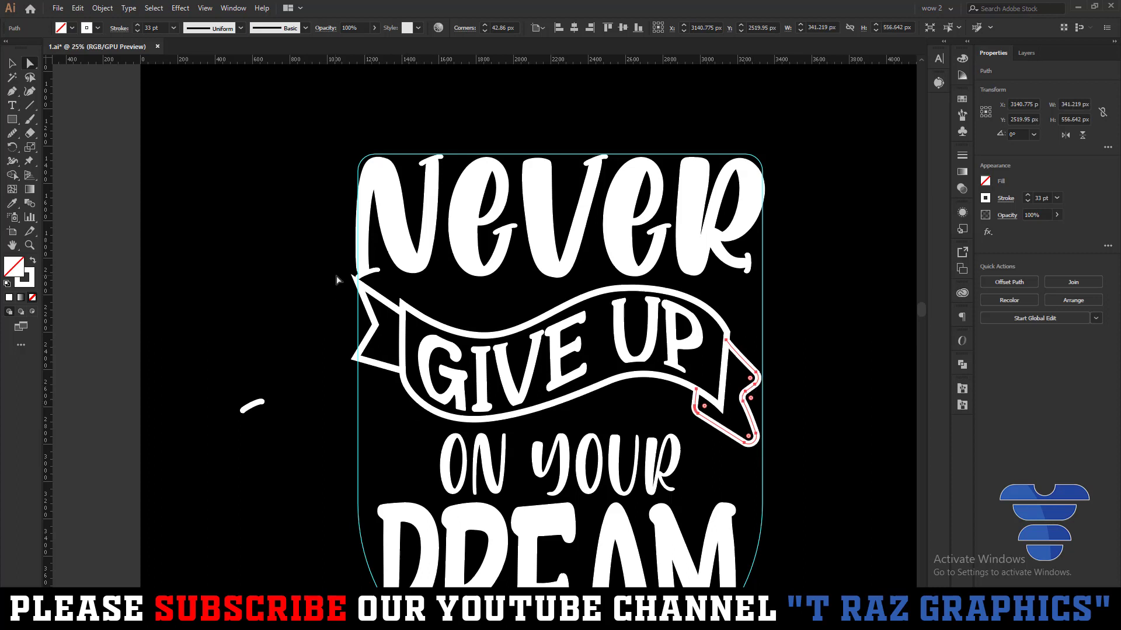
pyautogui.hotkey('ctrl', 'z')
pyautogui.hotkey('ctrl', 'z')
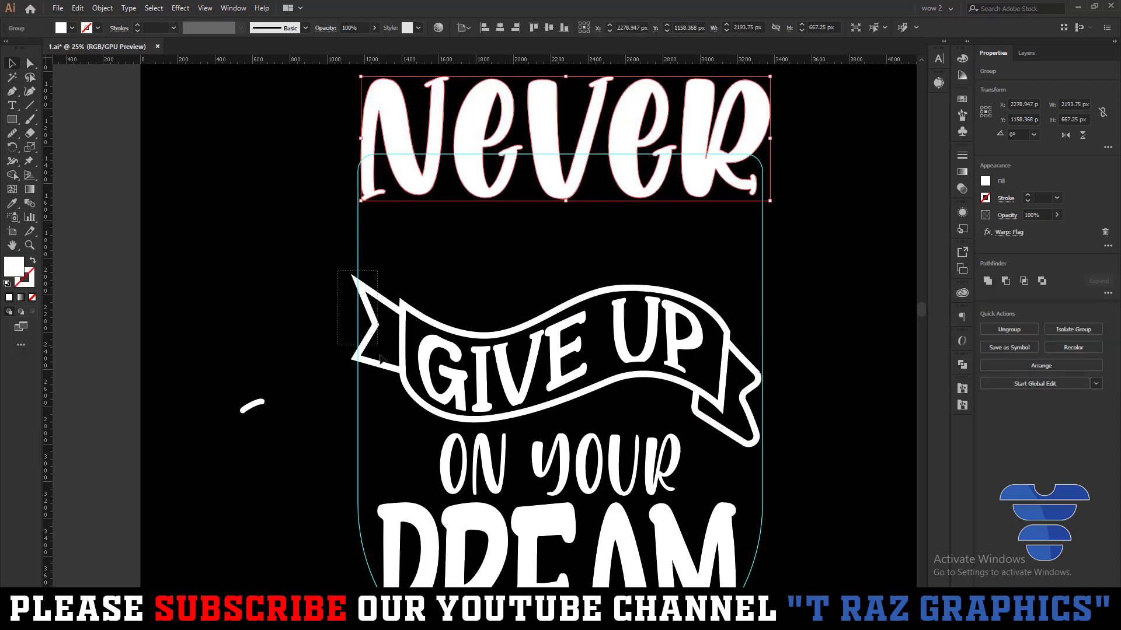
pyautogui.moveTo(380, 359); pyautogui.dragTo(378, 353)
pyautogui.press('a')
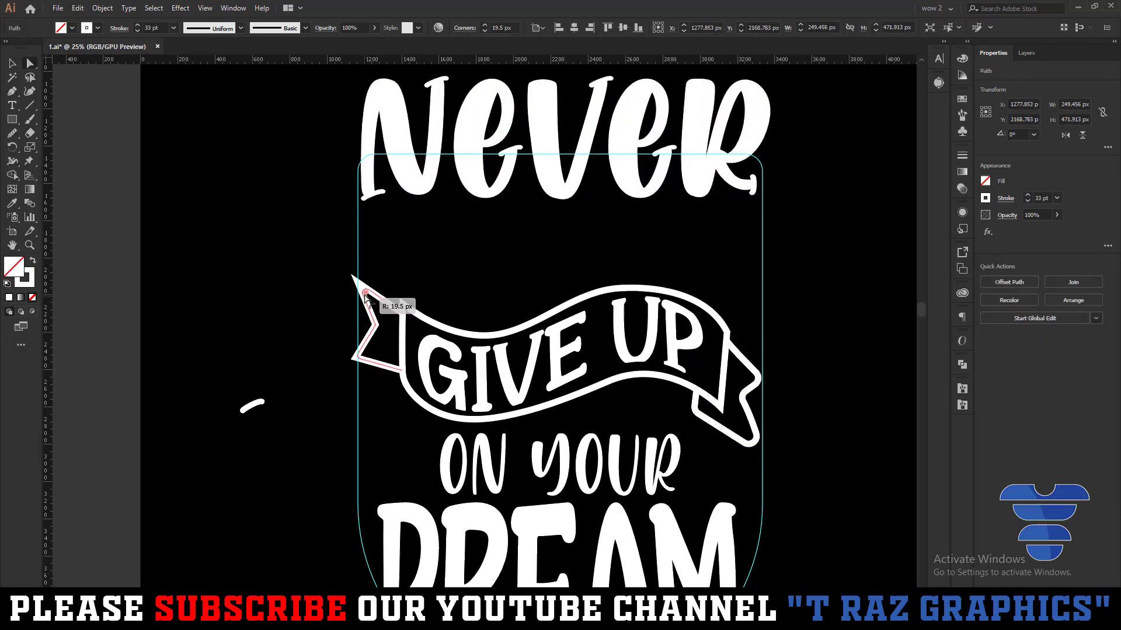
pyautogui.press('v')
pyautogui.click(449, 240)
# Reposition Never against the shield outline's top edge, then zoom out and select the lettering group
pyautogui.scroll(-1, 449, 239)
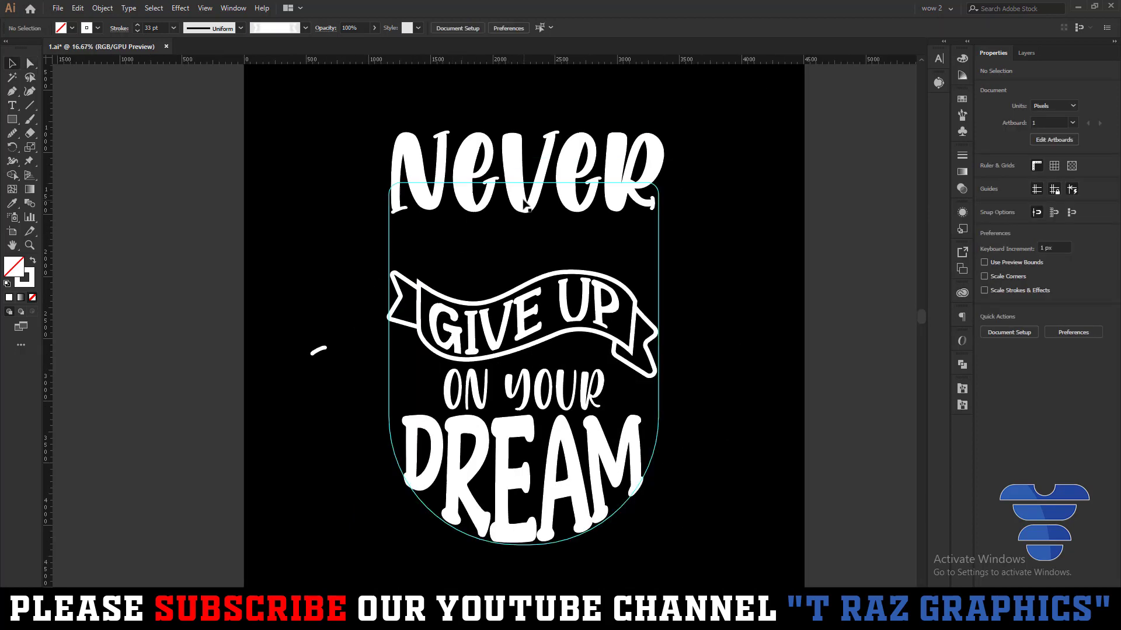
pyautogui.moveTo(525, 204); pyautogui.dragTo(679, 263)
pyautogui.click(763, 304)
pyautogui.scroll(-1, 763, 316)
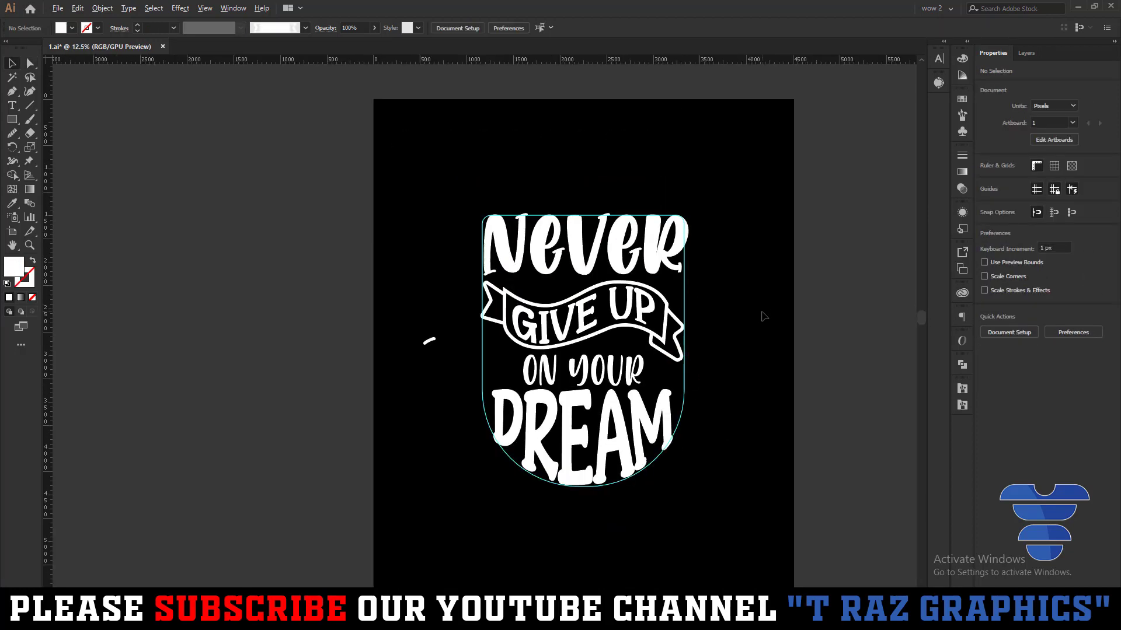
pyautogui.hotkey('ctrl', '-')
pyautogui.scroll(1, 459, 341)
pyautogui.click(446, 328)
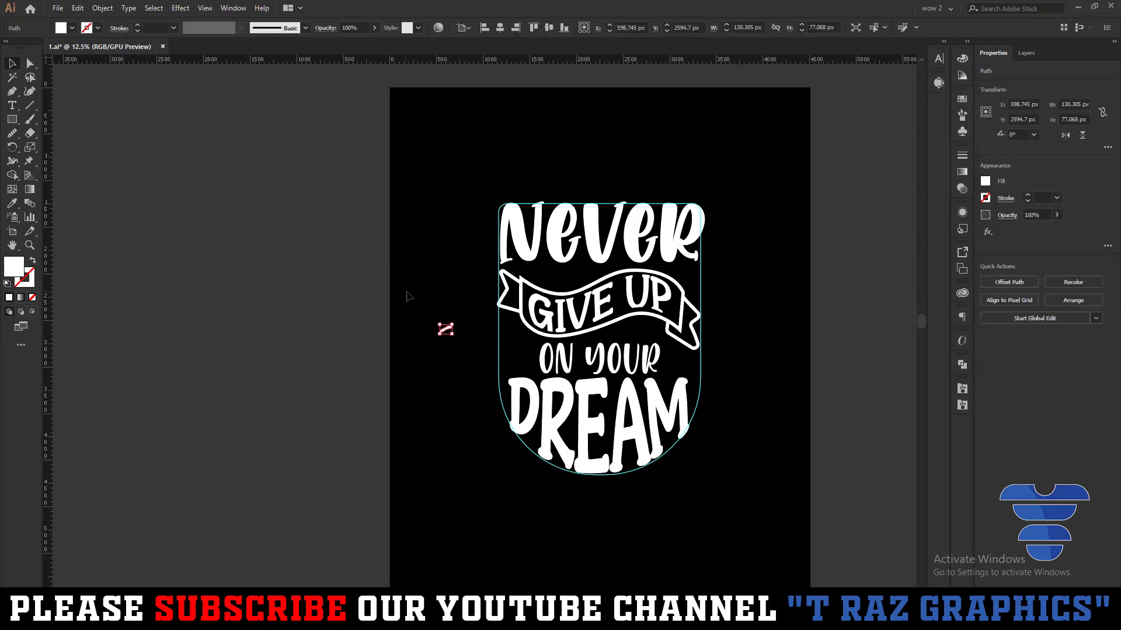
pyautogui.click(561, 274)
pyautogui.scroll(2, 559, 265)
# Inside the lettering group, stretch Never's e taller and extend the v downward
pyautogui.scroll(1, 559, 266)
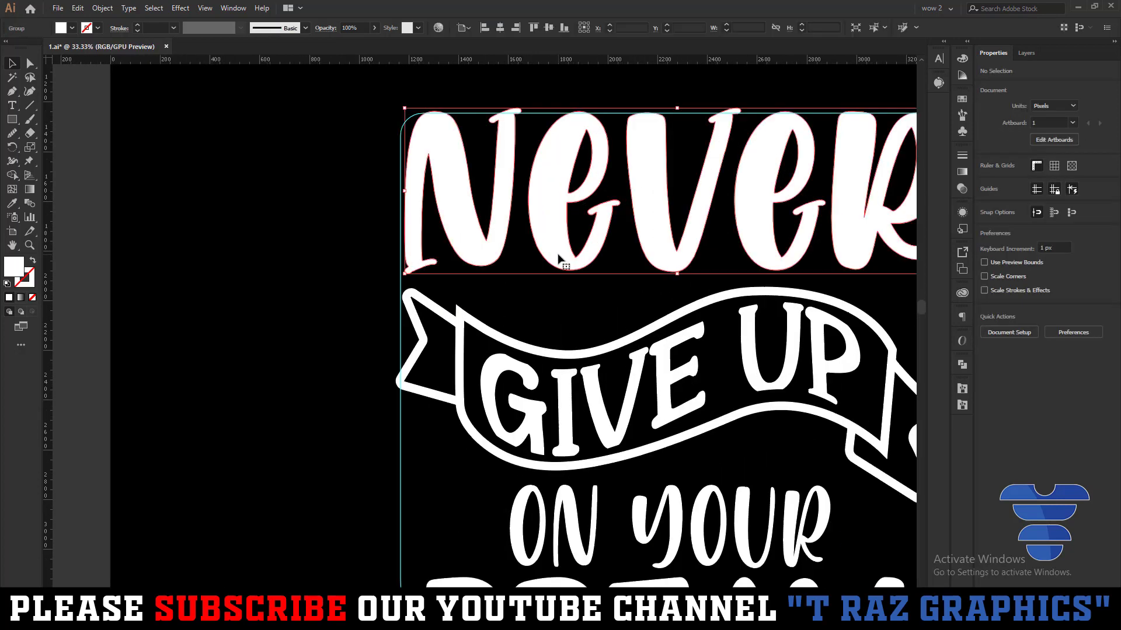
pyautogui.doubleClick(561, 268)
pyautogui.moveTo(573, 270); pyautogui.dragTo(574, 331)
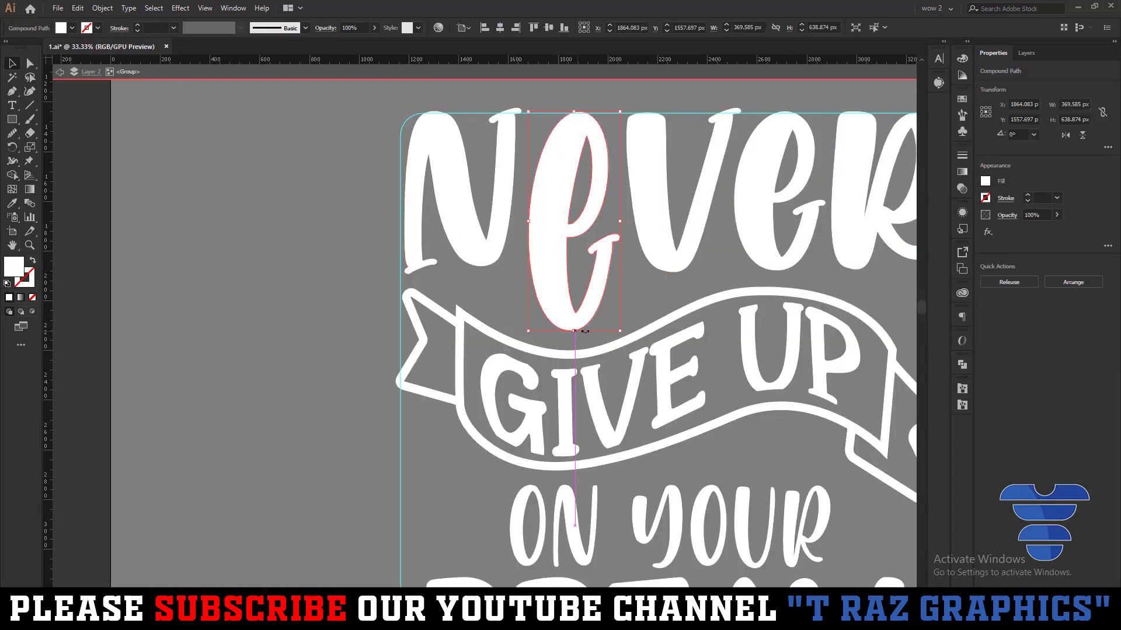
pyautogui.click(664, 262)
pyautogui.moveTo(682, 271); pyautogui.dragTo(682, 282)
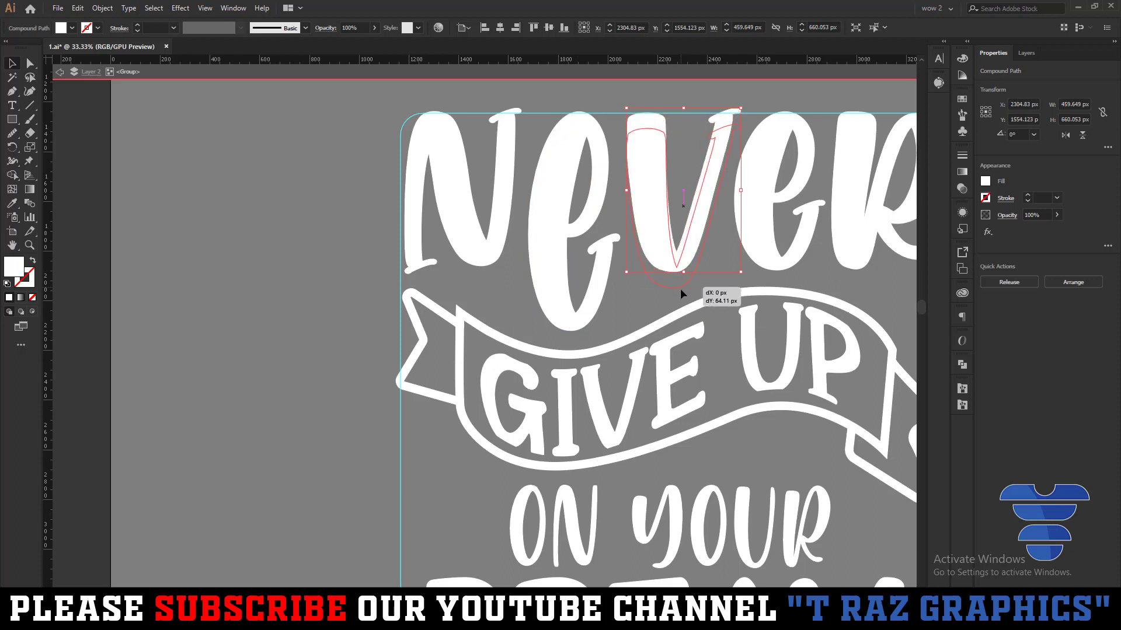
pyautogui.moveTo(680, 272); pyautogui.dragTo(680, 284)
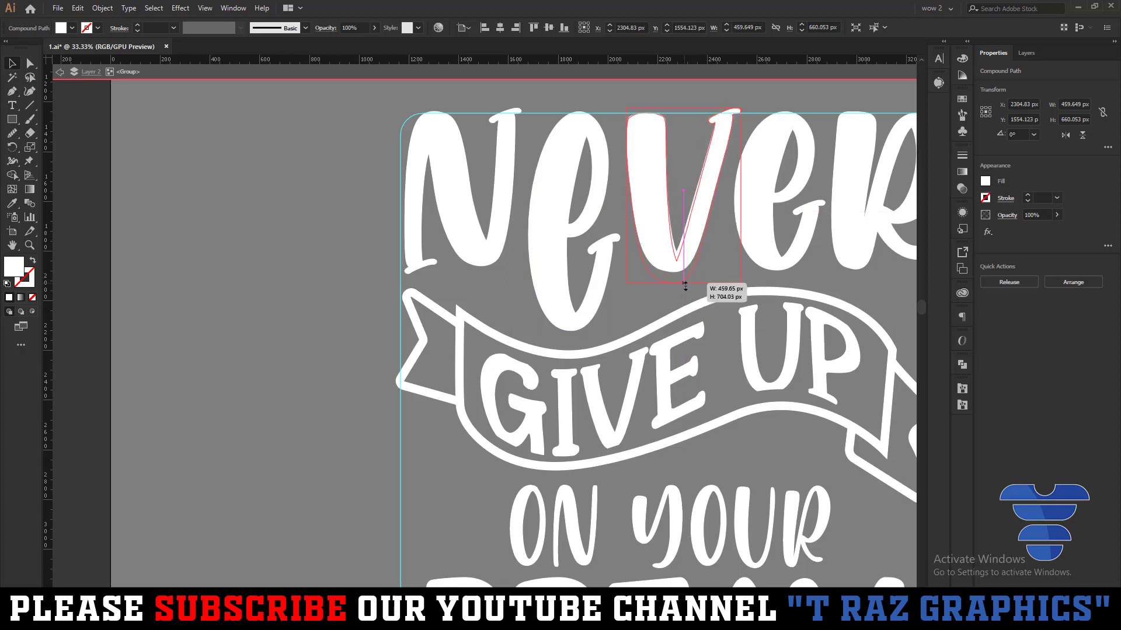
# Lengthen the N's lower strokes by nudging its bottom anchors down four times
pyautogui.click(490, 261)
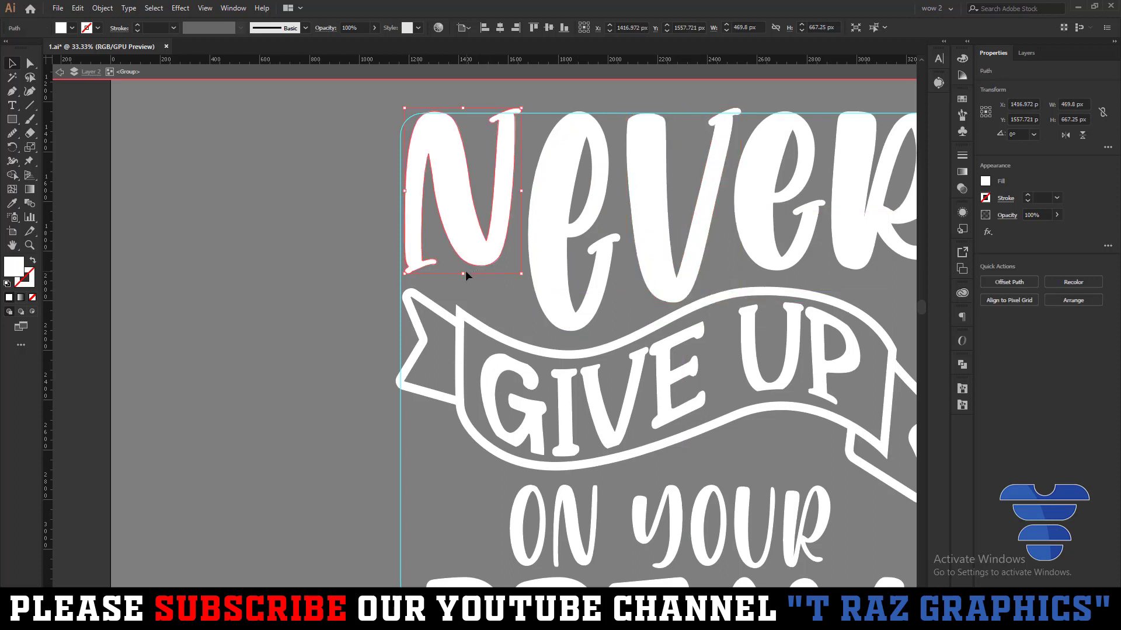
pyautogui.press('a')
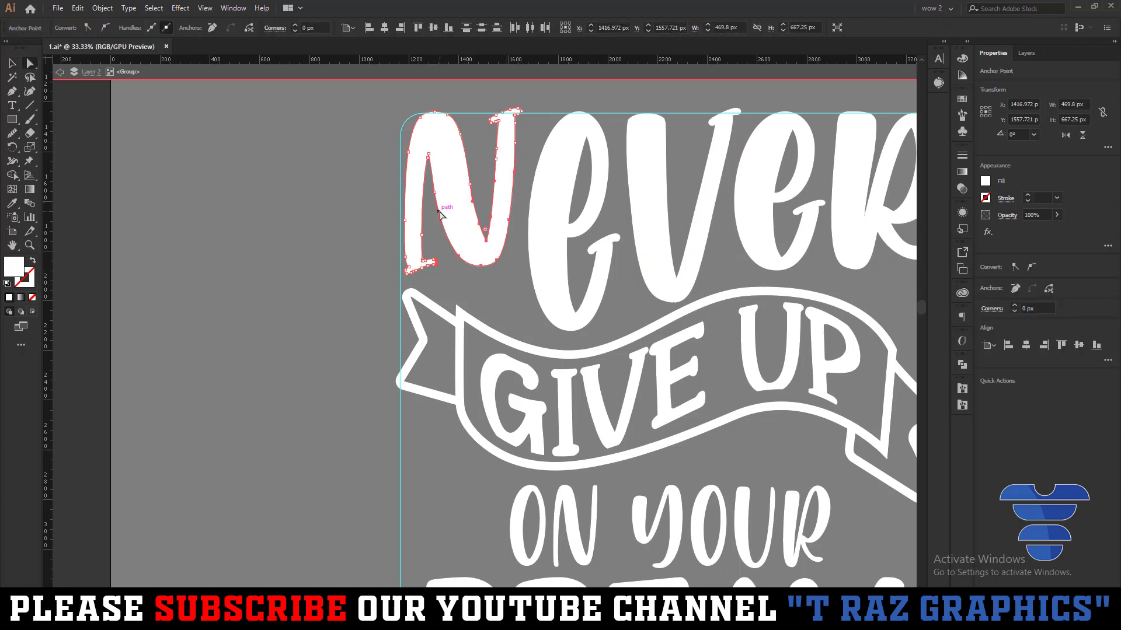
pyautogui.press('Down')
pyautogui.press('Down')
pyautogui.press('Down')
pyautogui.press('Down')
pyautogui.press('Down')
pyautogui.press('Down')
pyautogui.press('Down')
pyautogui.press('Down')
pyautogui.press('Down')
pyautogui.press('Down')
pyautogui.press('Down')
pyautogui.press('Down')
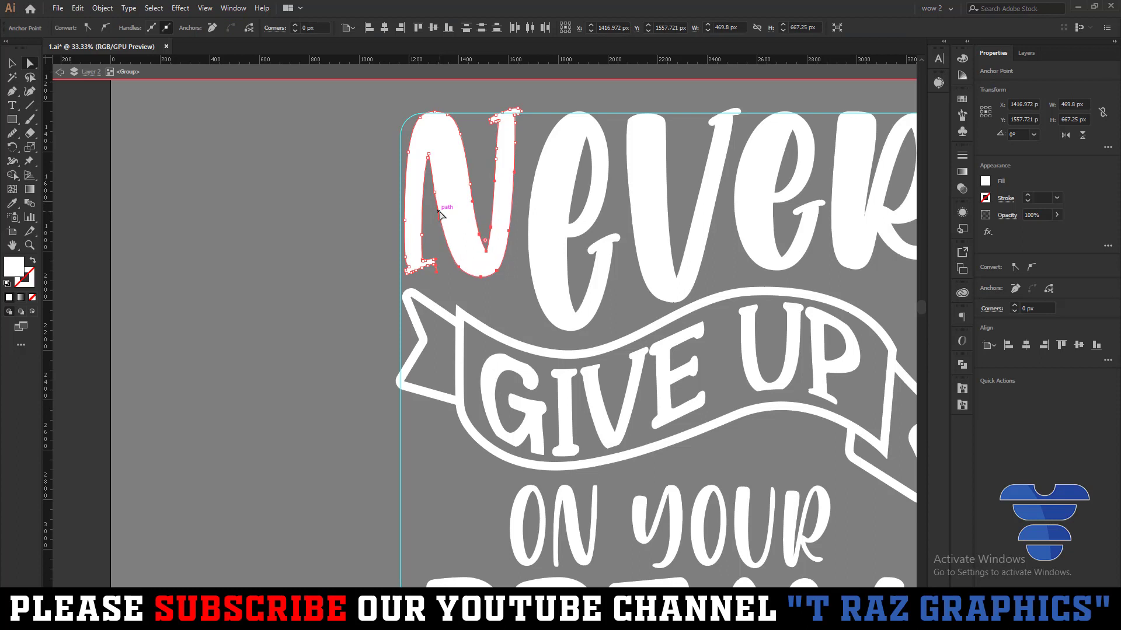
pyautogui.press('Down')
pyautogui.press('Down')
pyautogui.press('Down')
pyautogui.press('Down')
pyautogui.press('Down')
pyautogui.press('Down')
pyautogui.press('Down')
pyautogui.press('Down')
pyautogui.press('Down')
pyautogui.press('Down')
pyautogui.press('Down')
pyautogui.press('Down')
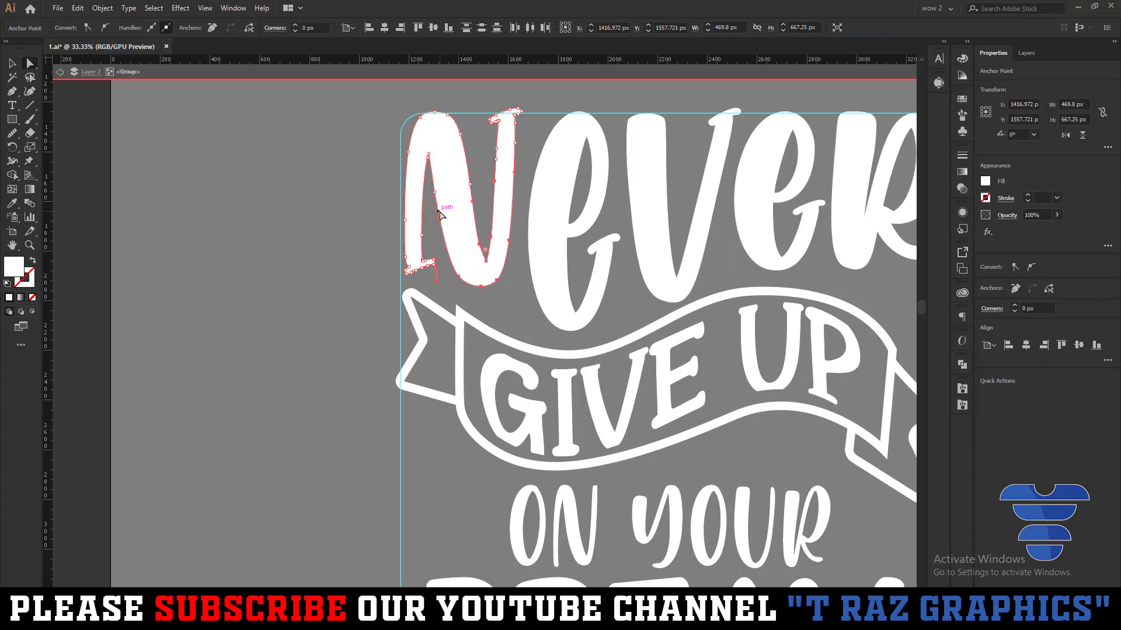
pyautogui.press('Down')
pyautogui.press('Down')
pyautogui.press('Down')
pyautogui.press('Down')
pyautogui.press('Down')
pyautogui.press('Down')
pyautogui.press('Down')
pyautogui.press('Down')
pyautogui.press('Down')
pyautogui.press('Down')
pyautogui.press('Down')
pyautogui.press('Down')
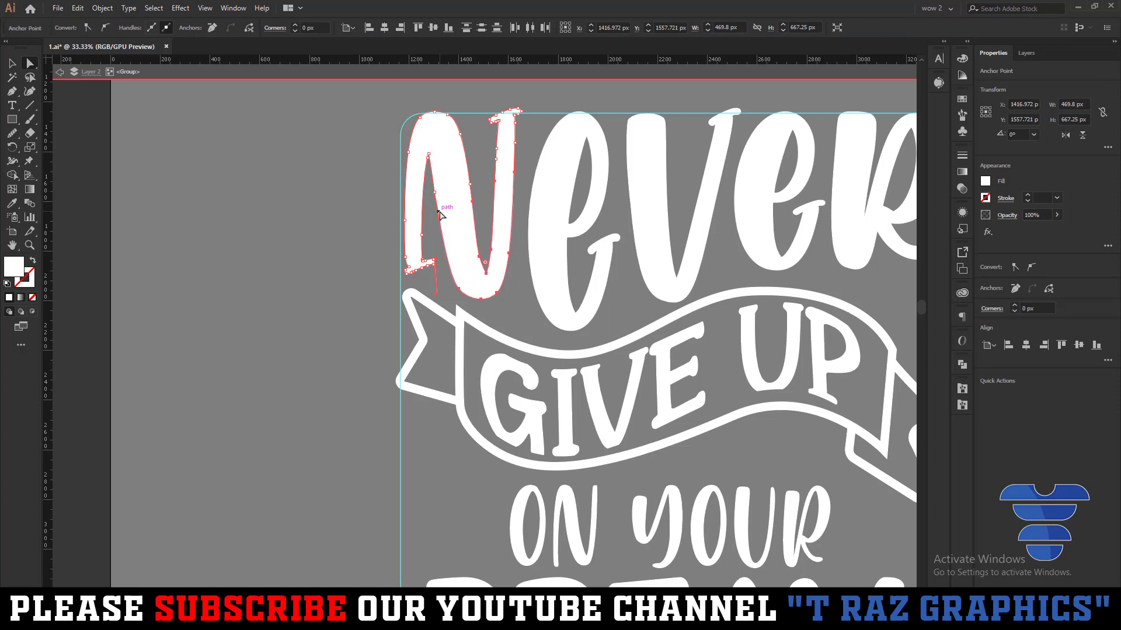
pyautogui.press('Down')
pyautogui.press('Down')
pyautogui.press('Down')
pyautogui.press('Down')
pyautogui.press('Down')
pyautogui.press('Down')
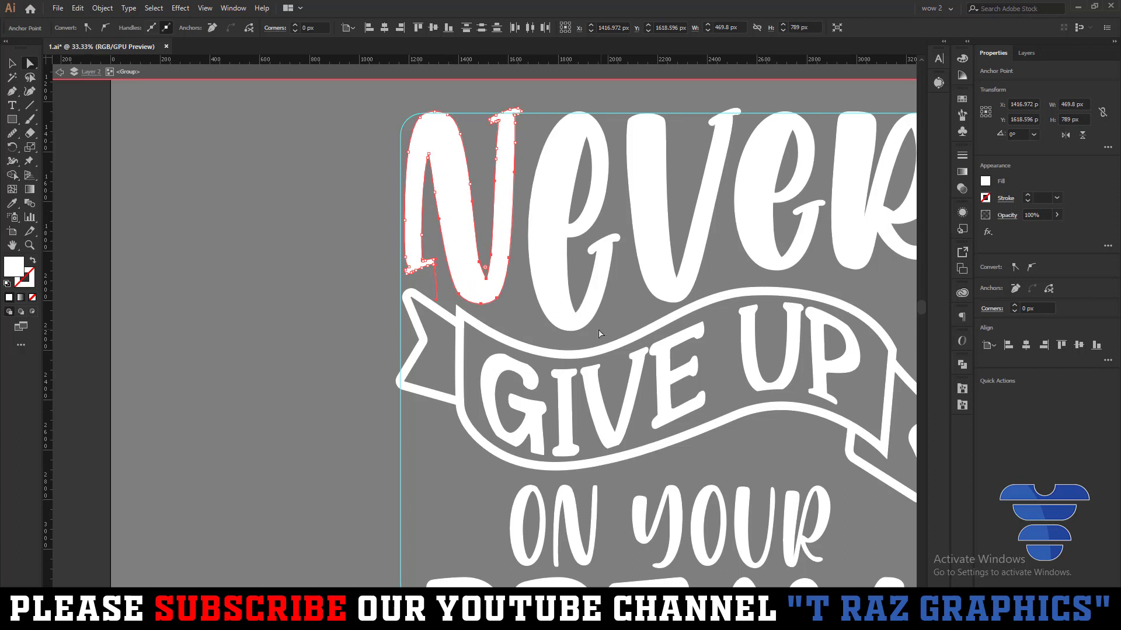
pyautogui.press('v')
# Erase the thin sliver left under the N and exit group editing
pyautogui.scroll(3, 430, 265)
pyautogui.scroll(2, 431, 250)
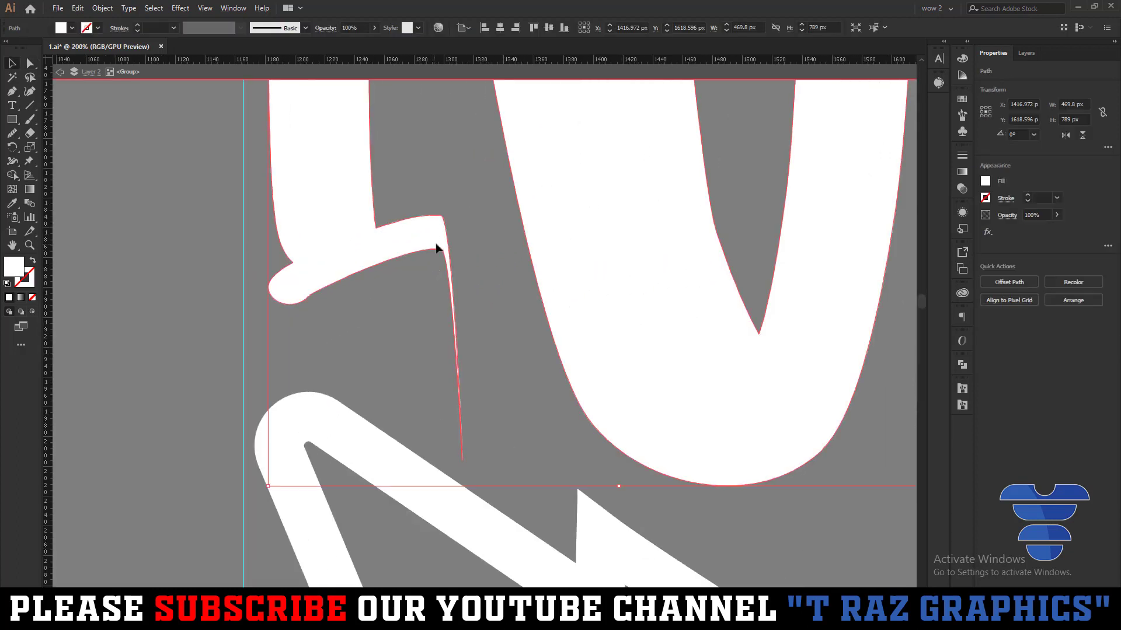
pyautogui.press('c')
pyautogui.moveTo(446, 255)
pyautogui.mouseDown()
pyautogui.moveTo(461, 438)
pyautogui.moveTo(464, 427)
pyautogui.mouseUp()
pyautogui.hotkey('ctrl', '-')
pyautogui.hotkey('ctrl', '-')
pyautogui.hotkey('ctrl', '-')
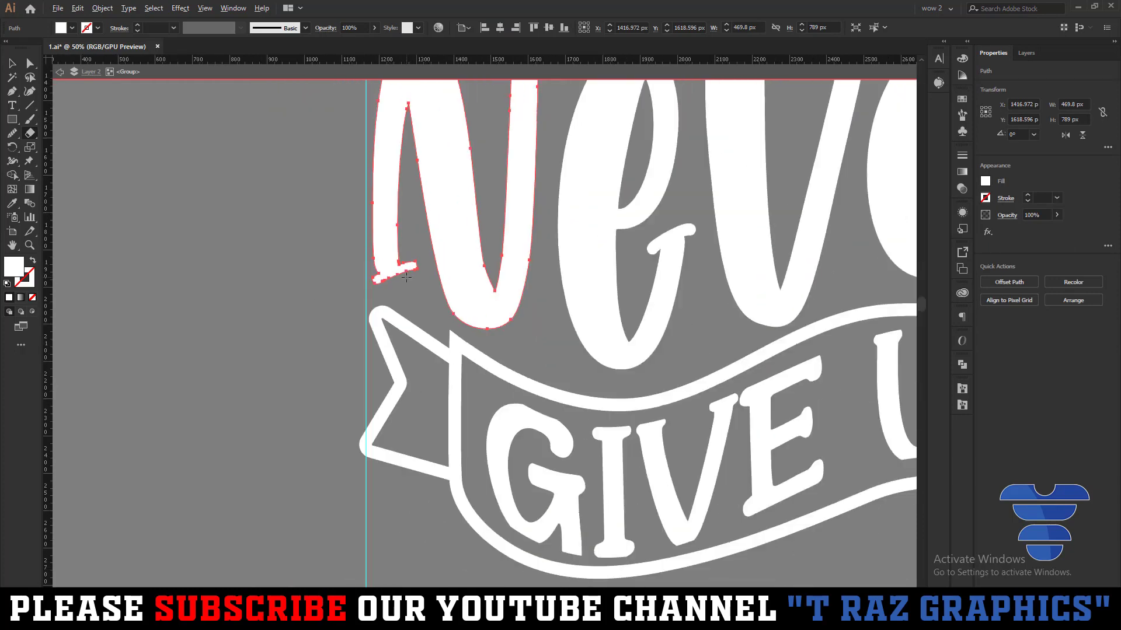
pyautogui.press('v')
pyautogui.press('Escape')
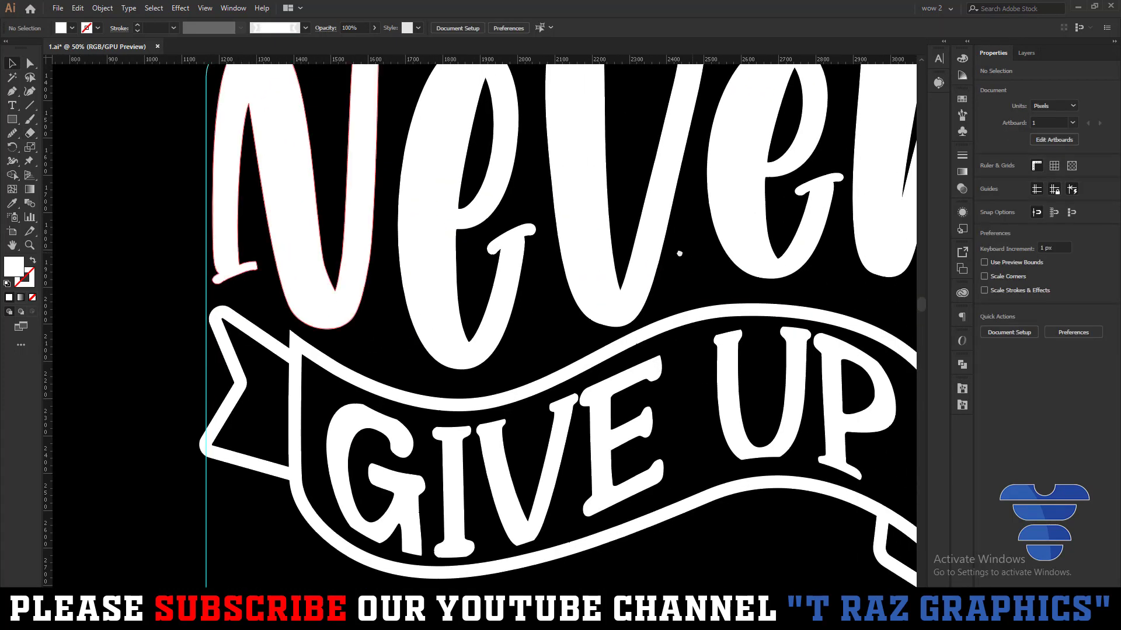
# Stretch the R of Never taller toward the ribbon
pyautogui.moveTo(675, 250); pyautogui.dragTo(437, 292)
pyautogui.press('a')
pyautogui.click(613, 295)
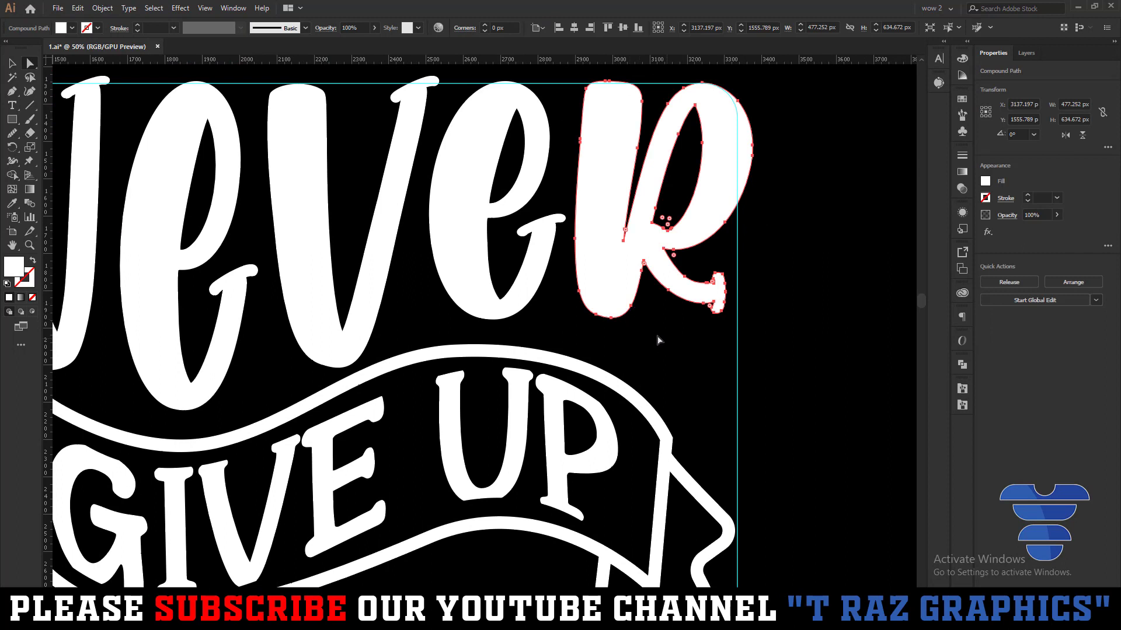
pyautogui.press('v')
pyautogui.moveTo(665, 320); pyautogui.dragTo(666, 346)
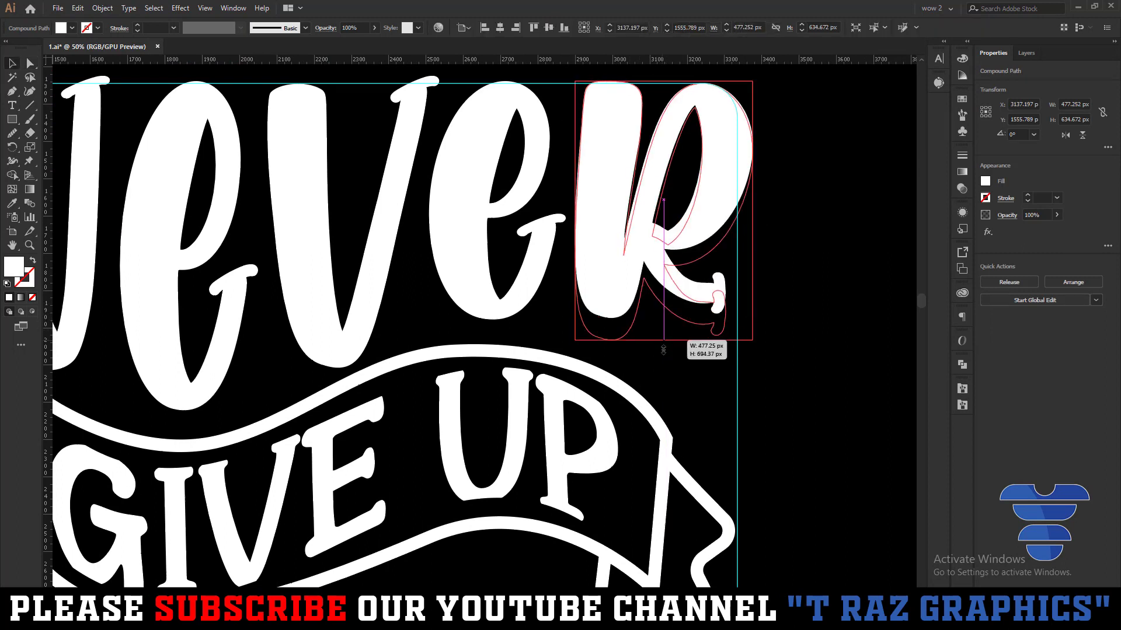
pyautogui.click(786, 388)
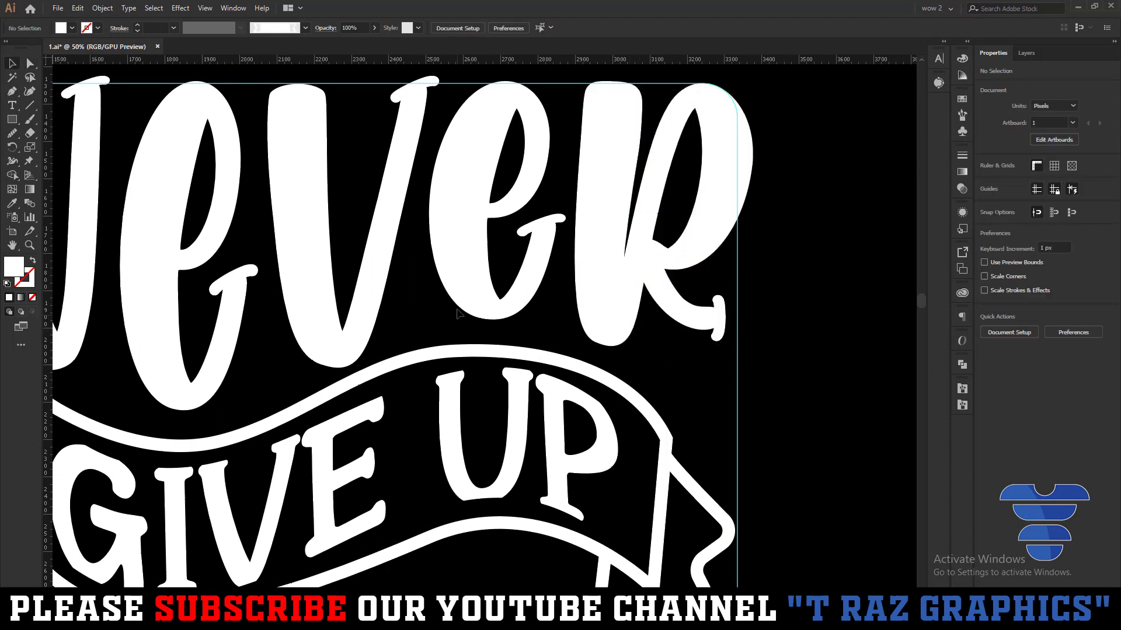
# Make Never's e taller, shorten the v, and reshape the e's bottom
pyautogui.click(475, 295)
pyautogui.doubleClick(476, 295)
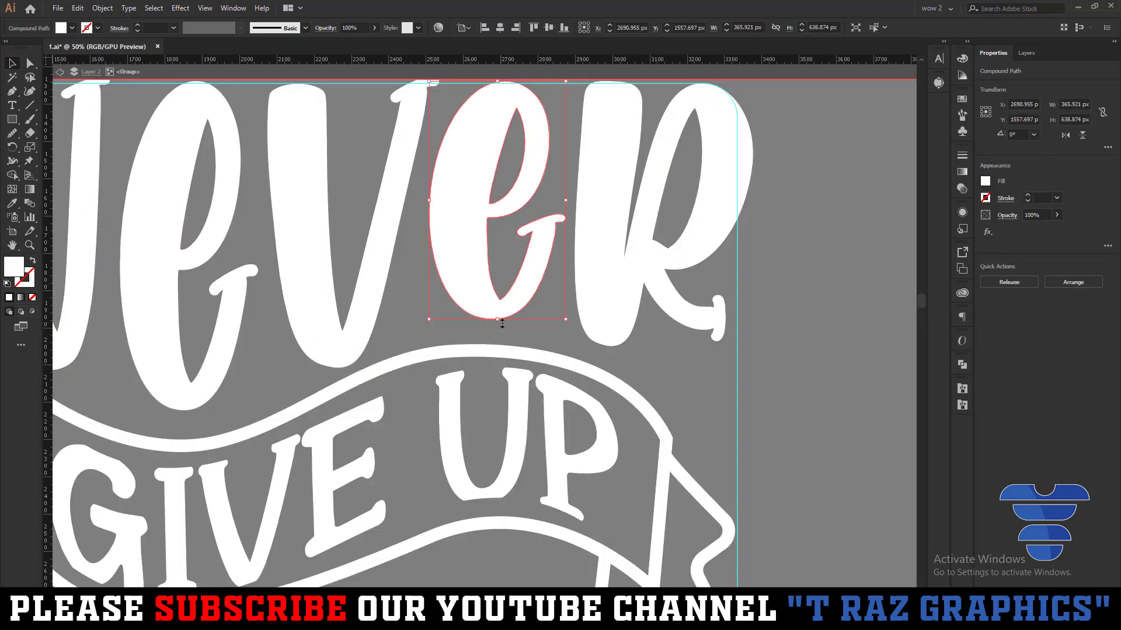
pyautogui.moveTo(497, 320); pyautogui.dragTo(497, 337)
pyautogui.click(343, 340)
pyautogui.moveTo(343, 369); pyautogui.dragTo(352, 353)
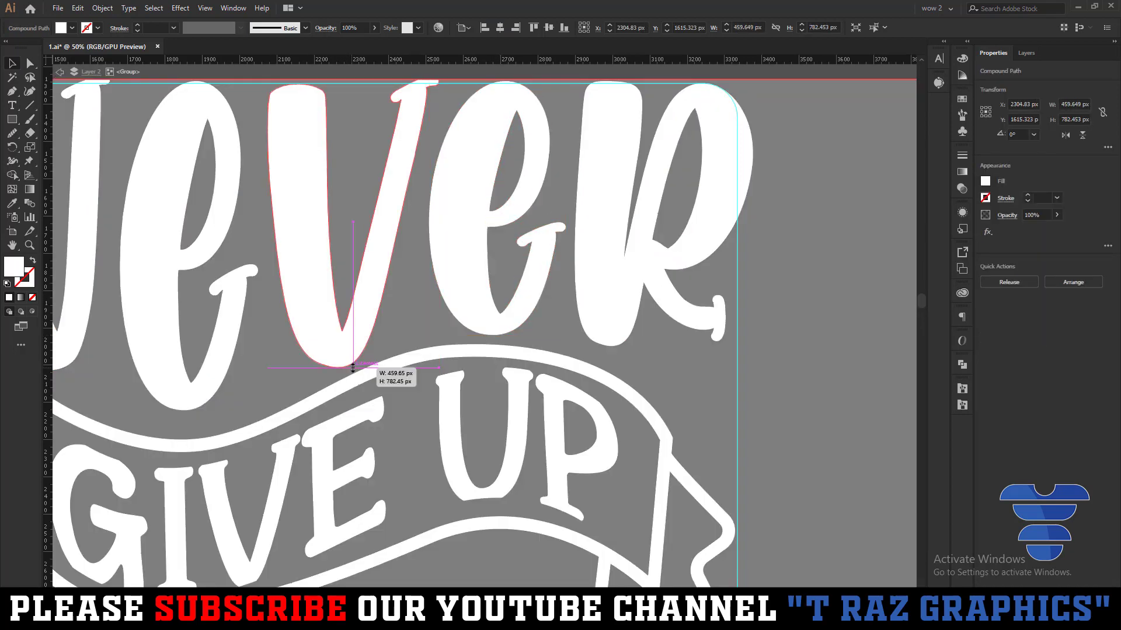
pyautogui.click(488, 325)
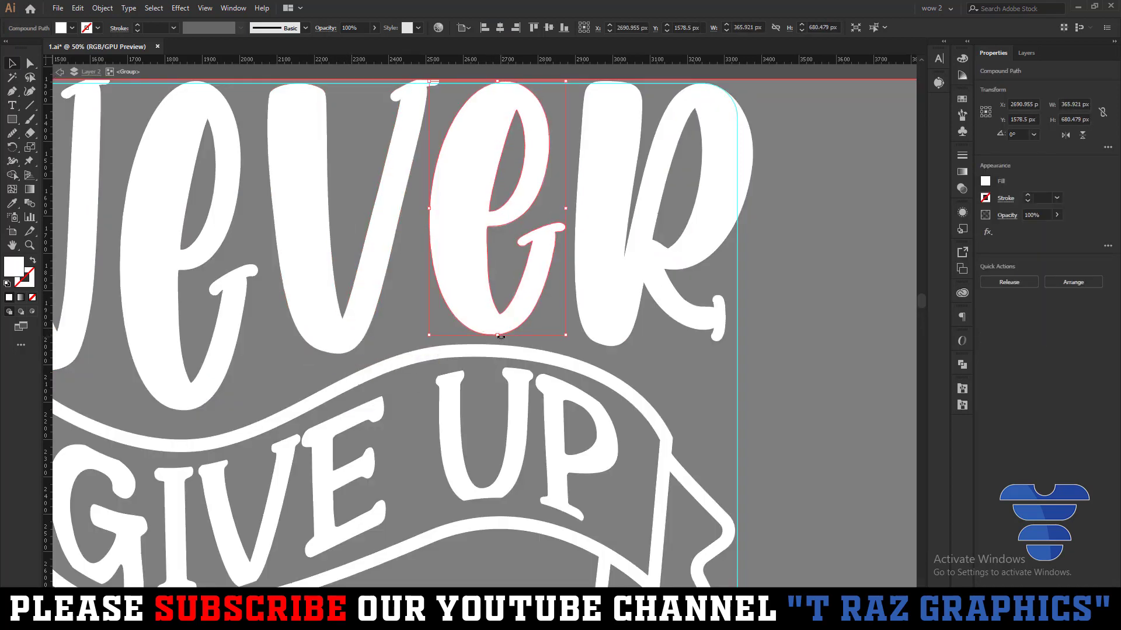
pyautogui.moveTo(496, 334); pyautogui.dragTo(497, 320)
pyautogui.click(757, 368)
pyautogui.hotkey('ctrl', '-')
# Pick a tapered brush from the brush library for the accent strokes
pyautogui.scroll(-4, 761, 361)
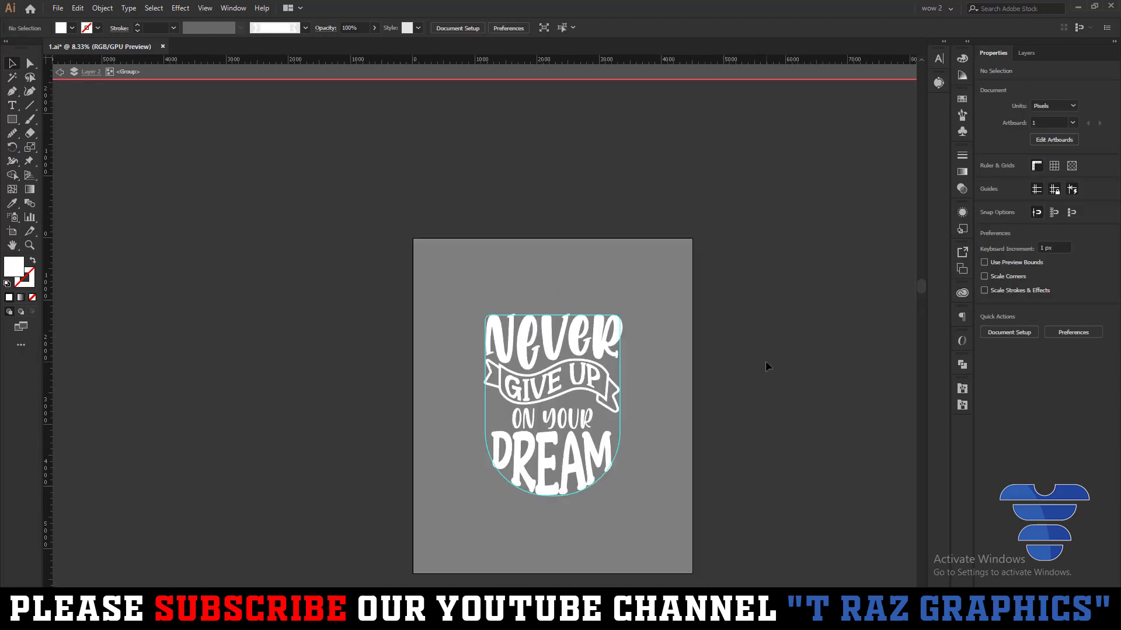
pyautogui.scroll(1, 633, 412)
pyautogui.moveTo(716, 394); pyautogui.dragTo(757, 362)
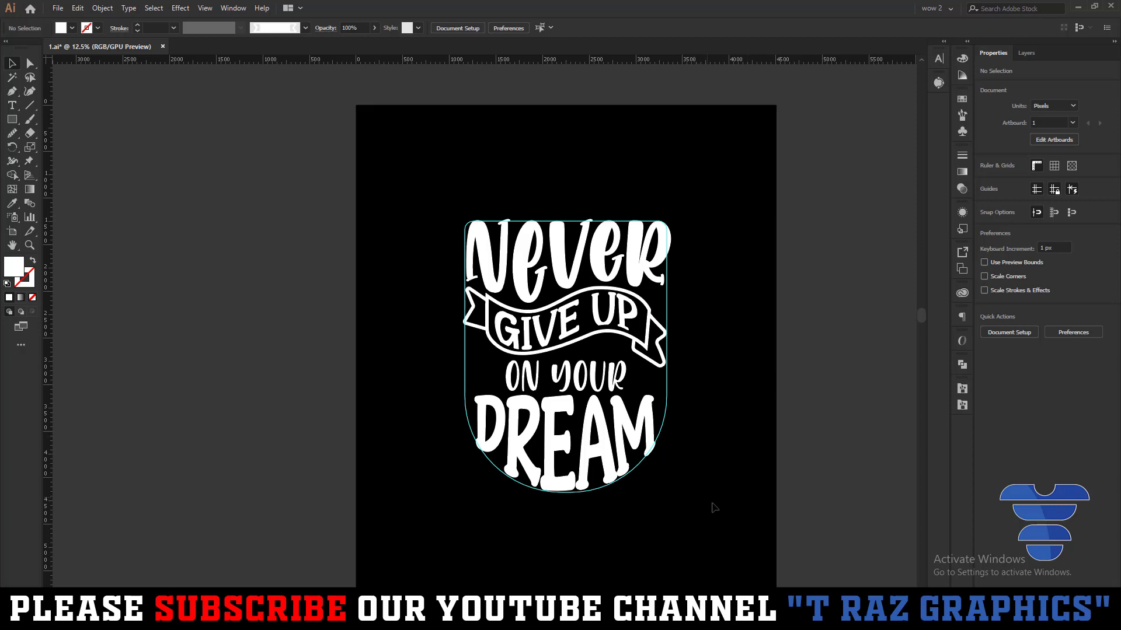
pyautogui.rightClick(722, 292)
pyautogui.press('Escape')
pyautogui.scroll(2, 660, 323)
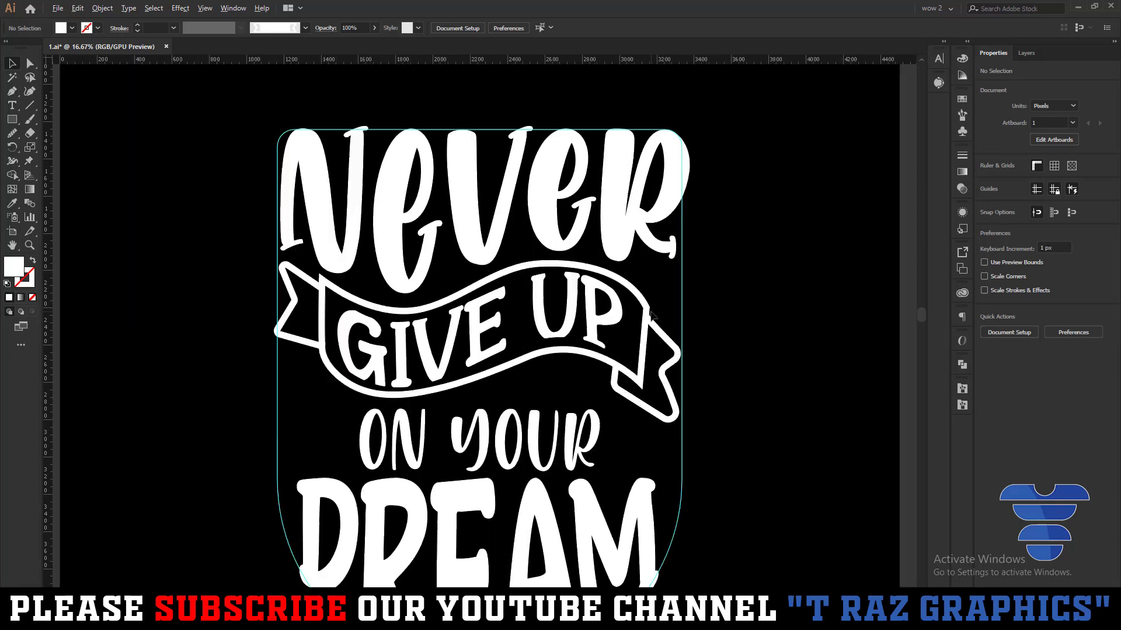
pyautogui.moveTo(782, 309); pyautogui.dragTo(735, 270)
pyautogui.click(961, 114)
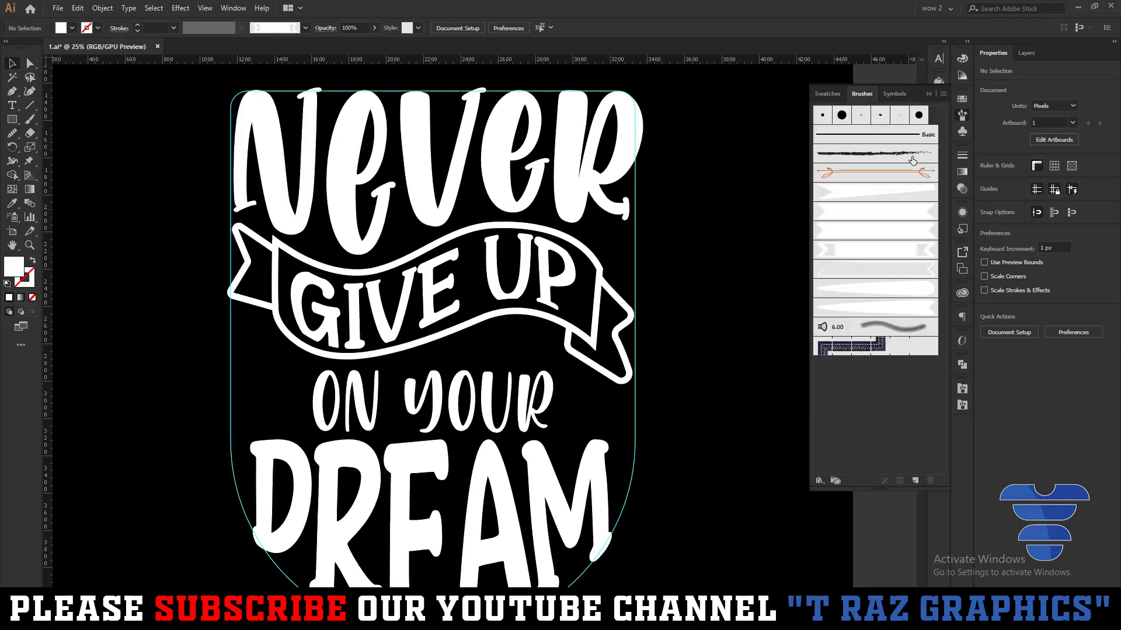
pyautogui.click(880, 288)
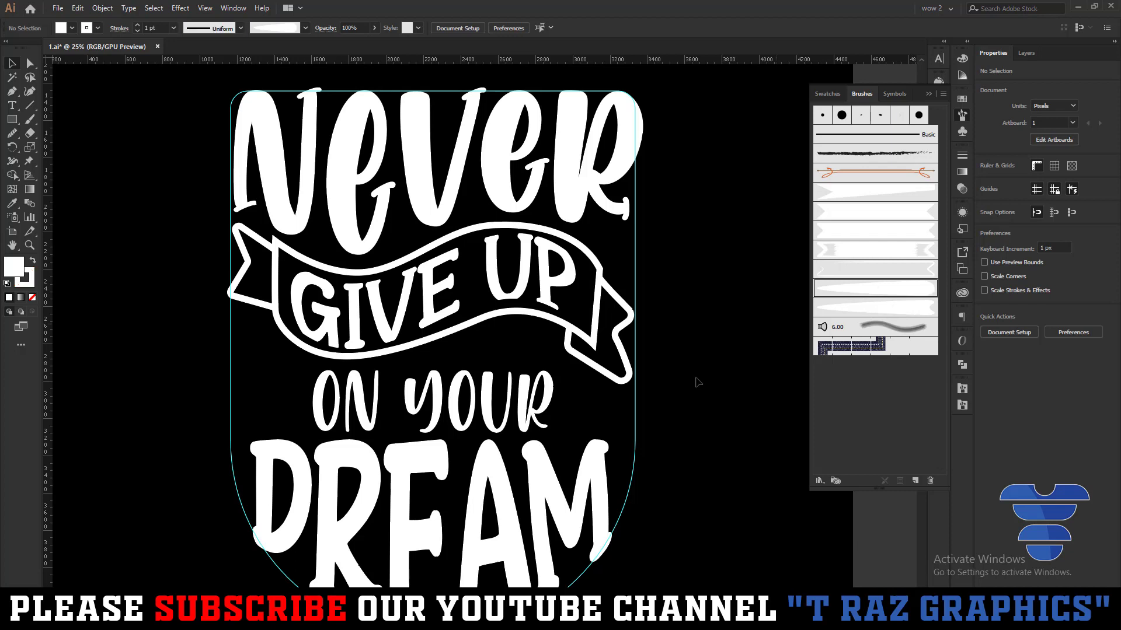
pyautogui.moveTo(729, 384)
pyautogui.mouseDown()
pyautogui.moveTo(658, 374)
pyautogui.moveTo(732, 313)
pyautogui.mouseUp()
# With the Paintbrush and no fill, paint a curved white test stroke beside the artwork
pyautogui.press('b')
pyautogui.hotkey('ctrl', 'z')
pyautogui.moveTo(648, 358); pyautogui.dragTo(721, 302)
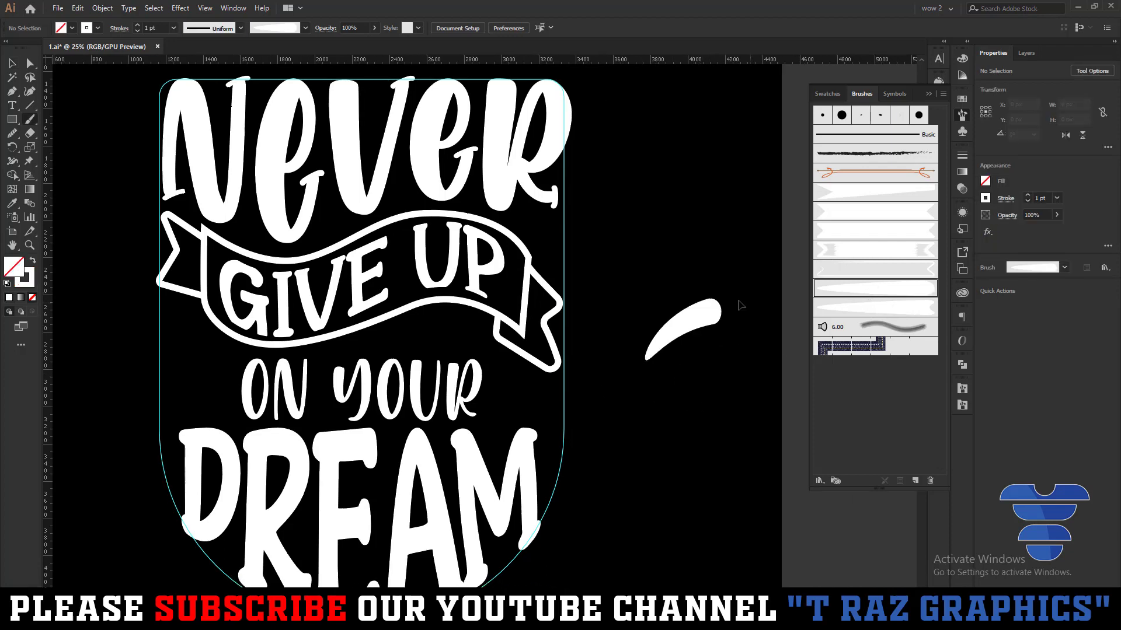
pyautogui.hotkey('ctrl', 'z')
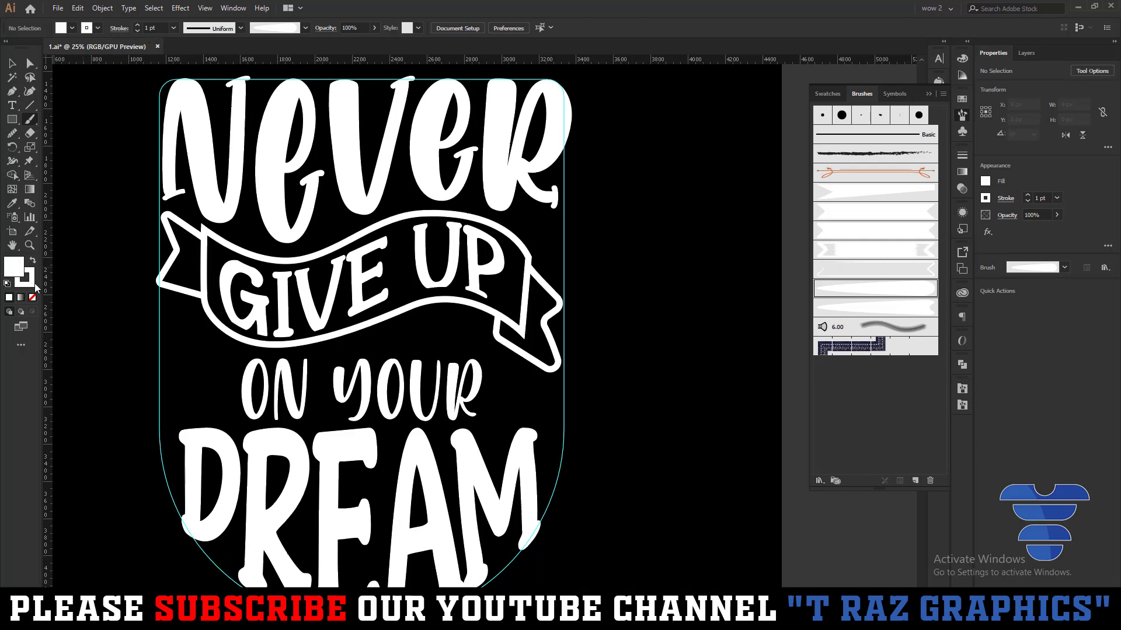
pyautogui.click(32, 298)
pyautogui.moveTo(643, 348); pyautogui.dragTo(703, 304)
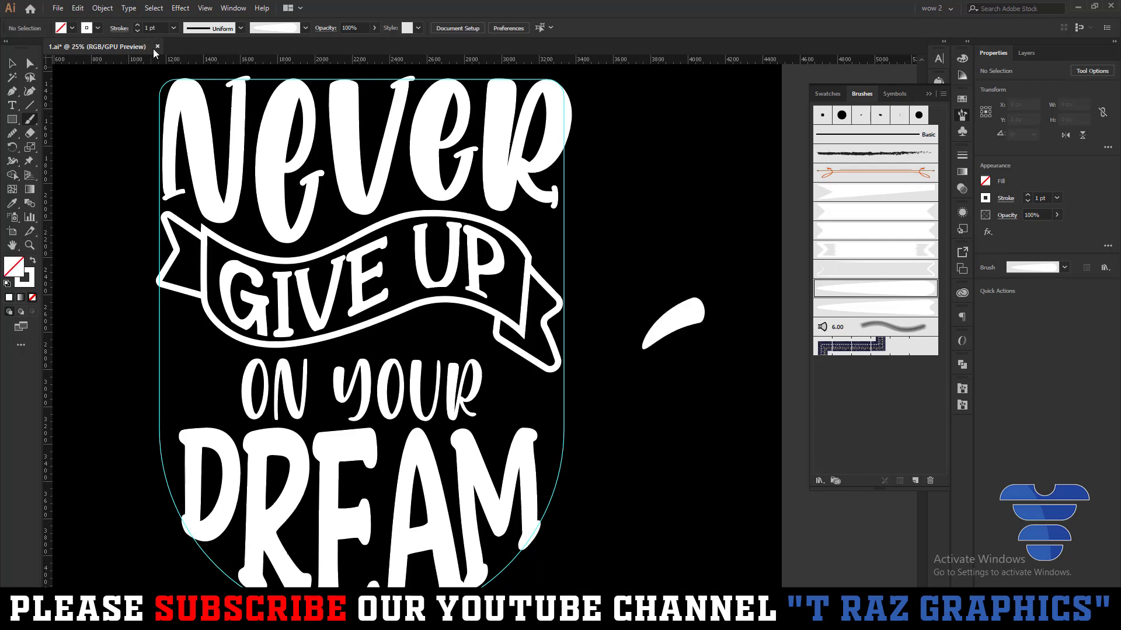
# Paint tapered accent strokes to the right of the GIVE UP banner end
pyautogui.scroll(3, 505, 257)
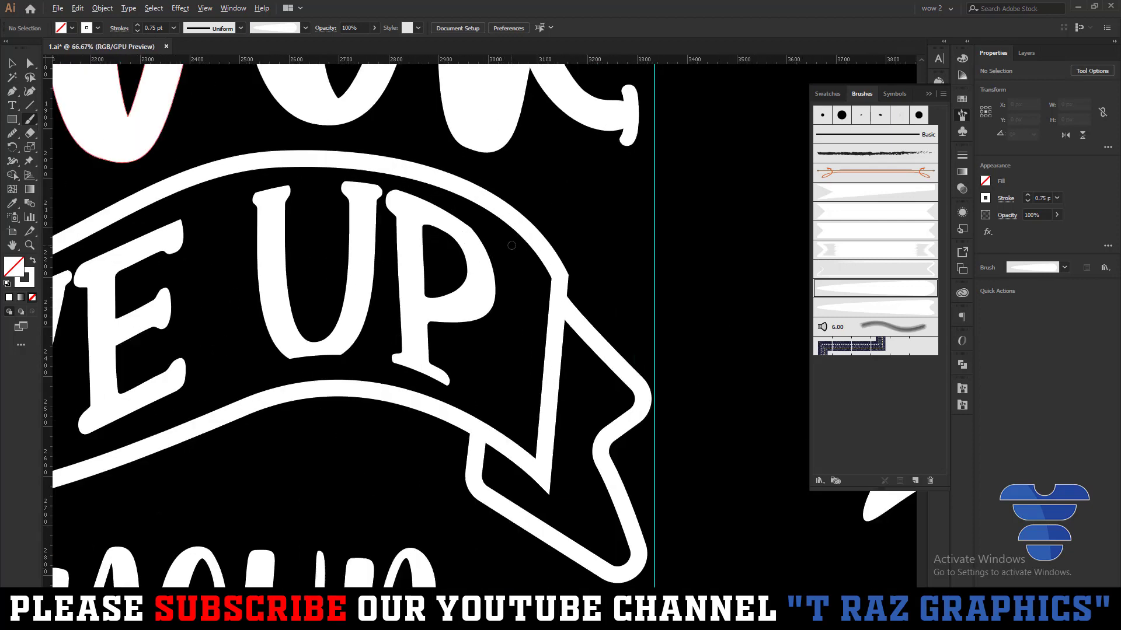
pyautogui.scroll(2, 610, 311)
pyautogui.moveTo(636, 311)
pyautogui.mouseDown()
pyautogui.moveTo(668, 354)
pyautogui.moveTo(653, 353)
pyautogui.moveTo(649, 379)
pyautogui.mouseUp()
pyautogui.hotkey('ctrl', 'z')
pyautogui.hotkey('ctrl', 'z')
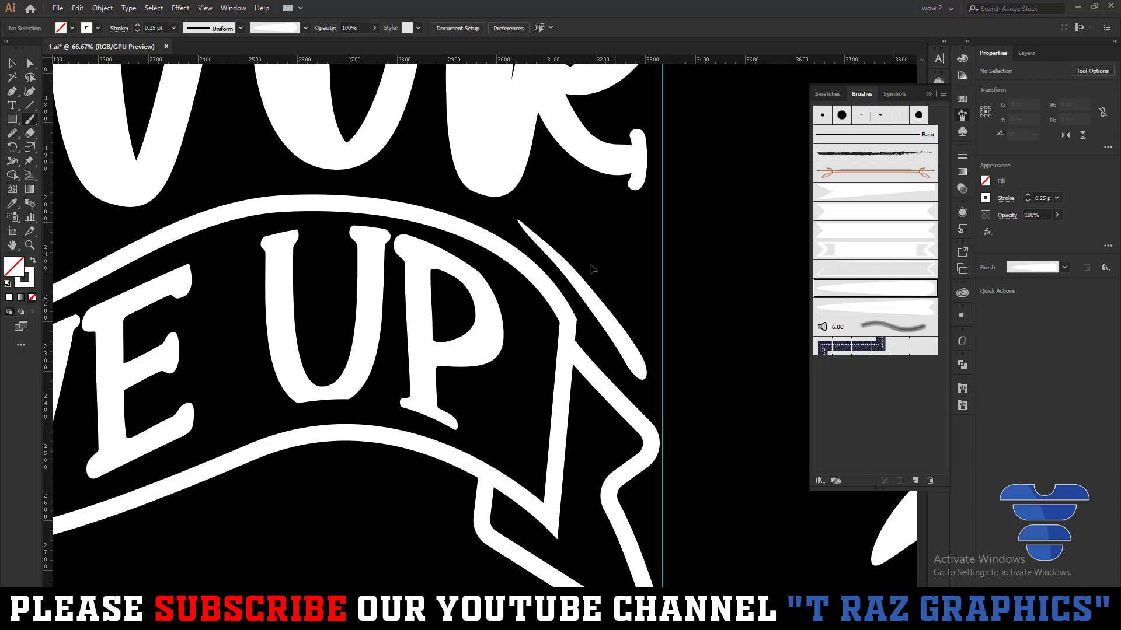
pyautogui.hotkey('ctrl', 'z')
pyautogui.moveTo(652, 332); pyautogui.dragTo(658, 369)
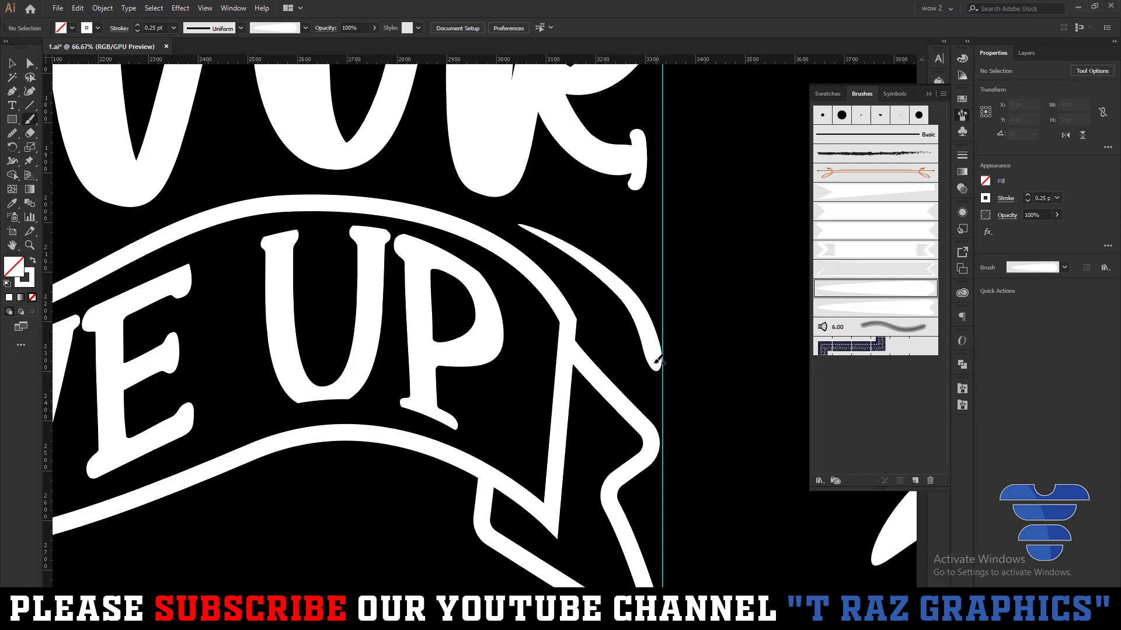
pyautogui.moveTo(652, 259); pyautogui.dragTo(659, 284)
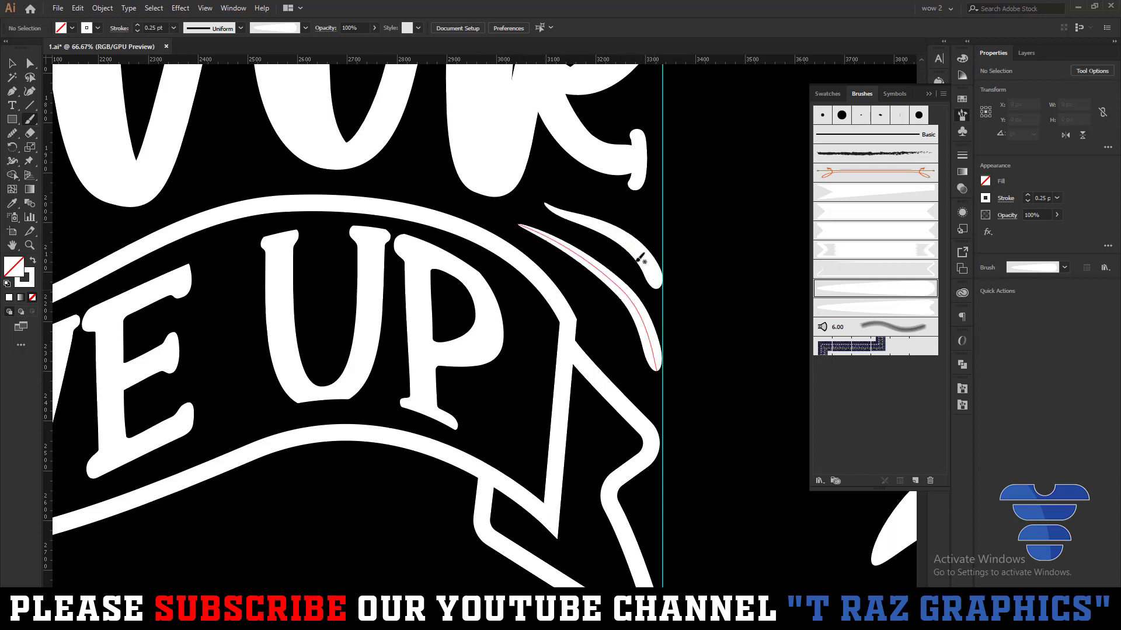
pyautogui.moveTo(659, 220); pyautogui.dragTo(660, 221)
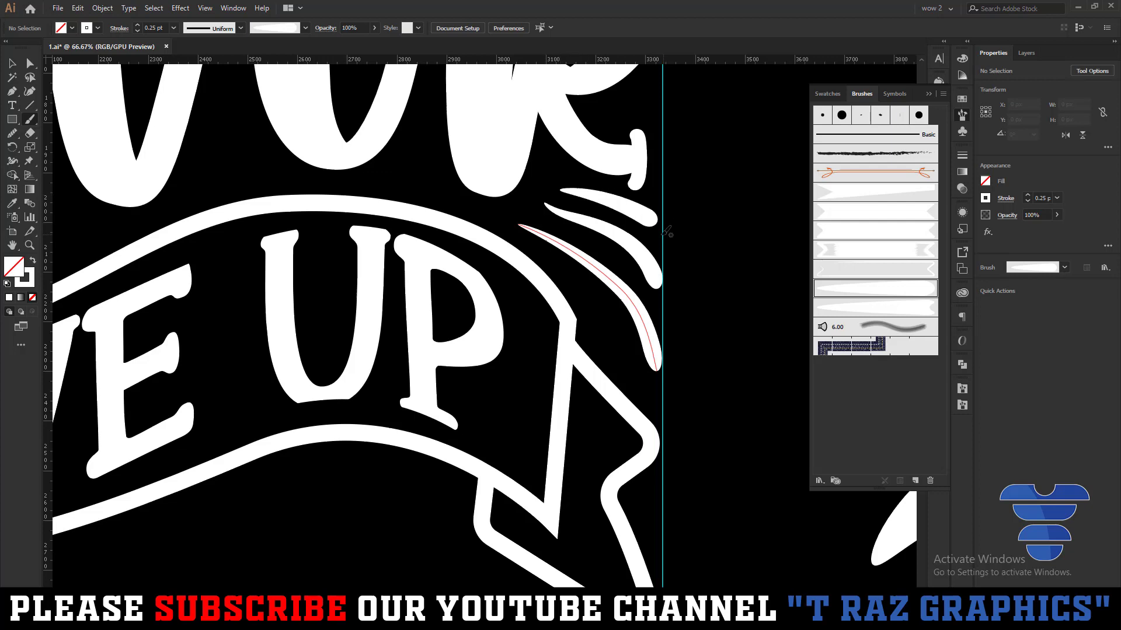
# Paint an accent stroke above the GIVE UP banner
pyautogui.scroll(-3, 659, 221)
pyautogui.scroll(2, 286, 335)
pyautogui.scroll(1, 286, 335)
pyautogui.scroll(-1, 286, 336)
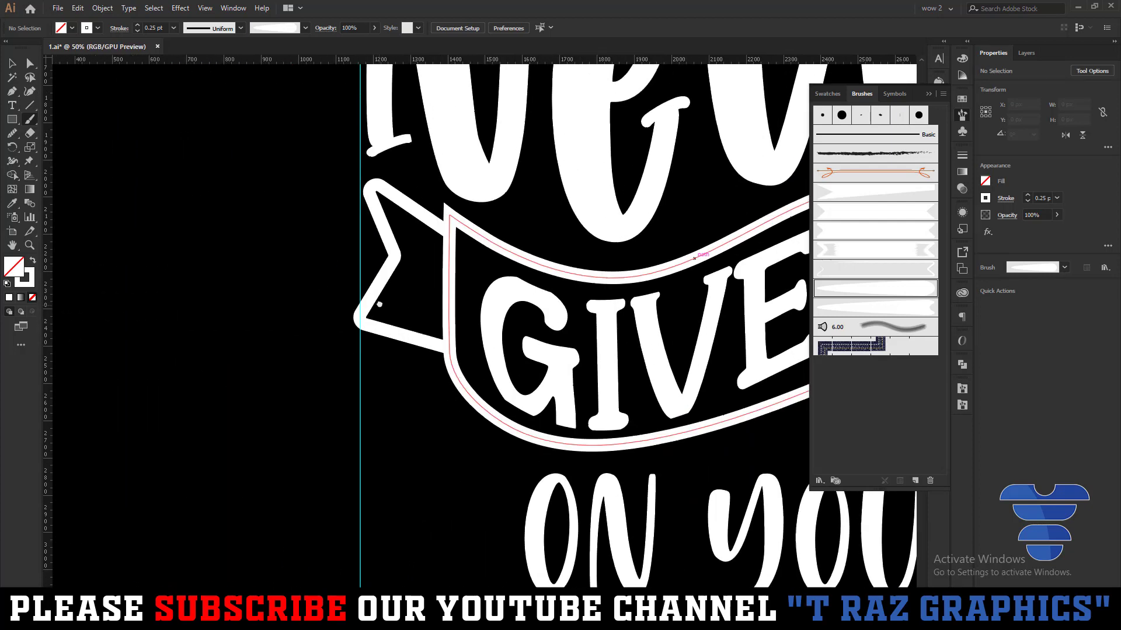
pyautogui.scroll(1, 401, 292)
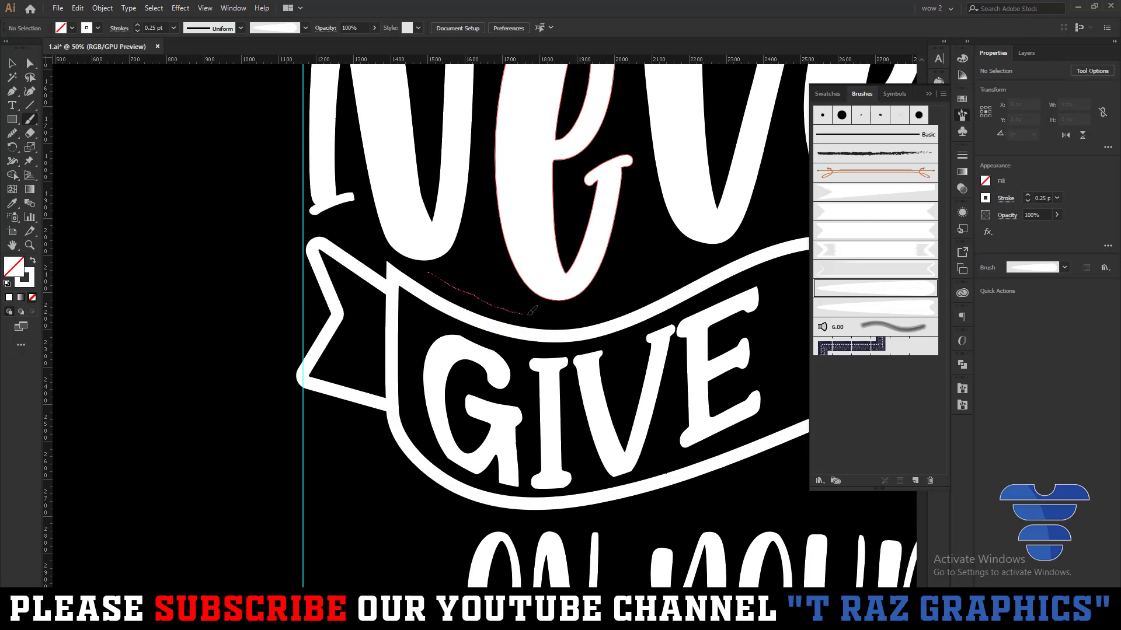
pyautogui.moveTo(650, 279); pyautogui.dragTo(677, 254)
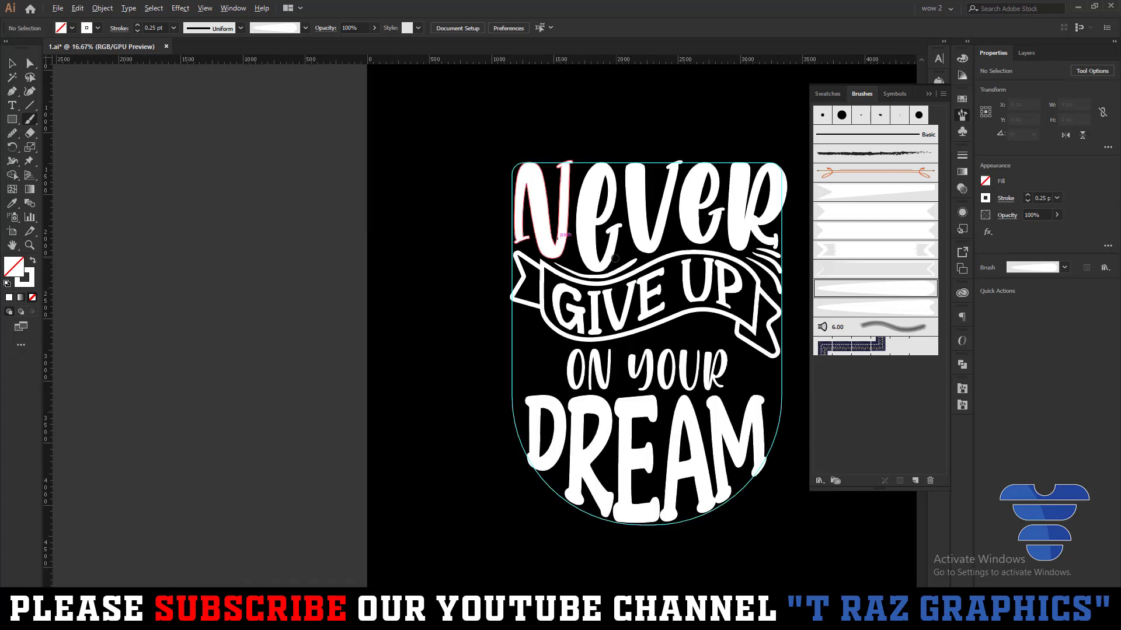
pyautogui.scroll(-3, 619, 257)
# Set the Paintbrush Fidelity toward smooth and paint a curved accent above GIVE UP
pyautogui.doubleClick(29, 119)
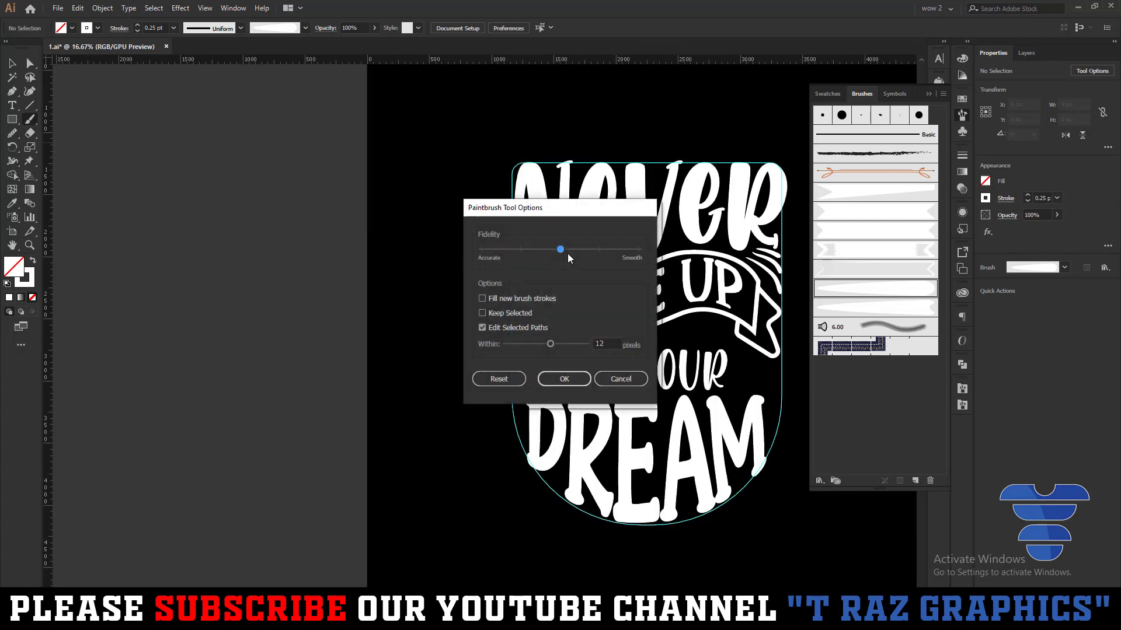
pyautogui.moveTo(563, 250); pyautogui.dragTo(639, 250)
pyautogui.click(565, 376)
pyautogui.scroll(3, 610, 292)
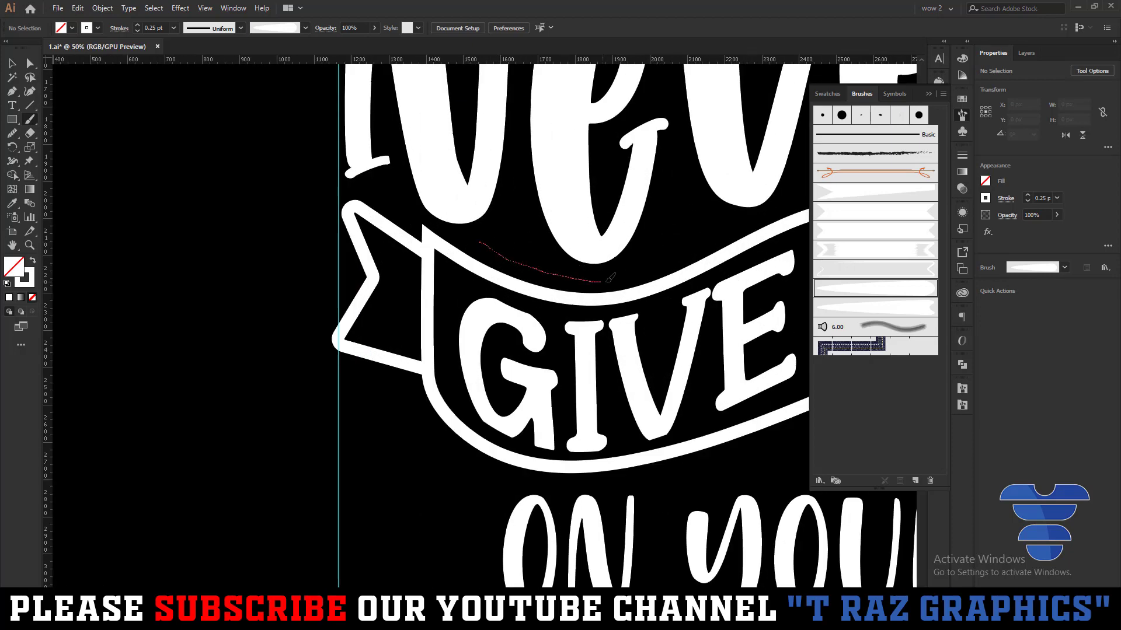
pyautogui.moveTo(720, 233); pyautogui.dragTo(721, 233)
pyautogui.scroll(-2, 683, 262)
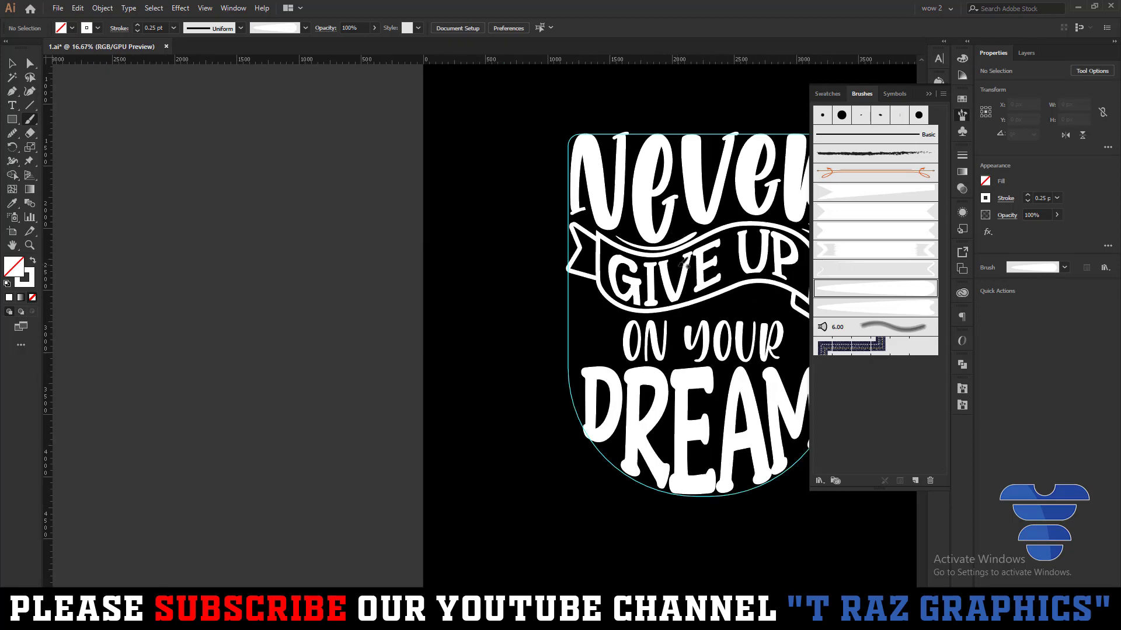
pyautogui.scroll(1, 654, 315)
pyautogui.scroll(1, 589, 321)
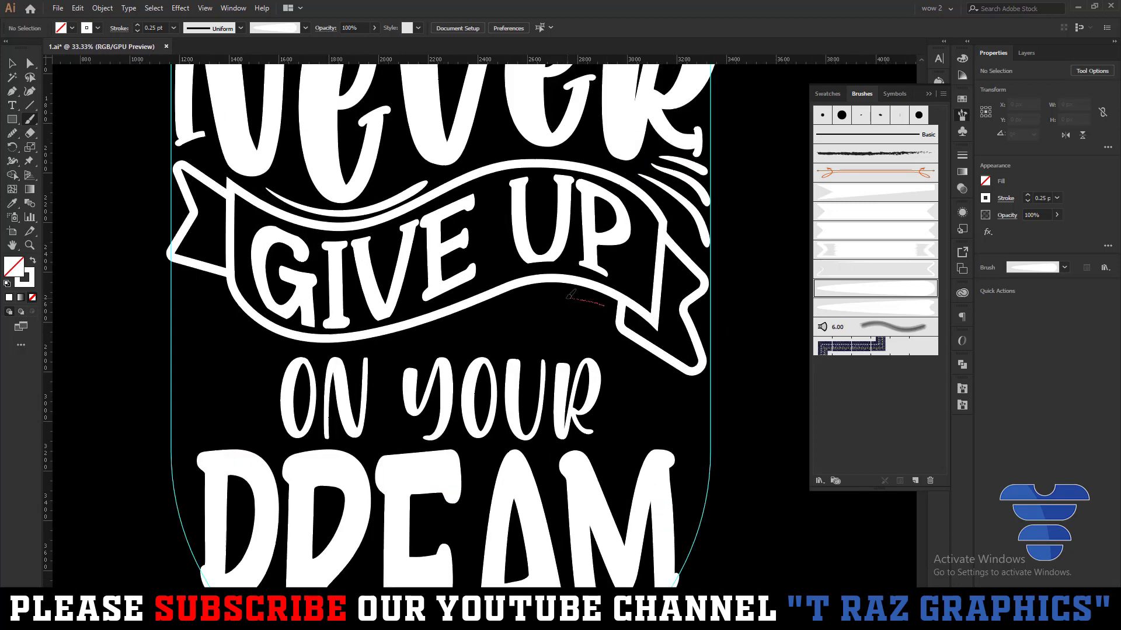
# Paint two curved accent strokes below the GIVE UP banner
pyautogui.moveTo(477, 316); pyautogui.dragTo(448, 334)
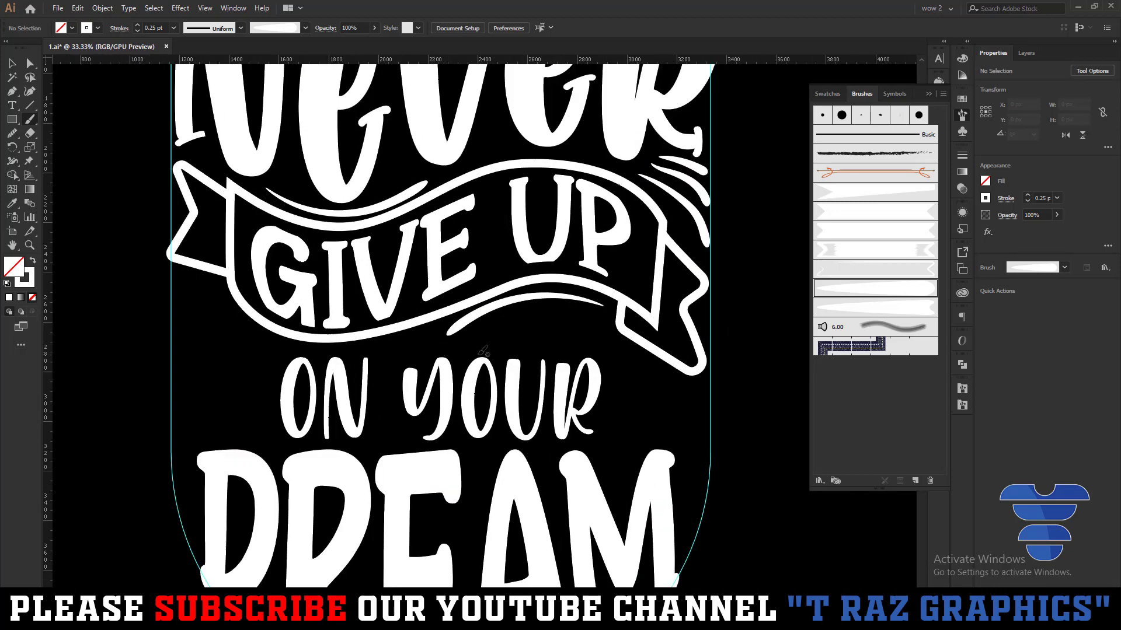
pyautogui.moveTo(561, 349); pyautogui.dragTo(563, 315)
pyautogui.hotkey('ctrl', 'z')
pyautogui.moveTo(525, 347); pyautogui.dragTo(582, 330)
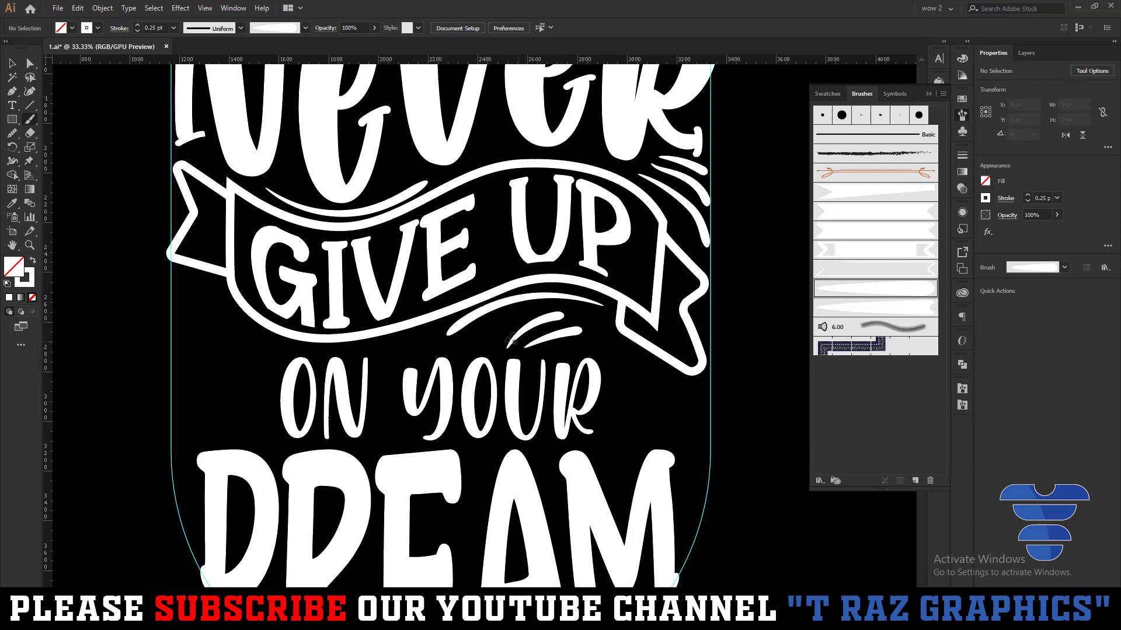
pyautogui.scroll(-1, 620, 363)
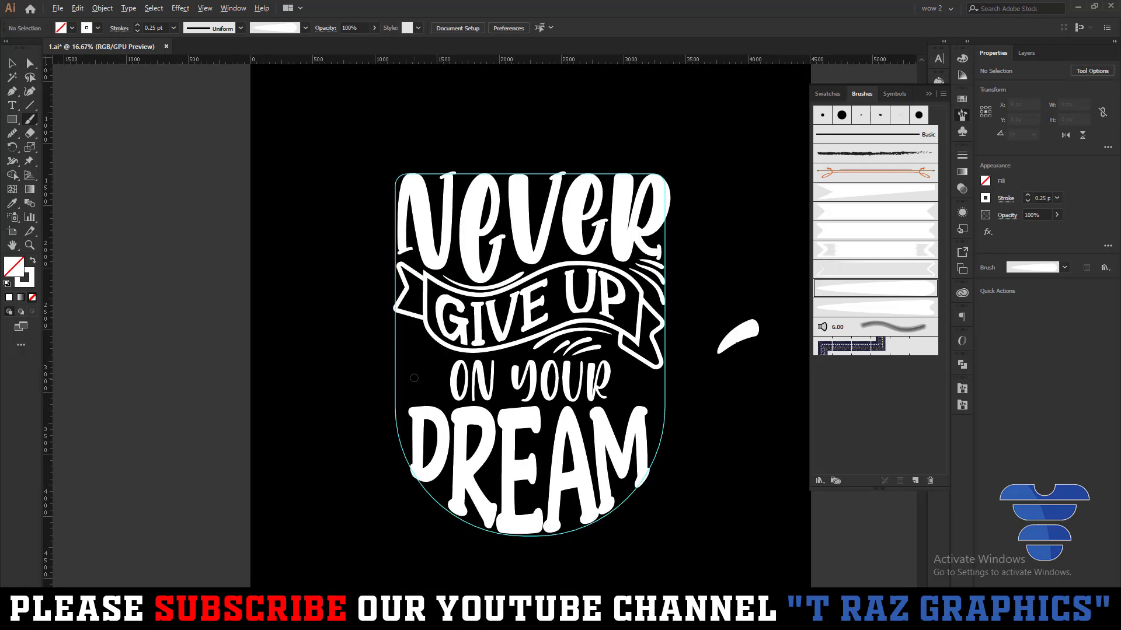
pyautogui.scroll(1, 414, 378)
# Paint short accent strokes to the left of the O in ON
pyautogui.moveTo(486, 362); pyautogui.dragTo(430, 331)
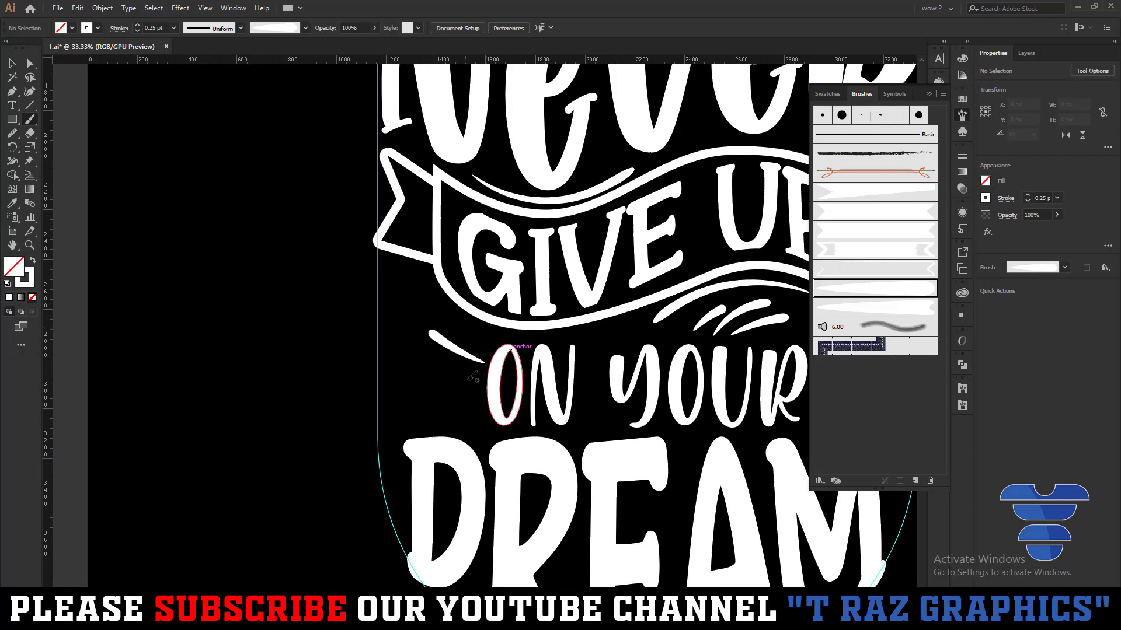
pyautogui.moveTo(474, 375); pyautogui.dragTo(424, 369)
pyautogui.moveTo(414, 406); pyautogui.dragTo(411, 408)
pyautogui.scroll(-1, 412, 403)
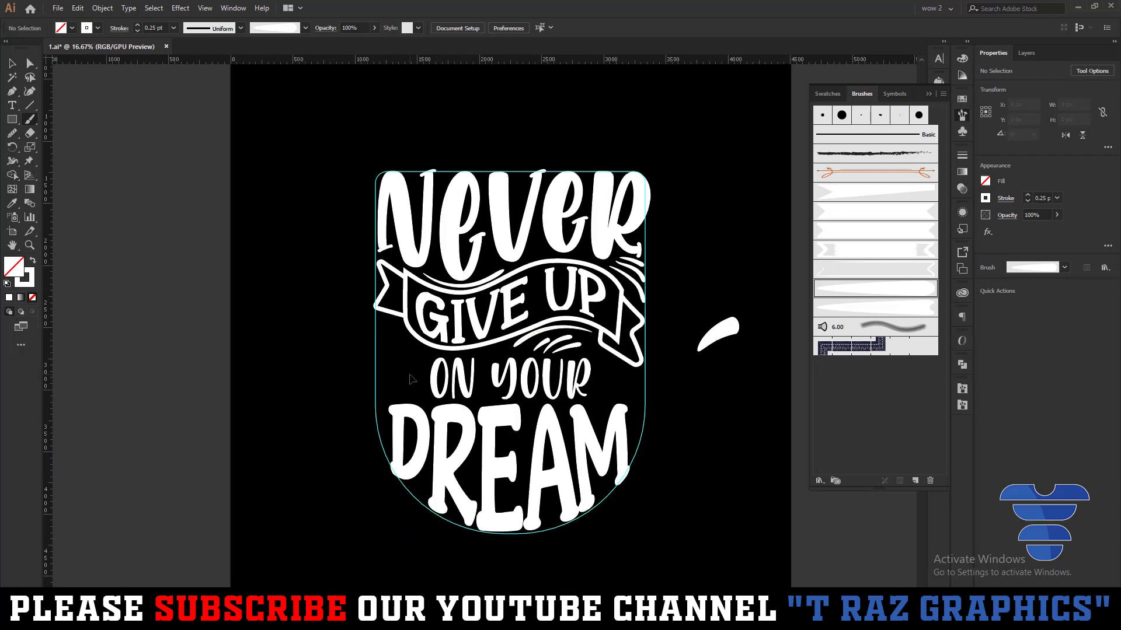
pyautogui.scroll(3, 407, 376)
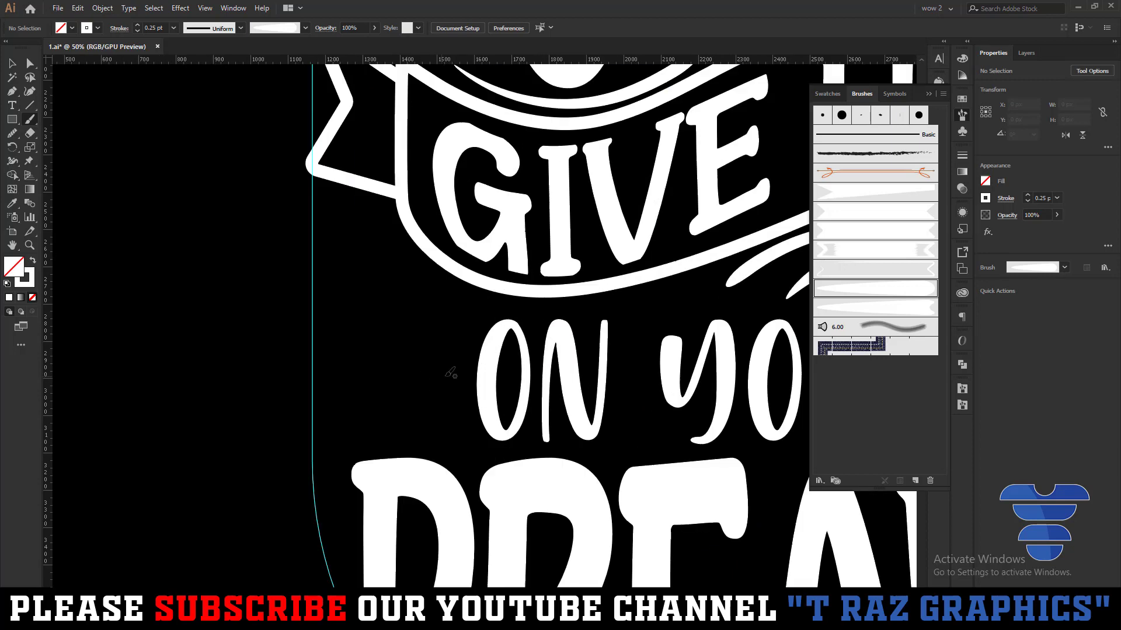
# Redraw three burst strokes left of ON: one long, one above, one below
pyautogui.moveTo(449, 374); pyautogui.dragTo(362, 374)
pyautogui.hotkey('ctrl', 'z')
pyautogui.scroll(1, 151, 28)
pyautogui.moveTo(451, 372); pyautogui.dragTo(320, 371)
pyautogui.moveTo(464, 355); pyautogui.dragTo(425, 327)
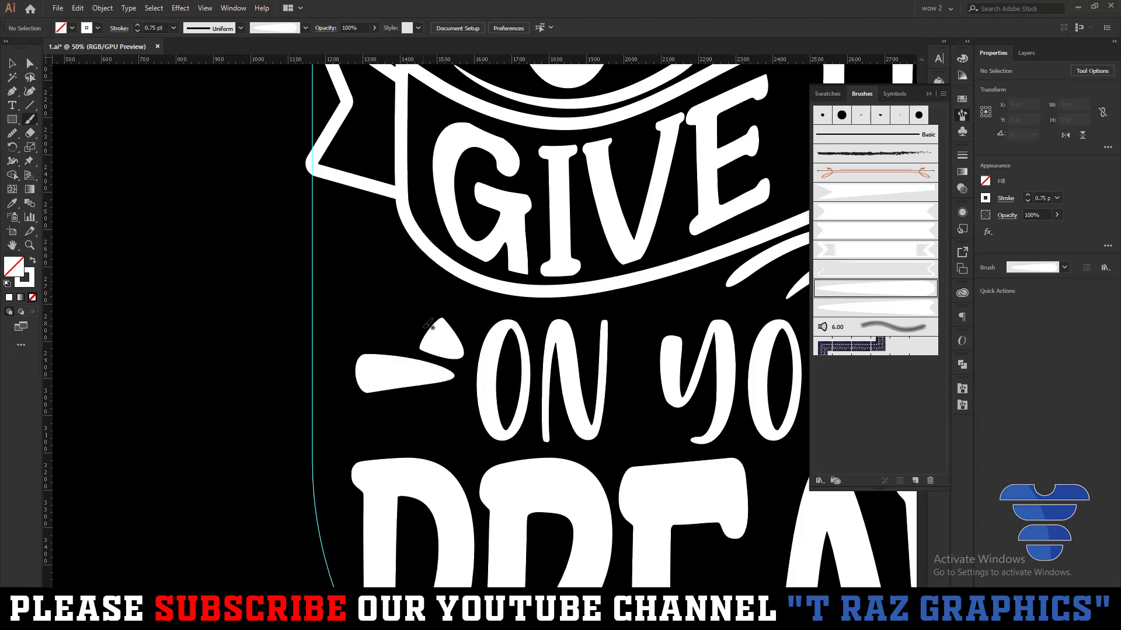
pyautogui.hotkey('ctrl', 'z')
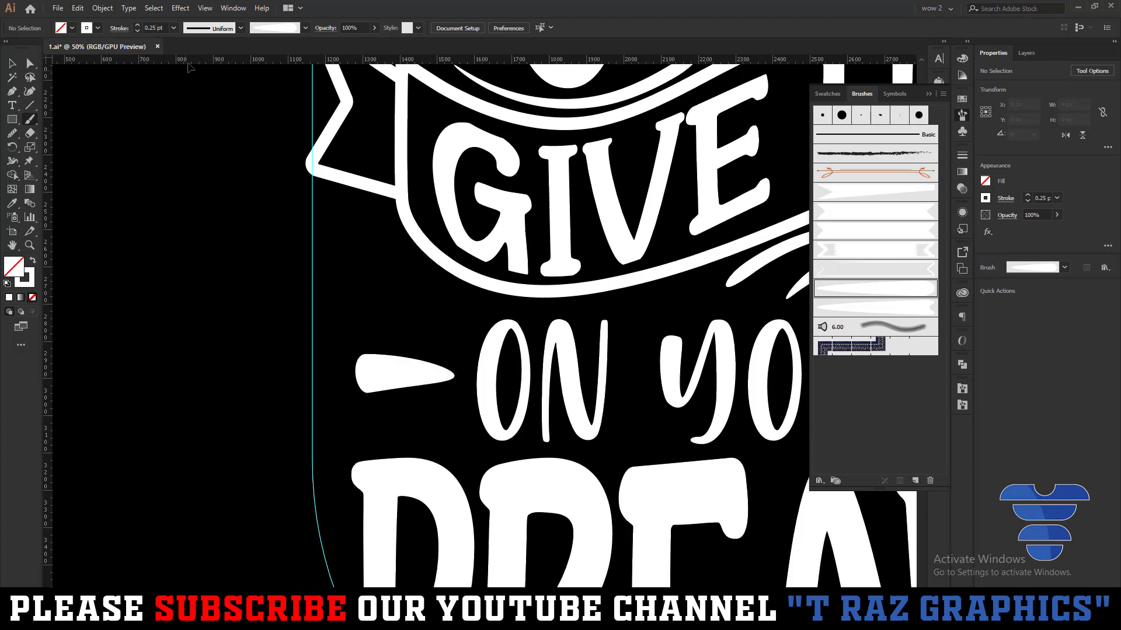
pyautogui.moveTo(464, 356); pyautogui.dragTo(407, 314)
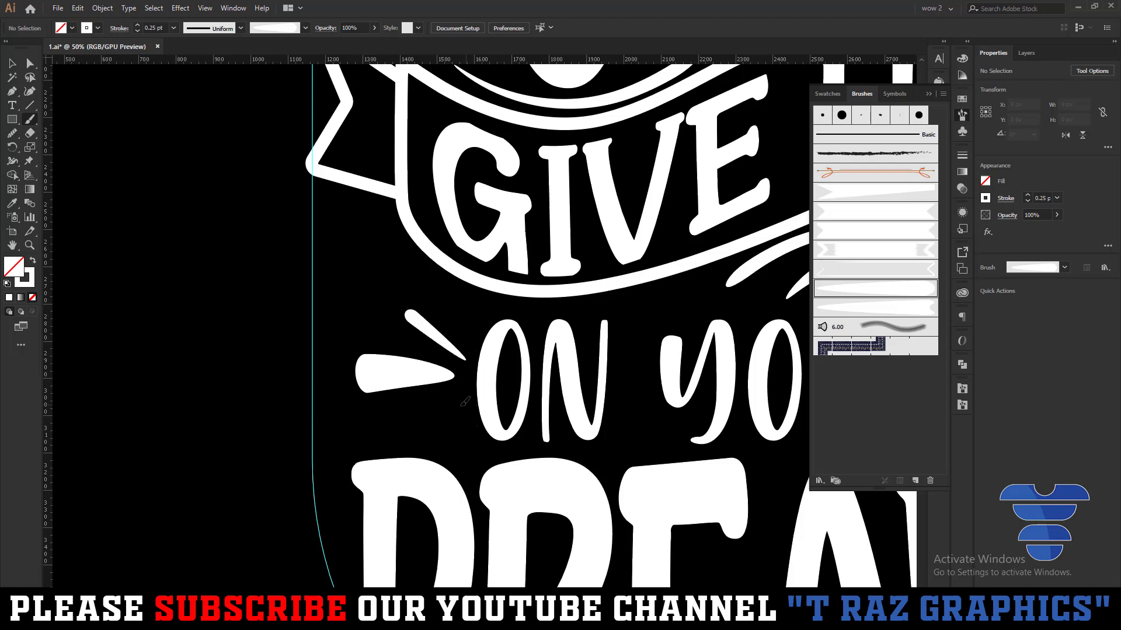
pyautogui.moveTo(466, 402); pyautogui.dragTo(374, 418)
pyautogui.hotkey('ctrl', 'z')
pyautogui.moveTo(453, 396); pyautogui.dragTo(408, 423)
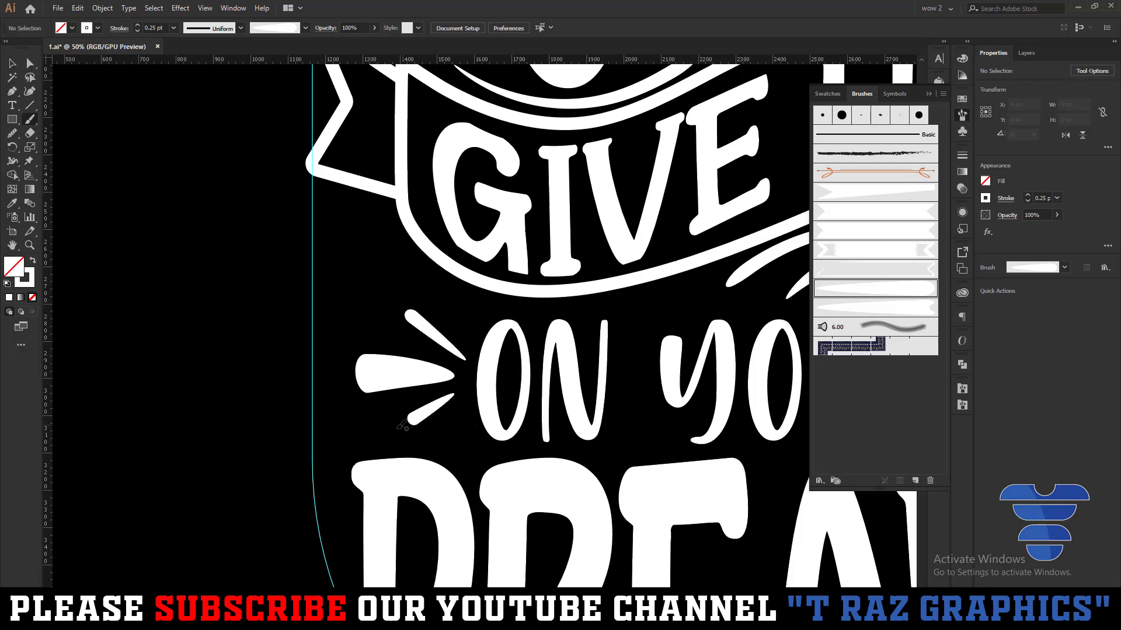
# Copy the three strokes to the right of YOUR and reflect them horizontally
pyautogui.hotkey('ctrl', '0')
pyautogui.press('v')
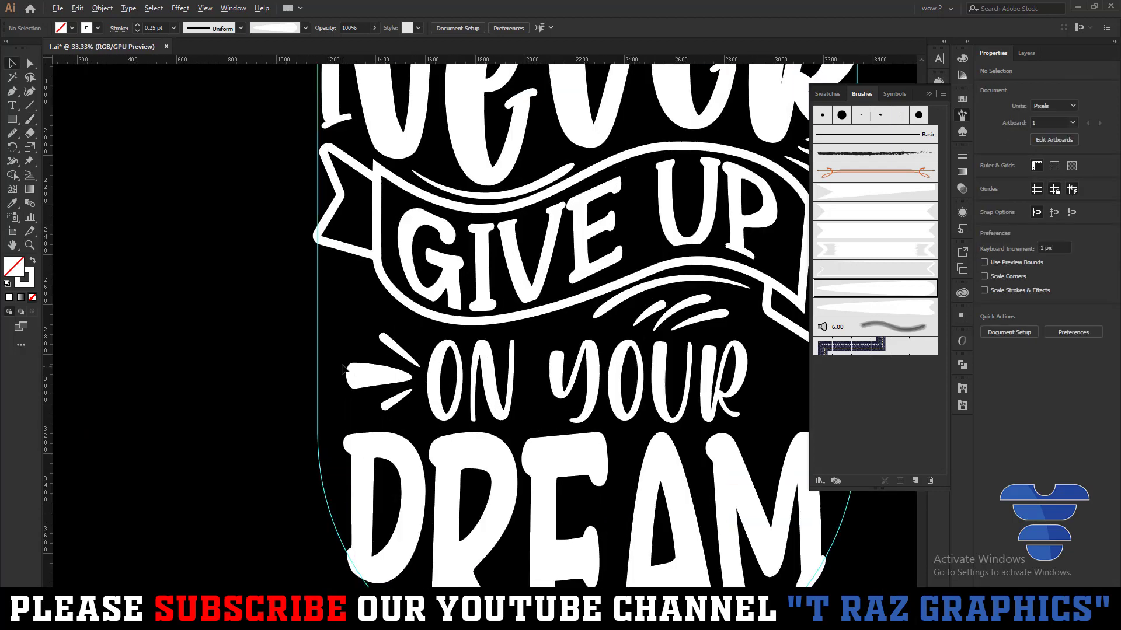
pyautogui.hotkey('ctrl', '+')
pyautogui.moveTo(395, 399); pyautogui.dragTo(424, 412)
pyautogui.hotkey('ctrl', '-')
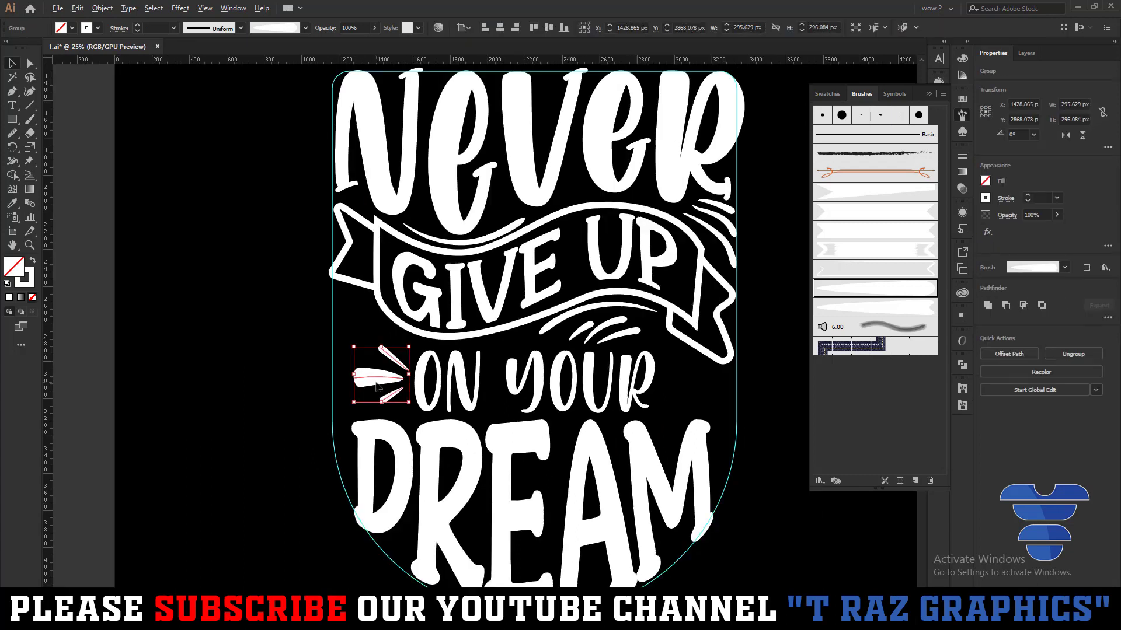
pyautogui.moveTo(605, 398); pyautogui.dragTo(683, 399)
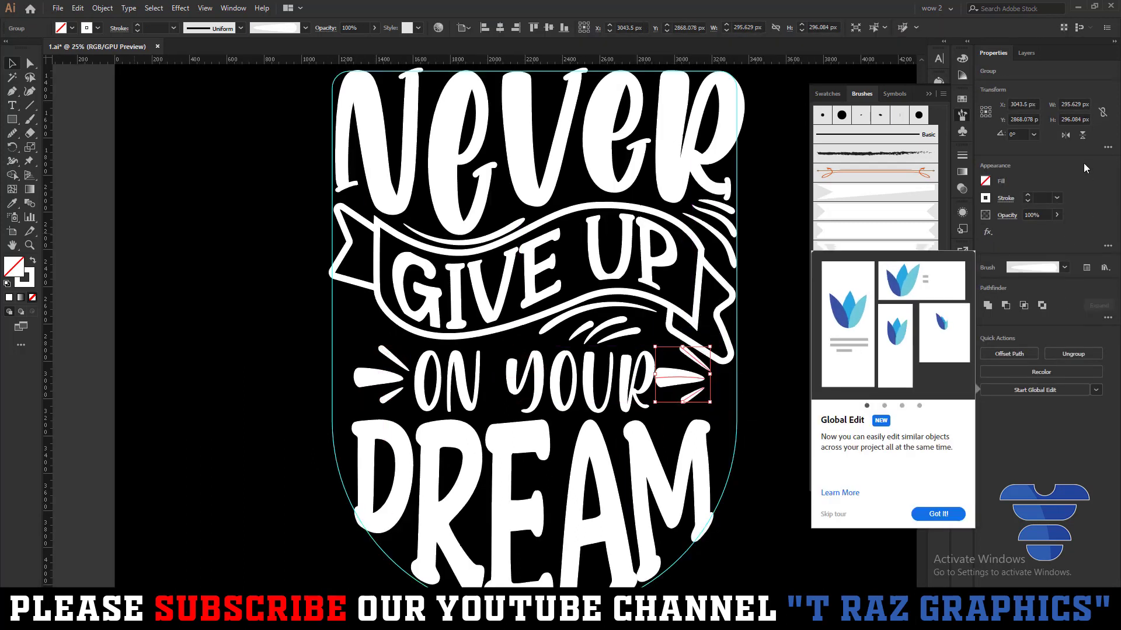
pyautogui.click(1066, 134)
pyautogui.click(832, 514)
# Nudge the mirrored strokes into place and select the stray swoosh outside the shield
pyautogui.click(705, 378)
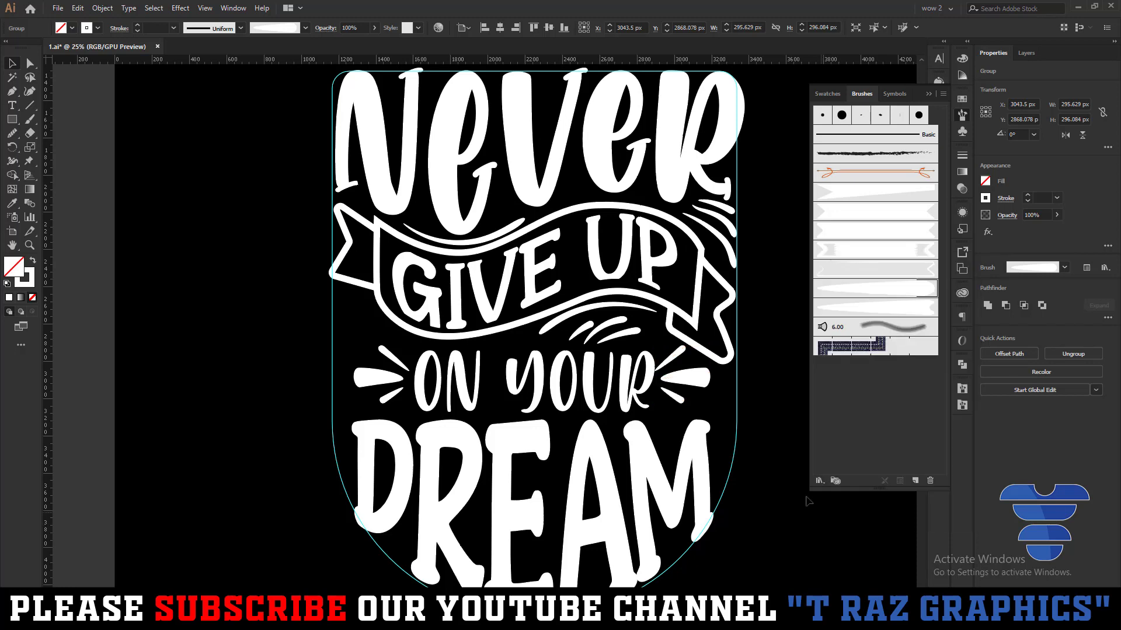
pyautogui.keyDown('alt'); pyautogui.scroll(2, 705, 378); pyautogui.keyUp('alt')
pyautogui.moveTo(674, 357); pyautogui.dragTo(683, 372)
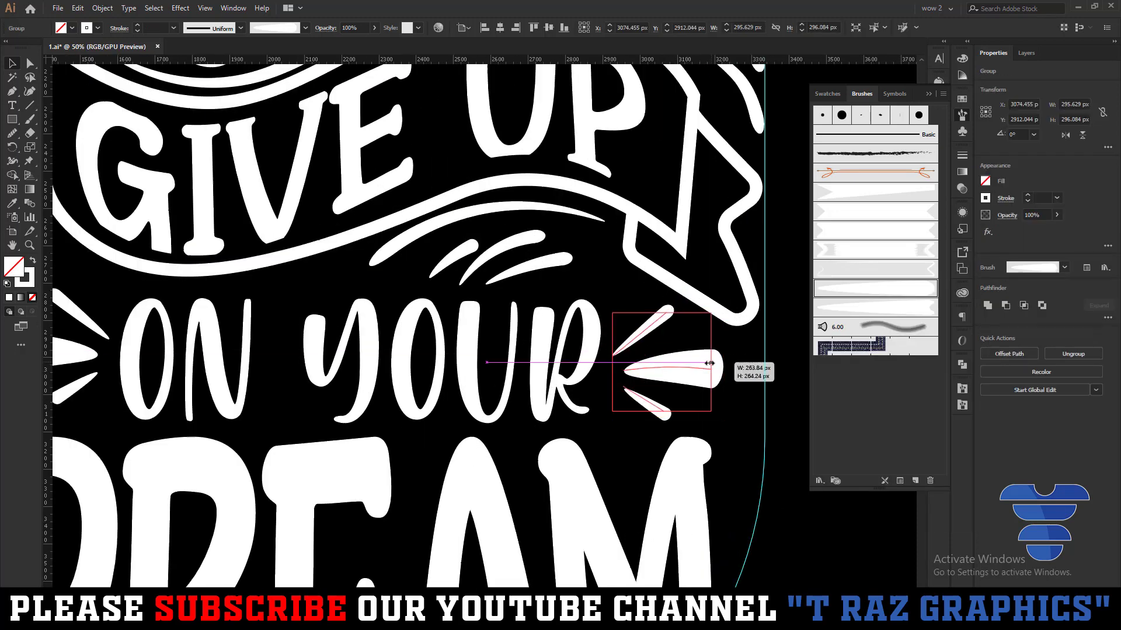
pyautogui.click(720, 377)
pyautogui.keyDown('alt'); pyautogui.scroll(-3, 720, 377); pyautogui.keyUp('alt')
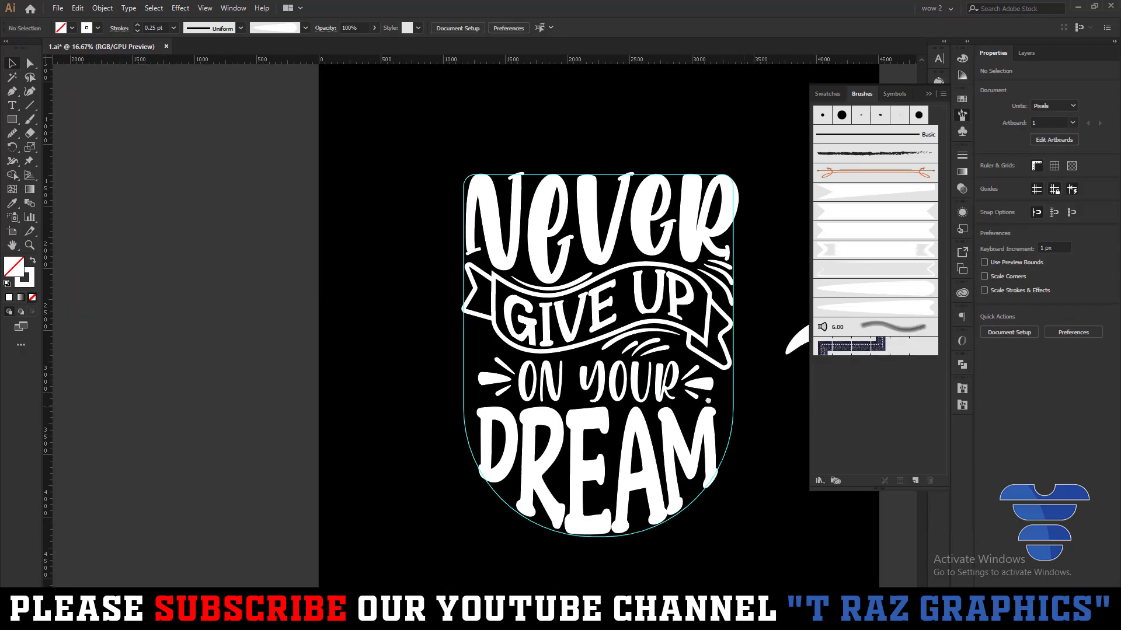
pyautogui.click(709, 320)
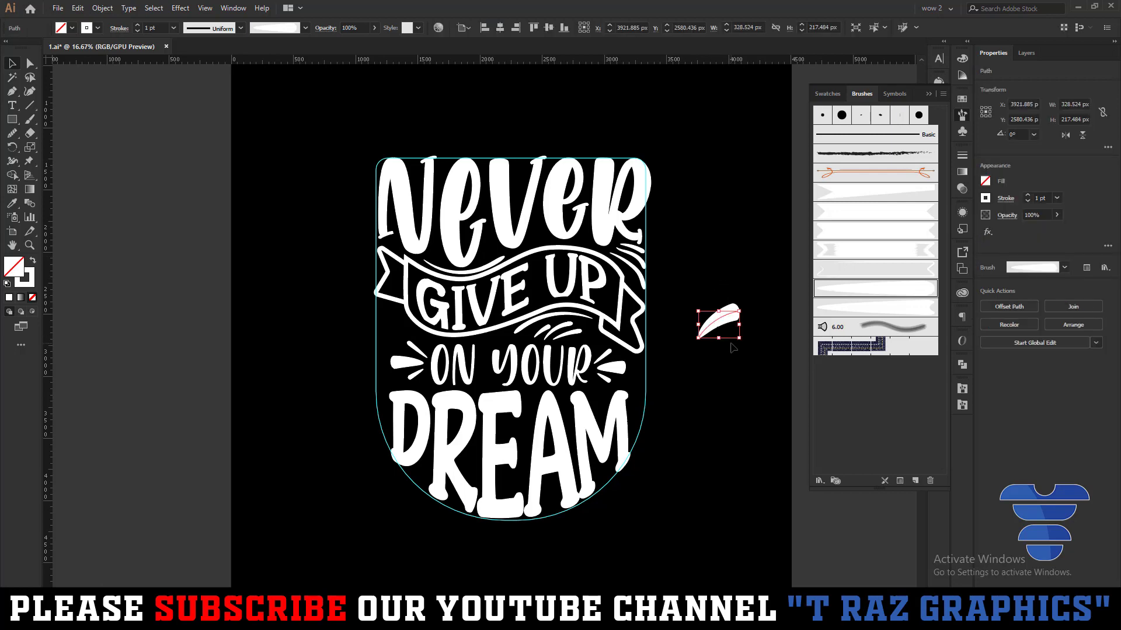
# Delete the stray swoosh and paint tapered swooshes under the ribbon's left end
pyautogui.press('Delete')
pyautogui.keyDown('alt'); pyautogui.scroll(3, 385, 331); pyautogui.keyUp('alt')
pyautogui.press('n')
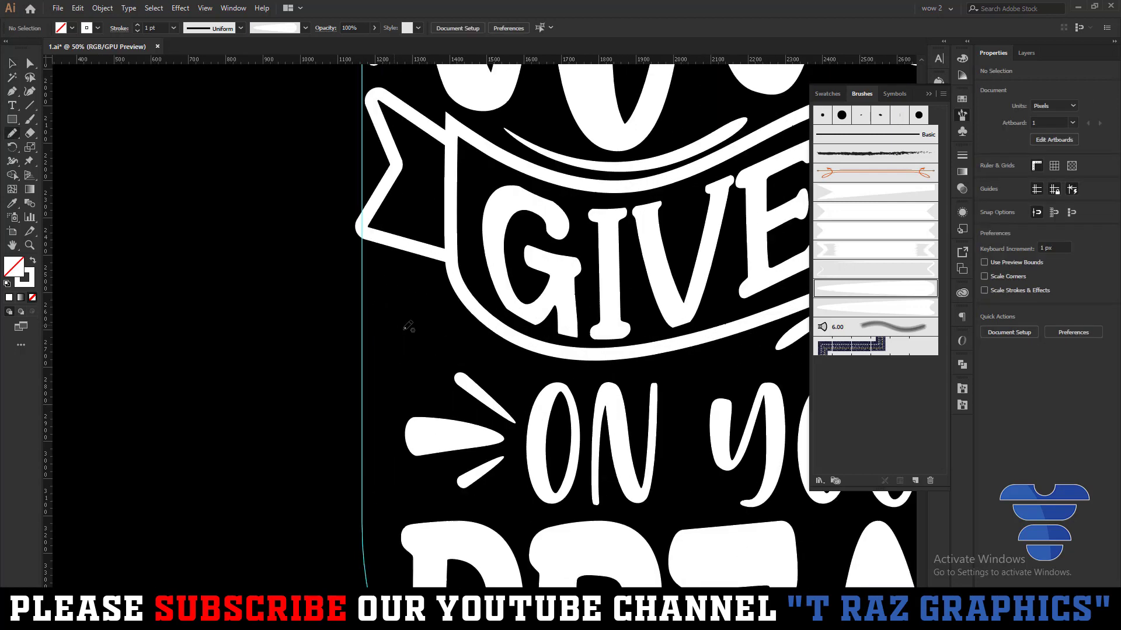
pyautogui.press('b')
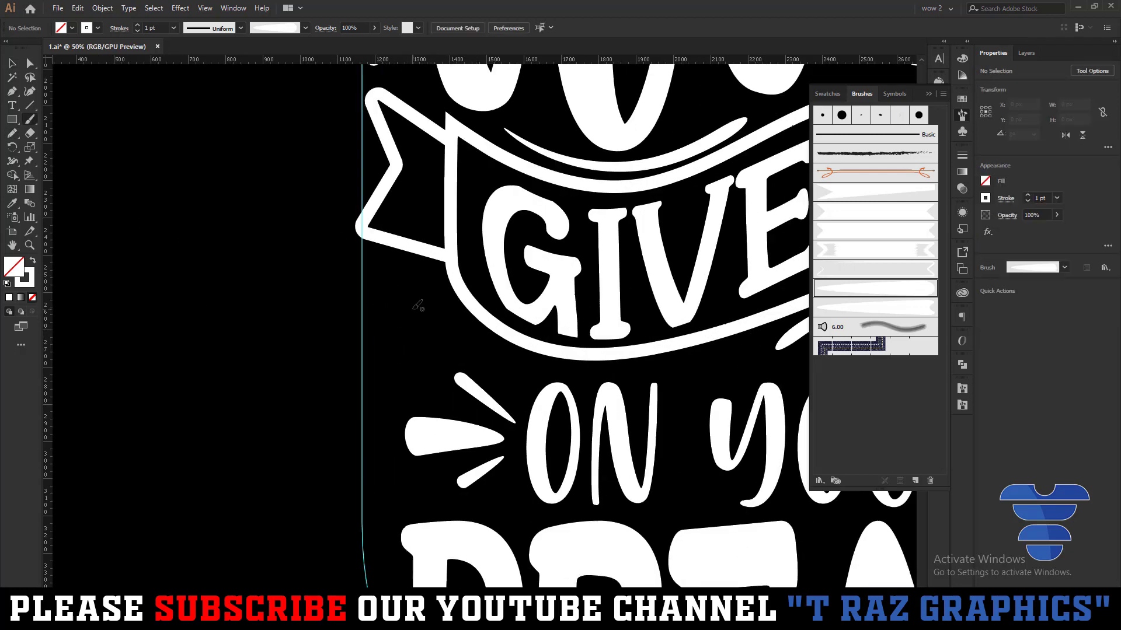
pyautogui.moveTo(448, 329); pyautogui.dragTo(421, 288)
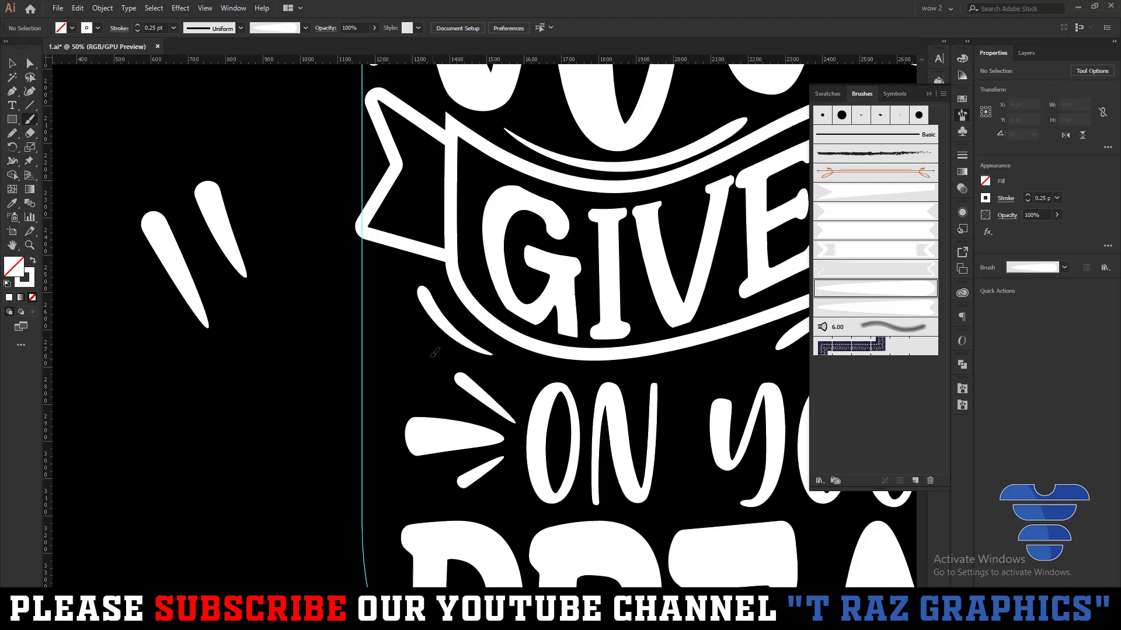
pyautogui.moveTo(433, 355); pyautogui.dragTo(386, 282)
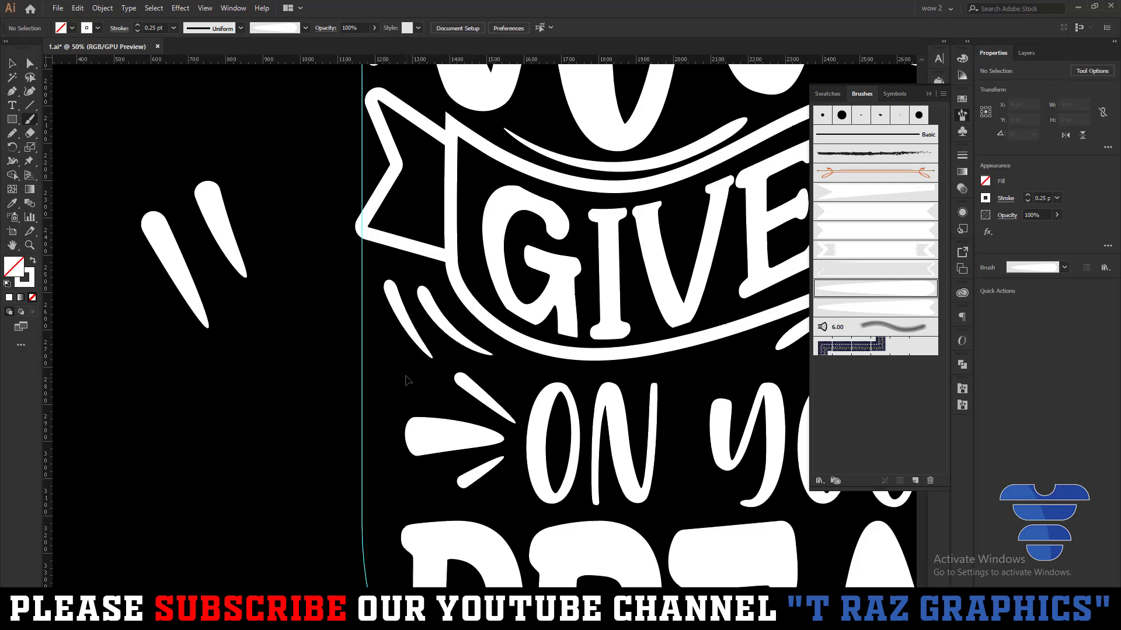
pyautogui.moveTo(362, 308); pyautogui.dragTo(403, 370)
pyautogui.moveTo(368, 292); pyautogui.dragTo(365, 281)
# Paint curved swooshes left of the D and right of the M in DREAM
pyautogui.scroll(-3, 408, 373)
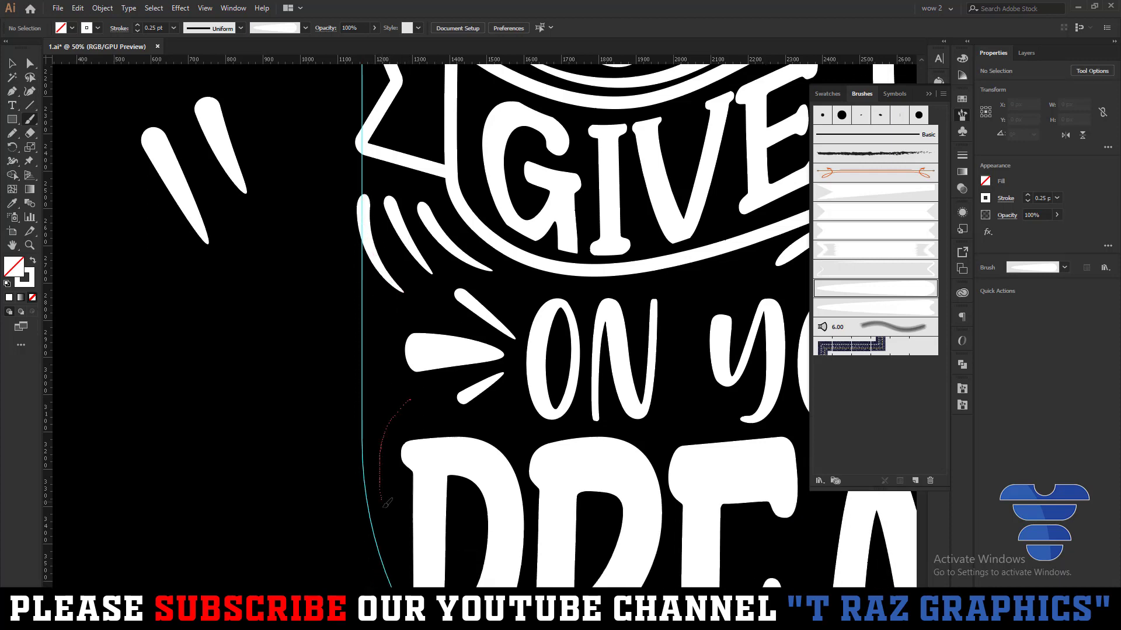
pyautogui.moveTo(387, 503); pyautogui.dragTo(409, 538)
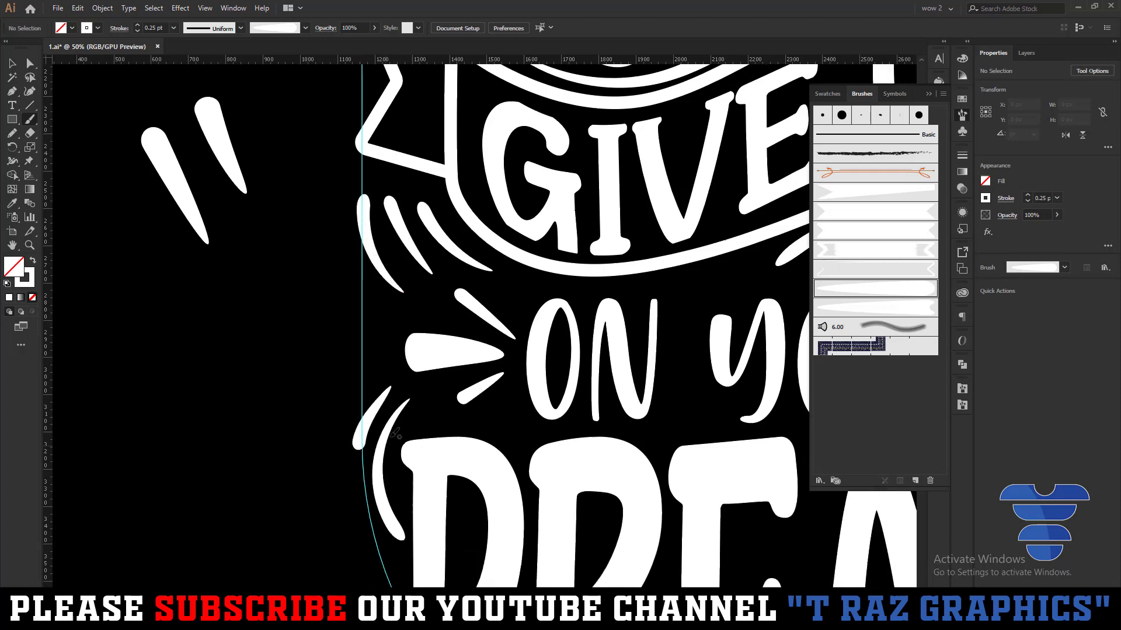
pyautogui.hotkey('ctrl', '0')
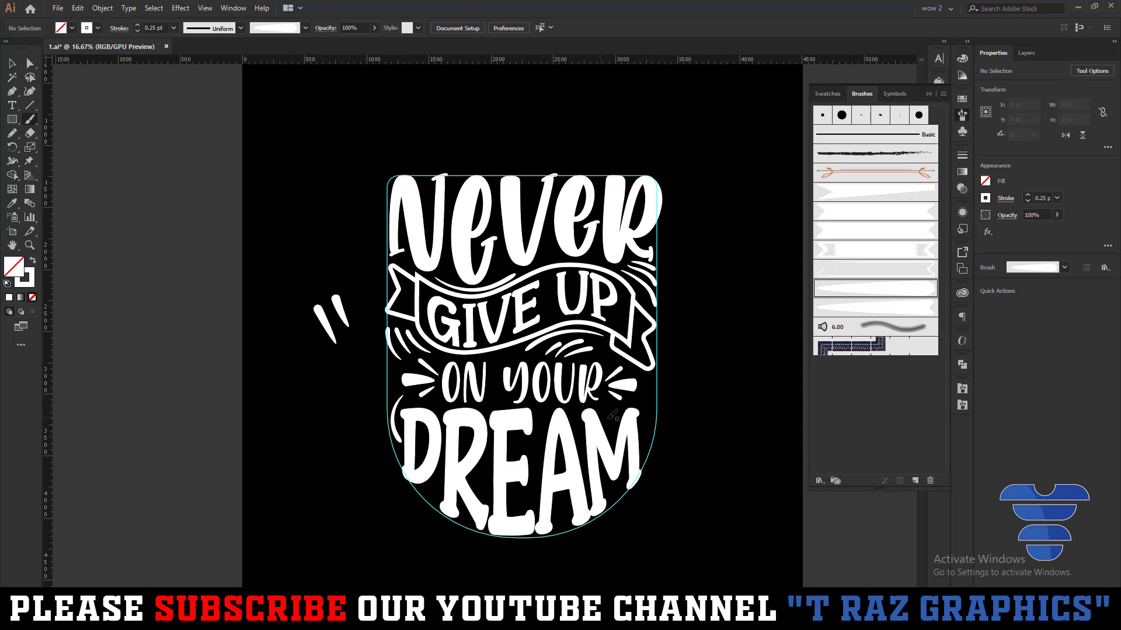
pyautogui.scroll(2, 654, 406)
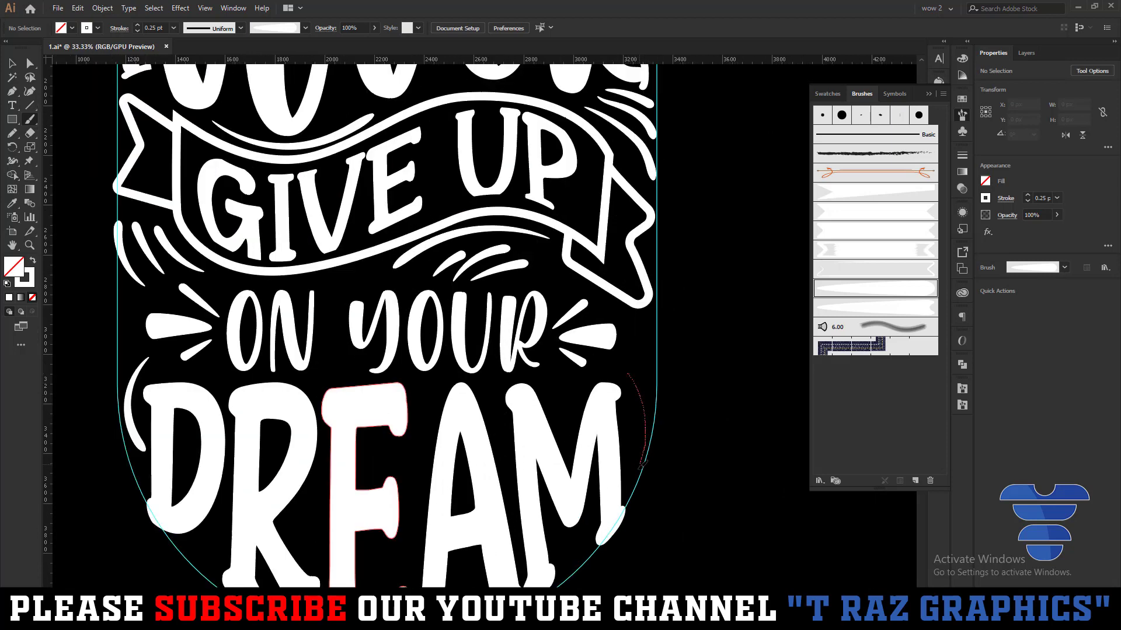
pyautogui.moveTo(642, 465); pyautogui.dragTo(642, 467)
pyautogui.scroll(-3, 648, 461)
pyautogui.scroll(1, 558, 272)
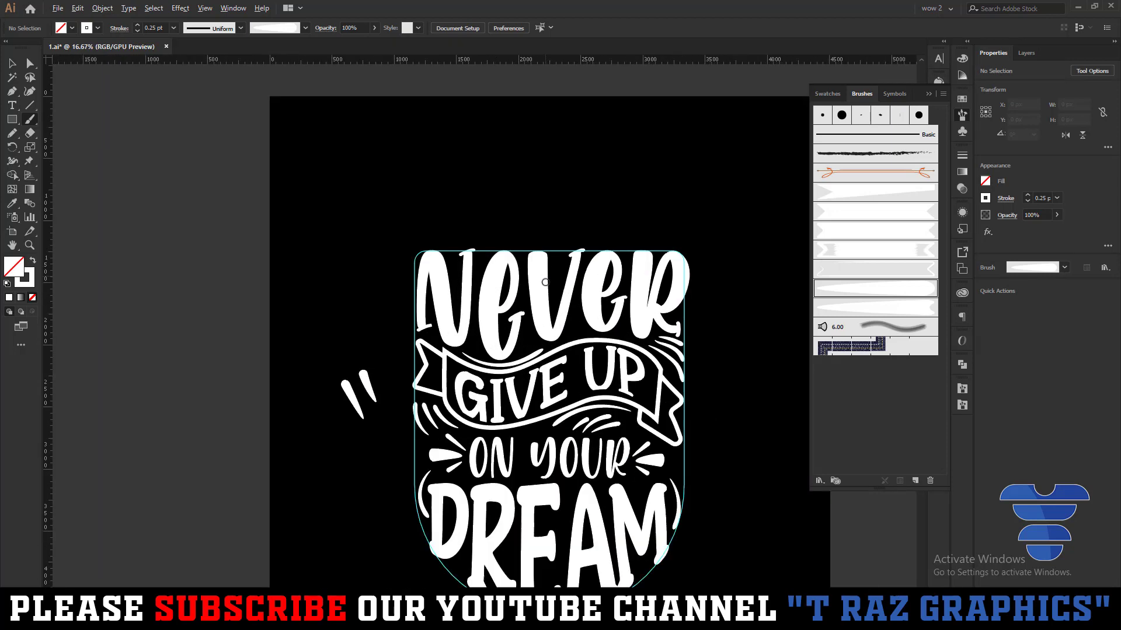
pyautogui.scroll(1, 563, 297)
pyautogui.scroll(1, 572, 339)
pyautogui.scroll(1, 581, 372)
pyautogui.scroll(-2, 581, 371)
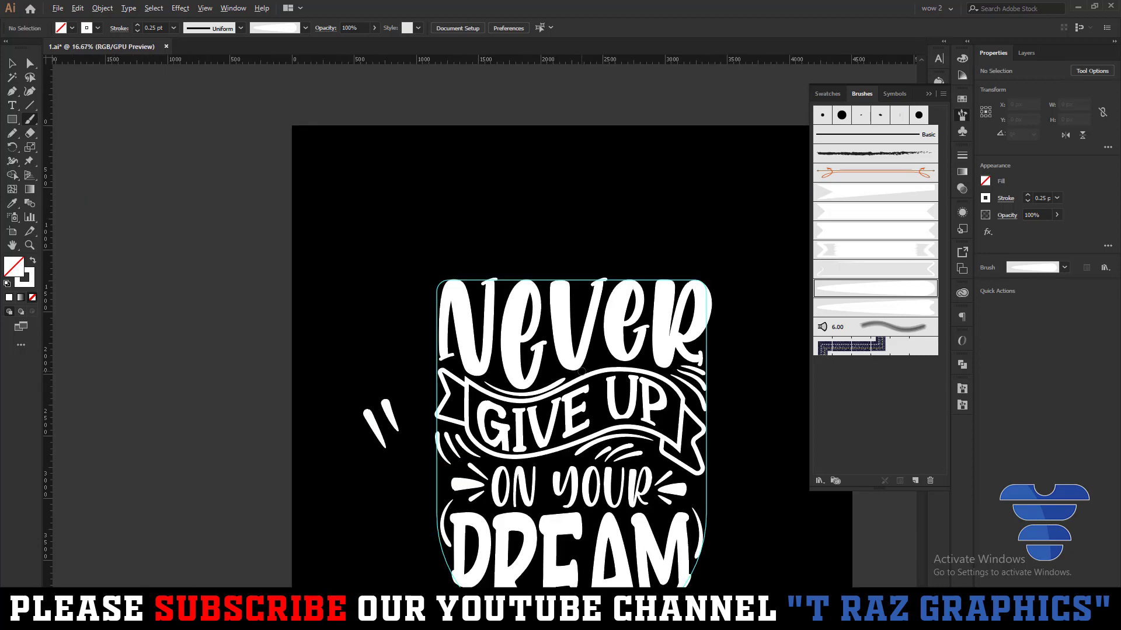
pyautogui.scroll(-1, 581, 374)
pyautogui.scroll(-2, 582, 379)
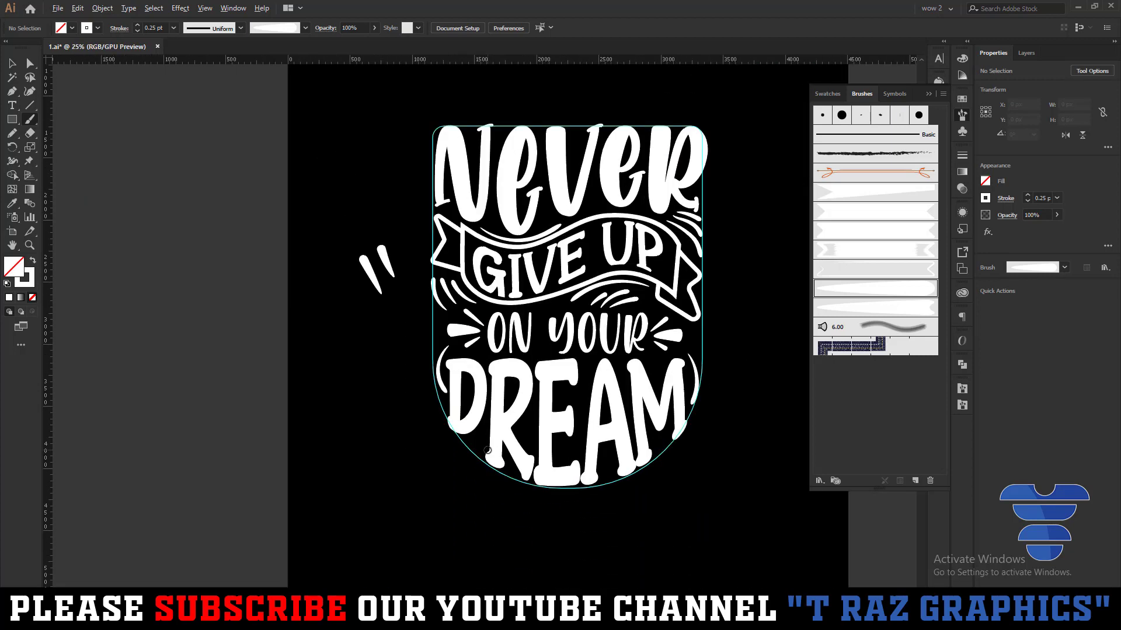
pyautogui.scroll(-2, 487, 450)
# Delete the leftover strokes outside the shield and collapse the Brushes panel
pyautogui.press('v')
pyautogui.moveTo(409, 318); pyautogui.dragTo(448, 389)
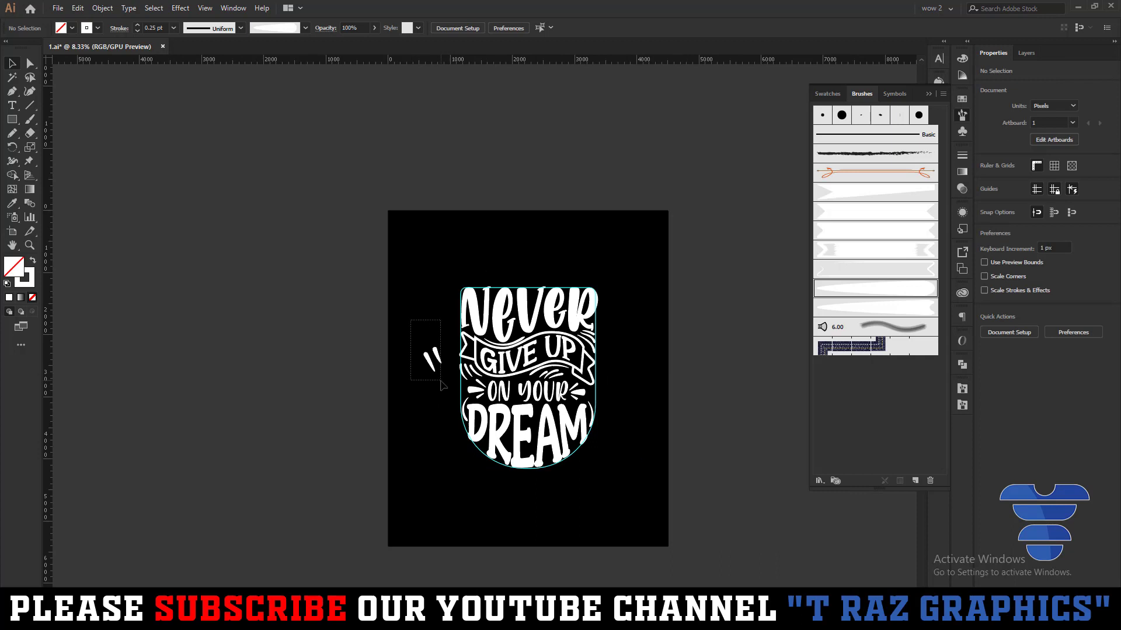
pyautogui.press('Delete')
pyautogui.click(929, 93)
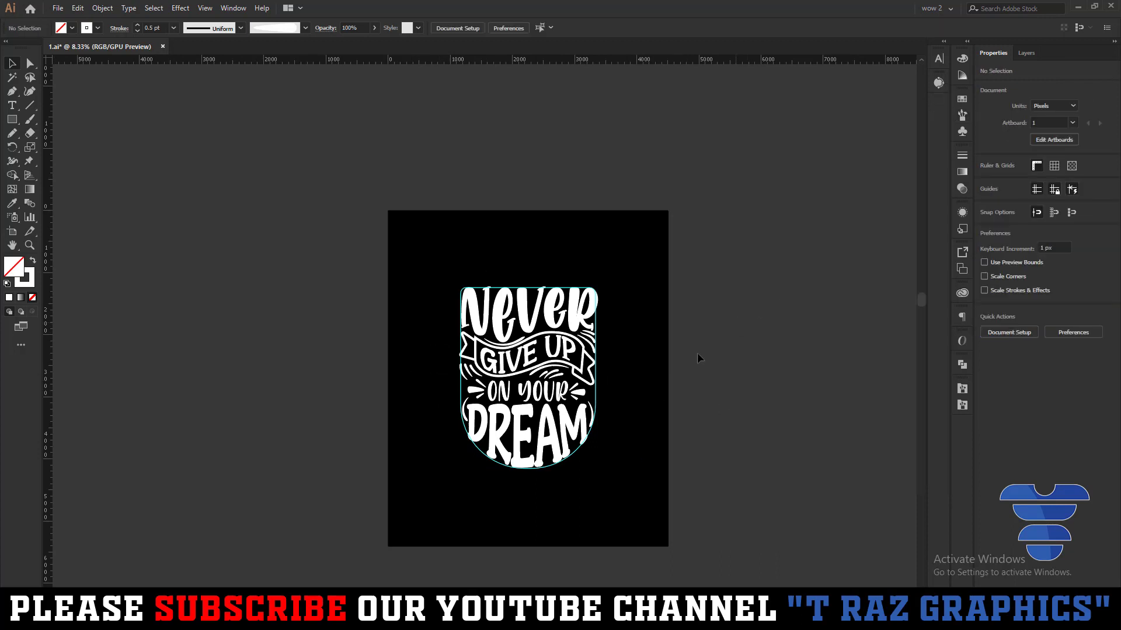
pyautogui.scroll(1, 588, 402)
pyautogui.scroll(1, 588, 403)
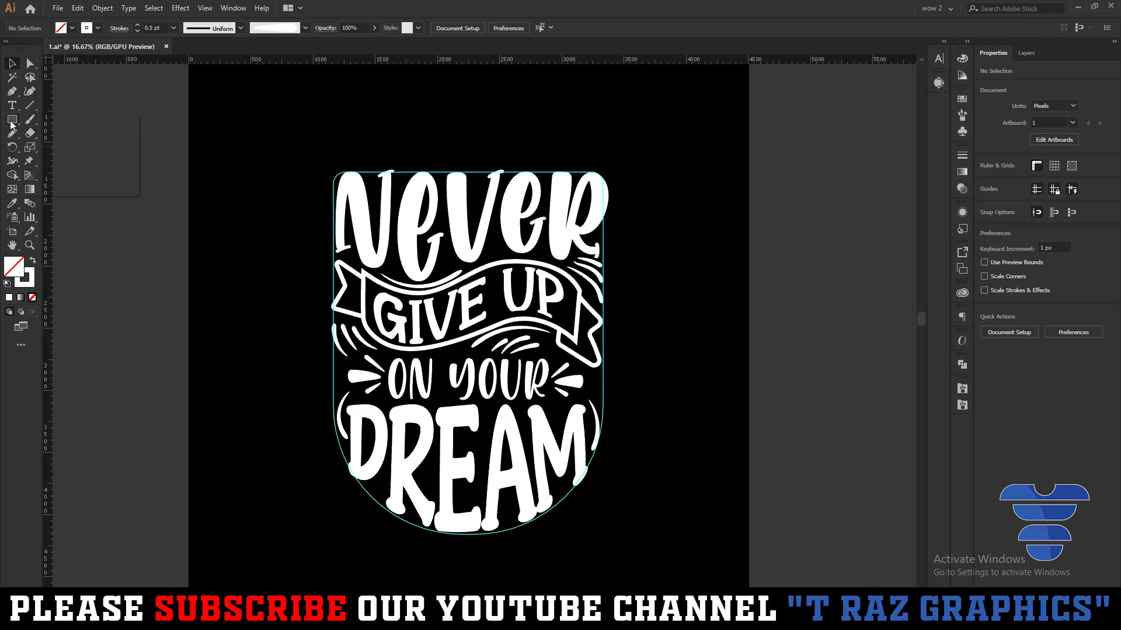
# Create a 4-point star and fill it white by eyedropping the lettering
pyautogui.click(583, 257)
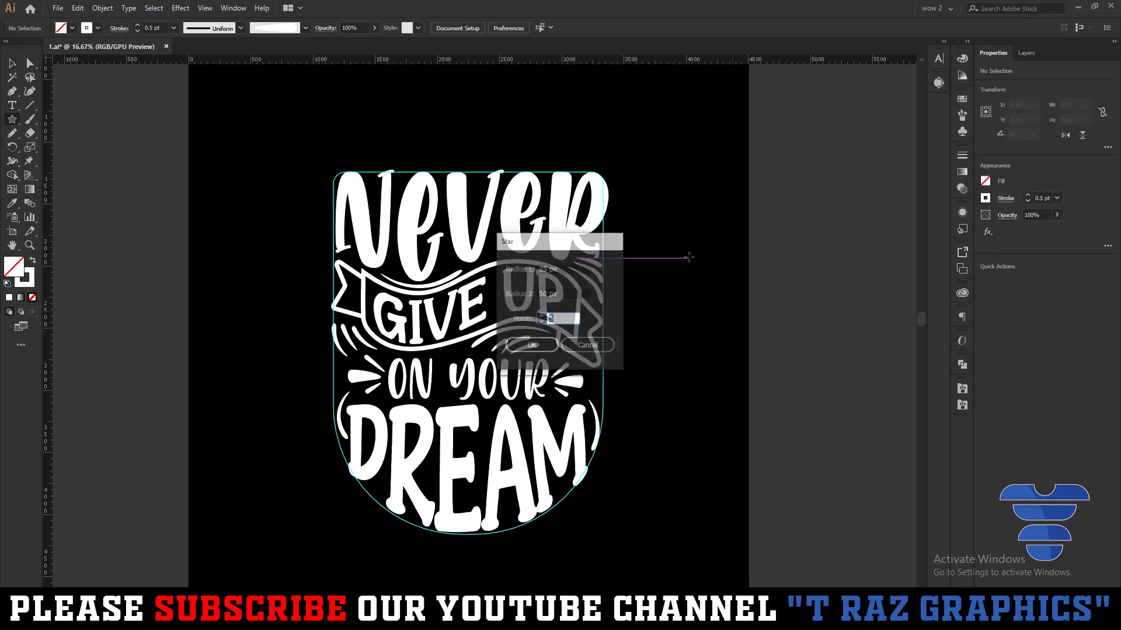
pyautogui.moveTo(754, 247); pyautogui.dragTo(770, 248)
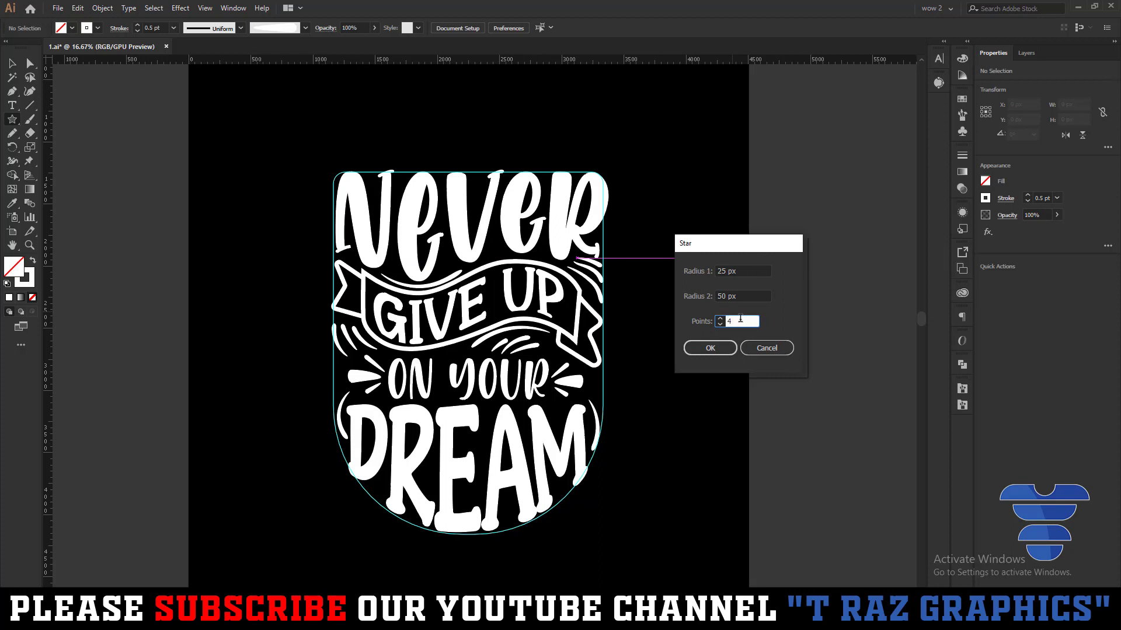
pyautogui.press('Return')
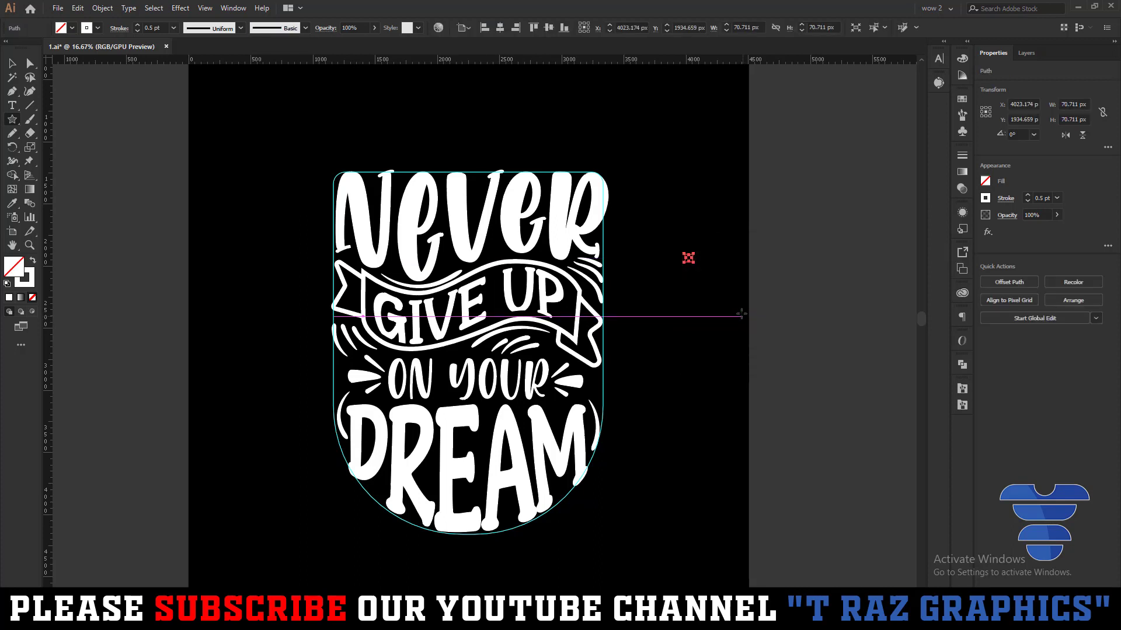
pyautogui.press('v')
pyautogui.press('i')
pyautogui.click(598, 208)
pyautogui.press('v')
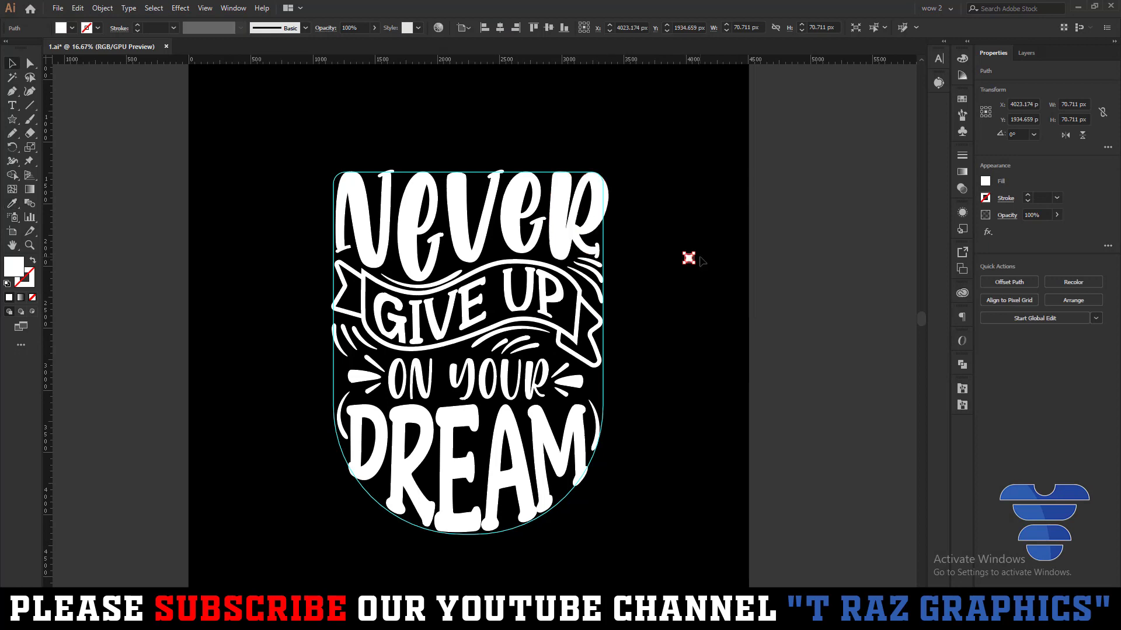
pyautogui.hotkey('ctrl', '1')
pyautogui.click(727, 320)
pyautogui.moveTo(688, 292); pyautogui.dragTo(580, 255)
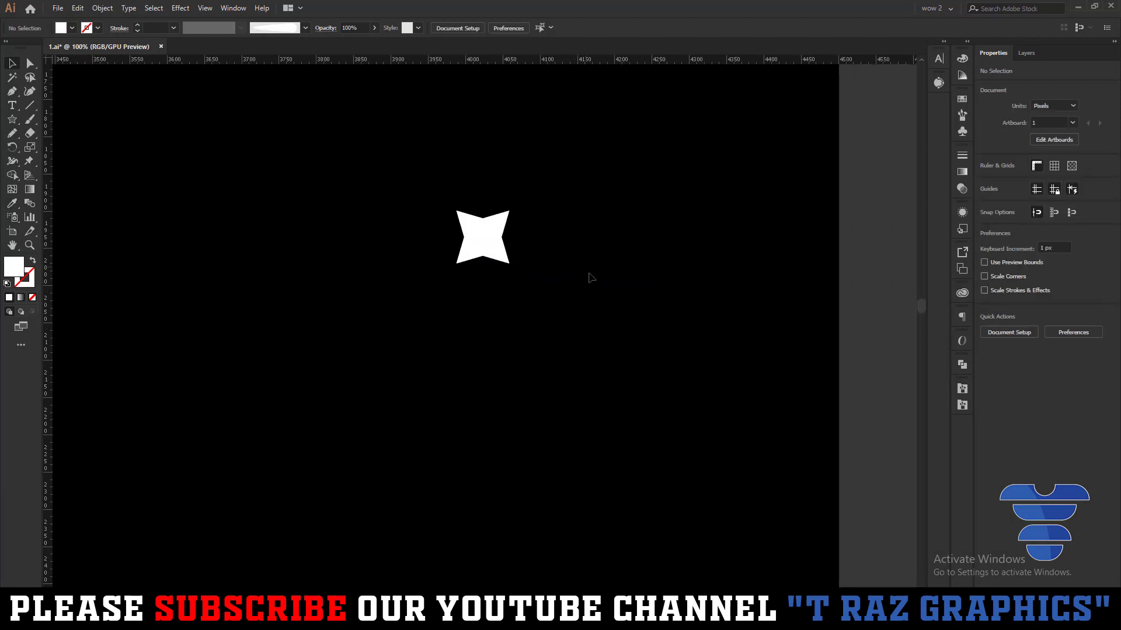
# Draw a second, slimmer four-pointed star and move it down and left
pyautogui.click(9, 119)
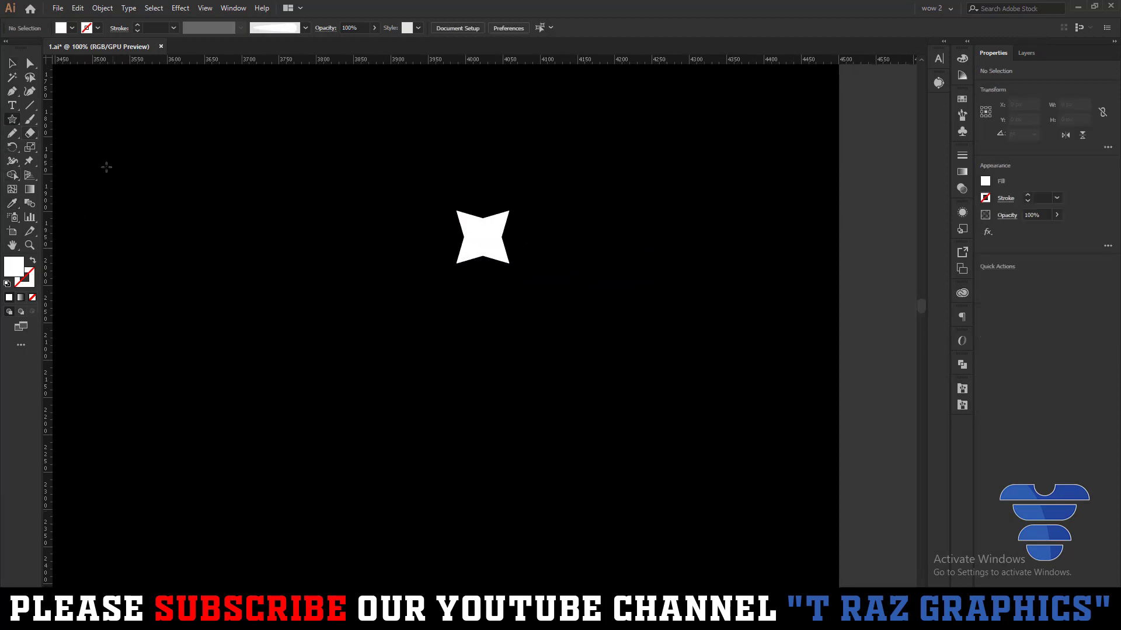
pyautogui.moveTo(680, 304)
pyautogui.mouseDown()
pyautogui.moveTo(694, 326)
pyautogui.moveTo(668, 496)
pyautogui.mouseUp()
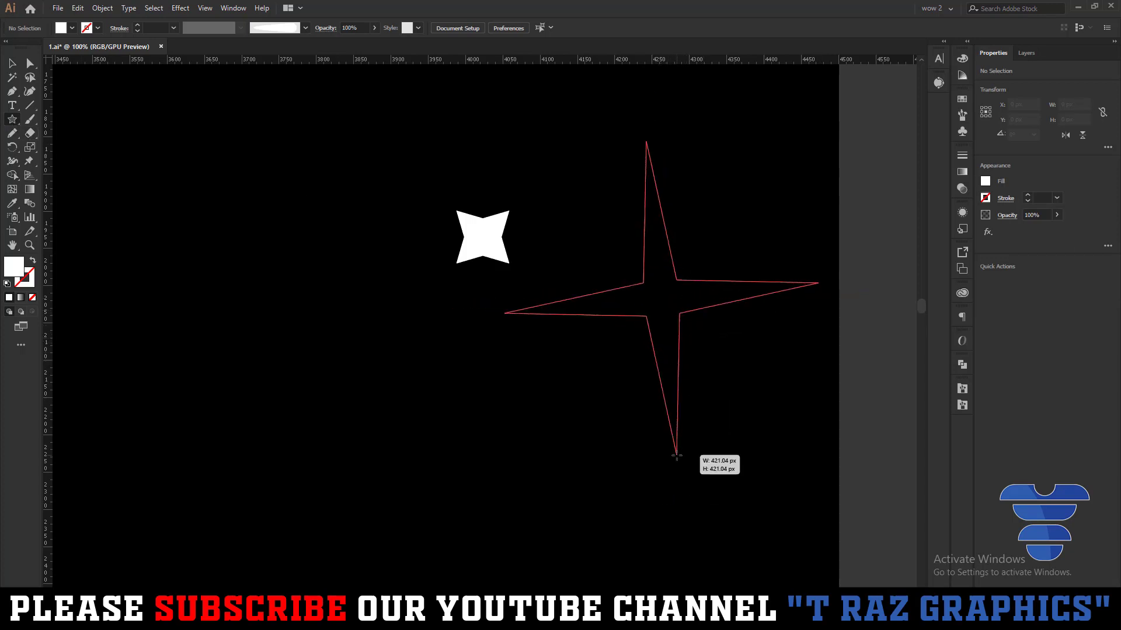
pyautogui.moveTo(669, 496)
pyautogui.mouseDown()
pyautogui.moveTo(666, 355)
pyautogui.moveTo(671, 376)
pyautogui.mouseUp()
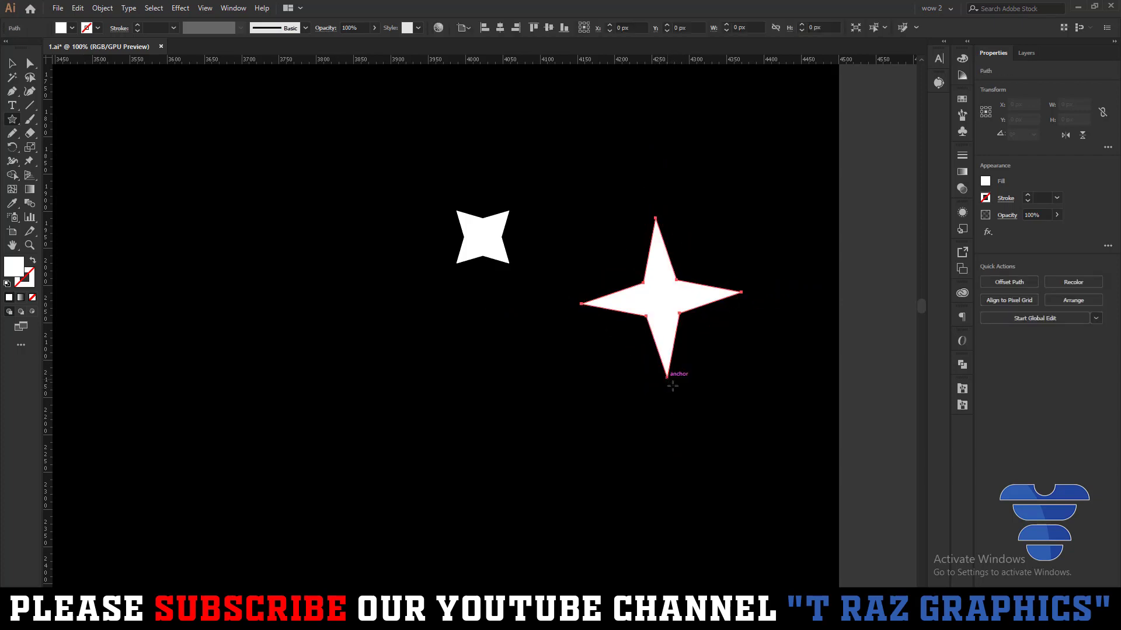
pyautogui.press('v')
pyautogui.click(734, 385)
pyautogui.scroll(-4, 729, 380)
pyautogui.moveTo(734, 360); pyautogui.dragTo(598, 385)
pyautogui.scroll(3, 642, 382)
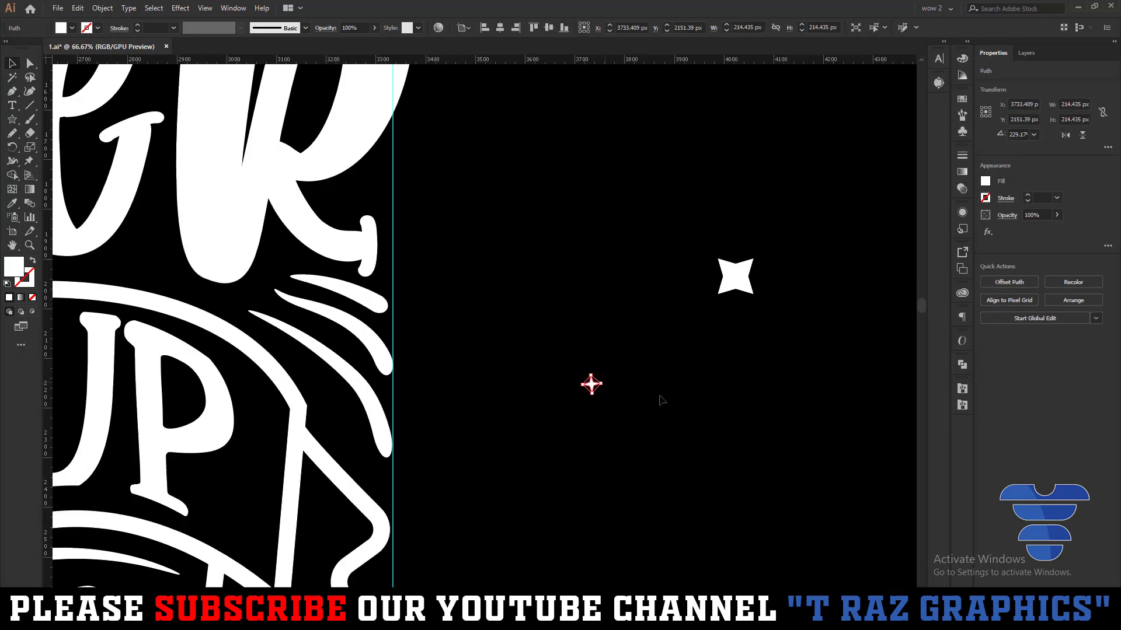
# Alt-drag tiny copies of the star to sit above the ribbon below Never
pyautogui.click(658, 400)
pyautogui.scroll(-2, 657, 400)
pyautogui.moveTo(654, 429)
pyautogui.mouseDown()
pyautogui.moveTo(804, 389)
pyautogui.moveTo(468, 274)
pyautogui.mouseUp()
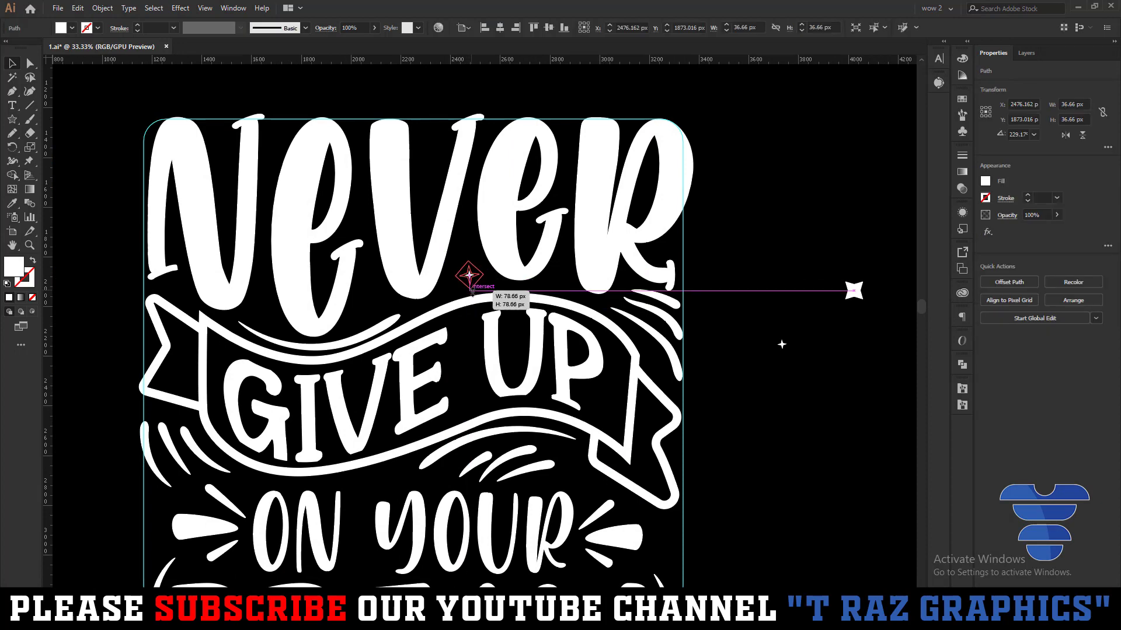
pyautogui.moveTo(469, 274); pyautogui.dragTo(472, 273)
pyautogui.click(752, 336)
pyautogui.scroll(-2, 773, 327)
pyautogui.hotkey('ctrl', '-')
pyautogui.hotkey('ctrl', '-')
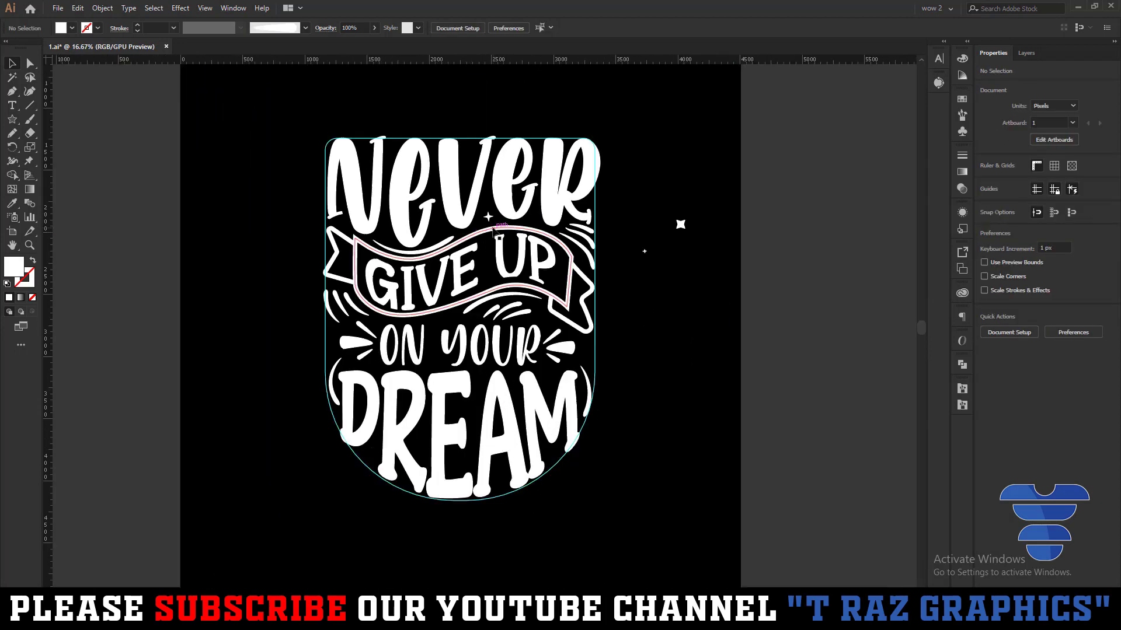
pyautogui.moveTo(480, 224)
pyautogui.mouseDown()
pyautogui.moveTo(439, 229)
pyautogui.moveTo(471, 153)
pyautogui.mouseUp()
# Duplicate a sparkle star and save it as a new Art Brush
pyautogui.click(840, 156)
pyautogui.moveTo(644, 251); pyautogui.dragTo(645, 284)
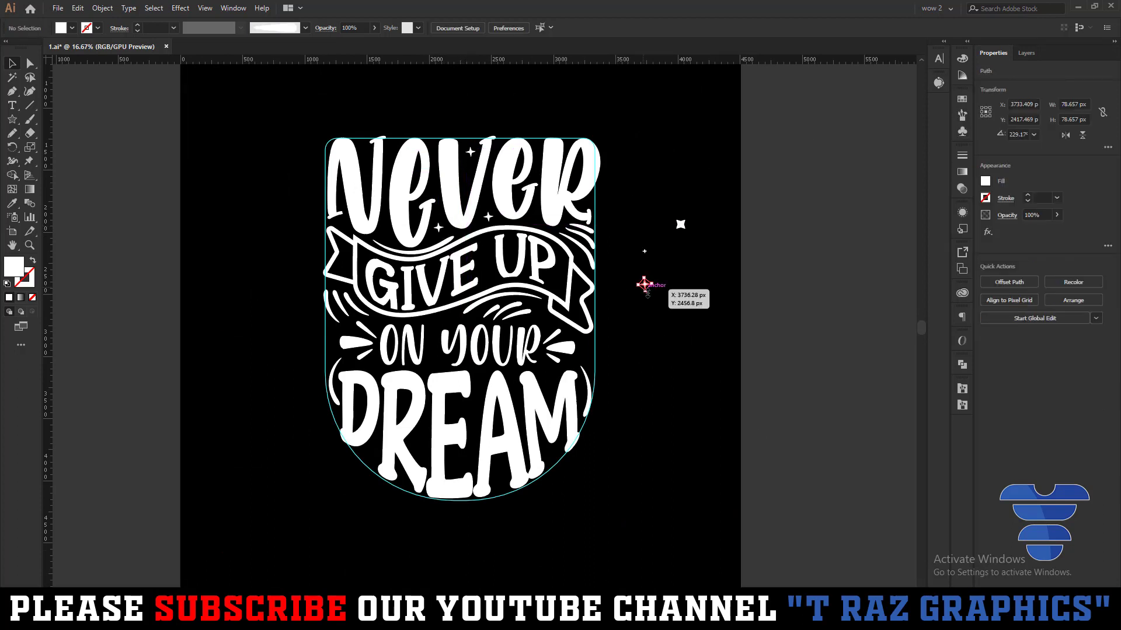
pyautogui.click(962, 116)
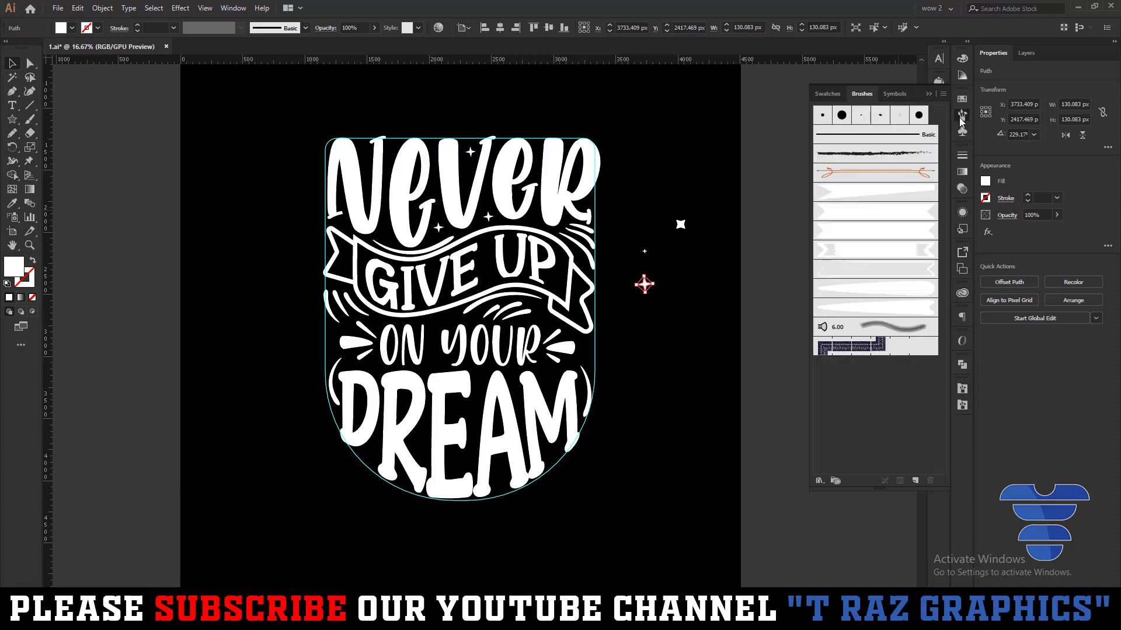
pyautogui.moveTo(644, 284); pyautogui.dragTo(856, 382)
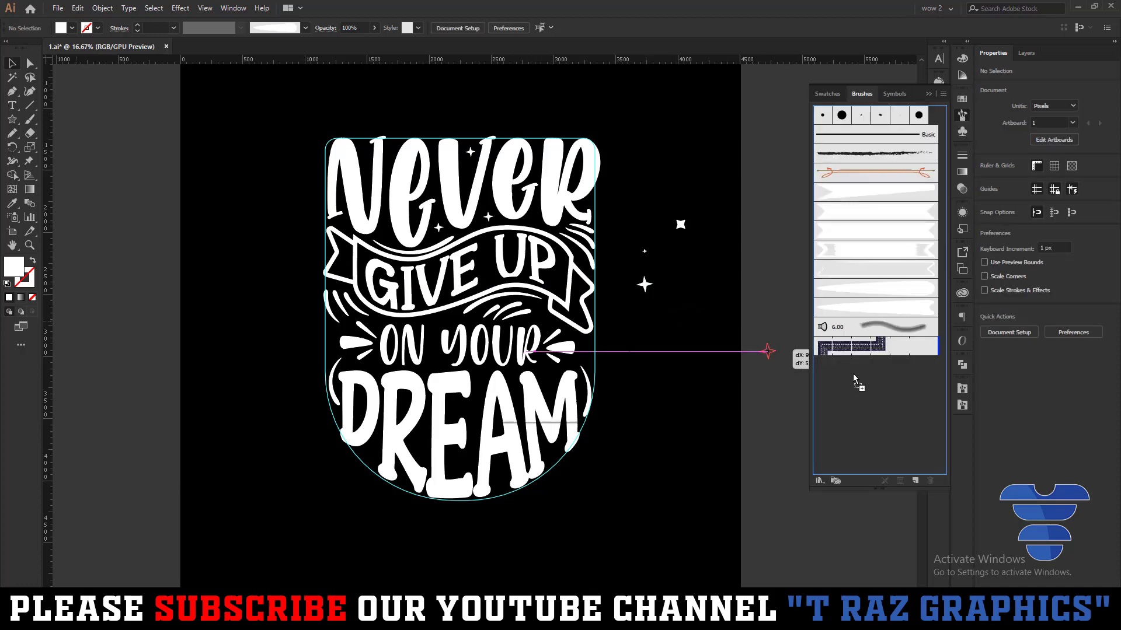
pyautogui.click(527, 339)
pyautogui.click(531, 392)
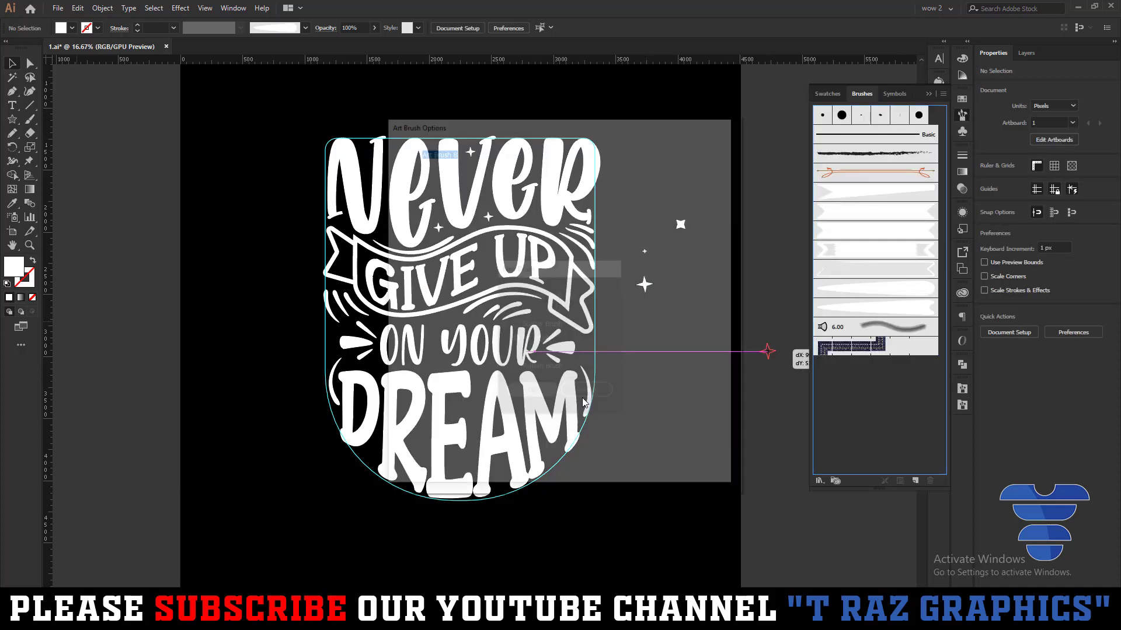
pyautogui.click(638, 465)
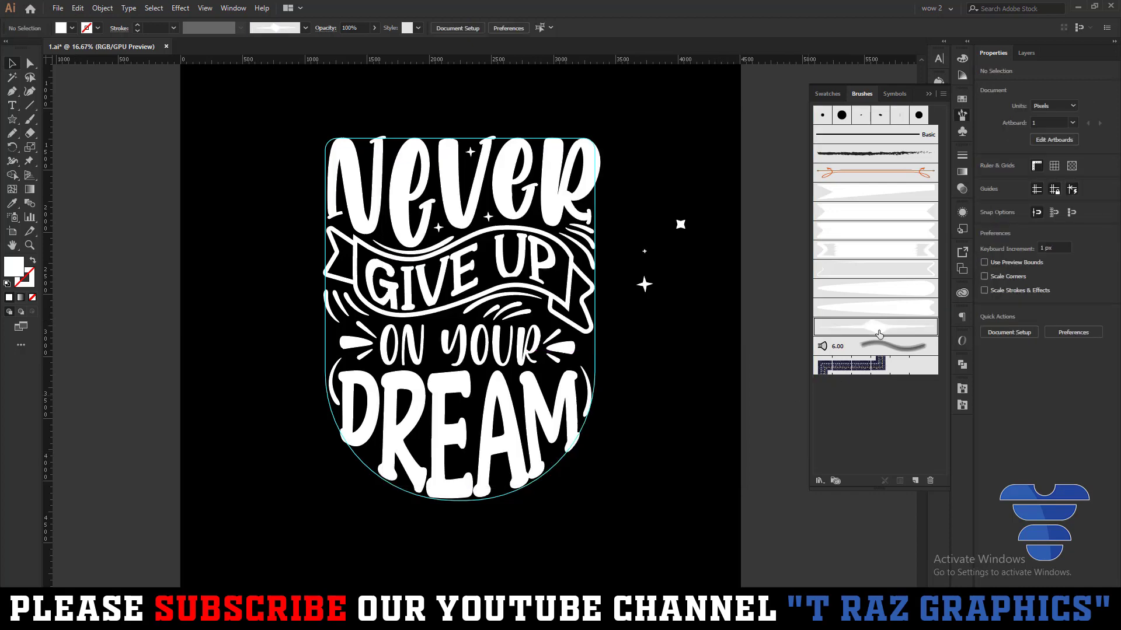
# Paint small sparkle stars around the N with the Paintbrush, redoing the one left of it
pyautogui.press('b')
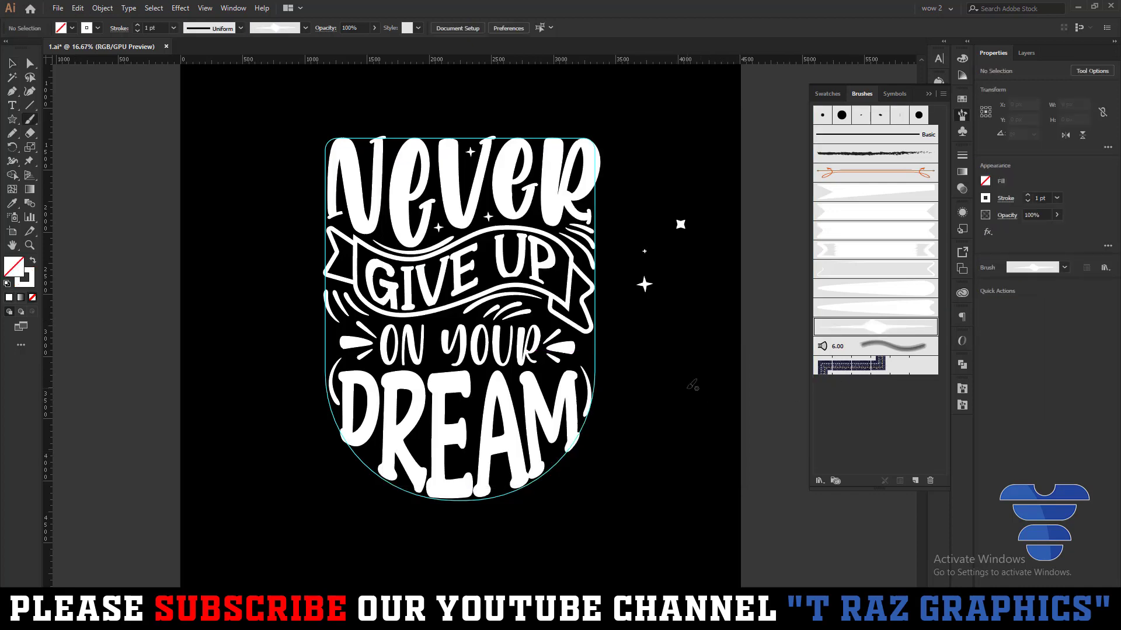
pyautogui.scroll(2, 698, 395)
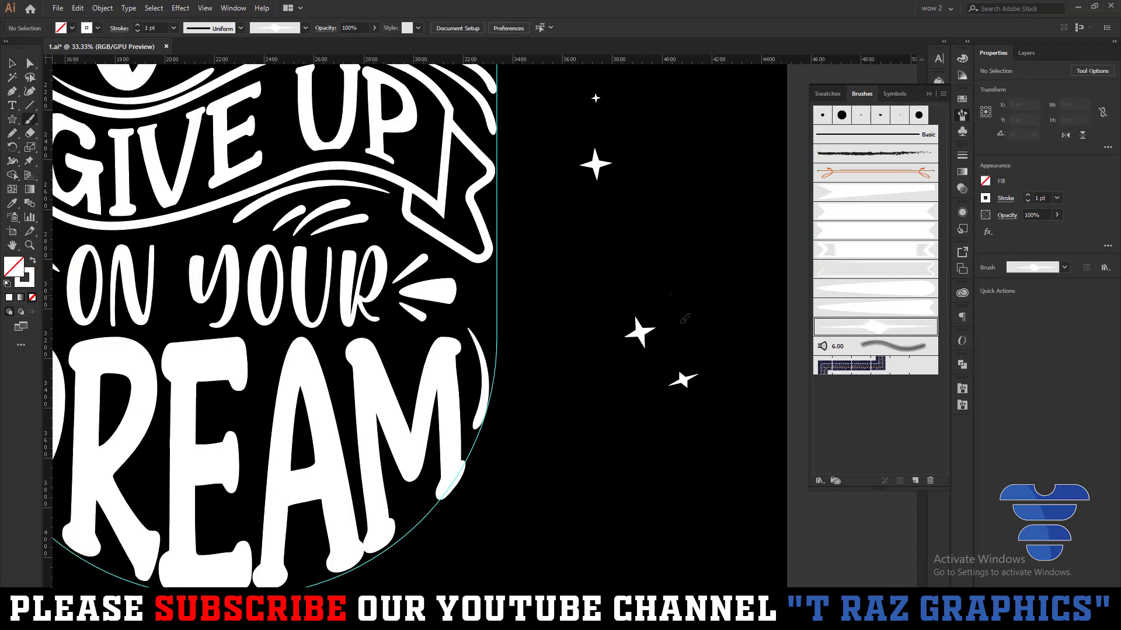
pyautogui.scroll(-3, 684, 319)
pyautogui.scroll(1, 337, 202)
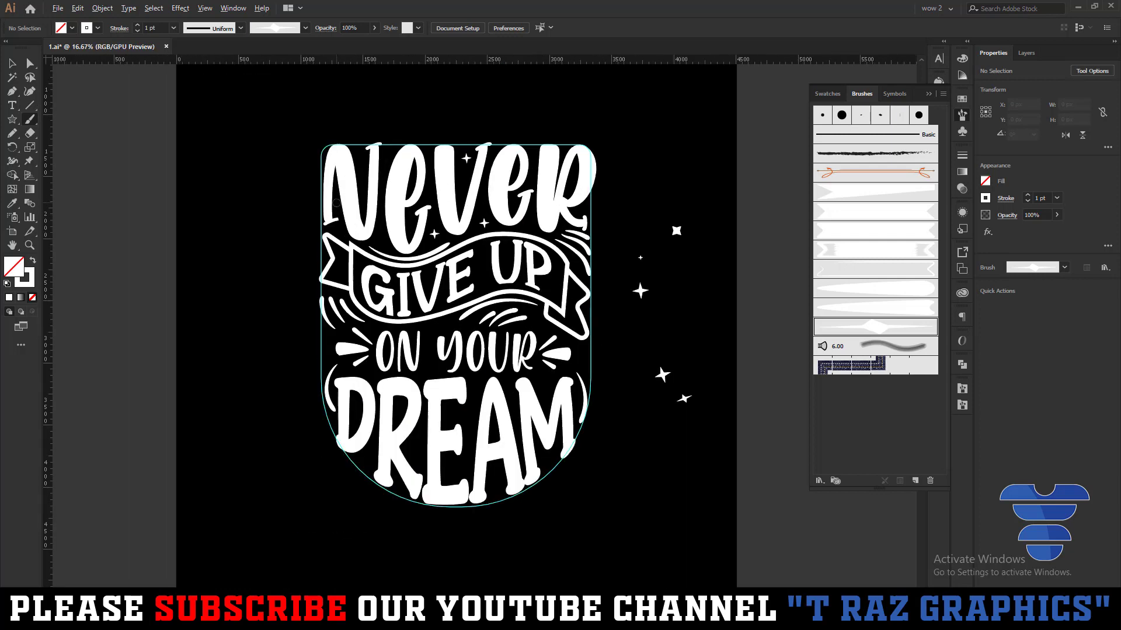
pyautogui.scroll(1, 337, 202)
pyautogui.scroll(1, 435, 170)
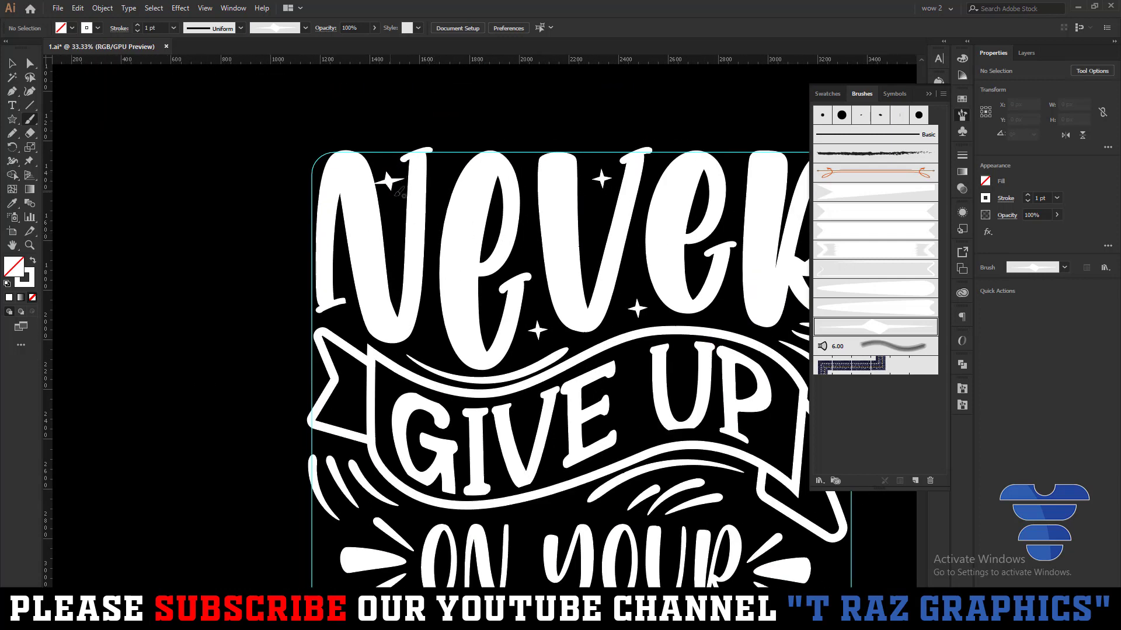
pyautogui.hotkey('ctrl', 'z')
pyautogui.moveTo(396, 179); pyautogui.dragTo(394, 197)
pyautogui.moveTo(449, 165); pyautogui.dragTo(444, 185)
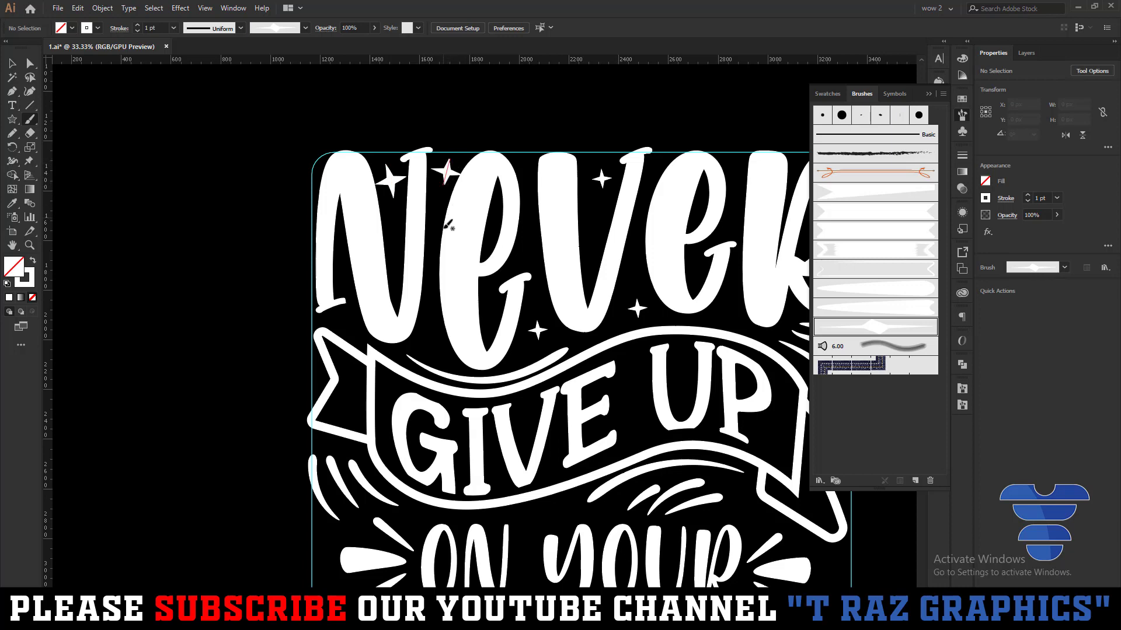
pyautogui.moveTo(432, 331); pyautogui.dragTo(431, 336)
pyautogui.moveTo(348, 329); pyautogui.dragTo(348, 317)
# Add sparkles between ON and YOUR, beside the swooshes, and left of the M
pyautogui.moveTo(592, 371); pyautogui.dragTo(520, 303)
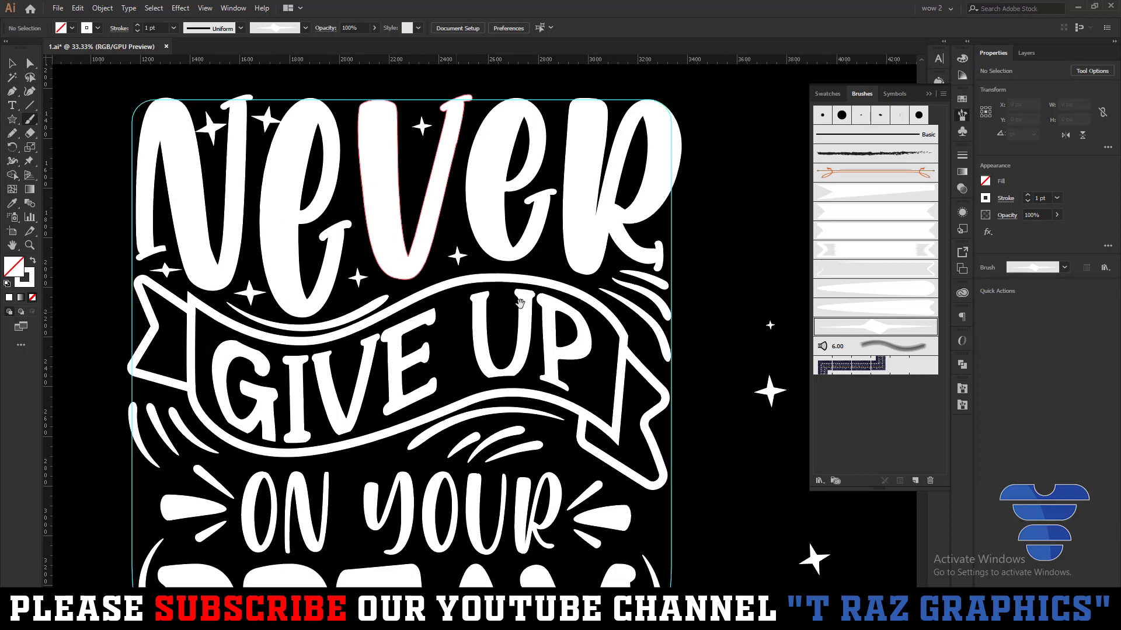
pyautogui.scroll(-3, 562, 248)
pyautogui.scroll(-2, 562, 248)
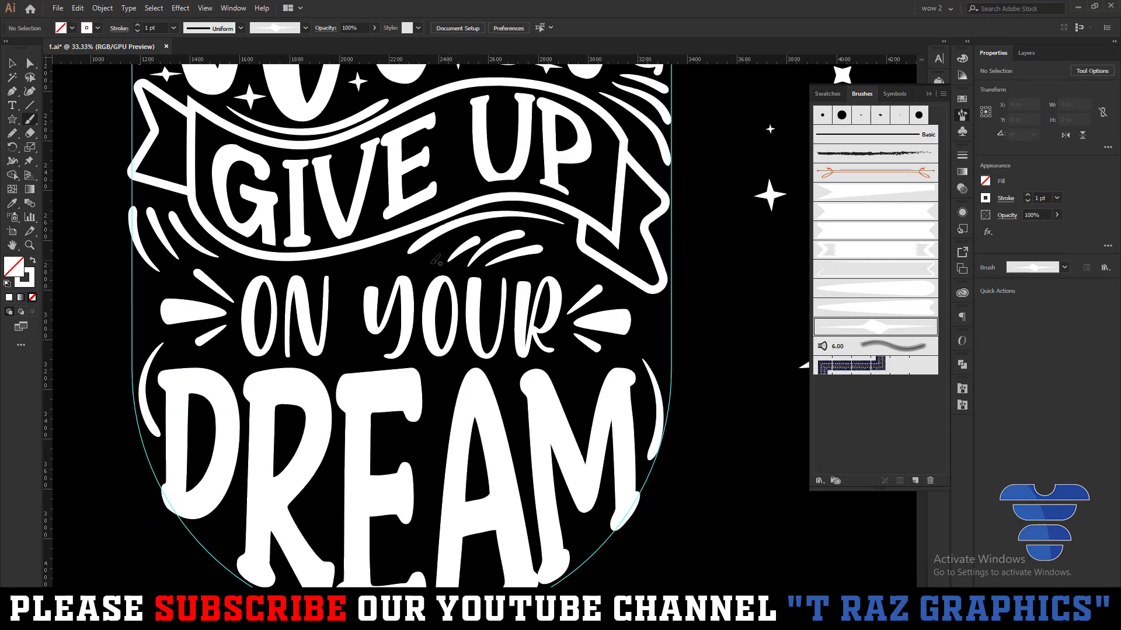
pyautogui.moveTo(365, 279); pyautogui.dragTo(362, 255)
pyautogui.moveTo(340, 357); pyautogui.dragTo(351, 336)
pyautogui.moveTo(573, 268); pyautogui.dragTo(566, 253)
pyautogui.moveTo(635, 333); pyautogui.dragTo(663, 334)
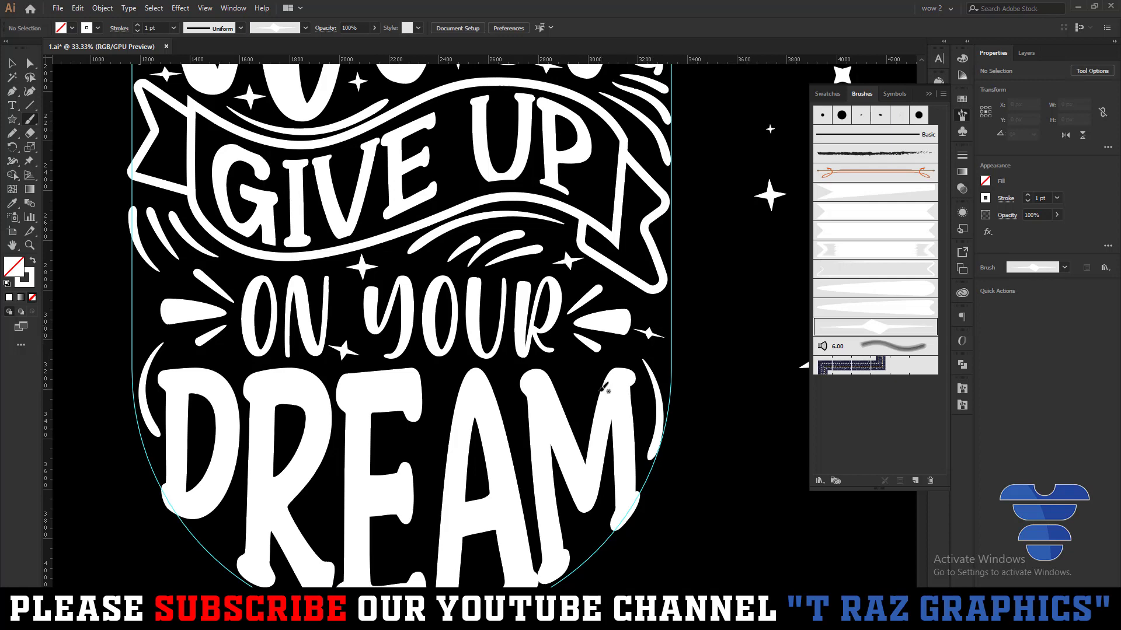
pyautogui.moveTo(585, 365); pyautogui.dragTo(569, 374)
# Scatter sparkles through DREAM: left of the R, between E and A, inside the A, and by the teardrop
pyautogui.scroll(-3, 457, 392)
pyautogui.hscroll(-3, 456, 379)
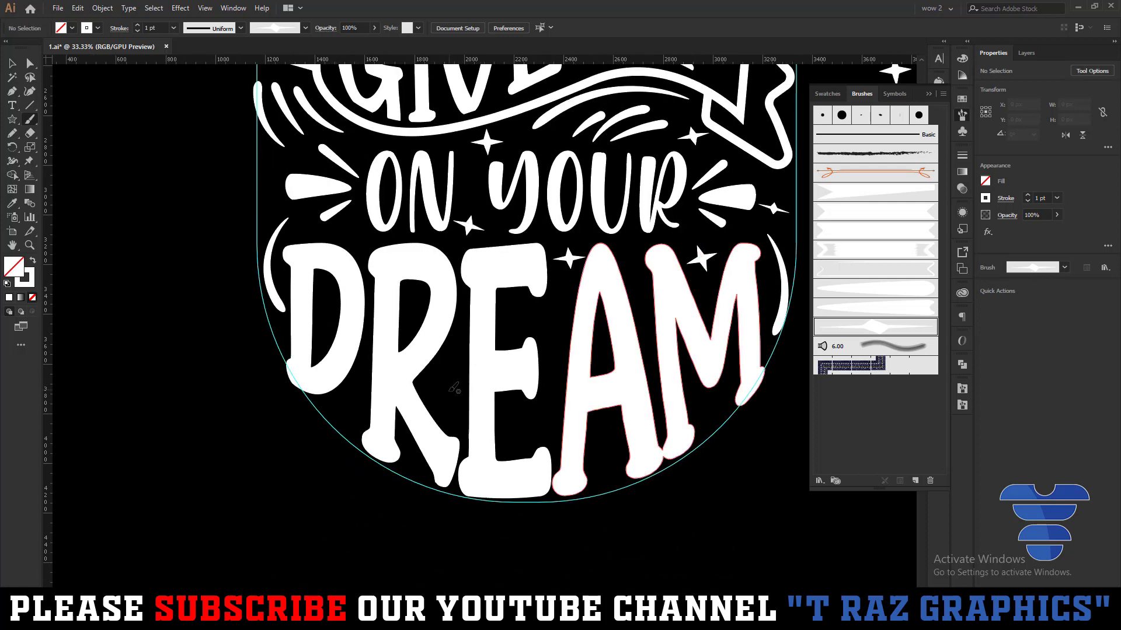
pyautogui.moveTo(349, 390); pyautogui.dragTo(346, 392)
pyautogui.moveTo(524, 437); pyautogui.dragTo(533, 400)
pyautogui.moveTo(534, 330); pyautogui.dragTo(527, 304)
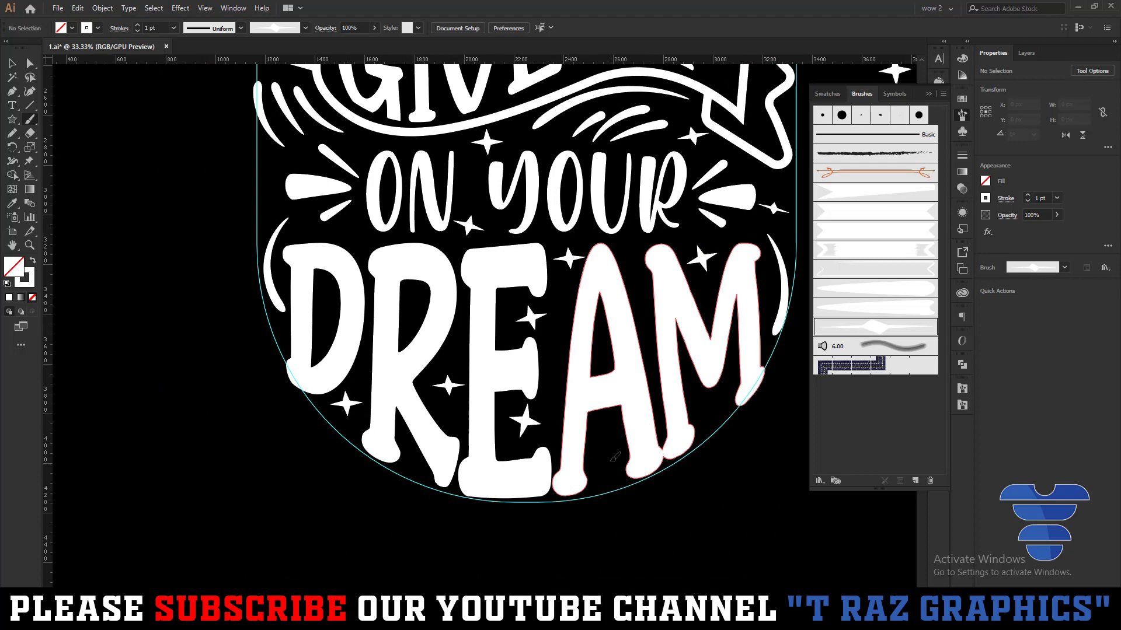
pyautogui.moveTo(614, 457); pyautogui.dragTo(609, 437)
pyautogui.scroll(-2, 710, 383)
pyautogui.scroll(-3, 710, 383)
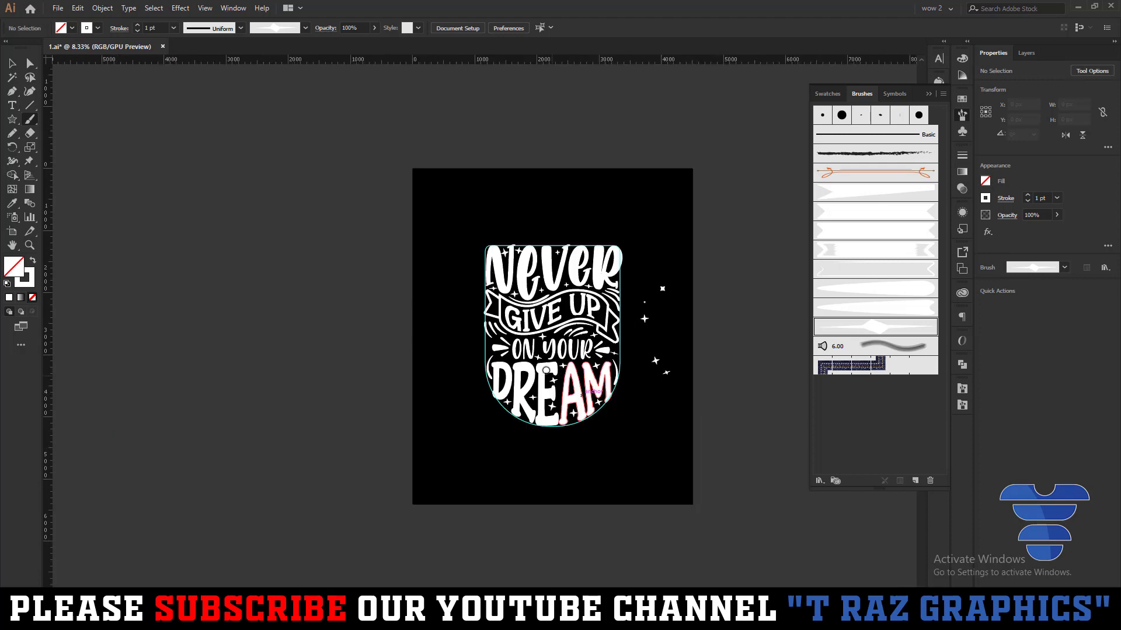
pyautogui.scroll(5, 503, 346)
pyautogui.moveTo(454, 334); pyautogui.dragTo(462, 331)
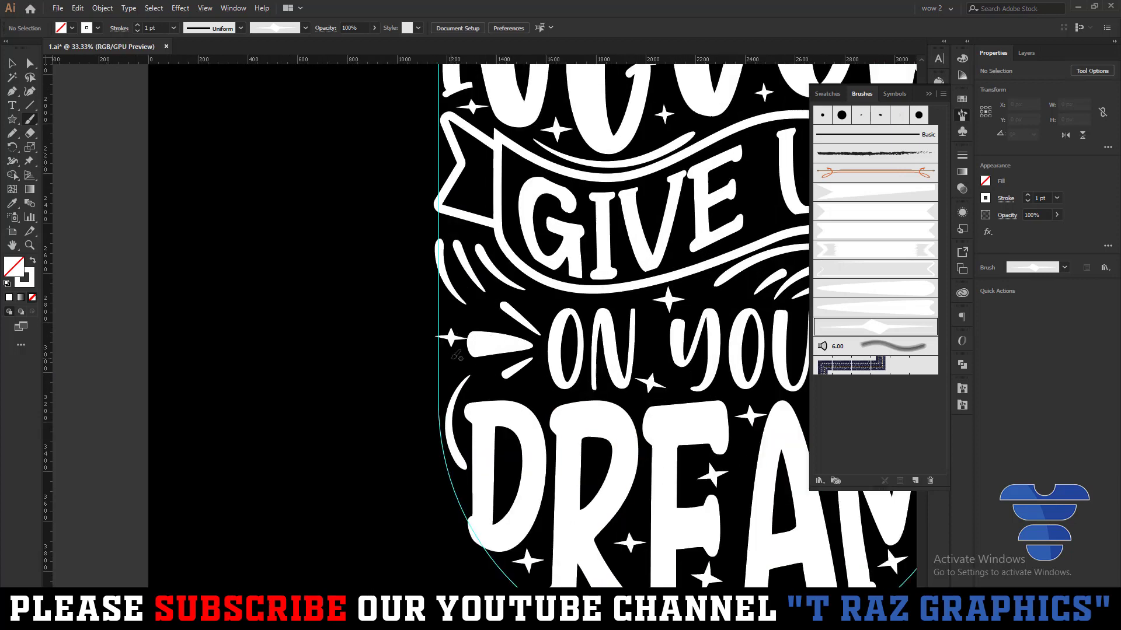
# Marquee-select the loose stars lying to the right of the design
pyautogui.scroll(-3, 456, 355)
pyautogui.press('v')
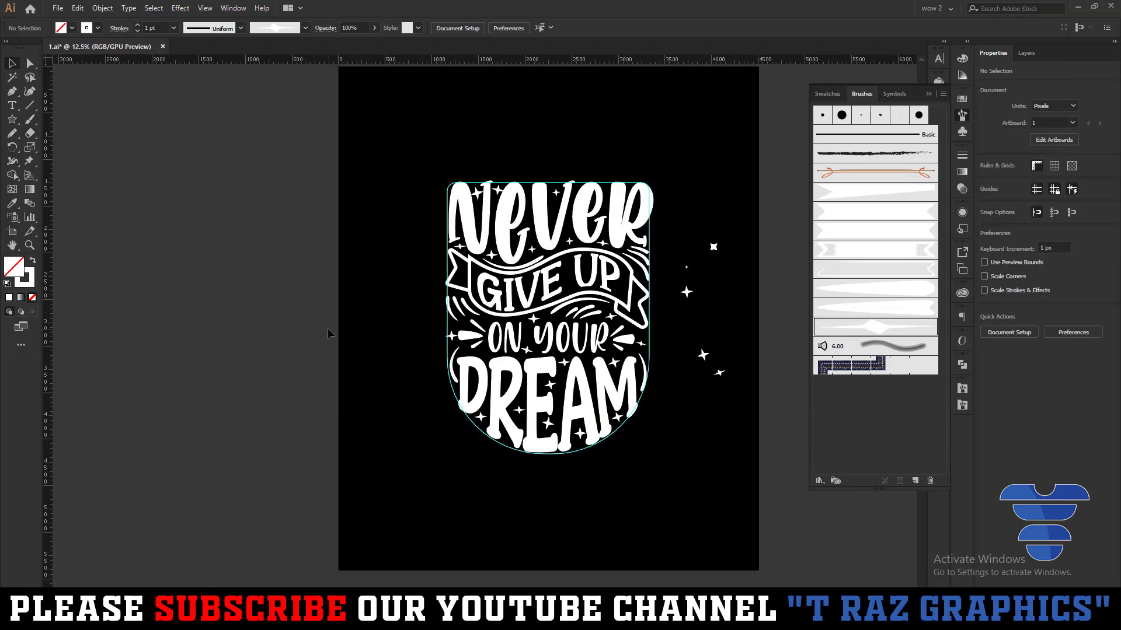
pyautogui.moveTo(328, 334); pyautogui.dragTo(252, 345)
pyautogui.moveTo(610, 236); pyautogui.dragTo(674, 451)
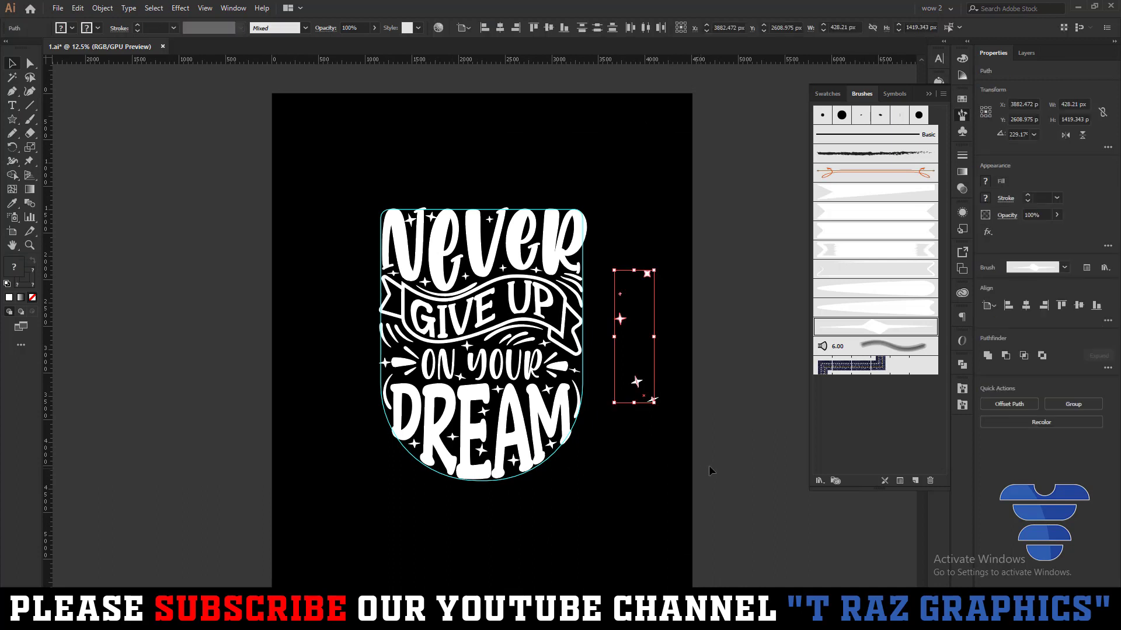
# Delete the loose stars, close the brushes list, and toggle the guides off and back on
pyautogui.press('Delete')
pyautogui.click(931, 95)
pyautogui.rightClick(654, 221)
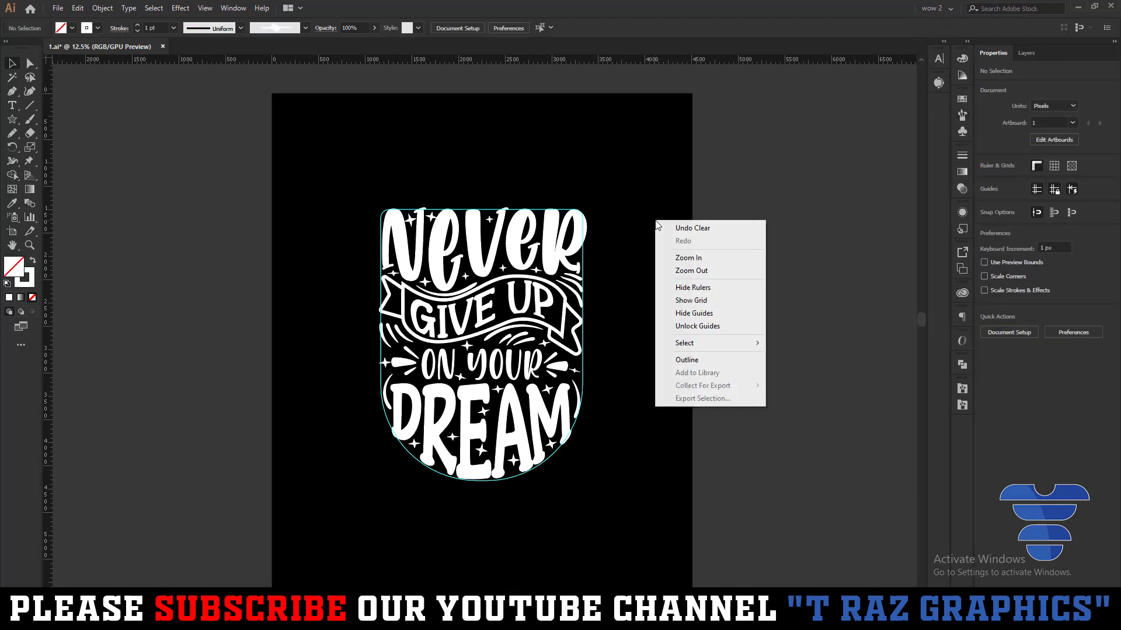
pyautogui.click(695, 315)
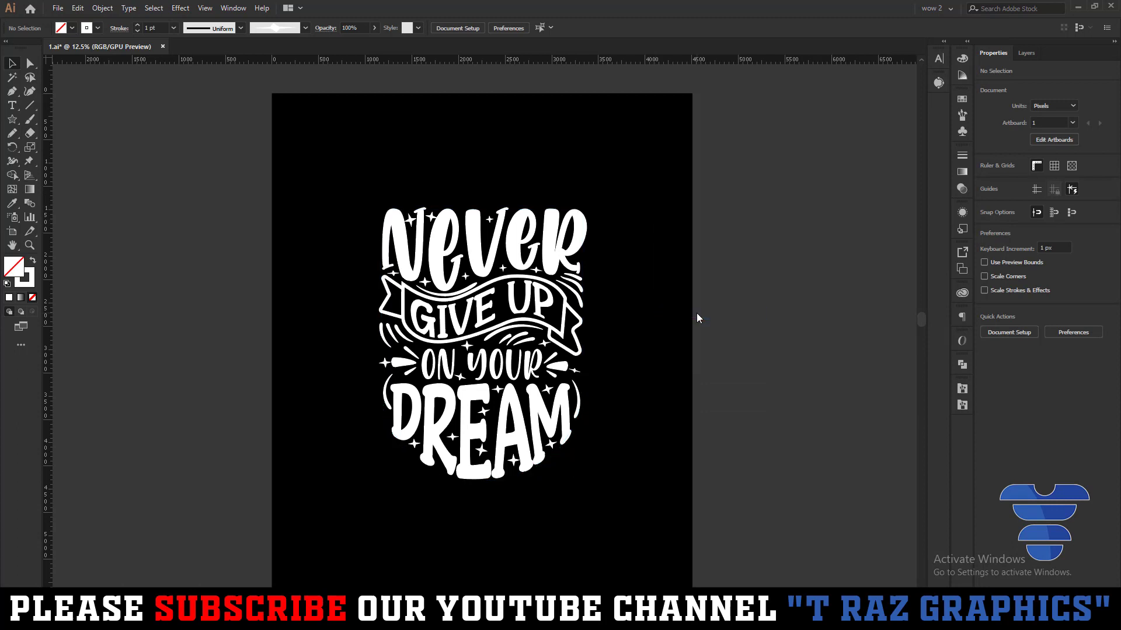
pyautogui.scroll(-1, 699, 329)
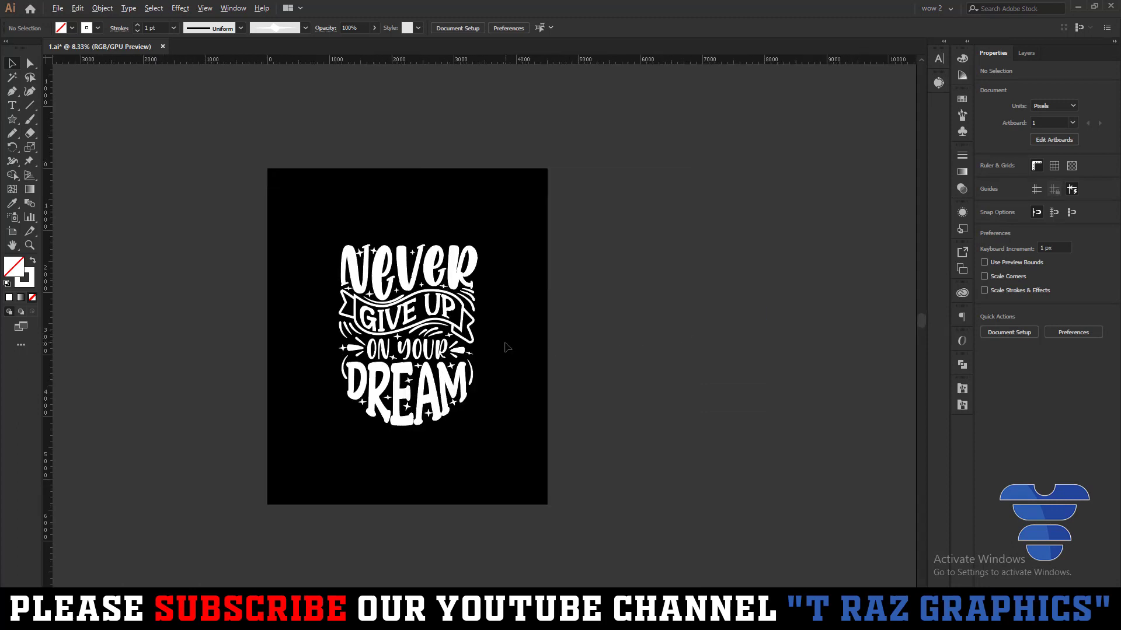
pyautogui.rightClick(540, 332)
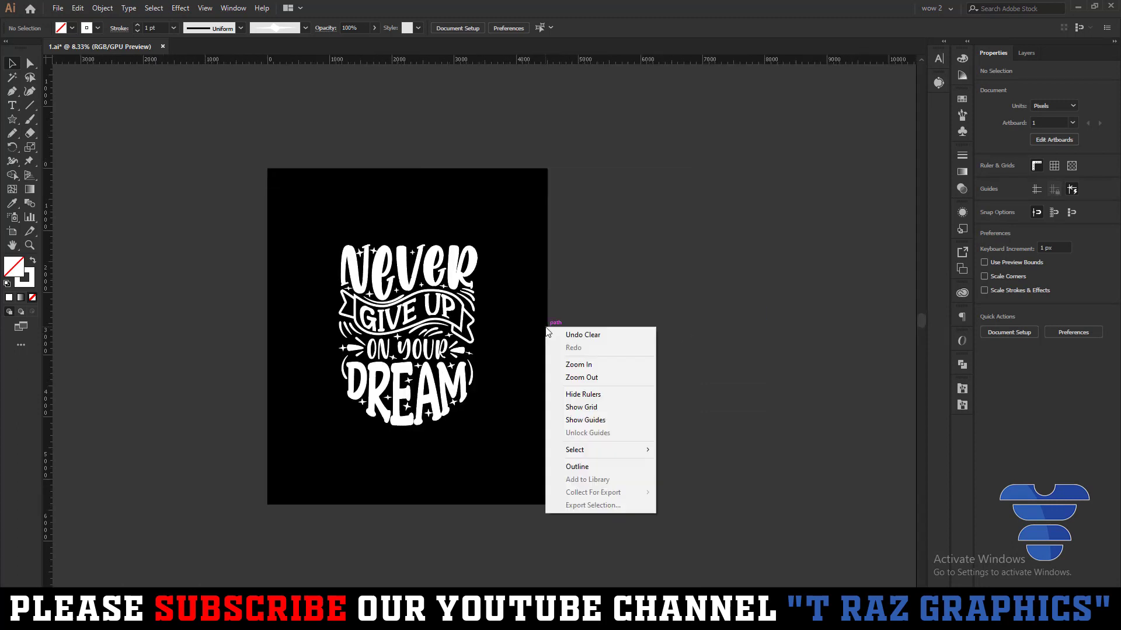
pyautogui.click(565, 419)
# Group all the lettering, then Expand Appearance and Expand its fill and stroke into shapes
pyautogui.hotkey('ctrl', 'a')
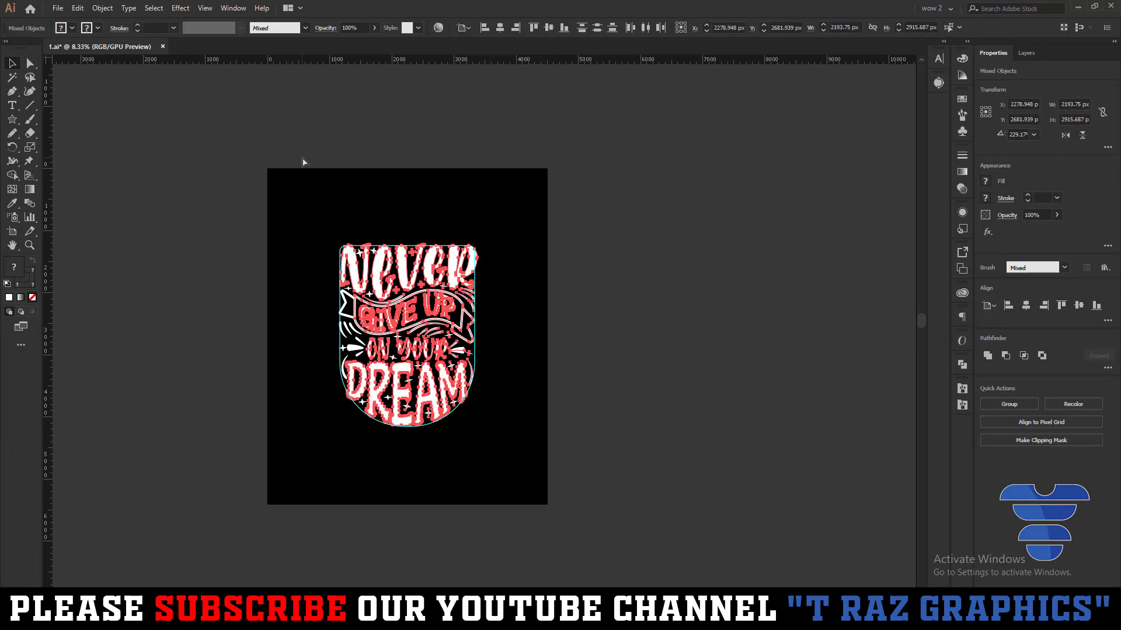
pyautogui.hotkey('ctrl', 'g')
pyautogui.hotkey('ctrl', '+')
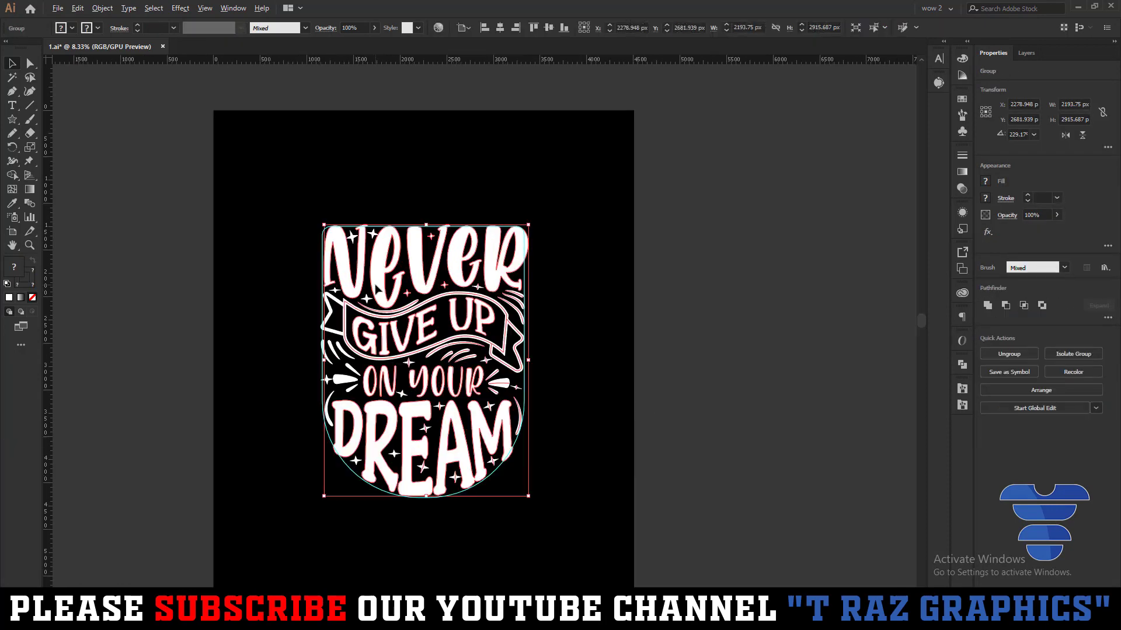
pyautogui.hotkey('ctrl', '+')
pyautogui.click(112, 8)
pyautogui.click(139, 145)
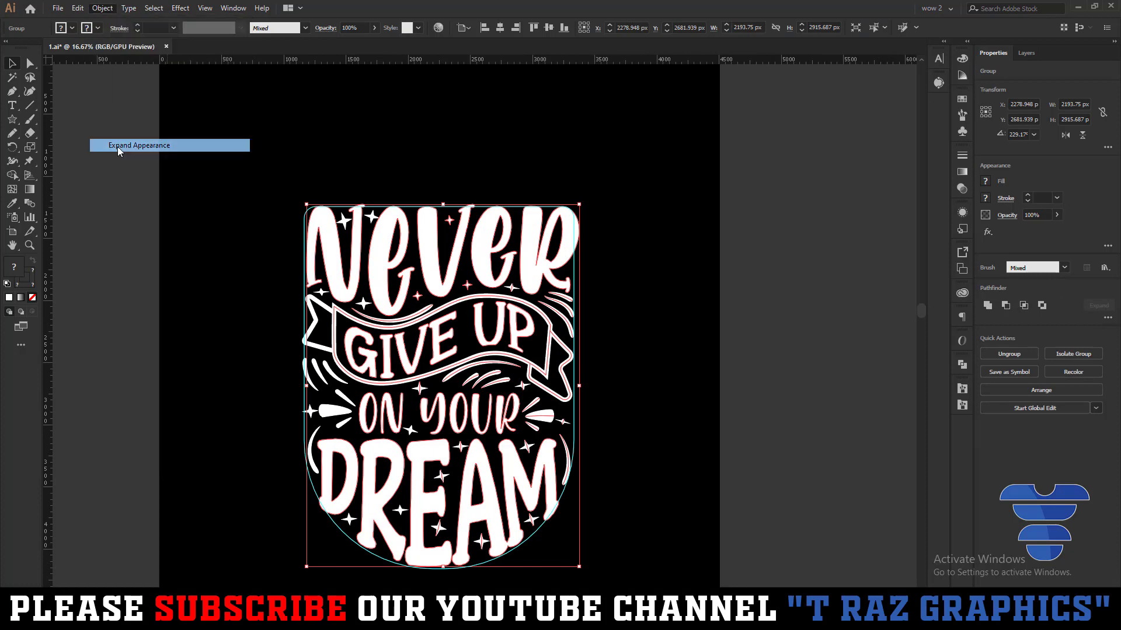
pyautogui.click(96, 8)
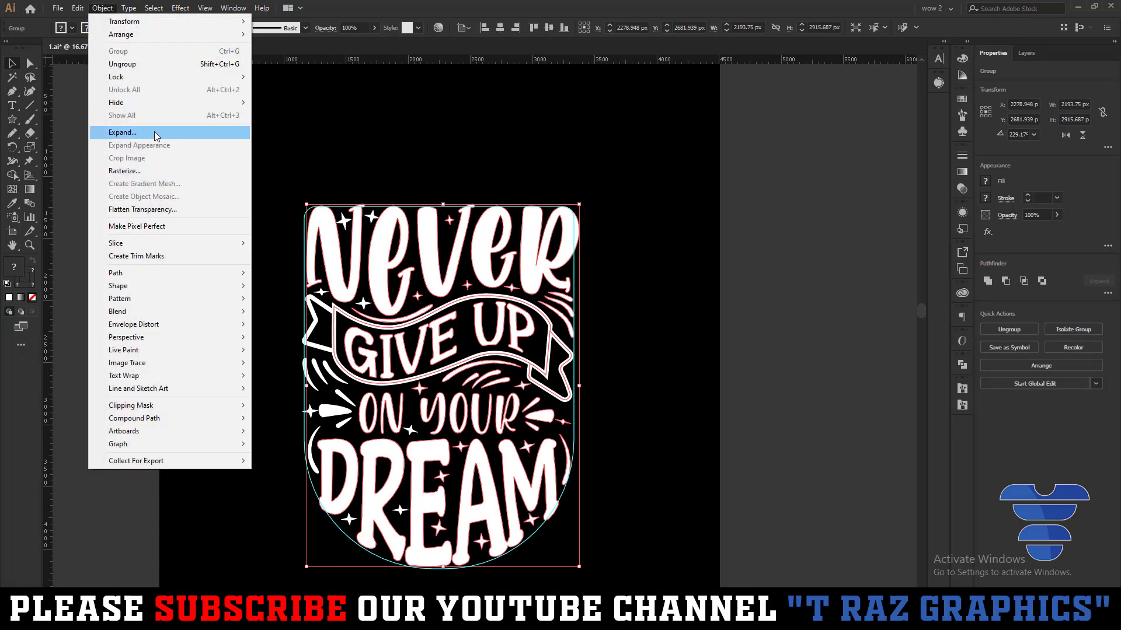
pyautogui.click(153, 132)
pyautogui.click(533, 376)
# Zoom out and check the expanded artwork by selecting and deselecting it
pyautogui.click(731, 375)
pyautogui.hotkey('ctrl', '-')
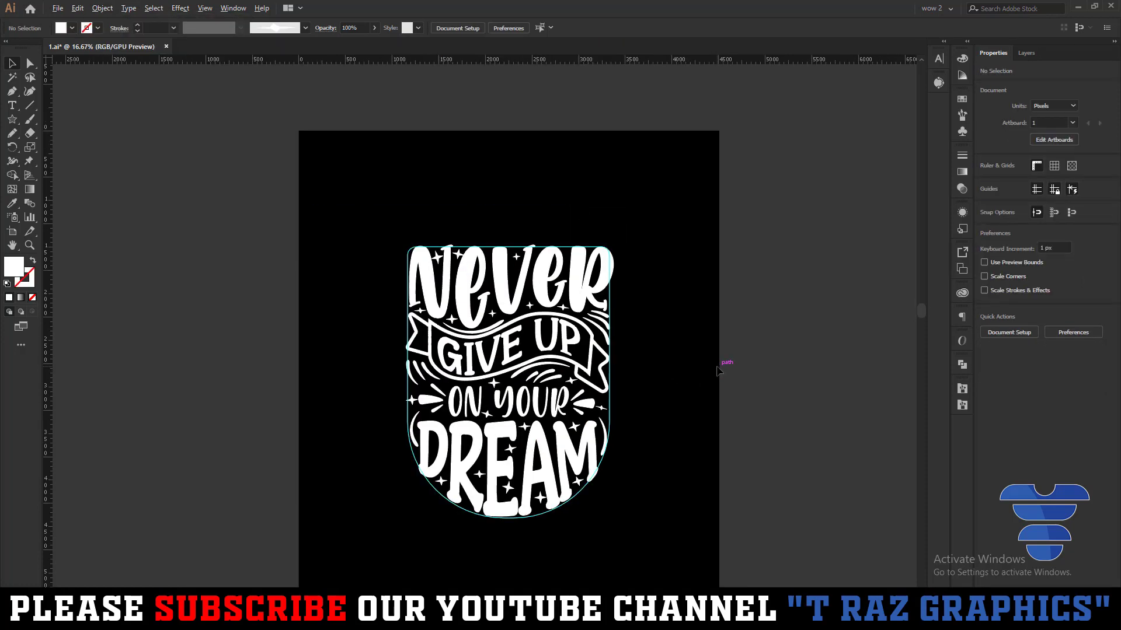
pyautogui.moveTo(645, 511); pyautogui.dragTo(335, 150)
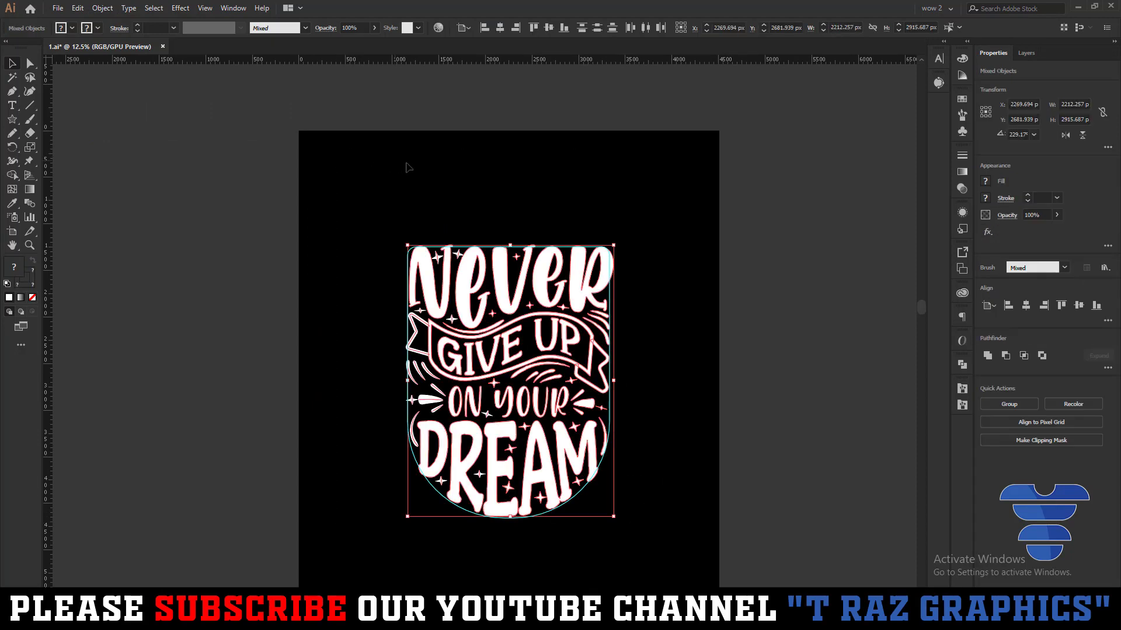
pyautogui.click(733, 308)
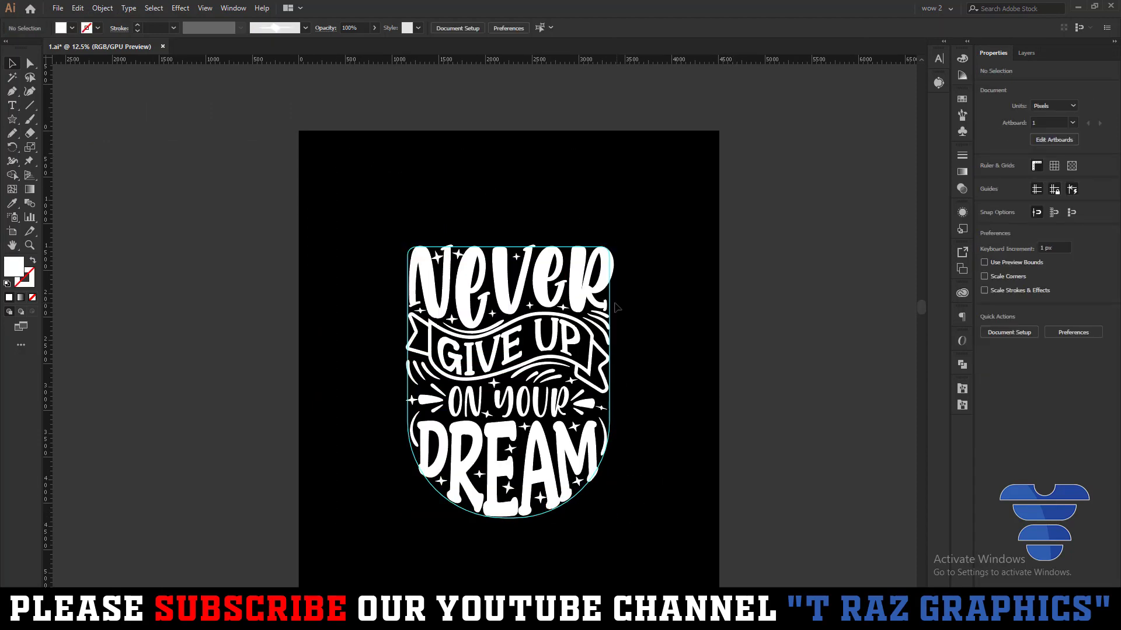
pyautogui.moveTo(607, 290); pyautogui.dragTo(853, 344)
pyautogui.scroll(3, 455, 274)
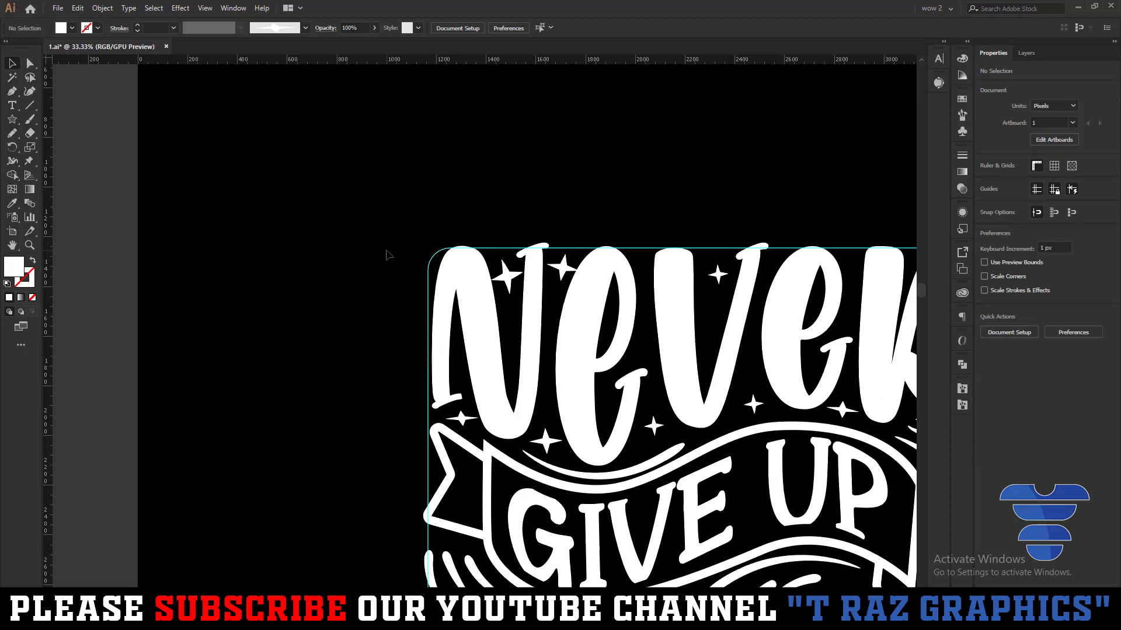
# Discard a stray test stroke, show the Brushes panel, and move to empty canvas above the design
pyautogui.press('b')
pyautogui.moveTo(300, 313); pyautogui.dragTo(332, 166)
pyautogui.hotkey('ctrl', 'z')
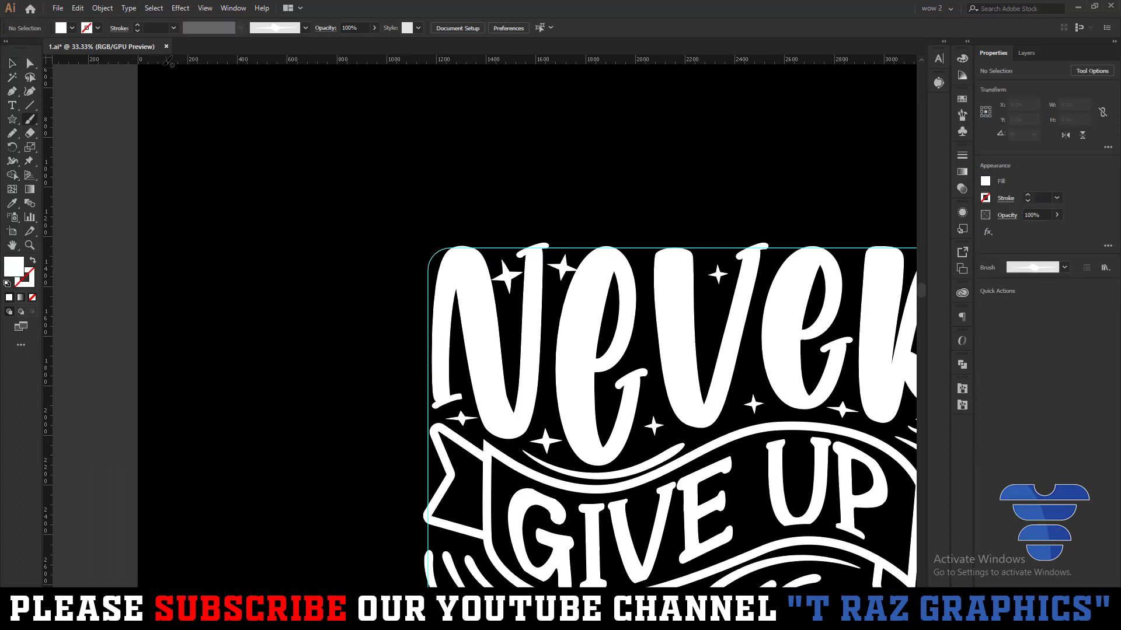
pyautogui.moveTo(714, 279); pyautogui.dragTo(531, 198)
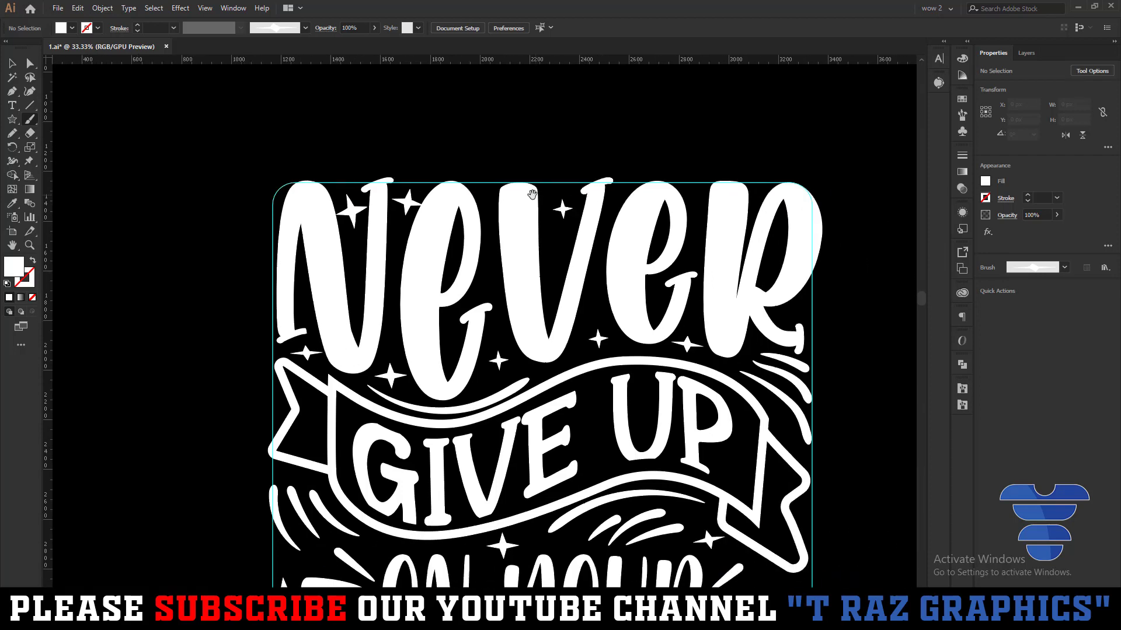
pyautogui.moveTo(158, 252); pyautogui.dragTo(182, 105)
pyautogui.press('F5')
pyautogui.moveTo(402, 125); pyautogui.dragTo(326, 290)
# Draw a wide flat white ellipse and convert its left and right anchors to sharp corners
pyautogui.press('l')
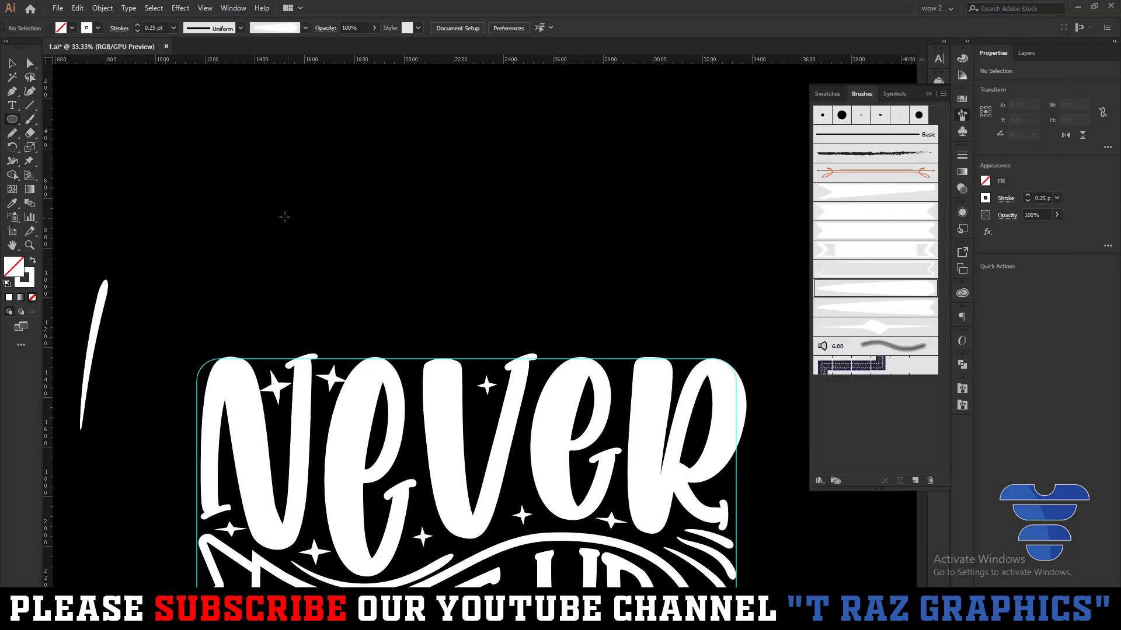
pyautogui.moveTo(284, 216); pyautogui.dragTo(611, 254)
pyautogui.hotkey('shift', 'x')
pyautogui.press('v')
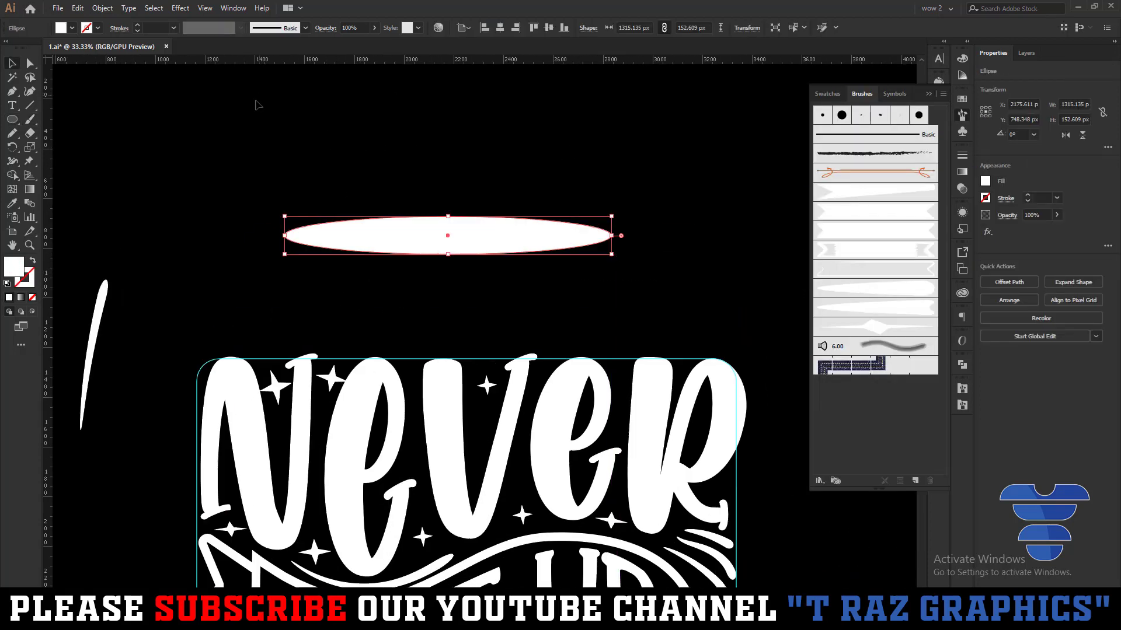
pyautogui.press('a')
pyautogui.moveTo(238, 193); pyautogui.dragTo(313, 276)
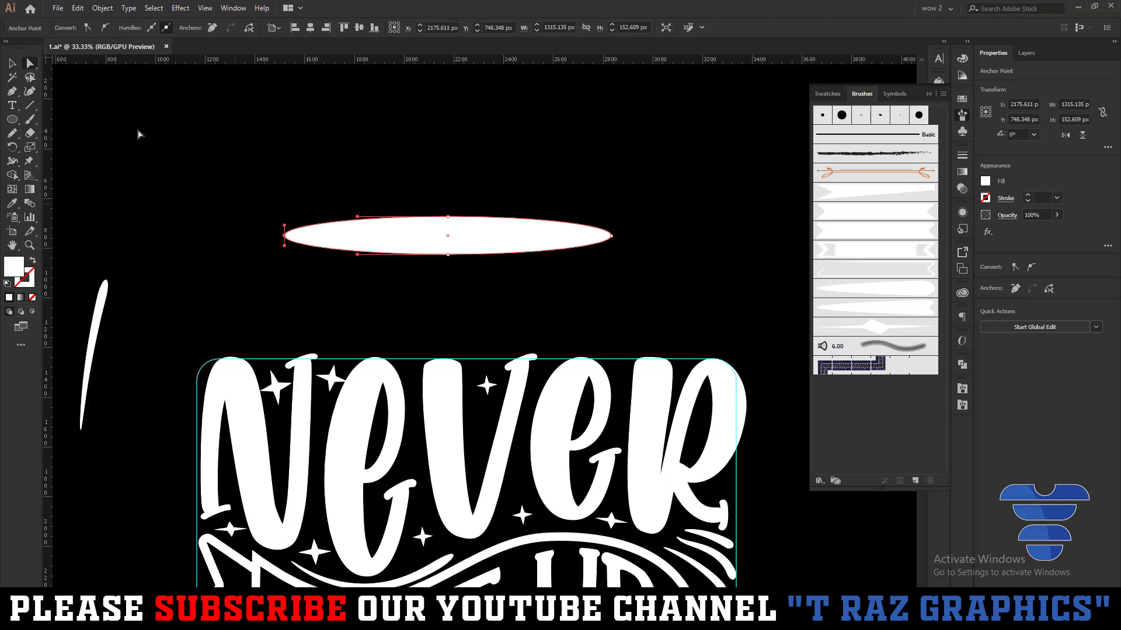
pyautogui.click(87, 27)
pyautogui.moveTo(656, 283); pyautogui.dragTo(607, 182)
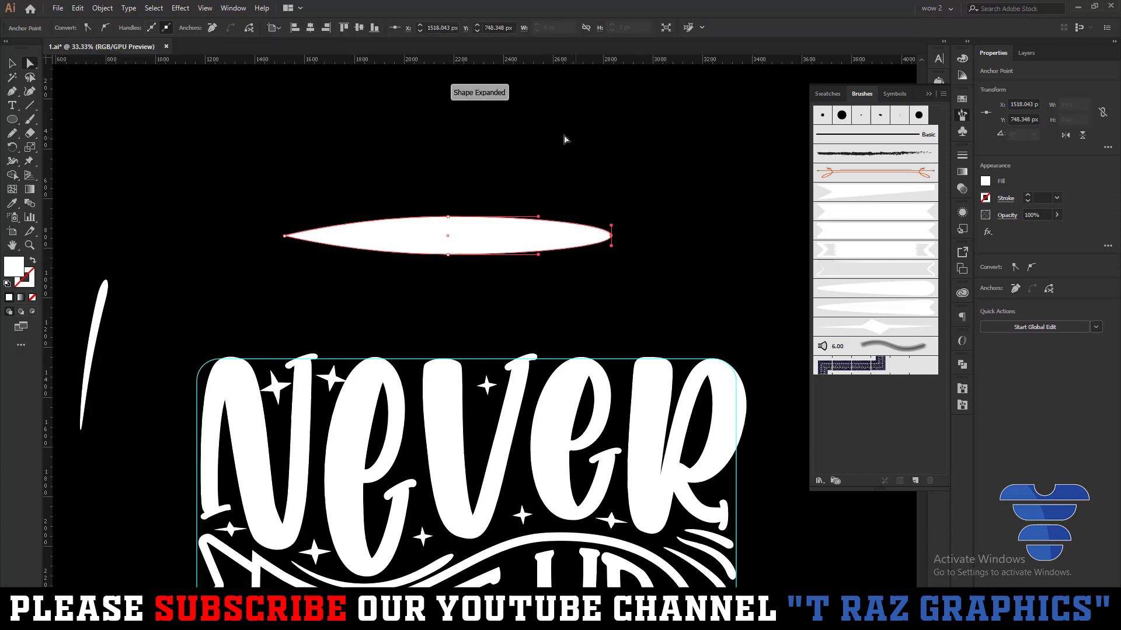
pyautogui.click(87, 27)
# Flatten the pointed ellipse into a thin sliver and shorten it from the right
pyautogui.press('v')
pyautogui.moveTo(447, 216); pyautogui.dragTo(448, 230)
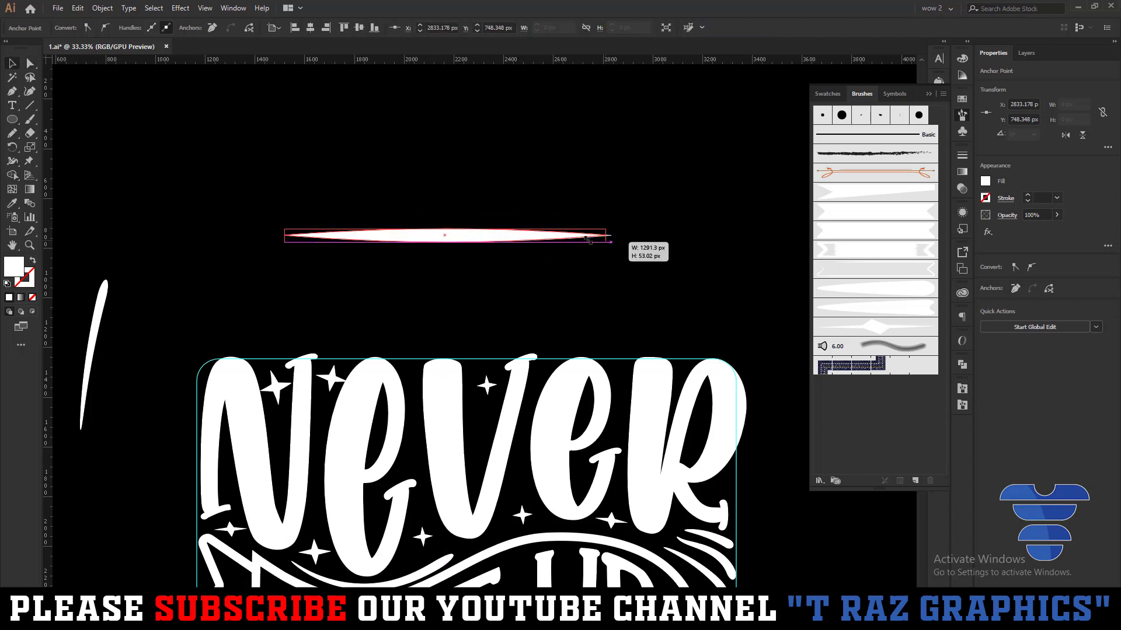
pyautogui.moveTo(610, 241); pyautogui.dragTo(536, 242)
pyautogui.click(575, 245)
pyautogui.click(470, 236)
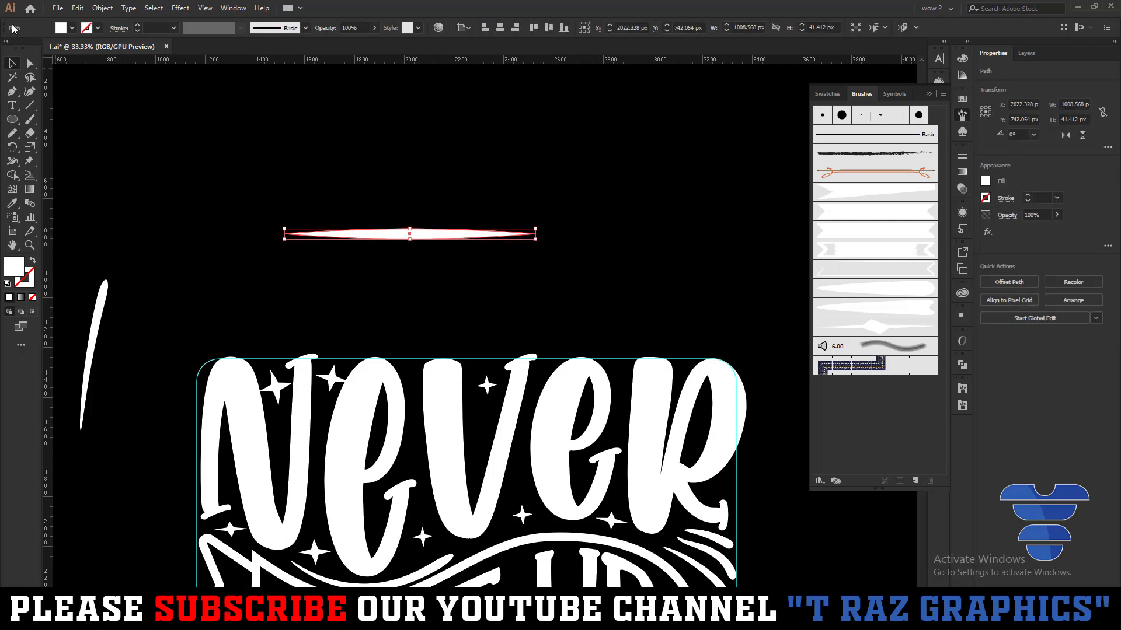
# Fill the sliver red and shorten it further
pyautogui.click(73, 29)
pyautogui.click(32, 48)
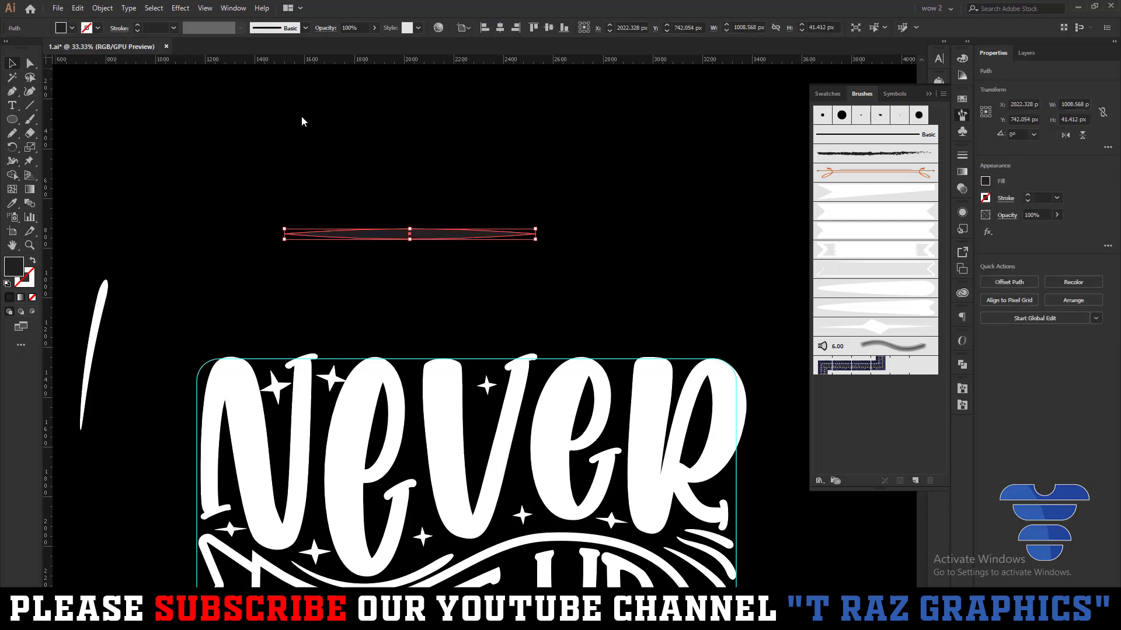
pyautogui.click(71, 28)
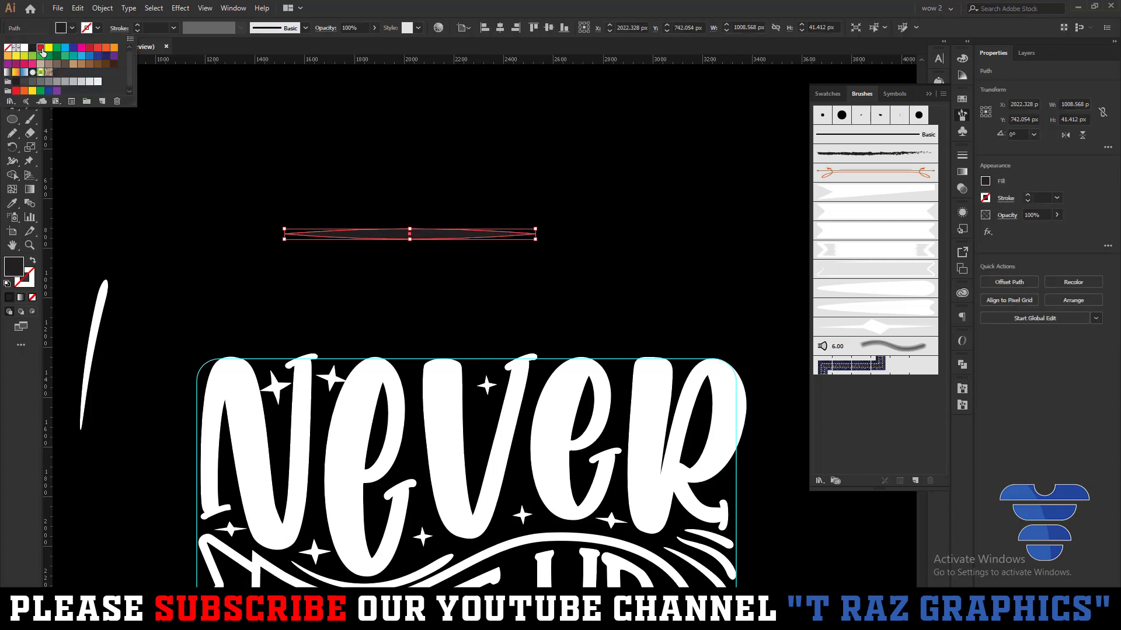
pyautogui.click(40, 48)
pyautogui.click(315, 143)
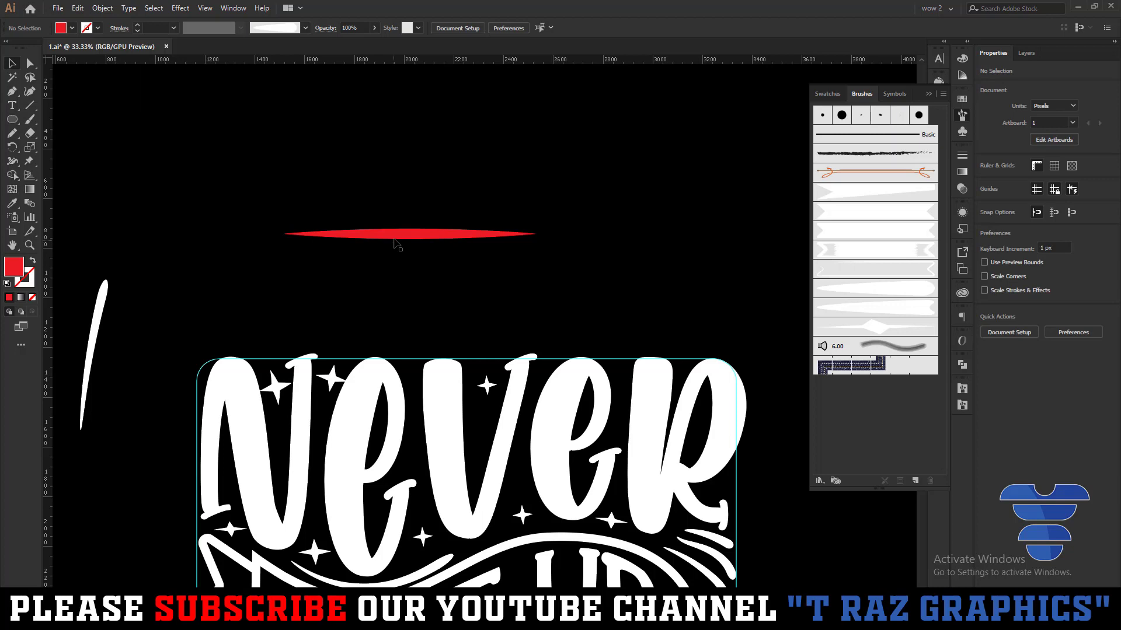
pyautogui.click(477, 246)
pyautogui.scroll(2, 535, 233)
pyautogui.moveTo(538, 228)
pyautogui.mouseDown()
pyautogui.moveTo(392, 224)
pyautogui.moveTo(875, 315)
pyautogui.mouseUp()
# Save the red sliver as a new Art Brush, accepting the default brush options
pyautogui.scroll(-3, 392, 224)
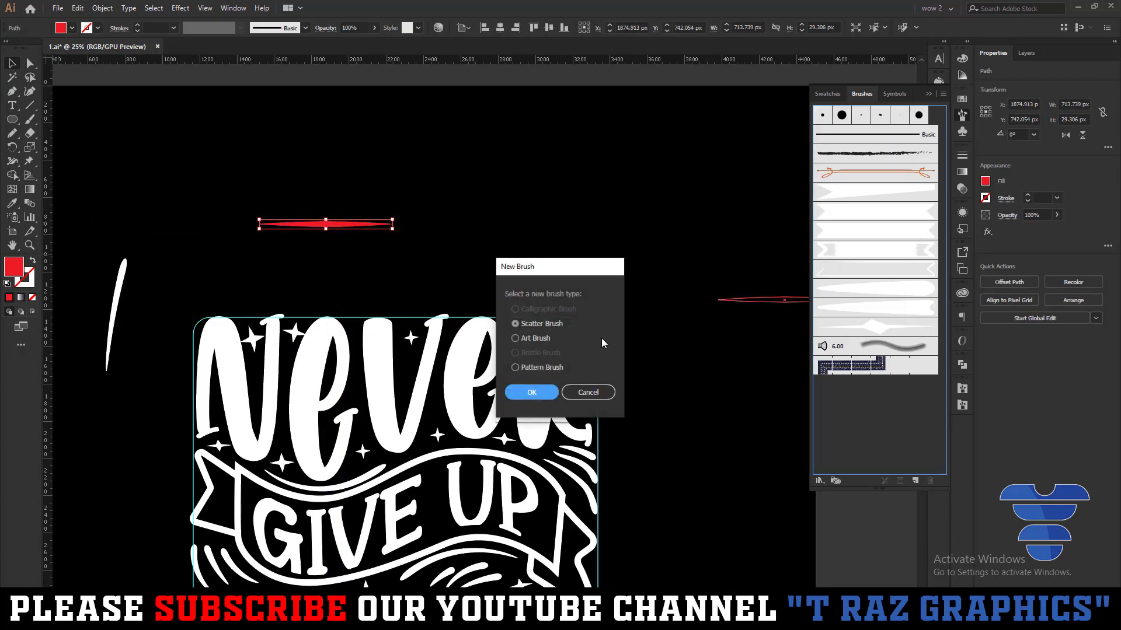
pyautogui.click(540, 338)
pyautogui.click(537, 391)
pyautogui.press('Return')
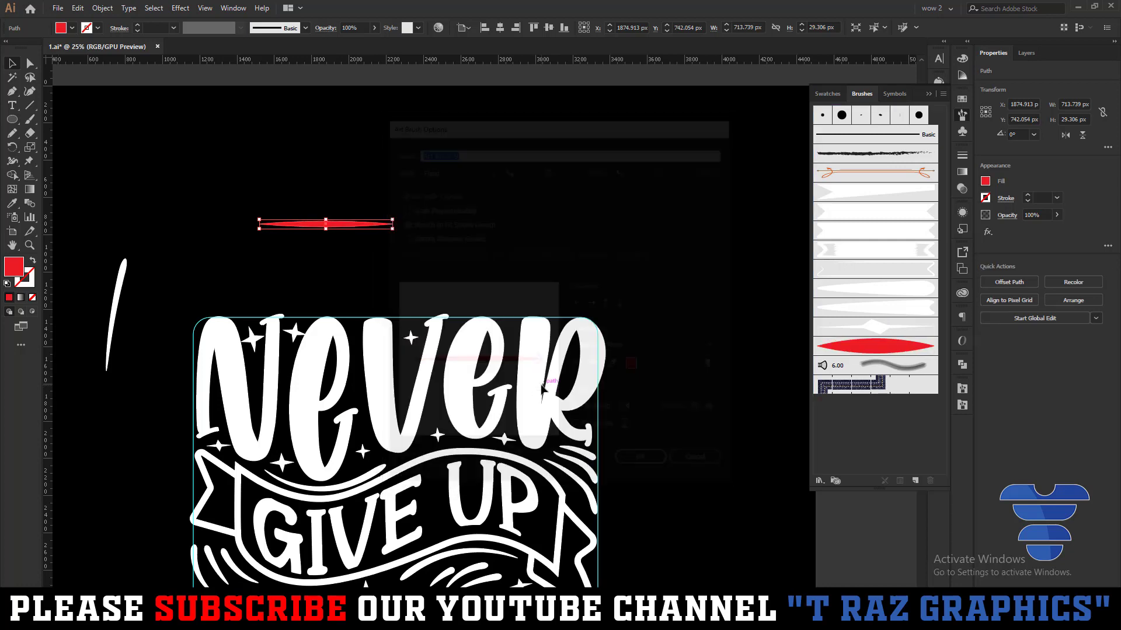
# Switch to the new red brush and paint the first highlight strokes at the start of Never
pyautogui.moveTo(428, 238); pyautogui.dragTo(730, 146)
pyautogui.press('b')
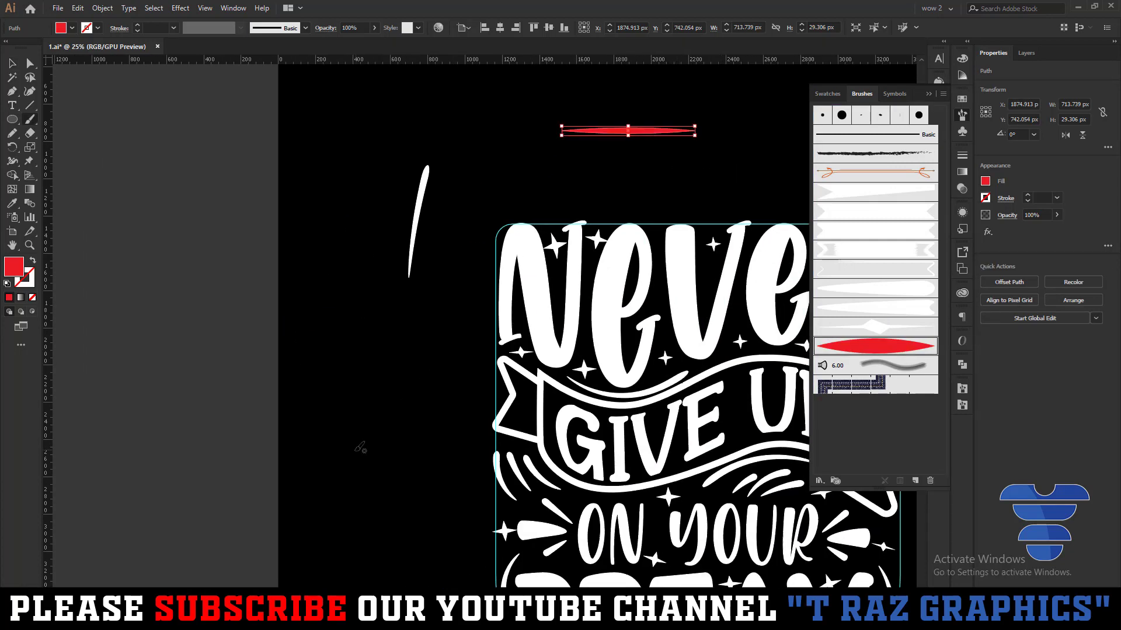
pyautogui.moveTo(354, 450); pyautogui.dragTo(372, 306)
pyautogui.scroll(3, 542, 297)
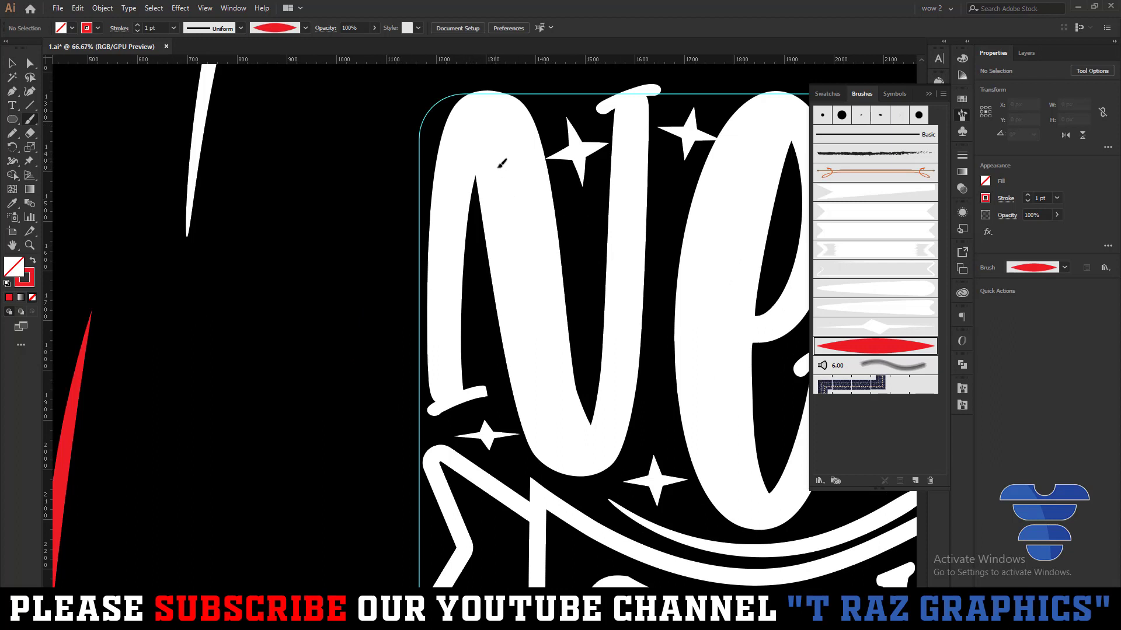
pyautogui.moveTo(549, 402); pyautogui.dragTo(563, 434)
pyautogui.hscroll(5, 634, 355)
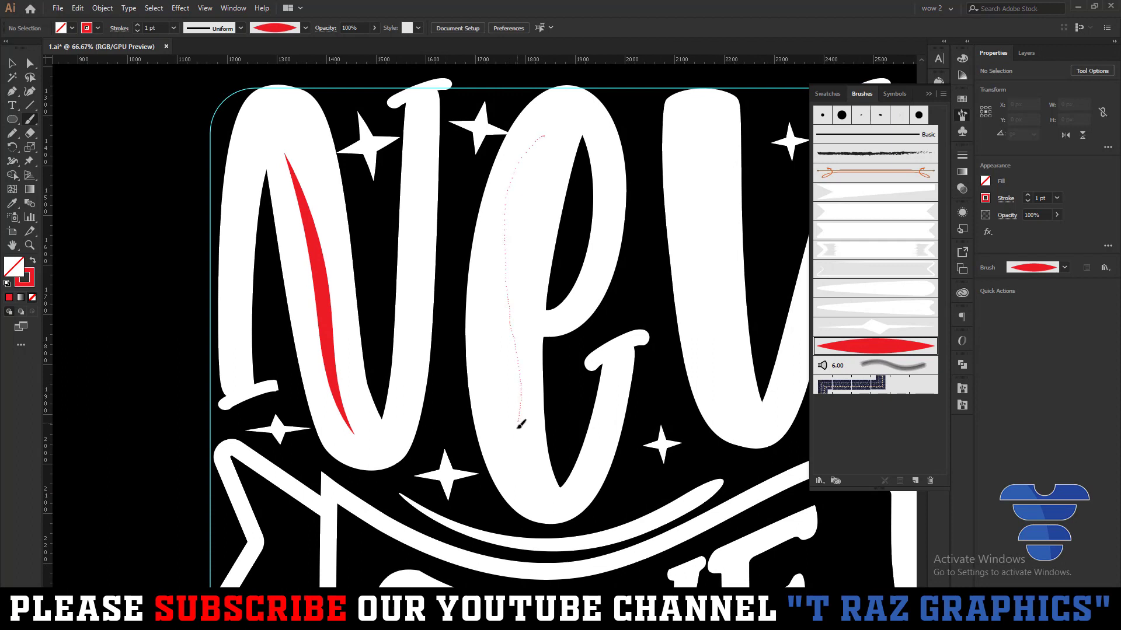
pyautogui.moveTo(517, 428); pyautogui.dragTo(518, 435)
pyautogui.hscroll(4, 689, 295)
pyautogui.scroll(1, 689, 295)
# Add red highlights to the middle letters of Never, repainting the one in the second e
pyautogui.moveTo(540, 153); pyautogui.dragTo(541, 268)
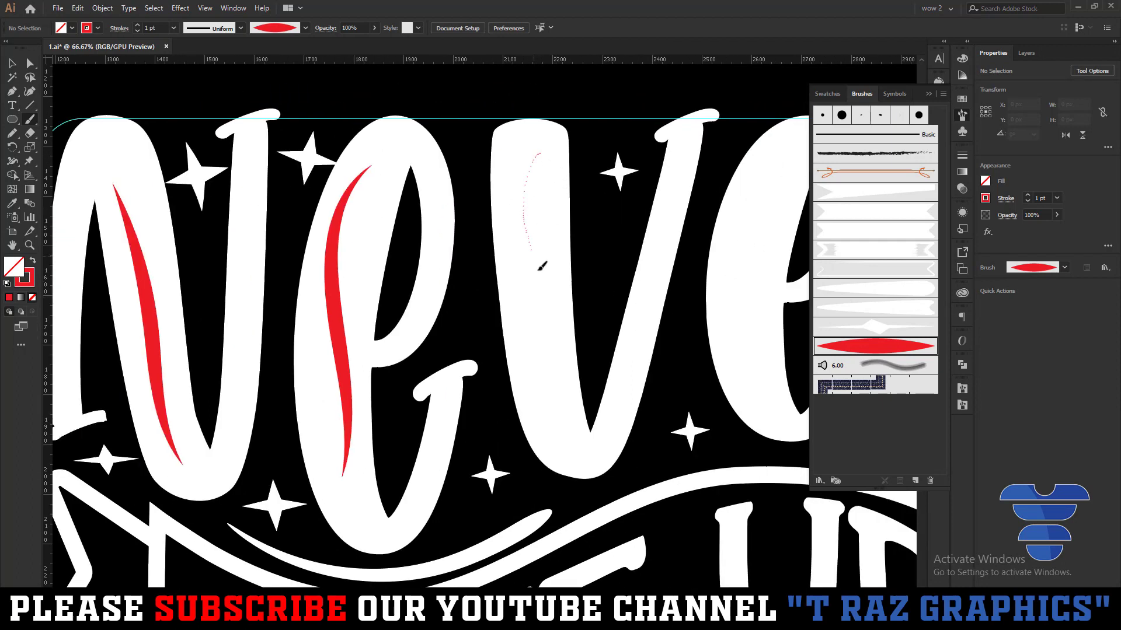
pyautogui.moveTo(560, 380); pyautogui.dragTo(562, 383)
pyautogui.hscroll(5, 710, 251)
pyautogui.scroll(1, 711, 251)
pyautogui.moveTo(595, 171); pyautogui.dragTo(547, 209)
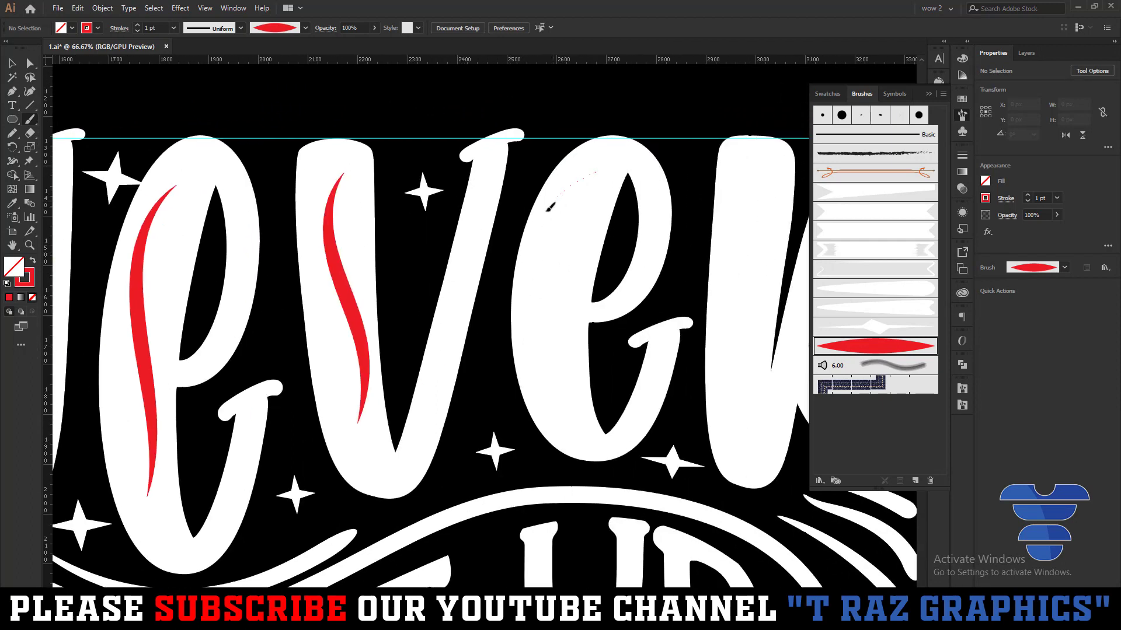
pyautogui.moveTo(570, 377); pyautogui.dragTo(566, 415)
pyautogui.hotkey('ctrl', 'z')
pyautogui.moveTo(582, 402); pyautogui.dragTo(578, 411)
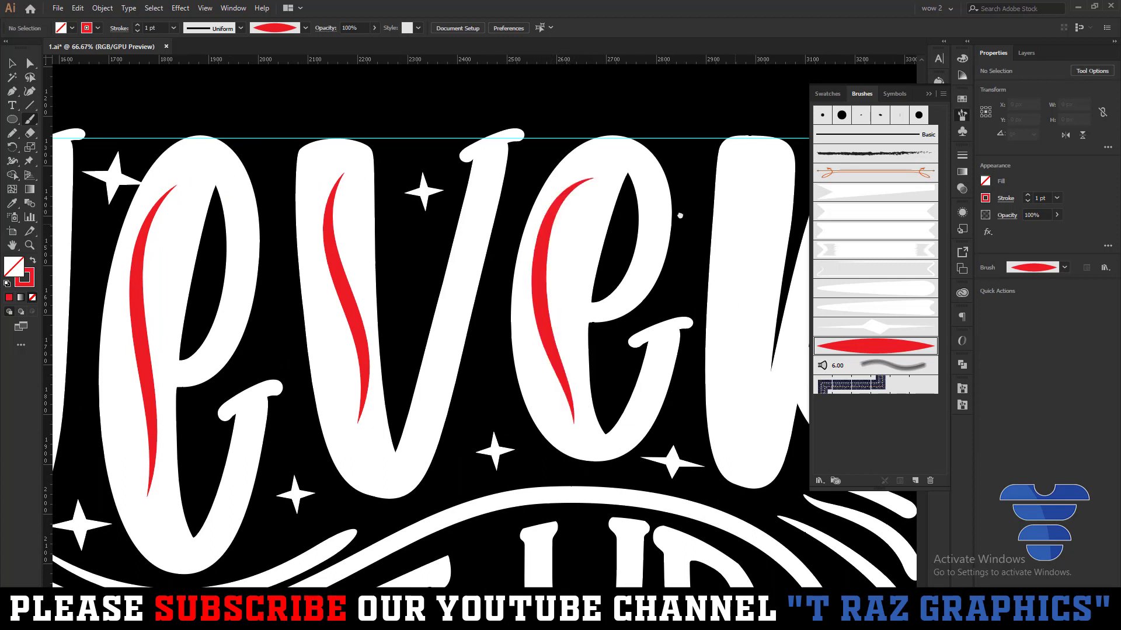
# Paint a red highlight down the R's stem, removing an extra stroke on the R
pyautogui.hscroll(5, 700, 338)
pyautogui.scroll(-1, 700, 339)
pyautogui.moveTo(542, 275); pyautogui.dragTo(563, 419)
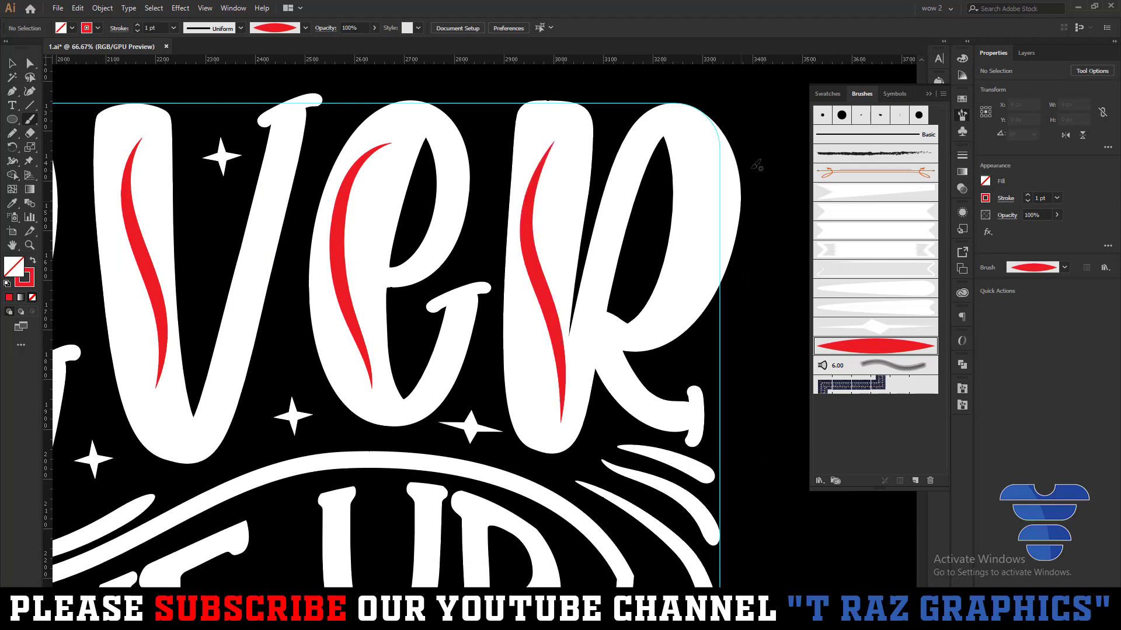
pyautogui.moveTo(712, 248)
pyautogui.mouseDown()
pyautogui.moveTo(709, 292)
pyautogui.moveTo(691, 295)
pyautogui.mouseUp()
pyautogui.hotkey('ctrl', 'z')
pyautogui.scroll(-4, 666, 233)
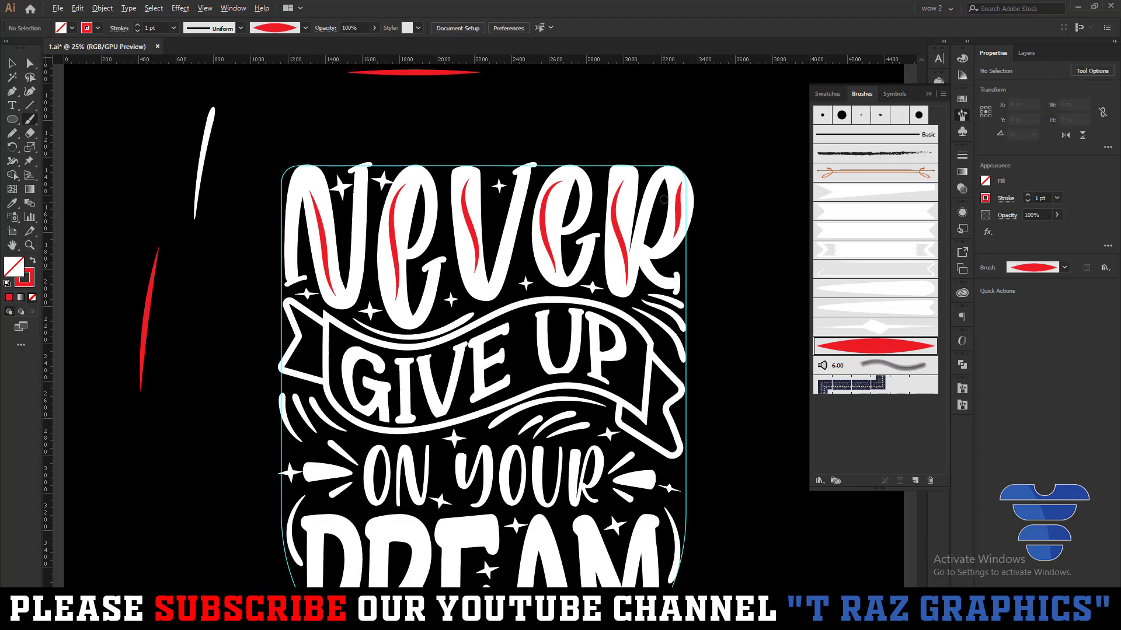
pyautogui.scroll(-3, 660, 357)
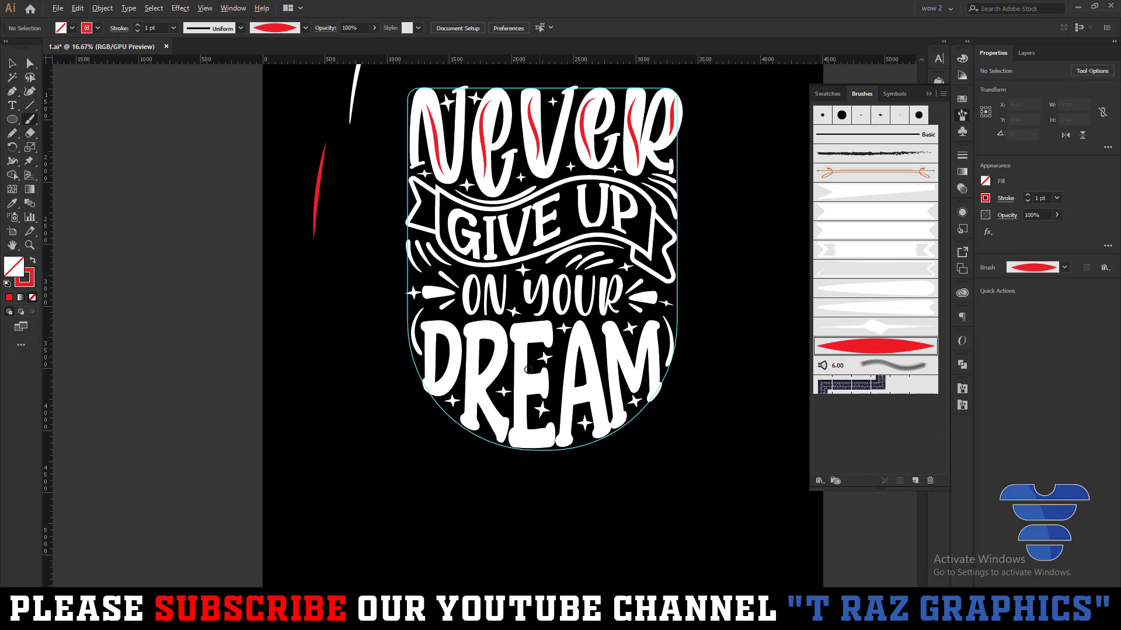
pyautogui.scroll(3, 502, 376)
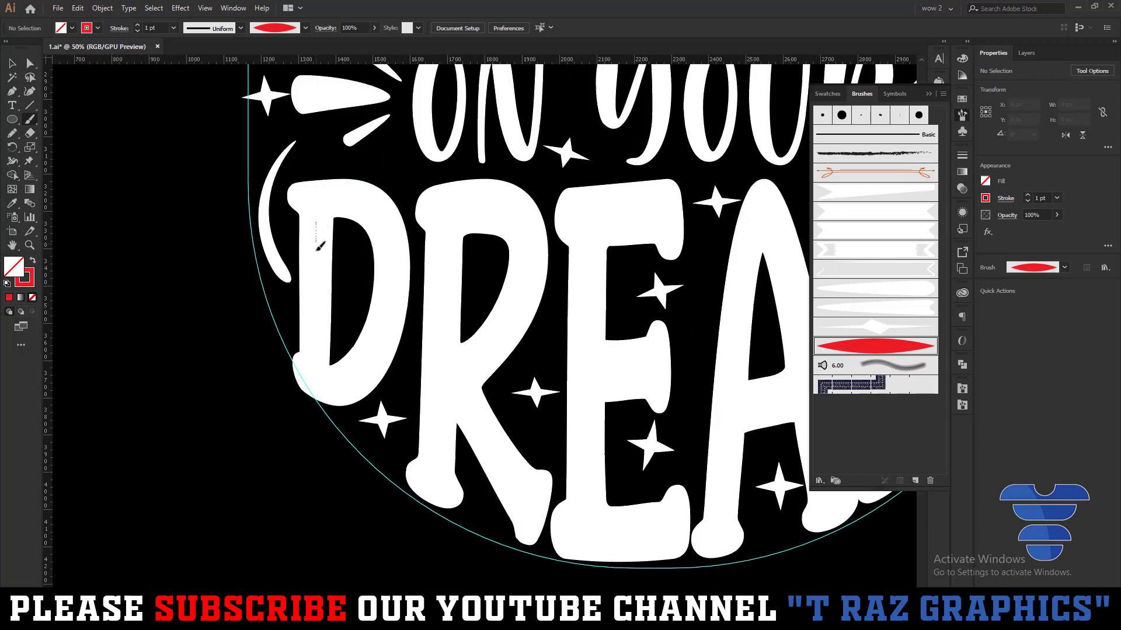
# Paint red highlights along the stems and legs of D, R, E, A and M
pyautogui.moveTo(317, 318); pyautogui.dragTo(317, 320)
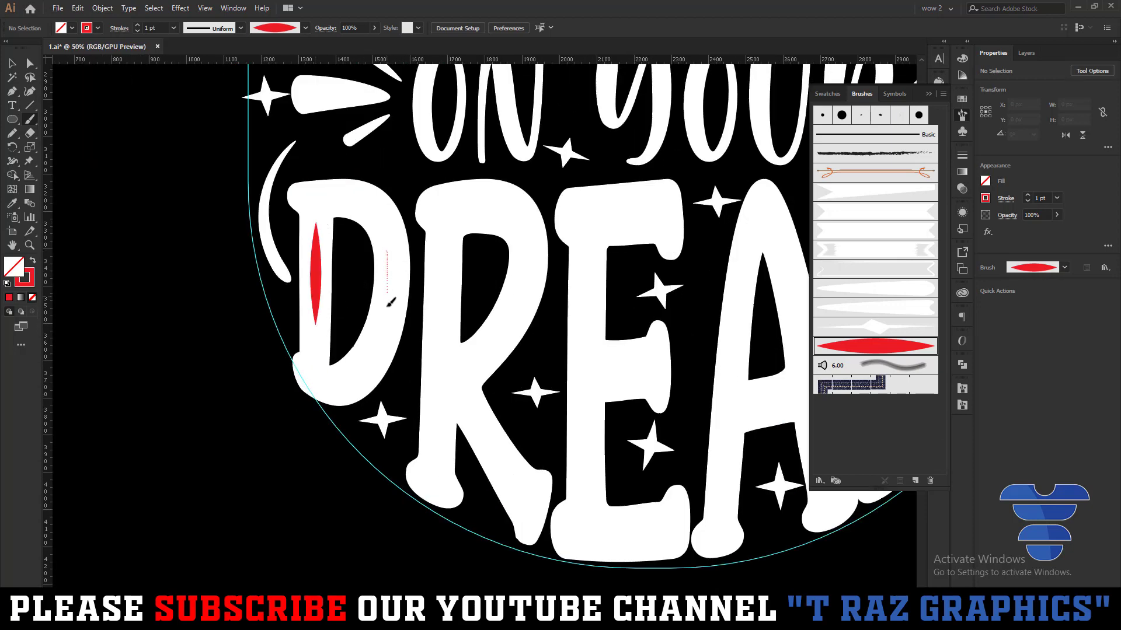
pyautogui.moveTo(389, 302); pyautogui.dragTo(379, 345)
pyautogui.moveTo(446, 266)
pyautogui.mouseDown()
pyautogui.moveTo(442, 354)
pyautogui.moveTo(486, 356)
pyautogui.mouseUp()
pyautogui.moveTo(512, 477); pyautogui.dragTo(513, 479)
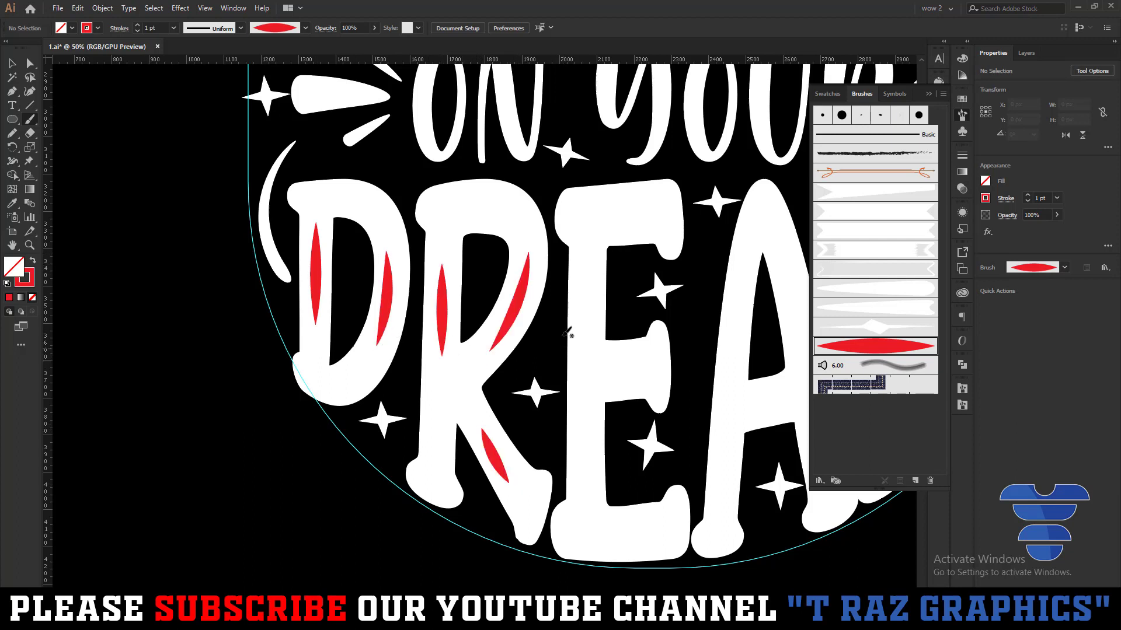
pyautogui.moveTo(586, 437); pyautogui.dragTo(586, 439)
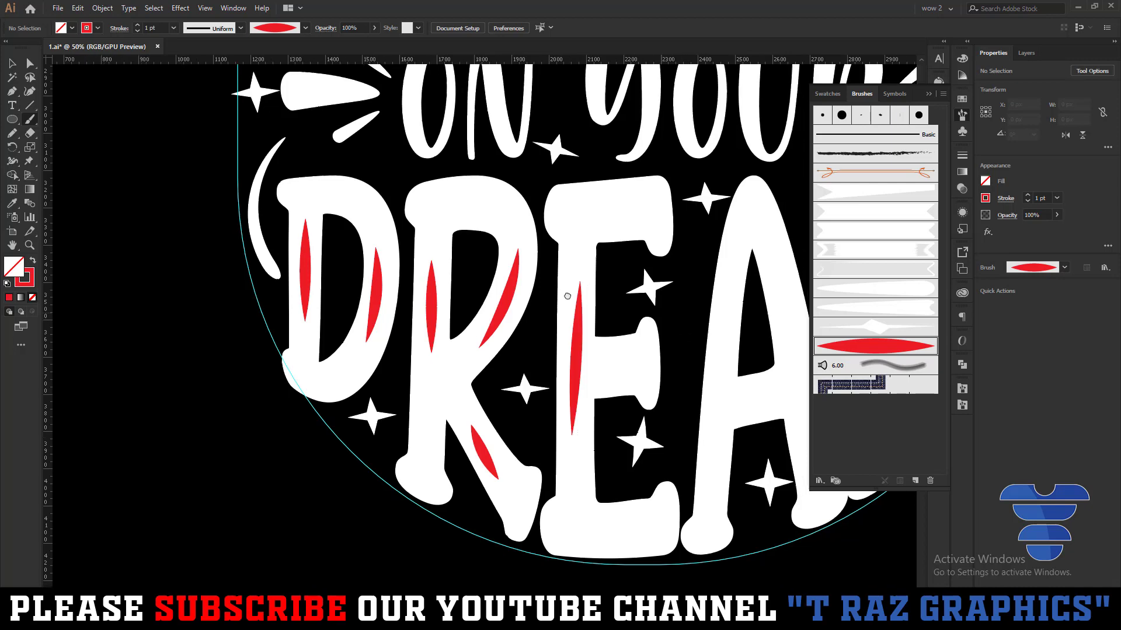
pyautogui.hscroll(5, 526, 292)
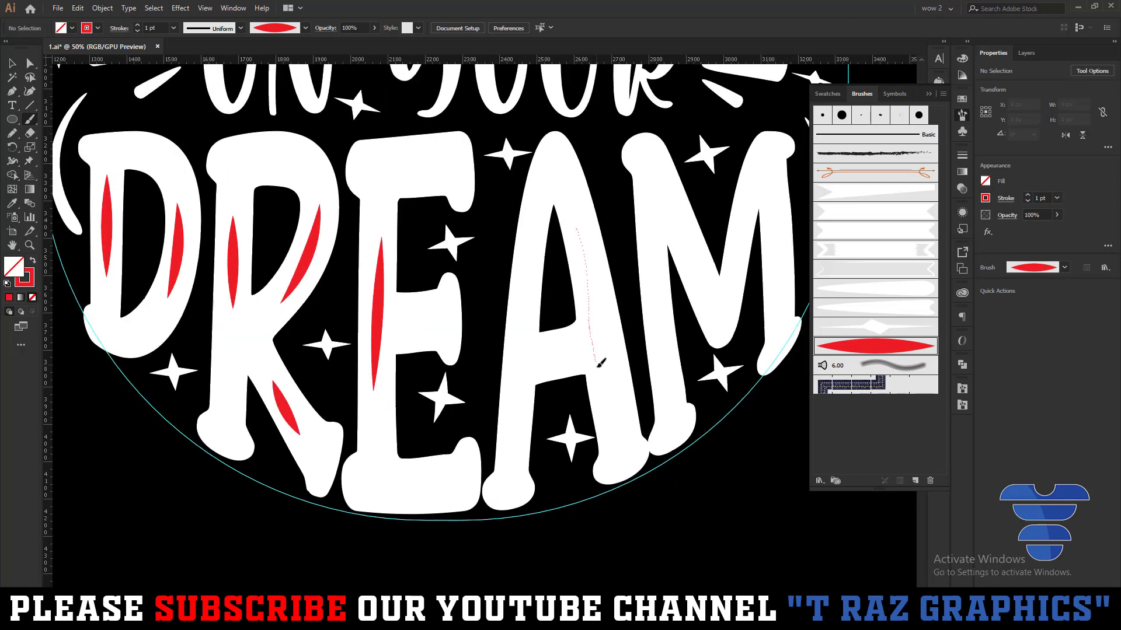
pyautogui.moveTo(597, 365); pyautogui.dragTo(598, 366)
pyautogui.moveTo(596, 297); pyautogui.dragTo(609, 371)
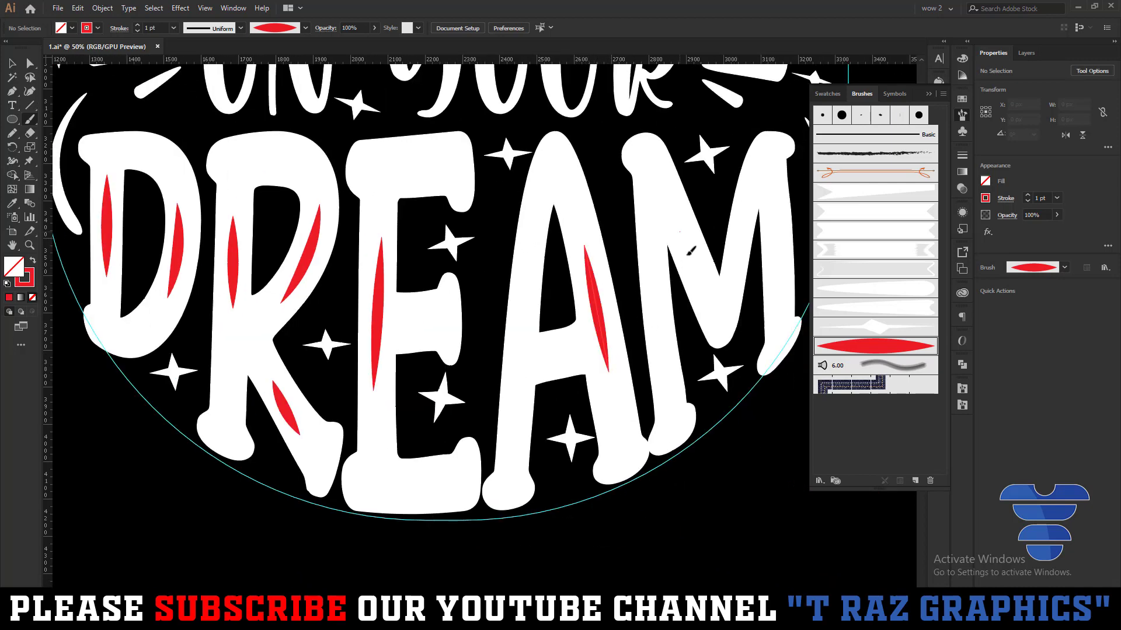
pyautogui.moveTo(688, 254); pyautogui.dragTo(710, 305)
pyautogui.moveTo(776, 199); pyautogui.dragTo(780, 291)
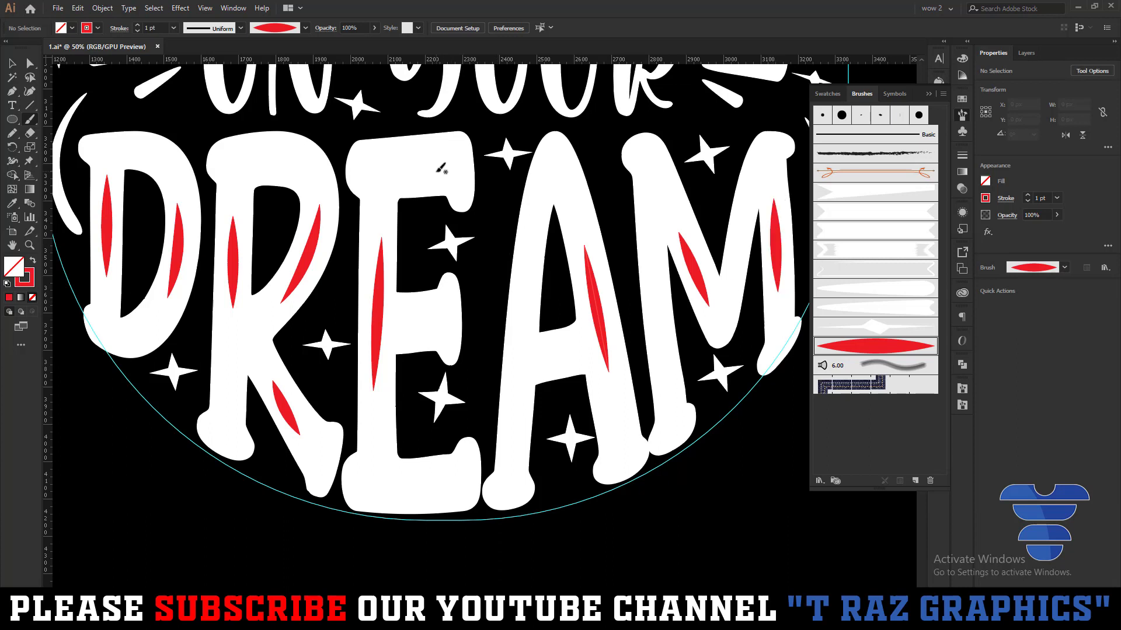
# Add highlights across the tops of E, R and D, plus red dots atop the A and M
pyautogui.moveTo(436, 169); pyautogui.dragTo(396, 170)
pyautogui.moveTo(292, 160); pyautogui.dragTo(251, 161)
pyautogui.moveTo(142, 153); pyautogui.dragTo(93, 151)
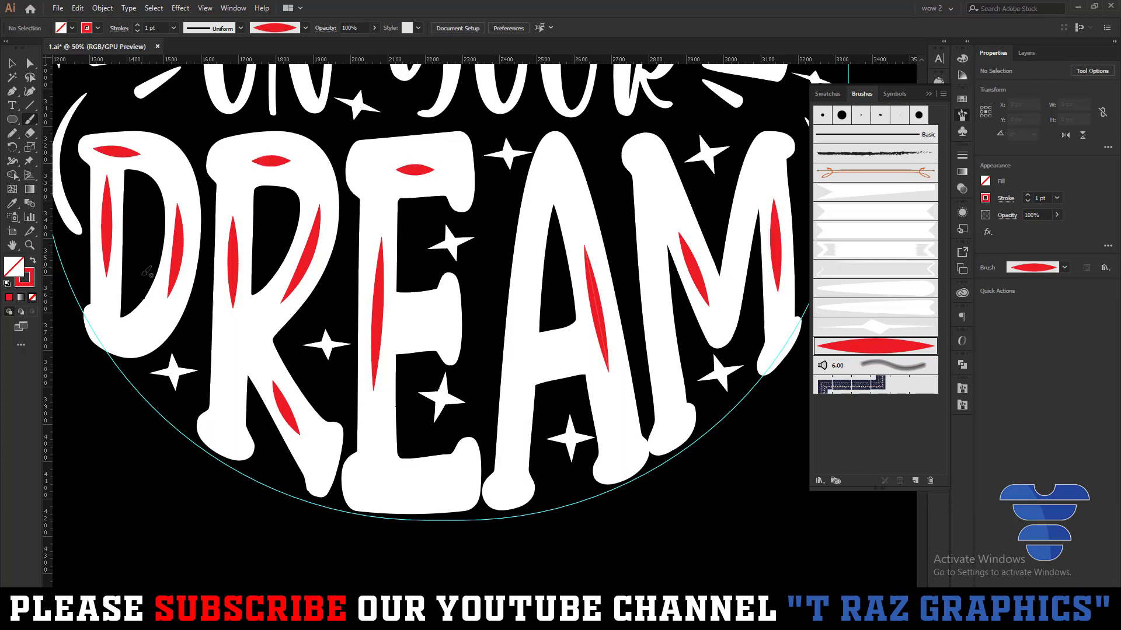
pyautogui.moveTo(551, 175); pyautogui.dragTo(556, 173)
pyautogui.moveTo(641, 153); pyautogui.dragTo(647, 150)
pyautogui.moveTo(770, 148); pyautogui.dragTo(773, 142)
pyautogui.moveTo(610, 467); pyautogui.dragTo(675, 432)
# Add a highlight along the E's bottom and red dots at the R, D and M feet, then zoom out
pyautogui.moveTo(447, 492); pyautogui.dragTo(390, 492)
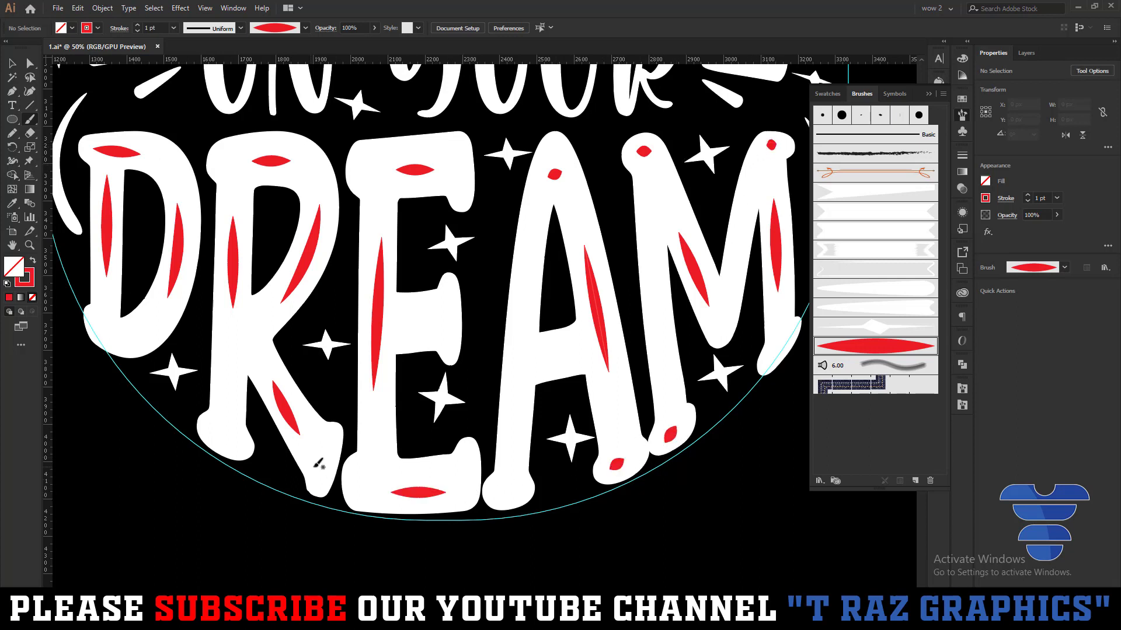
pyautogui.moveTo(221, 443); pyautogui.dragTo(227, 440)
pyautogui.moveTo(112, 336); pyautogui.dragTo(119, 332)
pyautogui.moveTo(775, 342); pyautogui.dragTo(782, 338)
pyautogui.hotkey('ctrl', '-')
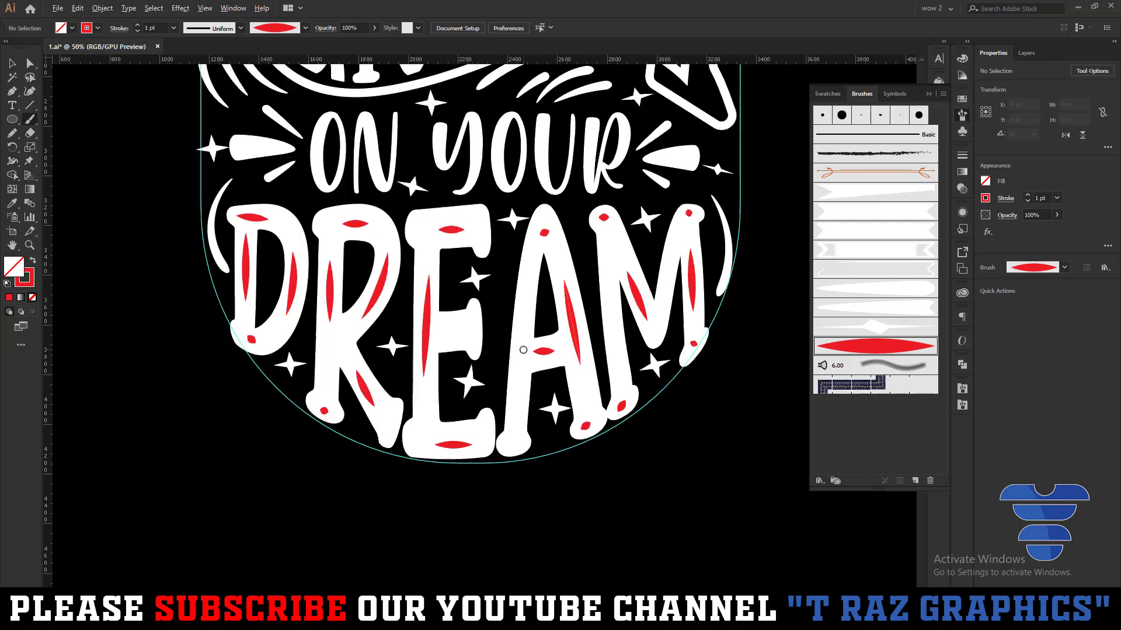
pyautogui.hotkey('ctrl', '-')
pyautogui.hotkey('ctrl', '-')
pyautogui.hotkey('ctrl', '-')
# Delete the stray test strokes left of the design and the red bar above it
pyautogui.press('v')
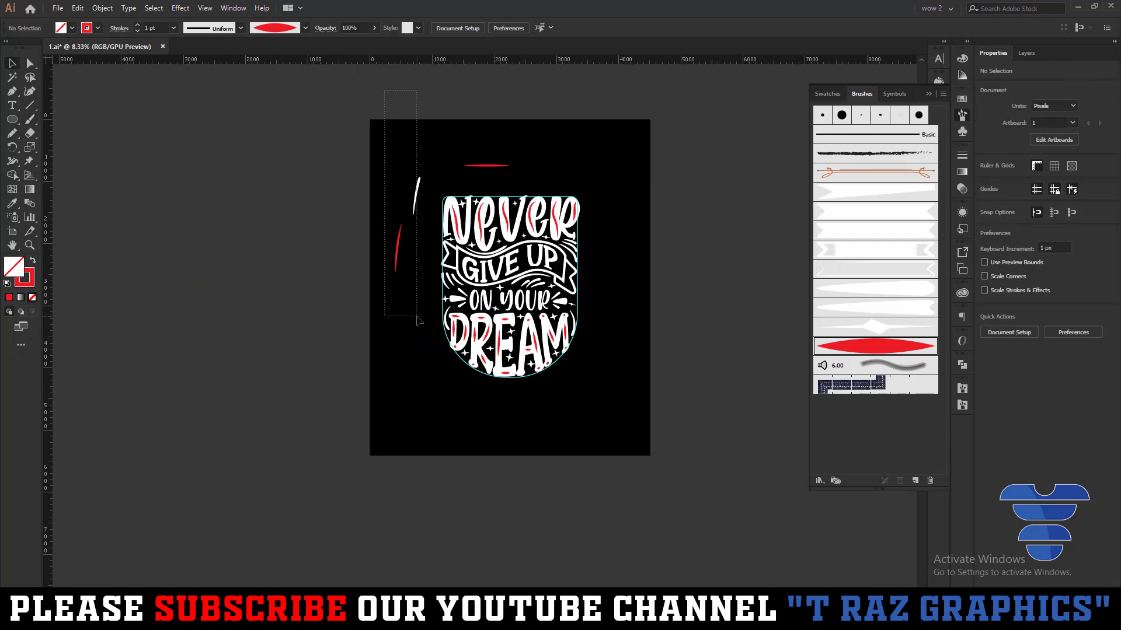
pyautogui.moveTo(384, 86); pyautogui.dragTo(429, 326)
pyautogui.press('Delete')
pyautogui.click(487, 165)
pyautogui.press('Delete')
# Expand the appearance of the red highlight brush strokes into filled shapes
pyautogui.moveTo(642, 422); pyautogui.dragTo(395, 112)
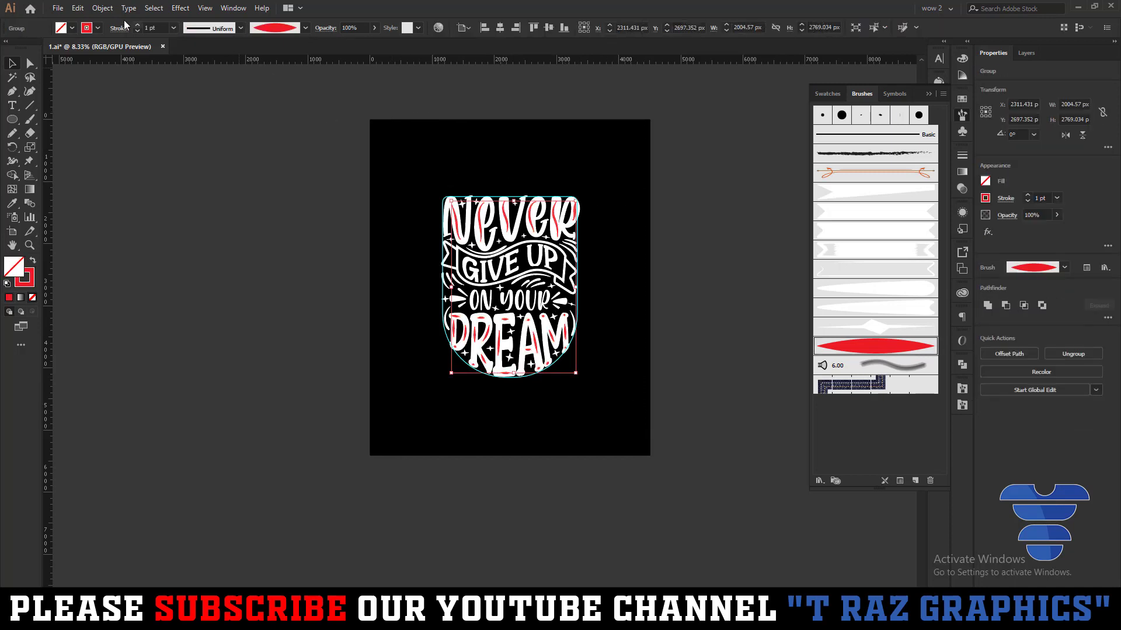
pyautogui.click(102, 8)
pyautogui.click(143, 145)
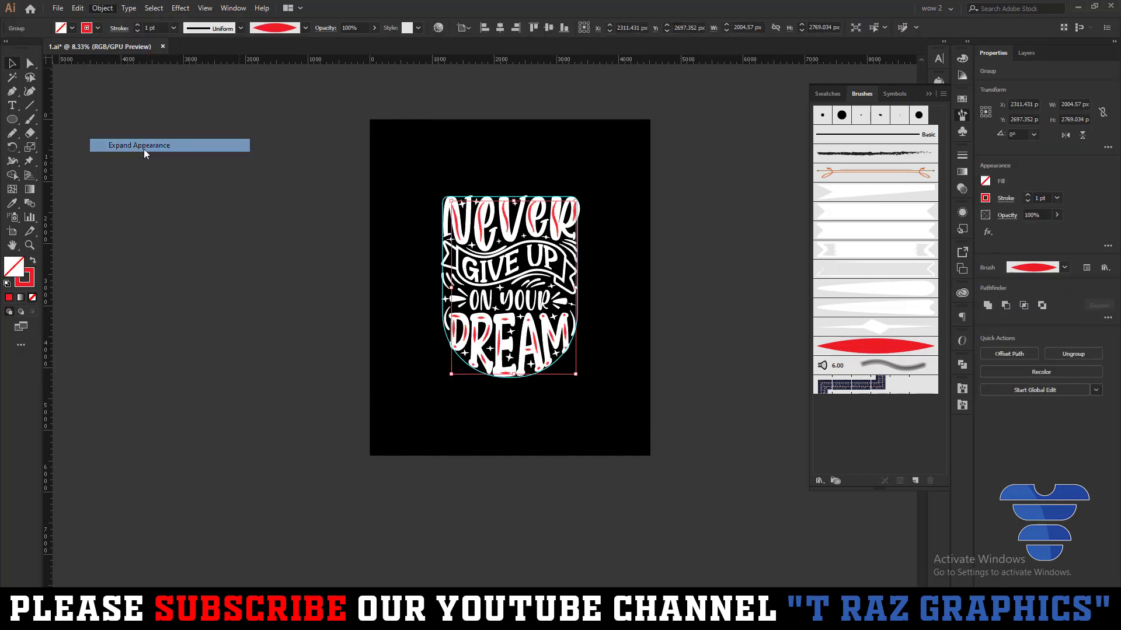
pyautogui.click(618, 318)
pyautogui.hotkey('ctrl', '+')
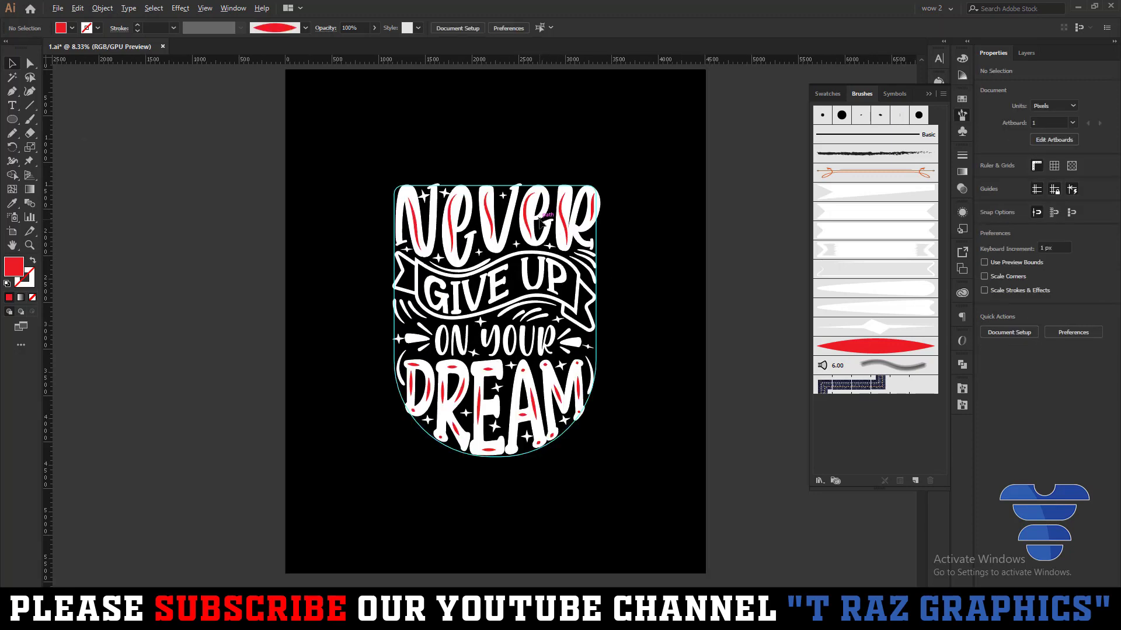
pyautogui.hotkey('ctrl', '+')
pyautogui.hotkey('ctrl', '+')
pyautogui.click(519, 192)
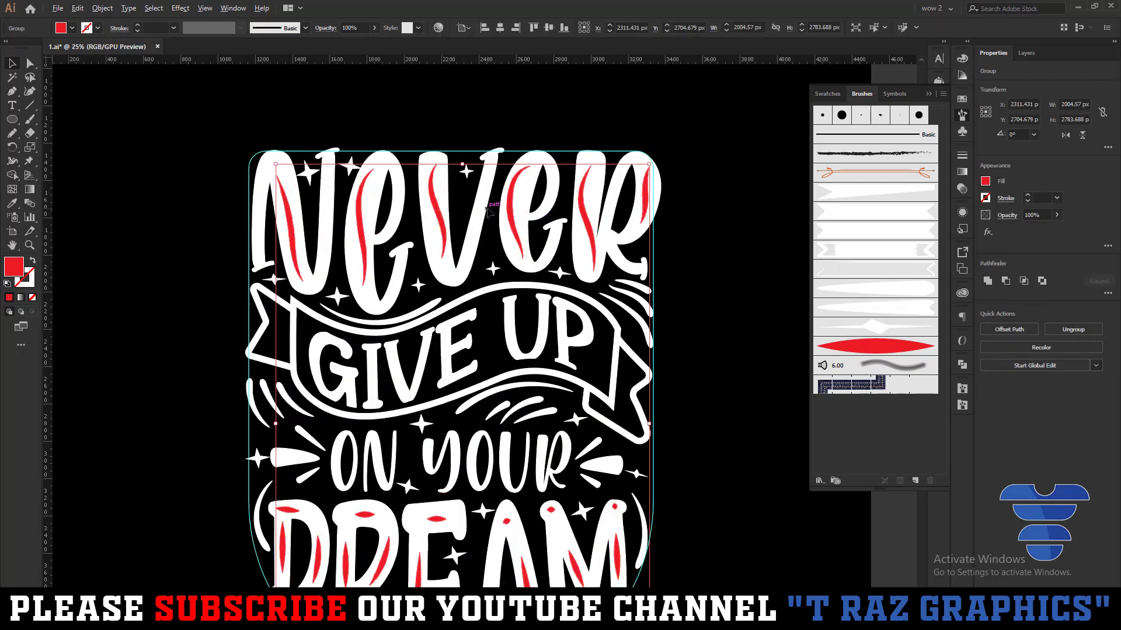
pyautogui.hotkey('ctrl', '-')
pyautogui.hotkey('ctrl', '-')
pyautogui.hotkey('ctrl', '-')
pyautogui.click(350, 161)
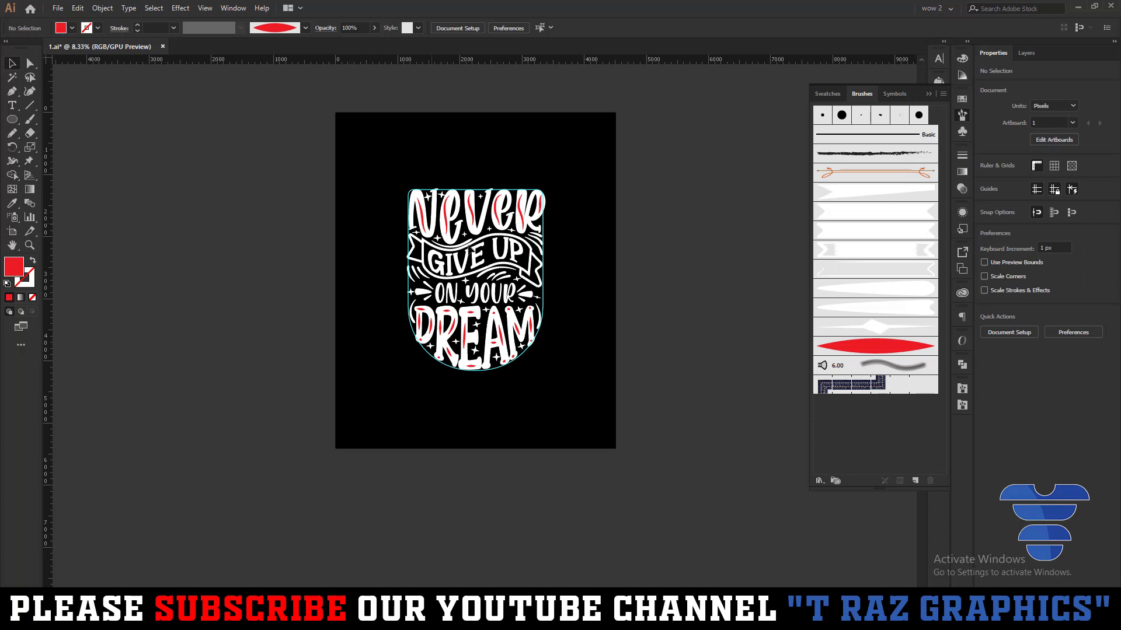
# Unlock all artwork and hide the cyan shield guide outline
pyautogui.scroll(1, 481, 257)
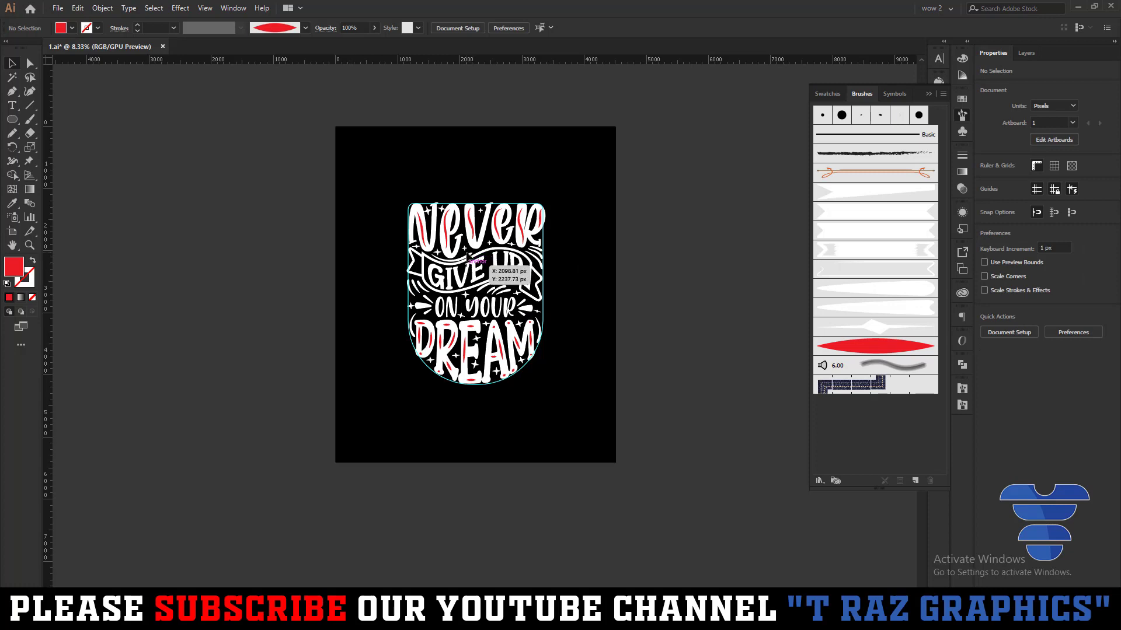
pyautogui.click(94, 9)
pyautogui.click(134, 90)
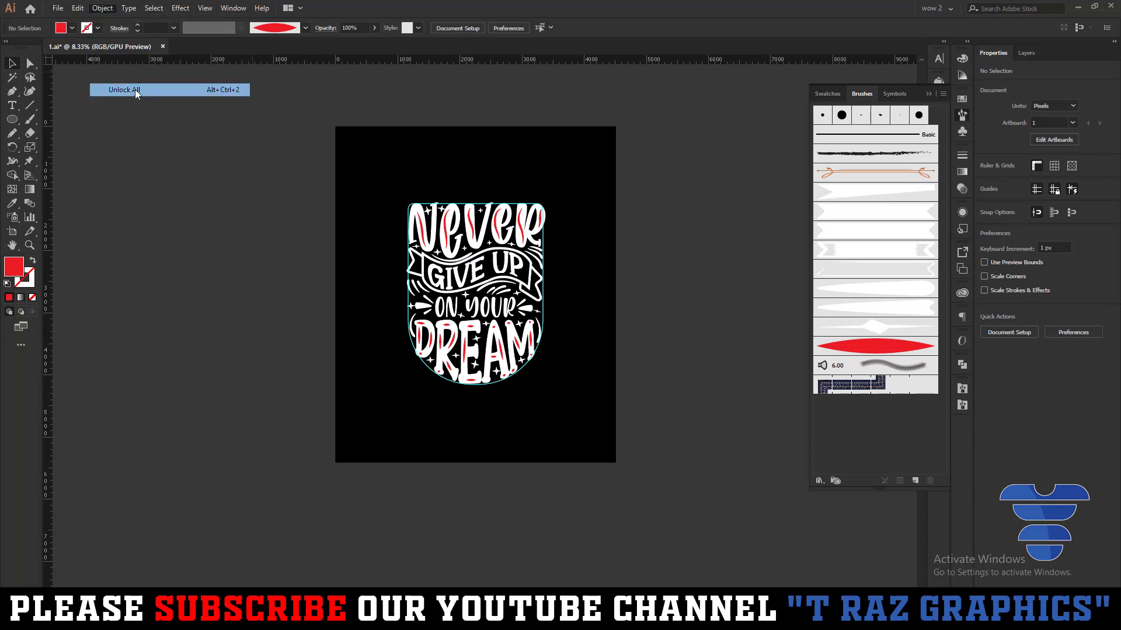
pyautogui.rightClick(636, 190)
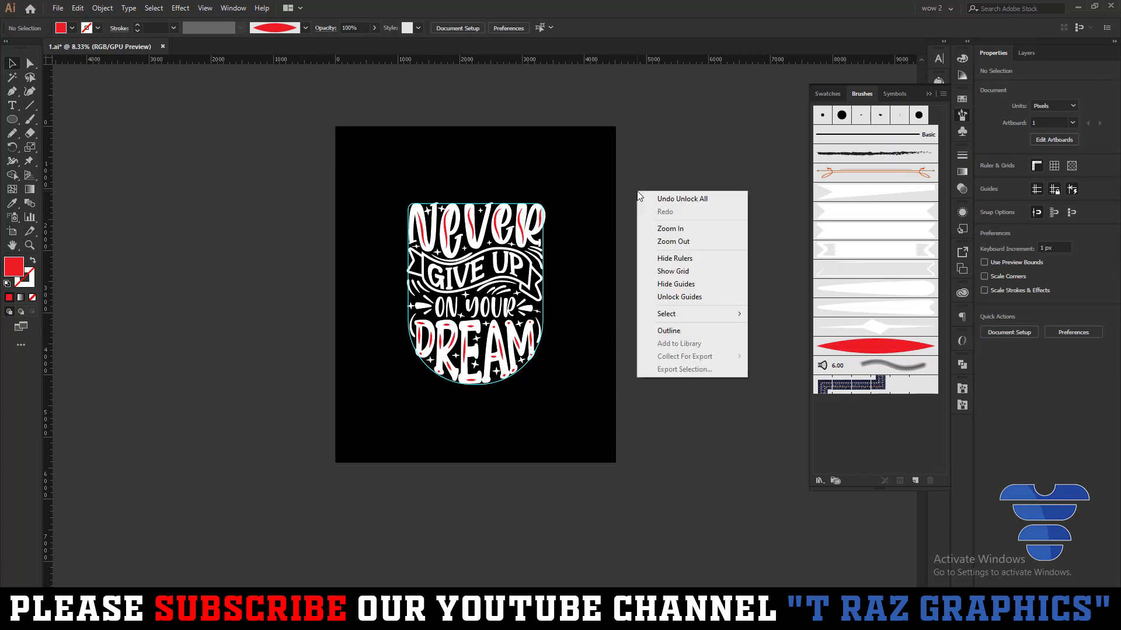
pyautogui.click(669, 284)
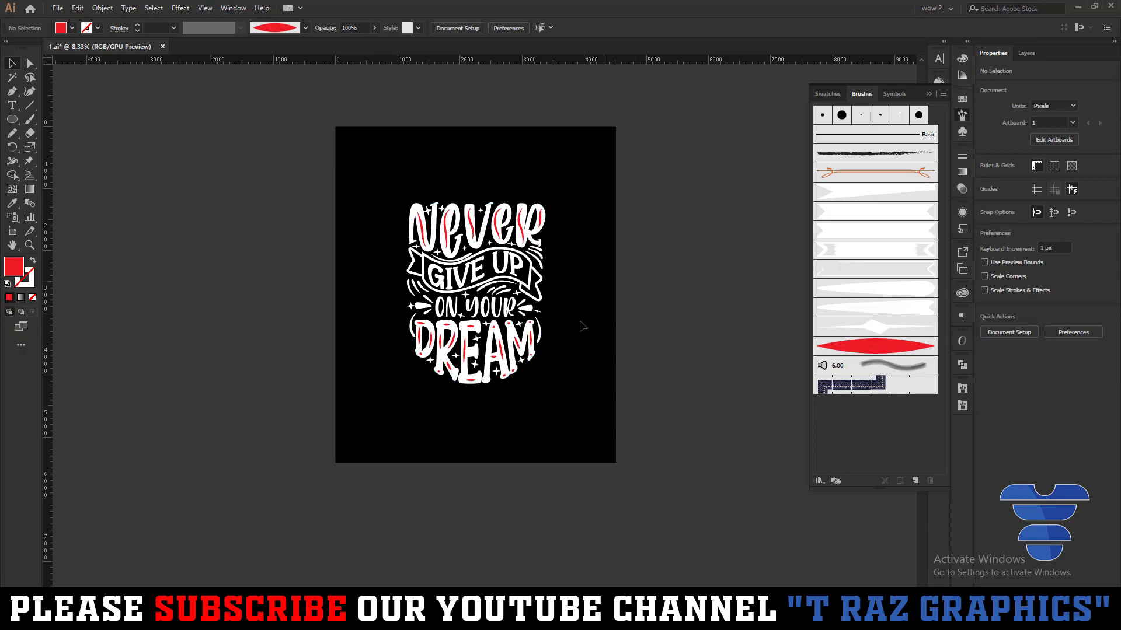
# Marquee-select all the lettering artwork together
pyautogui.scroll(2, 528, 356)
pyautogui.click(534, 317)
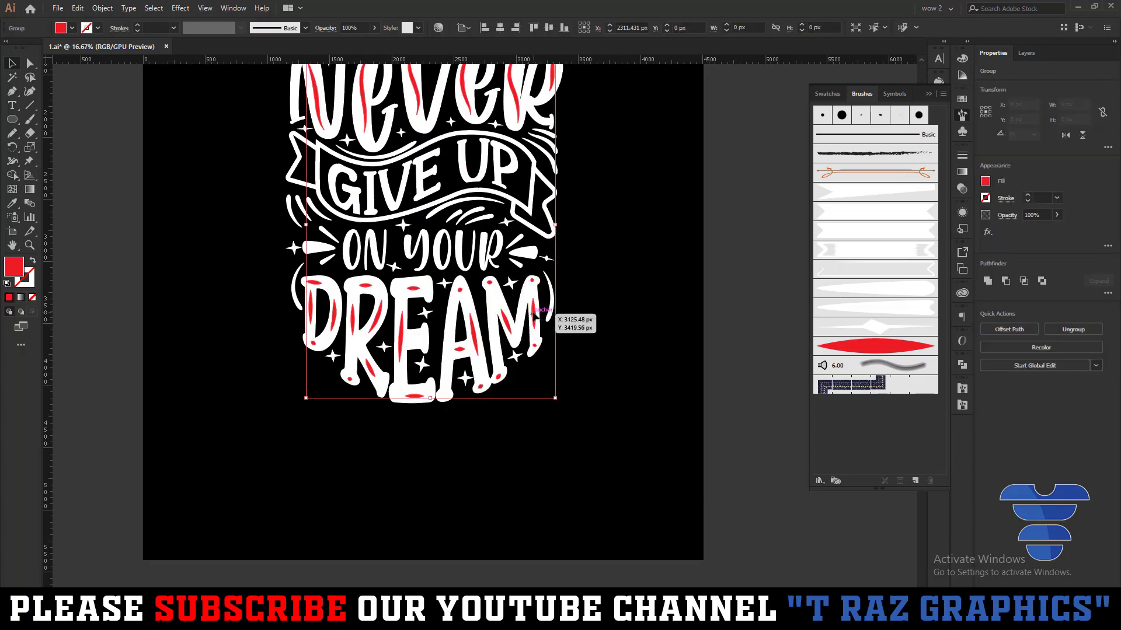
pyautogui.click(603, 356)
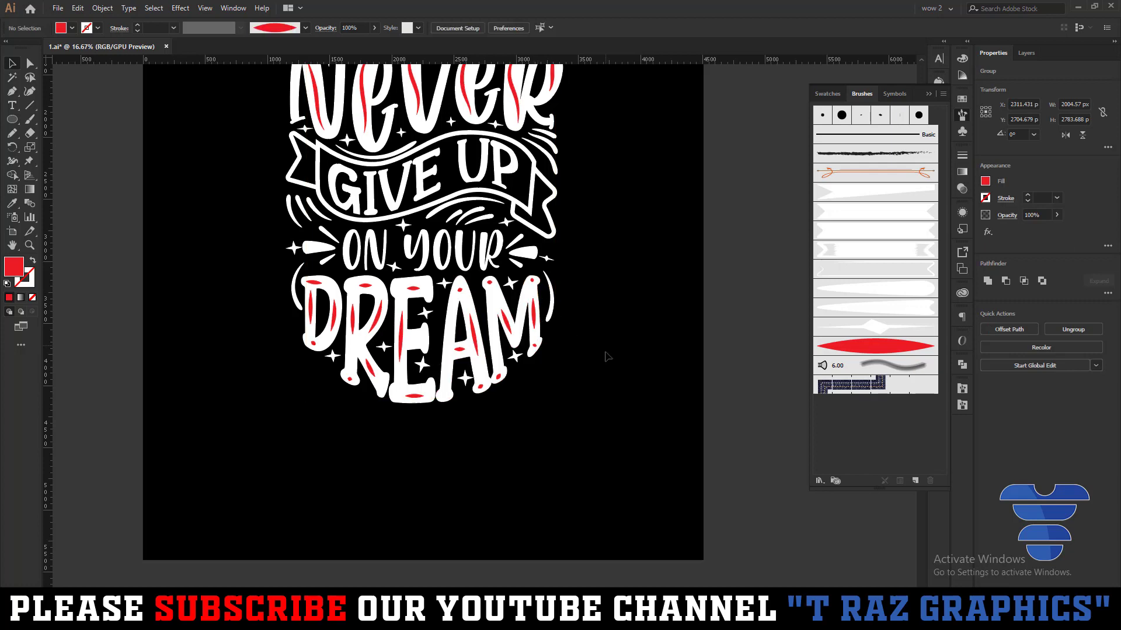
pyautogui.scroll(-2, 603, 356)
pyautogui.moveTo(634, 396); pyautogui.dragTo(375, 124)
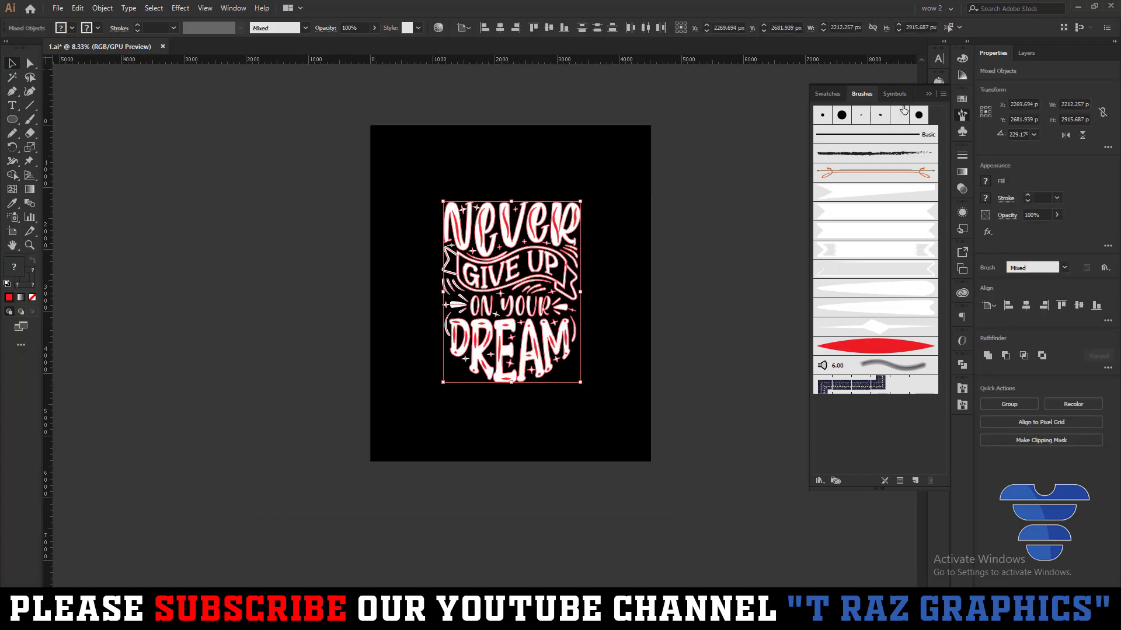
# Group the selected lettering pieces and expand the group's appearance into ordinary paths
pyautogui.hotkey('ctrl', 'g')
pyautogui.scroll(1, 623, 198)
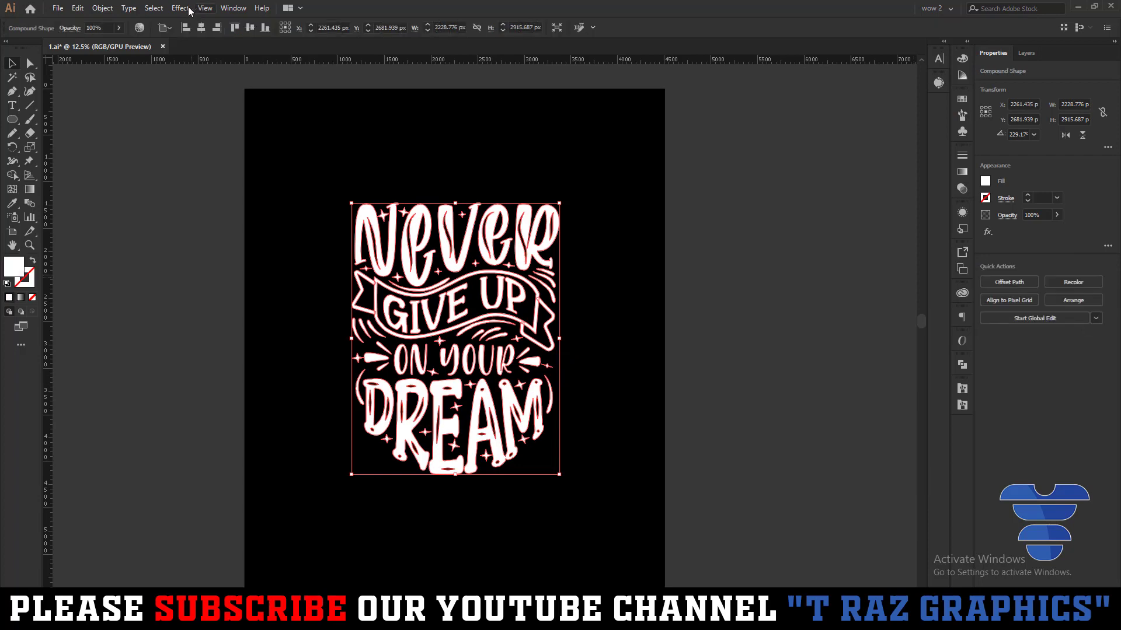
pyautogui.click(102, 8)
pyautogui.click(147, 145)
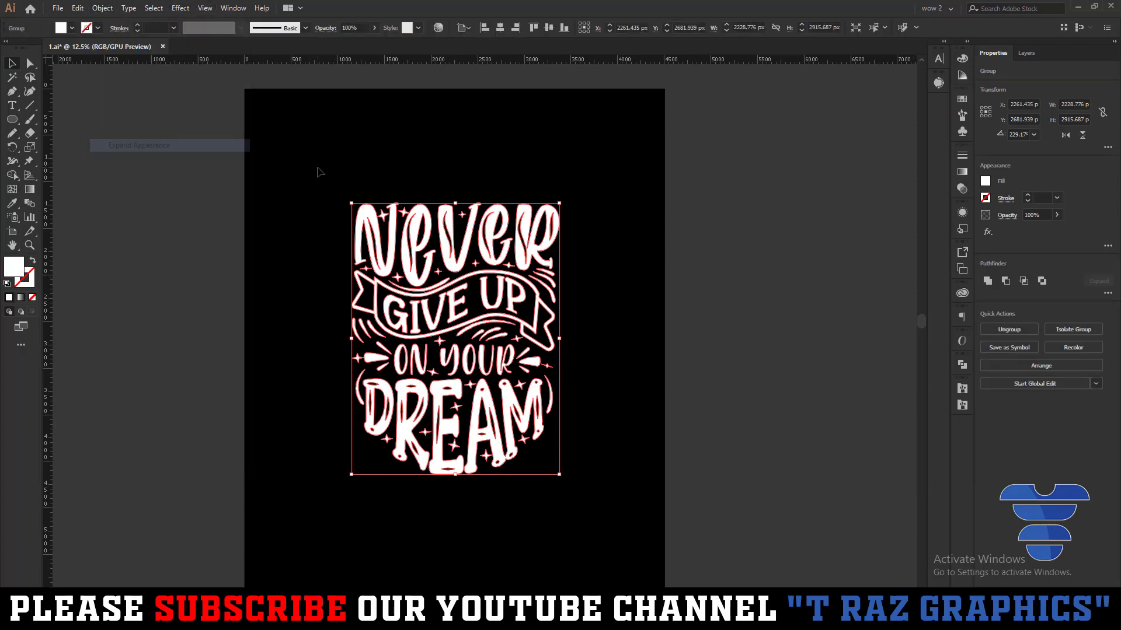
pyautogui.click(317, 173)
# Apply a Pathfinder operation to cut the highlights from the lettering, then zoom to check
pyautogui.click(491, 252)
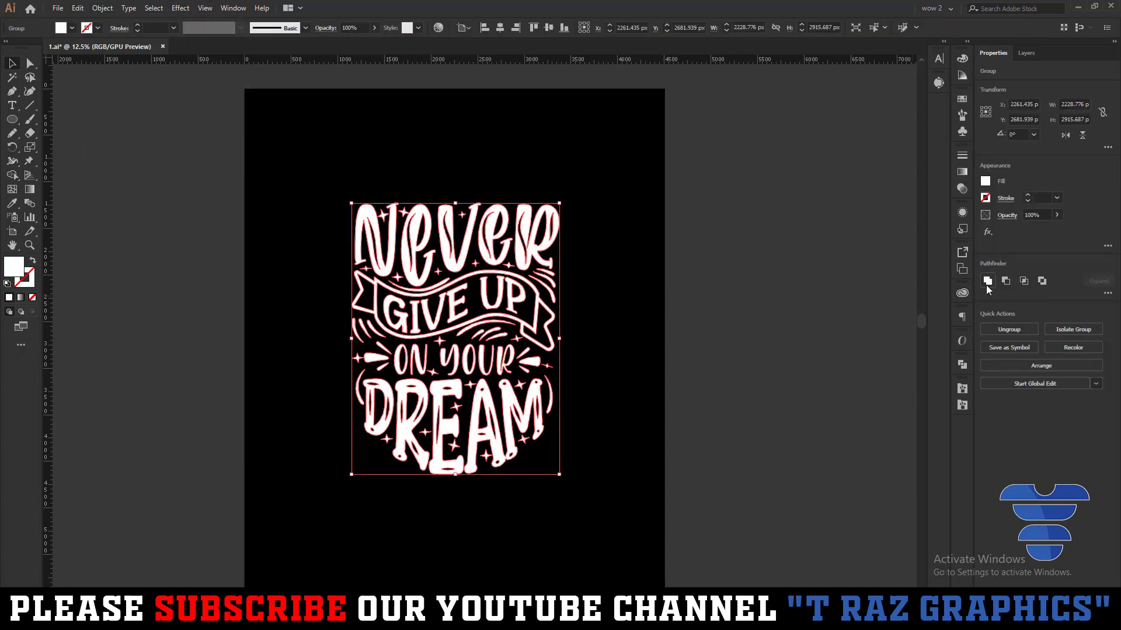
pyautogui.click(902, 299)
pyautogui.hotkey('ctrl', '+')
pyautogui.hotkey('ctrl', '+')
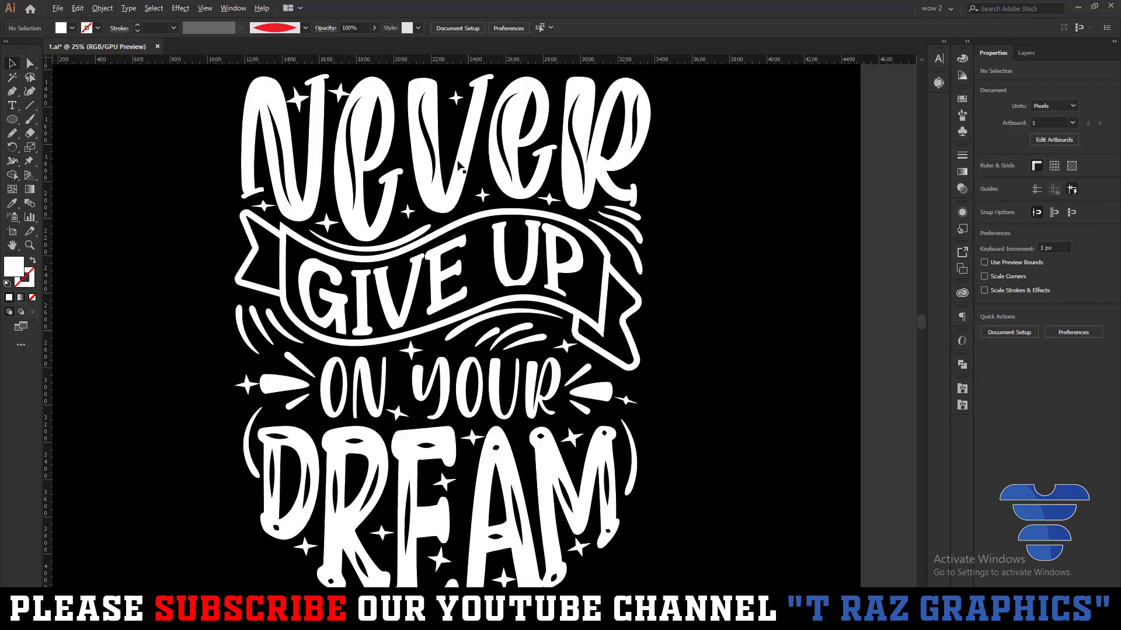
pyautogui.hotkey('ctrl', '-')
pyautogui.hotkey('ctrl', '-')
pyautogui.hotkey('ctrl', '-')
pyautogui.moveTo(580, 199); pyautogui.dragTo(613, 285)
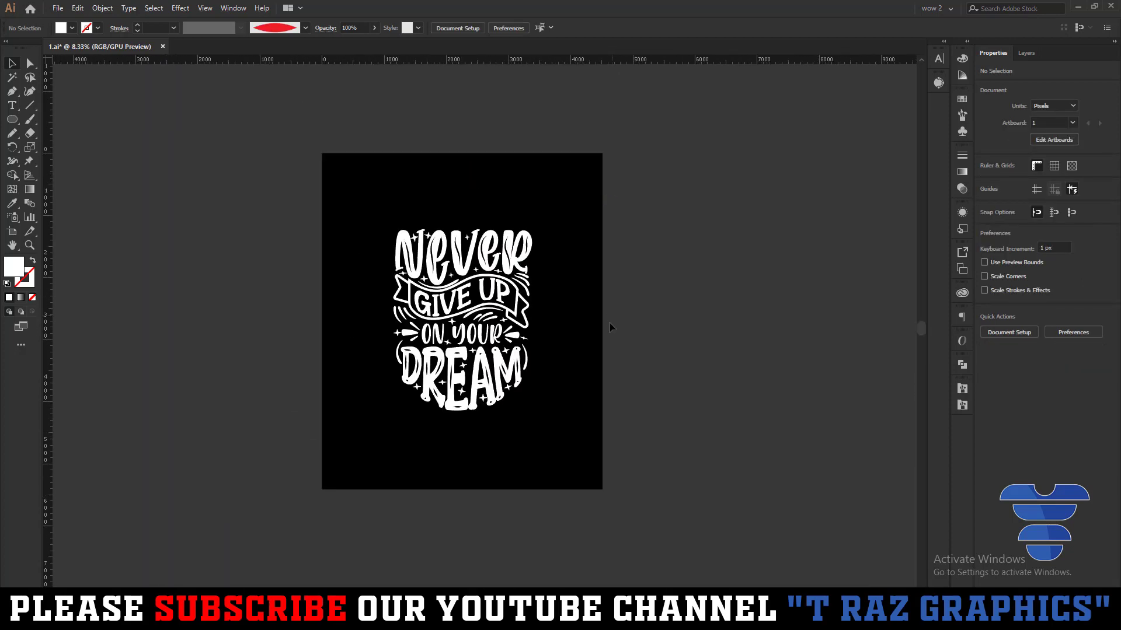
pyautogui.hotkey('ctrl', '0')
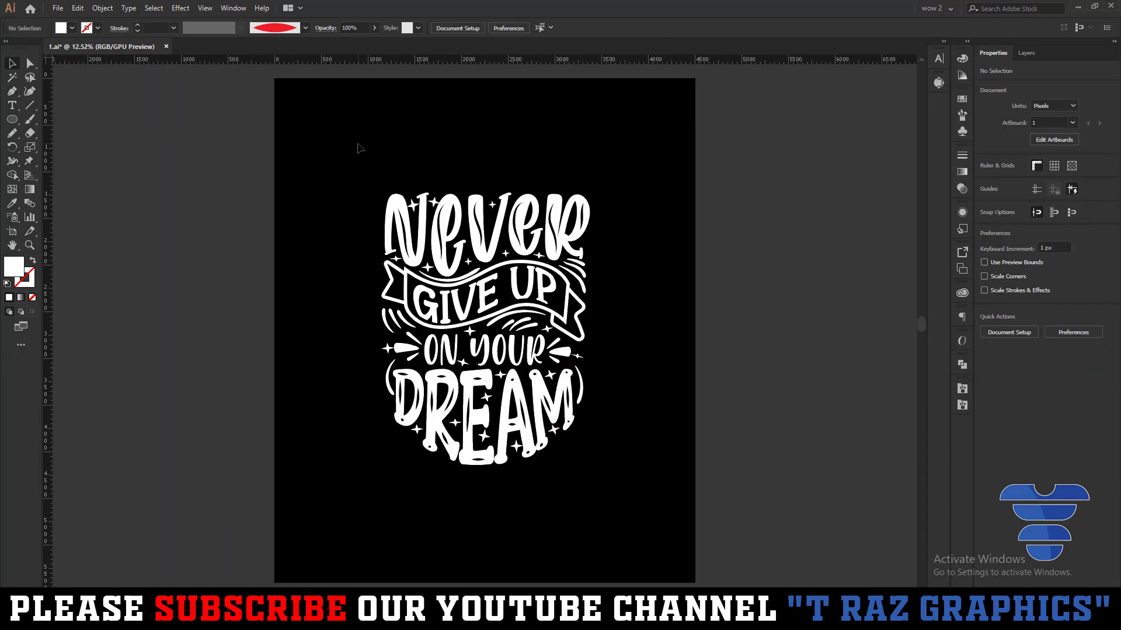
# Open the black T-shirt mockup t-1.jpg from the Desktop mockup folder
pyautogui.hotkey('ctrl', 'o')
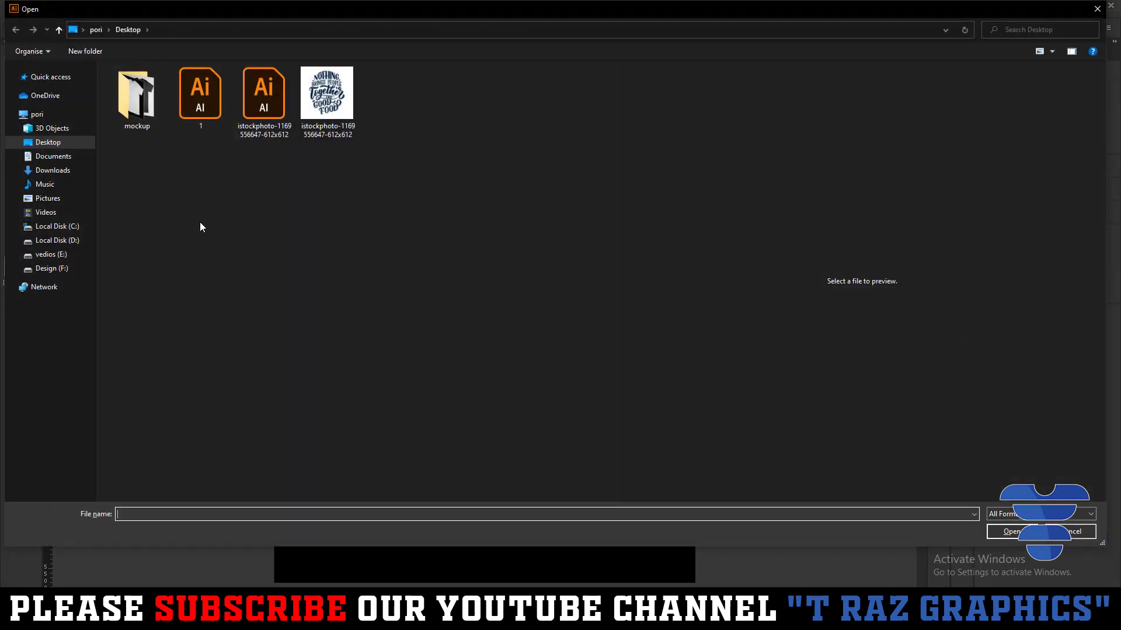
pyautogui.click(53, 156)
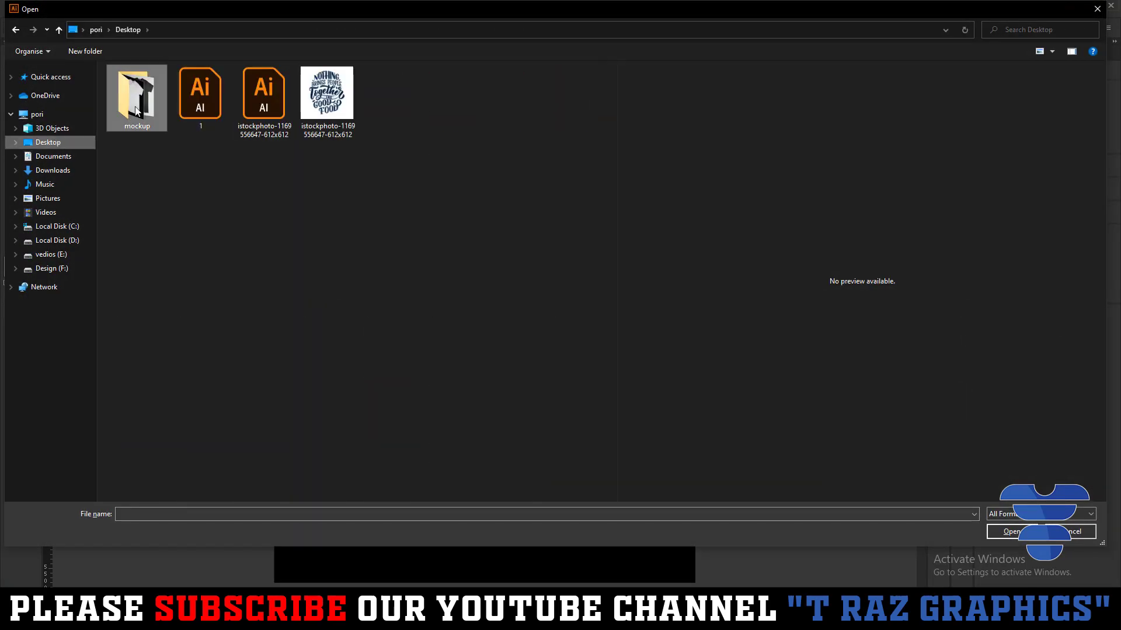
pyautogui.doubleClick(137, 96)
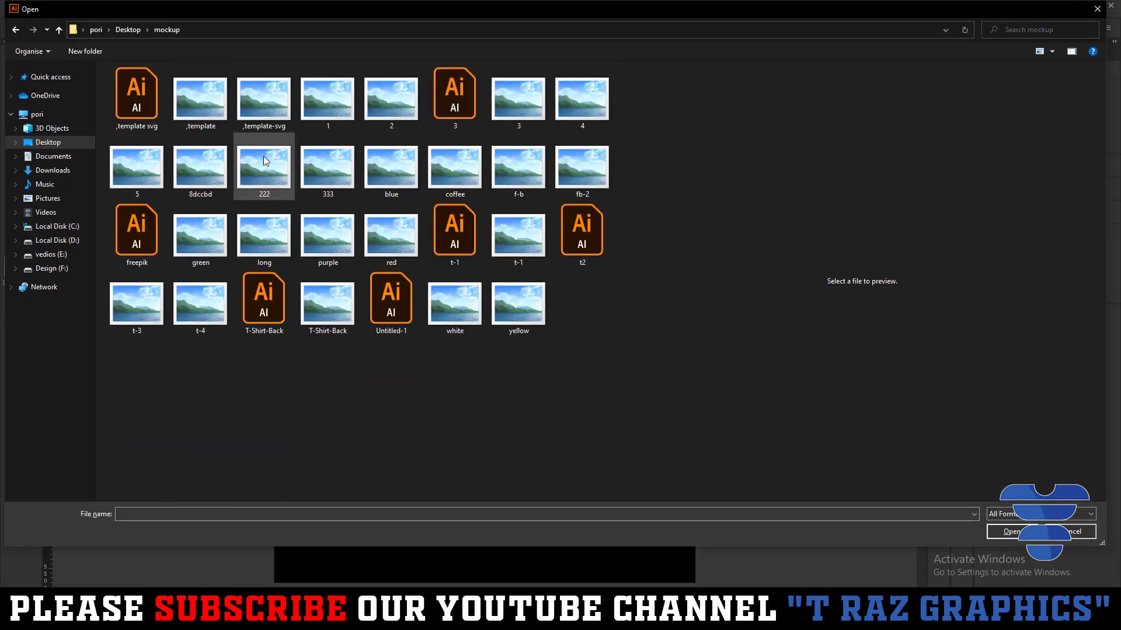
pyautogui.doubleClick(528, 244)
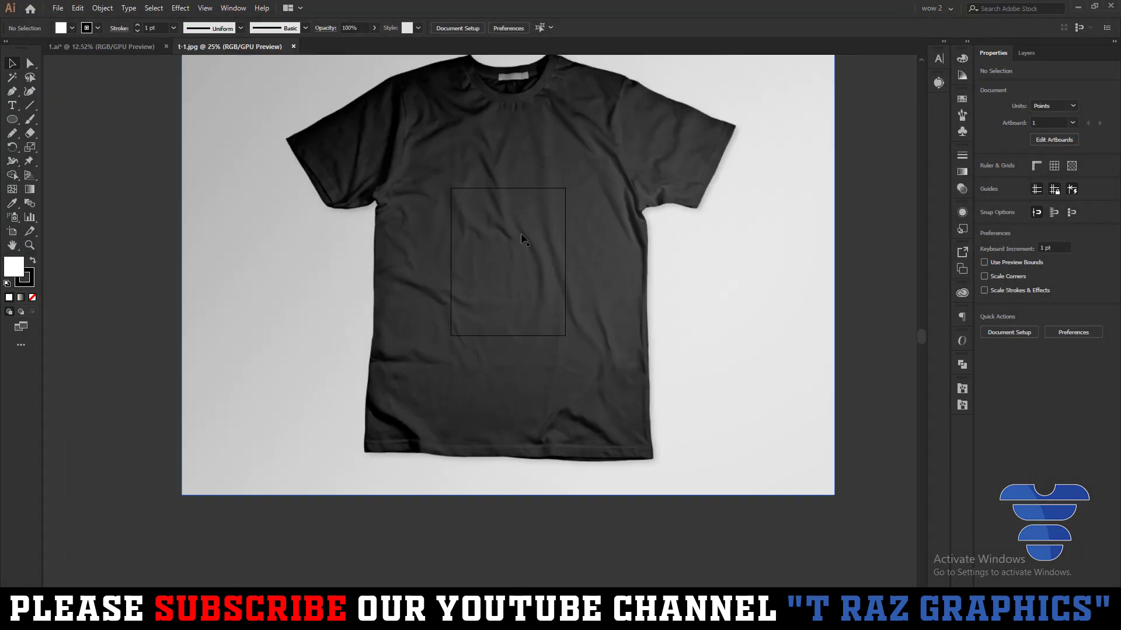
# Fit the T-shirt mockup in the window and return to the 1.ai lettering document
pyautogui.hotkey('shift', 'o')
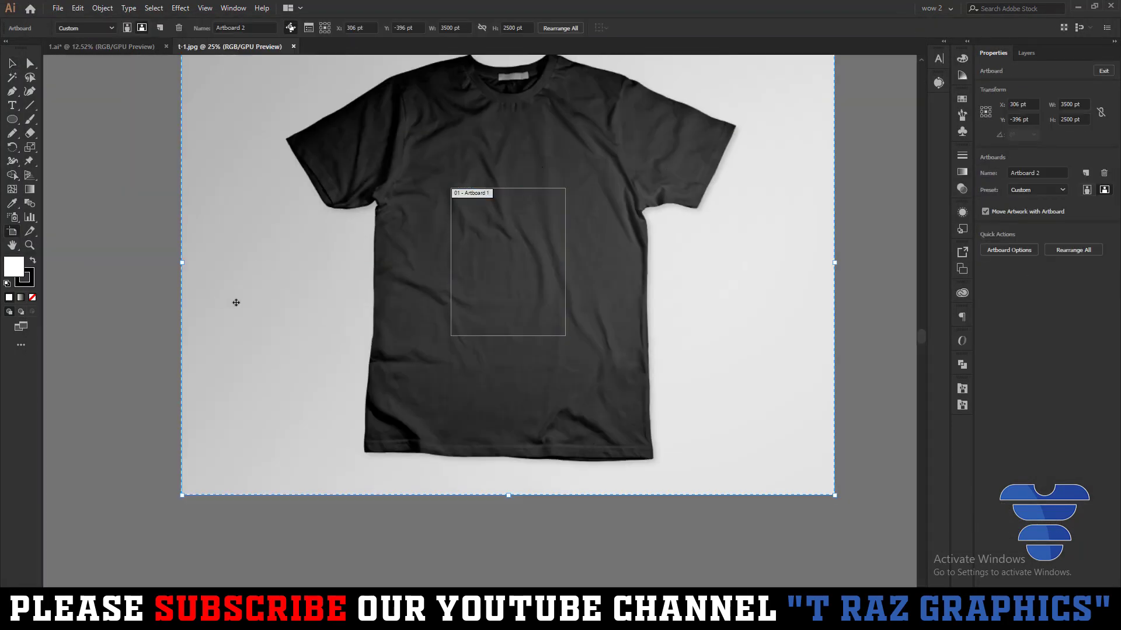
pyautogui.press('Escape')
pyautogui.scroll(-1, 438, 245)
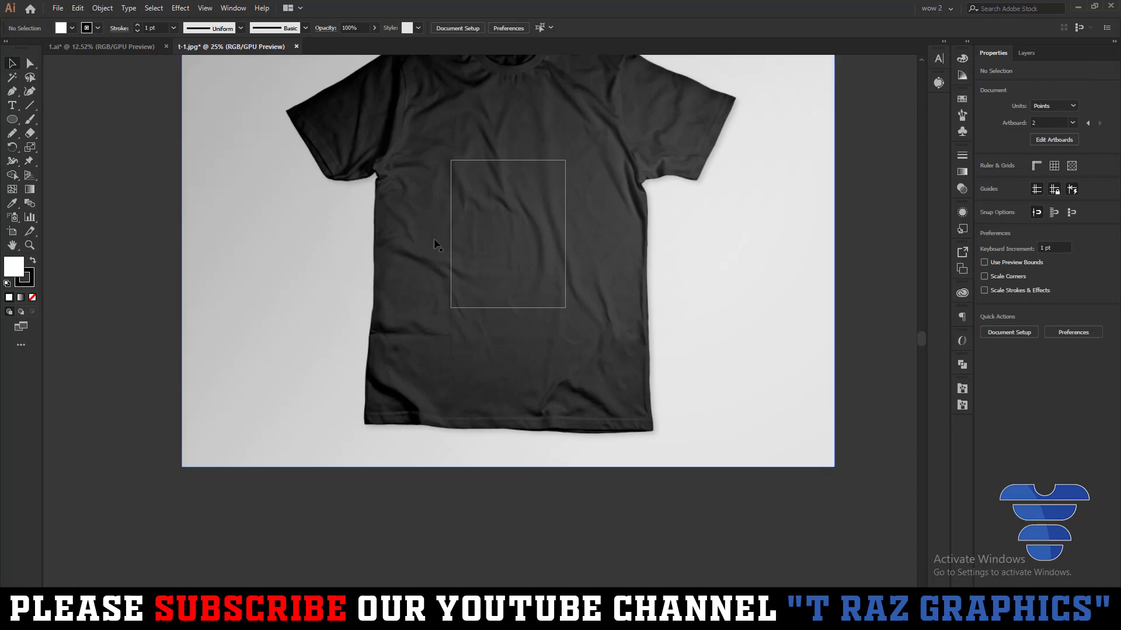
pyautogui.scroll(-1, 409, 222)
pyautogui.hotkey('ctrl', '0')
pyautogui.click(132, 45)
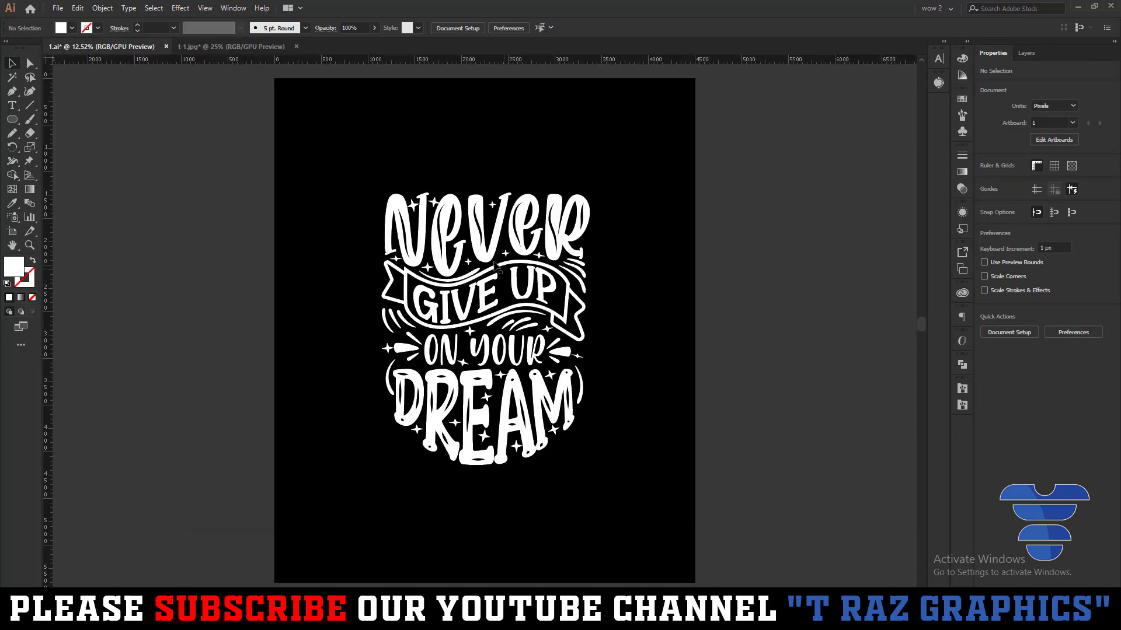
# Drag the lettering into the t-1.jpg mockup and shrink it onto the shirt
pyautogui.moveTo(494, 266); pyautogui.dragTo(477, 228)
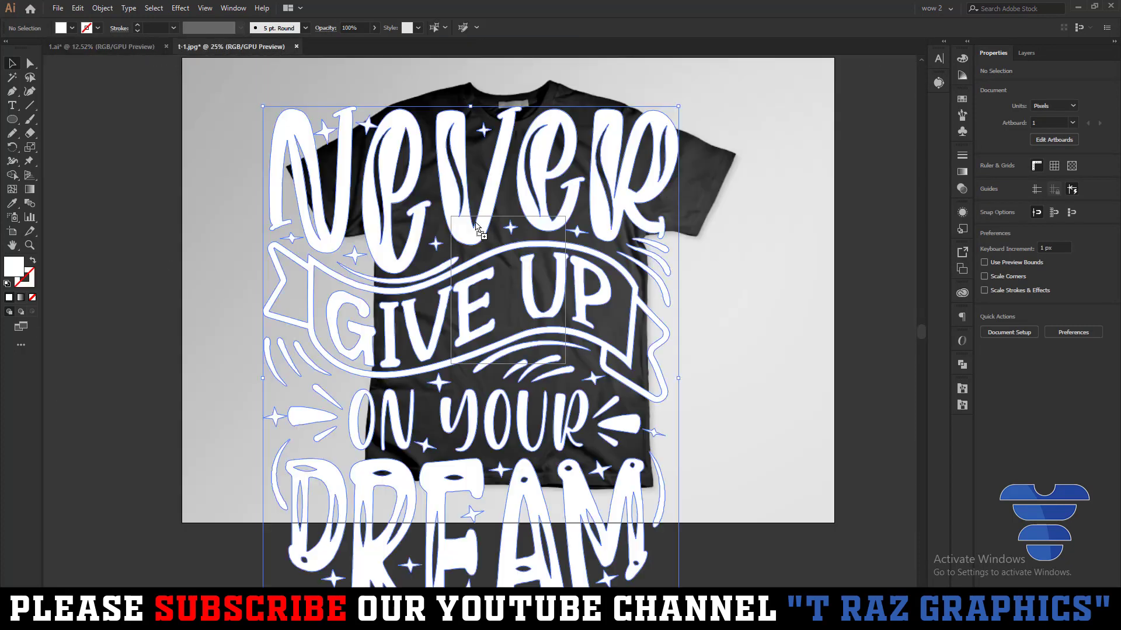
pyautogui.moveTo(679, 379)
pyautogui.mouseDown()
pyautogui.moveTo(539, 378)
pyautogui.moveTo(572, 287)
pyautogui.mouseUp()
pyautogui.scroll(-1, 572, 287)
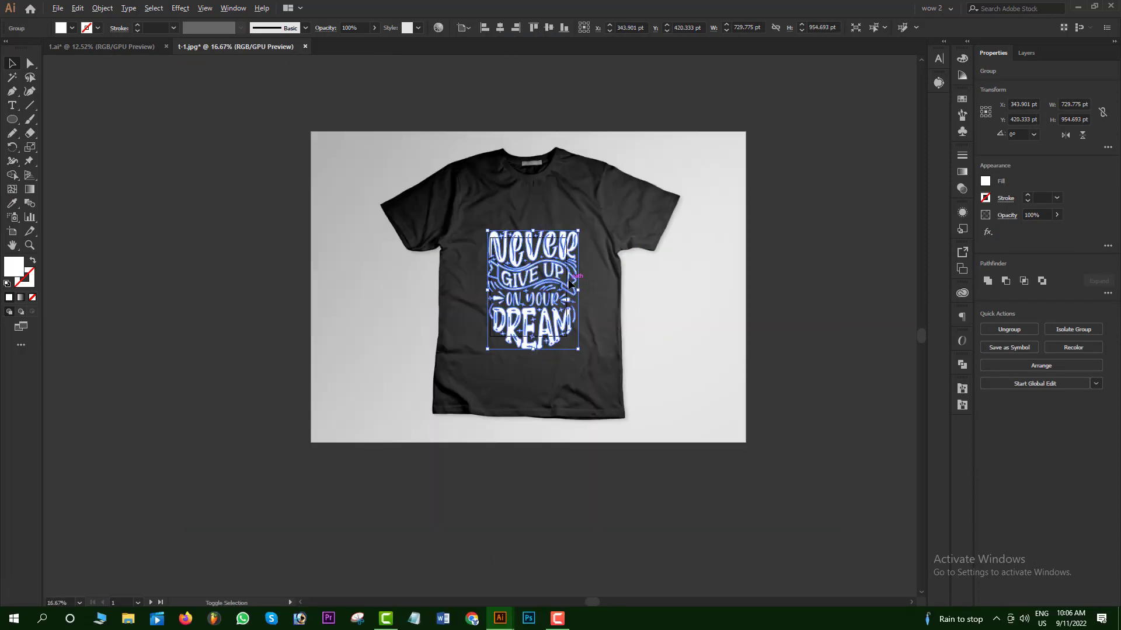
pyautogui.scroll(-1, 572, 287)
pyautogui.click(799, 439)
# Enlarge the lettering to fill the shirt chest and preview the whole mockup
pyautogui.scroll(4, 583, 332)
pyautogui.click(583, 318)
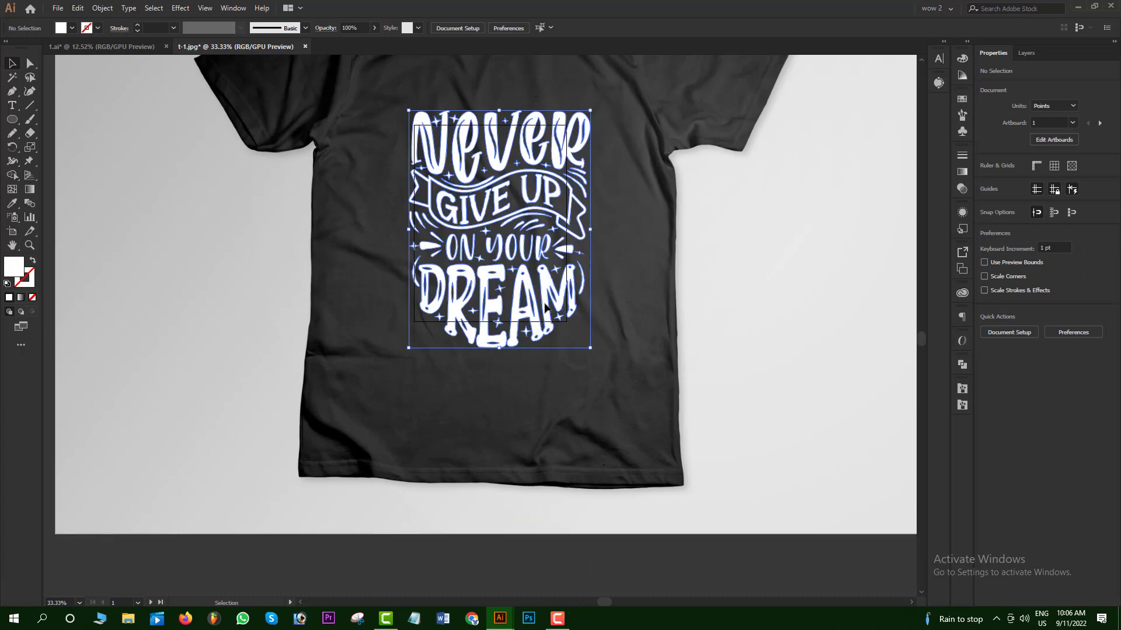
pyautogui.scroll(-1, 540, 305)
pyautogui.moveTo(506, 341); pyautogui.dragTo(507, 373)
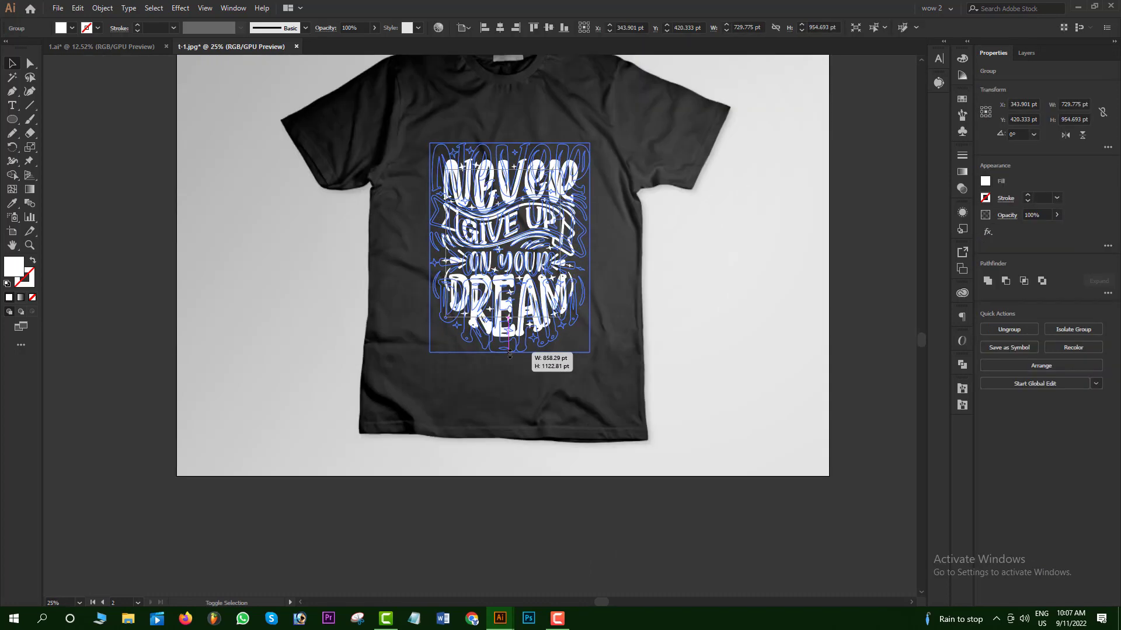
pyautogui.hotkey('ctrl', '-')
pyautogui.click(851, 389)
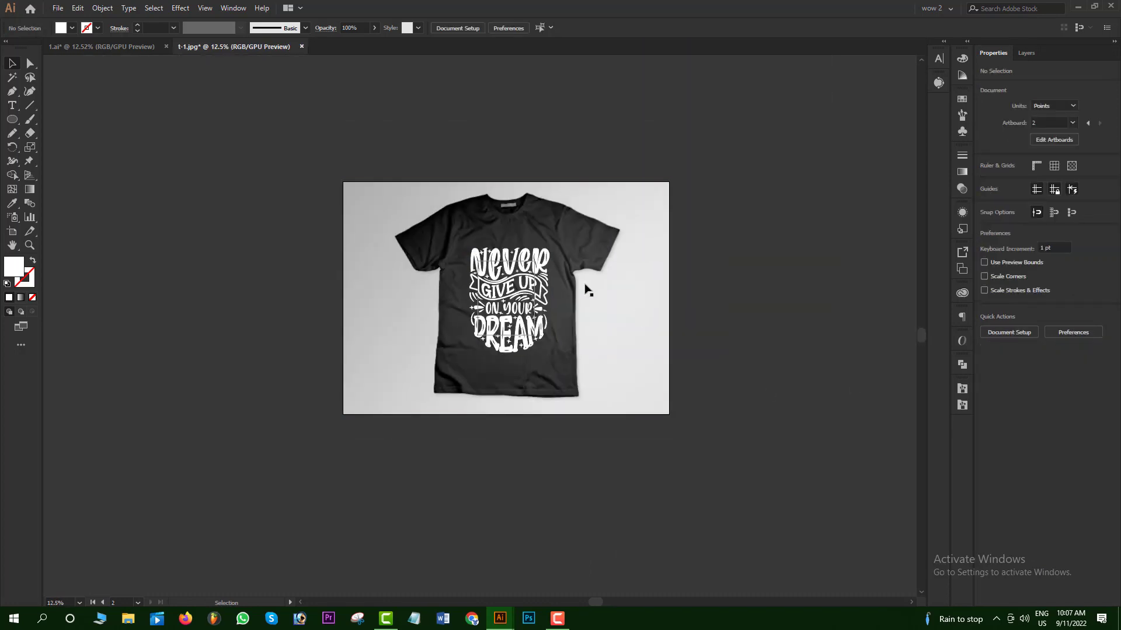
pyautogui.click(143, 48)
pyautogui.click(216, 185)
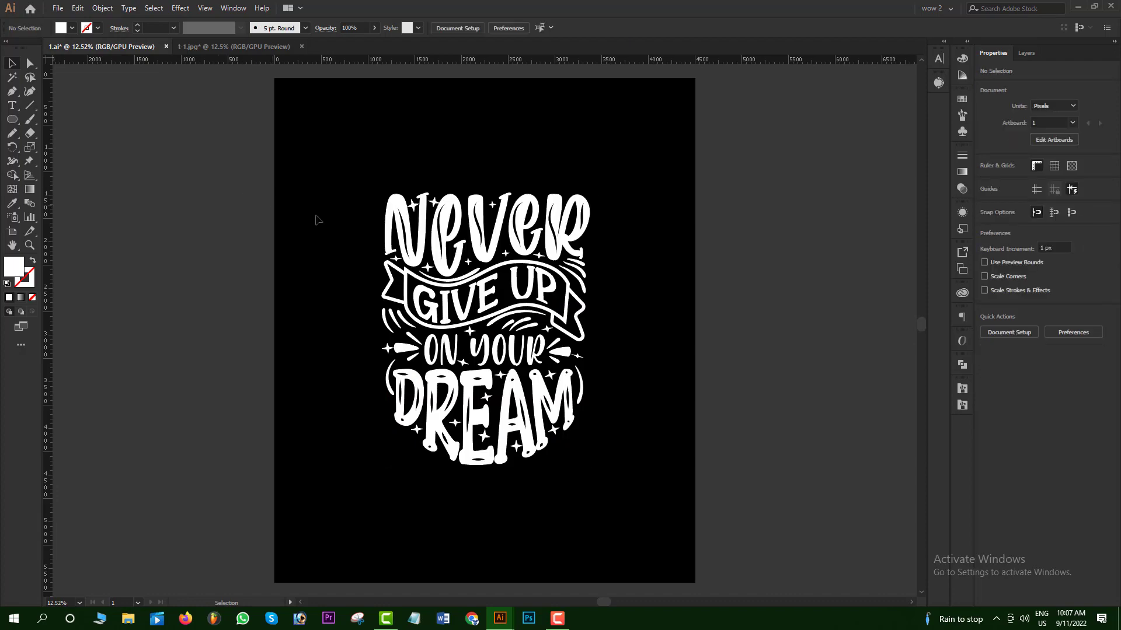